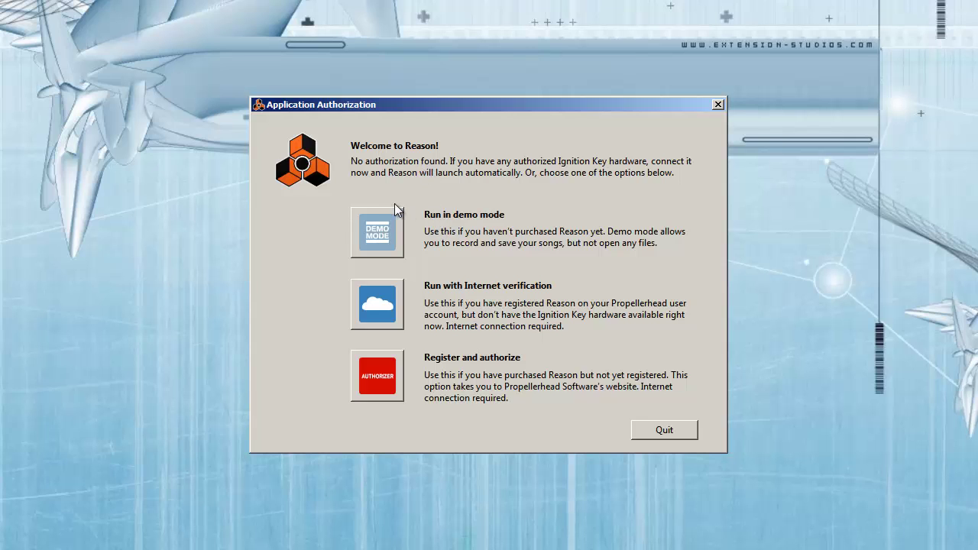
Run Reason in demo mode and dismiss the M-Audio ASIO driver warning
{"action": "left_click", "coordinate": [378, 234]}
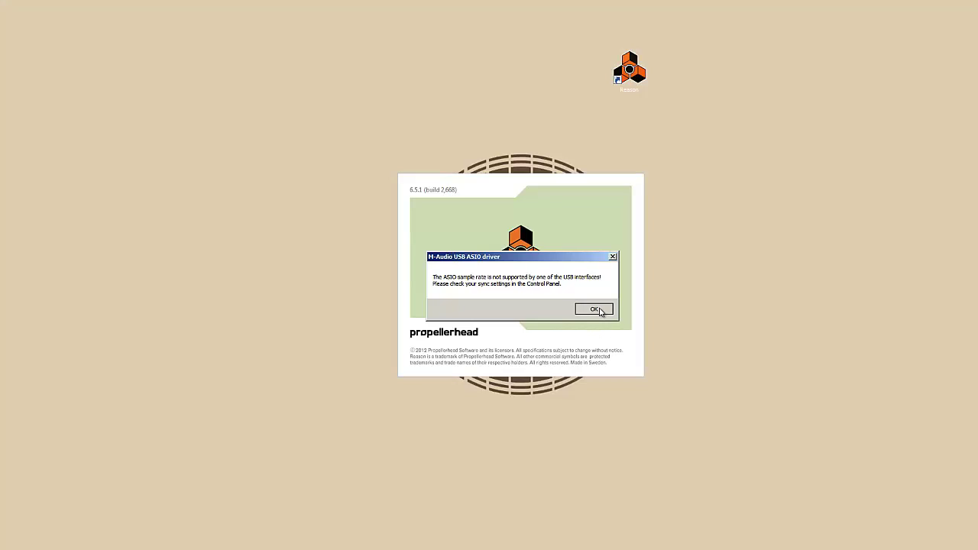
{"action": "left_click", "coordinate": [597, 309]}
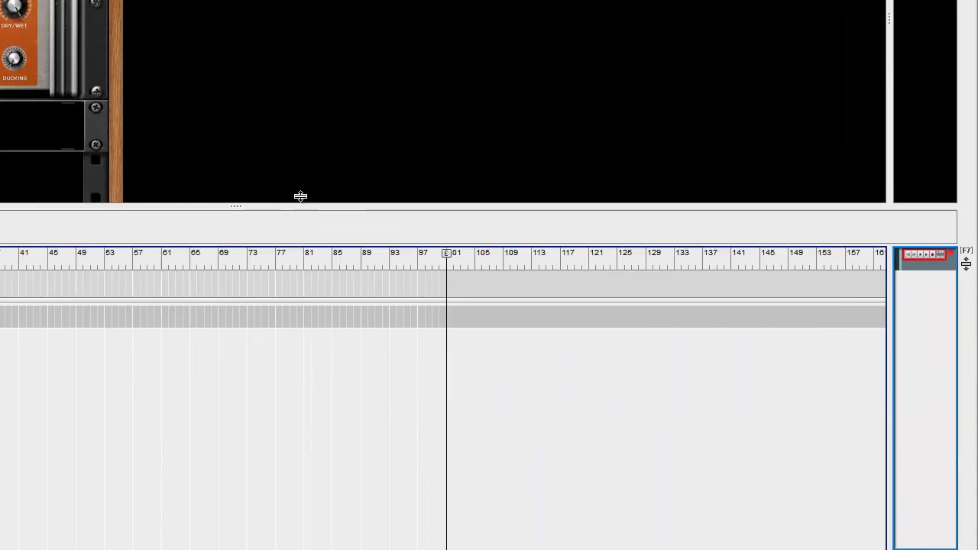
Enlarge the rack area above the sequencer and look over the master section and its effect devices
{"action": "left_click_drag", "start_coordinate": [300, 197], "coordinate": [288, 315]}
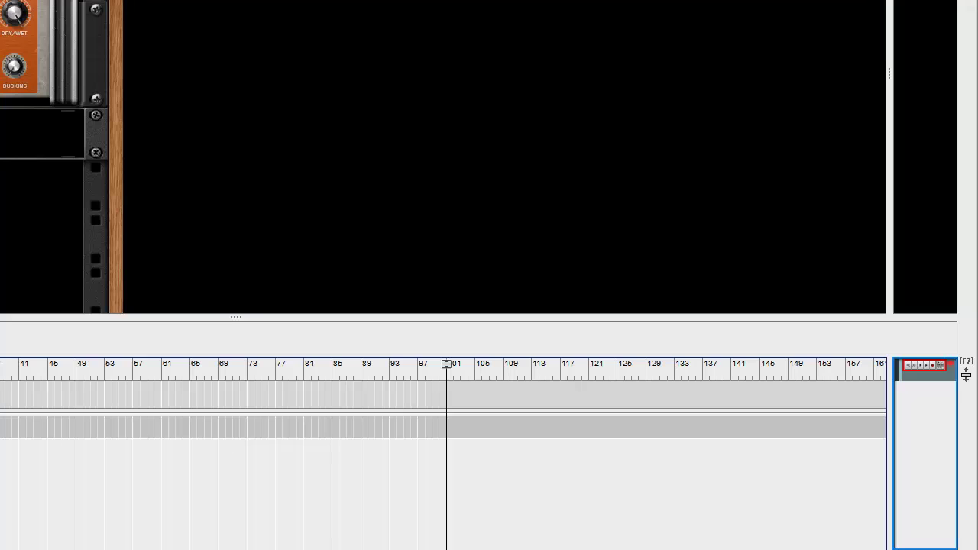
{"action": "left_click", "coordinate": [191, 58]}
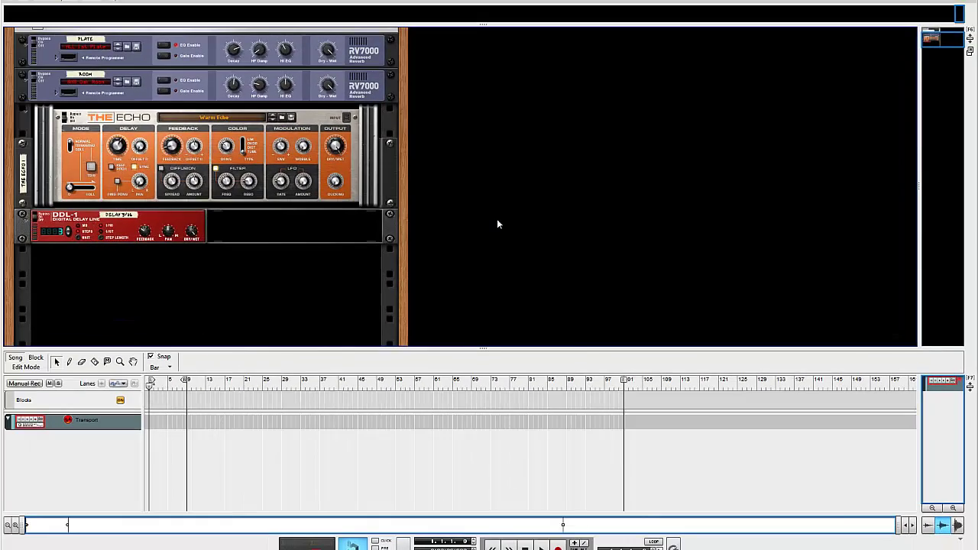
{"action": "scroll", "coordinate": [456, 233], "scroll_direction": "up", "scroll_amount": 3}
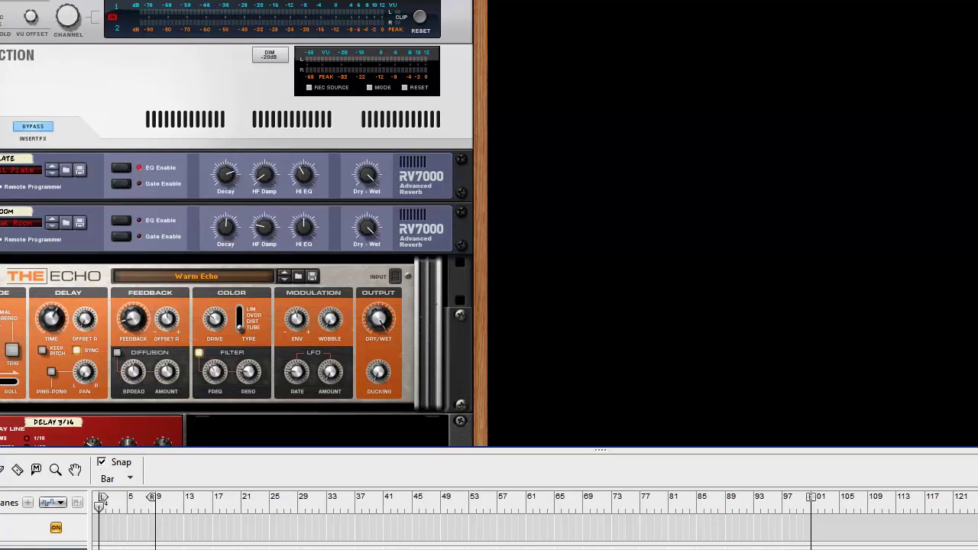
{"action": "left_click", "coordinate": [19, 9]}
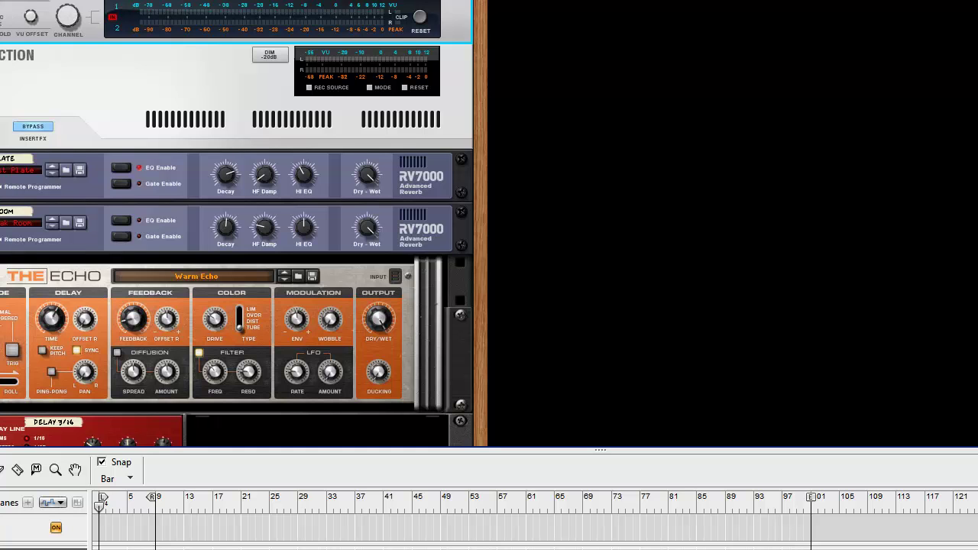
{"action": "scroll", "coordinate": [366, 211], "scroll_direction": "down", "scroll_amount": 3}
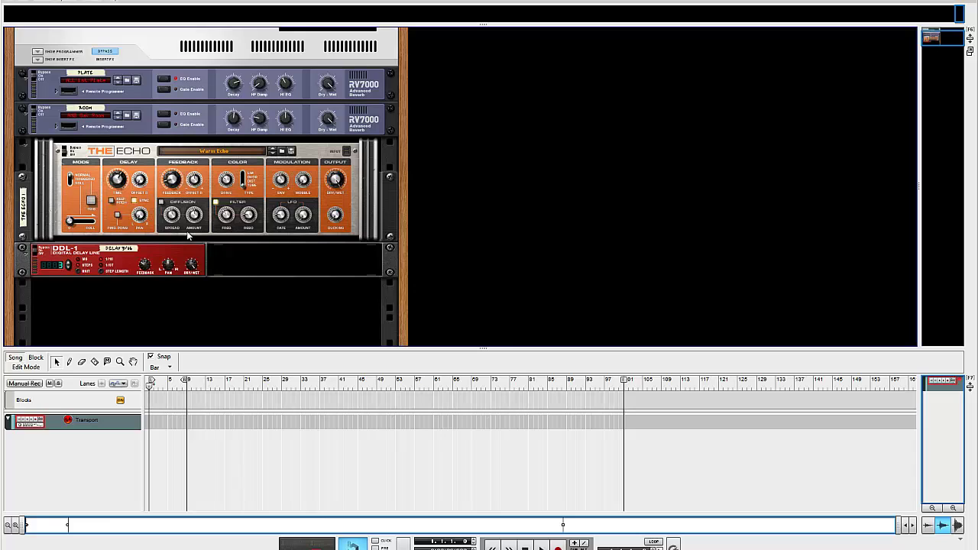
Flip the rack to its rear, inspect the cable at the master section's FX return 4, and flip the rack back
{"action": "scroll", "coordinate": [81, 301], "scroll_direction": "down", "scroll_amount": 1}
{"action": "right_click", "coordinate": [130, 258]}
{"action": "left_click", "coordinate": [72, 270]}
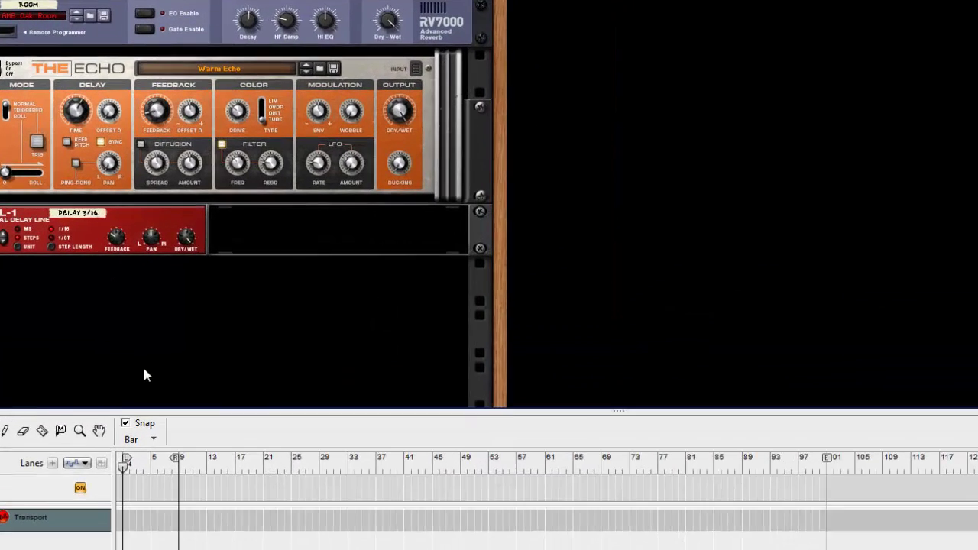
{"action": "key", "text": "Tab"}
{"action": "scroll", "coordinate": [275, 282], "scroll_direction": "up", "scroll_amount": 4}
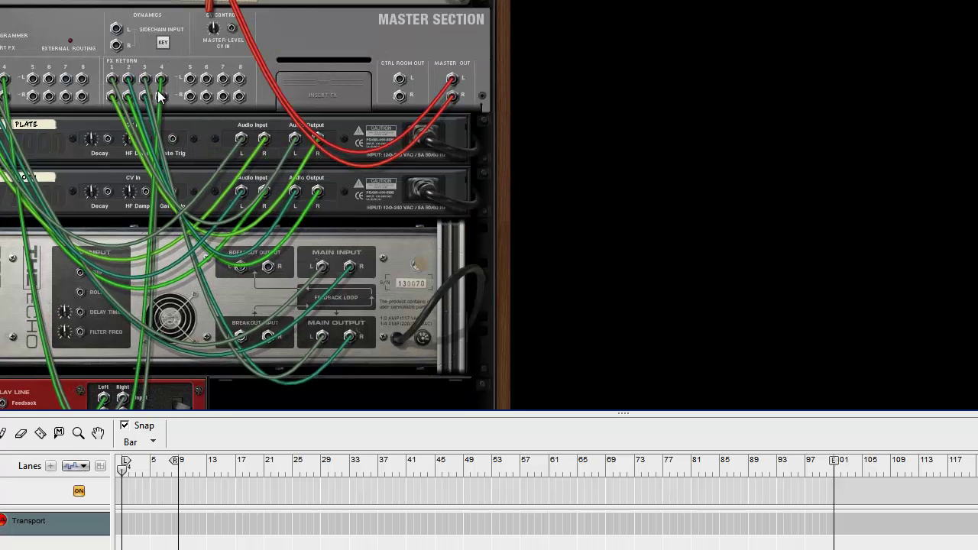
{"action": "mouse_move", "coordinate": [160, 80]}
{"action": "left_mouse_down"}
{"action": "mouse_move", "coordinate": [188, 142]}
{"action": "mouse_move", "coordinate": [234, 46]}
{"action": "mouse_move", "coordinate": [38, 80]}
{"action": "mouse_move", "coordinate": [164, 79]}
{"action": "left_mouse_up"}
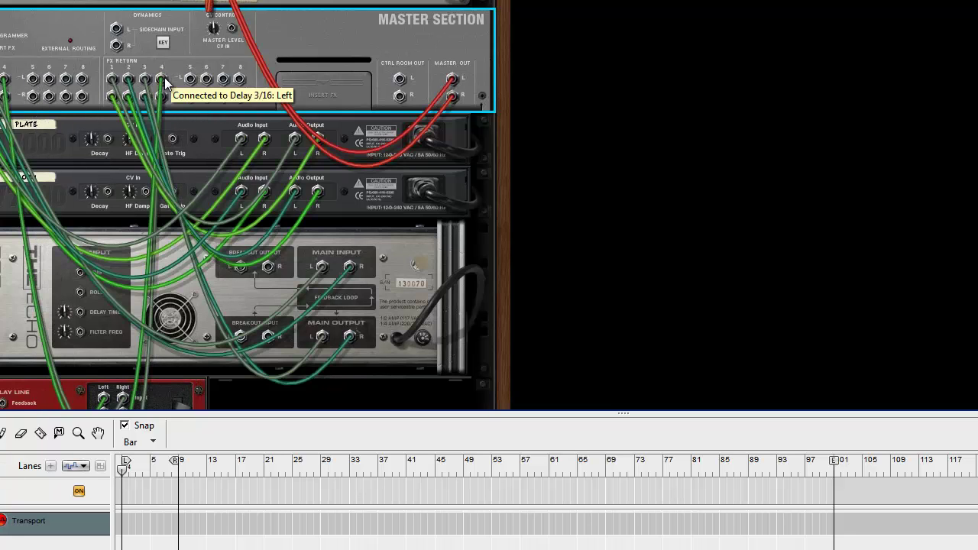
{"action": "key", "text": "Tab"}
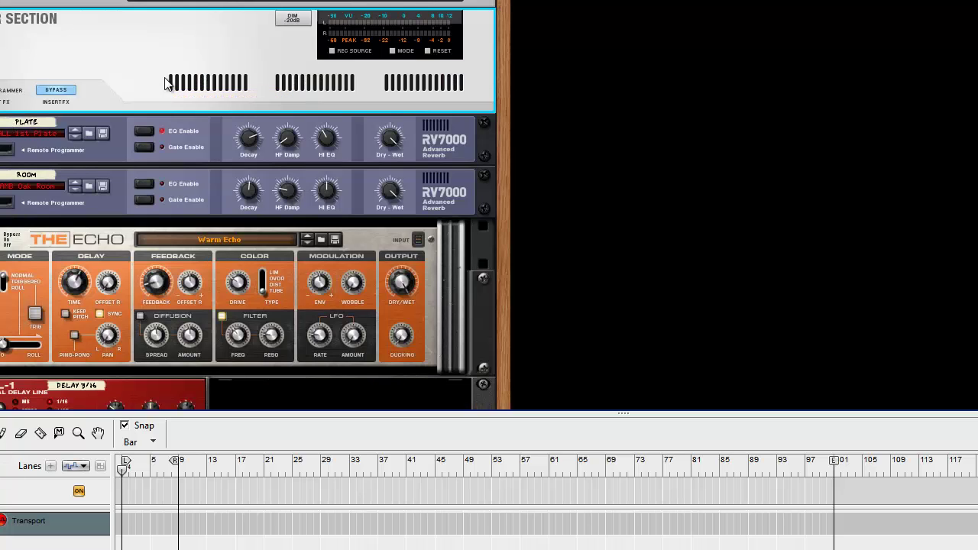
{"action": "scroll", "coordinate": [609, 50], "scroll_direction": "down", "scroll_amount": 3}
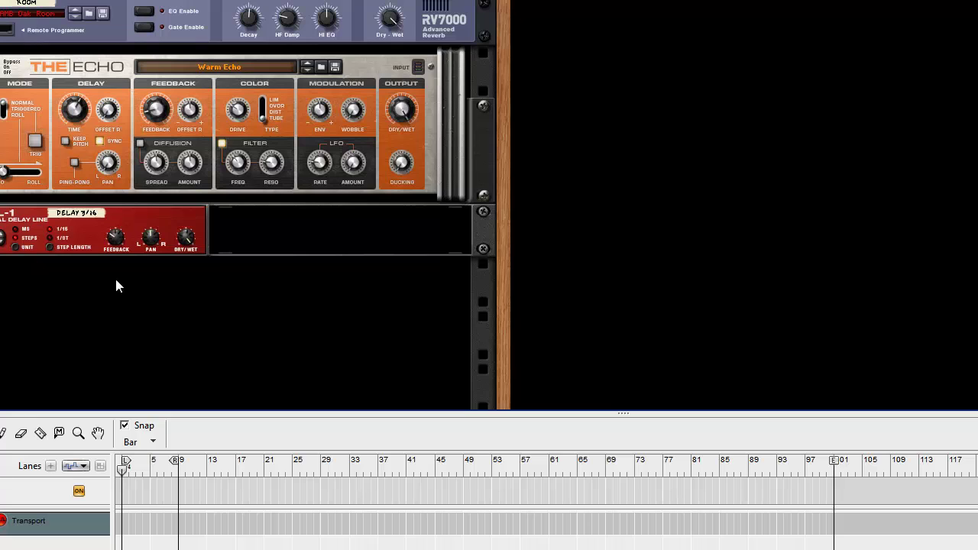
{"action": "right_click", "coordinate": [71, 330]}
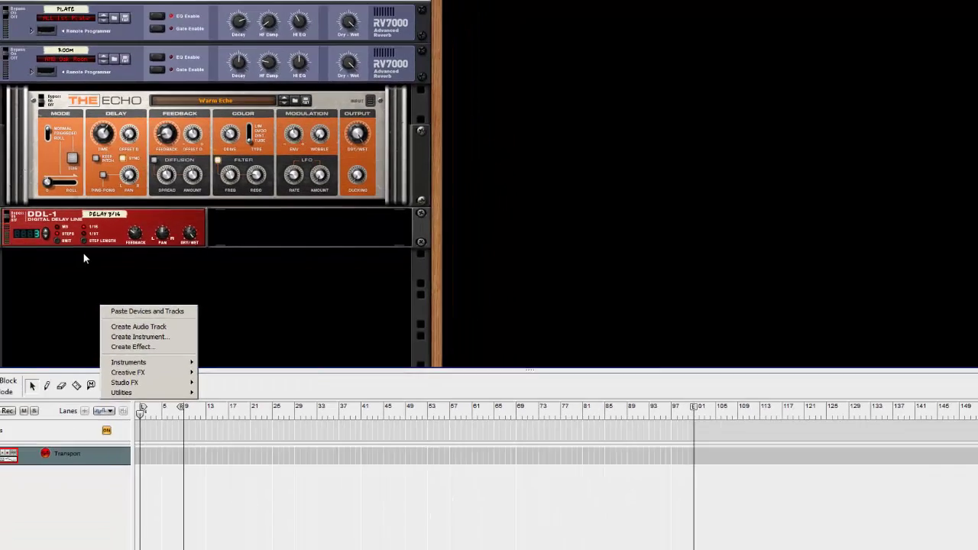
{"action": "left_click", "coordinate": [101, 306]}
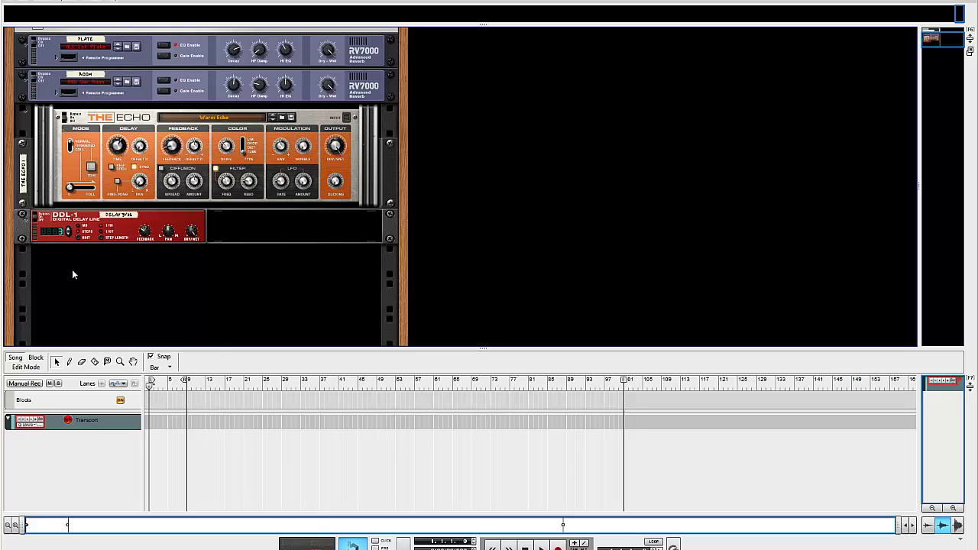
{"action": "right_click", "coordinate": [138, 268]}
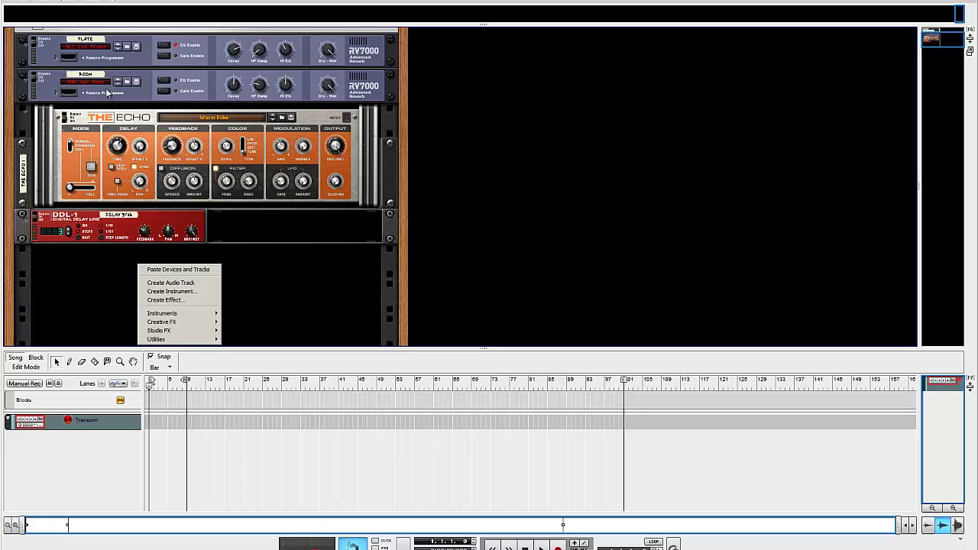
{"action": "left_click", "coordinate": [43, 3]}
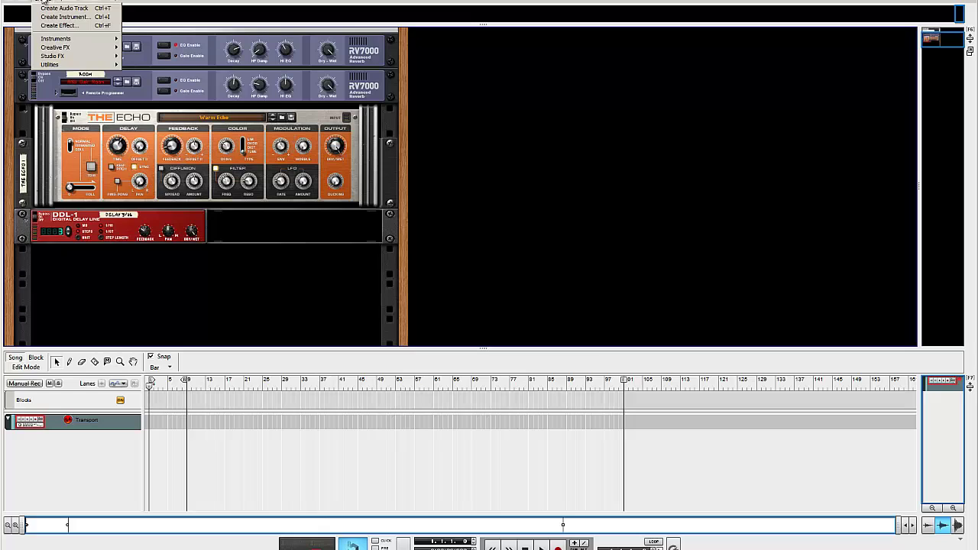
{"action": "left_click", "coordinate": [151, 280]}
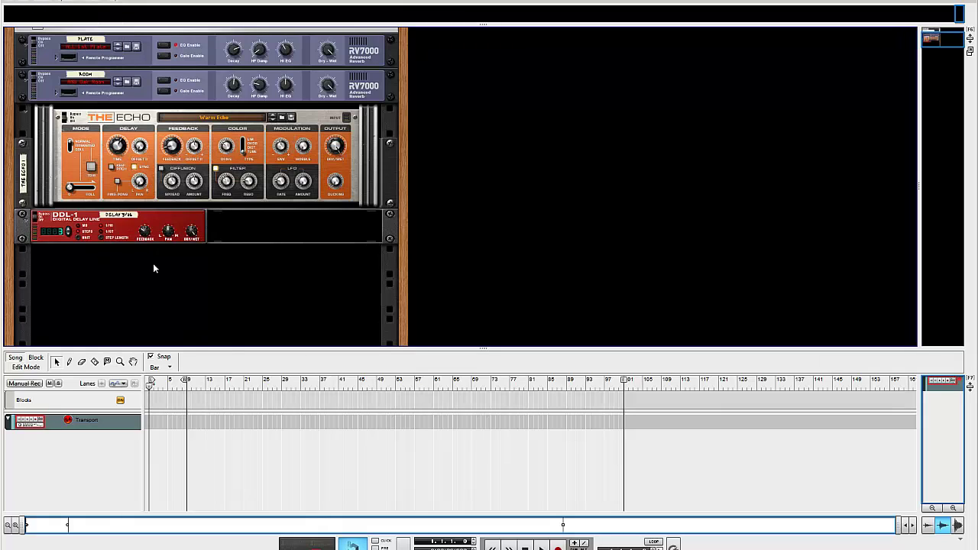
Create a Kong Drum Designer instrument in the empty rack space below the DDL-1 delay
{"action": "right_click", "coordinate": [154, 266]}
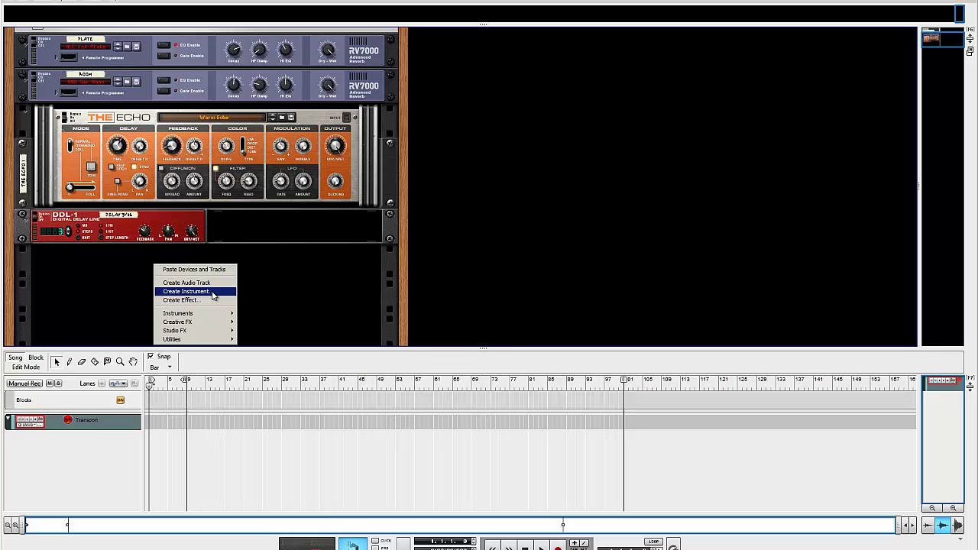
{"action": "mouse_move", "coordinate": [203, 329]}
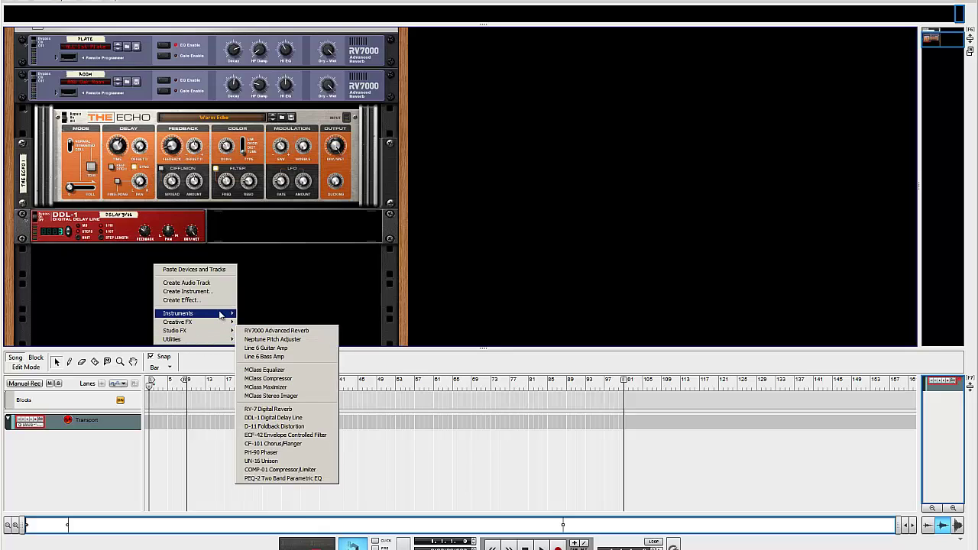
{"action": "mouse_move", "coordinate": [220, 315]}
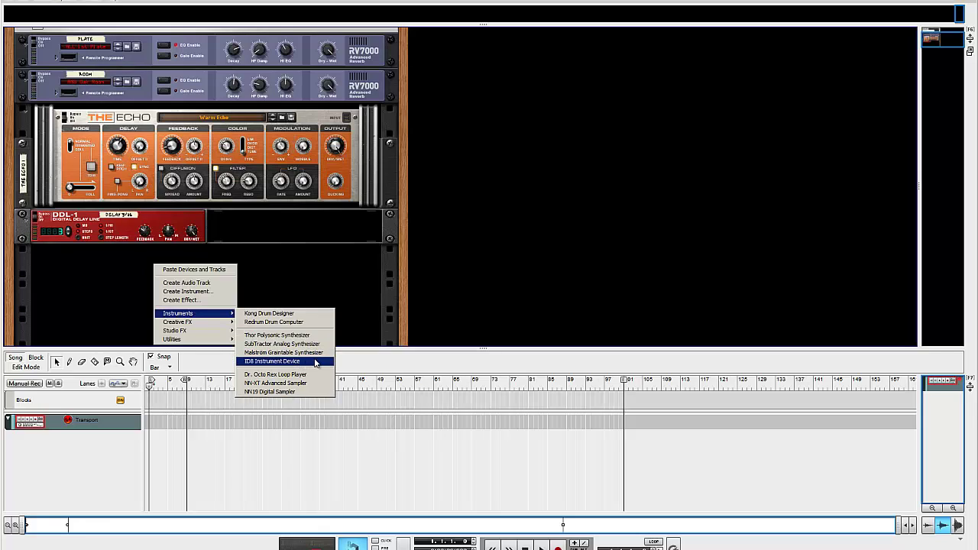
{"action": "key", "text": "Up"}
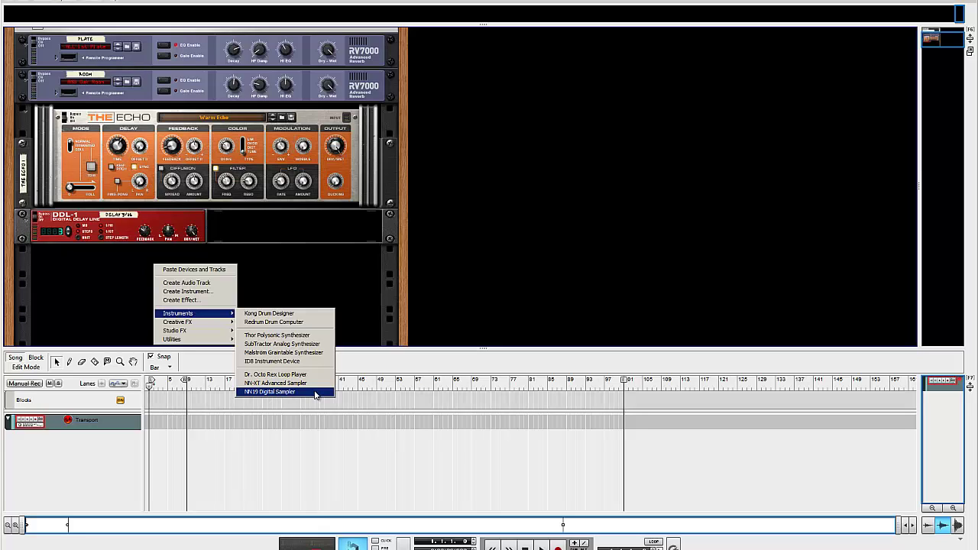
{"action": "left_click", "coordinate": [329, 314]}
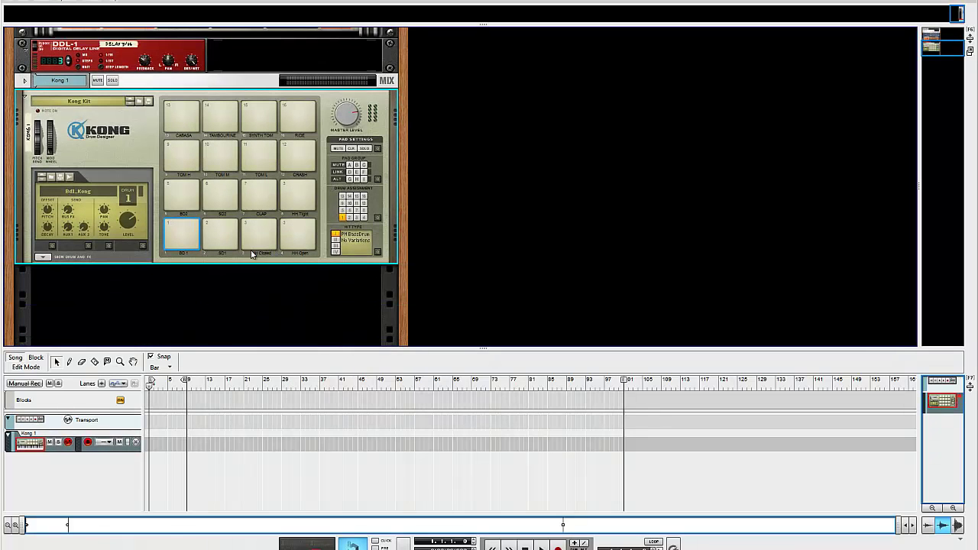
Audition the drum sounds on the two lower rows of Kong's pads
{"action": "left_click", "coordinate": [182, 234]}
{"action": "left_click", "coordinate": [221, 234]}
{"action": "left_click", "coordinate": [260, 237]}
{"action": "left_click", "coordinate": [298, 234]}
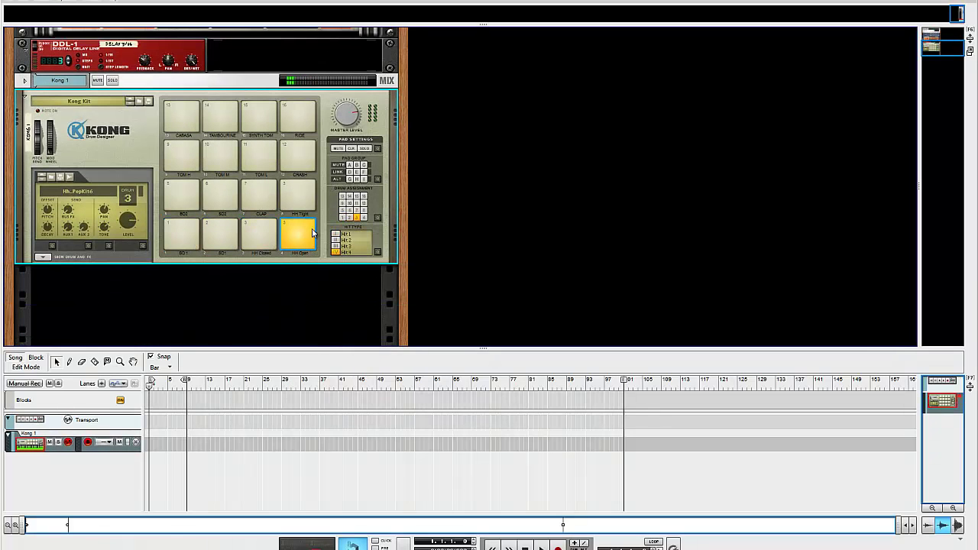
{"action": "left_click", "coordinate": [182, 194]}
{"action": "left_click", "coordinate": [261, 188]}
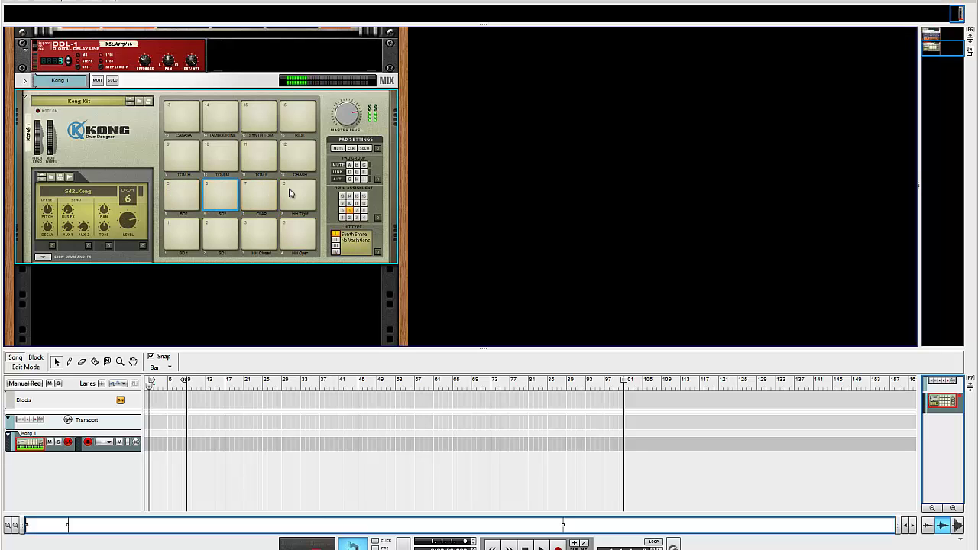
{"action": "left_click", "coordinate": [291, 192]}
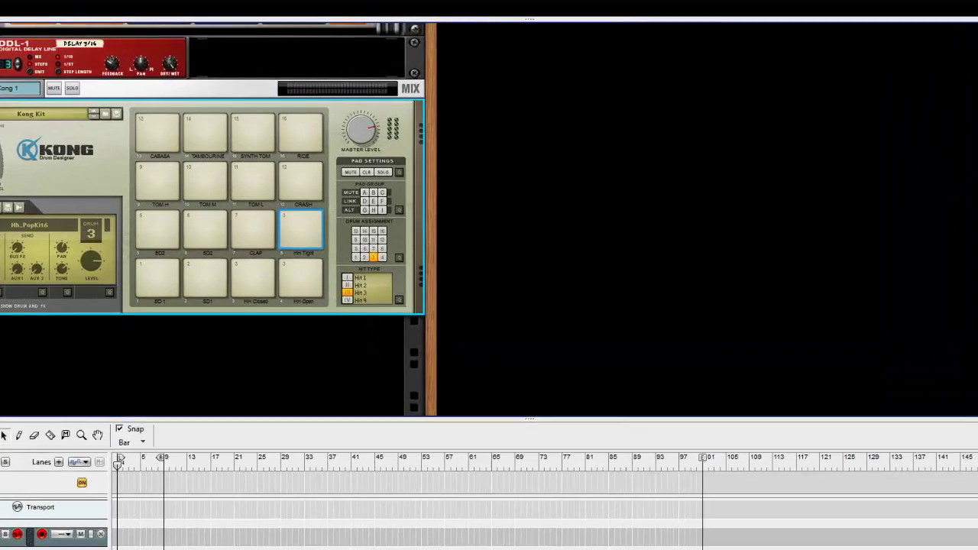
{"action": "key", "text": "alt+Tab"}
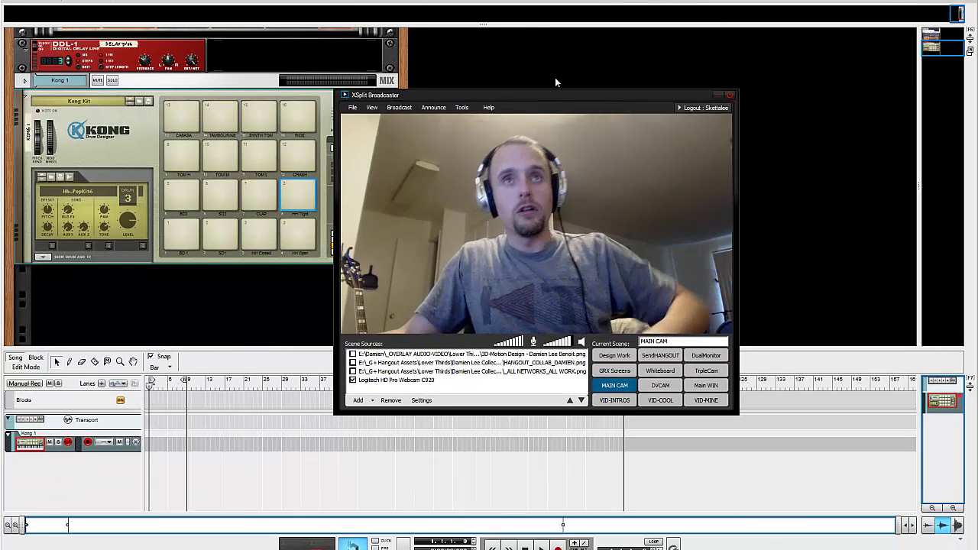
{"action": "left_click", "coordinate": [598, 36]}
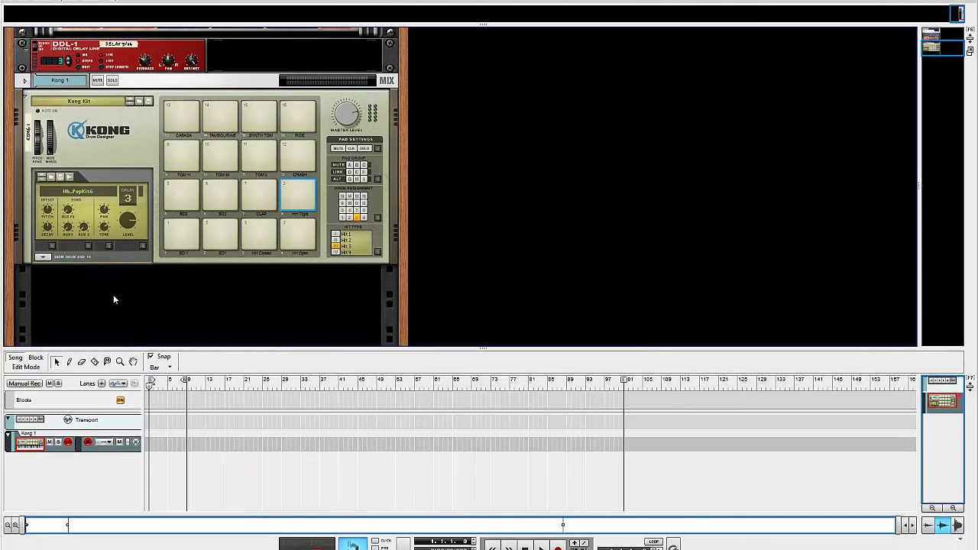
Audition Kong's BD 1 pad and show the On-screen Piano Keys in Mouse mode, moved lower over the rack
{"action": "left_click", "coordinate": [189, 234]}
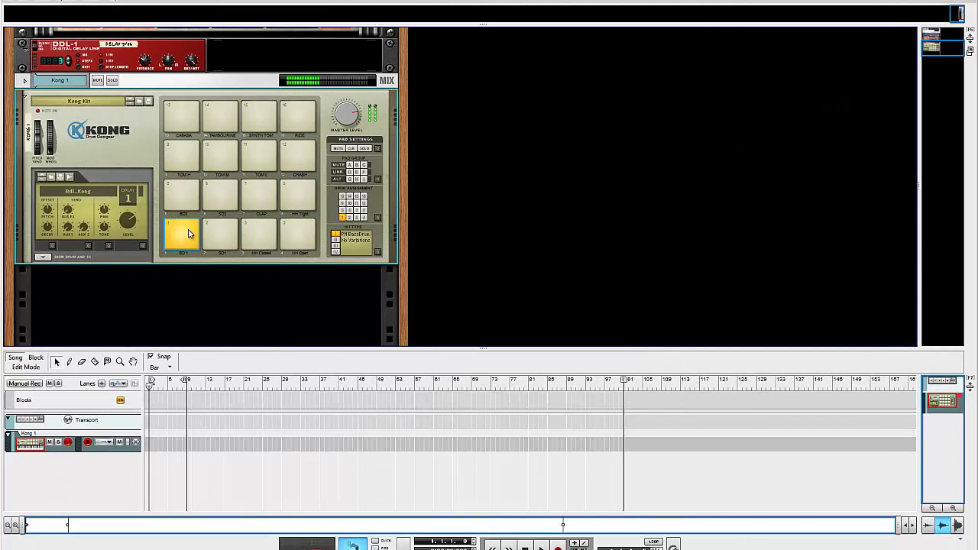
{"action": "left_click", "coordinate": [169, 390]}
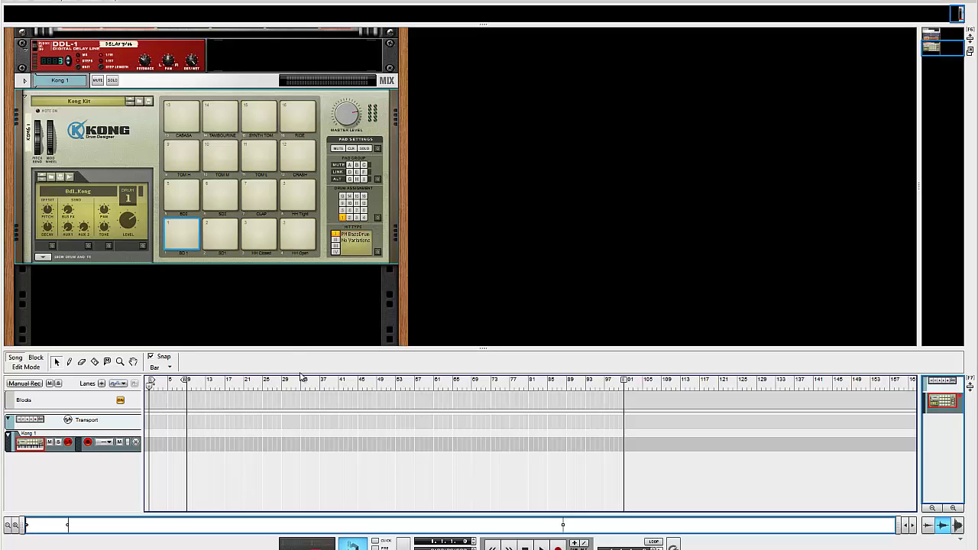
{"action": "left_click", "coordinate": [66, 2]}
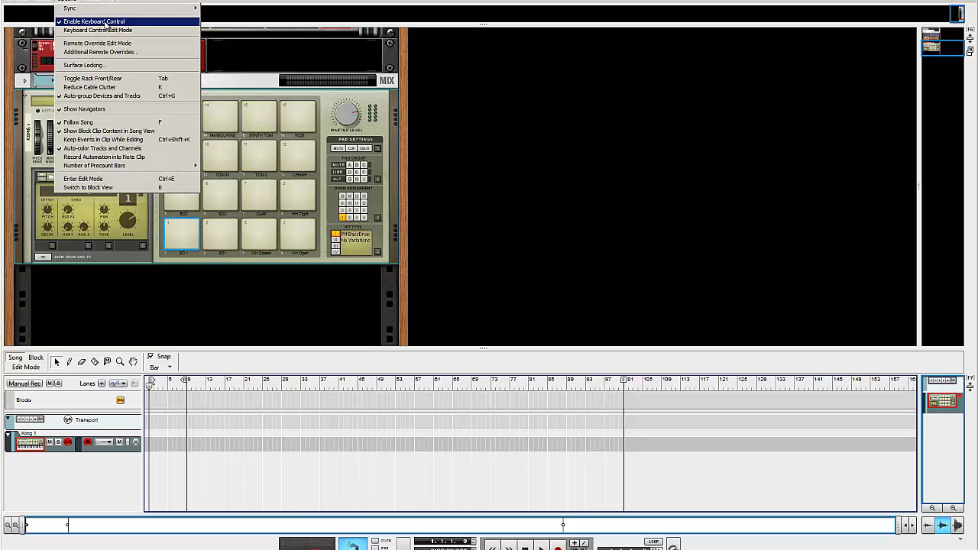
{"action": "mouse_move", "coordinate": [90, 3]}
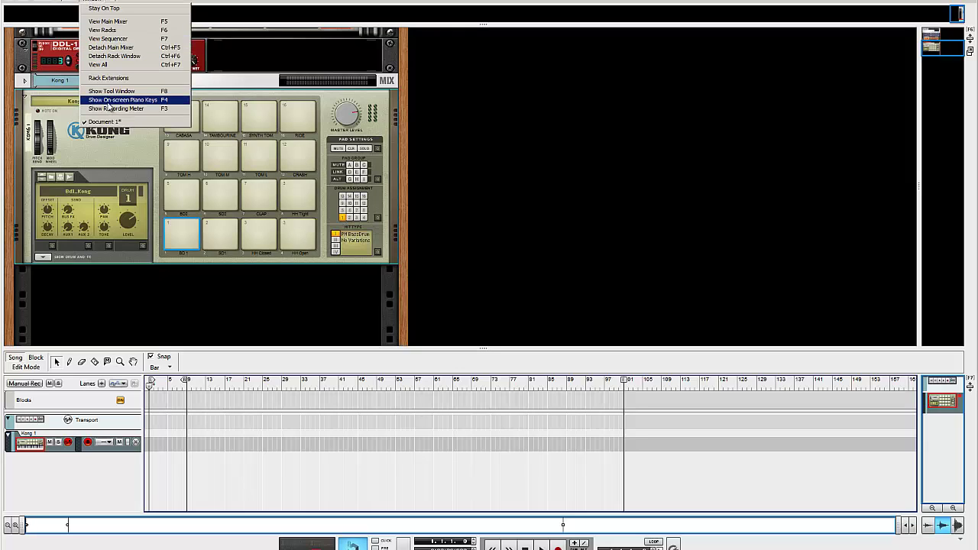
{"action": "left_click", "coordinate": [109, 101]}
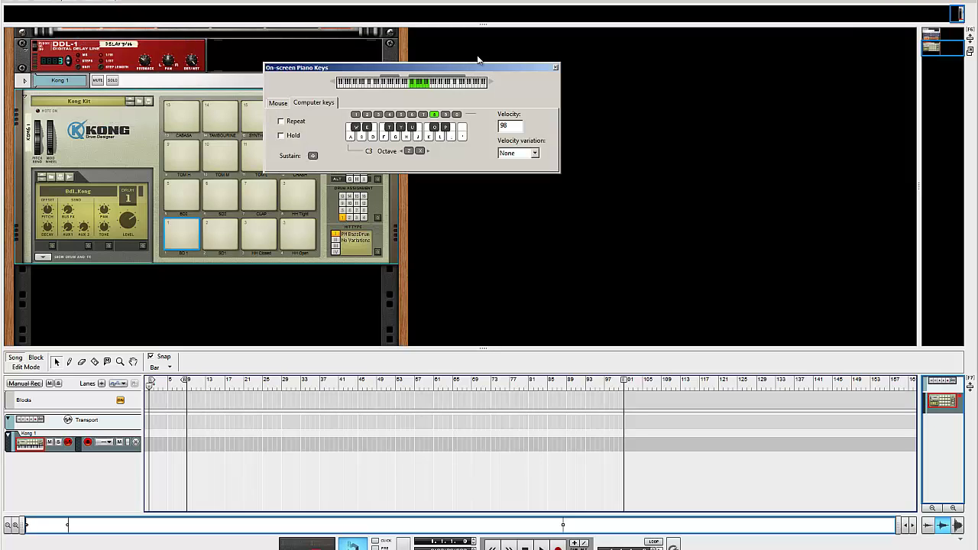
{"action": "left_click_drag", "start_coordinate": [476, 71], "coordinate": [512, 155]}
{"action": "left_click", "coordinate": [313, 188]}
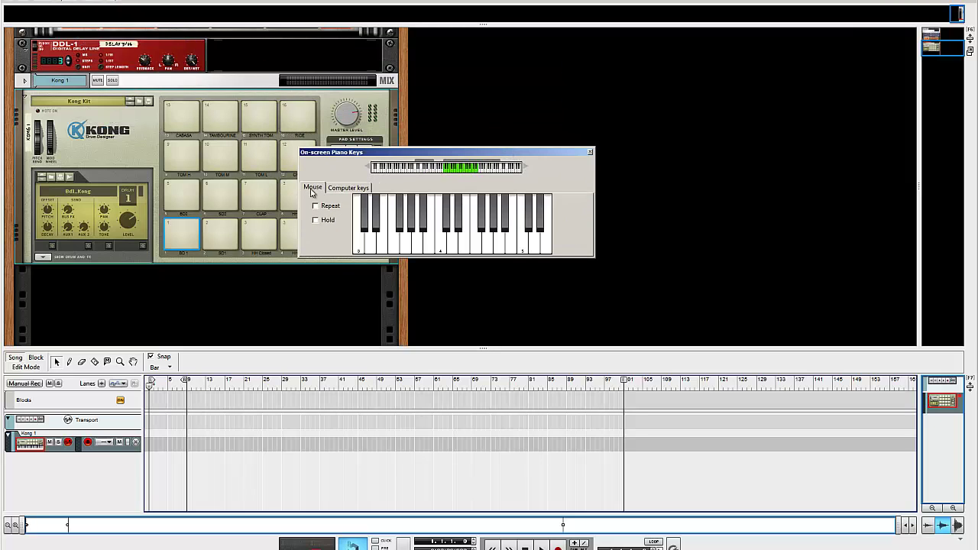
Play several low notes on the on-screen piano to trigger Kong's drum sounds
{"action": "left_click_drag", "start_coordinate": [397, 241], "coordinate": [477, 242]}
{"action": "left_click", "coordinate": [404, 246]}
{"action": "left_click", "coordinate": [394, 246]}
{"action": "left_click", "coordinate": [363, 248]}
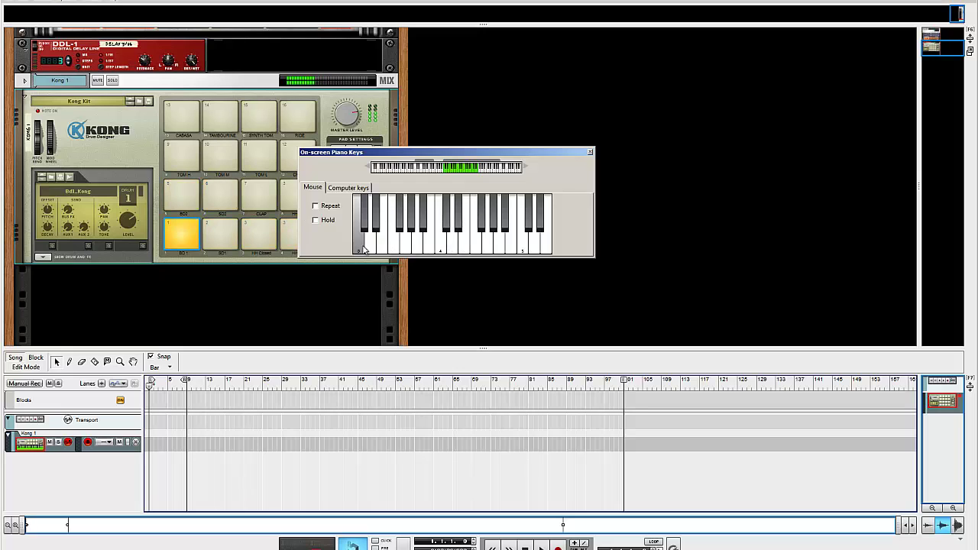
{"action": "left_click", "coordinate": [369, 249]}
{"action": "left_click", "coordinate": [380, 245]}
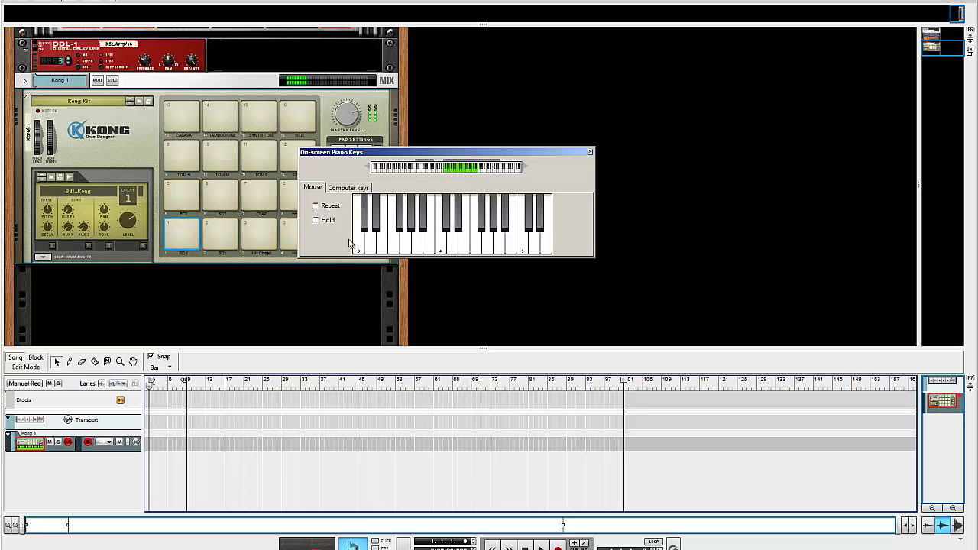
Play the low keys of the on-screen piano to trigger Kong's drums, trying the Repeat option on and off
{"action": "left_click", "coordinate": [357, 243]}
{"action": "left_click", "coordinate": [358, 244]}
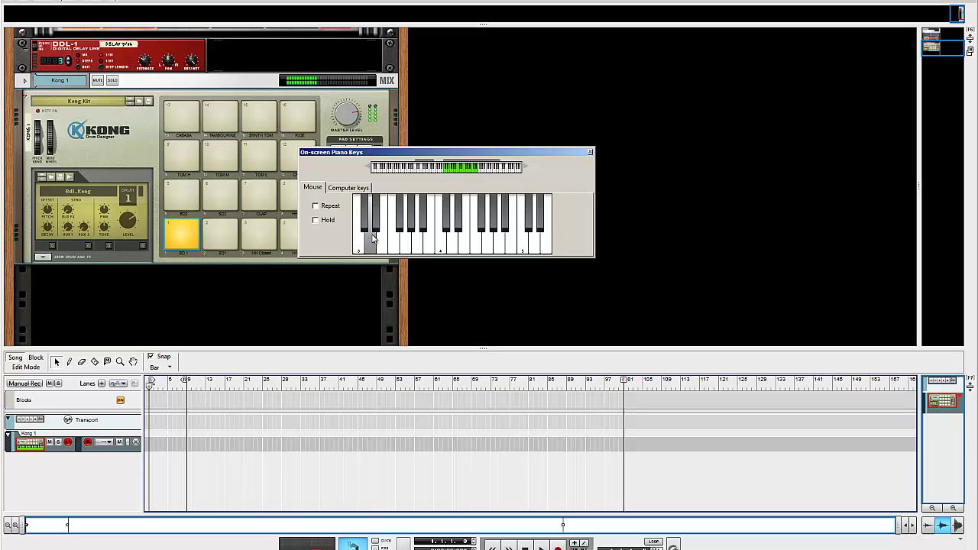
{"action": "left_click", "coordinate": [384, 243]}
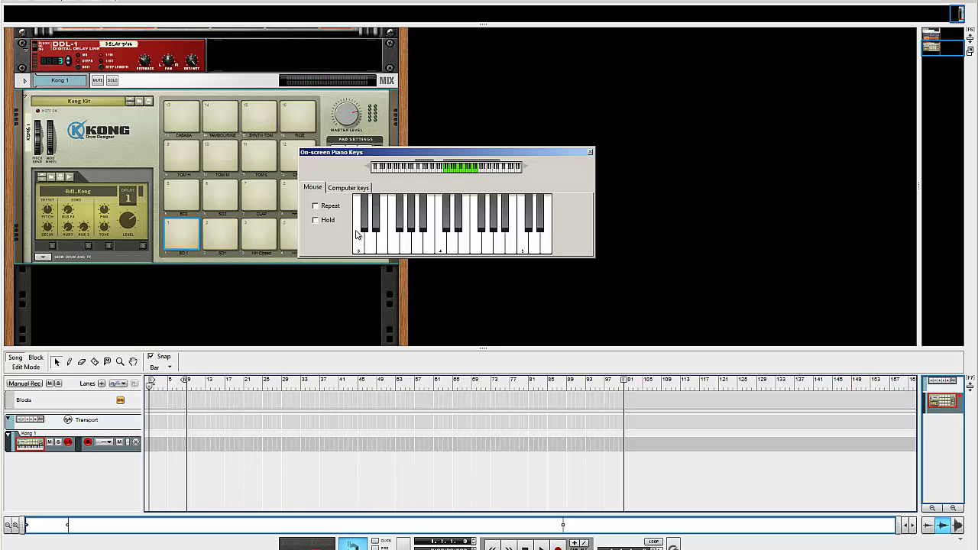
{"action": "left_click", "coordinate": [329, 207]}
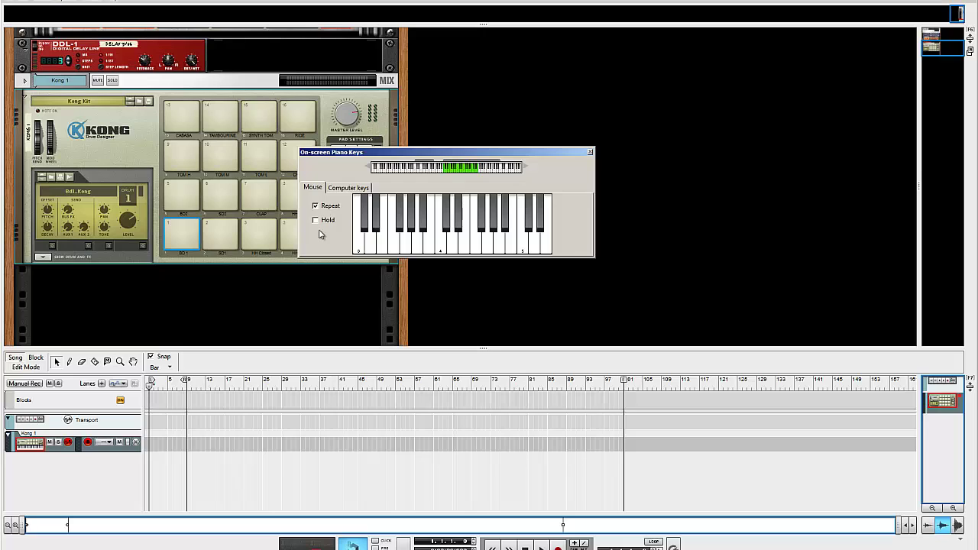
{"action": "left_click", "coordinate": [378, 243]}
{"action": "left_click", "coordinate": [331, 207]}
Set the on-screen piano to Computer keys mode, play a beat on Kong from the computer keyboard, and close the piano window
{"action": "left_click", "coordinate": [342, 188]}
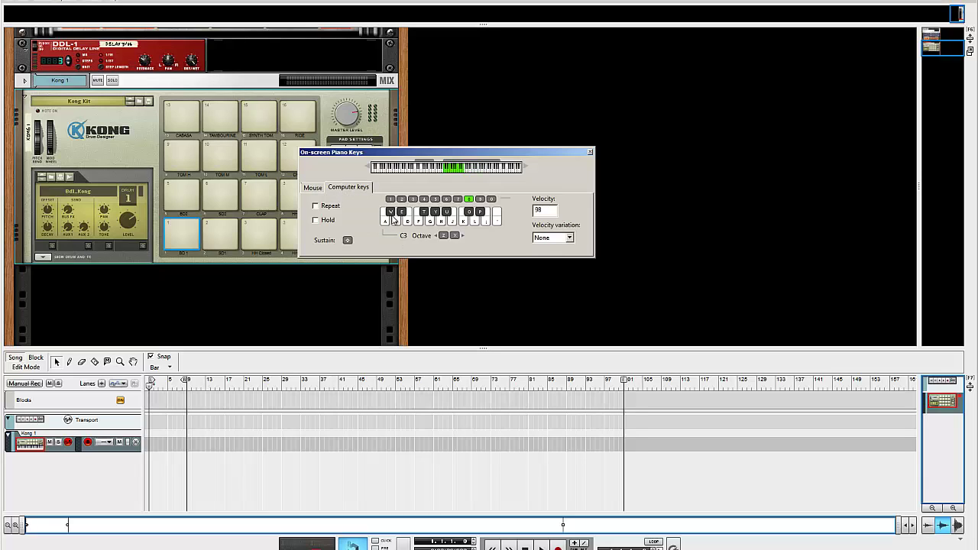
{"action": "key", "text": "h"}
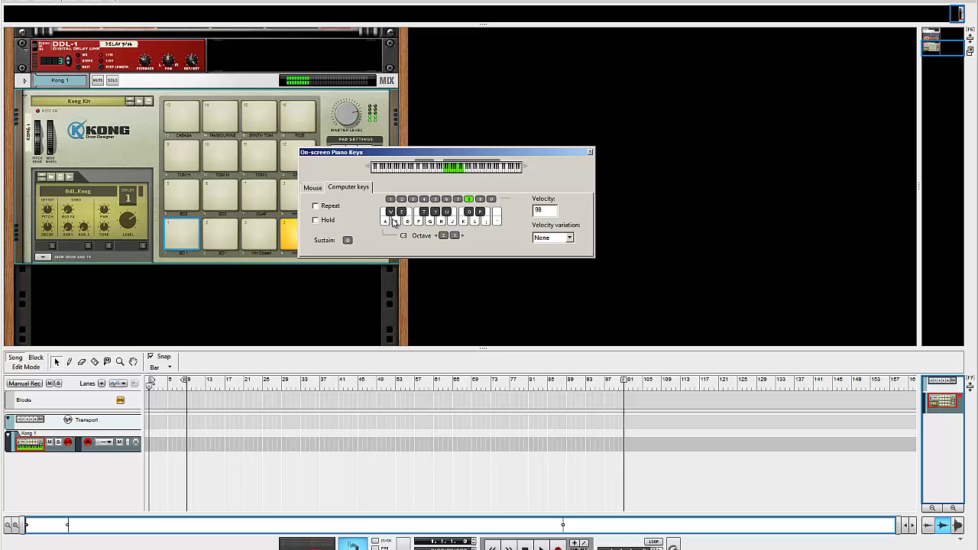
{"action": "key", "text": "s"}
{"action": "key", "text": "h"}
{"action": "key", "text": "d"}
{"action": "key", "text": "a"}
{"action": "key", "text": "f"}
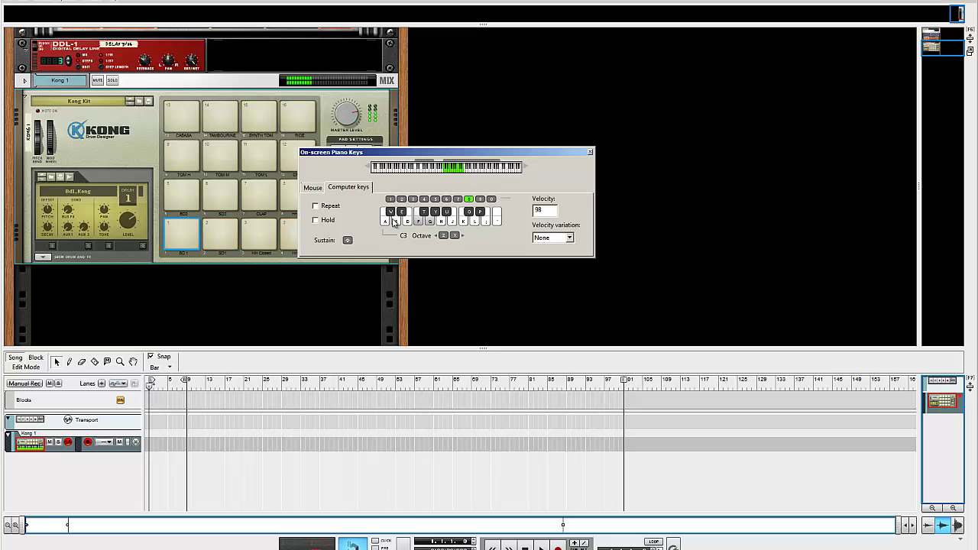
{"action": "key", "text": "f"}
{"action": "key", "text": "a"}
{"action": "key", "text": "a"}
{"action": "key", "text": "f"}
{"action": "key", "text": "a"}
{"action": "key", "text": "f"}
{"action": "key", "text": "f"}
{"action": "key", "text": "a"}
{"action": "key", "text": "s"}
{"action": "left_click", "coordinate": [589, 154]}
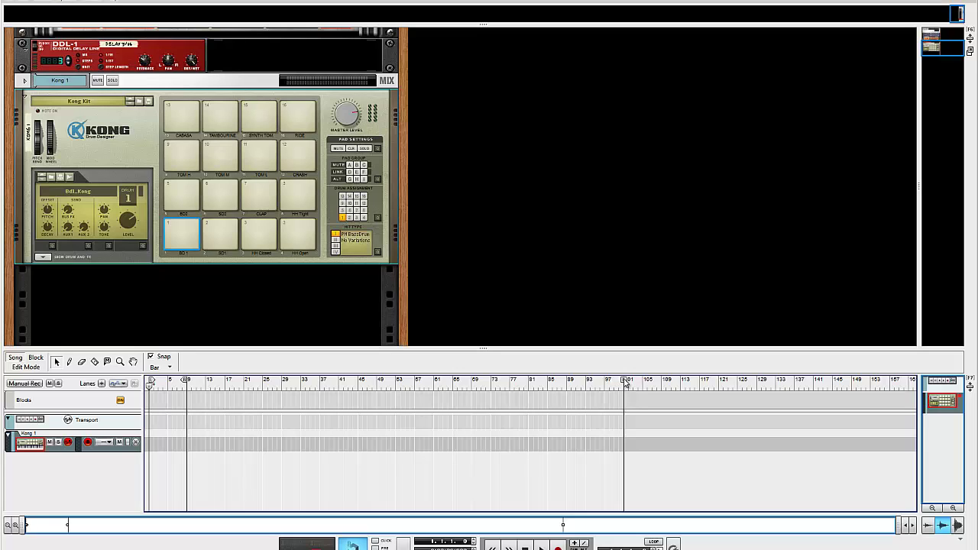
Try the song's end marker at about bar 129 and bar 31, and put it back at bar 101
{"action": "mouse_move", "coordinate": [625, 382]}
{"action": "left_mouse_down"}
{"action": "mouse_move", "coordinate": [376, 382]}
{"action": "mouse_move", "coordinate": [804, 389]}
{"action": "mouse_move", "coordinate": [311, 338]}
{"action": "mouse_move", "coordinate": [756, 376]}
{"action": "left_mouse_up"}
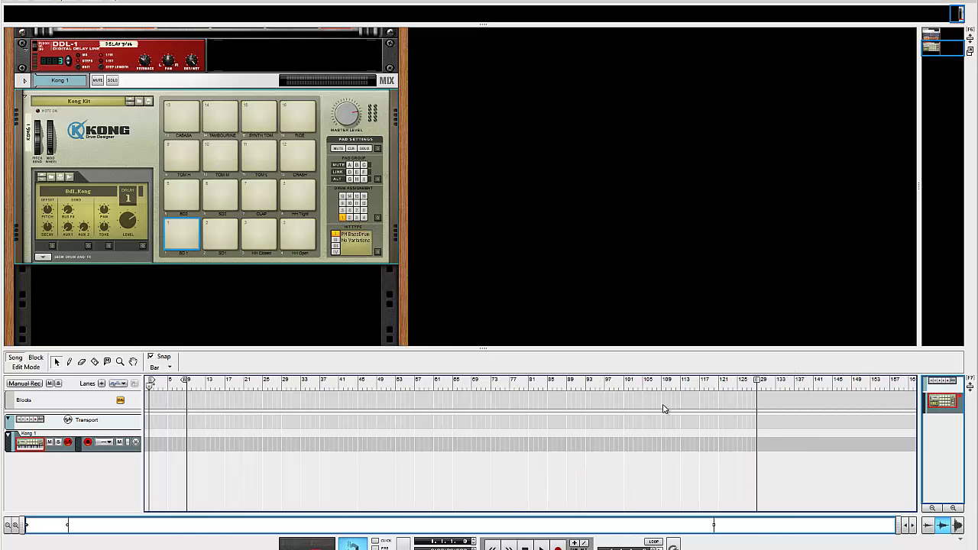
{"action": "left_click", "coordinate": [300, 382]}
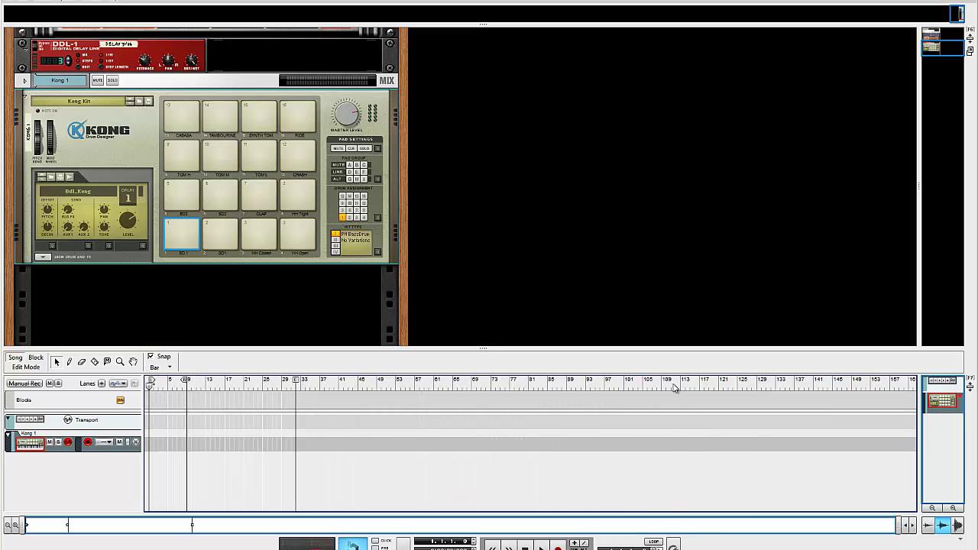
{"action": "mouse_move", "coordinate": [674, 388]}
{"action": "left_mouse_down"}
{"action": "mouse_move", "coordinate": [479, 395]}
{"action": "mouse_move", "coordinate": [624, 395]}
{"action": "left_mouse_up"}
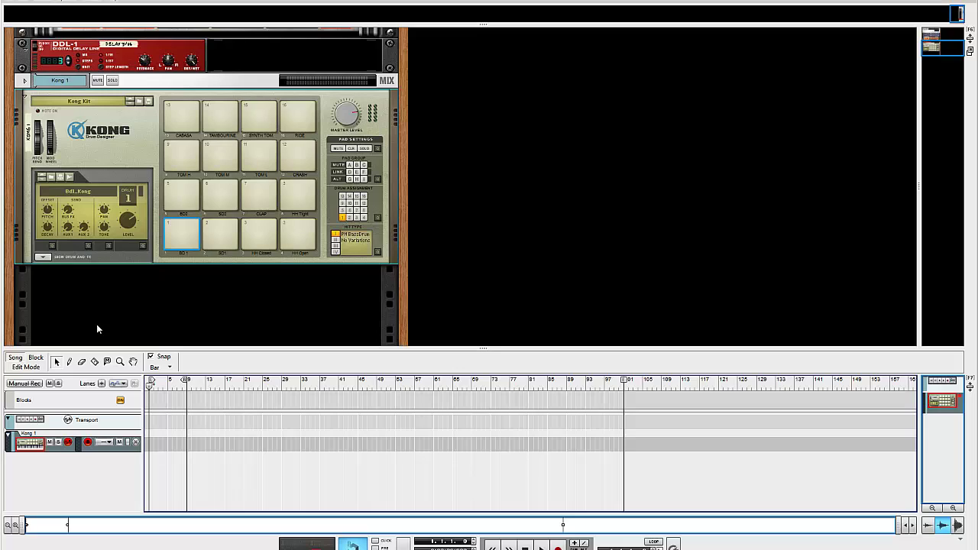
Compare the sequencer's Edit, Block and Song views, settle on Block view, and look through the list of blocks
{"action": "left_click", "coordinate": [33, 370]}
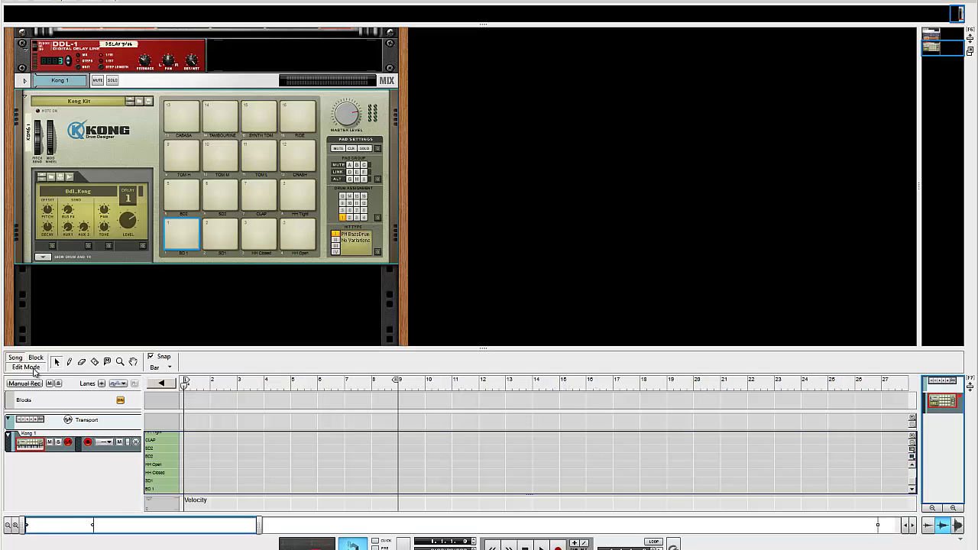
{"action": "left_click", "coordinate": [36, 357]}
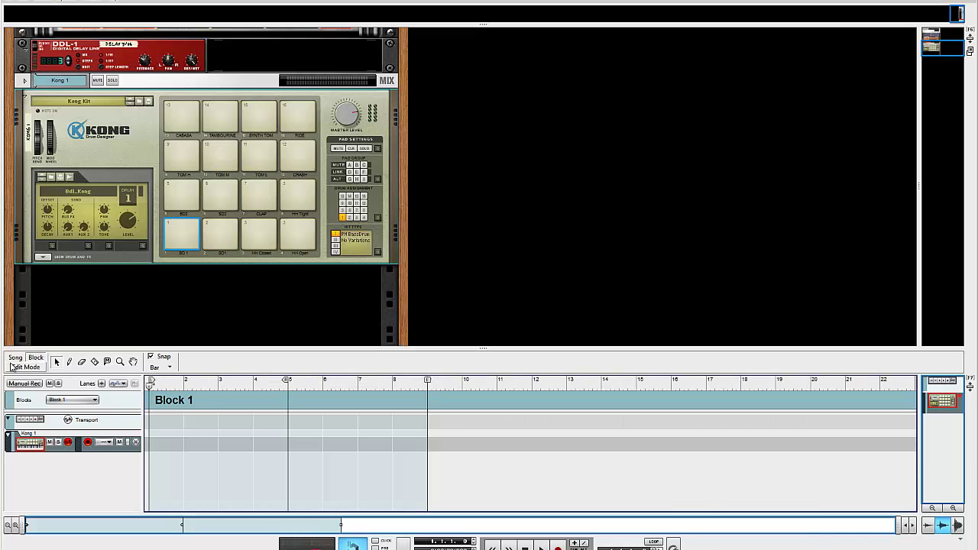
{"action": "left_click", "coordinate": [16, 358]}
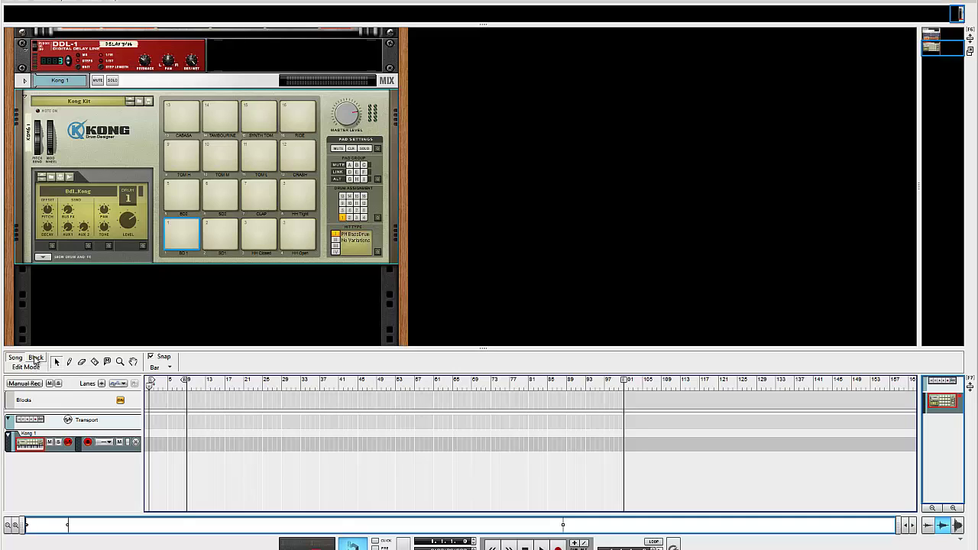
{"action": "left_click", "coordinate": [35, 358]}
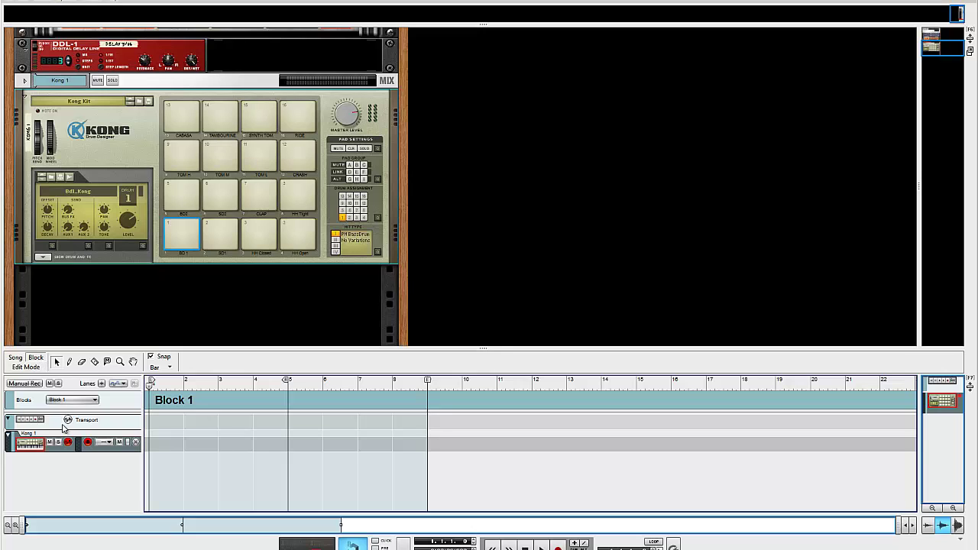
{"action": "left_click", "coordinate": [86, 401]}
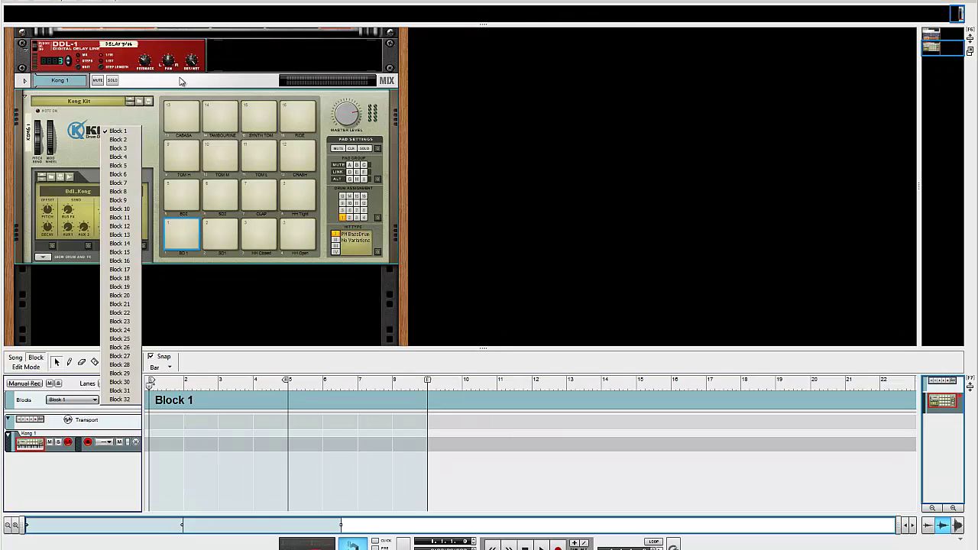
{"action": "left_click", "coordinate": [19, 401]}
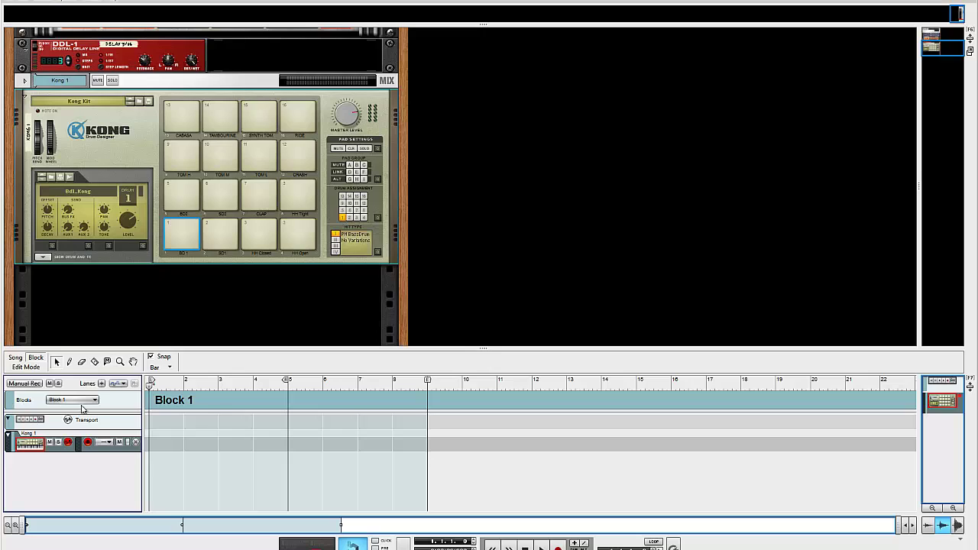
Rename Block 1 as Chorus
{"action": "double_click", "coordinate": [177, 401]}
{"action": "type", "text": "cHORU"}
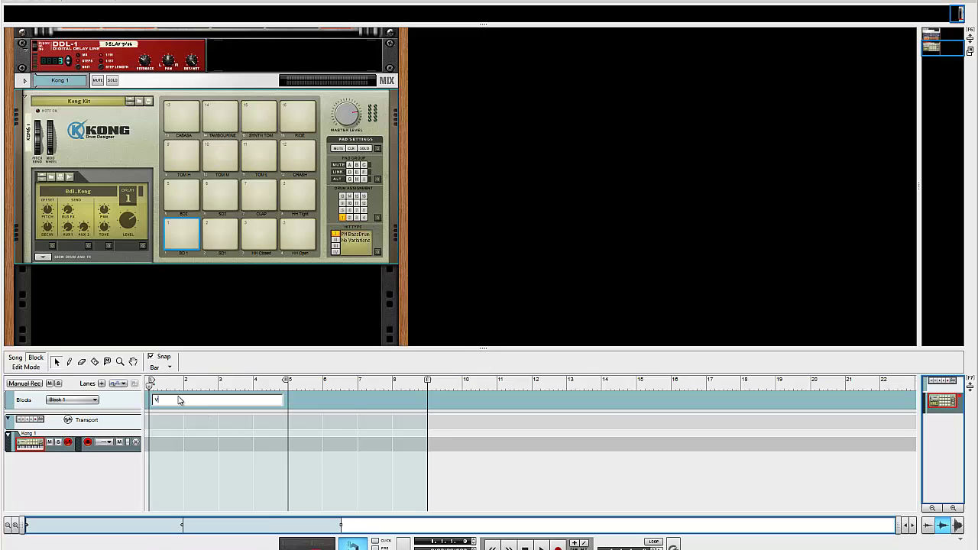
{"action": "key", "text": "BackSpace"}
{"action": "key", "text": "BackSpace"}
{"action": "key", "text": "BackSpace"}
{"action": "key", "text": "BackSpace"}
{"action": "key", "text": "BackSpace"}
{"action": "type", "text": "cHO"}
{"action": "key", "text": "ctrl+a"}
{"action": "type", "text": "Chorus"}
{"action": "key", "text": "Return"}
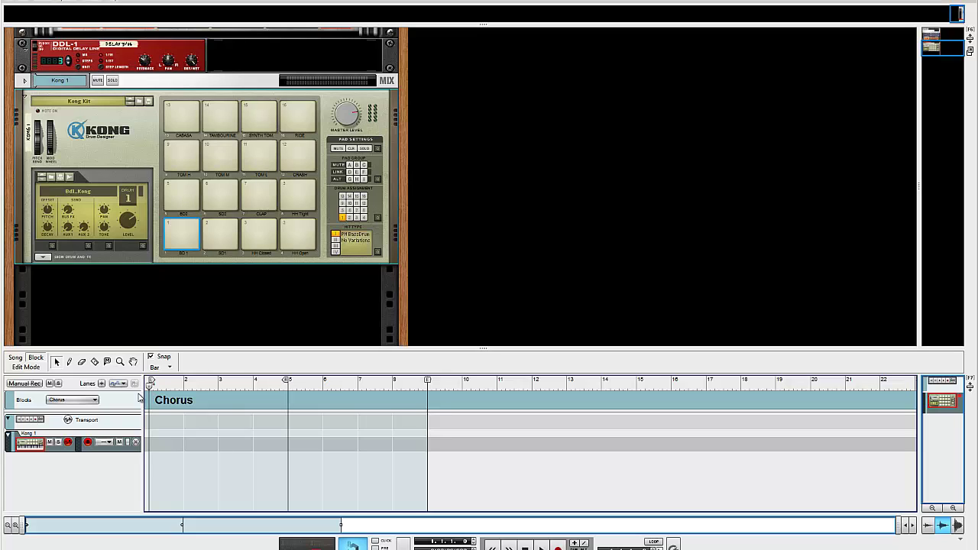
Switch to Block 2 and rename it as Verse
{"action": "left_click", "coordinate": [76, 401]}
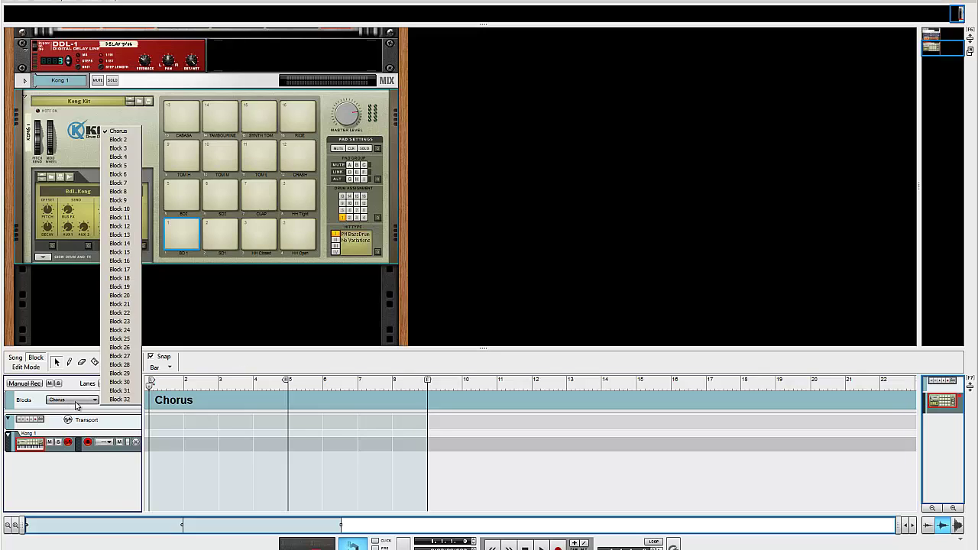
{"action": "left_click", "coordinate": [135, 140]}
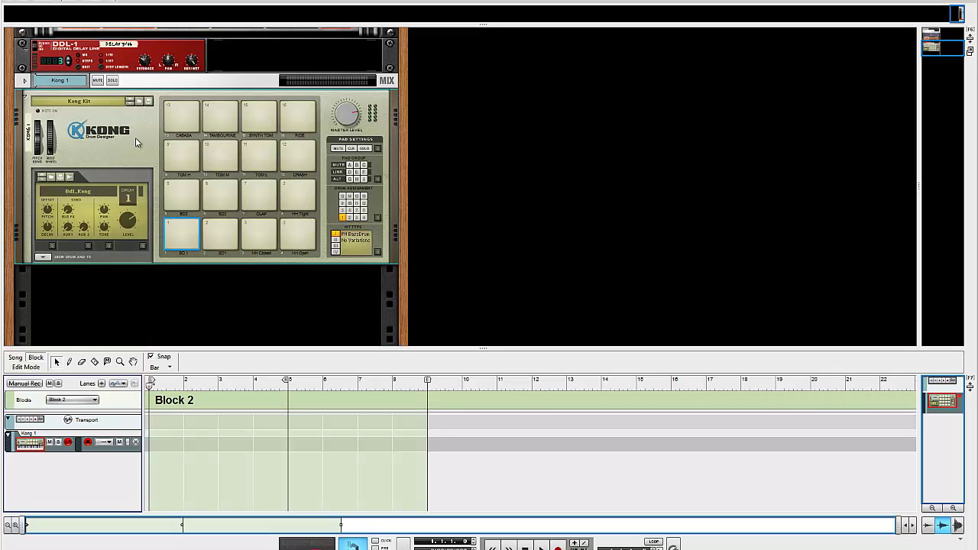
{"action": "double_click", "coordinate": [171, 405]}
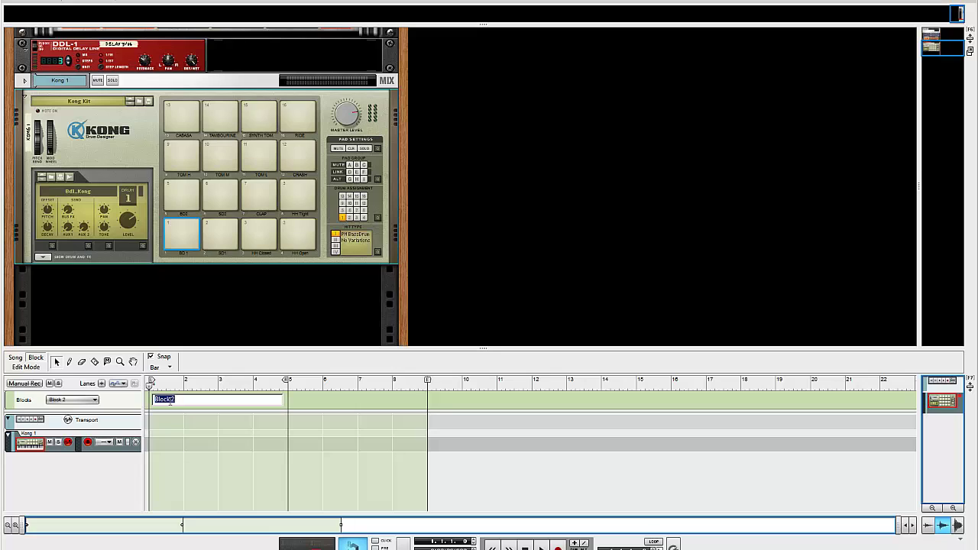
{"action": "type", "text": "Verse"}
{"action": "key", "text": "Return"}
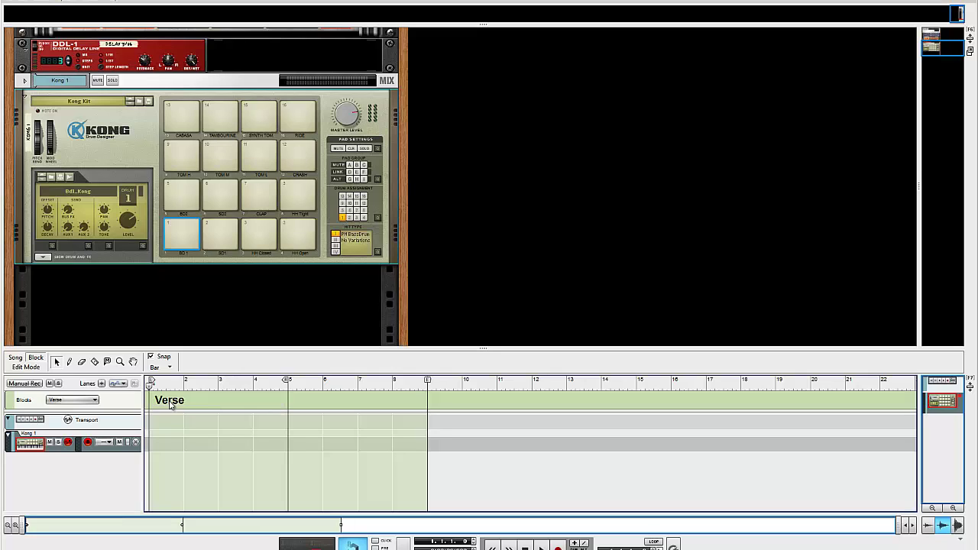
Switch to Block 3 and rename it as Bridge
{"action": "left_click", "coordinate": [90, 400]}
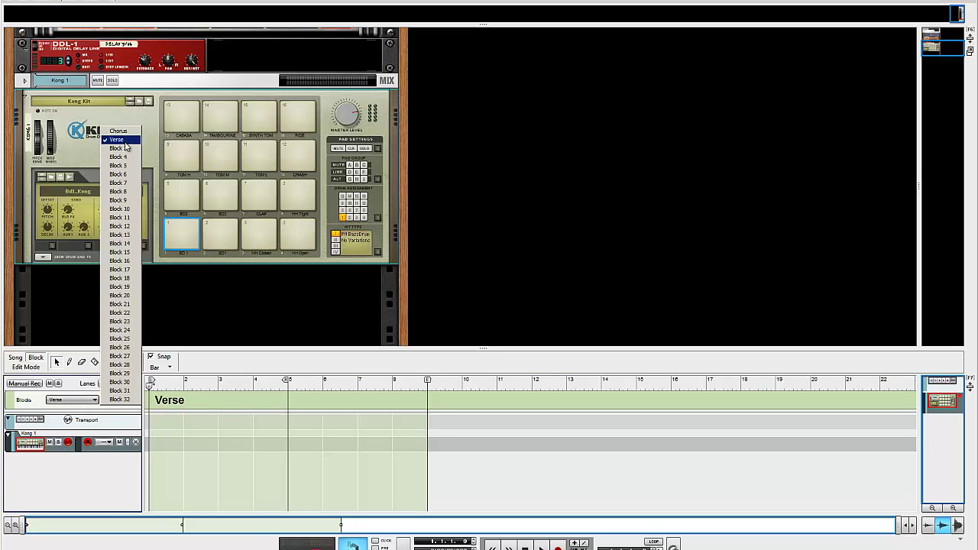
{"action": "left_click", "coordinate": [118, 148]}
{"action": "double_click", "coordinate": [163, 400]}
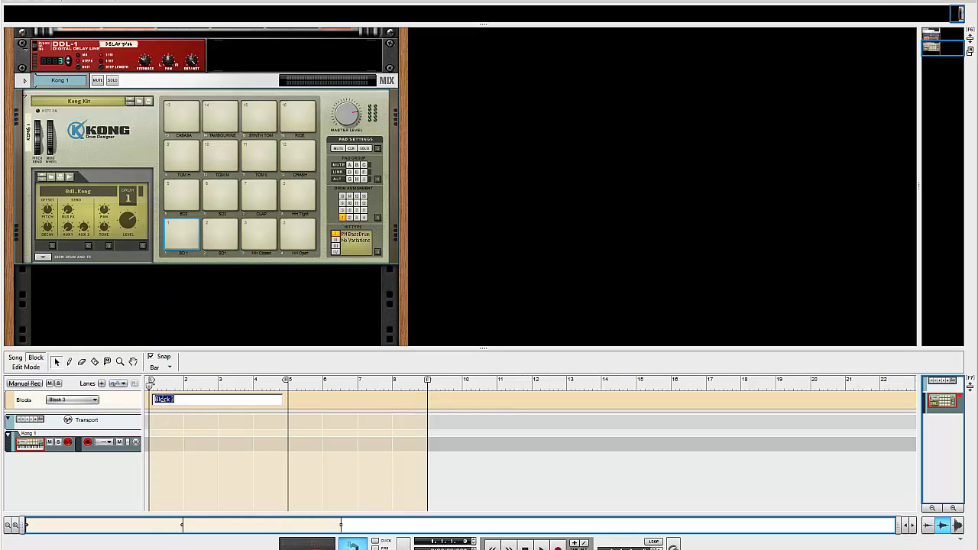
{"action": "type", "text": "Bridge"}
{"action": "key", "text": "Return"}
Switch to Block 4 and rename it as Intro
{"action": "left_click", "coordinate": [90, 400]}
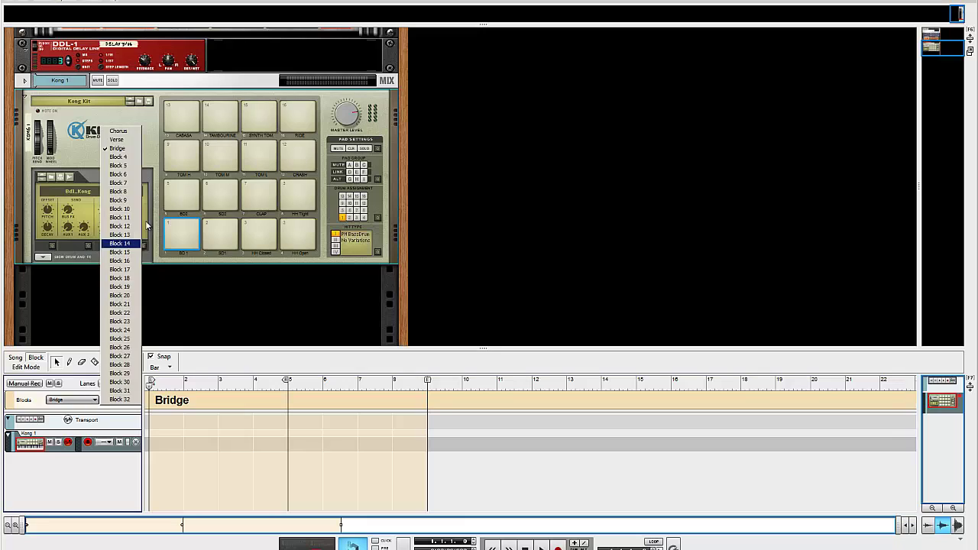
{"action": "left_click", "coordinate": [134, 156]}
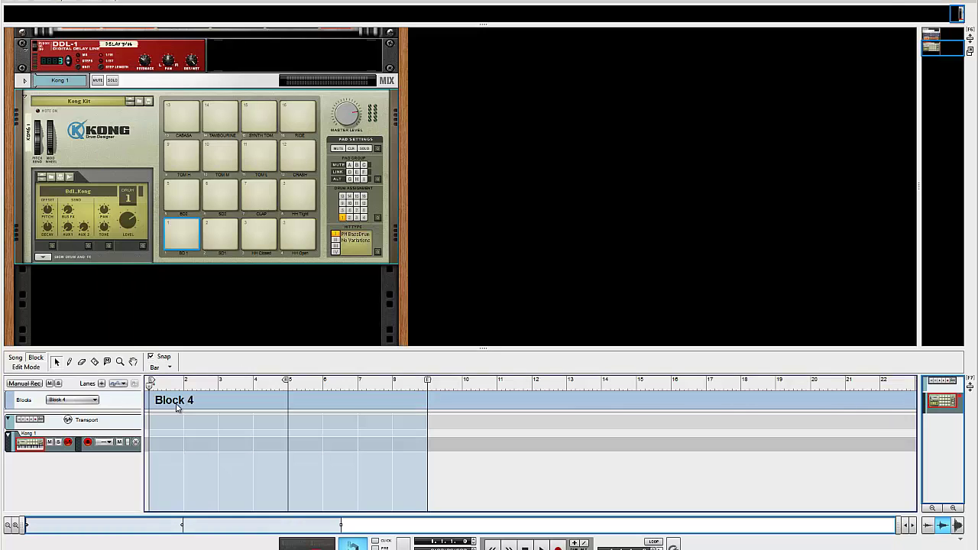
{"action": "double_click", "coordinate": [177, 408]}
{"action": "type", "text": "Intro"}
{"action": "key", "text": "Return"}
Switch to Block 5 and rename it as Outro
{"action": "left_click", "coordinate": [92, 401]}
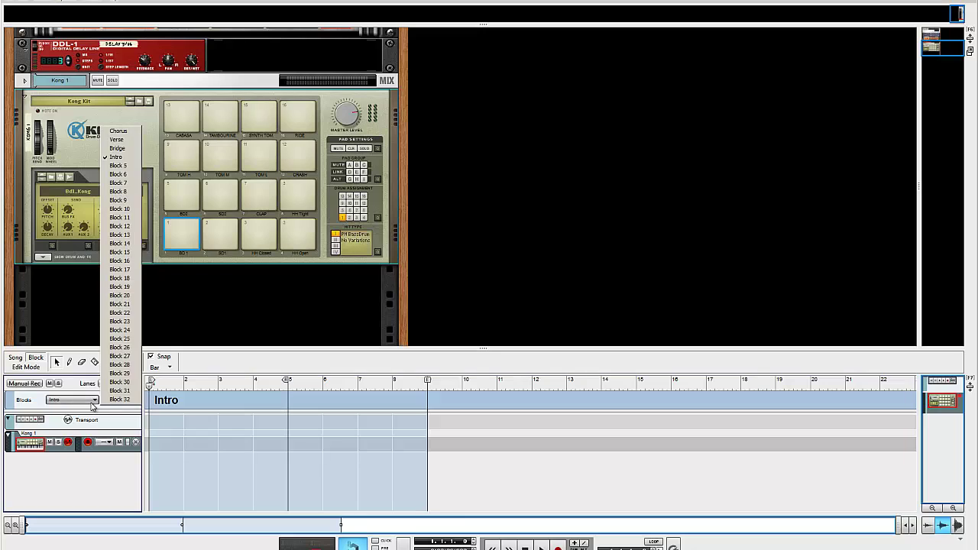
{"action": "left_click", "coordinate": [119, 166]}
{"action": "double_click", "coordinate": [168, 401]}
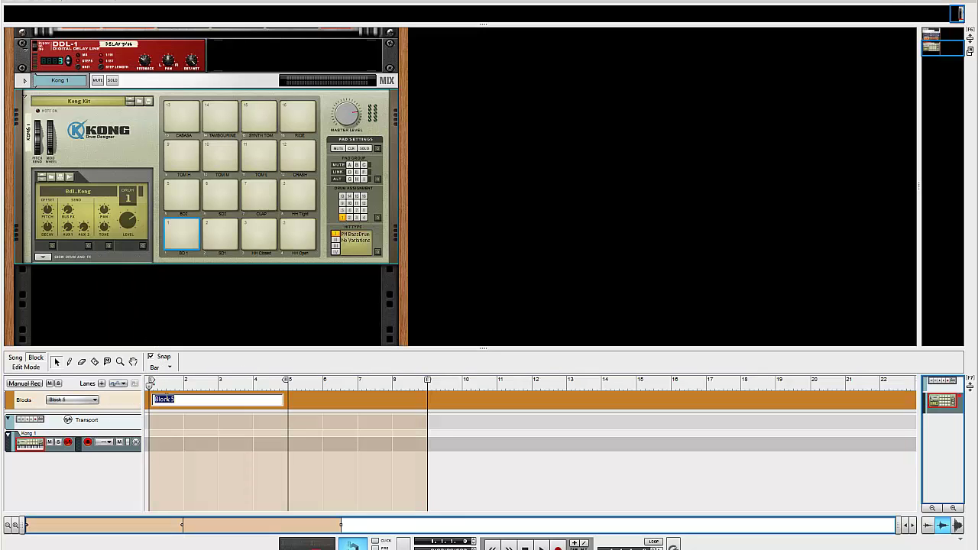
{"action": "type", "text": "P"}
{"action": "key", "text": "BackSpace"}
{"action": "type", "text": "Outro"}
{"action": "key", "text": "Return"}
Return to the Chorus block and turn on loop playback in the transport
{"action": "left_click", "coordinate": [89, 401]}
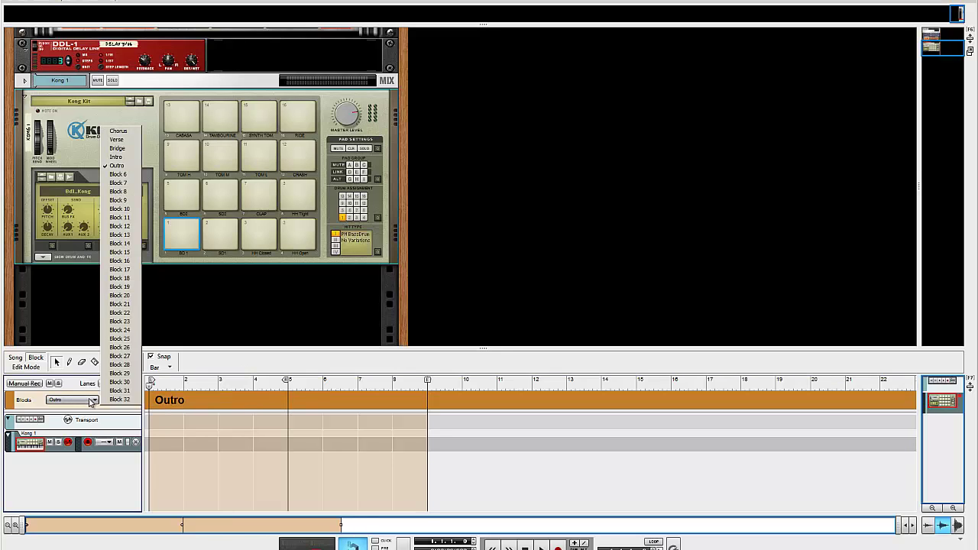
{"action": "left_click", "coordinate": [118, 131]}
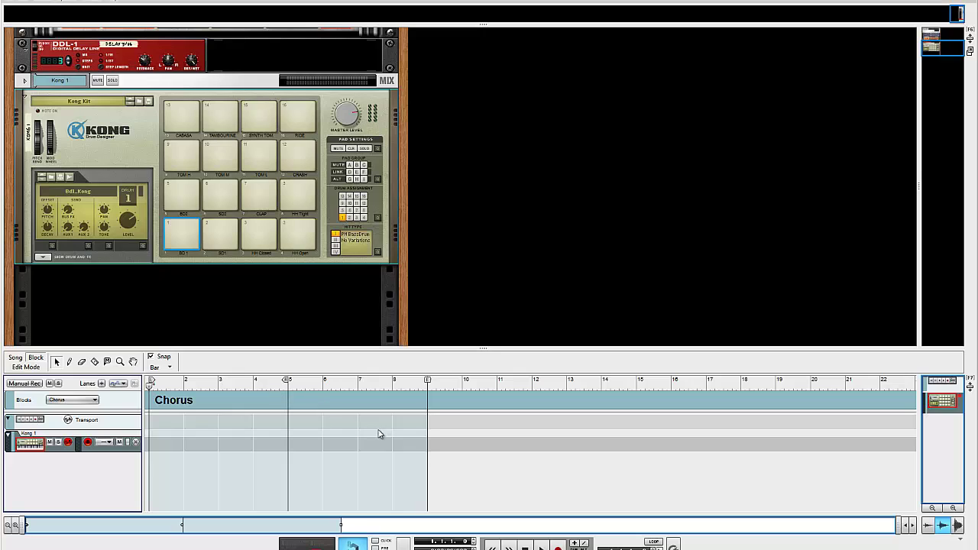
{"action": "left_click", "coordinate": [654, 542]}
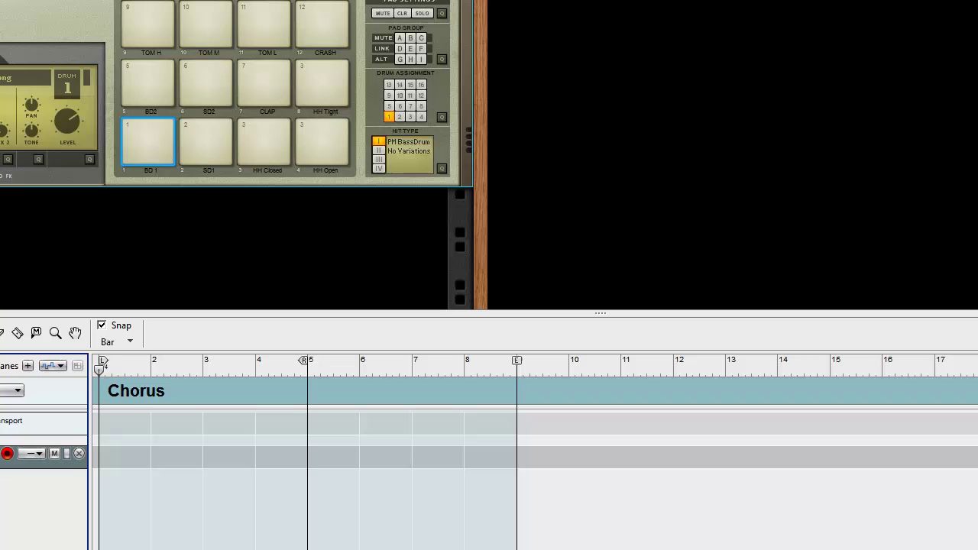
{"action": "key", "text": "alt+Tab"}
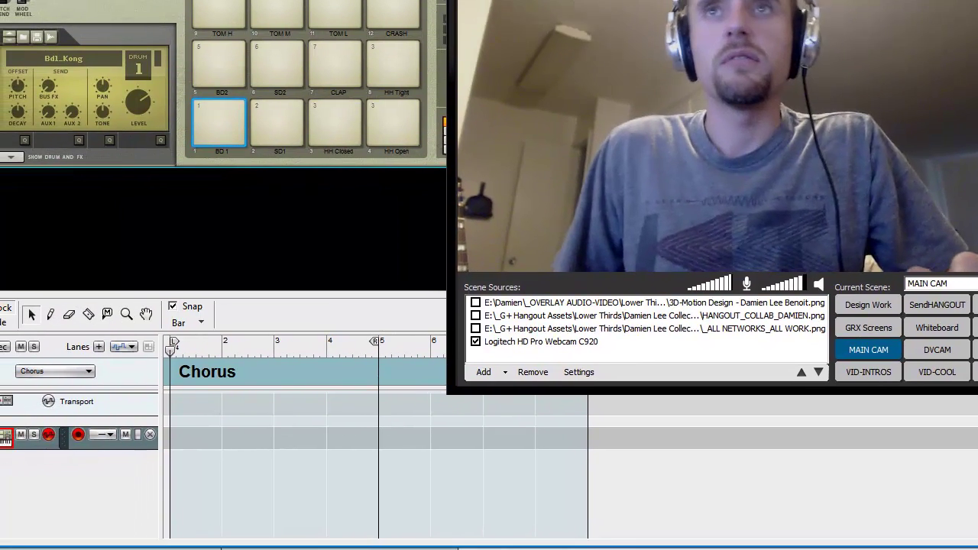
{"action": "key", "text": "alt+Tab"}
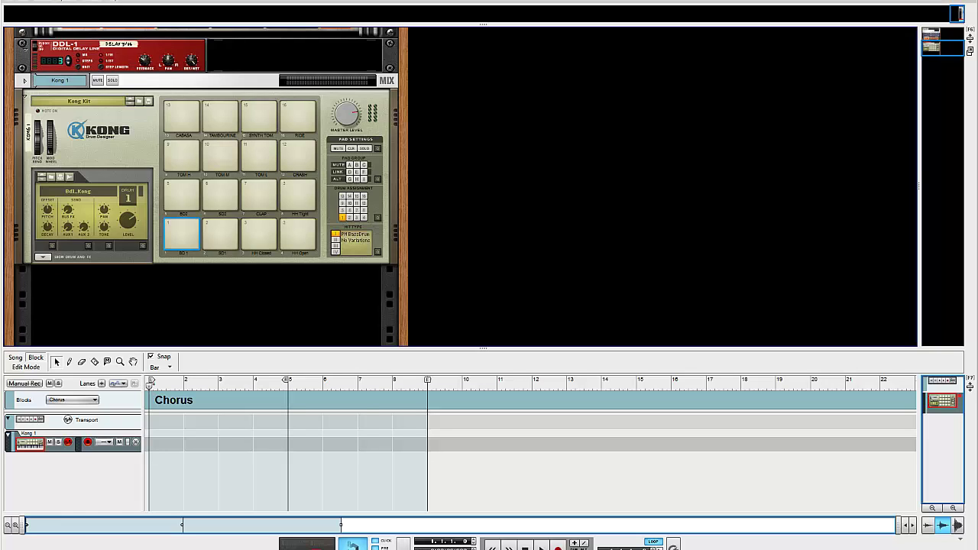
Try different time signatures in the transport and restore the original one
{"action": "left_click", "coordinate": [473, 549]}
{"action": "left_click", "coordinate": [473, 549]}
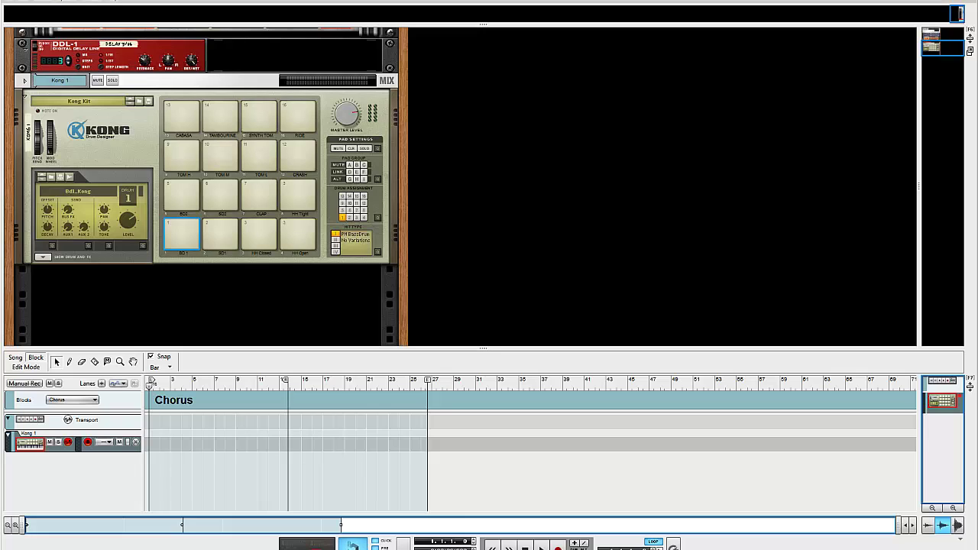
{"action": "left_click", "coordinate": [473, 549]}
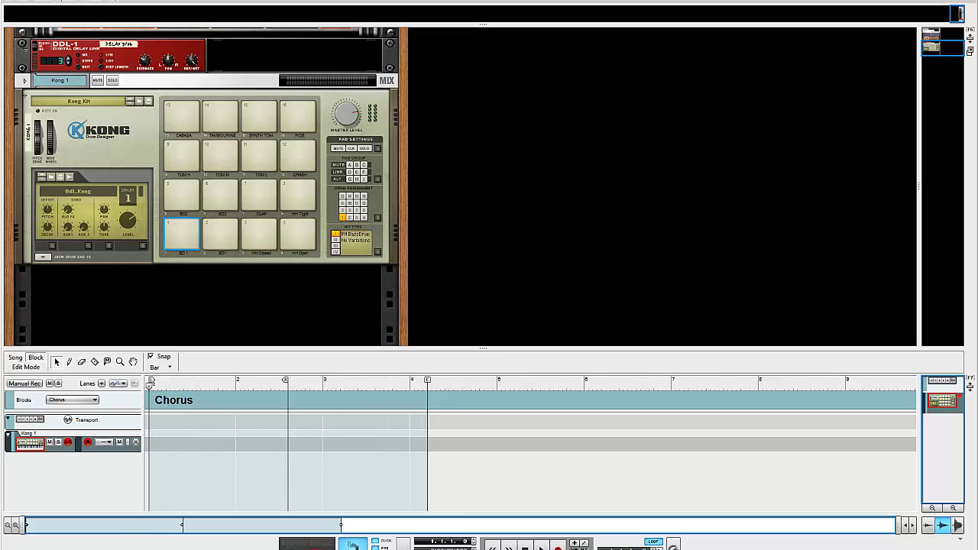
{"action": "left_click", "coordinate": [473, 549]}
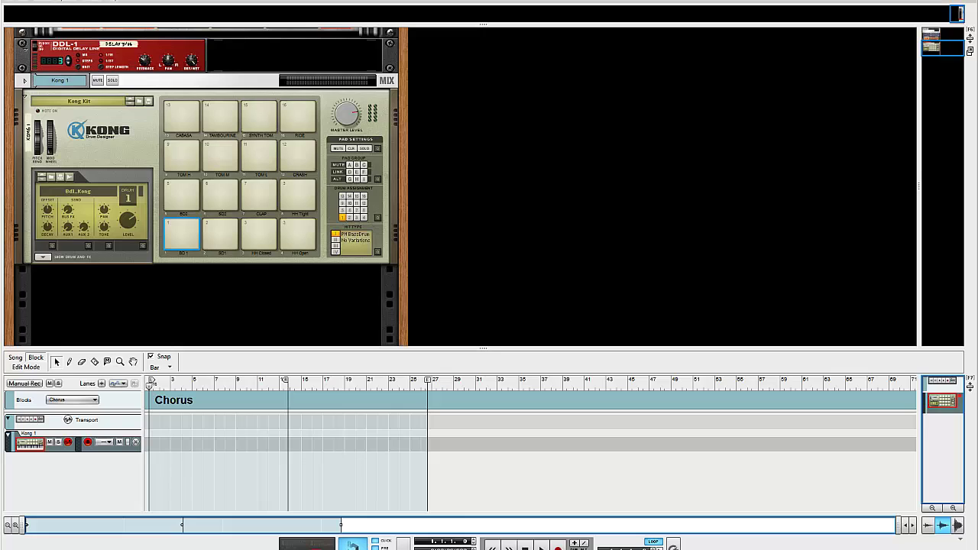
{"action": "left_click", "coordinate": [473, 549]}
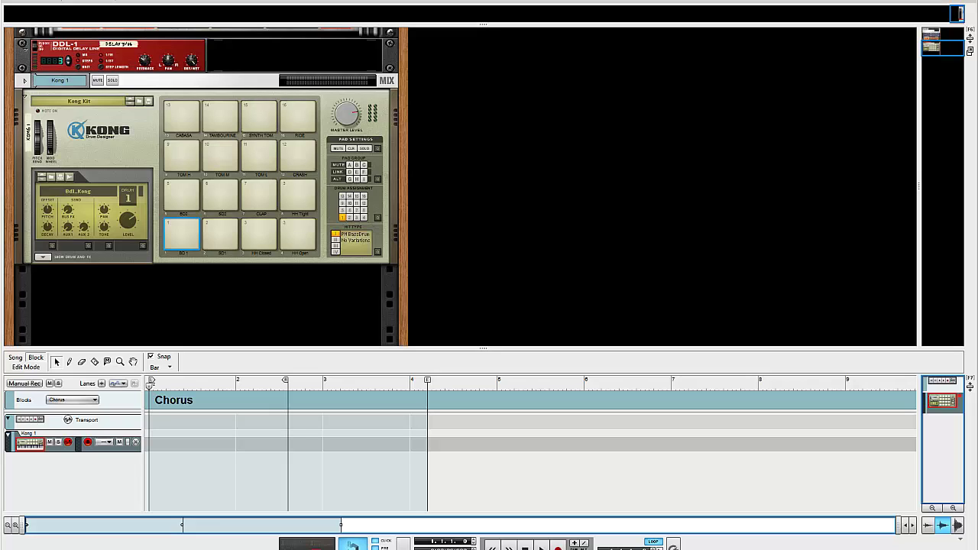
{"action": "left_click", "coordinate": [473, 548]}
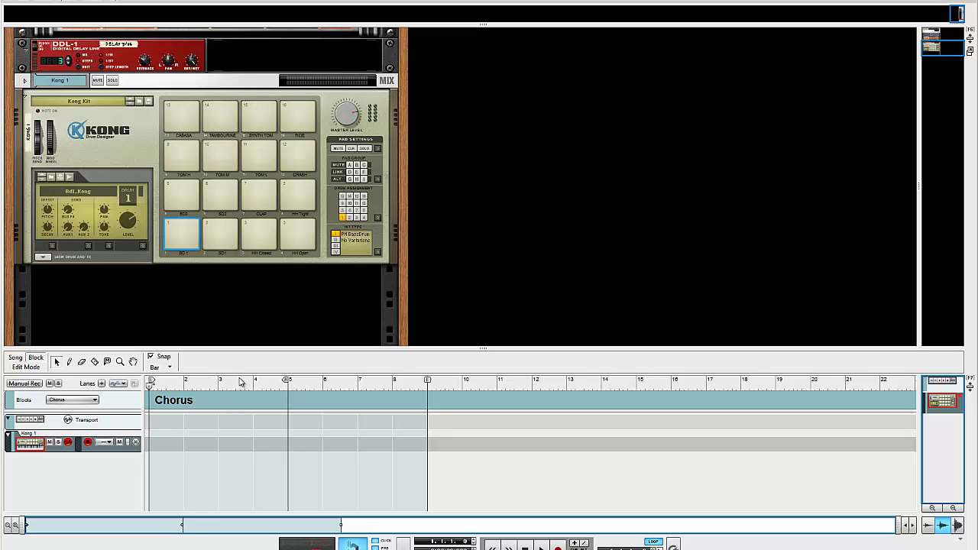
Move the end marker to bar 5 in the Chorus block and set the song position to bar 2
{"action": "mouse_move", "coordinate": [289, 382]}
{"action": "left_mouse_down"}
{"action": "mouse_move", "coordinate": [521, 376]}
{"action": "mouse_move", "coordinate": [296, 385]}
{"action": "mouse_move", "coordinate": [351, 381]}
{"action": "mouse_move", "coordinate": [296, 361]}
{"action": "left_mouse_up"}
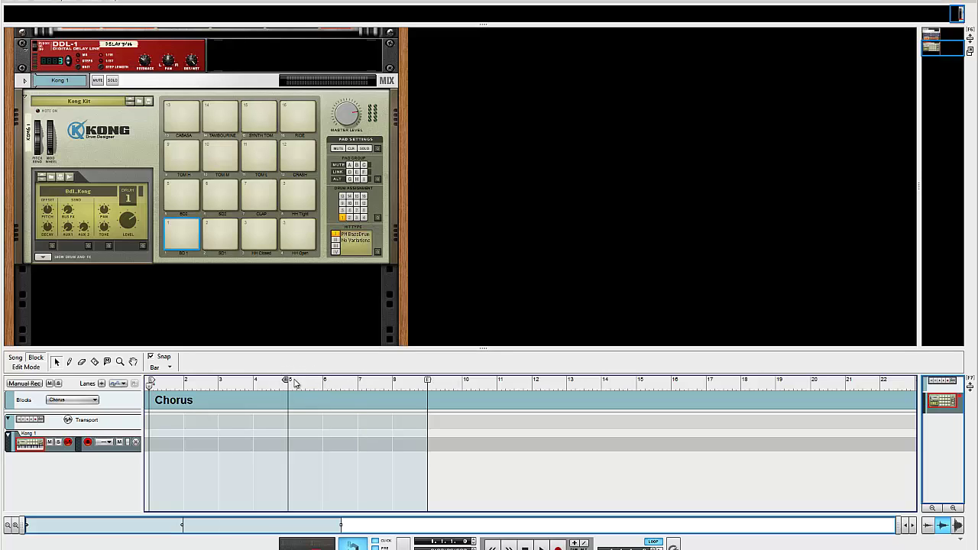
{"action": "mouse_move", "coordinate": [296, 383]}
{"action": "left_mouse_down"}
{"action": "mouse_move", "coordinate": [422, 391]}
{"action": "mouse_move", "coordinate": [285, 383]}
{"action": "left_mouse_up"}
{"action": "mouse_move", "coordinate": [286, 382]}
{"action": "left_mouse_down"}
{"action": "mouse_move", "coordinate": [426, 382]}
{"action": "mouse_move", "coordinate": [291, 388]}
{"action": "left_mouse_up"}
{"action": "left_click_drag", "start_coordinate": [426, 381], "coordinate": [288, 383]}
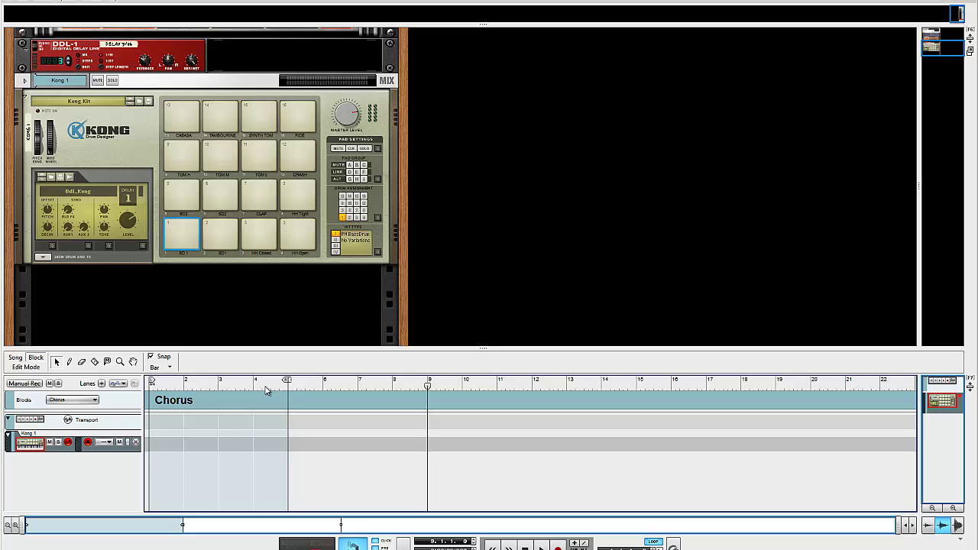
{"action": "left_click_drag", "start_coordinate": [266, 388], "coordinate": [208, 386]}
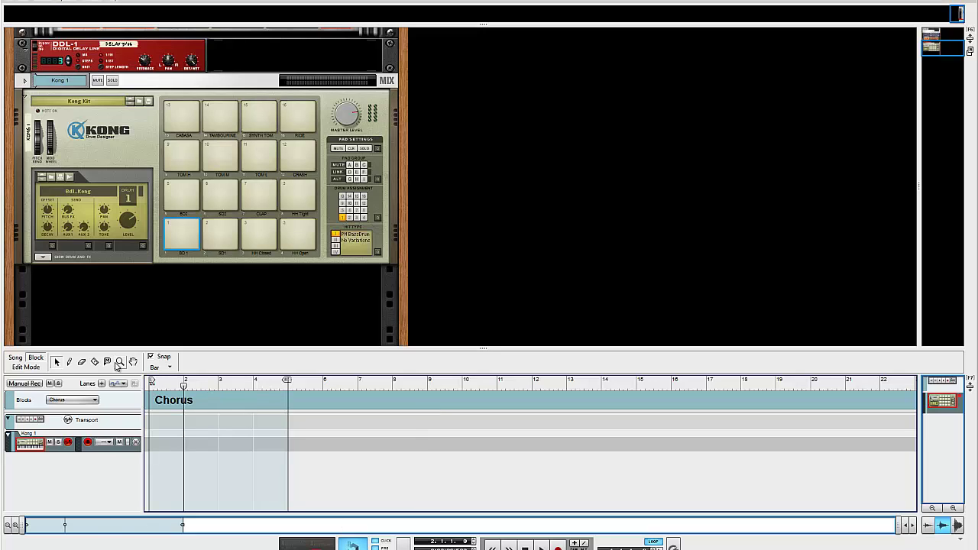
In Song view, draw a 74-bar Chorus block from bar 1 on the Blocks lane and delete it
{"action": "left_click", "coordinate": [16, 367]}
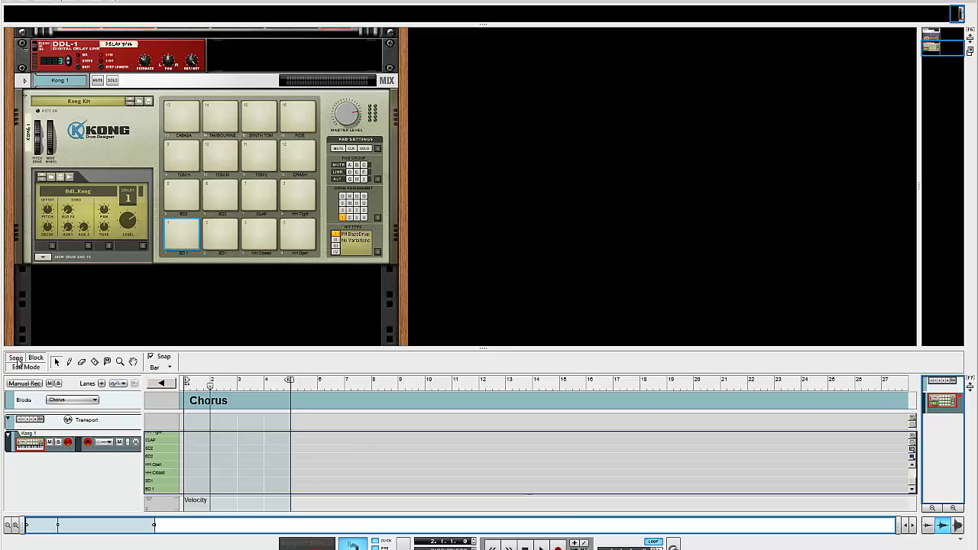
{"action": "left_click", "coordinate": [15, 357]}
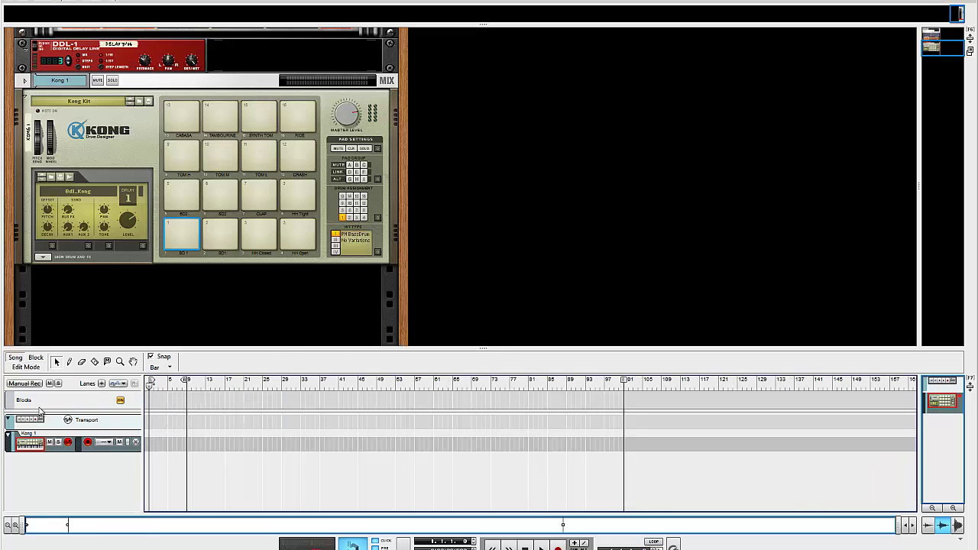
{"action": "mouse_move", "coordinate": [151, 394]}
{"action": "left_mouse_down"}
{"action": "mouse_move", "coordinate": [432, 397]}
{"action": "mouse_move", "coordinate": [500, 382]}
{"action": "left_mouse_up"}
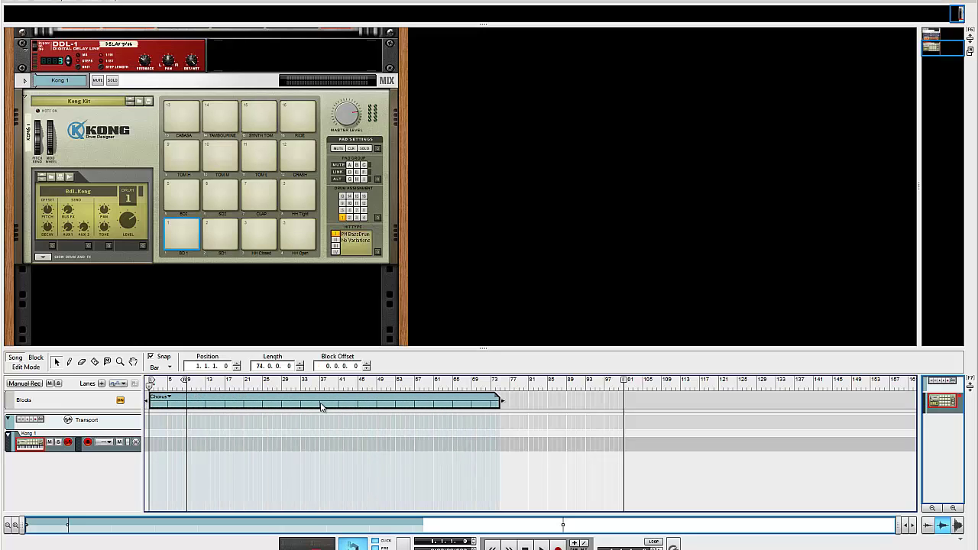
{"action": "key", "text": "Delete"}
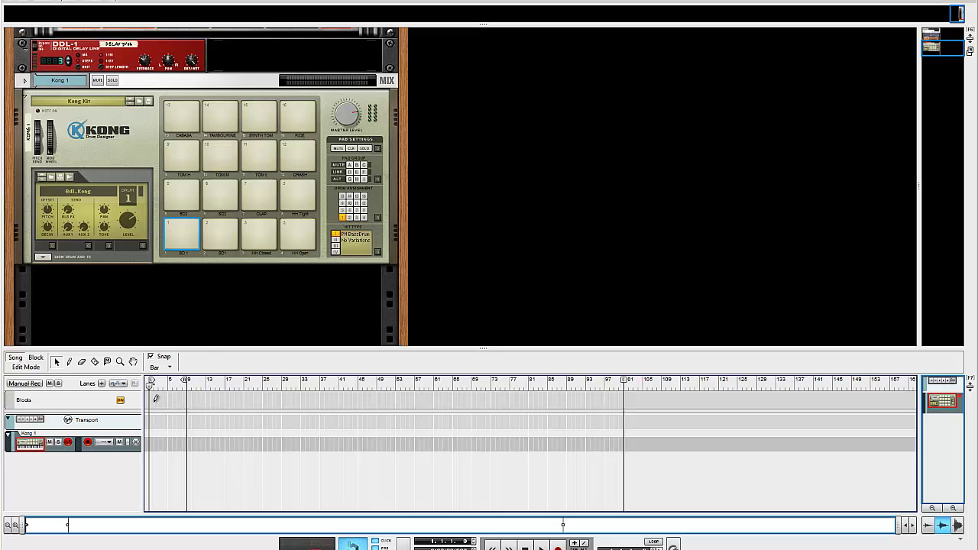
Draw a 40-bar Chorus block from bar 2, check the block names available for it, and delete it
{"action": "left_click_drag", "start_coordinate": [156, 397], "coordinate": [345, 392]}
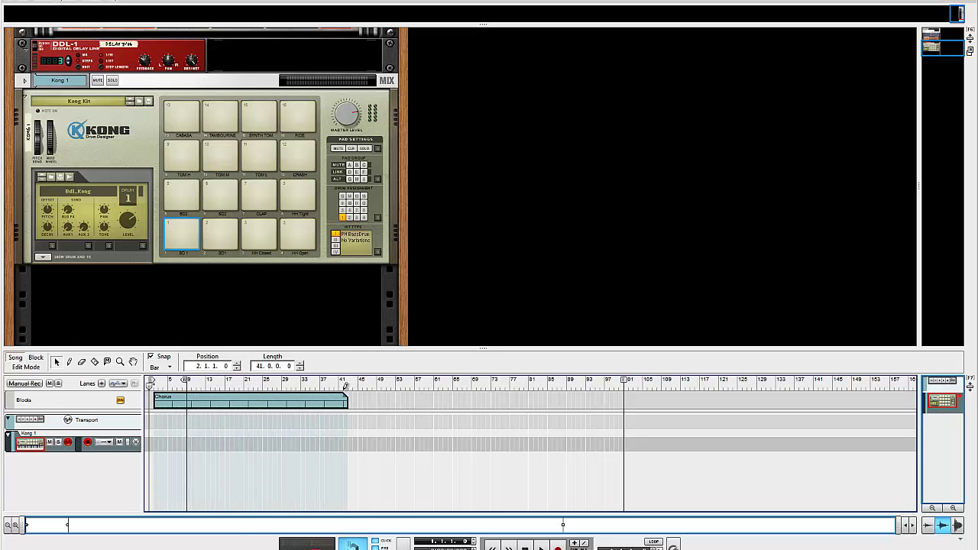
{"action": "left_click", "coordinate": [169, 401]}
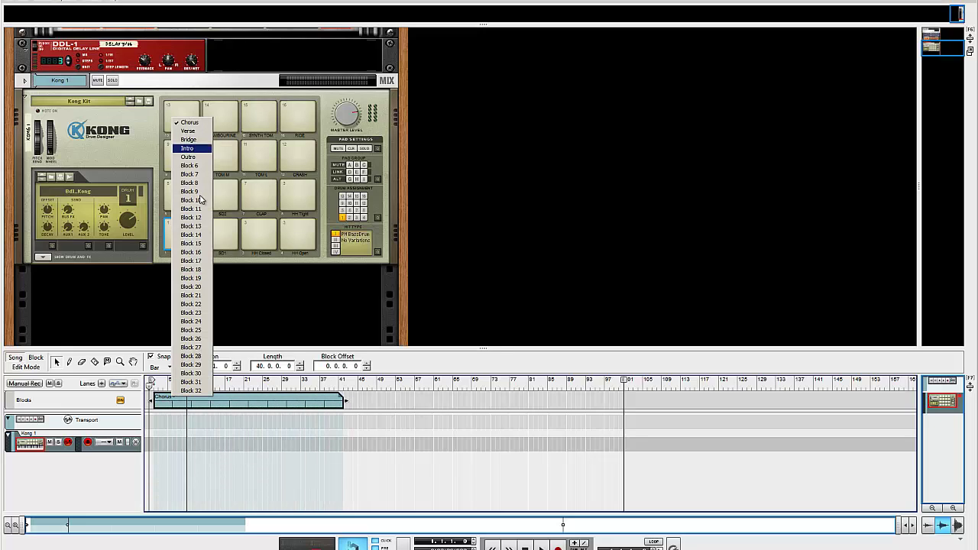
{"action": "left_click", "coordinate": [250, 402]}
{"action": "key", "text": "Delete"}
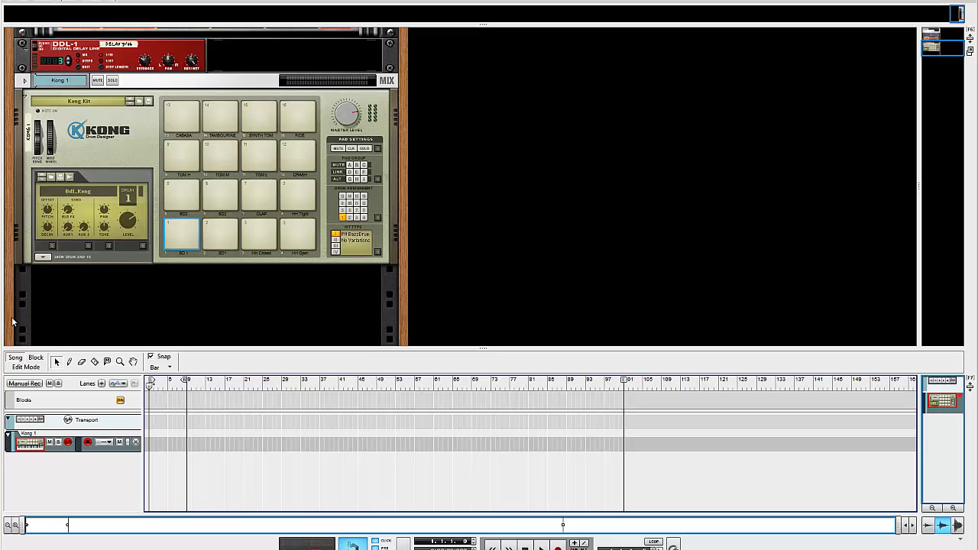
Return to Block view and rename the Kong 1 track as Drums
{"action": "left_click", "coordinate": [35, 359]}
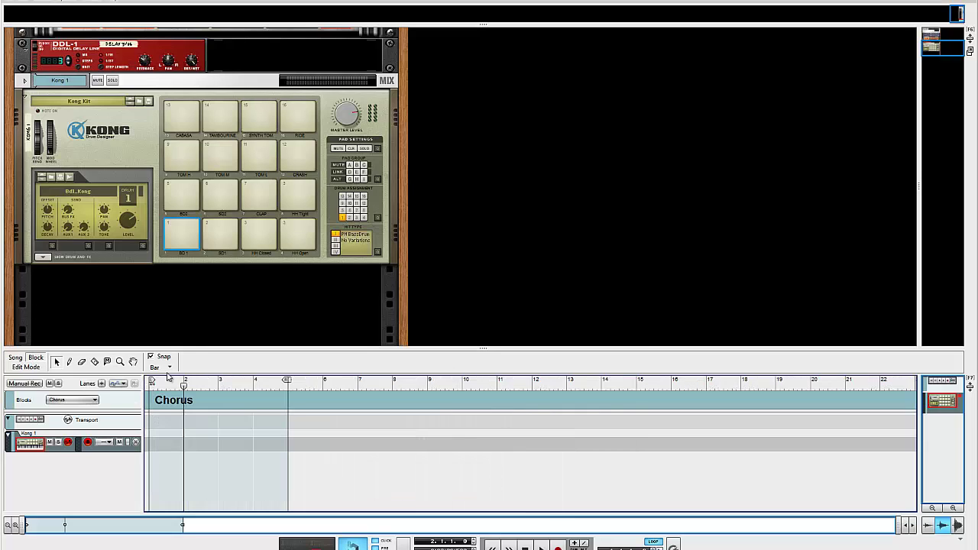
{"action": "double_click", "coordinate": [30, 434]}
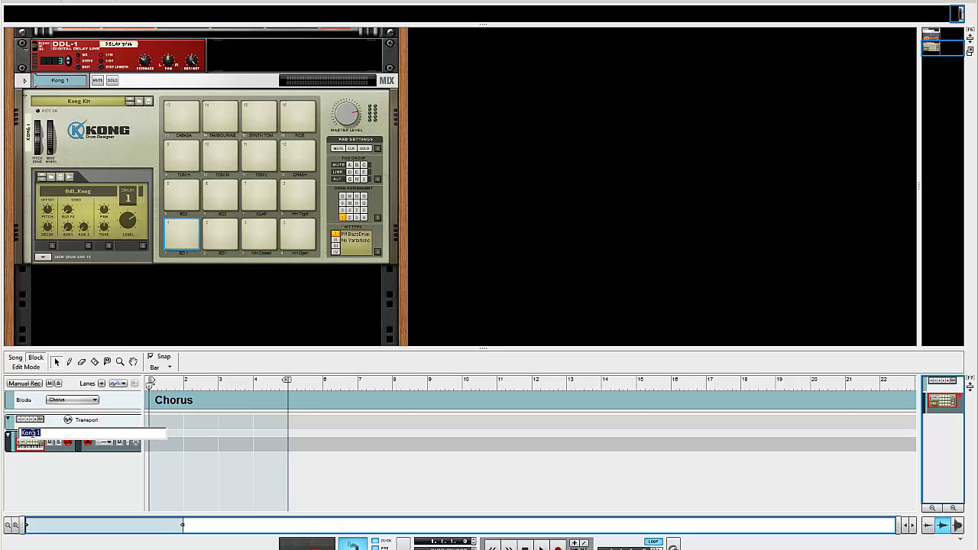
{"action": "type", "text": "Drums"}
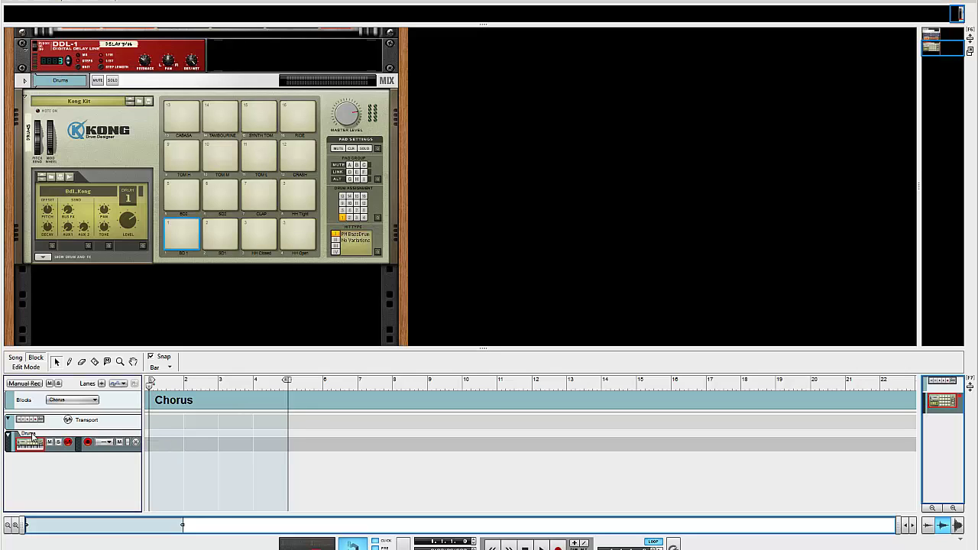
Audition the Kong kit's BD 1 and SD1 pads alternately
{"action": "left_click", "coordinate": [188, 227]}
{"action": "left_click", "coordinate": [214, 227]}
{"action": "left_click", "coordinate": [176, 231]}
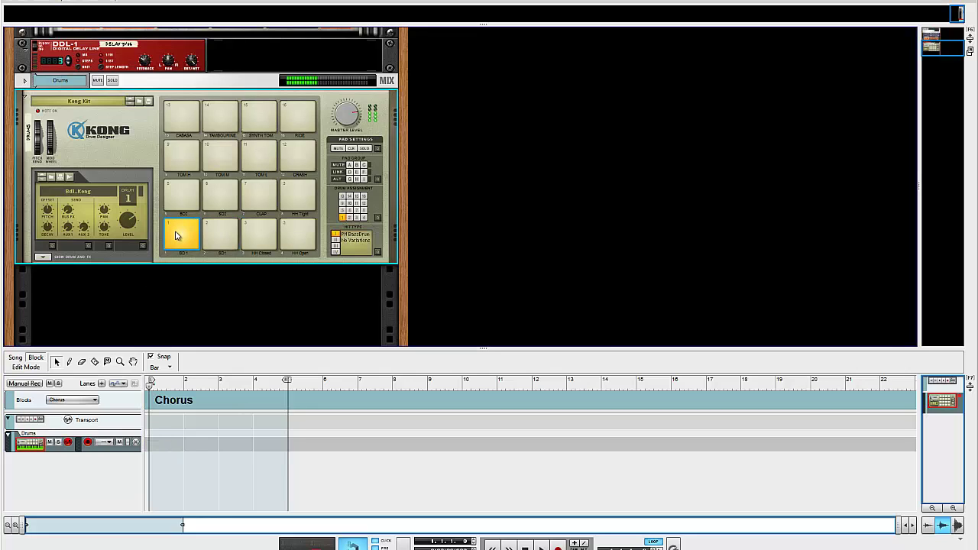
{"action": "left_click", "coordinate": [215, 232]}
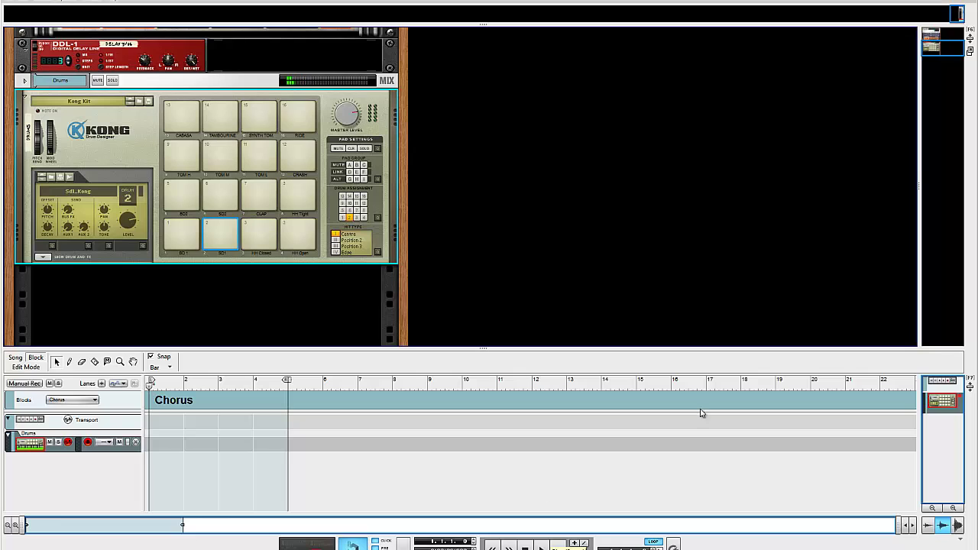
Examine the Master tune and other audio settings in the Preferences, and close the dialog
{"action": "left_click", "coordinate": [29, 3]}
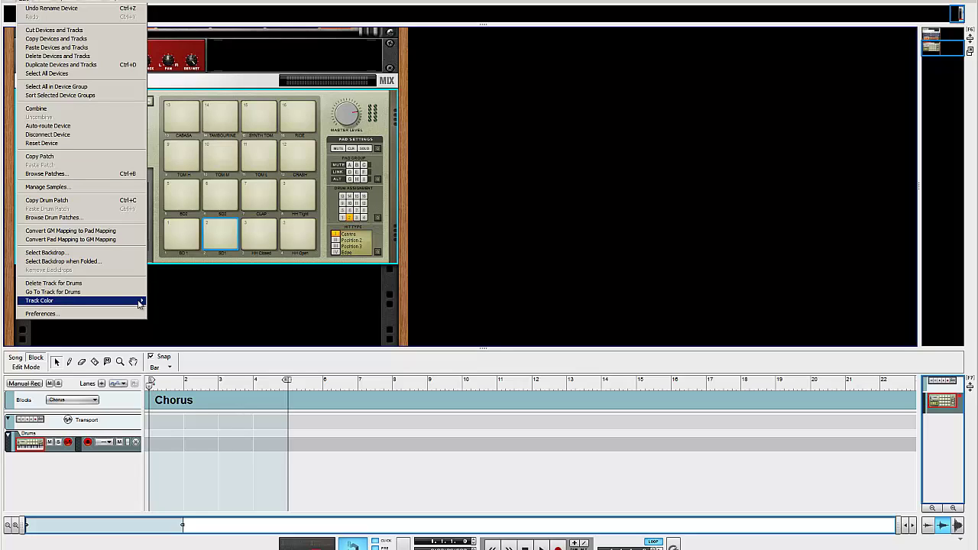
{"action": "mouse_move", "coordinate": [45, 300]}
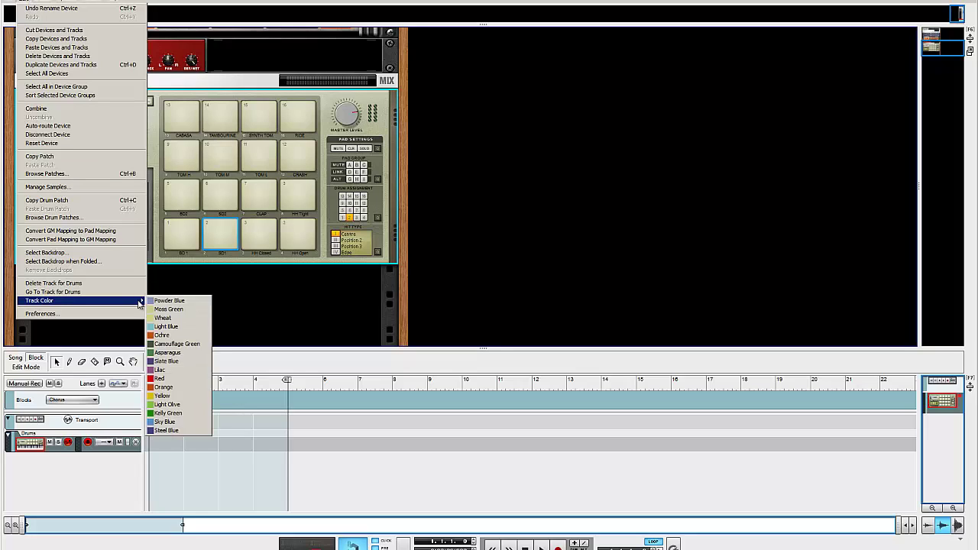
{"action": "left_click", "coordinate": [84, 313]}
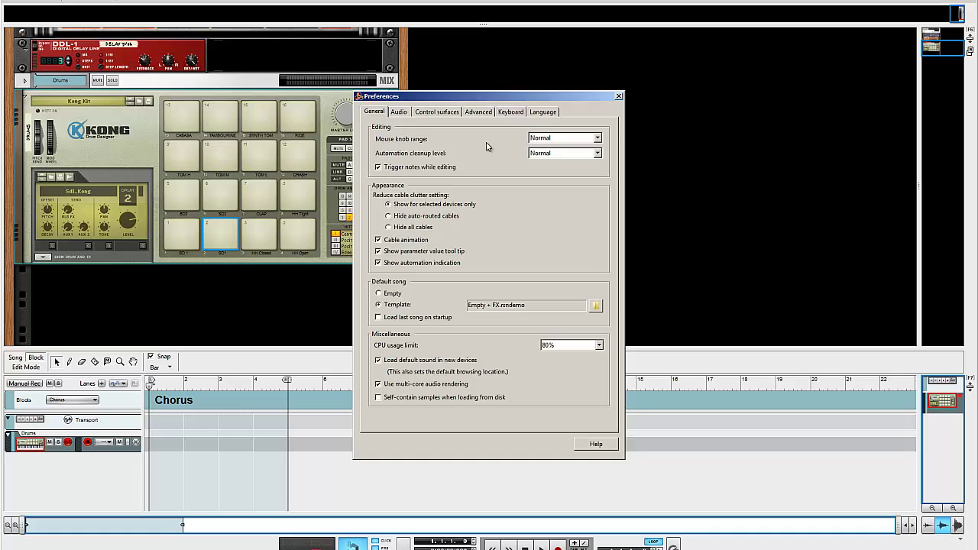
{"action": "left_click", "coordinate": [398, 111]}
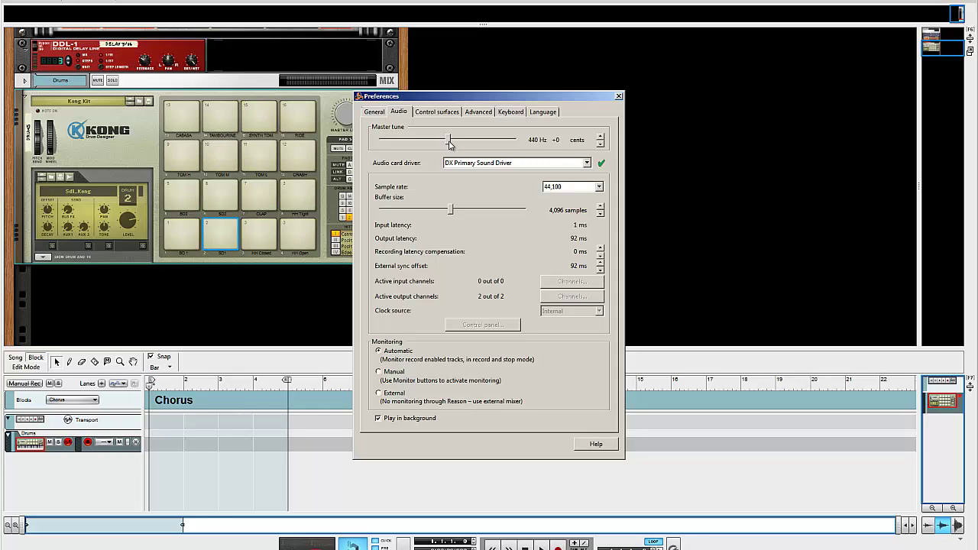
{"action": "left_click_drag", "start_coordinate": [450, 144], "coordinate": [442, 145]}
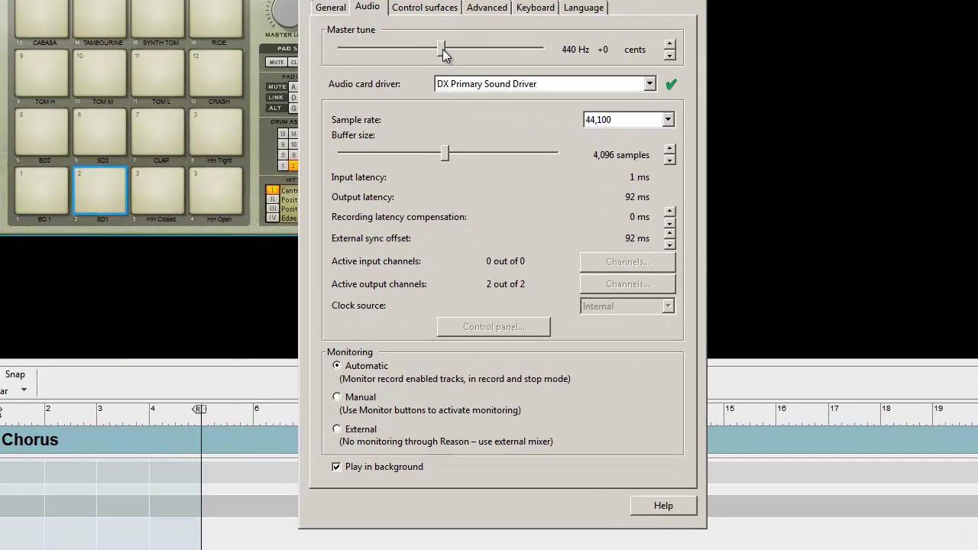
{"action": "left_click_drag", "start_coordinate": [442, 45], "coordinate": [436, 46]}
{"action": "key", "text": "Escape"}
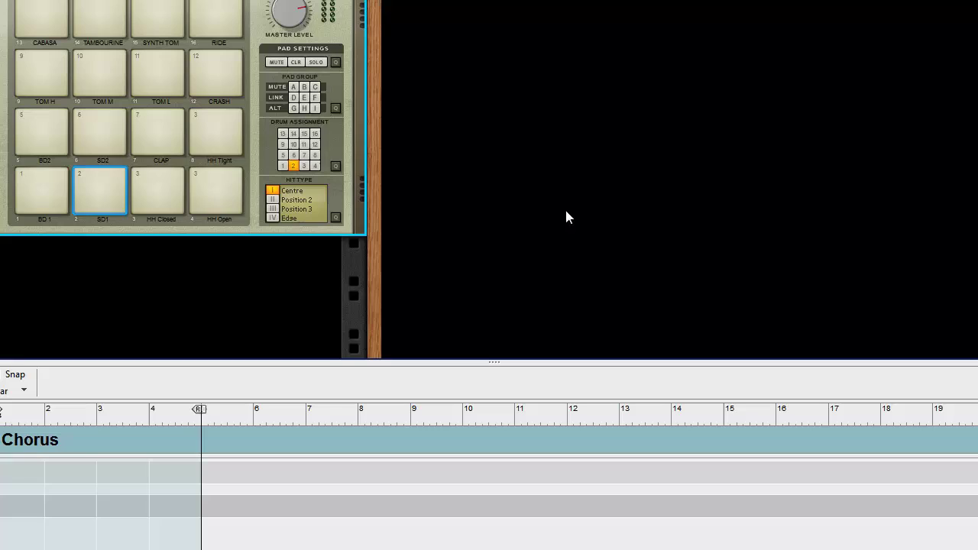
Add an NN-XT Advanced Sampler instrument to the rack below the Kong device
{"action": "left_click", "coordinate": [206, 278]}
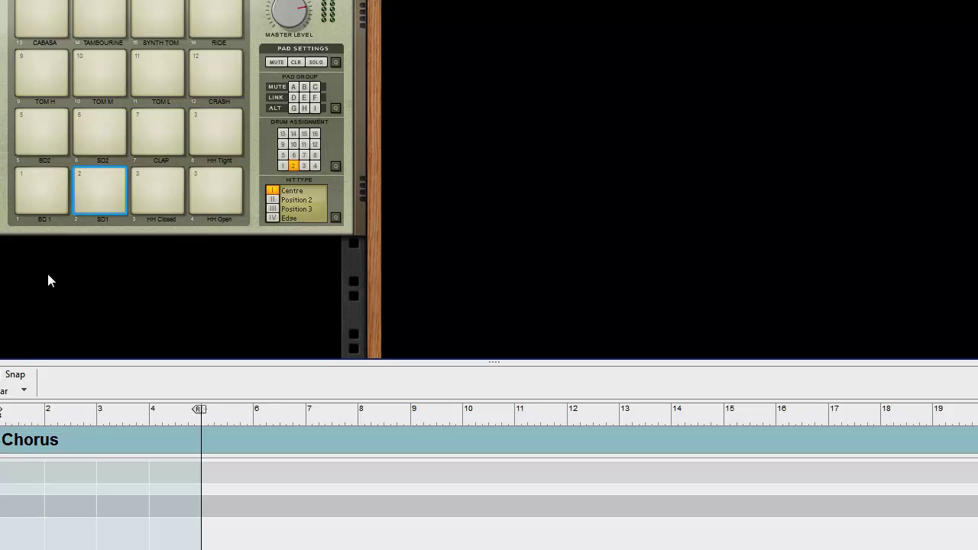
{"action": "right_click", "coordinate": [40, 246]}
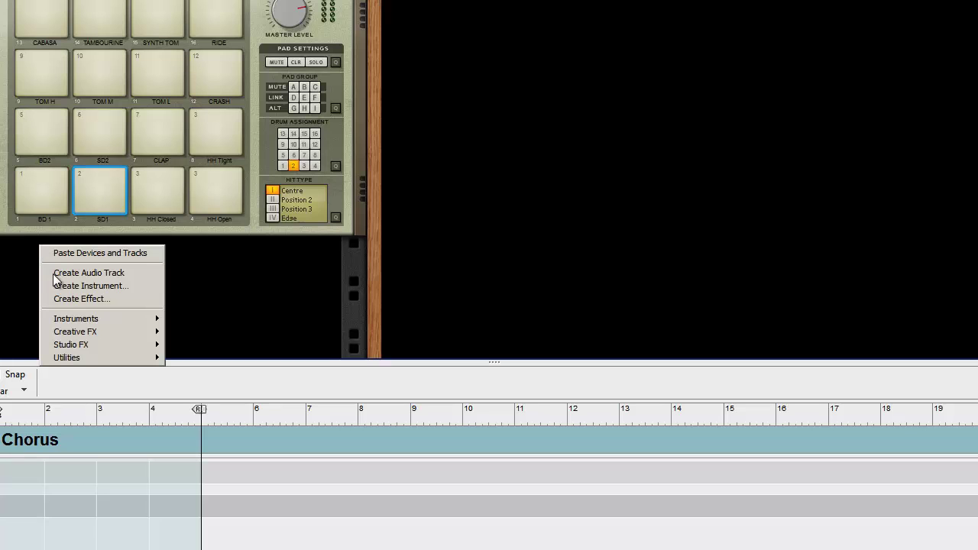
{"action": "mouse_move", "coordinate": [80, 319]}
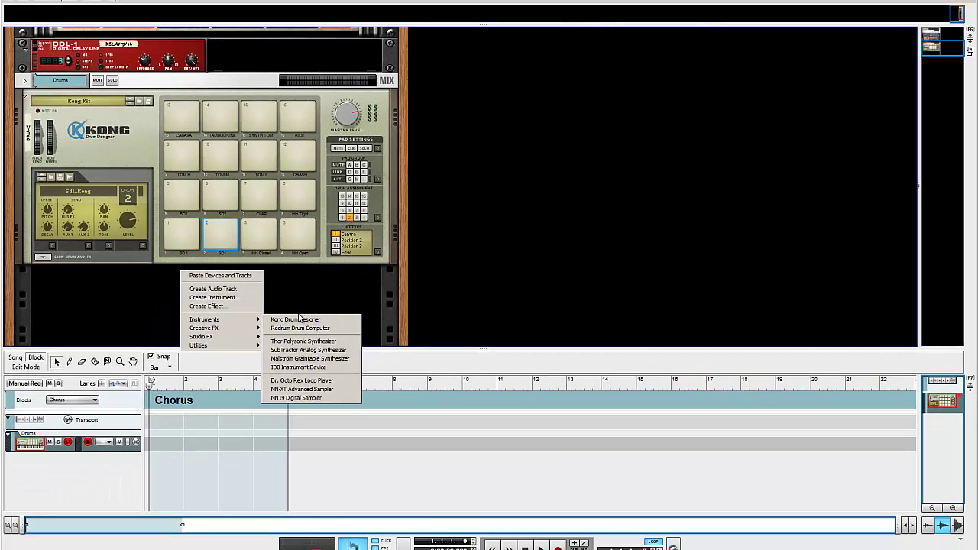
{"action": "mouse_move", "coordinate": [259, 321]}
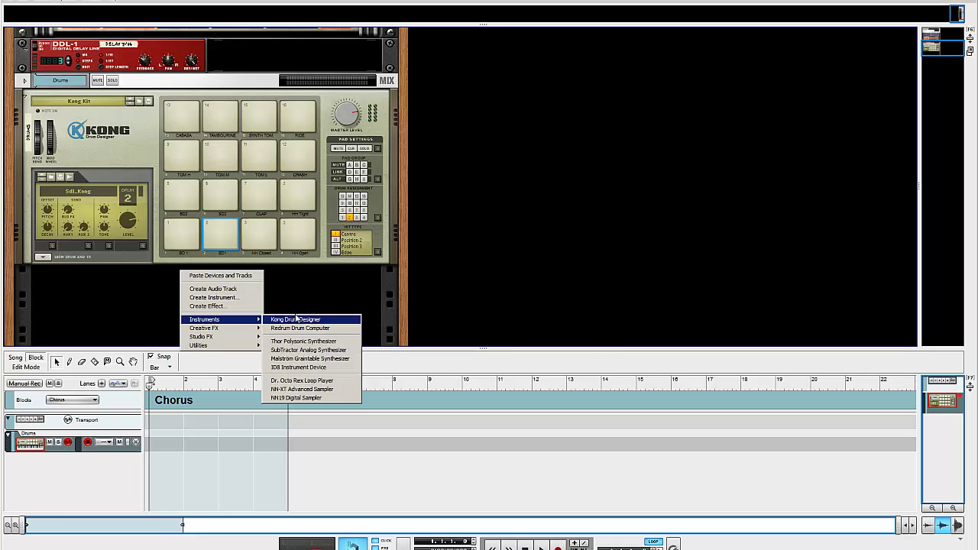
{"action": "left_click", "coordinate": [314, 390]}
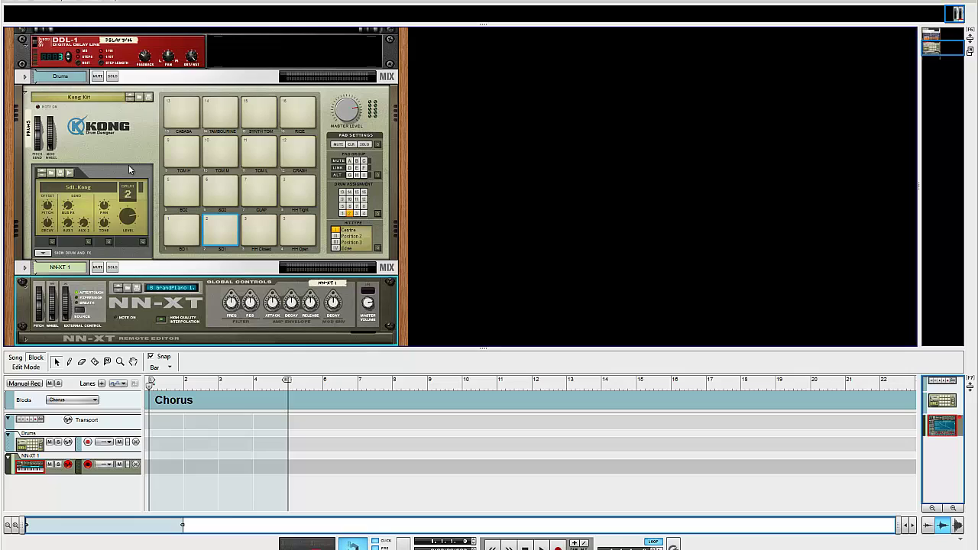
Select the Kong device above the NN-XT and play its BD 1 and SD1 pads in turn
{"action": "left_click", "coordinate": [195, 131]}
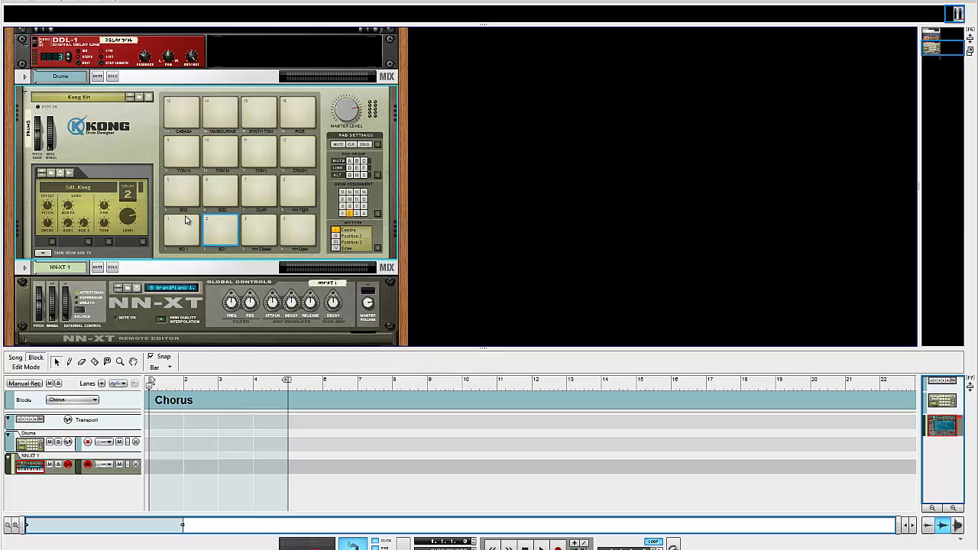
{"action": "left_click", "coordinate": [185, 222]}
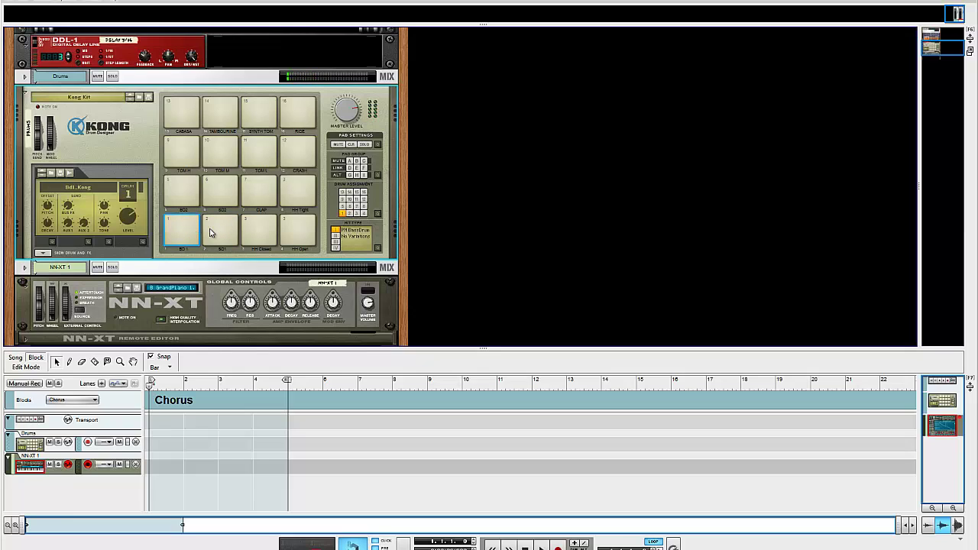
{"action": "left_click", "coordinate": [212, 233]}
{"action": "left_click", "coordinate": [191, 227]}
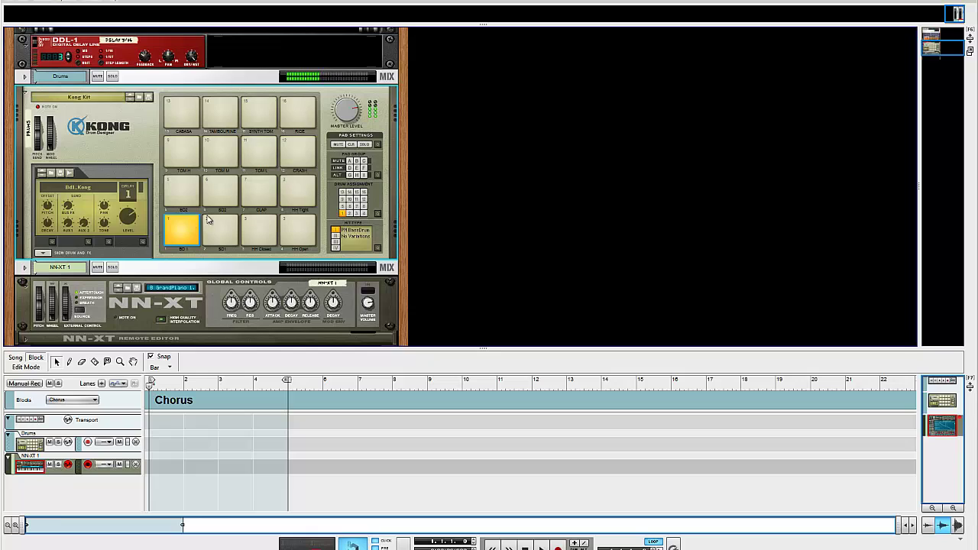
{"action": "left_click", "coordinate": [219, 231]}
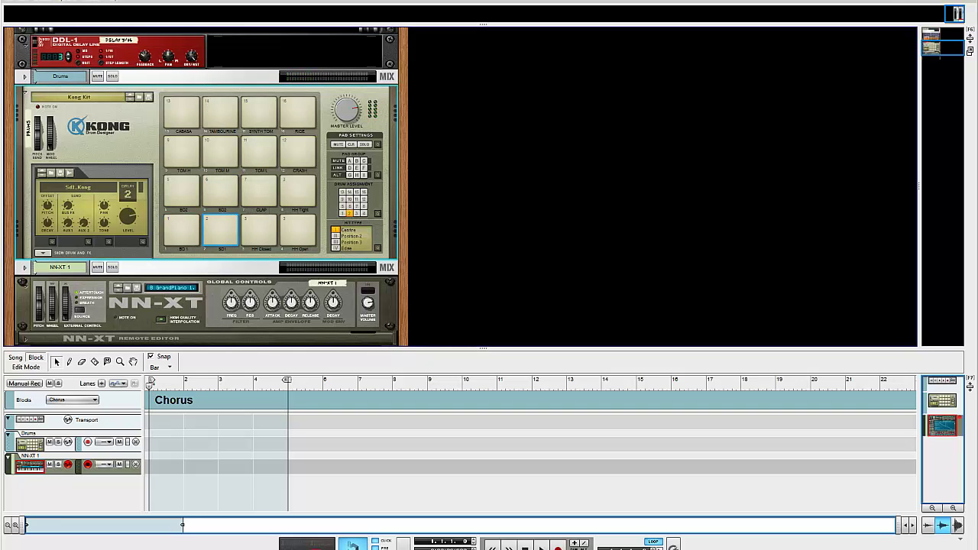
Examine the Master tune setting in the audio preferences and close the dialog
{"action": "left_click", "coordinate": [29, 2]}
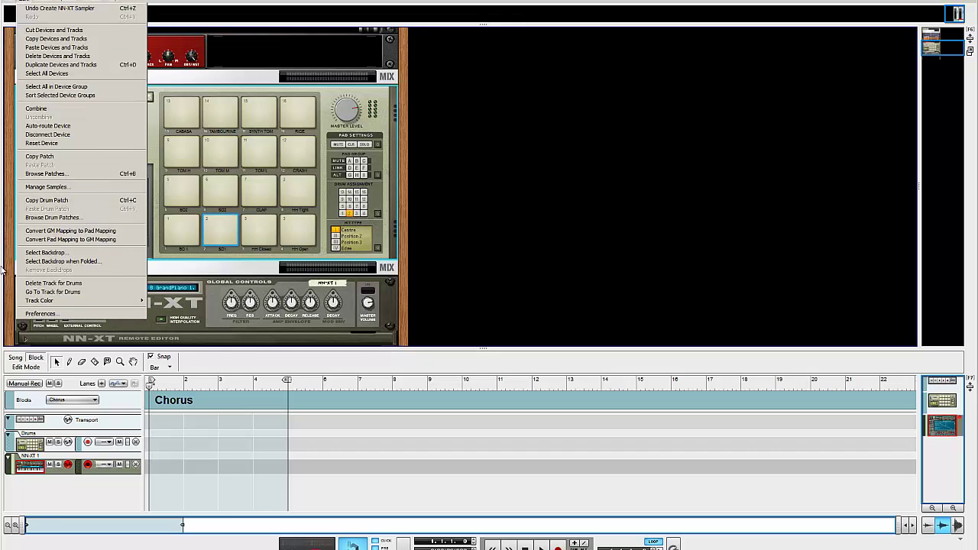
{"action": "left_click", "coordinate": [39, 314]}
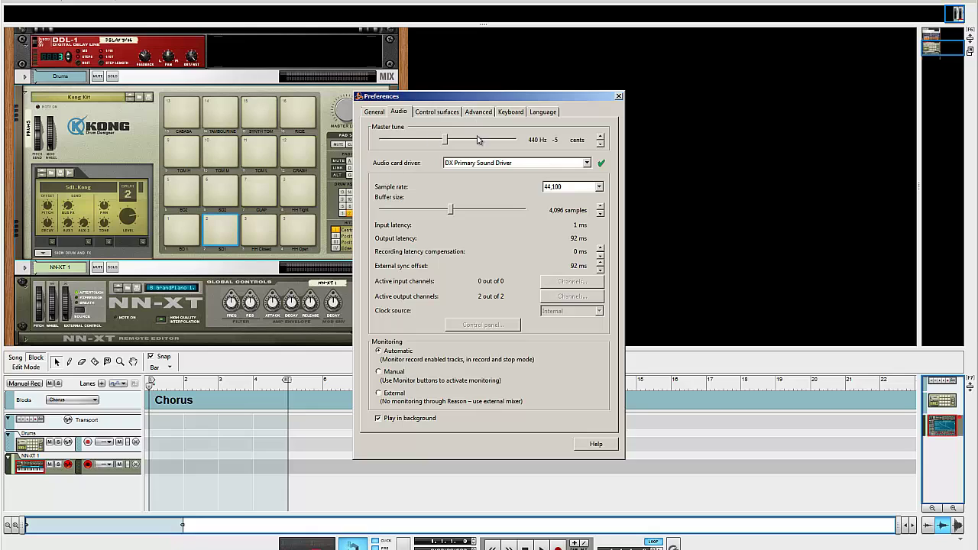
{"action": "key", "text": "Escape"}
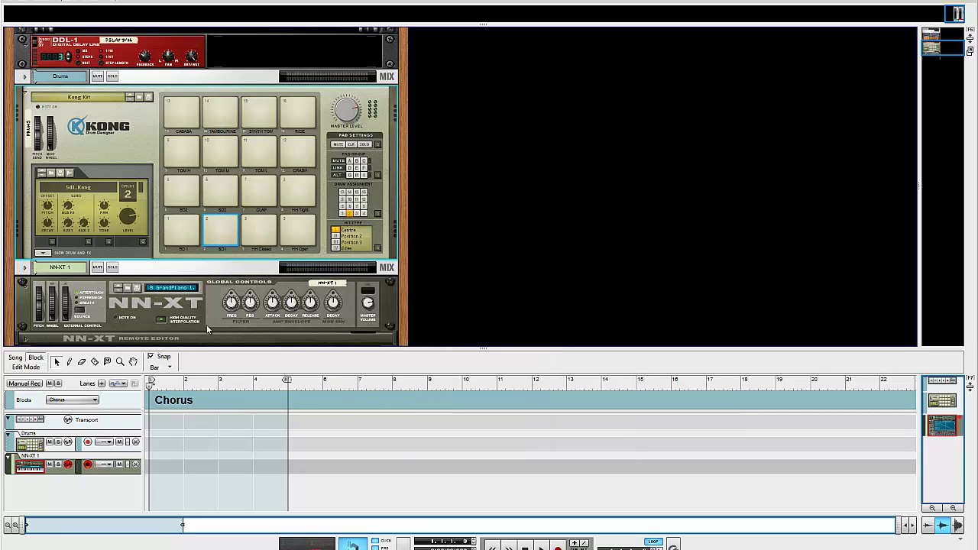
Select the NN-XT device and set the Master tune to 440 Hz +0 cents in the audio preferences, closing the dialog
{"action": "left_click", "coordinate": [206, 325]}
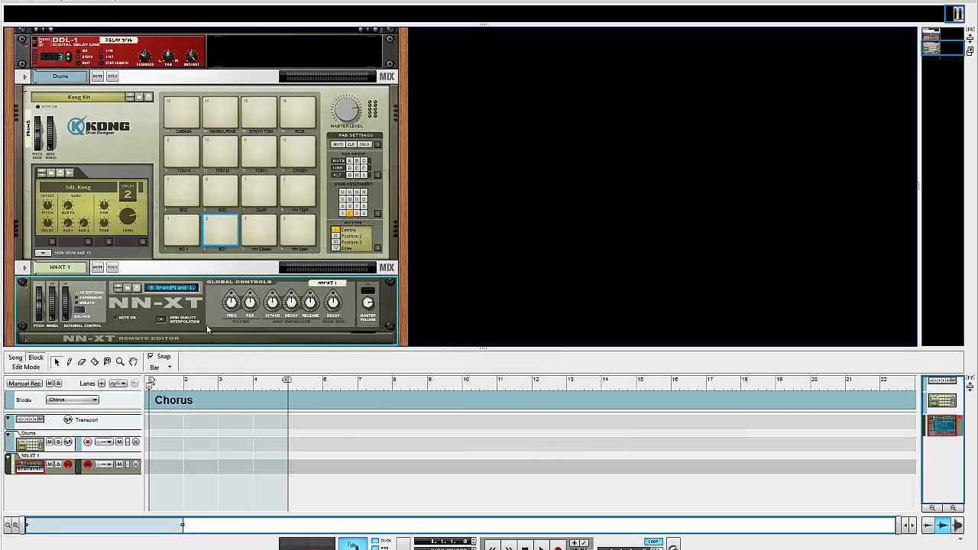
{"action": "left_click", "coordinate": [28, 4]}
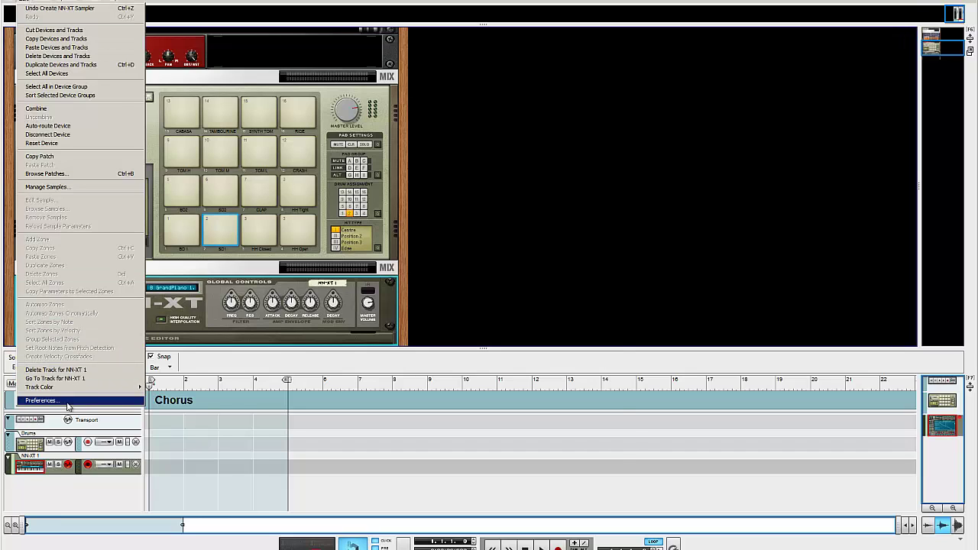
{"action": "left_click", "coordinate": [66, 403]}
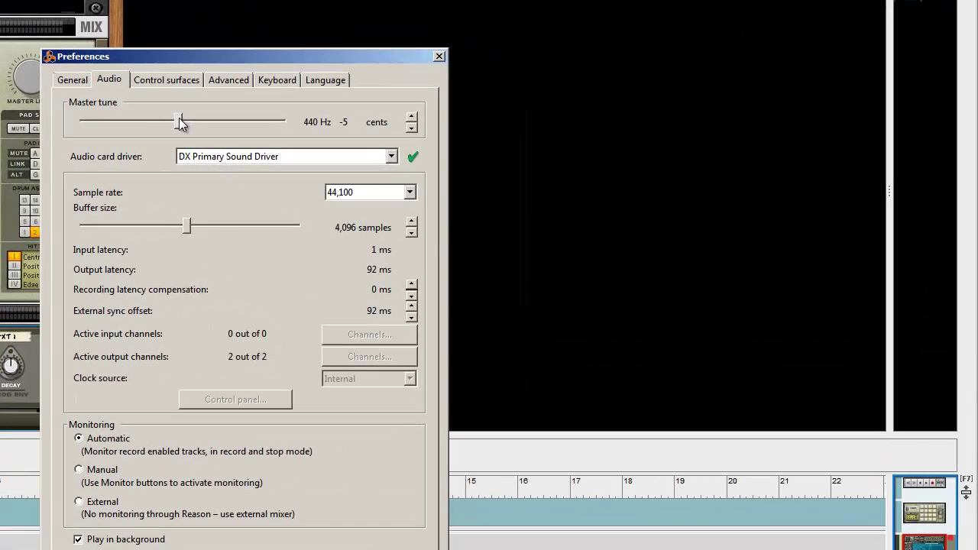
{"action": "left_click_drag", "start_coordinate": [446, 139], "coordinate": [432, 141]}
{"action": "left_click_drag", "start_coordinate": [156, 124], "coordinate": [181, 127]}
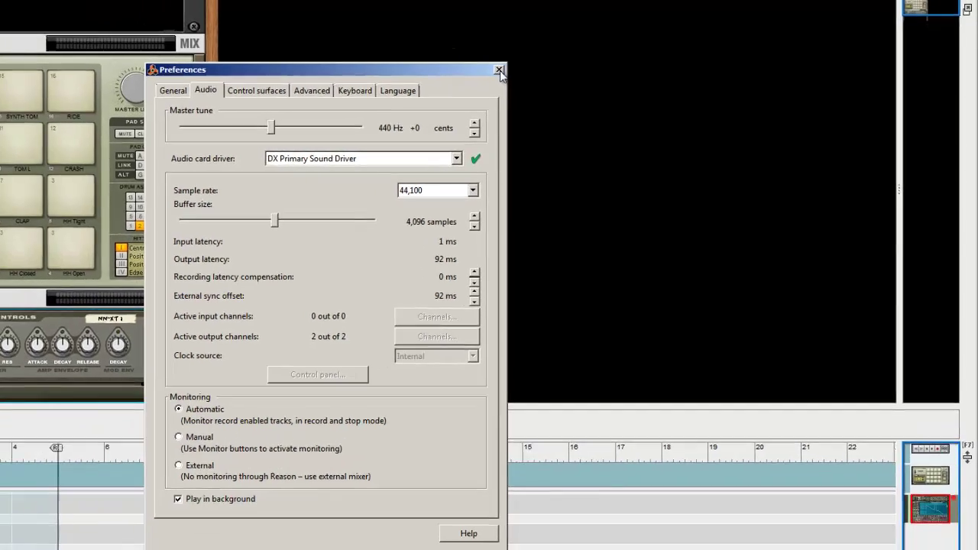
{"action": "left_click", "coordinate": [439, 56]}
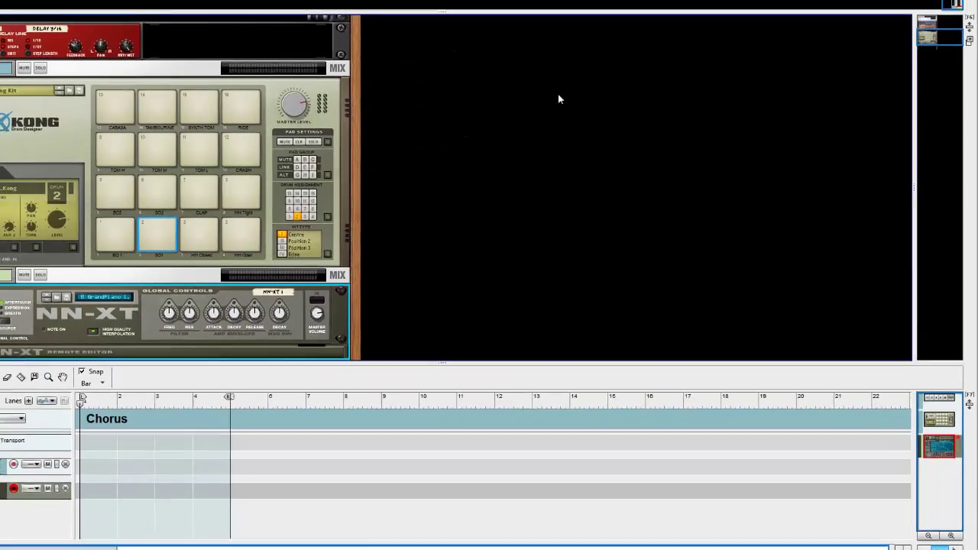
Select the Kong device above the NN-XT and play its BD 1, SD1 and BD2 pads
{"action": "scroll", "coordinate": [430, 230], "scroll_direction": "down", "scroll_amount": 2}
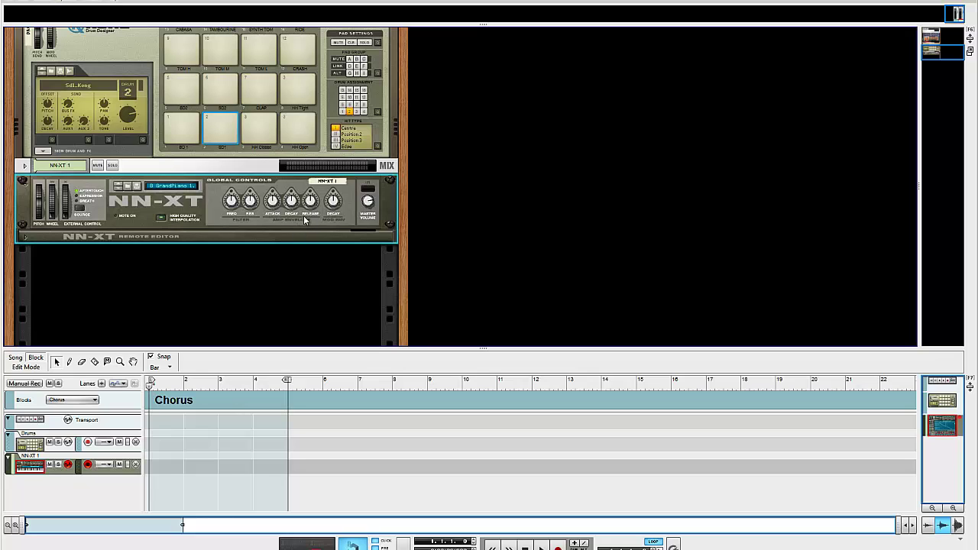
{"action": "scroll", "coordinate": [355, 78], "scroll_direction": "up", "scroll_amount": 2}
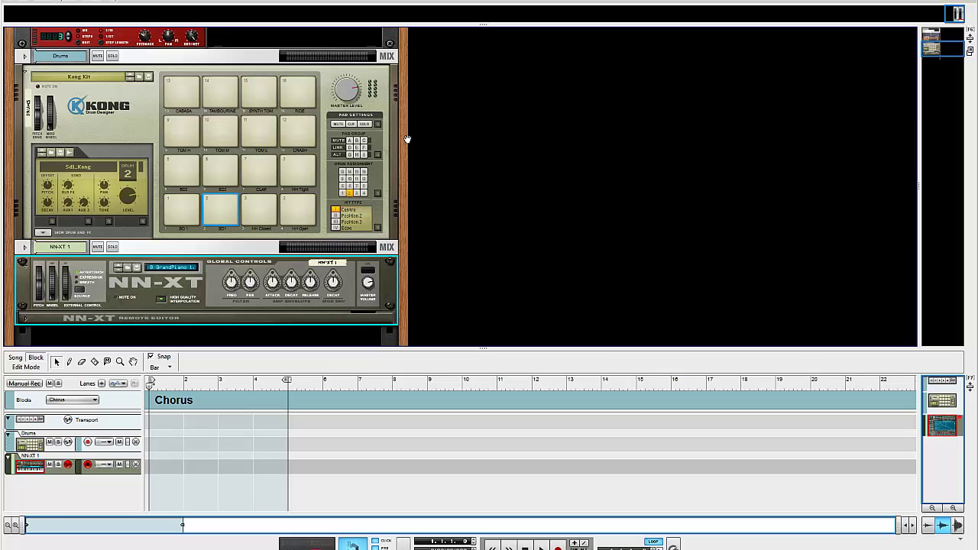
{"action": "left_click", "coordinate": [127, 112]}
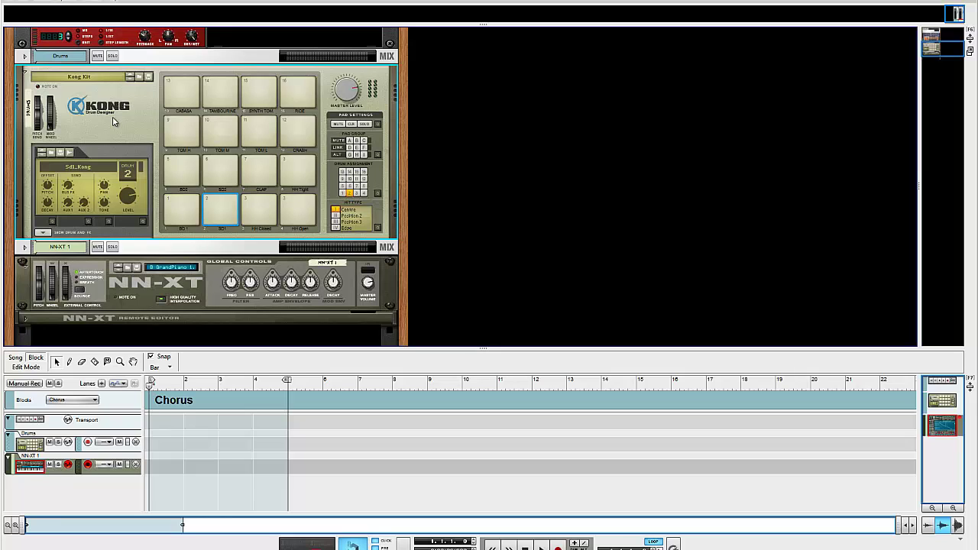
{"action": "left_click", "coordinate": [188, 216]}
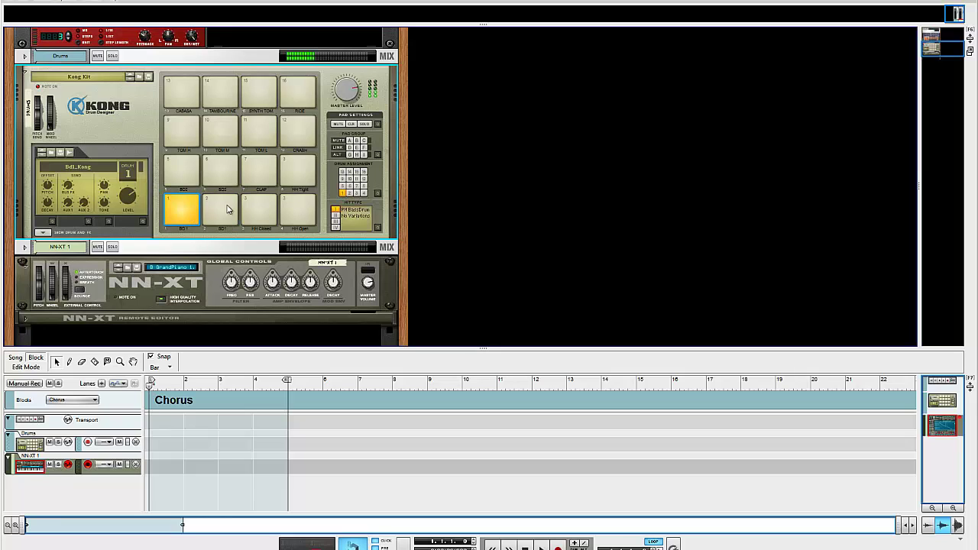
{"action": "left_click", "coordinate": [229, 210]}
{"action": "left_click", "coordinate": [187, 172]}
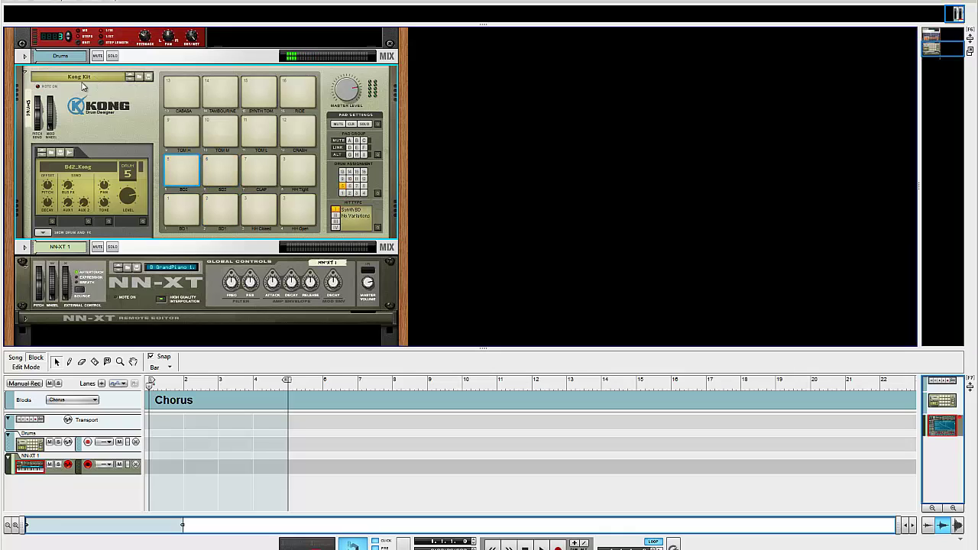
Load the Deep House kit into Kong and play its SD2, CLAP and BD1 pads
{"action": "left_click", "coordinate": [74, 80]}
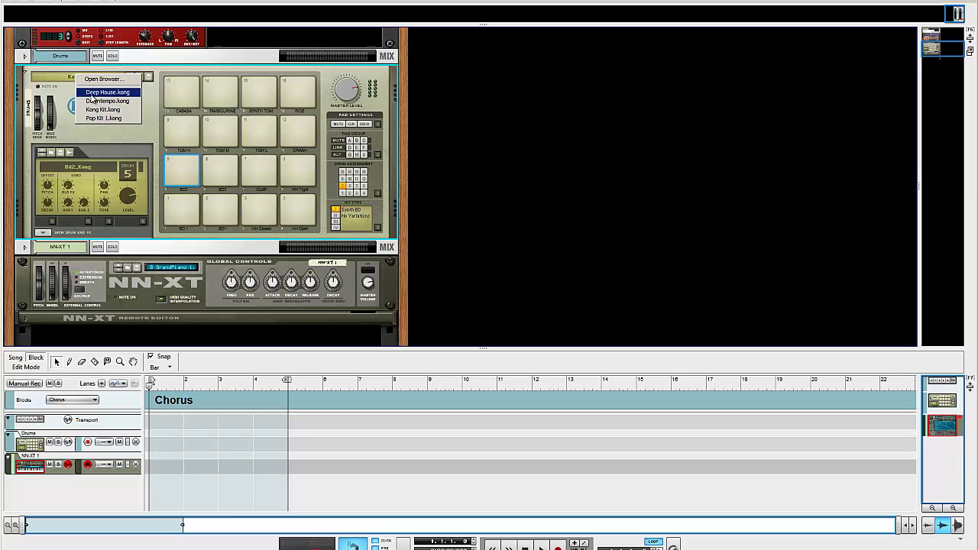
{"action": "left_click", "coordinate": [91, 92]}
{"action": "left_click", "coordinate": [217, 162]}
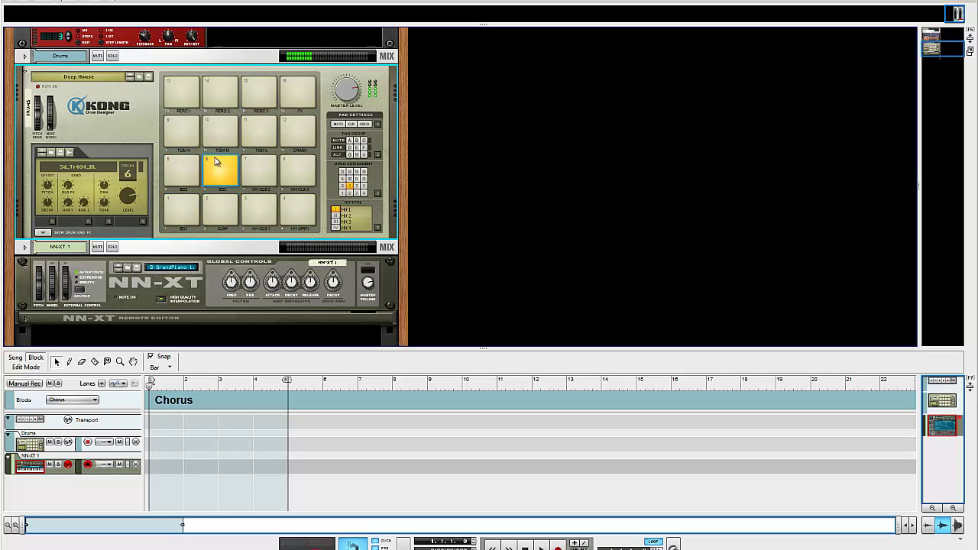
{"action": "left_click", "coordinate": [220, 208]}
{"action": "left_click", "coordinate": [191, 217]}
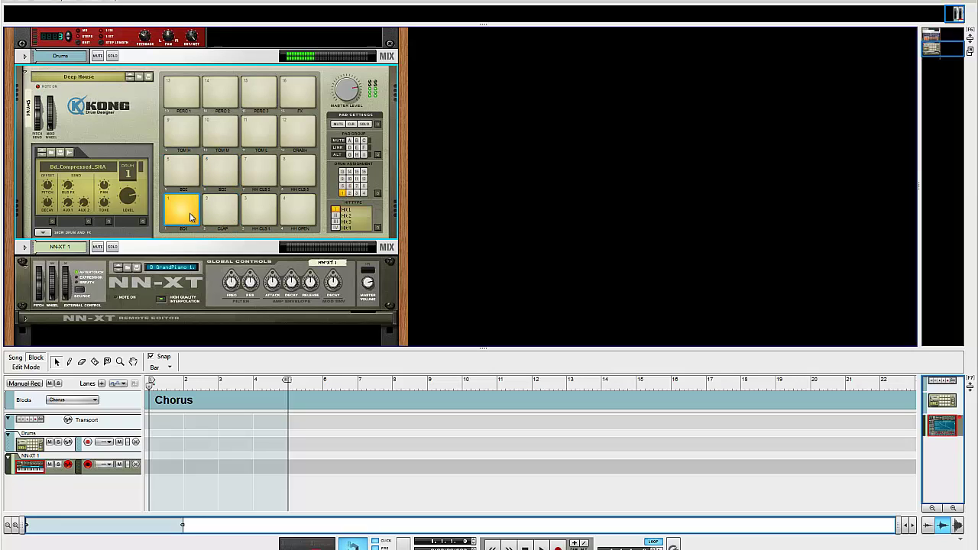
Show Kong's drum and FX section and play the Deep House kit's BD1, SD2 and CLAP pads
{"action": "left_click", "coordinate": [43, 232]}
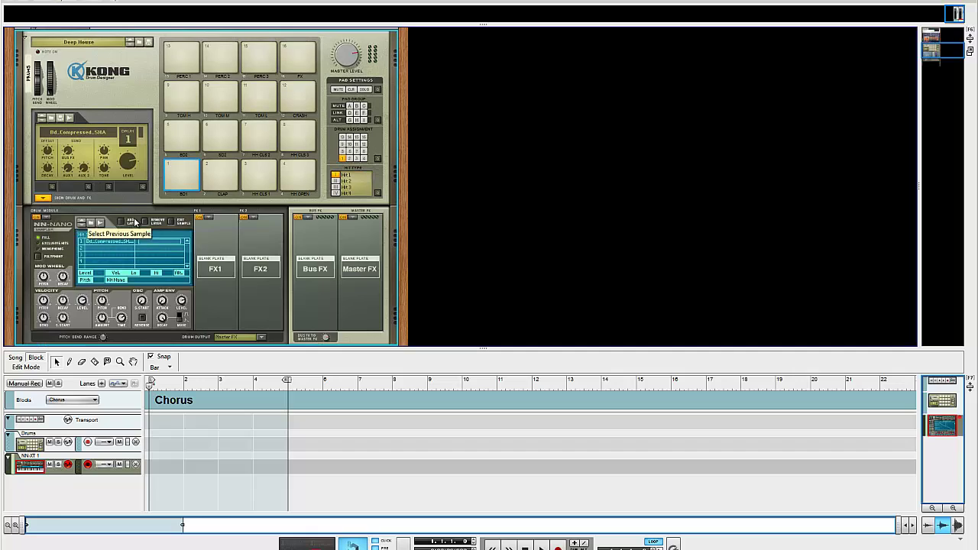
{"action": "left_click", "coordinate": [181, 172]}
{"action": "left_click", "coordinate": [221, 136]}
{"action": "left_click", "coordinate": [220, 174]}
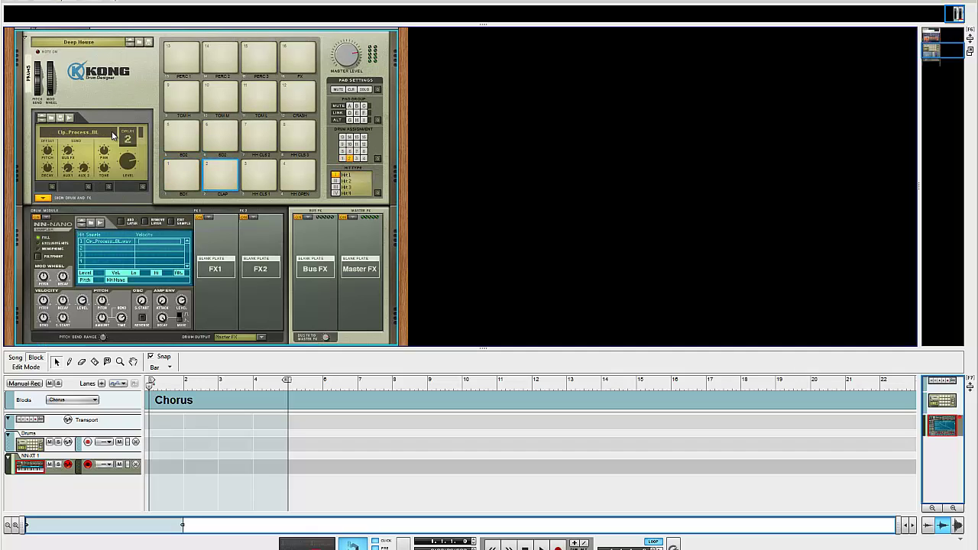
Load the Kong Kit patch into Kong and play its BD 1 pad
{"action": "left_click", "coordinate": [90, 44]}
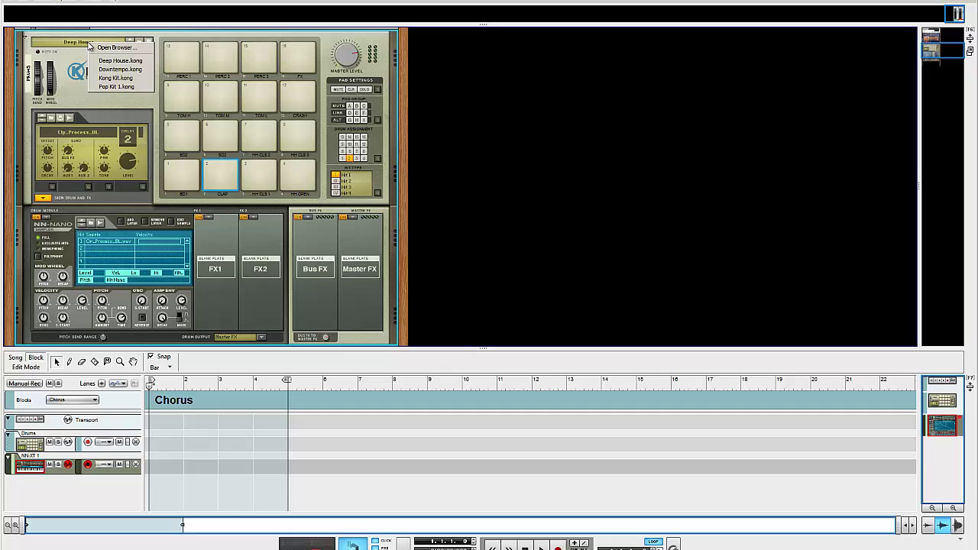
{"action": "left_click", "coordinate": [116, 79]}
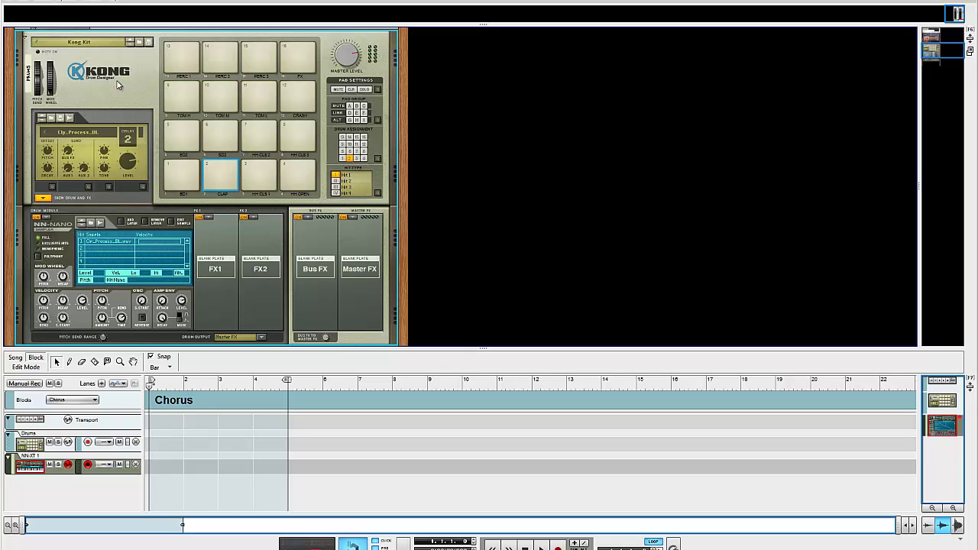
{"action": "left_click", "coordinate": [191, 184]}
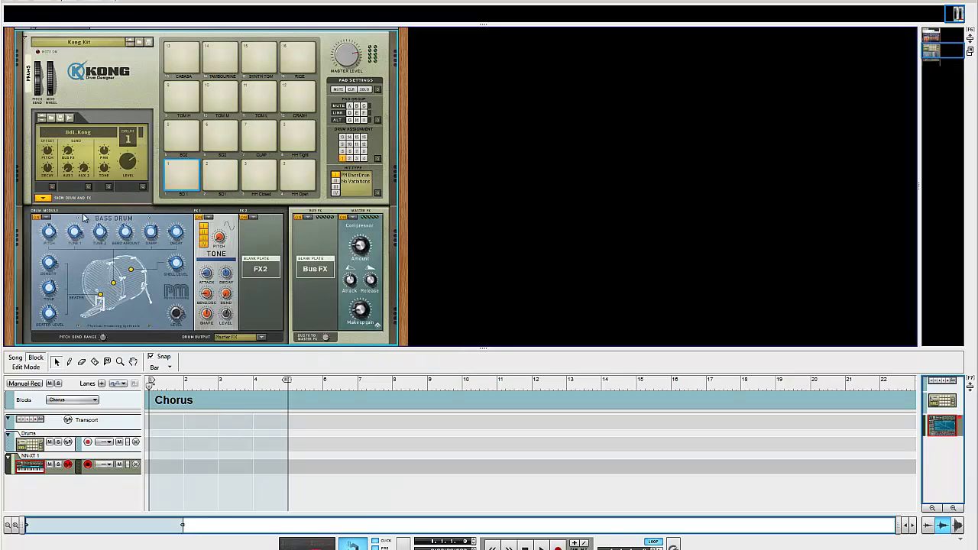
Toggle Kong's drum and FX section closed and open twice, leaving it shown
{"action": "left_click", "coordinate": [44, 198]}
{"action": "left_click", "coordinate": [44, 198]}
{"action": "left_click", "coordinate": [43, 198]}
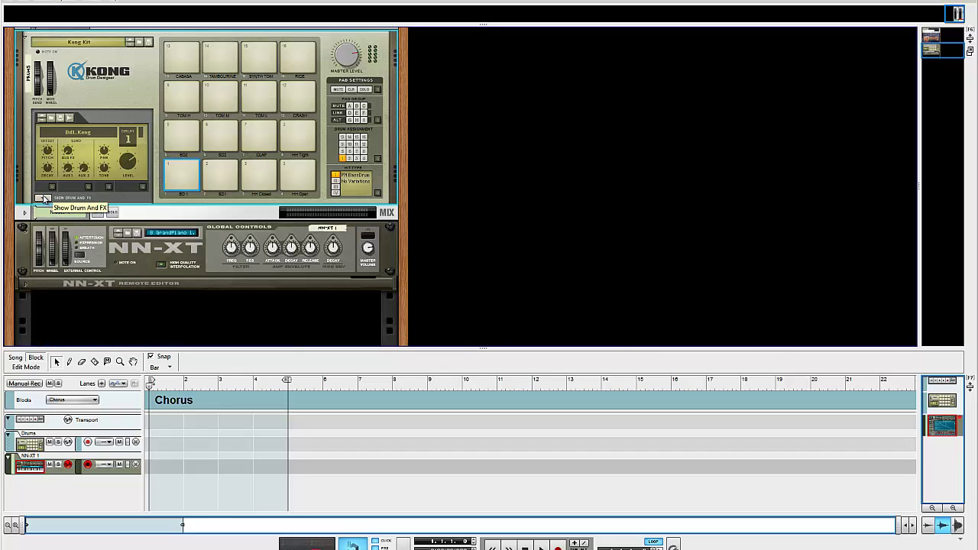
{"action": "left_click", "coordinate": [44, 198]}
Audition the Kong Kit's bass drum, snare, clap, low tom and closed hi-hat pads with their drum modules, ending on BD 1
{"action": "left_click", "coordinate": [182, 168]}
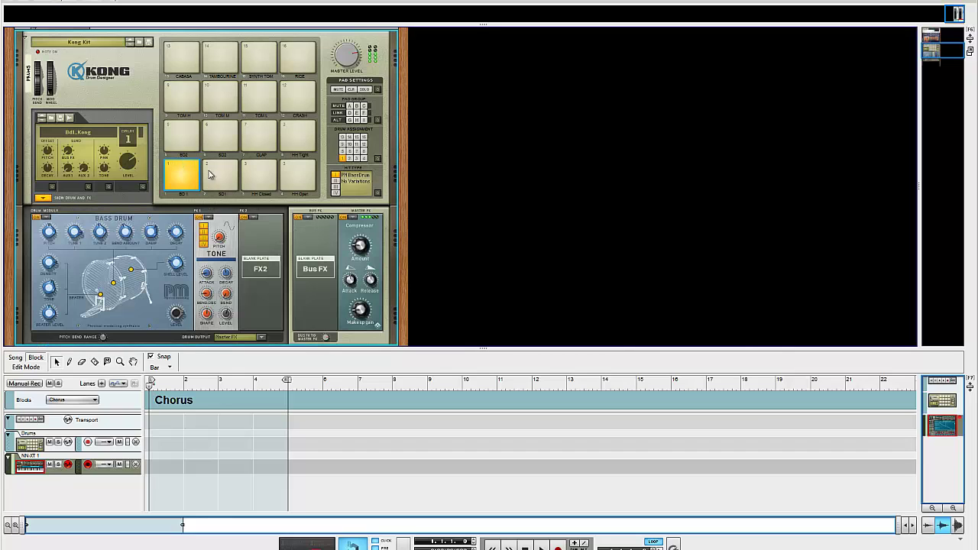
{"action": "left_click", "coordinate": [221, 174]}
{"action": "left_click", "coordinate": [260, 135]}
{"action": "left_click", "coordinate": [221, 137]}
{"action": "left_click", "coordinate": [182, 136]}
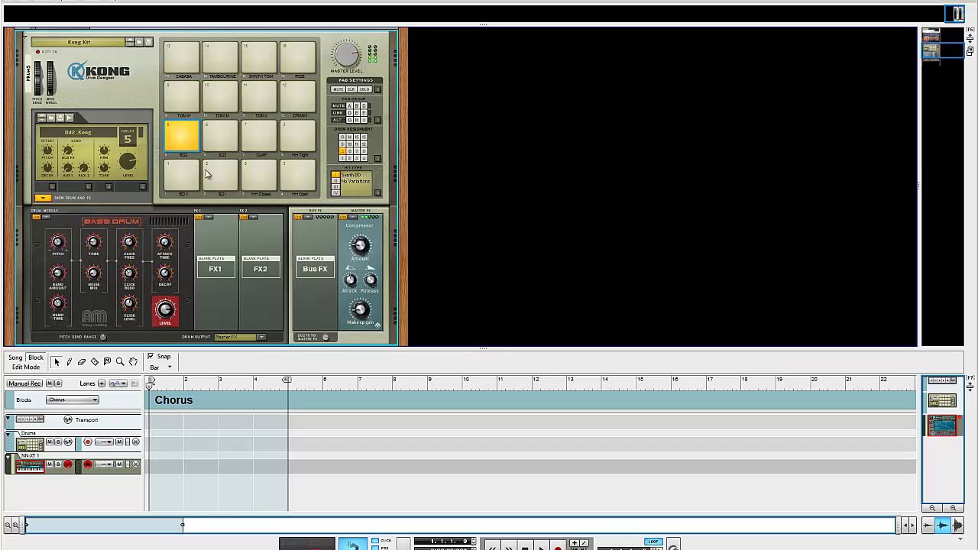
{"action": "left_click", "coordinate": [218, 175]}
{"action": "left_click", "coordinate": [223, 139]}
{"action": "left_click", "coordinate": [260, 96]}
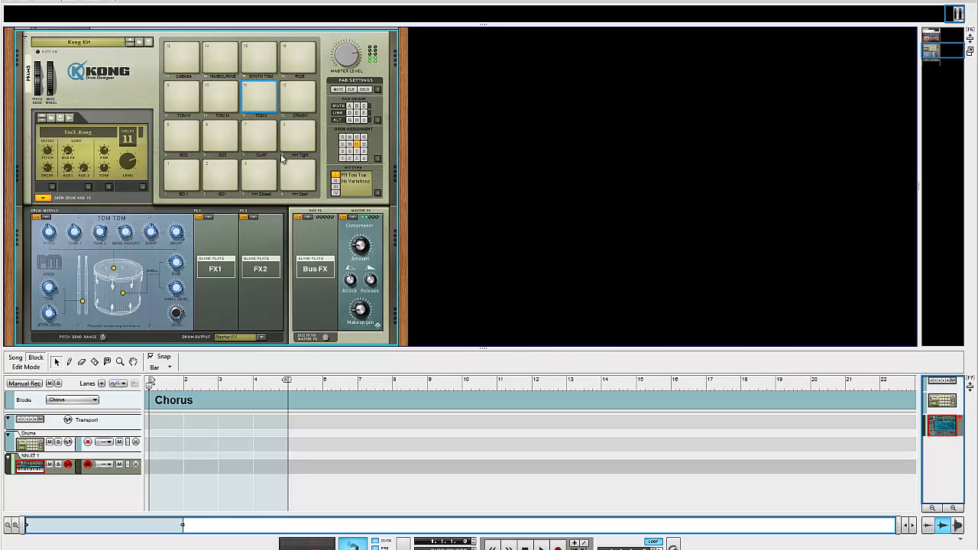
{"action": "left_click", "coordinate": [244, 165]}
{"action": "left_click", "coordinate": [181, 180]}
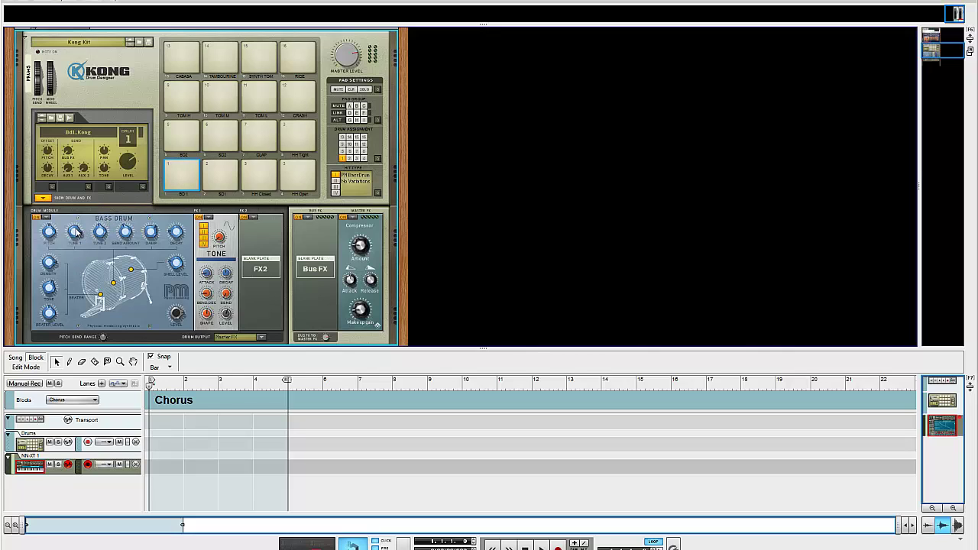
Select the Drums track in the sequencer
{"action": "mouse_move", "coordinate": [75, 233]}
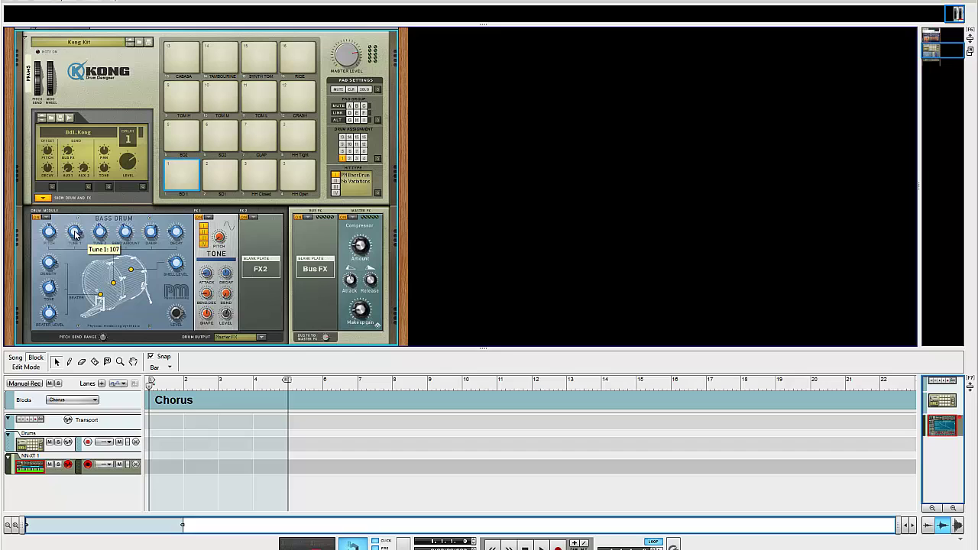
{"action": "left_click", "coordinate": [63, 436]}
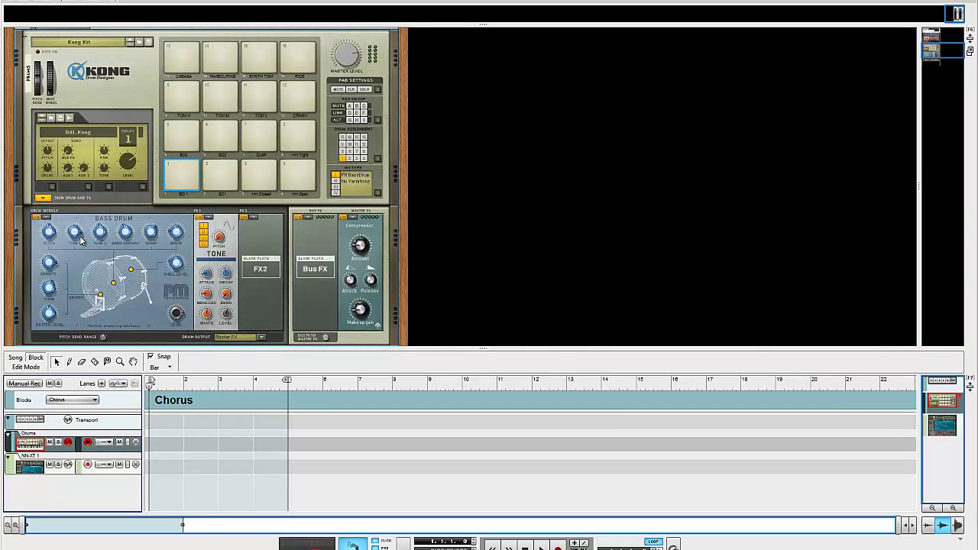
Examine BD 1's Pitch, Beater, Tune 2 and Damp knobs and the FX 2 slot's effect list, without choosing an effect
{"action": "mouse_move", "coordinate": [44, 236]}
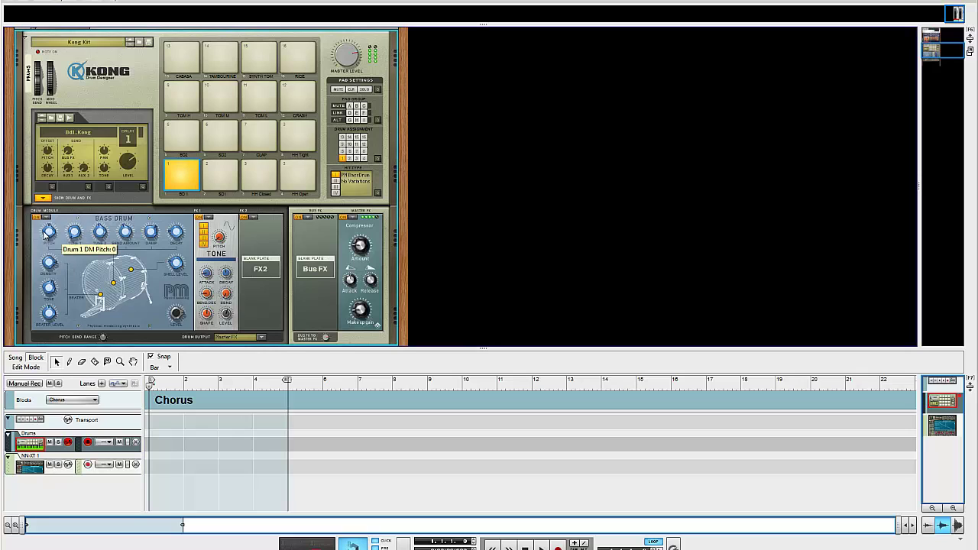
{"action": "mouse_move", "coordinate": [41, 287]}
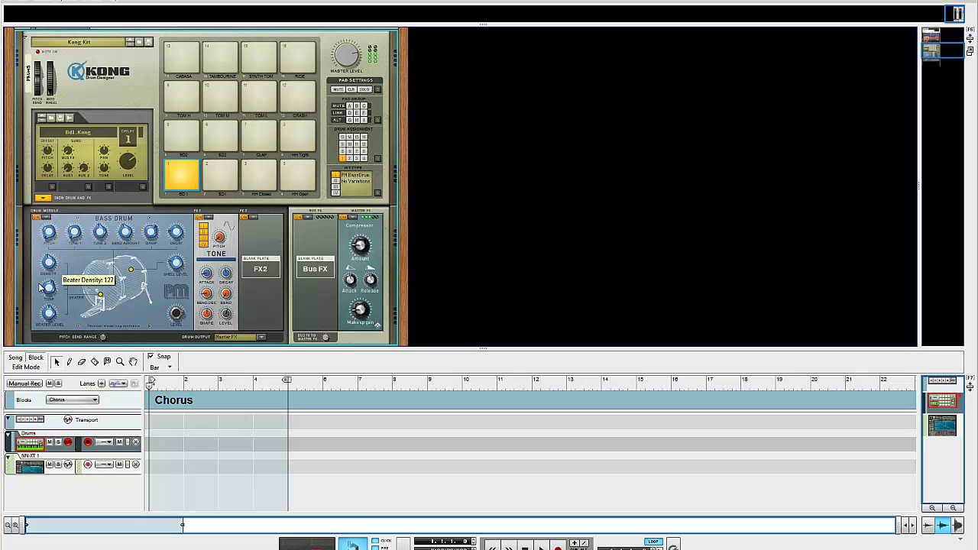
{"action": "mouse_move", "coordinate": [40, 314]}
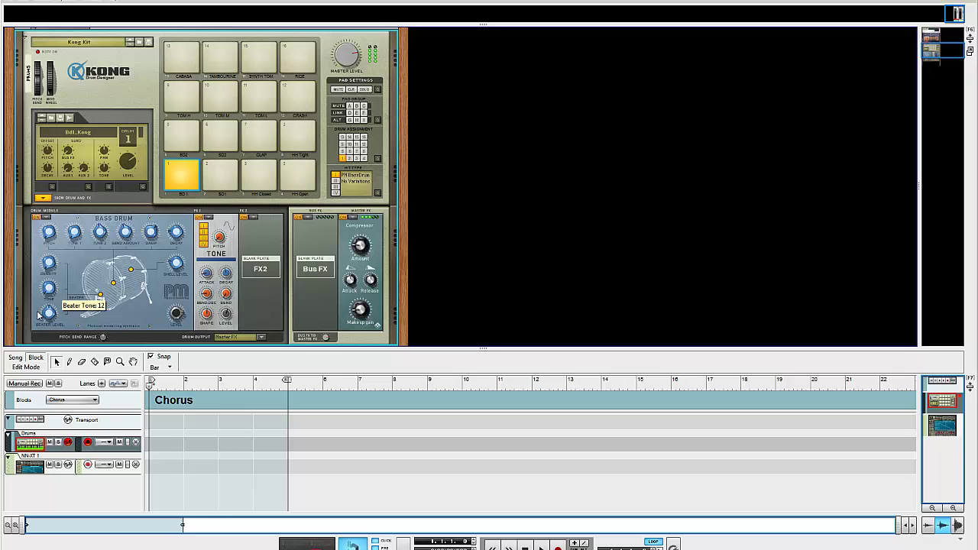
{"action": "mouse_move", "coordinate": [100, 234]}
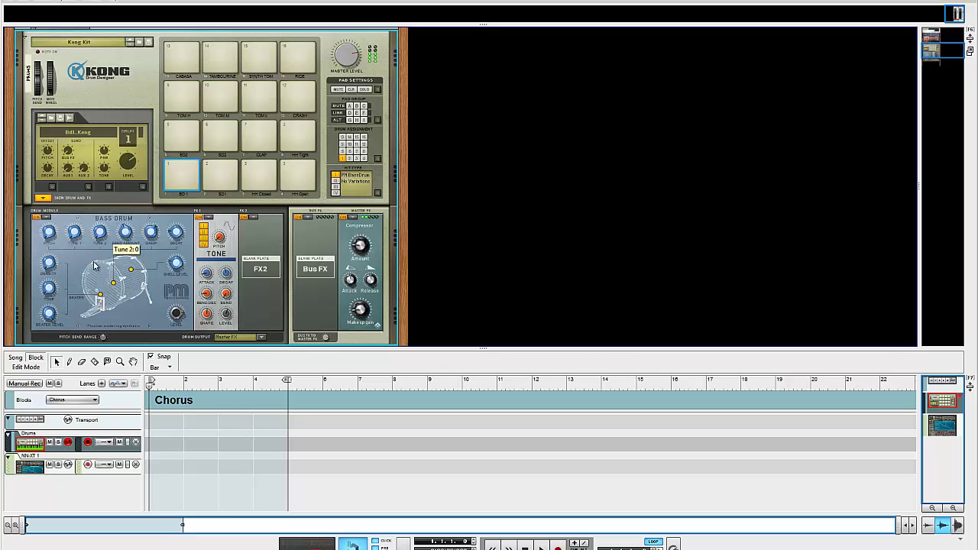
{"action": "mouse_move", "coordinate": [151, 234]}
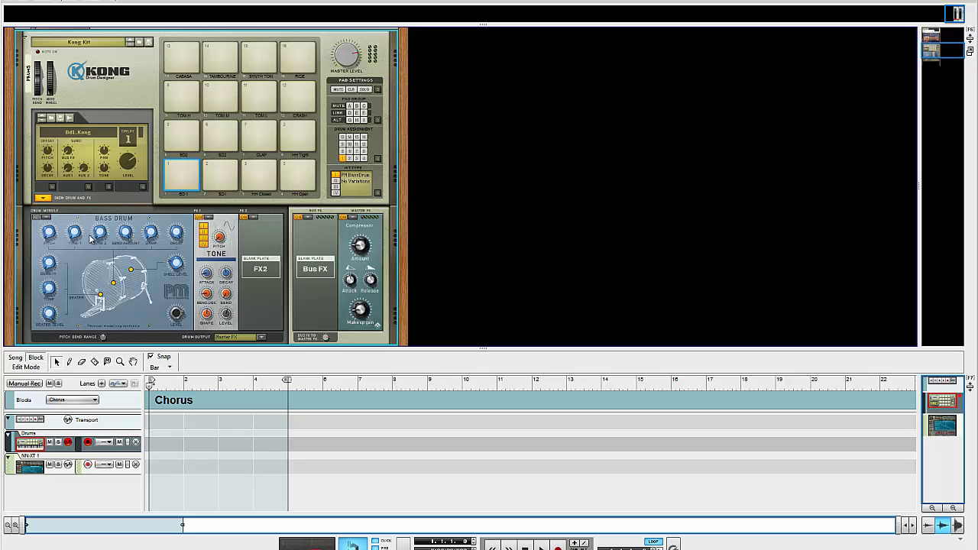
{"action": "left_click", "coordinate": [255, 220]}
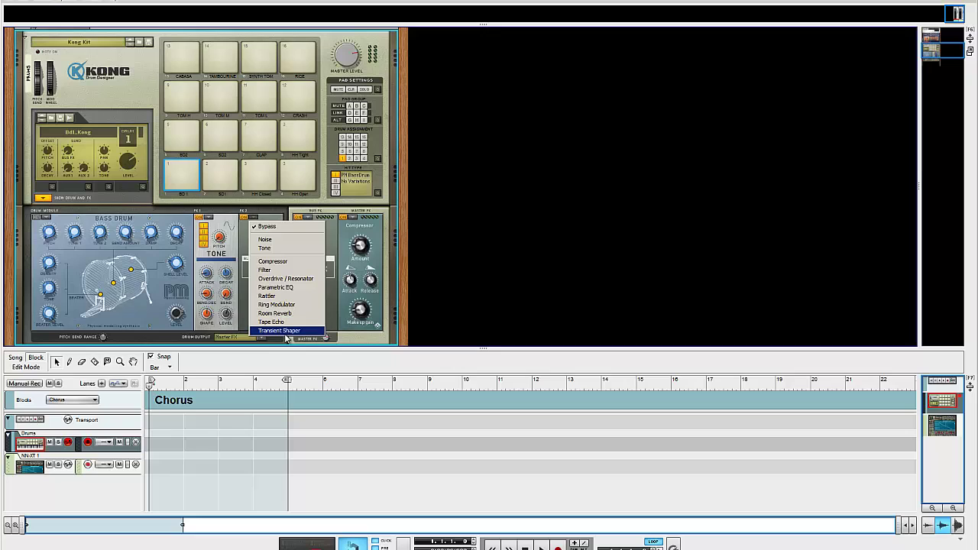
{"action": "left_click", "coordinate": [166, 271]}
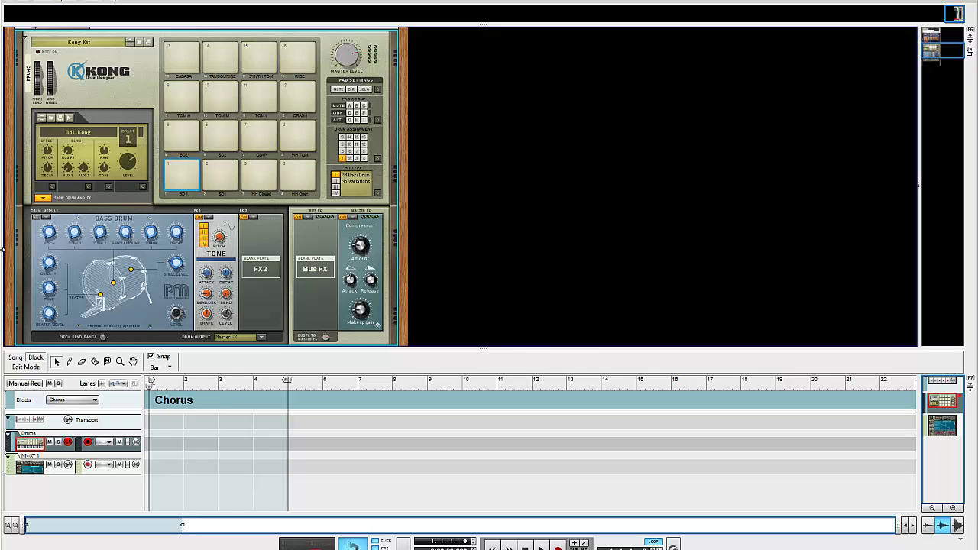
Switch to the Google+ Hangouts window in Chrome, view each participant's video feed, and return to Reason
{"action": "left_click", "coordinate": [51, 220]}
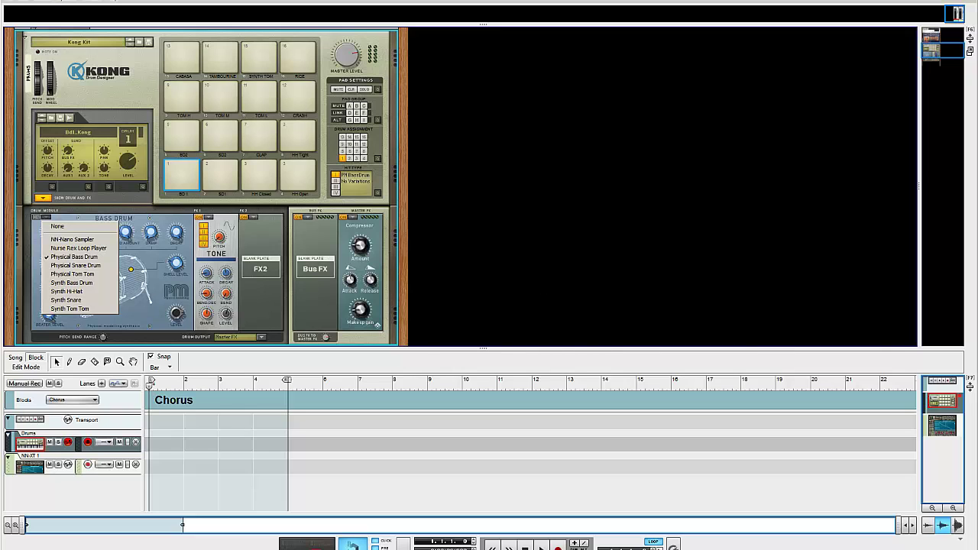
{"action": "key", "text": "alt+Tab"}
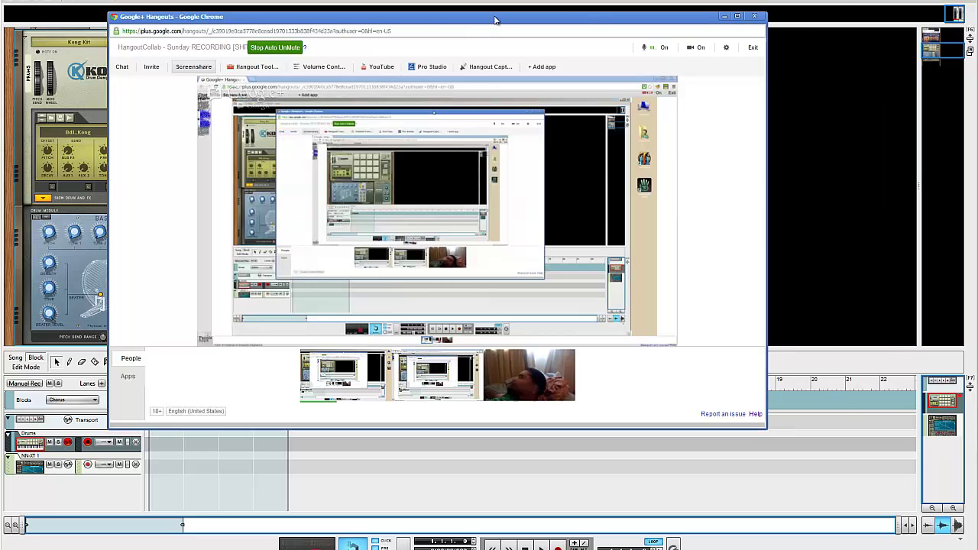
{"action": "mouse_move", "coordinate": [441, 373]}
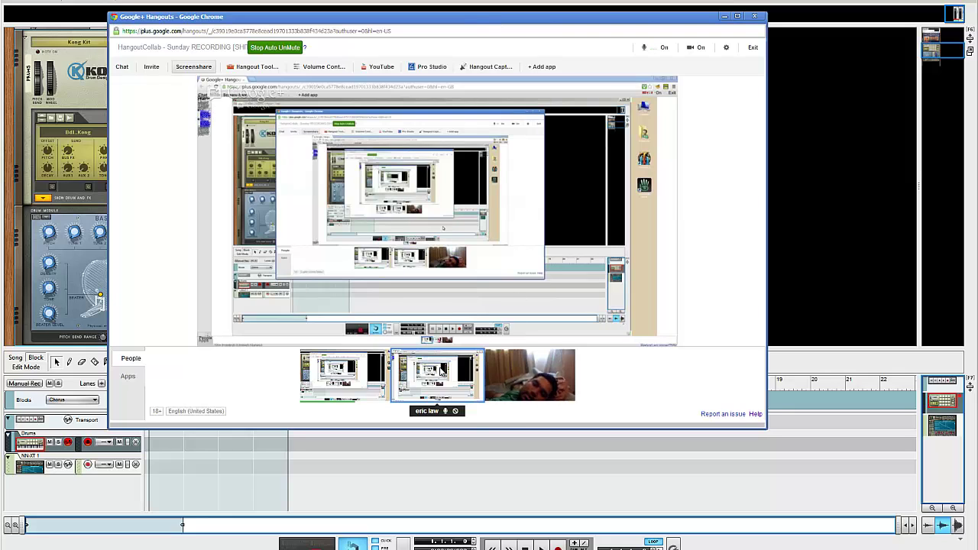
{"action": "left_click", "coordinate": [344, 375]}
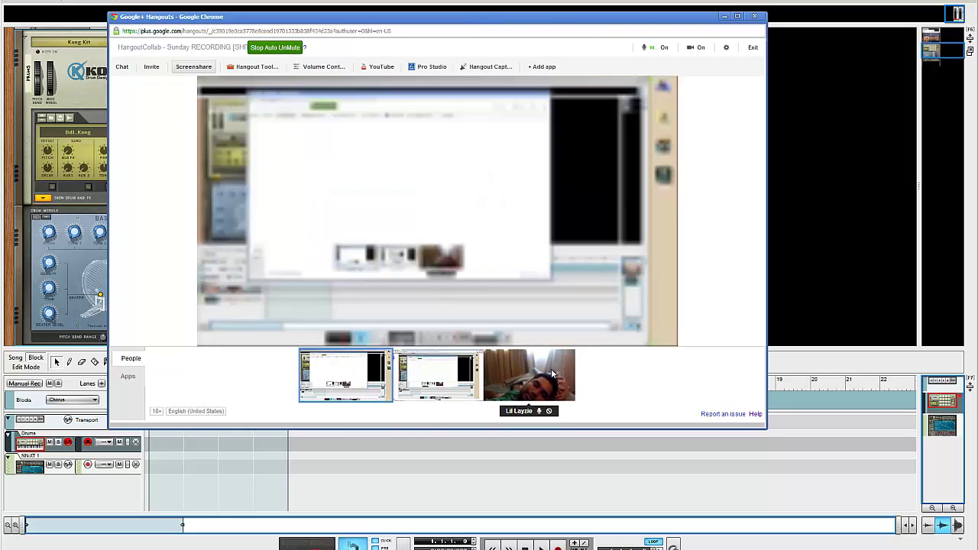
{"action": "left_click", "coordinate": [552, 373]}
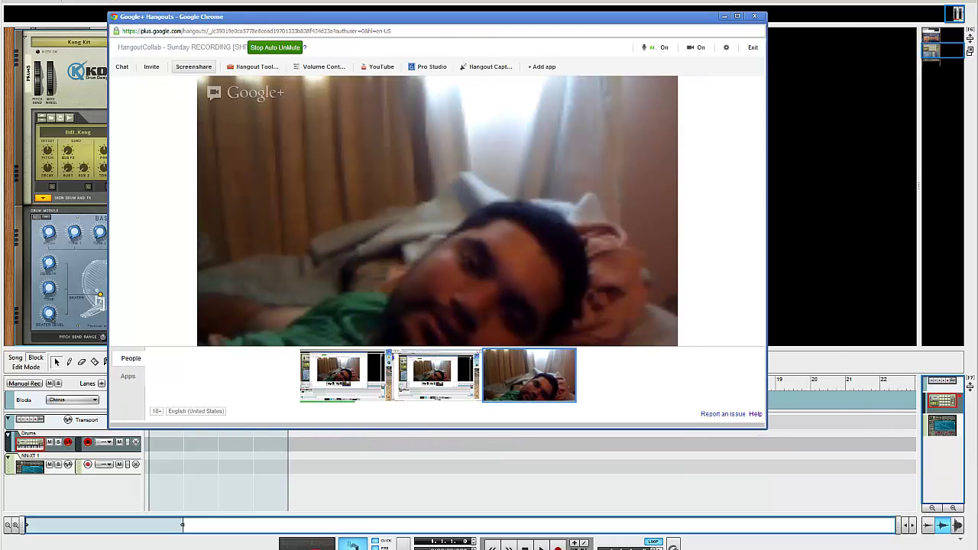
{"action": "key", "text": "alt+Tab"}
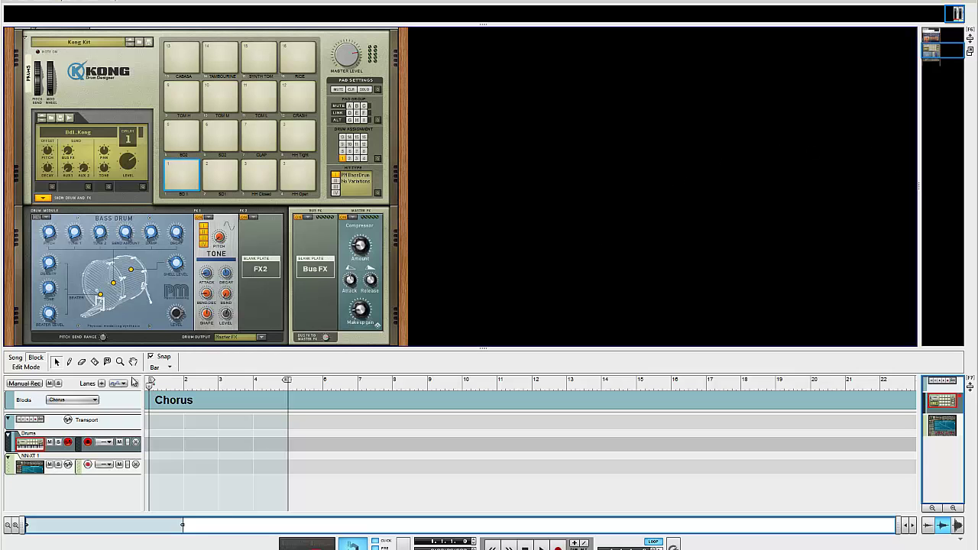
Select the Drums track and change the BD 1 drum module to Synth Snare
{"action": "left_click", "coordinate": [90, 419]}
{"action": "left_click", "coordinate": [83, 441]}
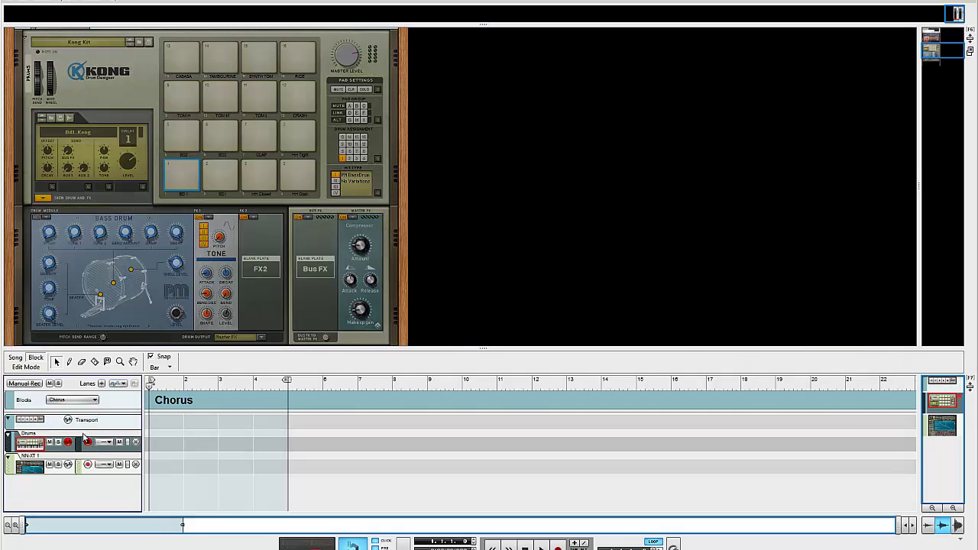
{"action": "left_click", "coordinate": [50, 217]}
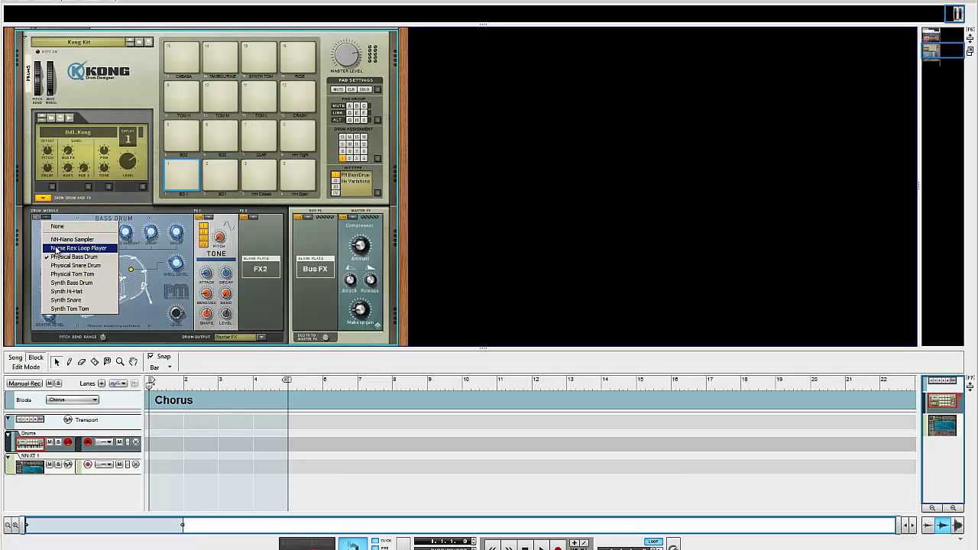
{"action": "left_click", "coordinate": [111, 301]}
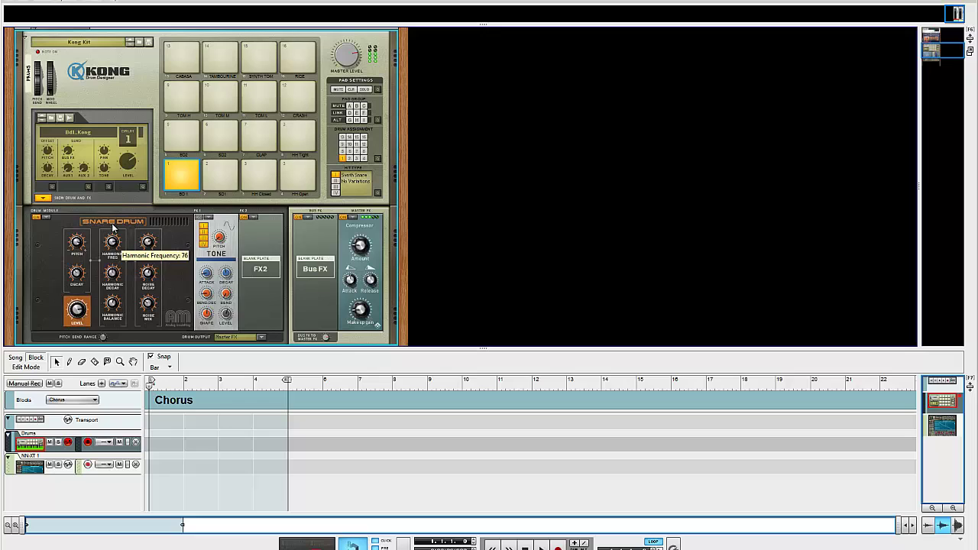
Change BD 1's drum module to the NN-Nano Sampler and on to the Nurse Rex Loop Player
{"action": "left_click", "coordinate": [46, 219]}
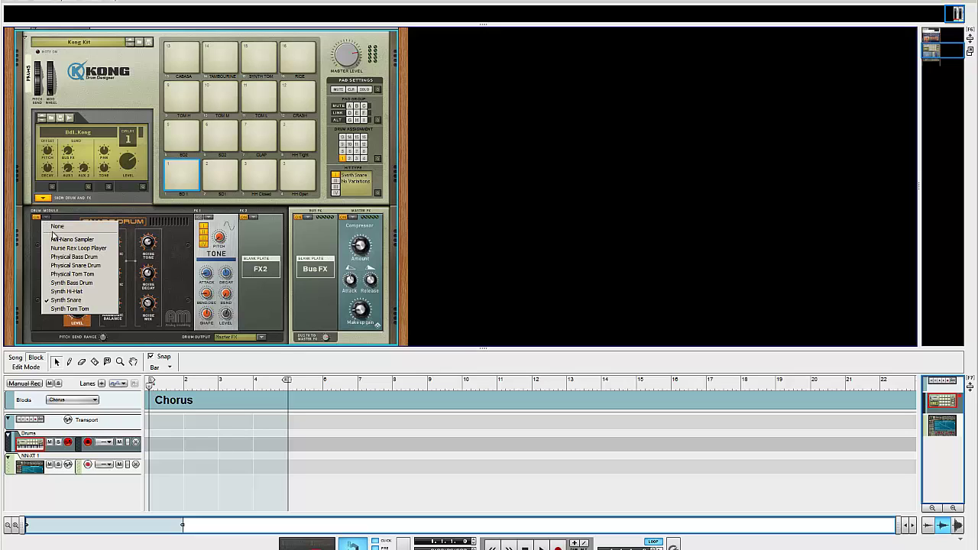
{"action": "left_click", "coordinate": [55, 240]}
{"action": "left_click", "coordinate": [54, 227]}
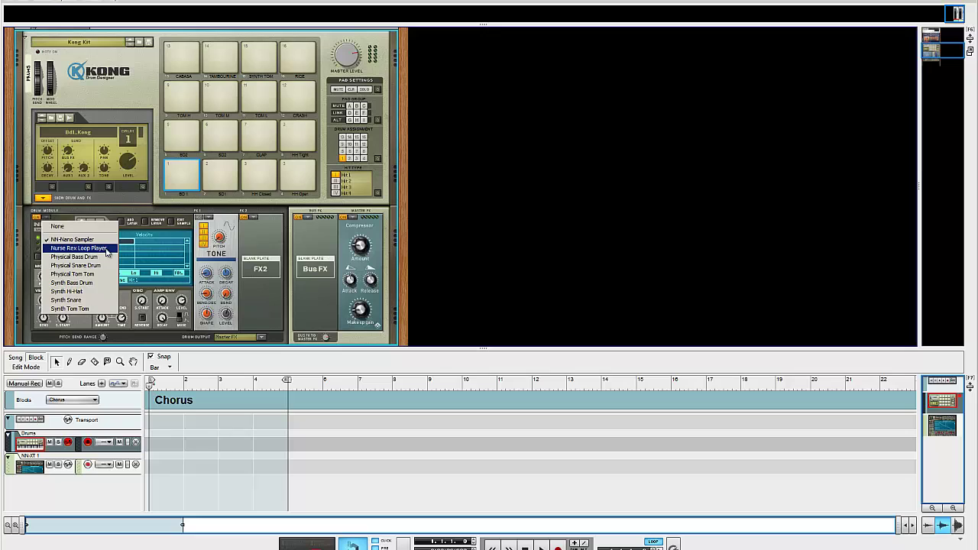
{"action": "left_click", "coordinate": [107, 248]}
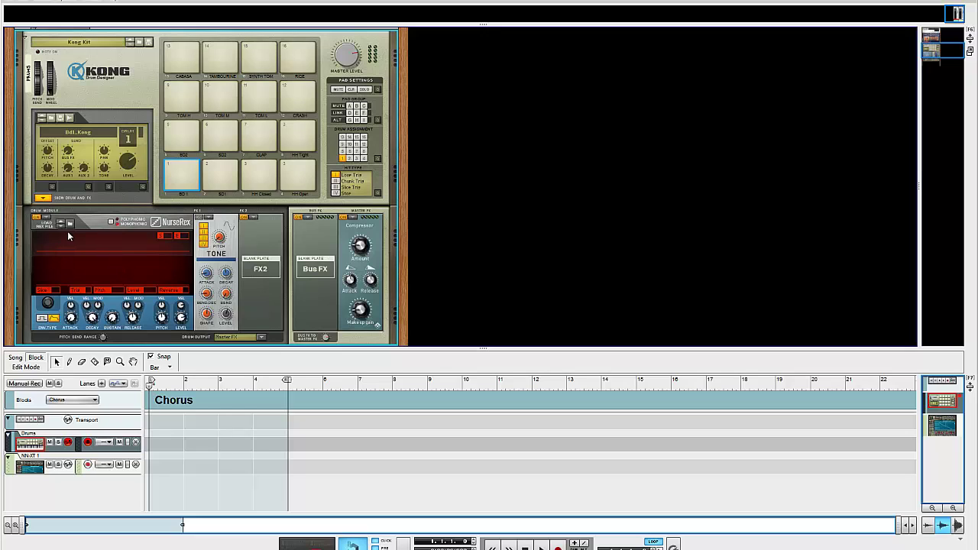
Switch BD 1's drum module back to the NN-Nano Sampler and select its hit 4 slot
{"action": "left_click", "coordinate": [45, 220]}
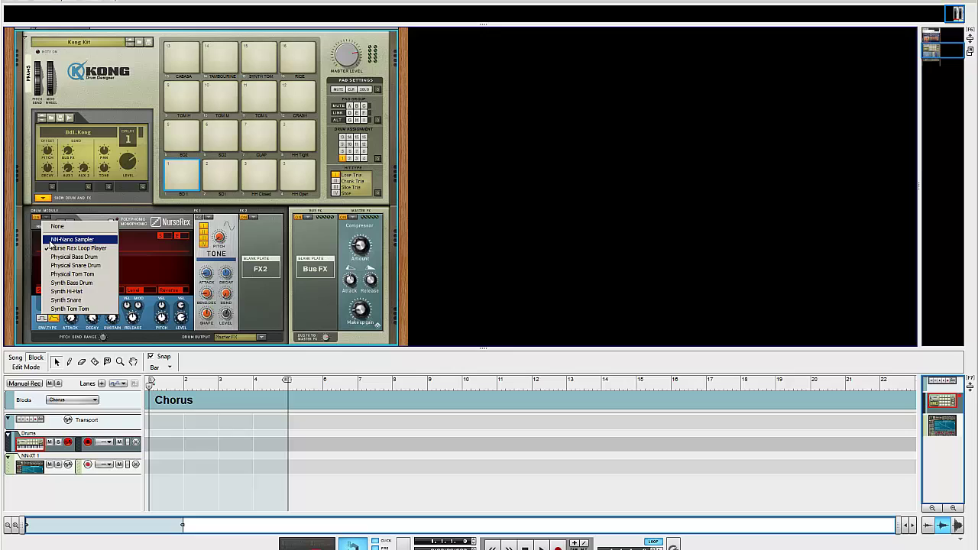
{"action": "left_click", "coordinate": [52, 241]}
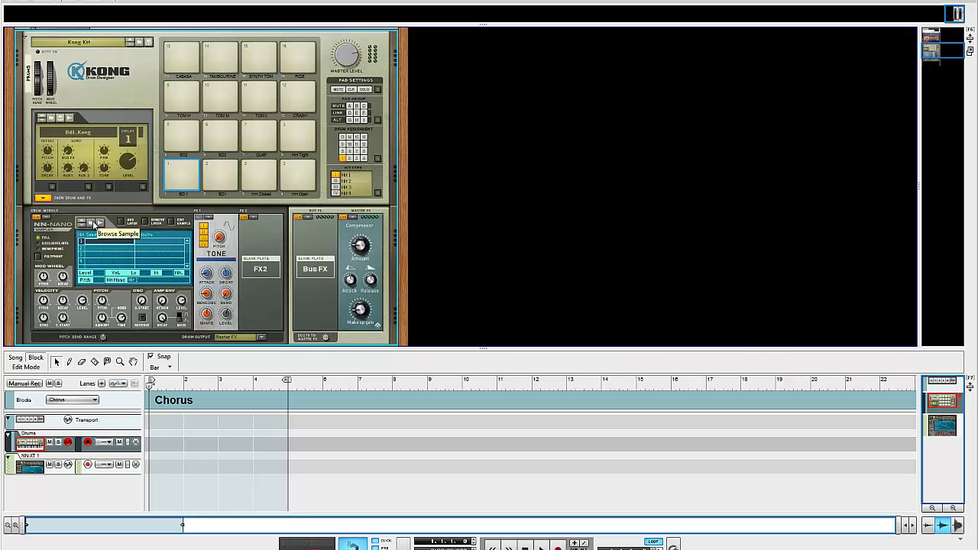
{"action": "left_click", "coordinate": [91, 262]}
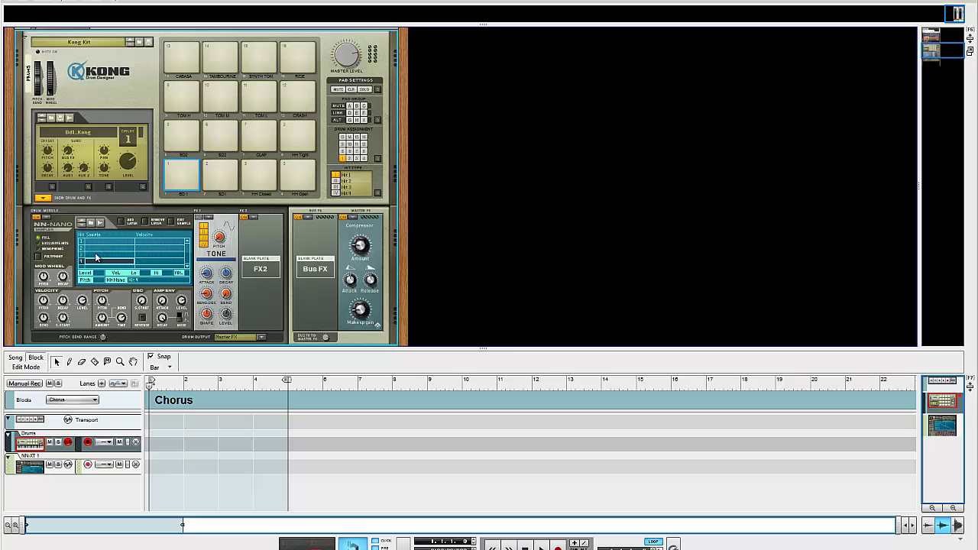
Audition several other Kong Kit pads, including the hi-hats and tambourine, ending on the second snare pad, SD2
{"action": "left_click", "coordinate": [220, 171]}
{"action": "left_click", "coordinate": [256, 178]}
{"action": "left_click", "coordinate": [293, 171]}
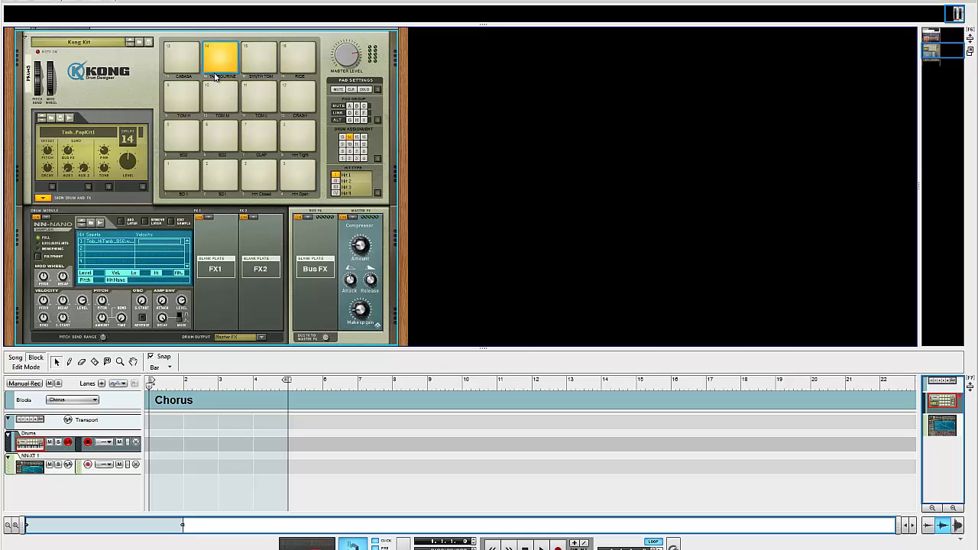
{"action": "left_click", "coordinate": [220, 135]}
Reset the Kong device to clear the loaded kit from all pads
{"action": "right_click", "coordinate": [152, 70]}
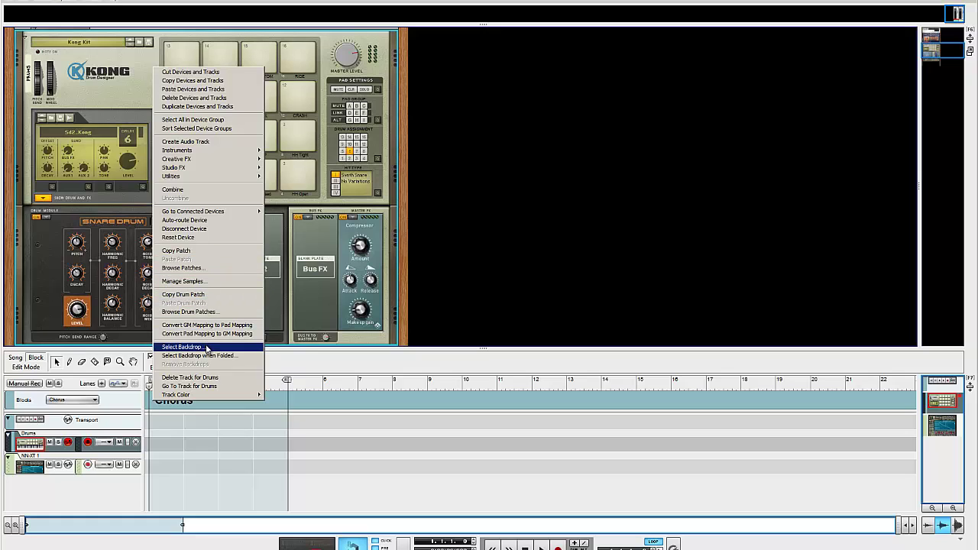
{"action": "mouse_move", "coordinate": [212, 398]}
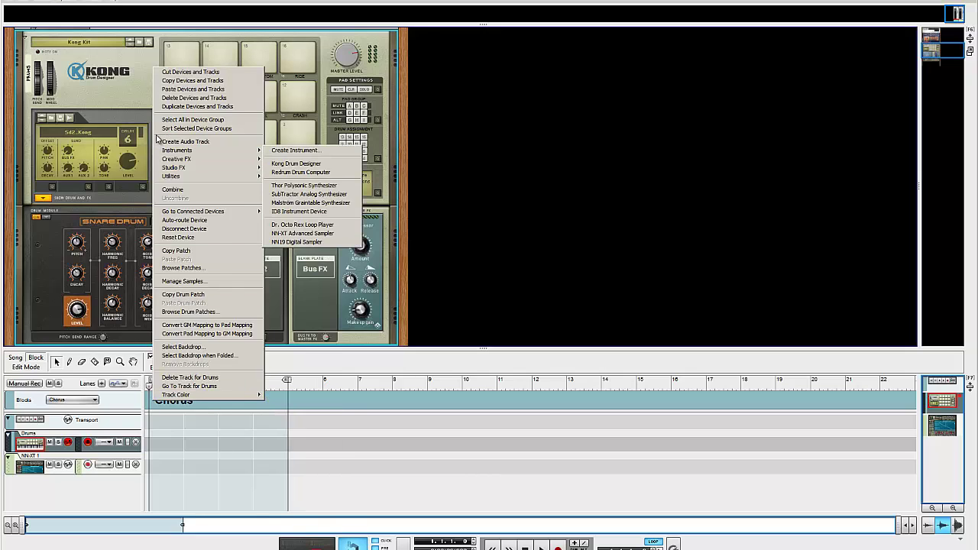
{"action": "mouse_move", "coordinate": [181, 153]}
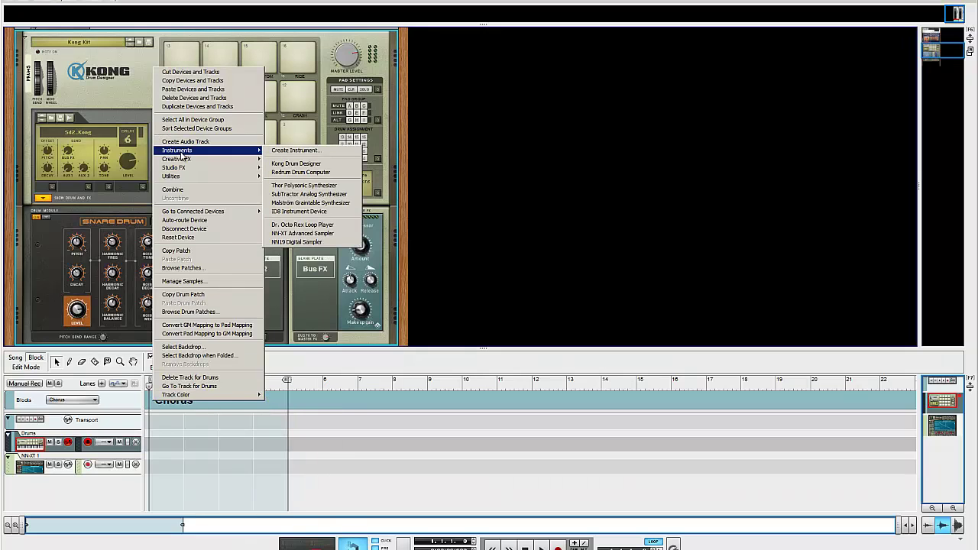
{"action": "key", "text": "Escape"}
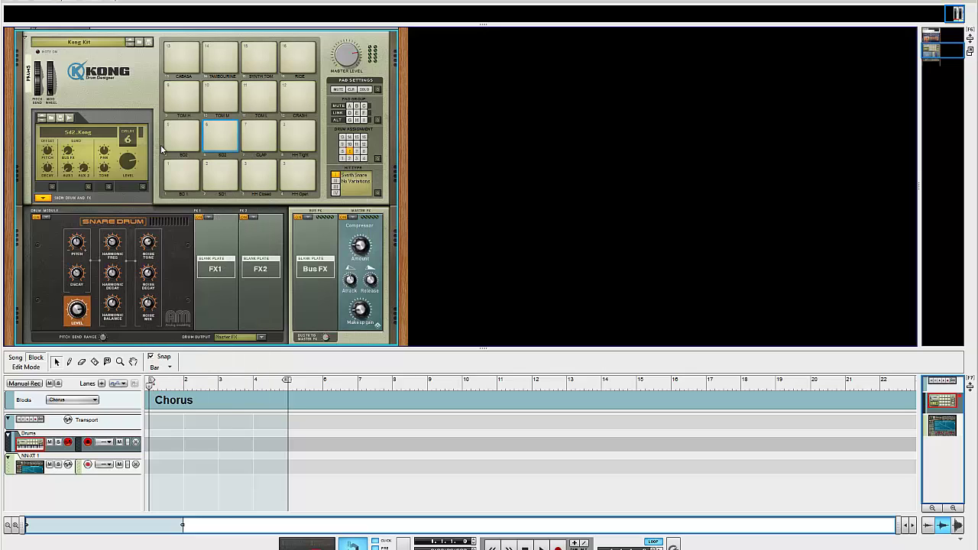
{"action": "right_click", "coordinate": [118, 89]}
{"action": "key", "text": "Escape"}
{"action": "left_click", "coordinate": [122, 46]}
{"action": "key", "text": "Escape"}
{"action": "right_click", "coordinate": [79, 90]}
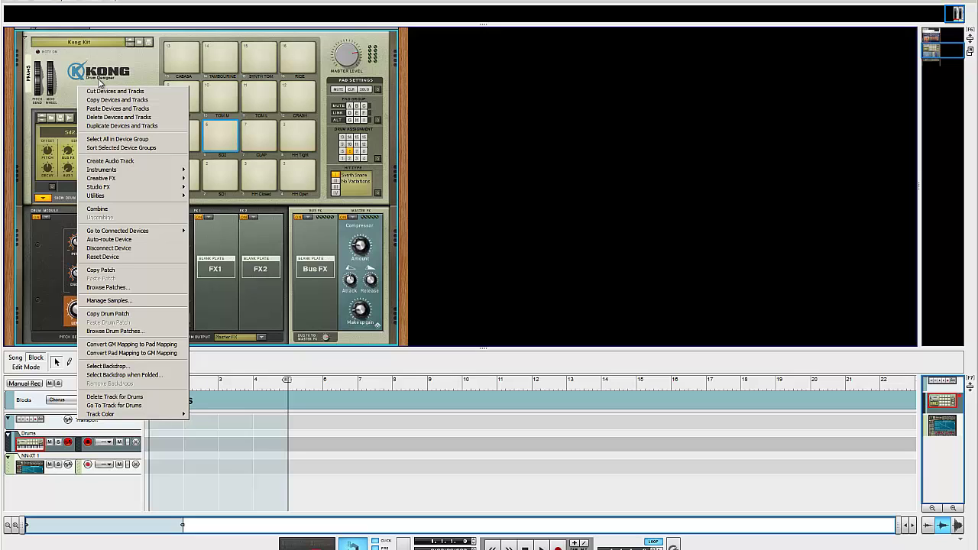
{"action": "left_click", "coordinate": [107, 256]}
Try pads 6 and 7 of the reset Kong and copy its patch
{"action": "left_click", "coordinate": [220, 136]}
{"action": "left_click", "coordinate": [268, 132]}
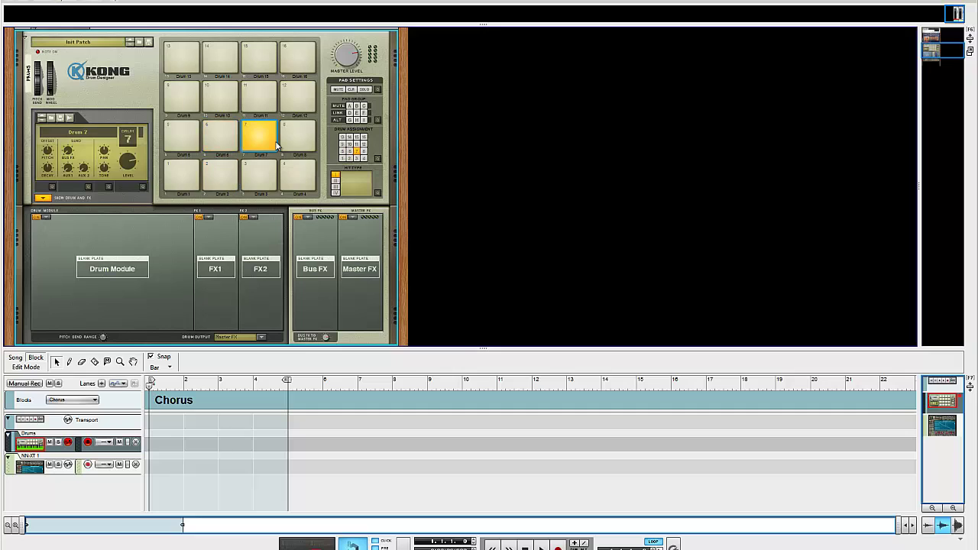
{"action": "right_click", "coordinate": [112, 71]}
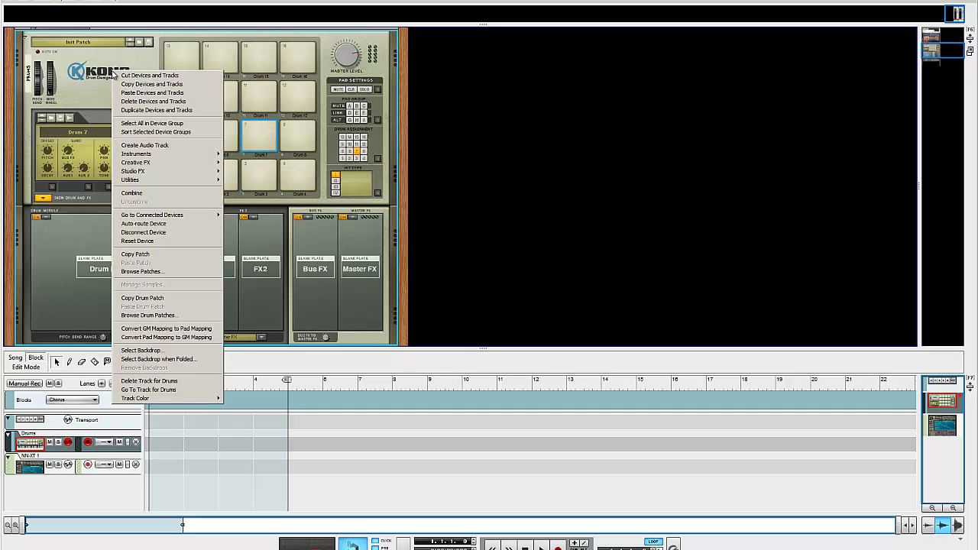
{"action": "left_click", "coordinate": [136, 254]}
Audition pads all over Kong's grid to check them for sounds, ending on pad 1
{"action": "left_click", "coordinate": [184, 175]}
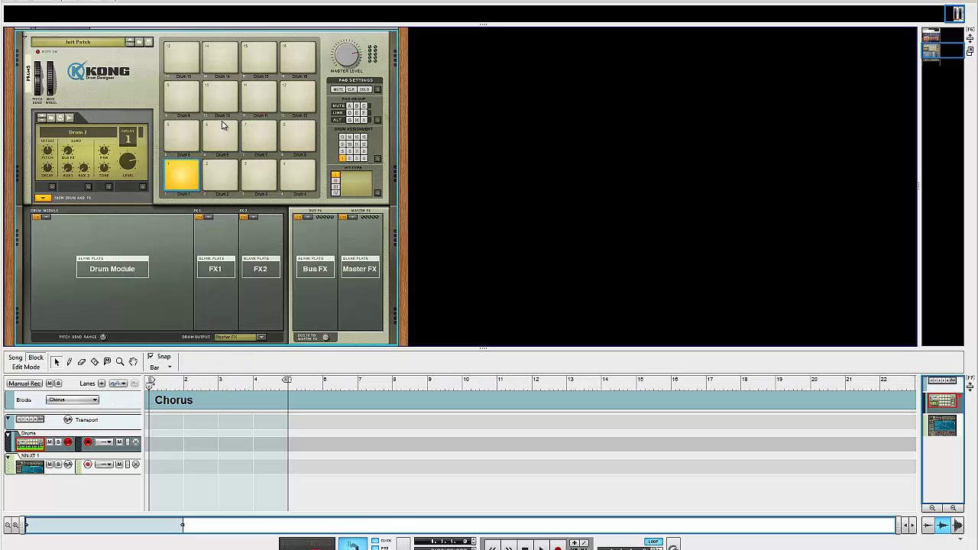
{"action": "left_click", "coordinate": [221, 130]}
{"action": "left_click", "coordinate": [260, 170]}
{"action": "left_click", "coordinate": [258, 96]}
{"action": "left_click", "coordinate": [213, 105]}
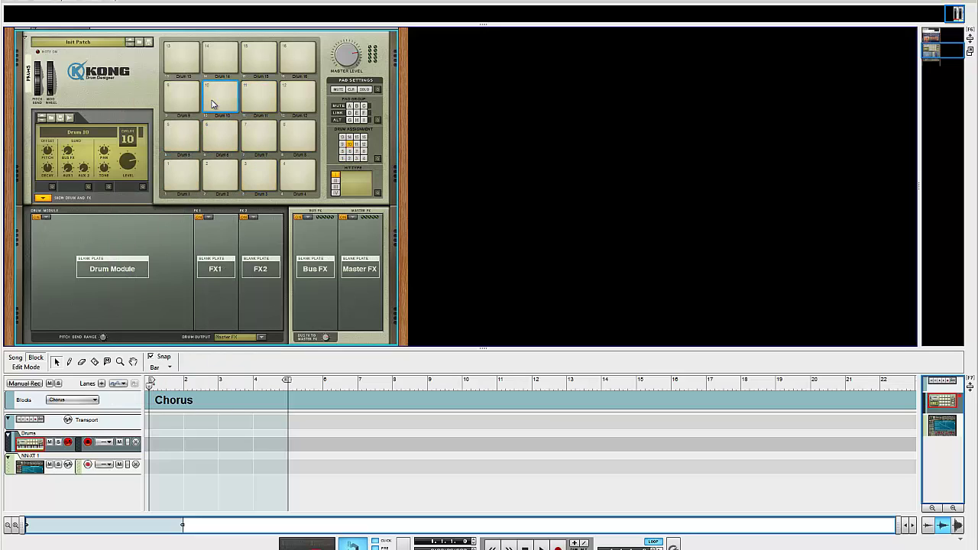
{"action": "left_click", "coordinate": [186, 65]}
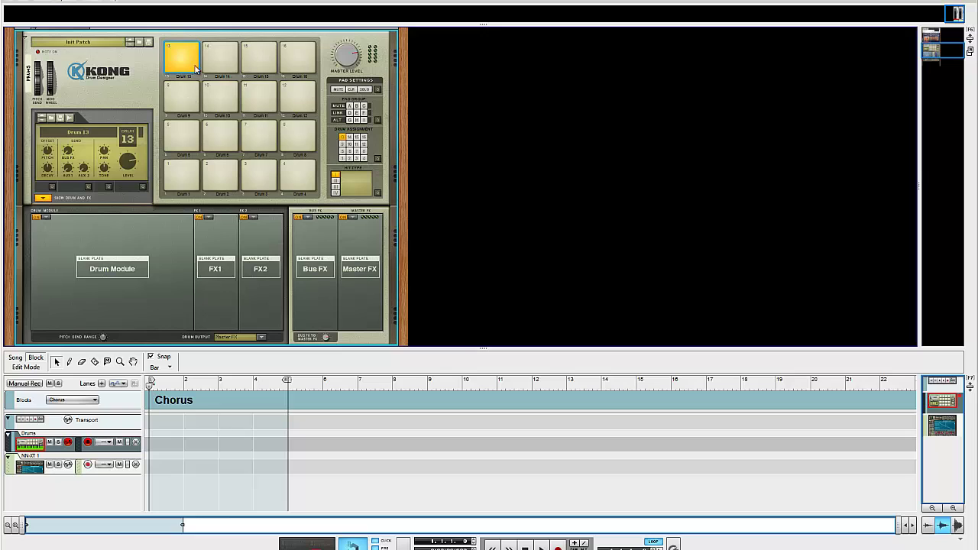
{"action": "left_click", "coordinate": [246, 62]}
{"action": "left_click", "coordinate": [217, 147]}
{"action": "left_click", "coordinate": [295, 93]}
{"action": "left_click", "coordinate": [302, 65]}
{"action": "left_click", "coordinate": [251, 149]}
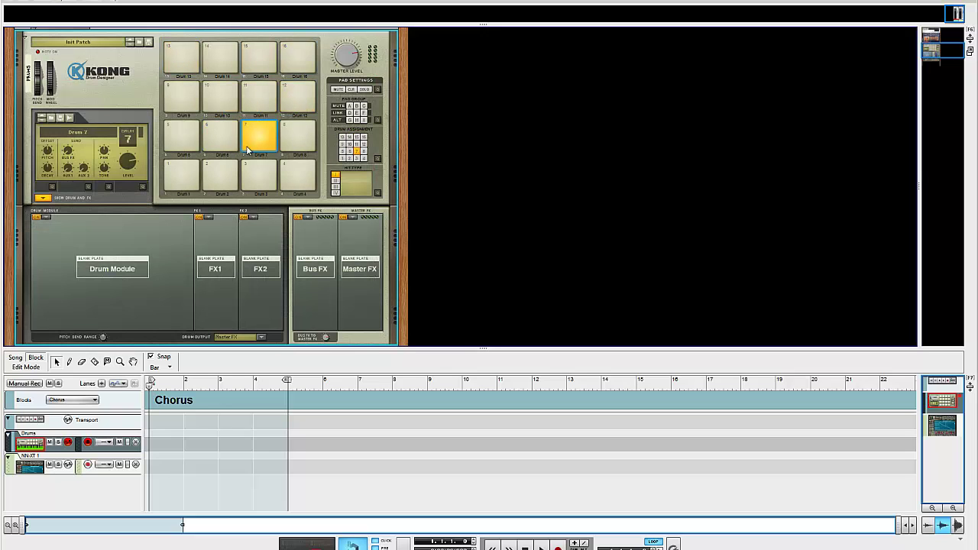
{"action": "left_click", "coordinate": [217, 184]}
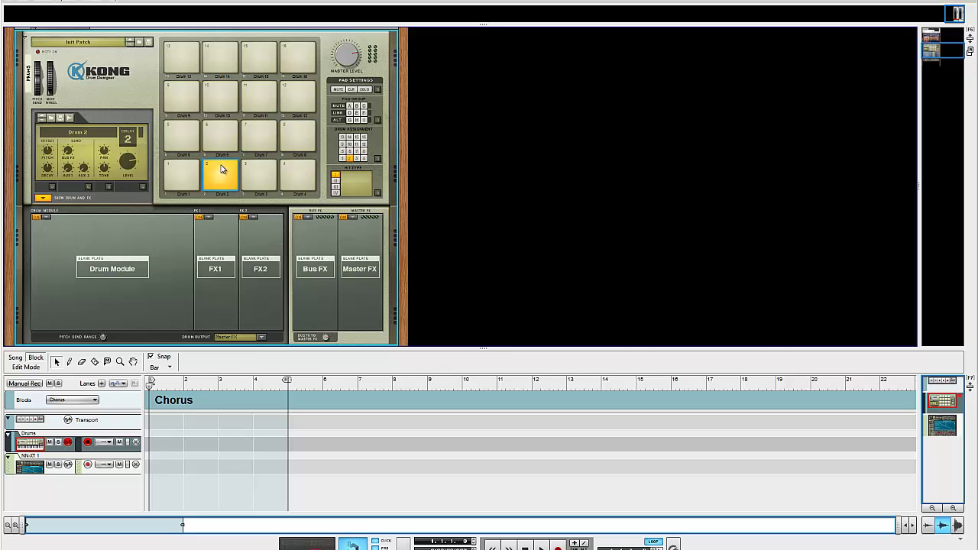
{"action": "left_click", "coordinate": [191, 174]}
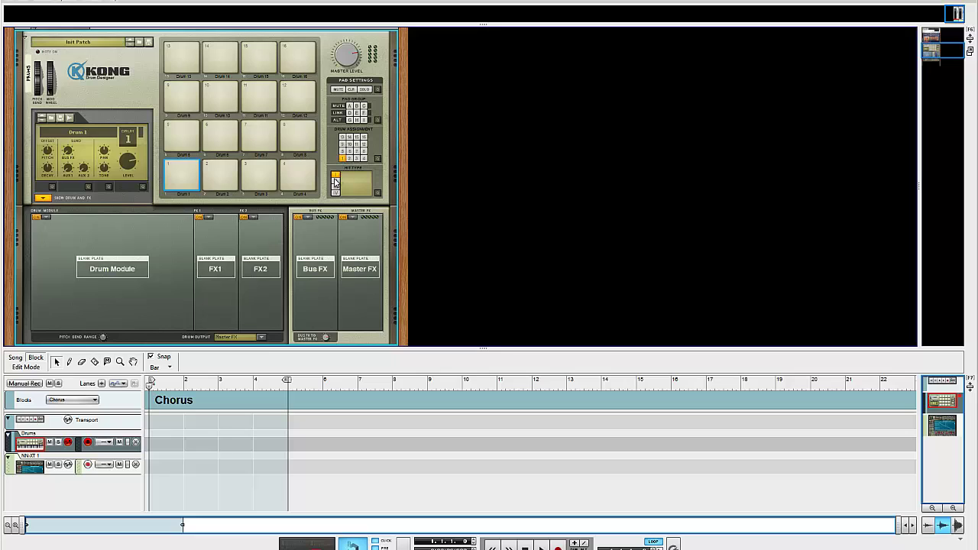
Assign pad 2 to drum 1 and set its hit type to the third option
{"action": "left_click", "coordinate": [223, 175]}
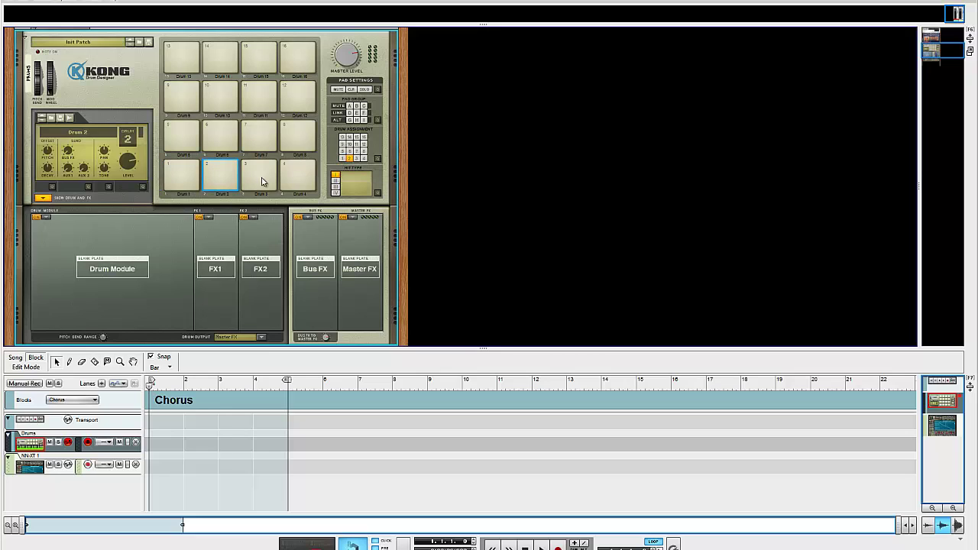
{"action": "left_click", "coordinate": [342, 158]}
{"action": "left_click", "coordinate": [336, 187]}
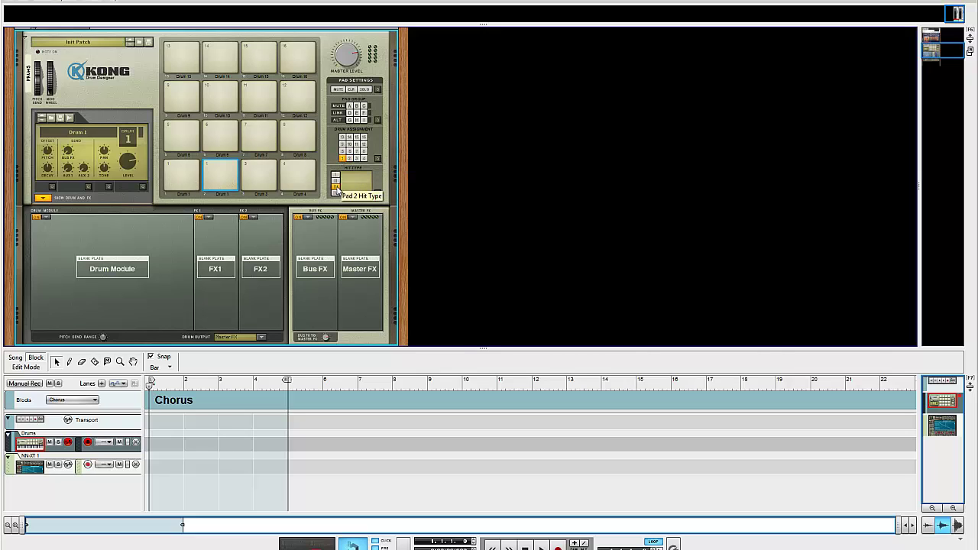
Compare pads 1 and 2, and load the NN-Nano Sampler as drum 1's module
{"action": "left_click", "coordinate": [185, 174]}
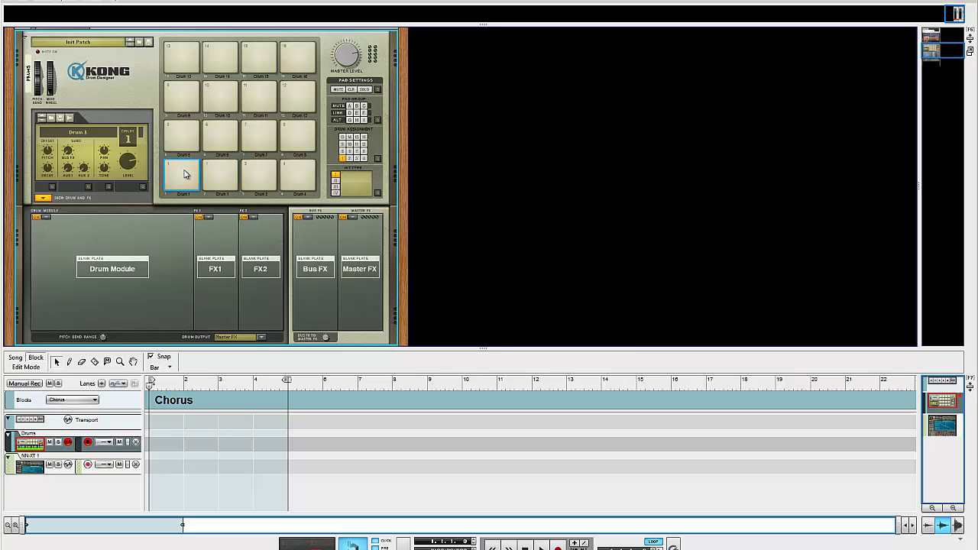
{"action": "left_click", "coordinate": [231, 175]}
{"action": "left_click", "coordinate": [183, 175]}
{"action": "left_click", "coordinate": [46, 219]}
{"action": "left_click", "coordinate": [72, 239]}
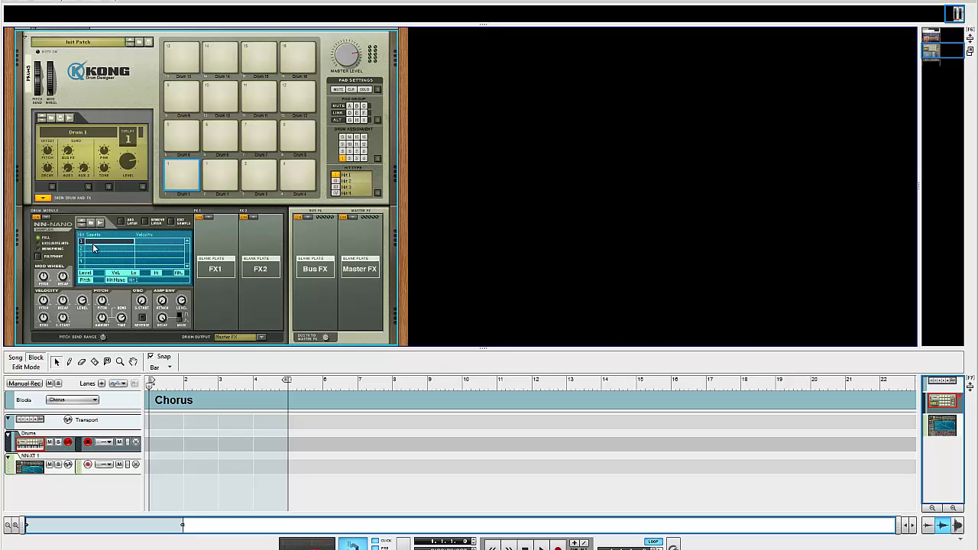
Load shoosh.wav from the Effect folder in Drum Samples into hit 3 of the NN-Nano sampler
{"action": "left_click", "coordinate": [87, 254]}
{"action": "left_click", "coordinate": [88, 250]}
{"action": "left_click", "coordinate": [89, 242]}
{"action": "left_click", "coordinate": [91, 254]}
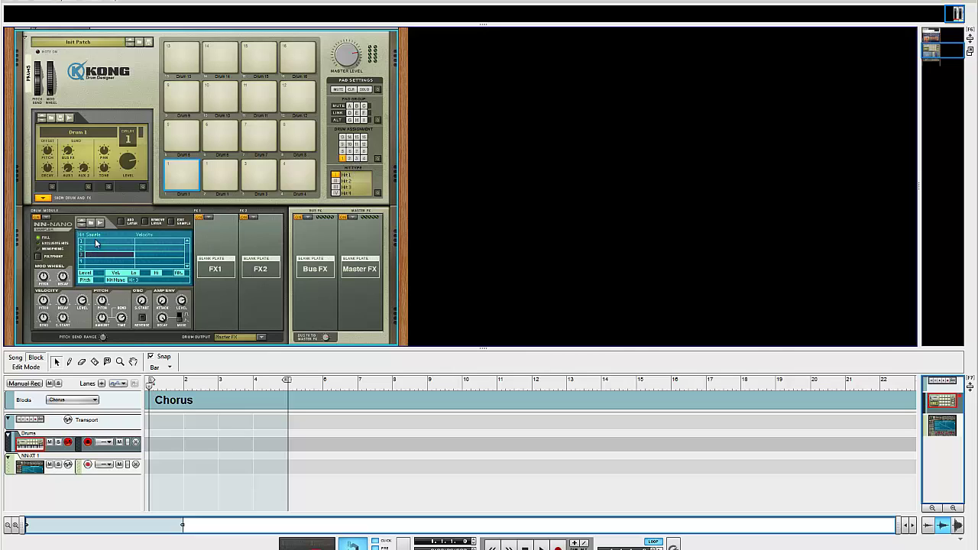
{"action": "left_click", "coordinate": [89, 222]}
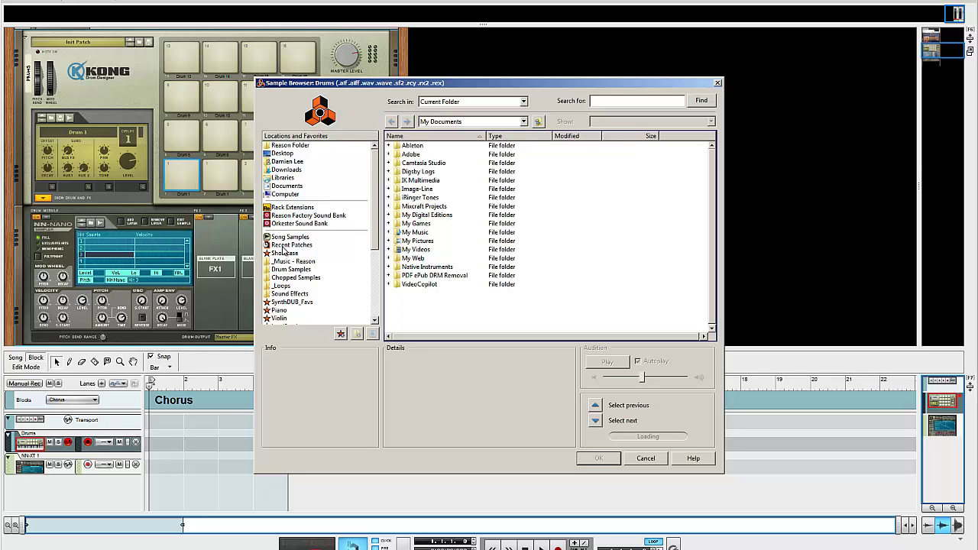
{"action": "left_click", "coordinate": [293, 269]}
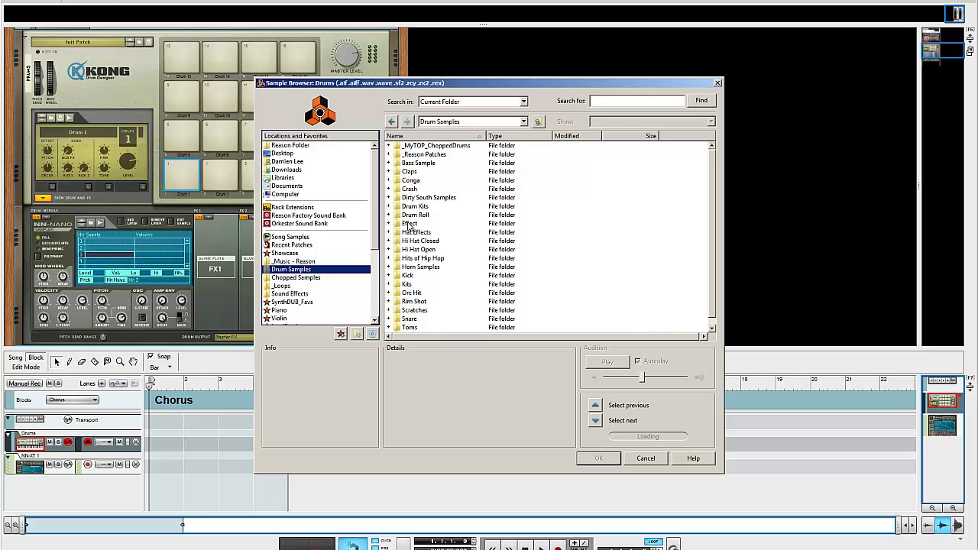
{"action": "double_click", "coordinate": [411, 223]}
{"action": "left_click", "coordinate": [420, 189]}
{"action": "left_click", "coordinate": [432, 231]}
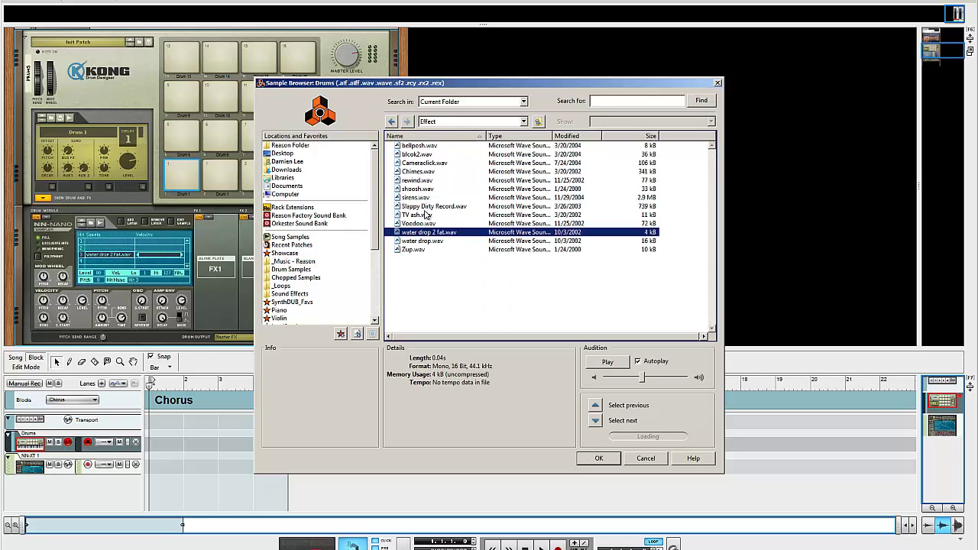
{"action": "double_click", "coordinate": [423, 190]}
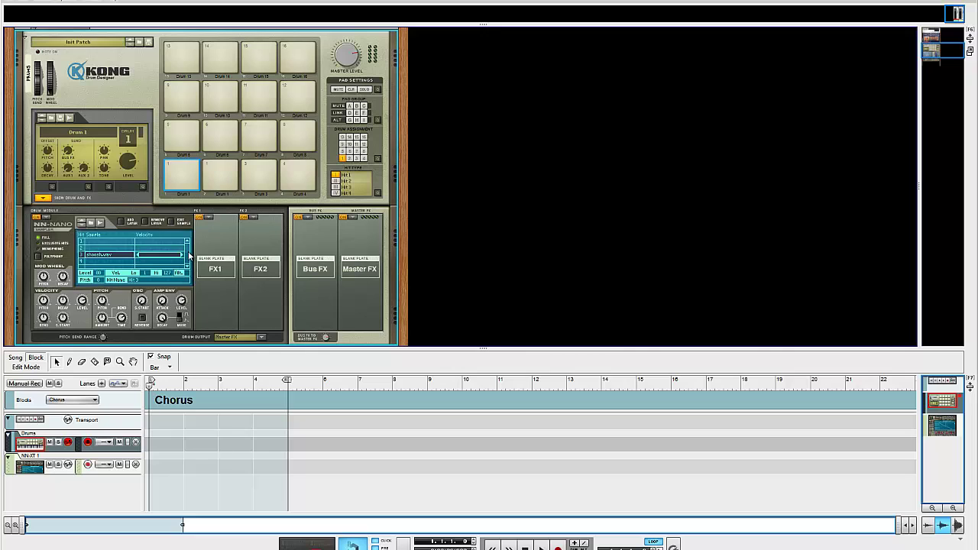
Audition pad 2, reassign it to drum 2, and reselect pad 1
{"action": "left_click", "coordinate": [231, 186]}
{"action": "left_click", "coordinate": [233, 182]}
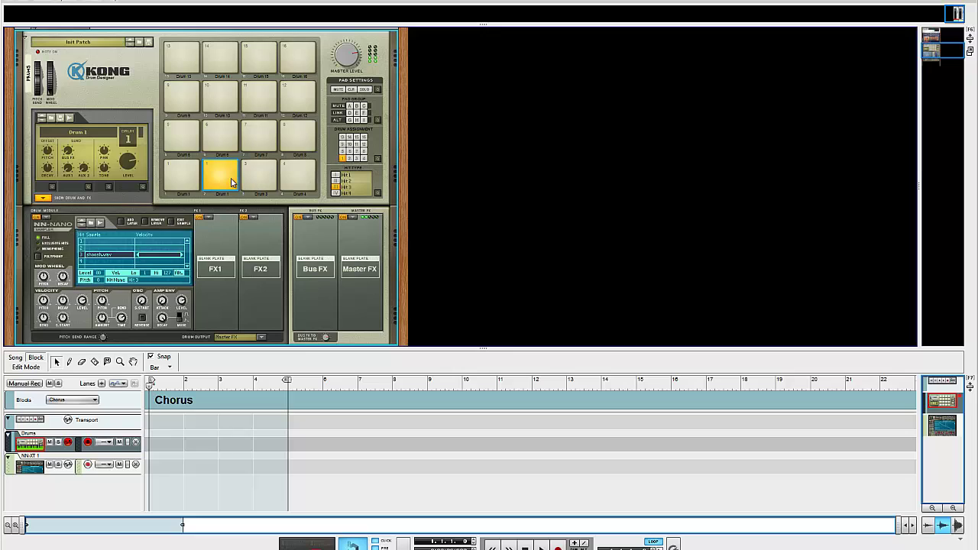
{"action": "left_click", "coordinate": [349, 158]}
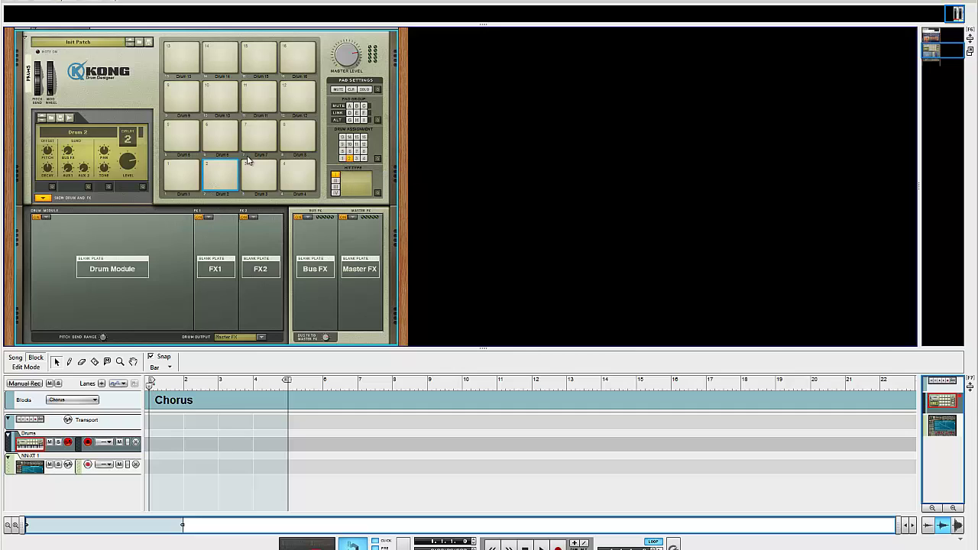
{"action": "left_click", "coordinate": [195, 169]}
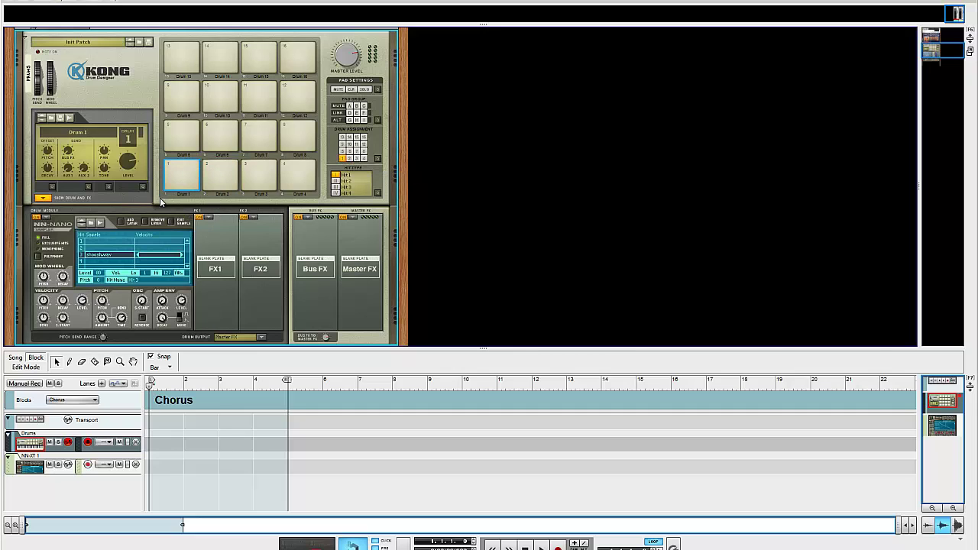
Remove the shoosh.wav layer from hit 3 of the NN-Nano sampler
{"action": "double_click", "coordinate": [96, 259]}
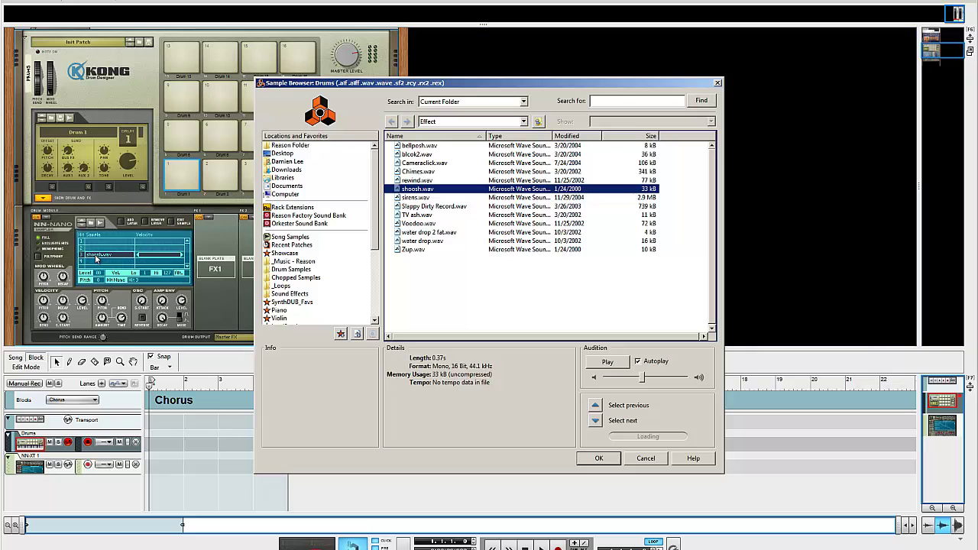
{"action": "left_click", "coordinate": [645, 458]}
{"action": "key", "text": "Delete"}
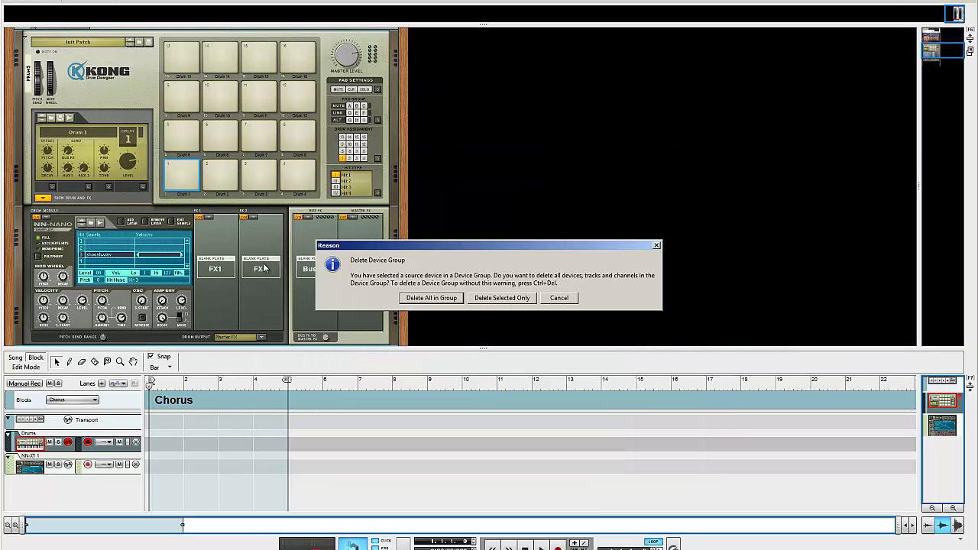
{"action": "left_click", "coordinate": [501, 299]}
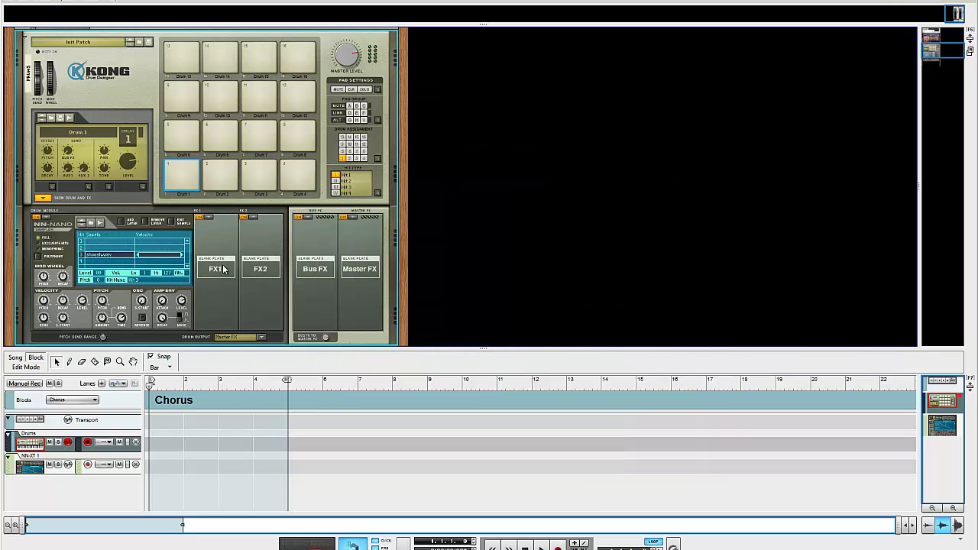
{"action": "left_click", "coordinate": [137, 248]}
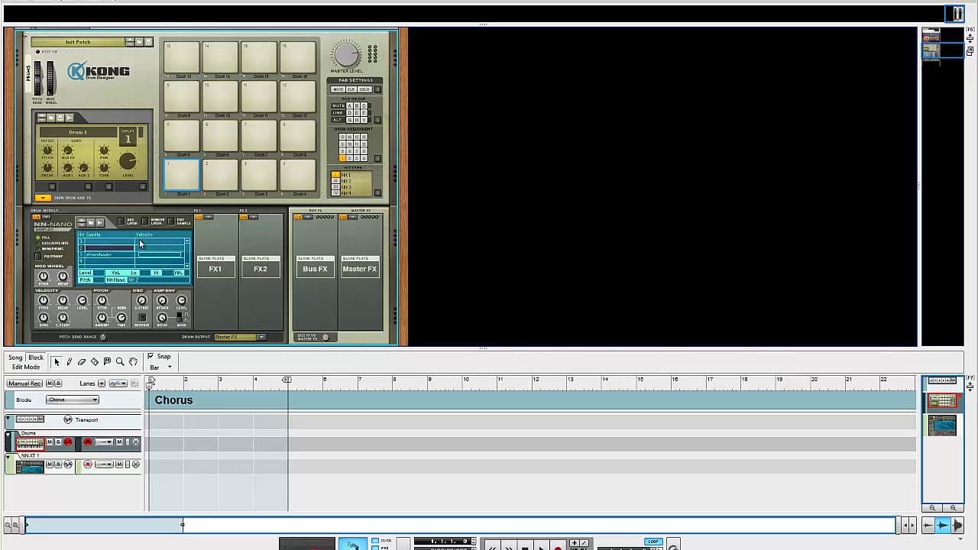
{"action": "left_click", "coordinate": [100, 257]}
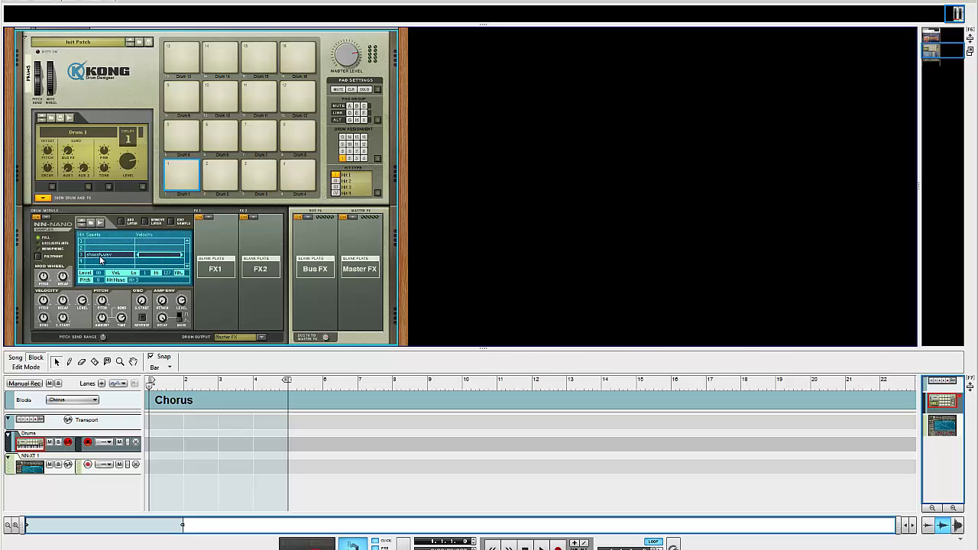
{"action": "left_click", "coordinate": [156, 223]}
Load 808bumpLA.wav from the Kick folder in Drum Samples into hit 1 of the NN-Nano sampler
{"action": "left_click", "coordinate": [93, 243]}
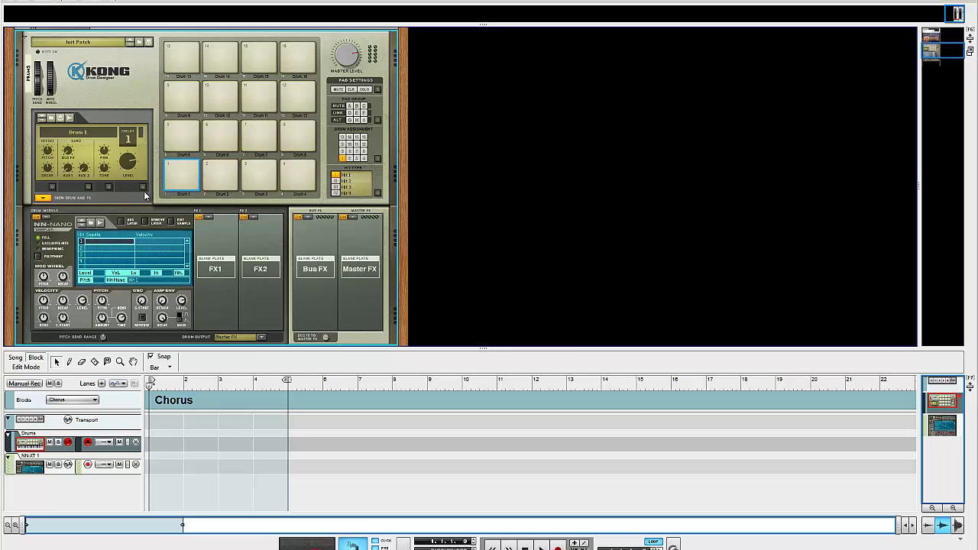
{"action": "left_click", "coordinate": [92, 224]}
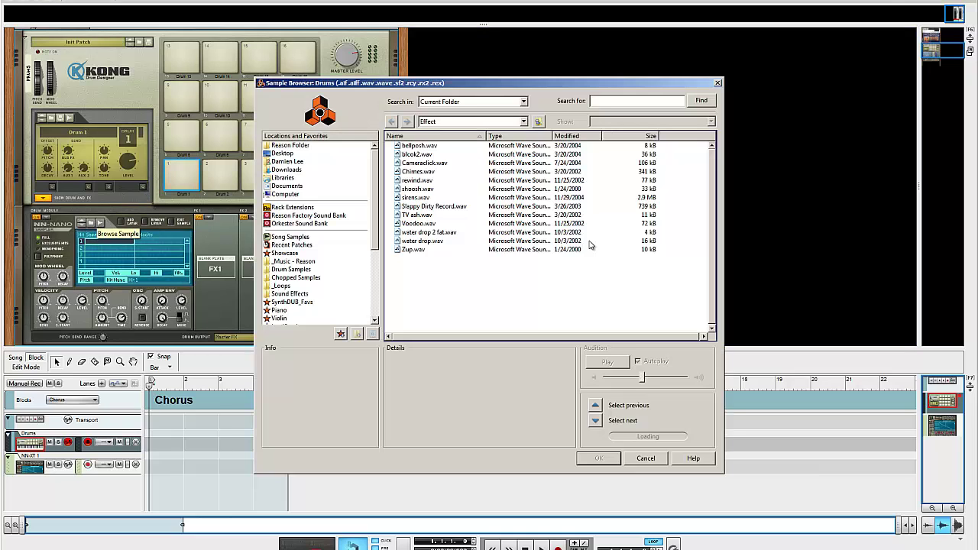
{"action": "key", "text": "BackSpace"}
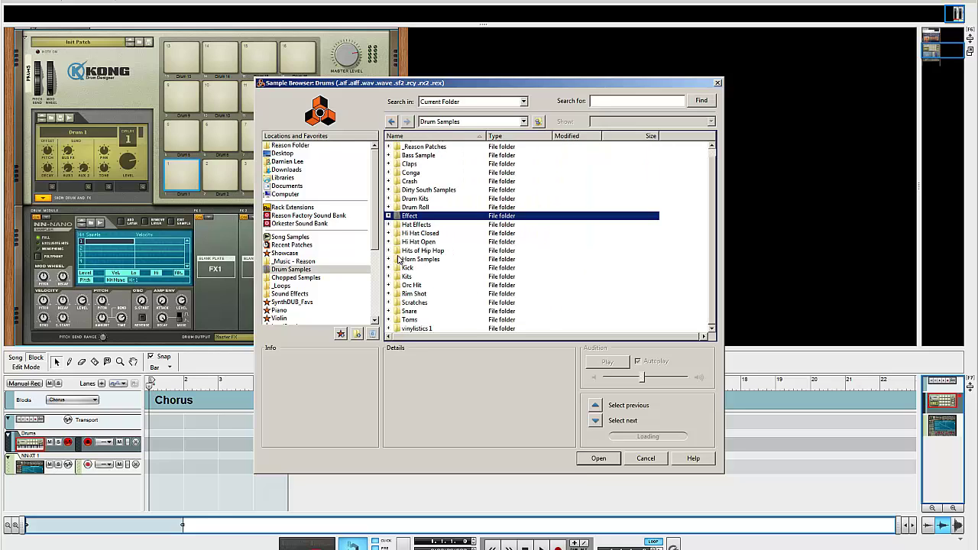
{"action": "double_click", "coordinate": [408, 268]}
{"action": "left_click", "coordinate": [425, 242]}
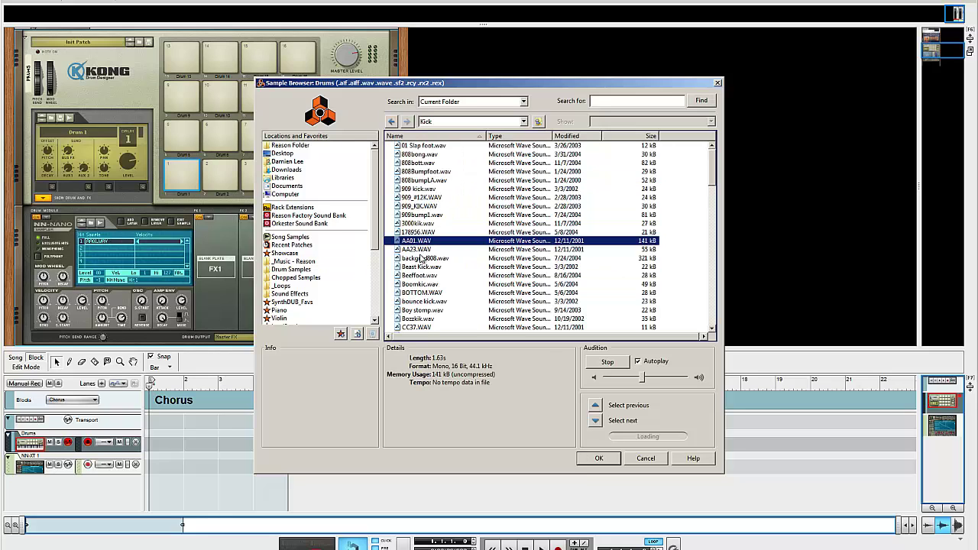
{"action": "double_click", "coordinate": [430, 184]}
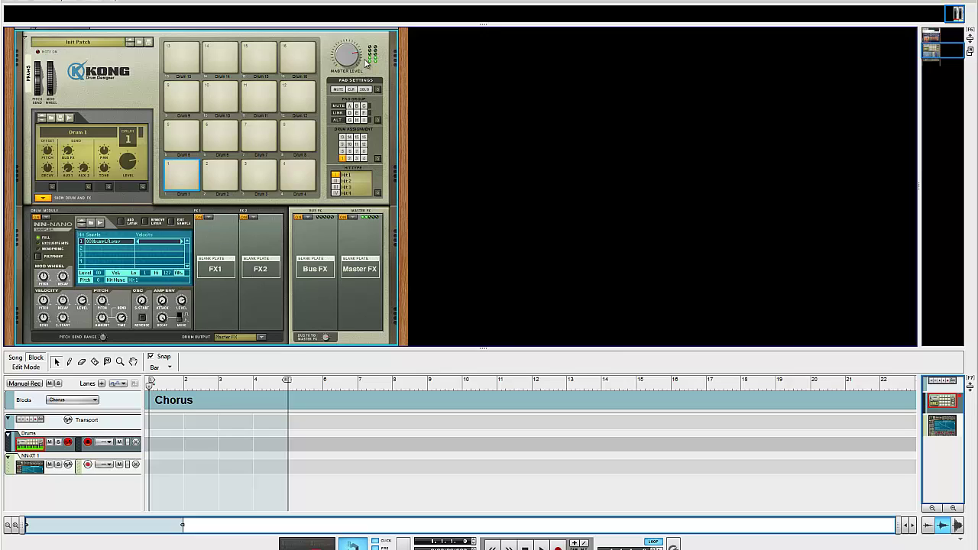
Add a second layer to hit 1 and audition kick samples for it, including Boy stomp.wav, Combeef kick.wav and crunkkix6.wav
{"action": "left_click", "coordinate": [119, 222]}
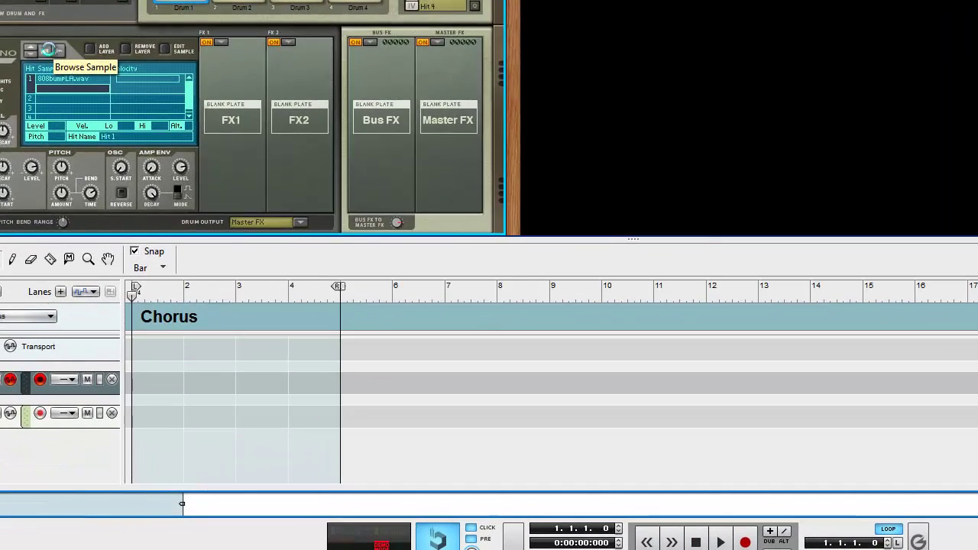
{"action": "left_click", "coordinate": [95, 222]}
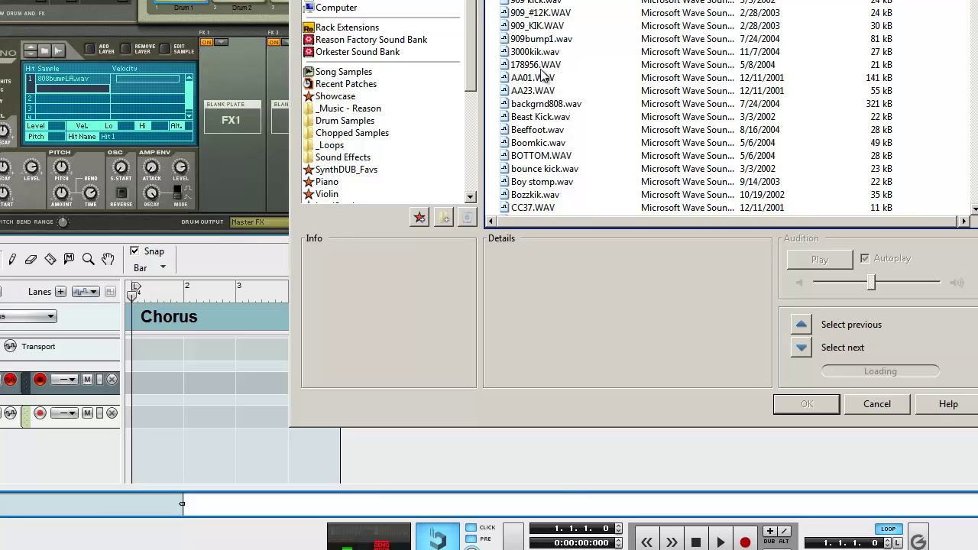
{"action": "left_click", "coordinate": [543, 155]}
{"action": "left_click", "coordinate": [541, 181]}
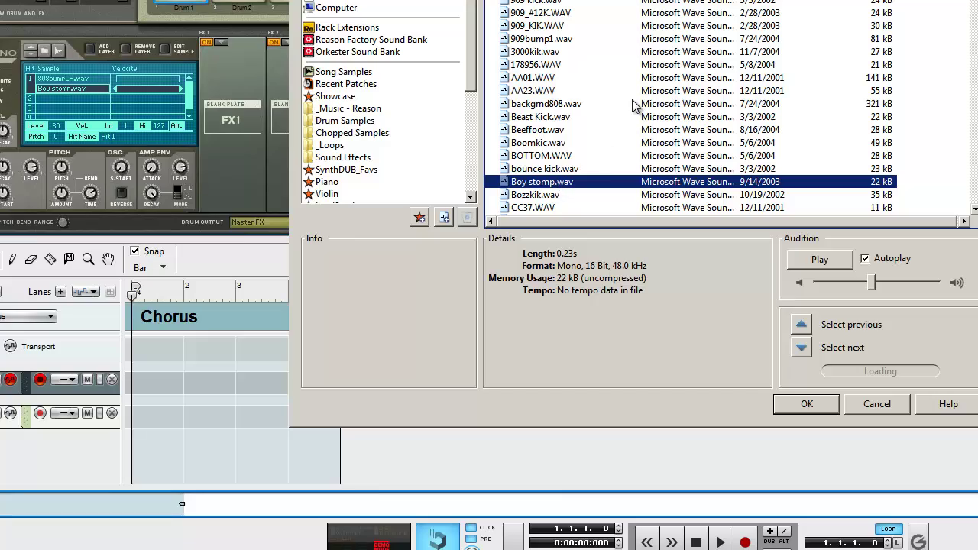
{"action": "scroll", "coordinate": [636, 111], "scroll_direction": "down", "scroll_amount": 5}
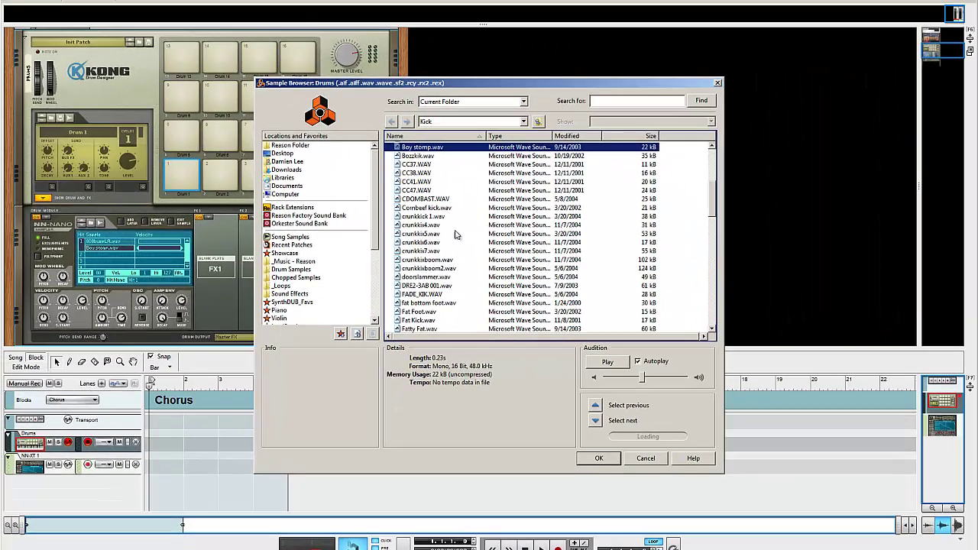
{"action": "scroll", "coordinate": [435, 249], "scroll_direction": "up", "scroll_amount": 3}
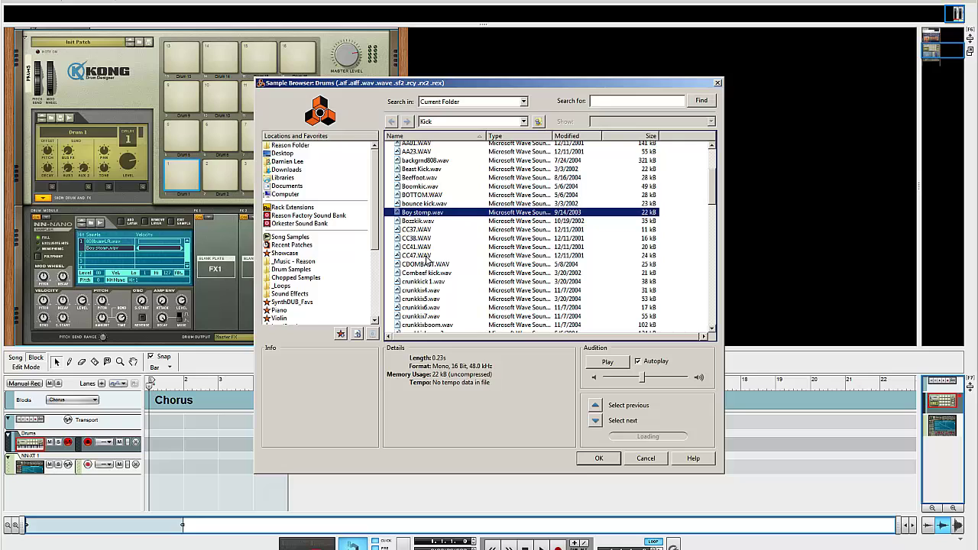
{"action": "left_click", "coordinate": [426, 256]}
{"action": "left_click", "coordinate": [432, 274]}
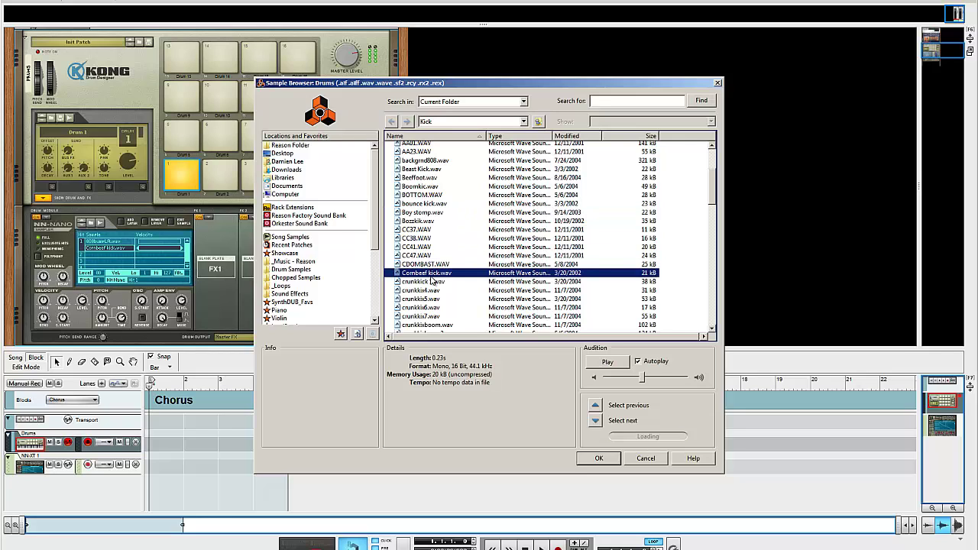
{"action": "left_click", "coordinate": [421, 307]}
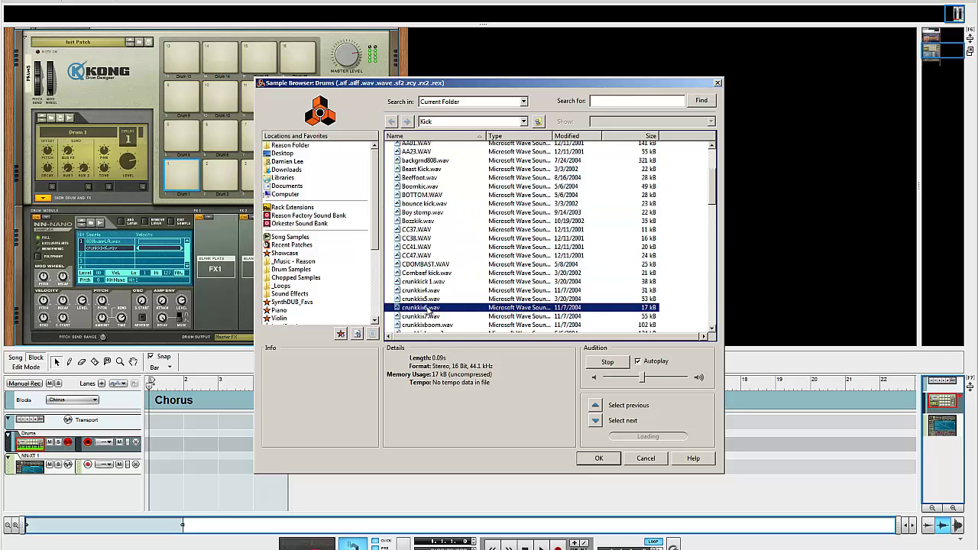
Audition more kicks, including GEOMBAST.wav, jermaines 808 Boom.wav and Fatty Fat.wav, and load Fat Kick.wav into hit 1's second layer
{"action": "scroll", "coordinate": [428, 307], "scroll_direction": "down", "scroll_amount": 8}
{"action": "left_click", "coordinate": [432, 251]}
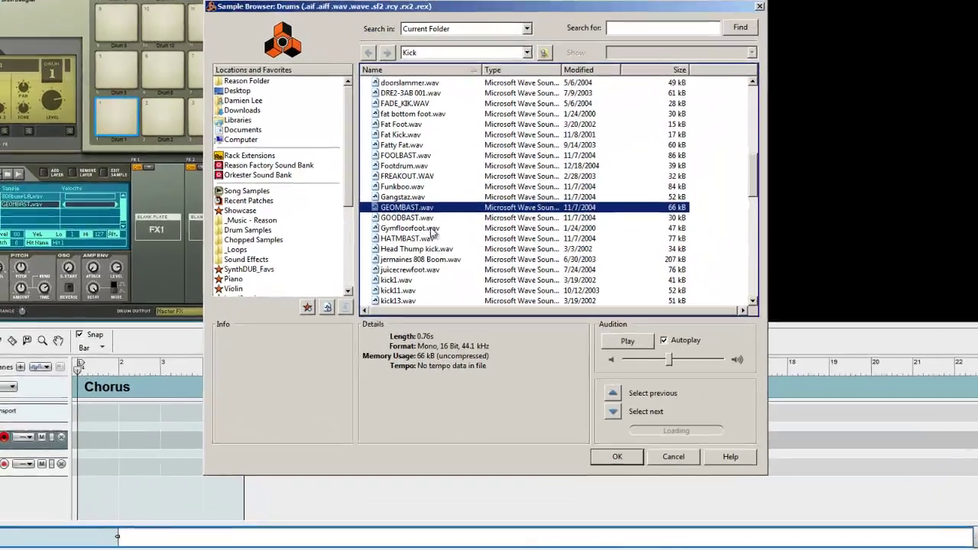
{"action": "left_click", "coordinate": [432, 285]}
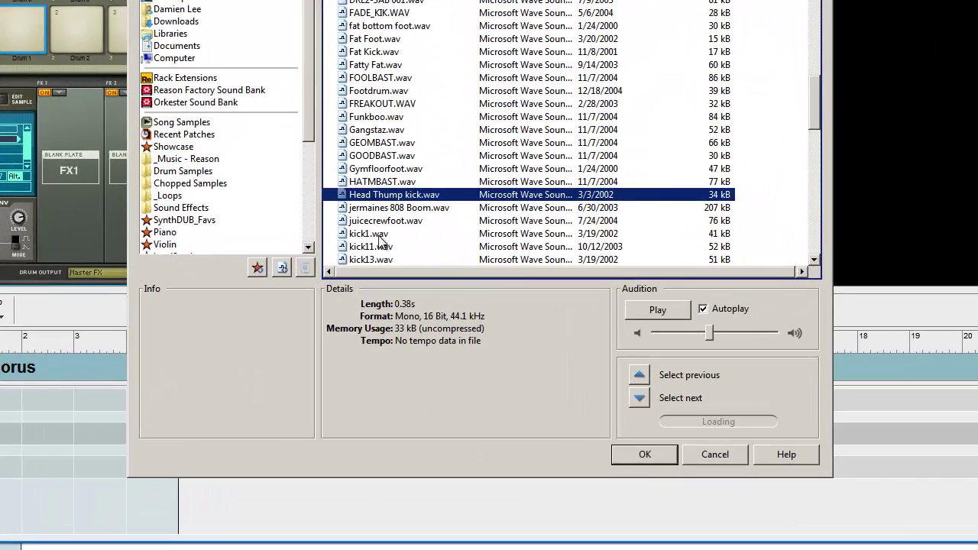
{"action": "left_click", "coordinate": [379, 237]}
{"action": "left_click", "coordinate": [390, 208]}
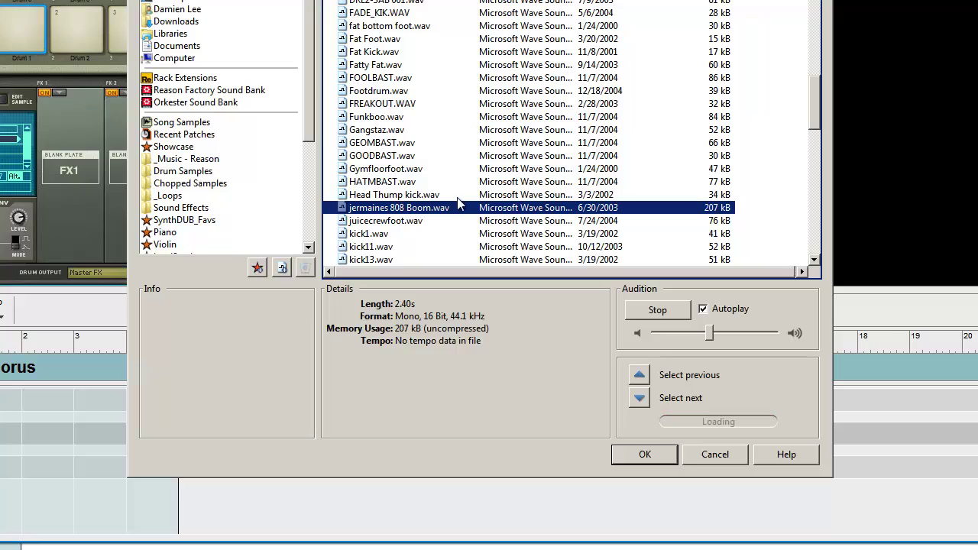
{"action": "left_click", "coordinate": [379, 66]}
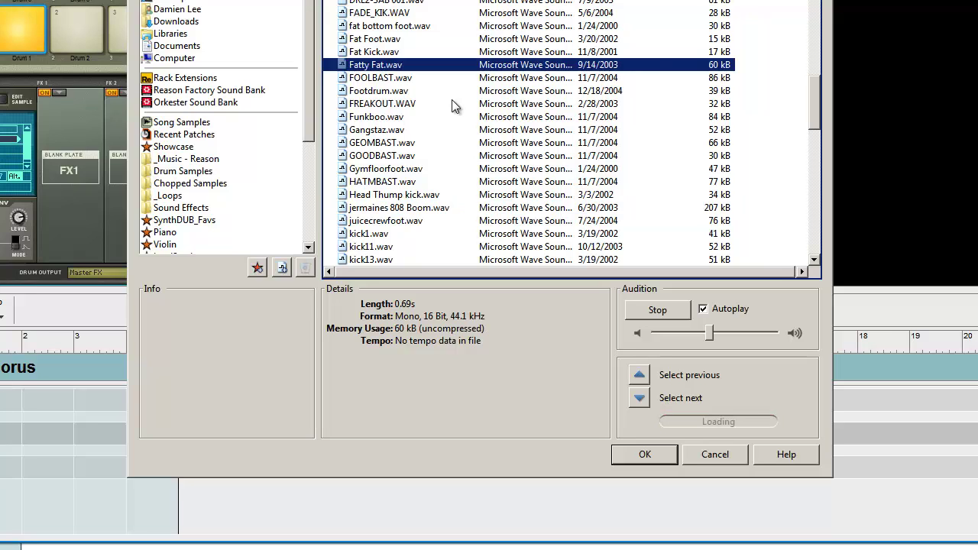
{"action": "left_click", "coordinate": [388, 41]}
{"action": "left_click", "coordinate": [407, 66]}
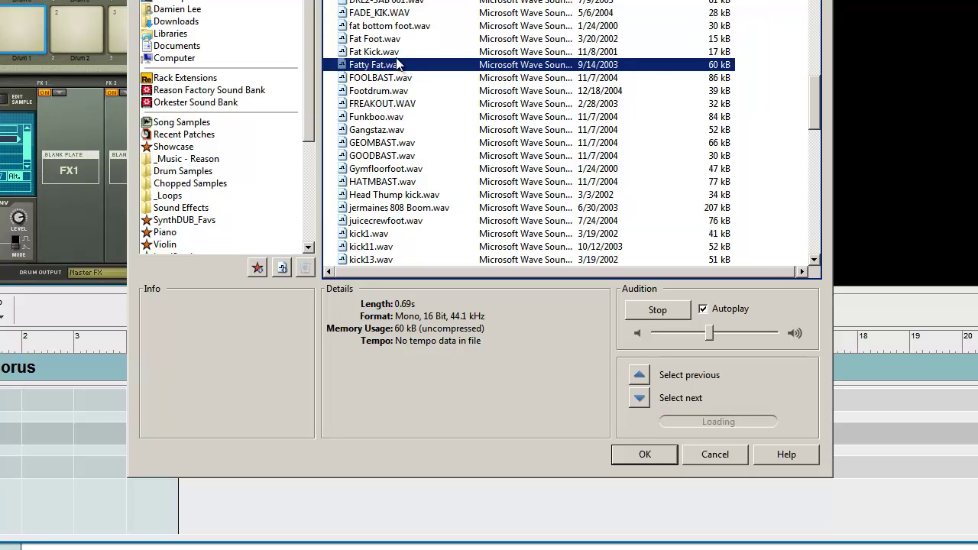
{"action": "key", "text": "Up"}
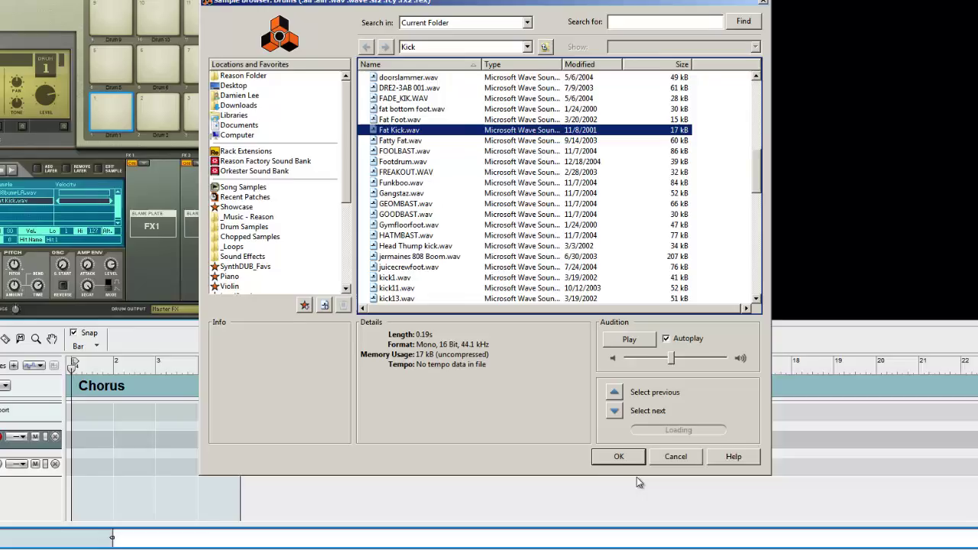
{"action": "left_click", "coordinate": [634, 459]}
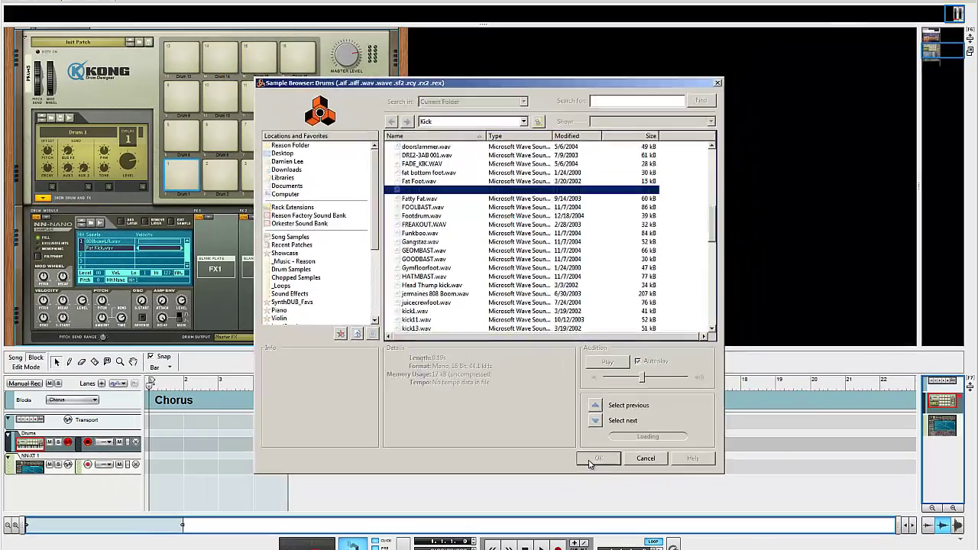
Select the 808bumpLA.wav layer and adjust its velocity-to-level amount, first lowering it and raising it again
{"action": "left_click", "coordinate": [105, 242]}
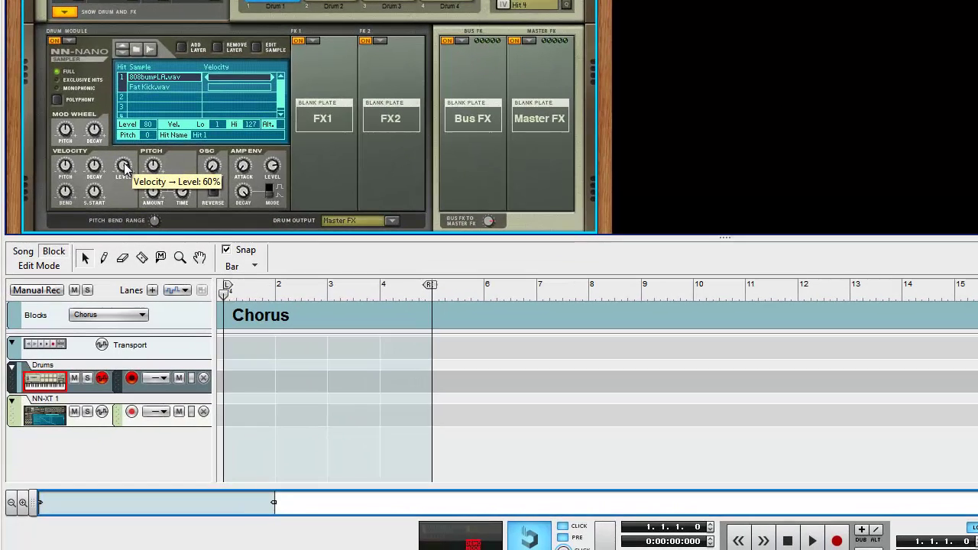
{"action": "left_click_drag", "start_coordinate": [82, 300], "coordinate": [73, 377]}
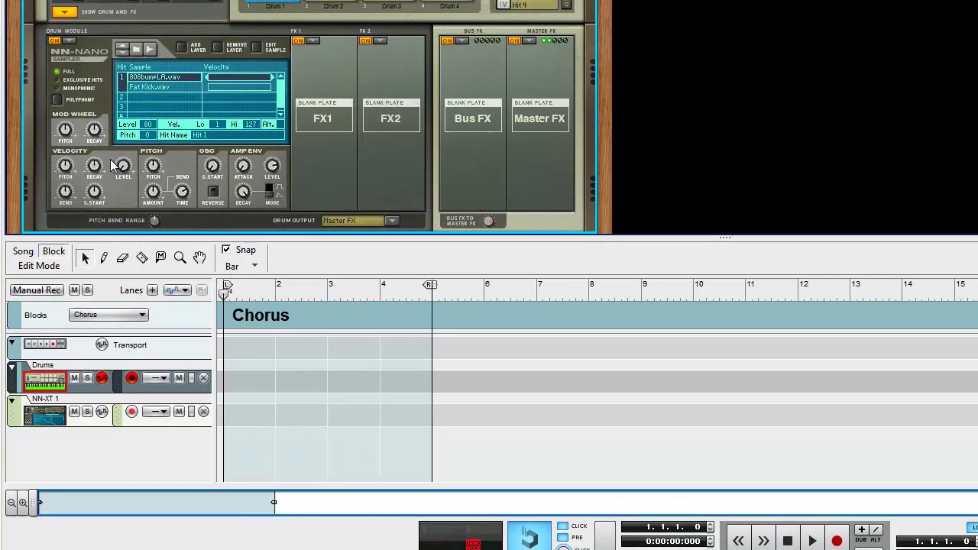
{"action": "left_click_drag", "start_coordinate": [123, 167], "coordinate": [127, 120]}
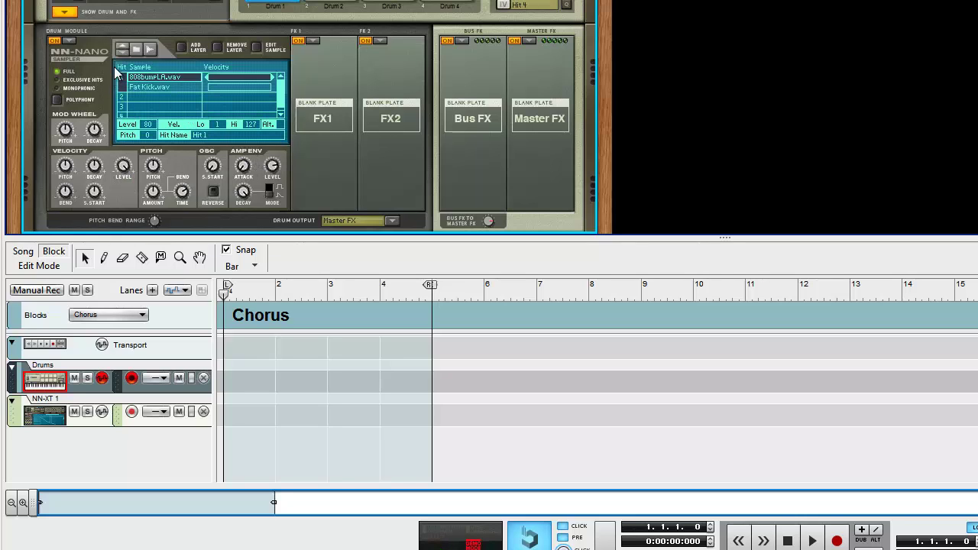
Compare hit 1's 808bumpLA.wav and Fat Kick.wav layers, then try out Drum 1's level and the NN-Nano velocity-to-level amount
{"action": "left_click", "coordinate": [151, 91]}
{"action": "left_click", "coordinate": [153, 80]}
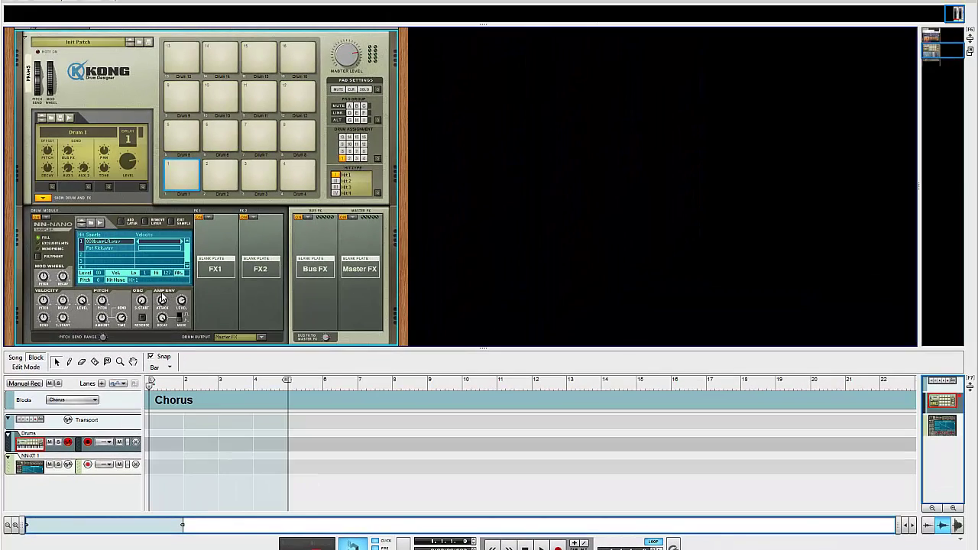
{"action": "left_click", "coordinate": [104, 249]}
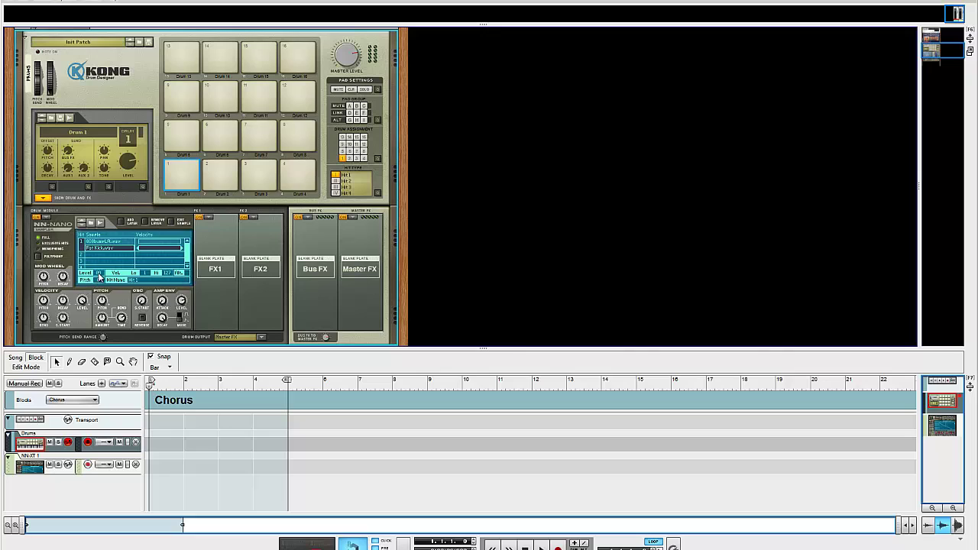
{"action": "mouse_move", "coordinate": [353, 58]}
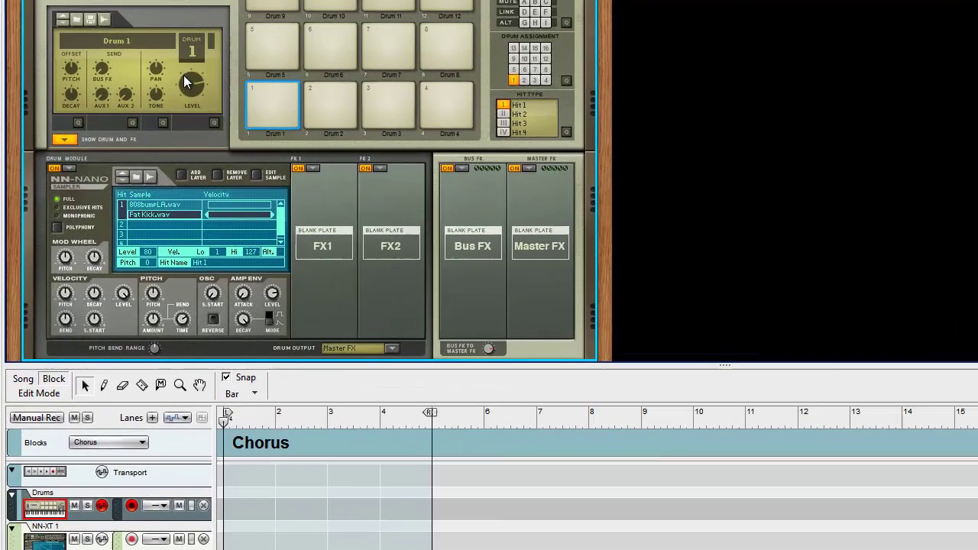
{"action": "mouse_move", "coordinate": [122, 162]}
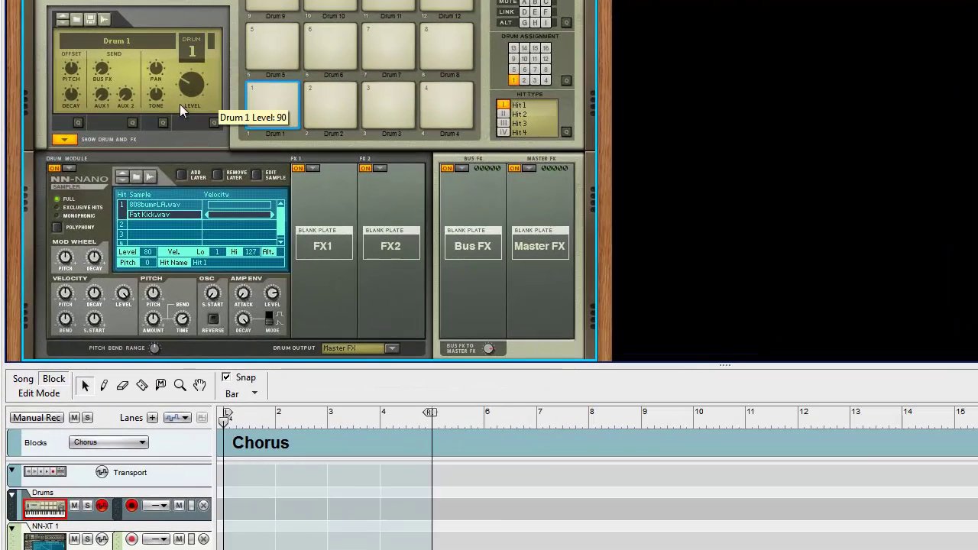
{"action": "left_click_drag", "start_coordinate": [182, 86], "coordinate": [181, 82]}
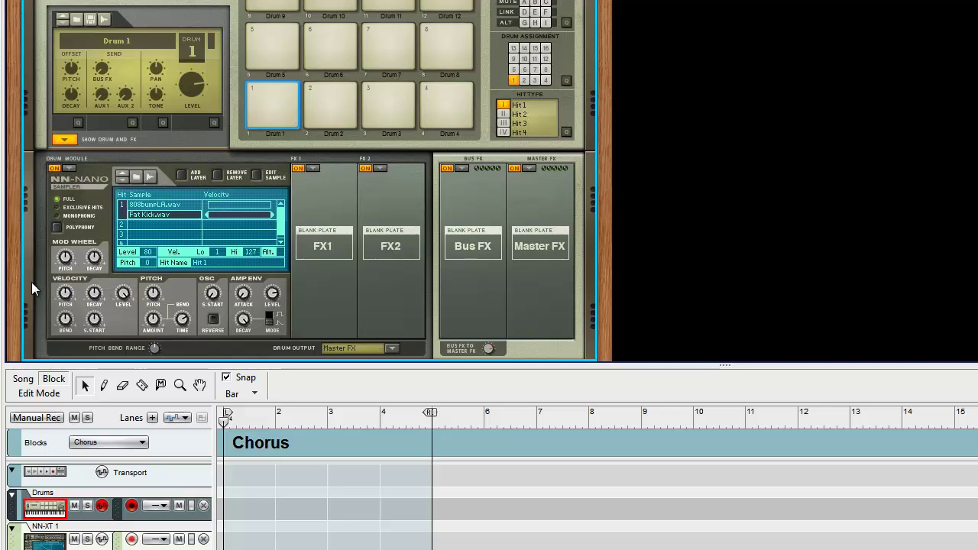
{"action": "mouse_move", "coordinate": [122, 294]}
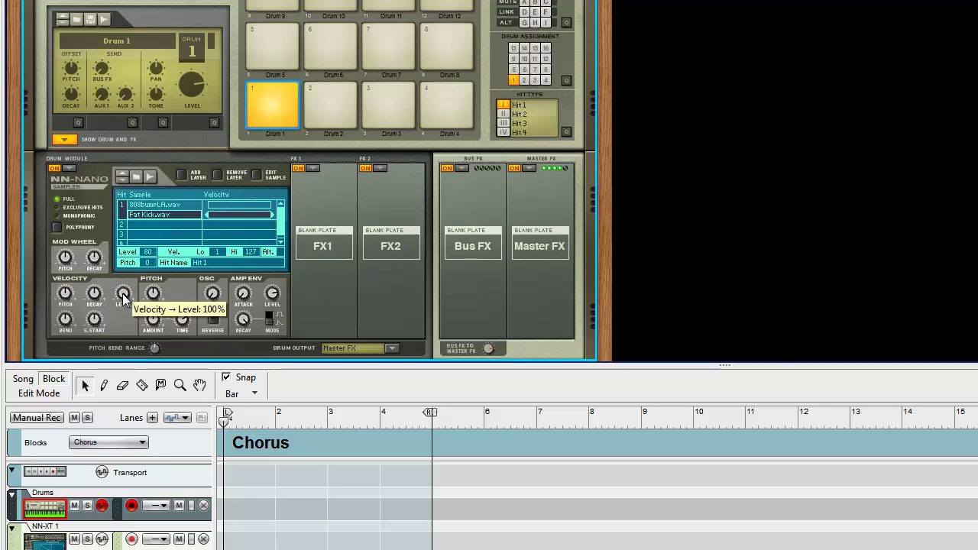
{"action": "left_click_drag", "start_coordinate": [123, 298], "coordinate": [99, 259]}
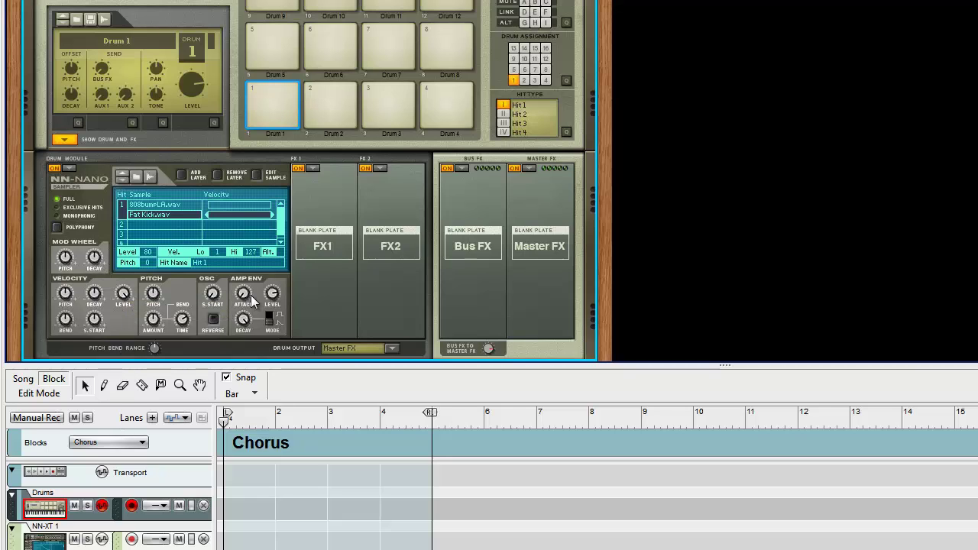
Try the NN-Nano amp envelope level, sound pad 1 and sweep Drum 1's level down and back up
{"action": "left_click_drag", "start_coordinate": [276, 298], "coordinate": [274, 344]}
{"action": "left_click", "coordinate": [262, 97]}
{"action": "left_click_drag", "start_coordinate": [192, 91], "coordinate": [208, 174]}
{"action": "left_click_drag", "start_coordinate": [194, 120], "coordinate": [174, 35]}
{"action": "left_click_drag", "start_coordinate": [183, 85], "coordinate": [183, 91]}
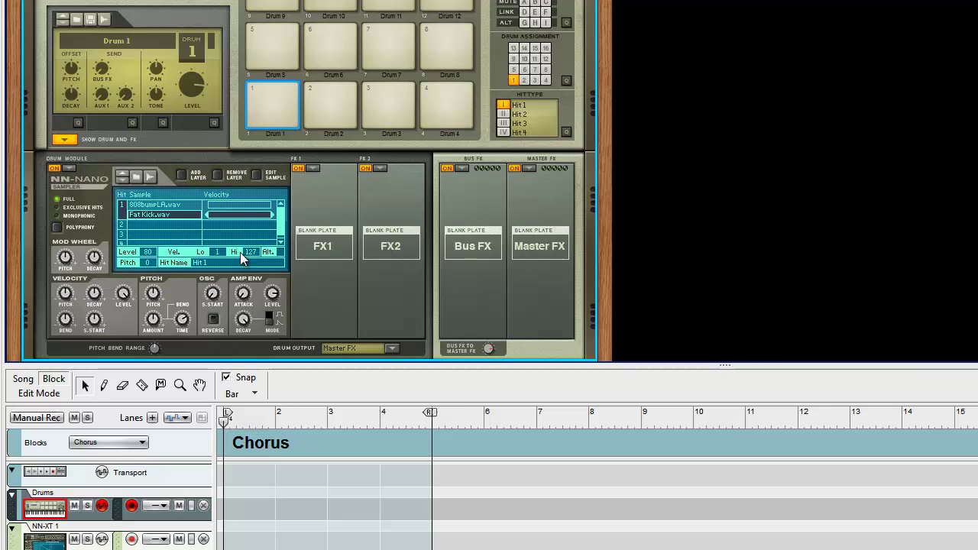
Set the 808bumpLA.wav layer's level to 105 and the Fat Kick.wav layer's level to 96 in hit 1
{"action": "left_click", "coordinate": [163, 204]}
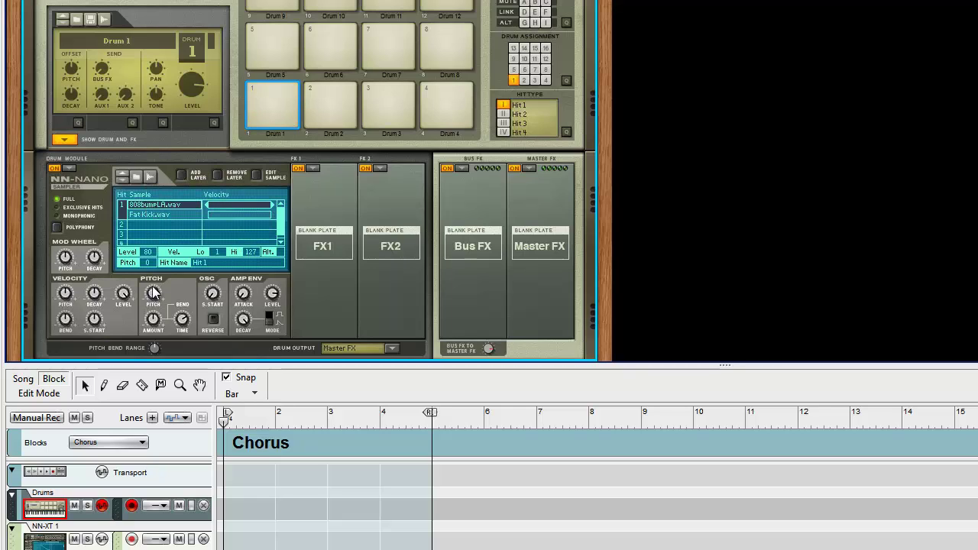
{"action": "left_click_drag", "start_coordinate": [147, 252], "coordinate": [150, 269]}
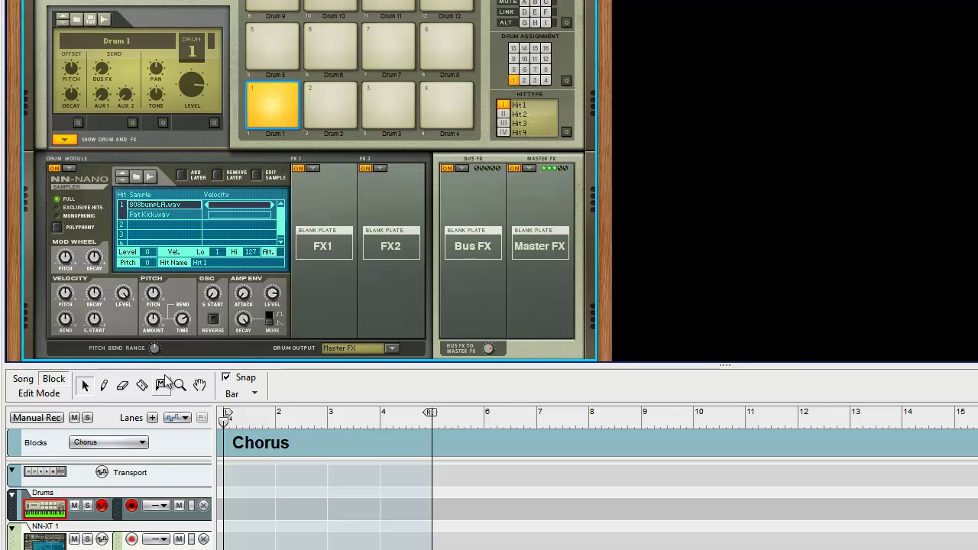
{"action": "left_click", "coordinate": [153, 215]}
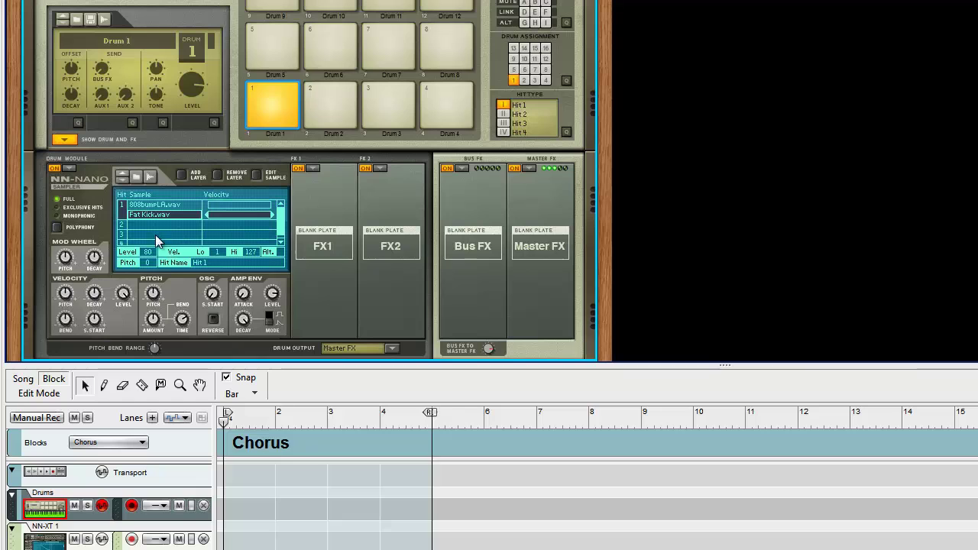
{"action": "left_click", "coordinate": [150, 205]}
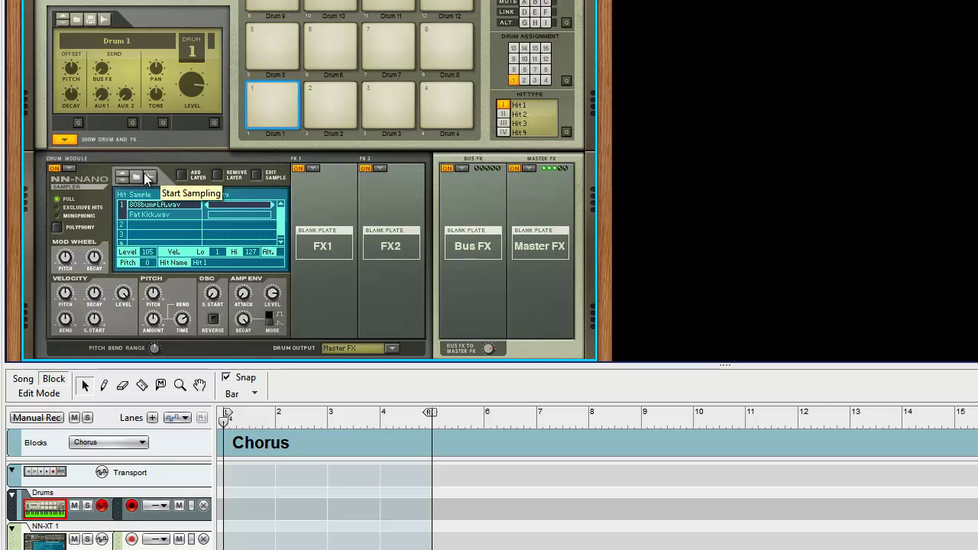
{"action": "left_click", "coordinate": [158, 216]}
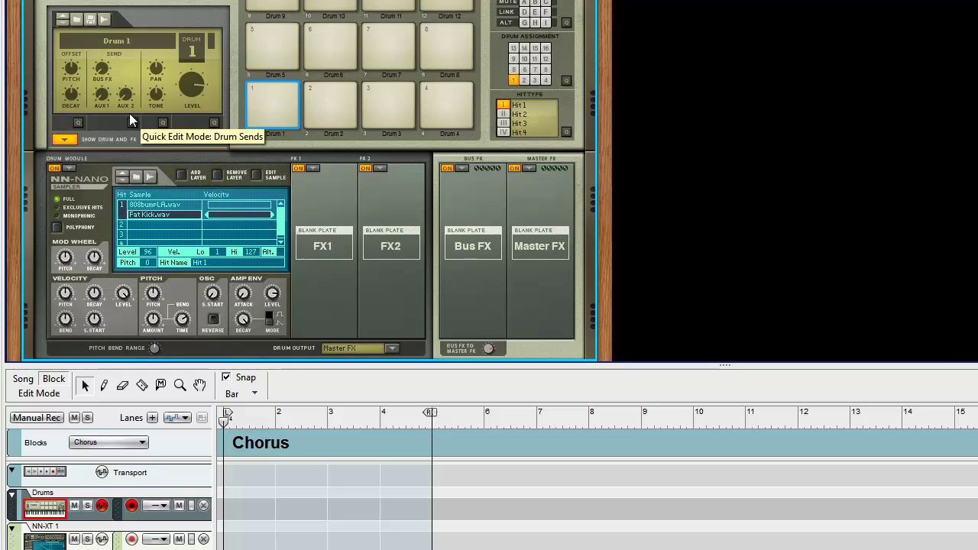
Select pad 2 and add an NN-Nano sampler as its drum module
{"action": "left_click", "coordinate": [334, 99]}
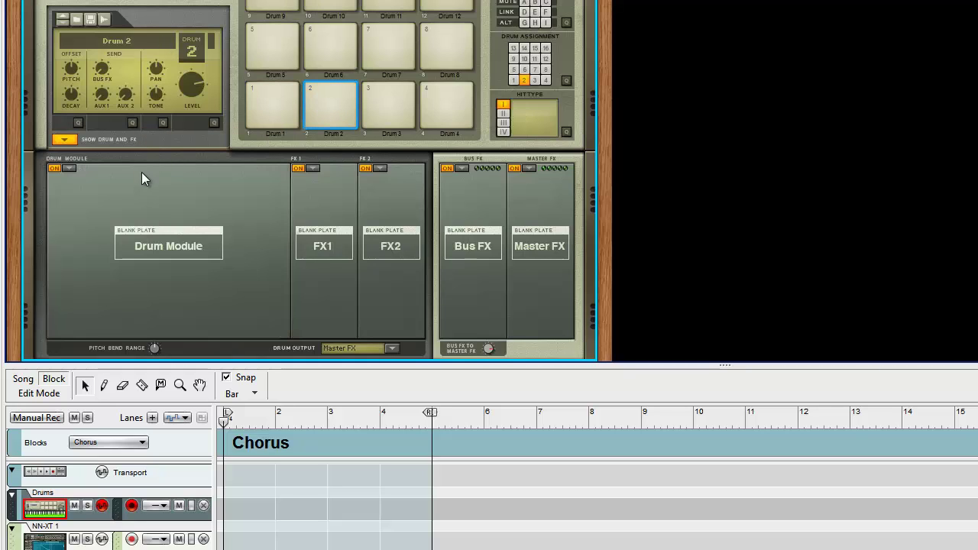
{"action": "left_click", "coordinate": [69, 168]}
{"action": "left_click", "coordinate": [97, 201]}
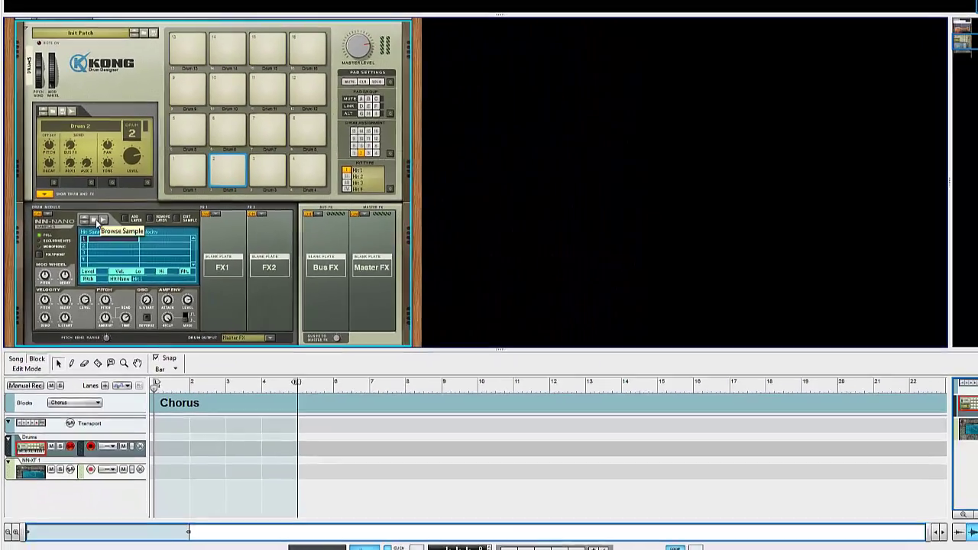
Load 808 snare.wav from the Snare folder in Drum Samples into hit 1 of pad 2's sampler
{"action": "left_click", "coordinate": [98, 222]}
{"action": "left_click", "coordinate": [579, 188]}
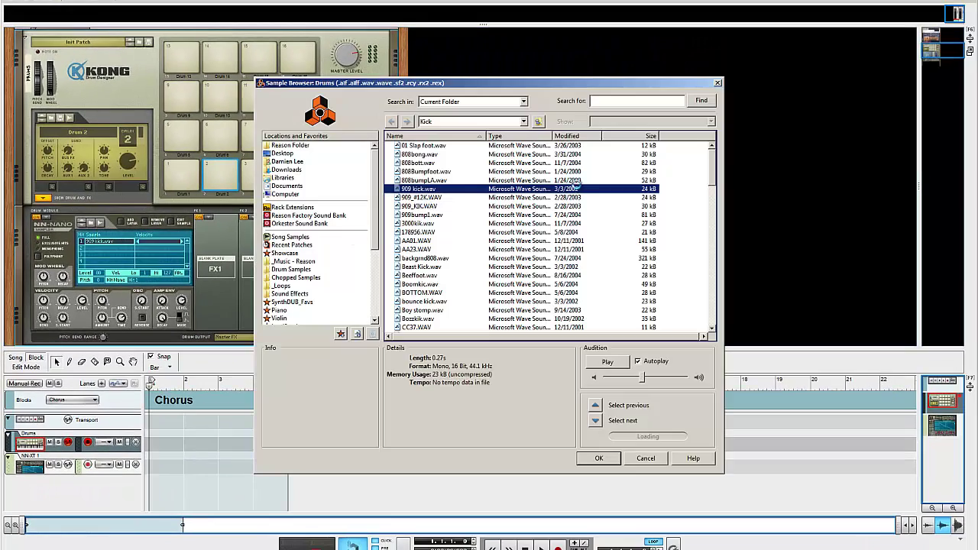
{"action": "key", "text": "BackSpace"}
{"action": "double_click", "coordinate": [404, 318]}
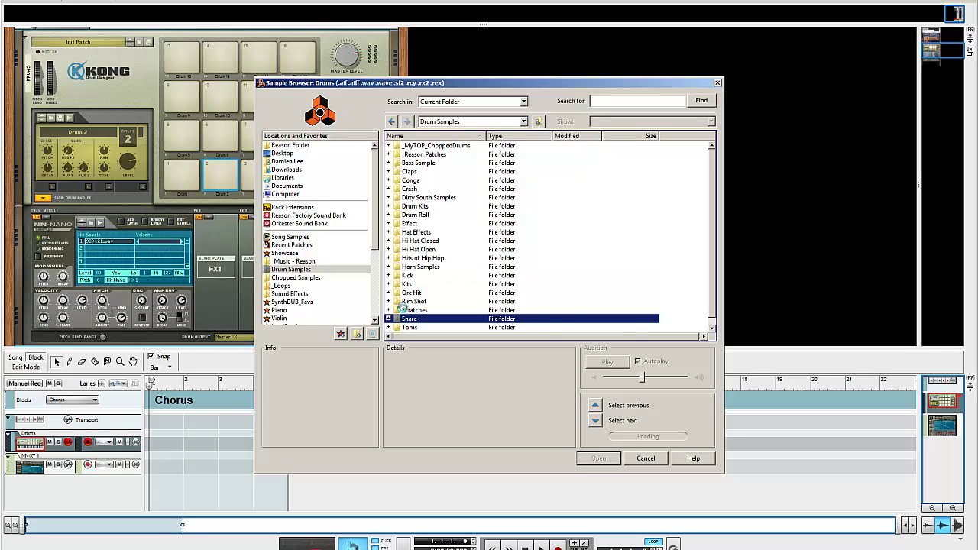
{"action": "double_click", "coordinate": [398, 289]}
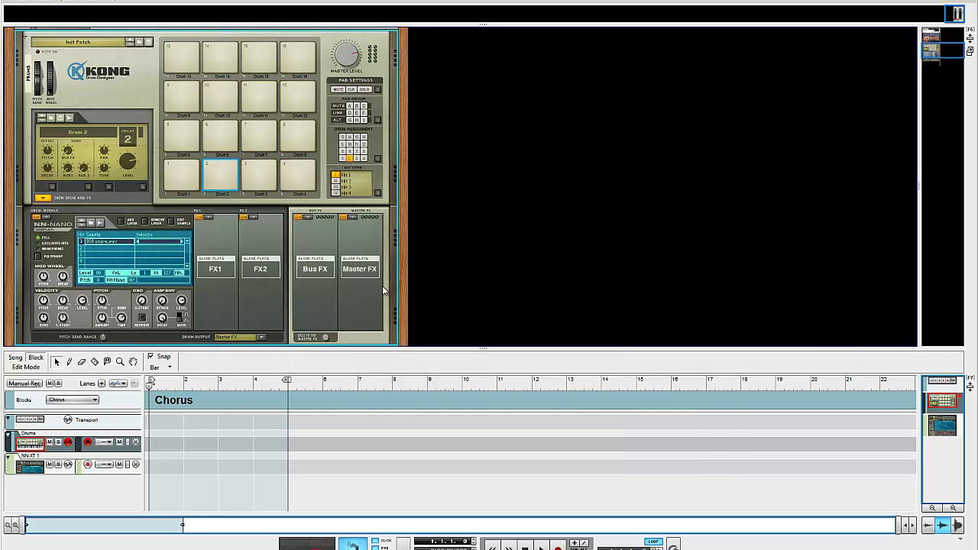
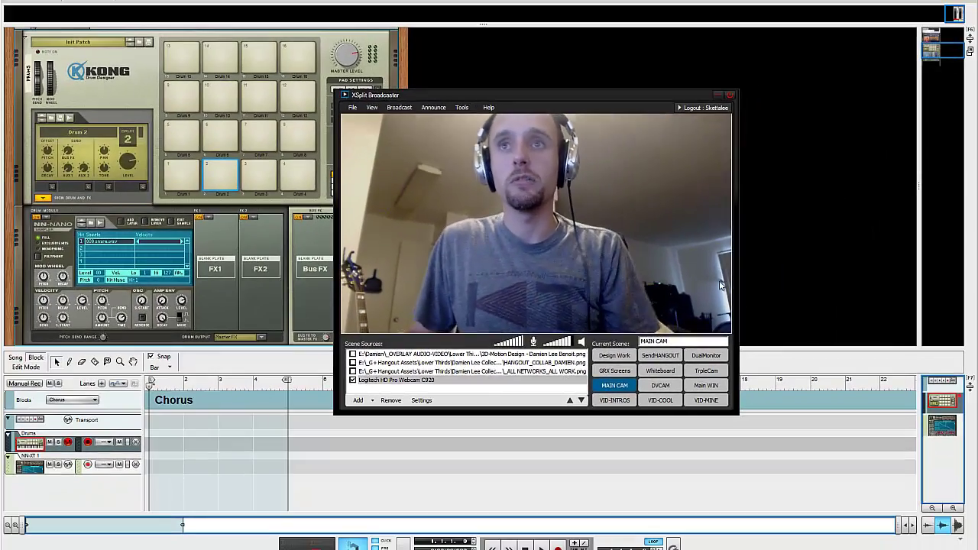
Return to the Reason rack, sound pad 2 and add a second layer to its hit 1
{"action": "left_click", "coordinate": [810, 197]}
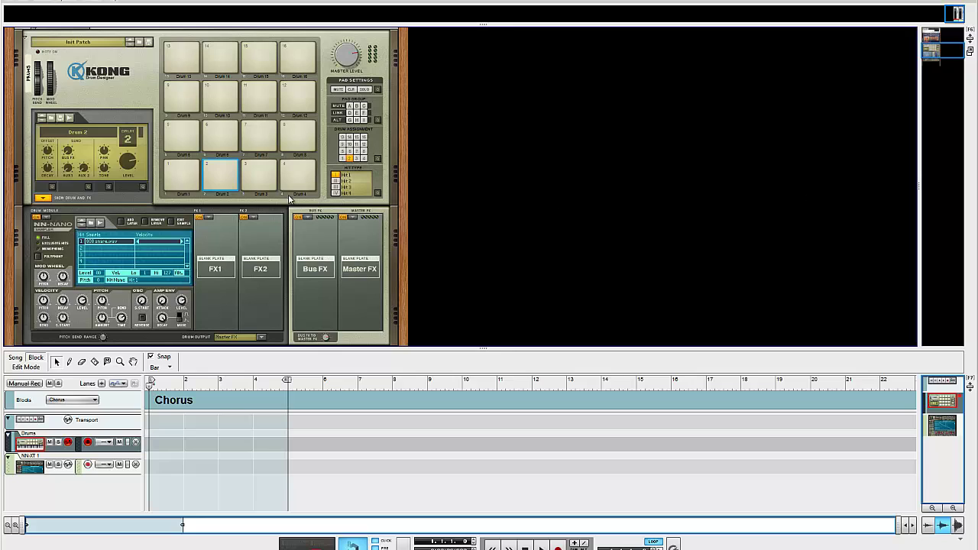
{"action": "left_click", "coordinate": [233, 181]}
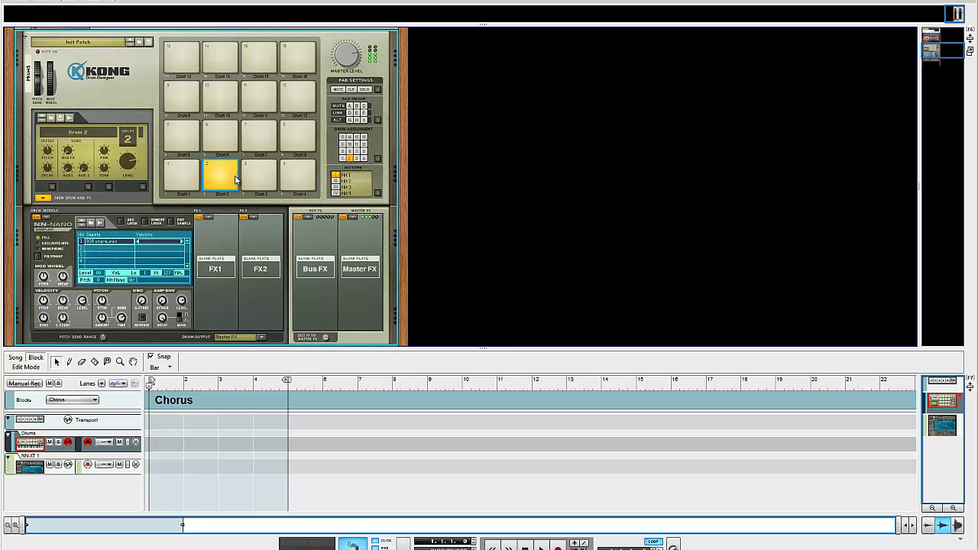
{"action": "left_click", "coordinate": [122, 222]}
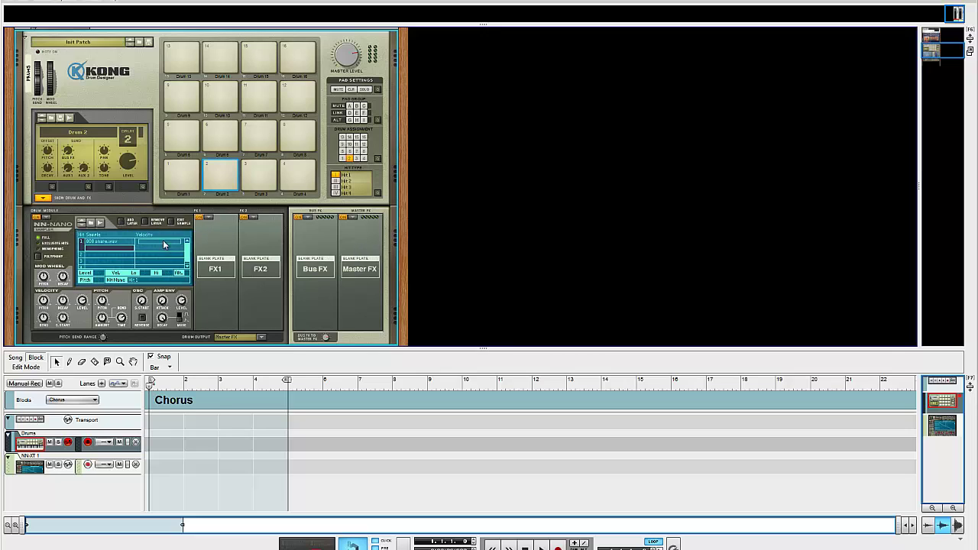
Record a short sample into the second layer of pad 2's hit 1, then record a replacement take over it
{"action": "left_click", "coordinate": [184, 222]}
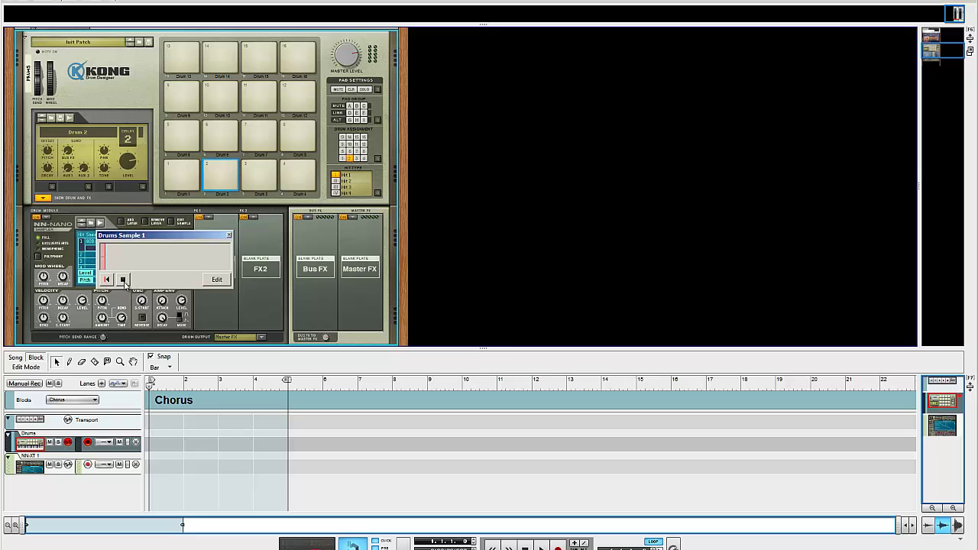
{"action": "left_click", "coordinate": [123, 280]}
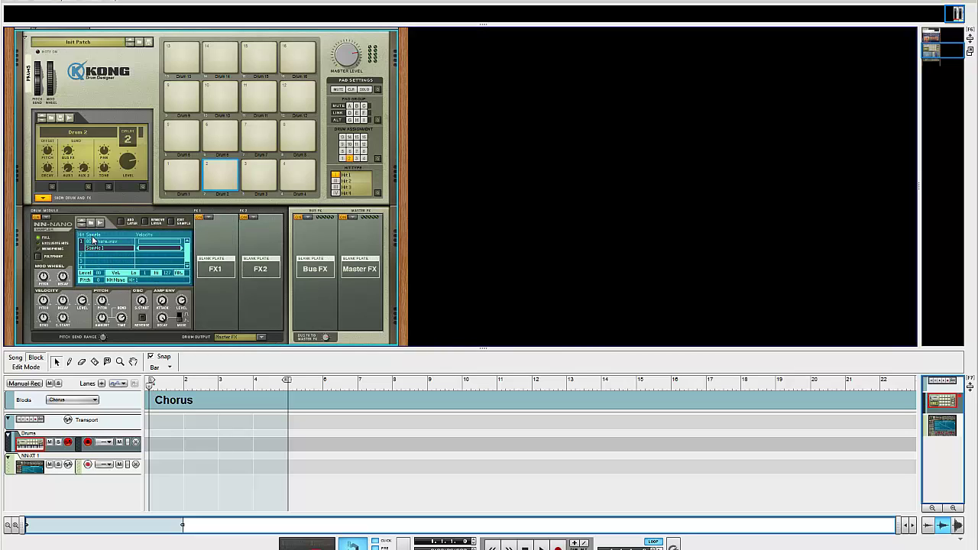
{"action": "left_click", "coordinate": [100, 222]}
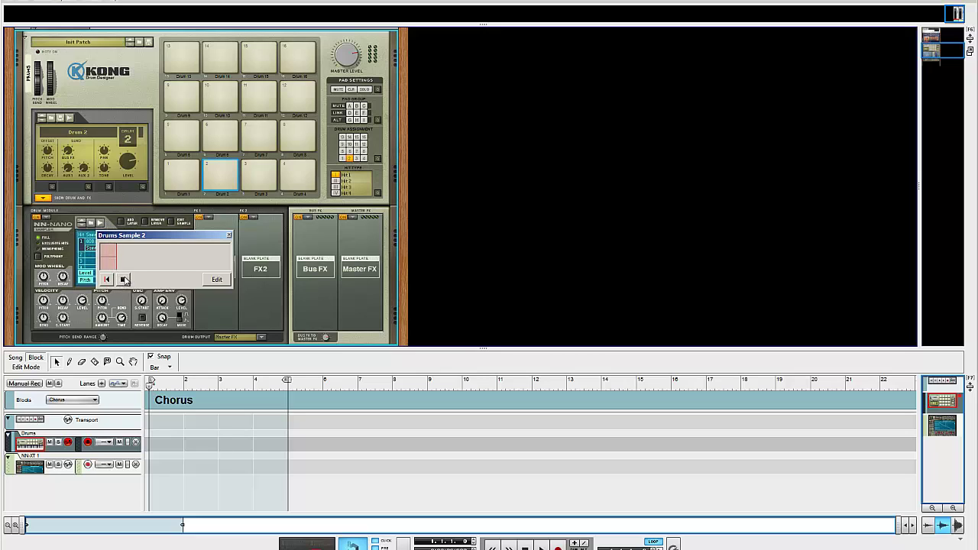
{"action": "left_click", "coordinate": [122, 279]}
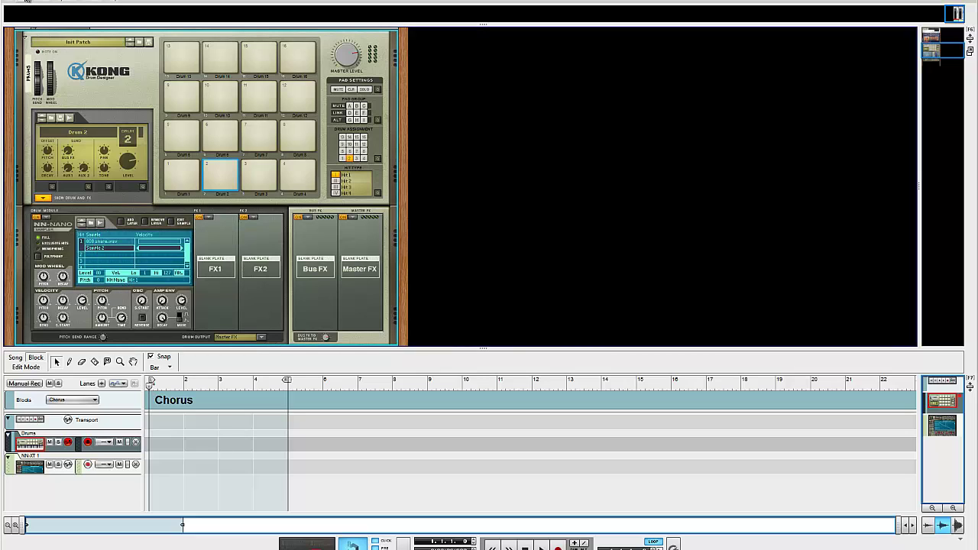
In the audio preferences, try the ASIO M-Audio USB ASIO driver, then set the audio card driver to ASIO ASIO4ALL v2
{"action": "left_click", "coordinate": [23, 2]}
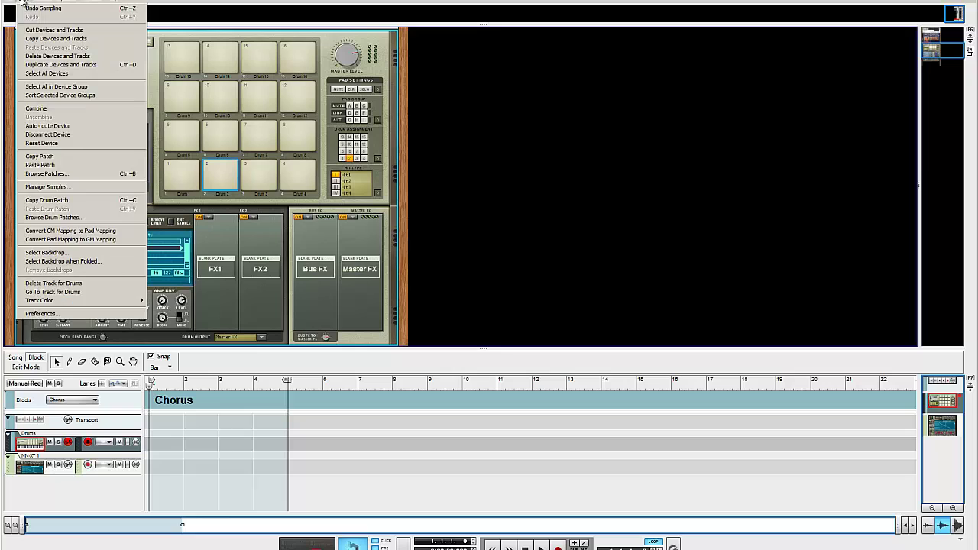
{"action": "left_click", "coordinate": [73, 314]}
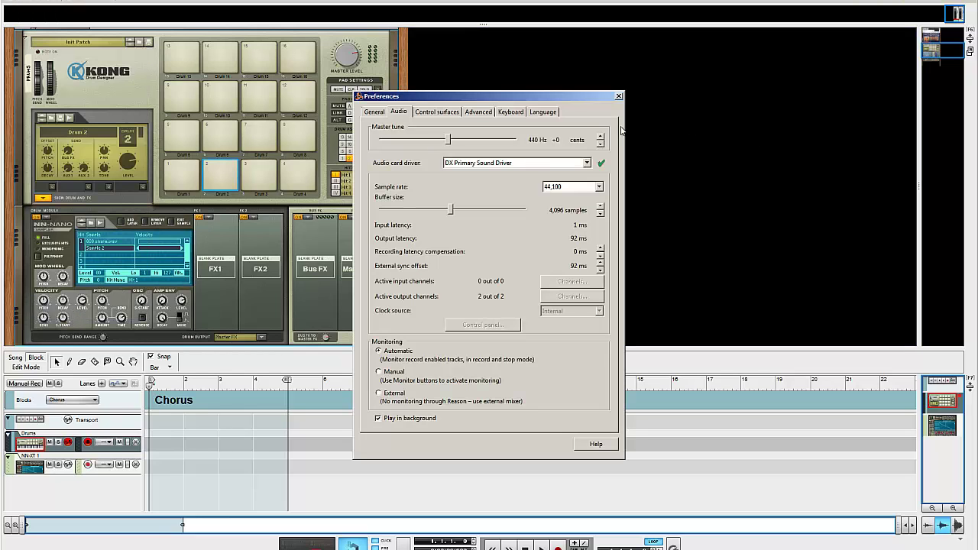
{"action": "left_click", "coordinate": [532, 163]}
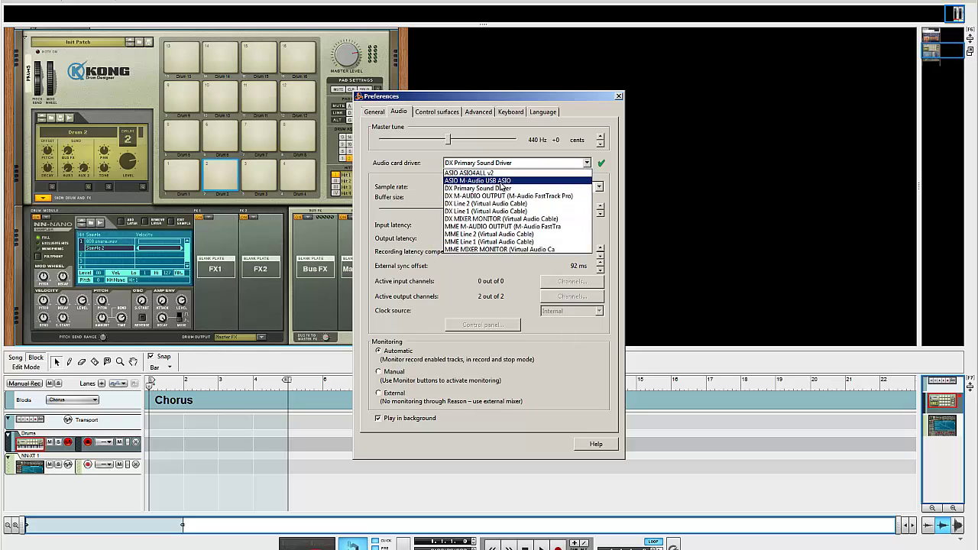
{"action": "left_click", "coordinate": [502, 180]}
{"action": "left_click", "coordinate": [597, 308]}
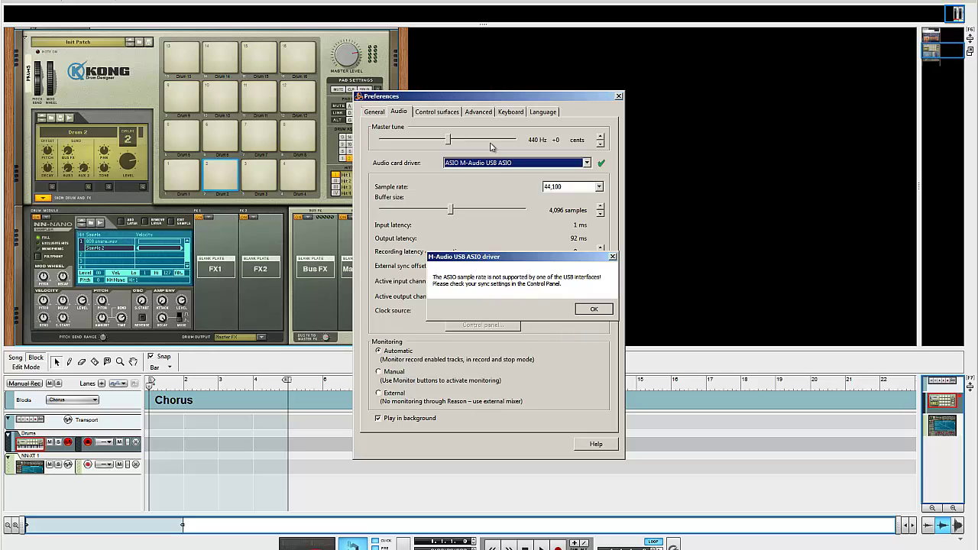
{"action": "left_click", "coordinate": [496, 165]}
{"action": "left_click", "coordinate": [497, 180]}
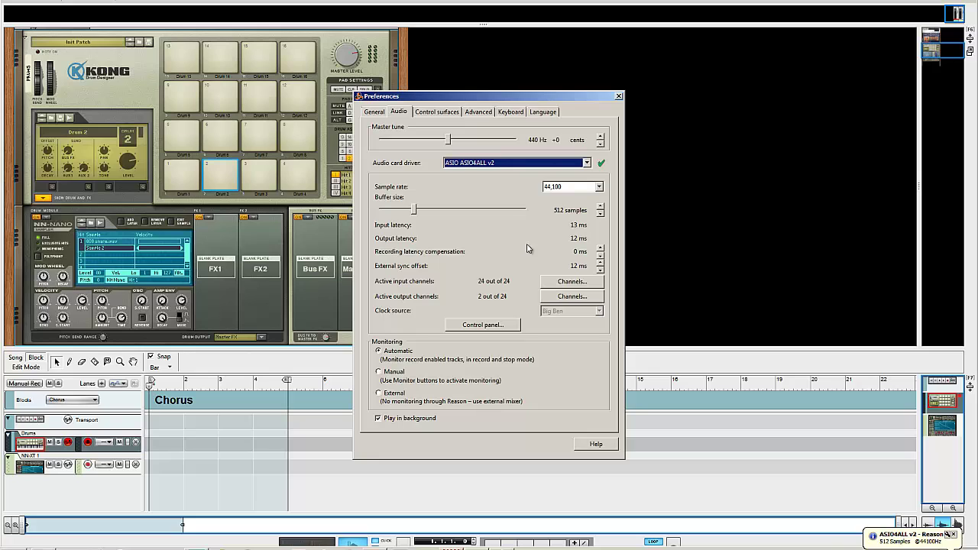
Open the ASIO4ALL settings, make M-Audio FastTrack Pro the active device and show the advanced options
{"action": "left_click", "coordinate": [958, 524]}
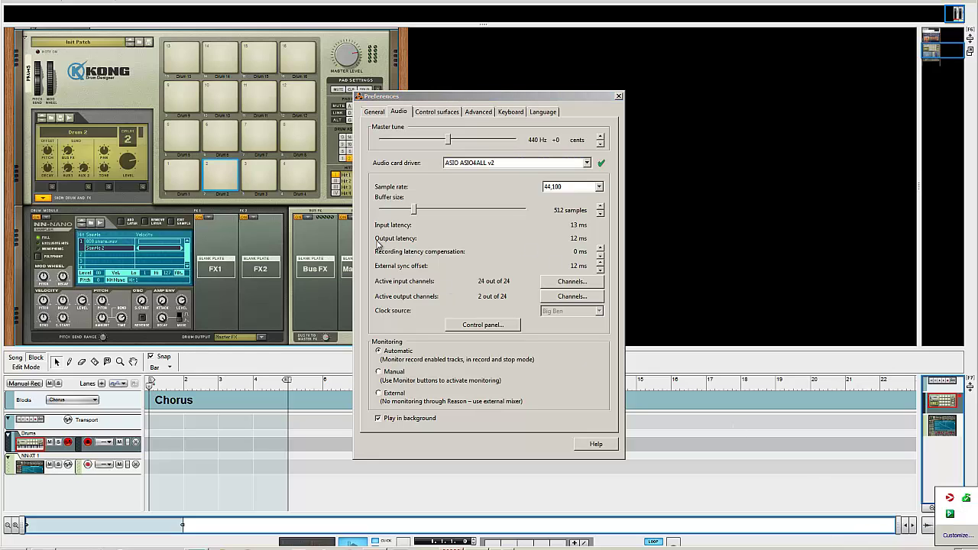
{"action": "left_click", "coordinate": [950, 516]}
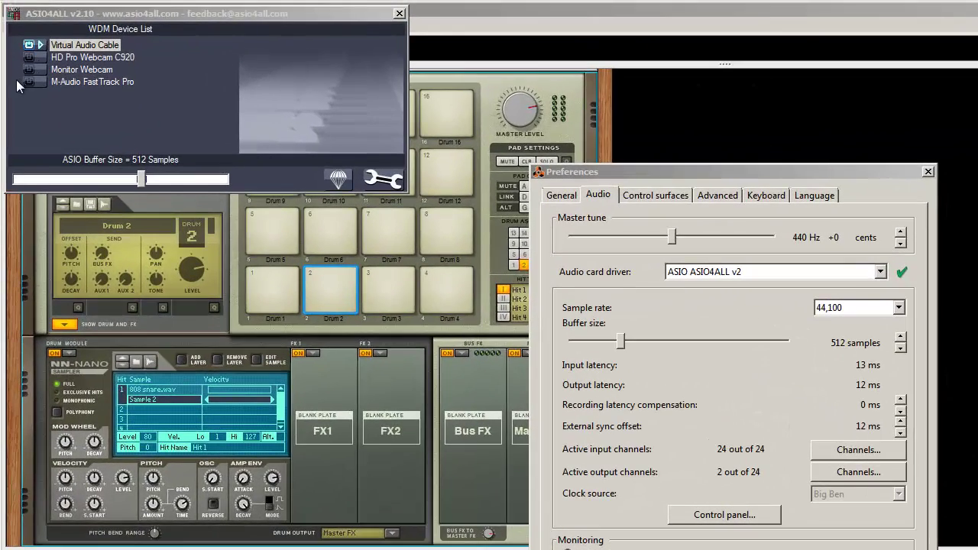
{"action": "left_click", "coordinate": [29, 81]}
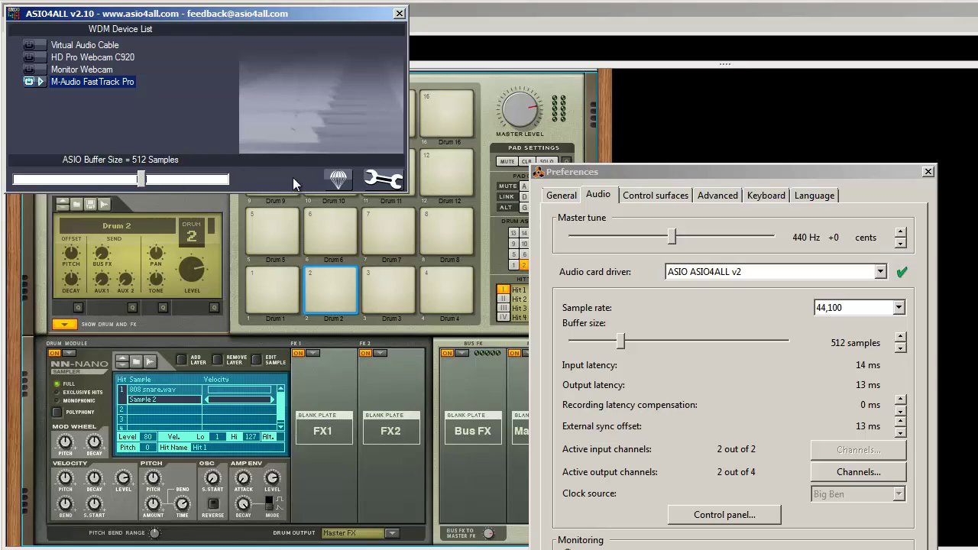
{"action": "left_click", "coordinate": [382, 178]}
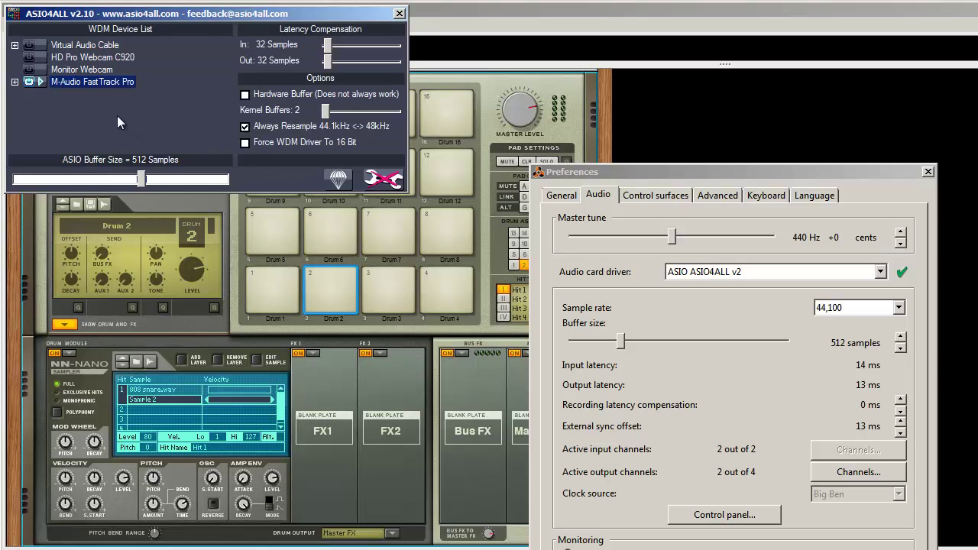
Expand M-Audio FastTrack Pro in the ASIO4ALL settings, enable Force WDM Driver To 16 Bit and close the settings
{"action": "left_click", "coordinate": [14, 81]}
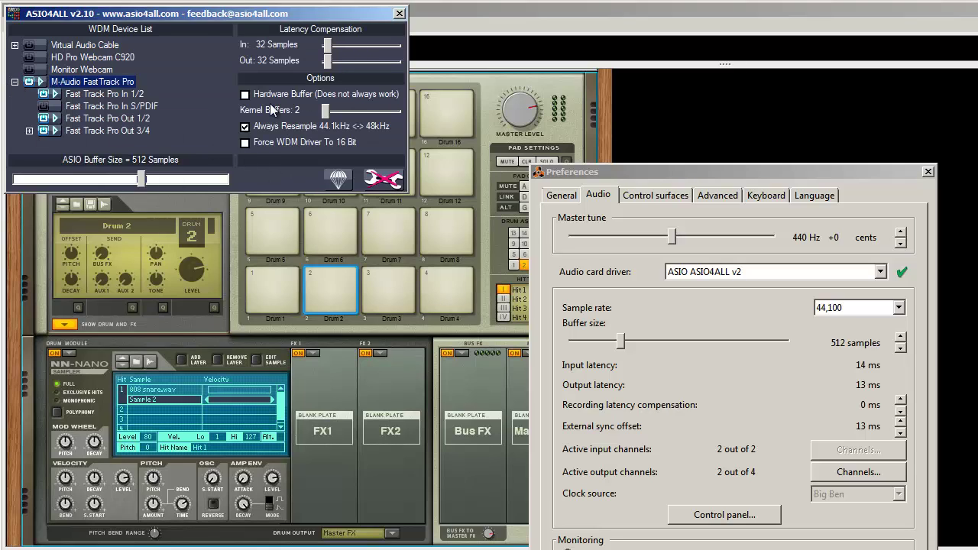
{"action": "left_click", "coordinate": [245, 142]}
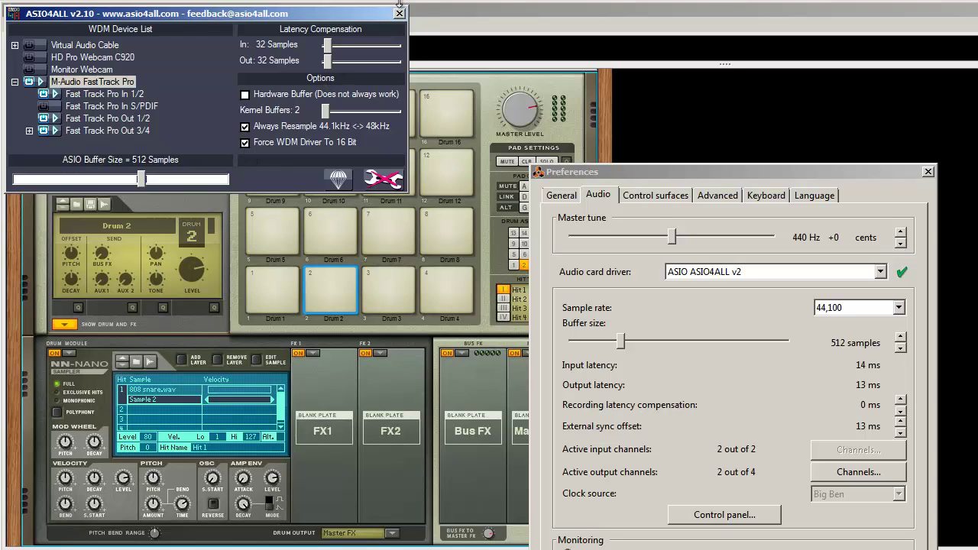
{"action": "left_click", "coordinate": [399, 13]}
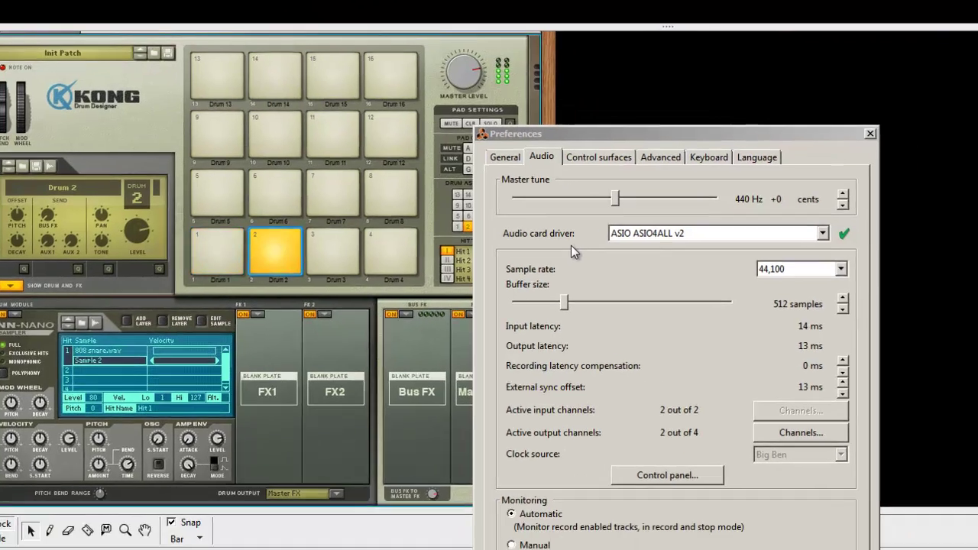
Try DX M-AUDIO OUTPUT, DX Line 2, DX MIXER MONITOR and MME M-AUDIO OUTPUT in turn as the audio card driver
{"action": "left_click", "coordinate": [691, 235]}
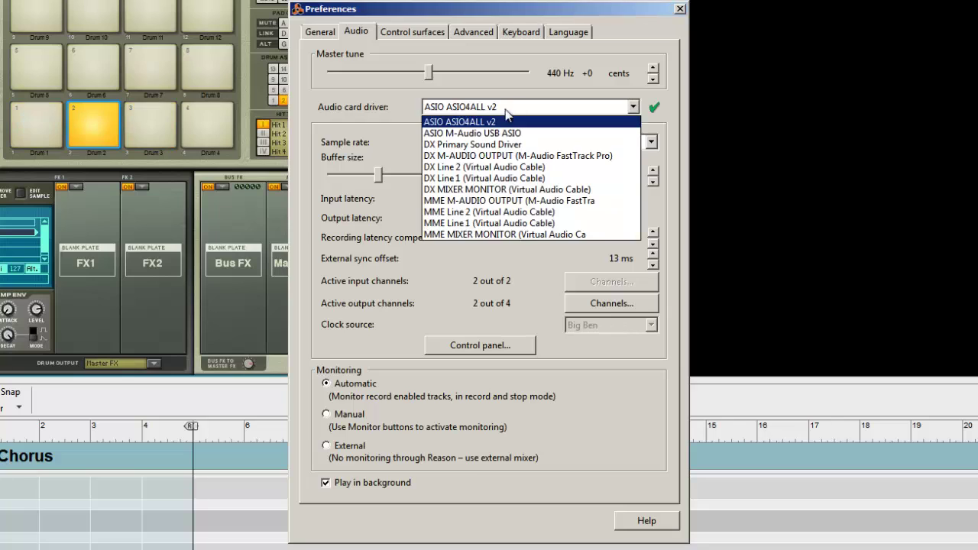
{"action": "left_click", "coordinate": [502, 155]}
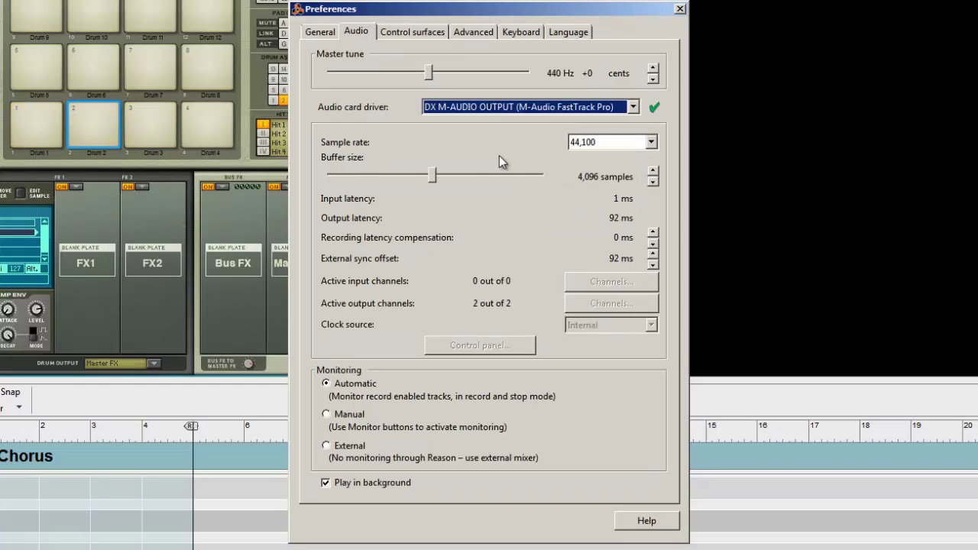
{"action": "left_click", "coordinate": [616, 107]}
{"action": "left_click", "coordinate": [566, 162]}
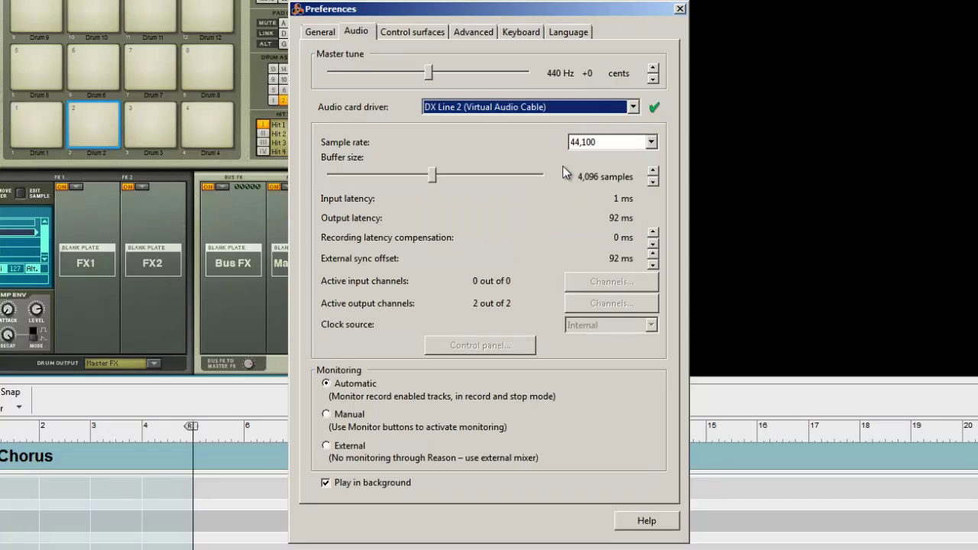
{"action": "left_click", "coordinate": [566, 108]}
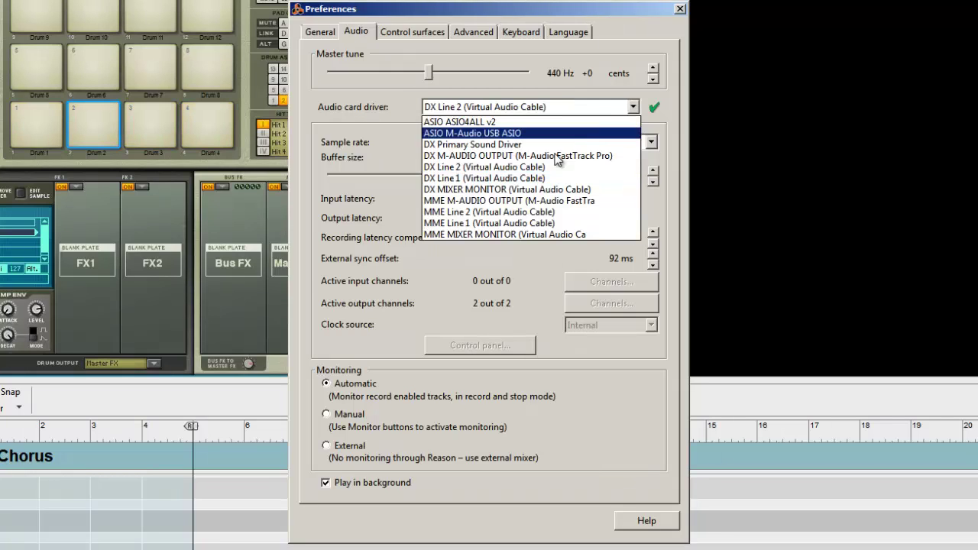
{"action": "left_click", "coordinate": [550, 189]}
{"action": "left_click", "coordinate": [558, 107]}
{"action": "left_click", "coordinate": [562, 200]}
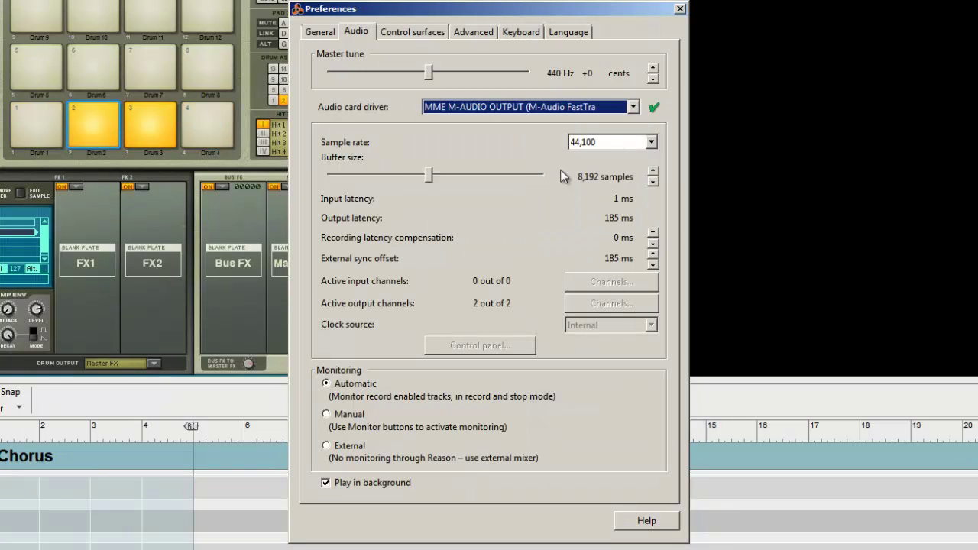
{"action": "left_click", "coordinate": [555, 108]}
{"action": "left_click", "coordinate": [233, 92]}
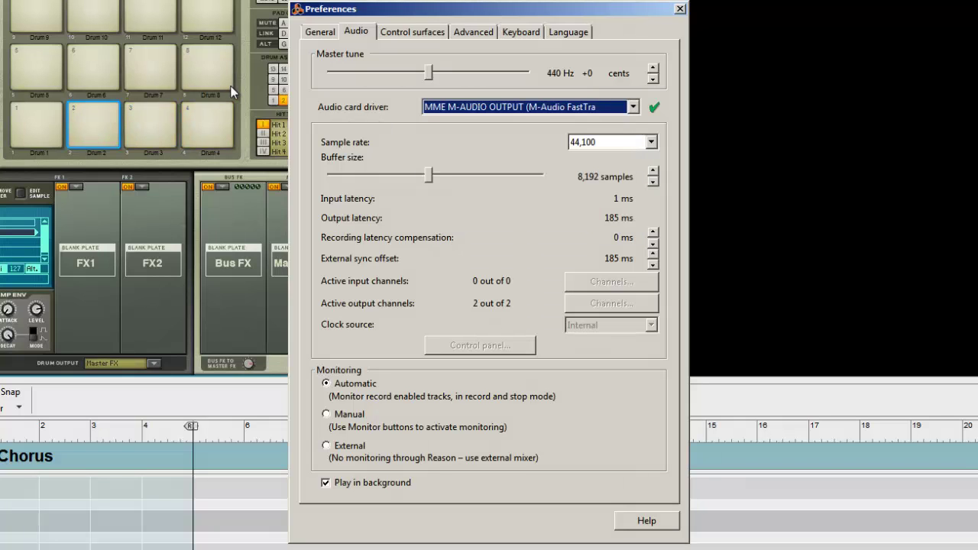
Try MME Line 1 and MME MIXER MONITOR as the audio card driver
{"action": "left_click", "coordinate": [482, 107]}
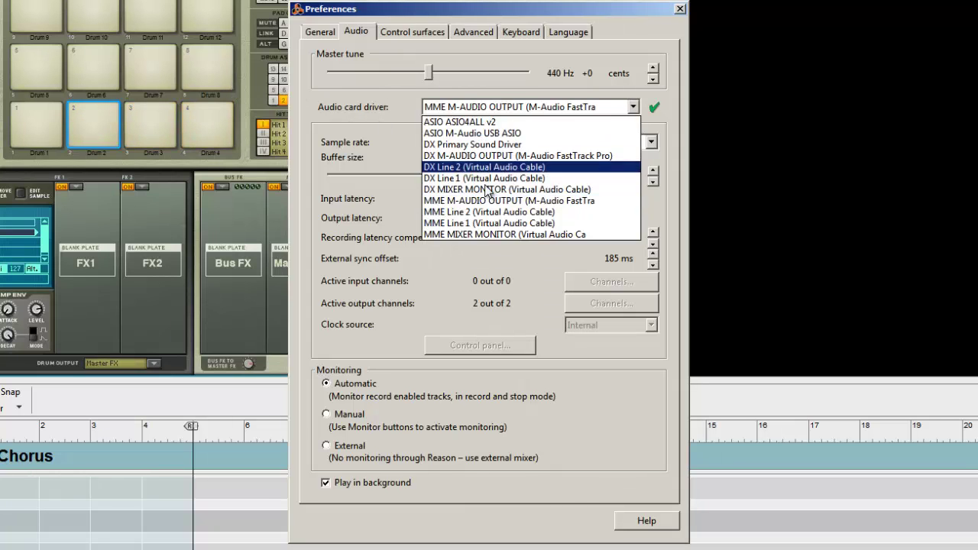
{"action": "left_click", "coordinate": [489, 223]}
{"action": "left_click", "coordinate": [491, 111]}
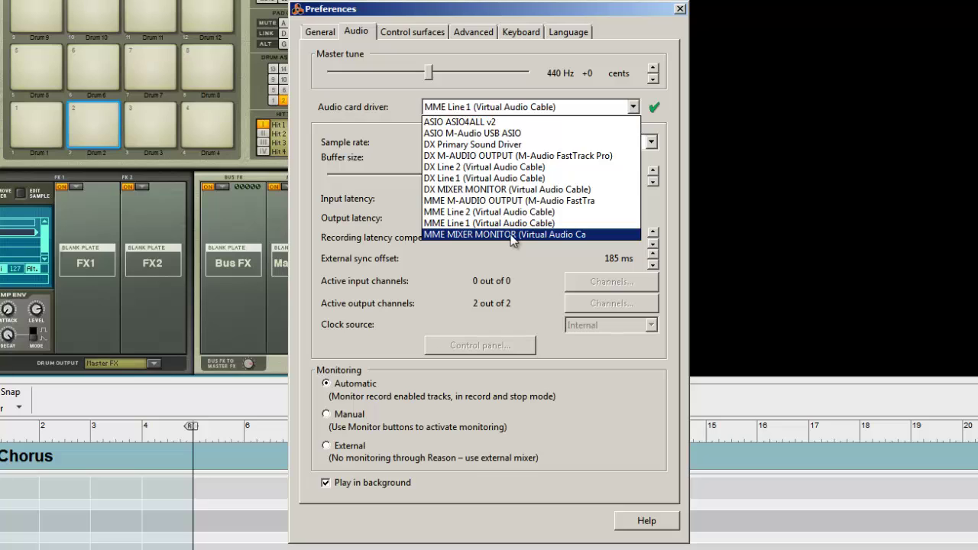
{"action": "left_click", "coordinate": [508, 235]}
{"action": "left_click", "coordinate": [503, 111]}
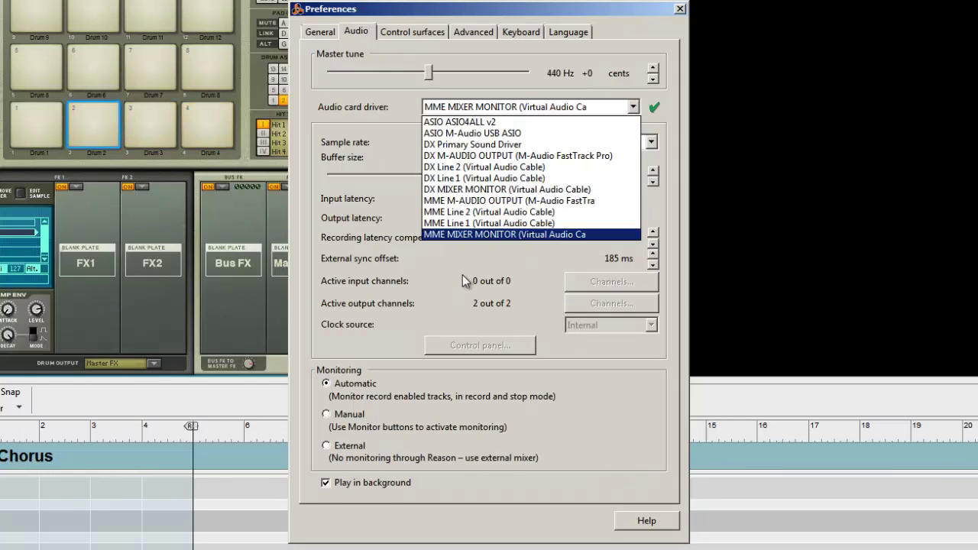
Try the ASIO M-Audio USB ASIO driver again, then set the audio card driver to DX Primary Sound Driver
{"action": "left_click", "coordinate": [500, 134]}
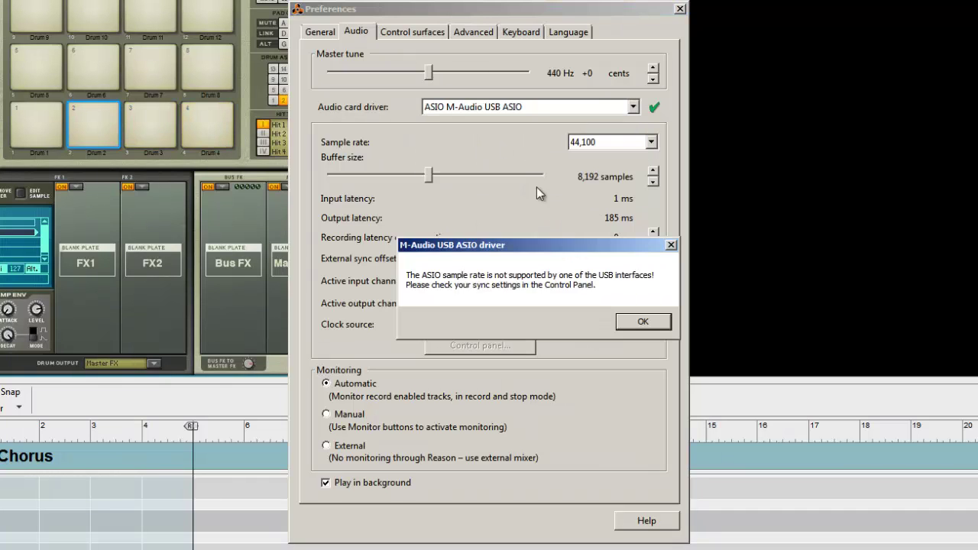
{"action": "key", "text": "Return"}
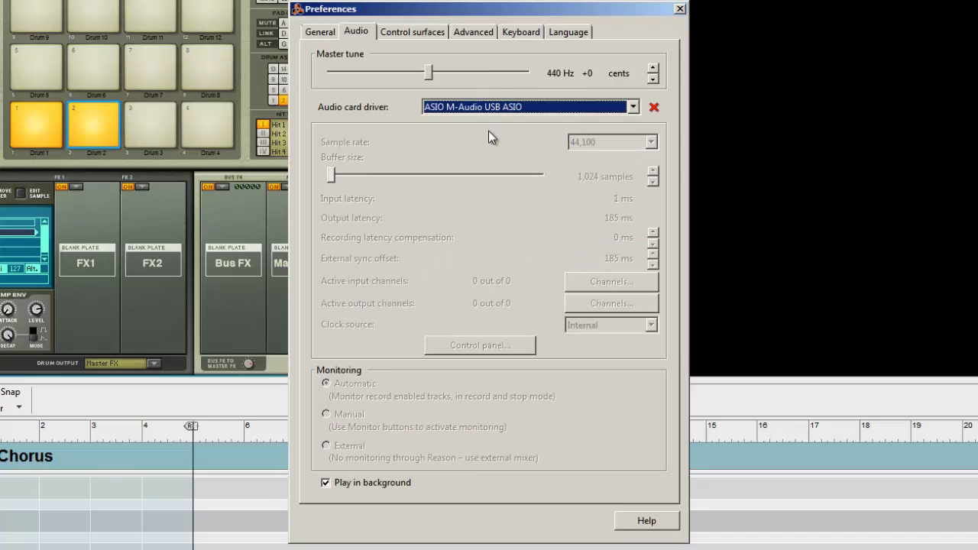
{"action": "left_click", "coordinate": [497, 114]}
{"action": "left_click", "coordinate": [492, 145]}
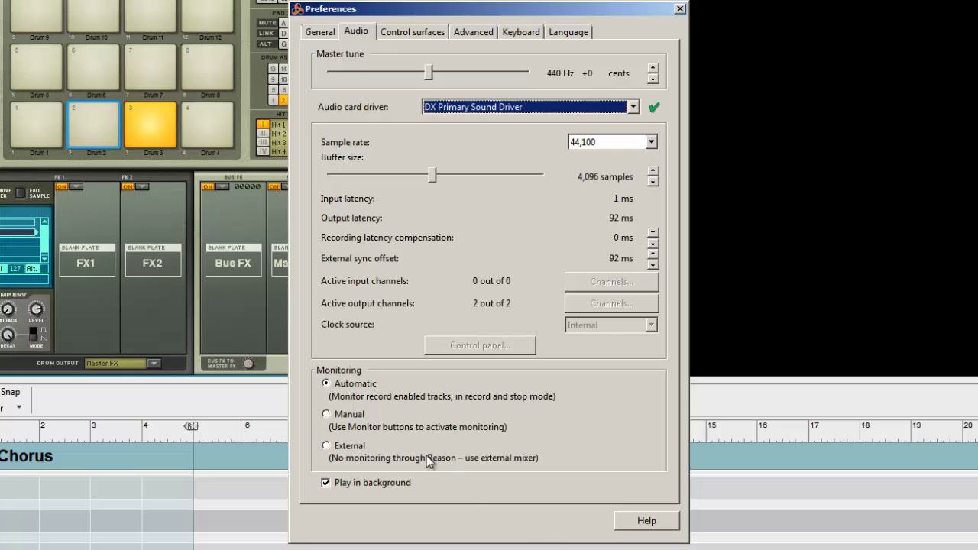
Add an M-Audio control surface with model <Other> ((MIDI Keyboard (No Controls))), detecting 2- USB Trigger Finger In [1] as its MIDI input
{"action": "left_click", "coordinate": [407, 32]}
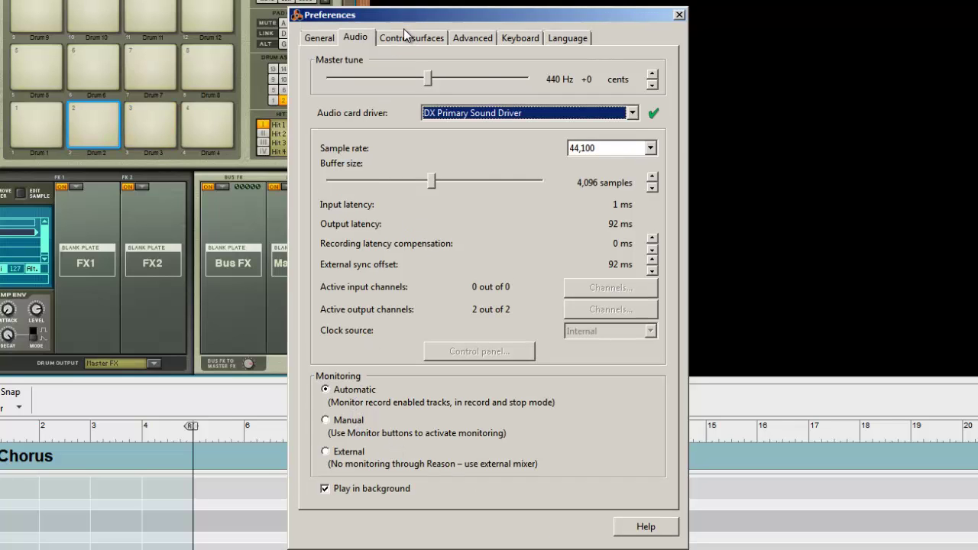
{"action": "left_click", "coordinate": [468, 36]}
{"action": "left_click", "coordinate": [424, 36]}
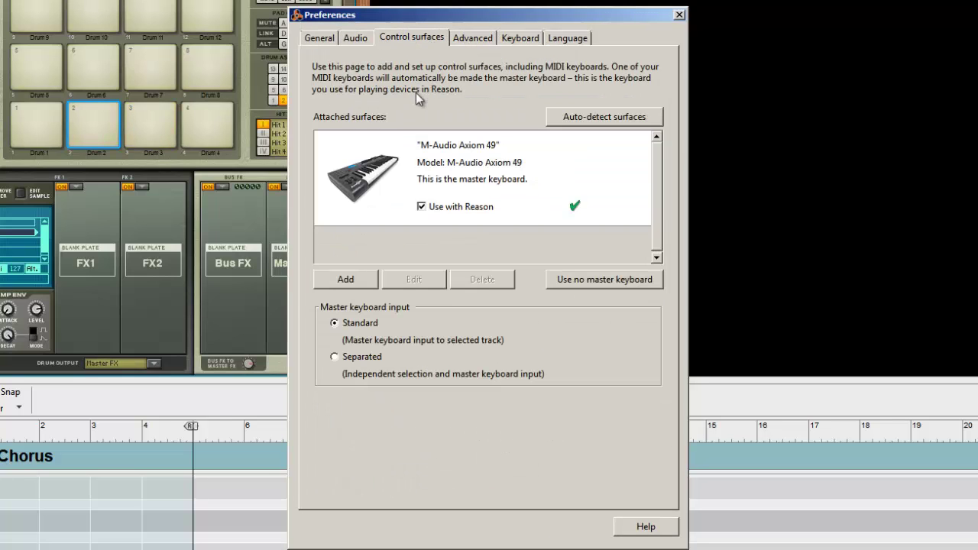
{"action": "left_click", "coordinate": [356, 280]}
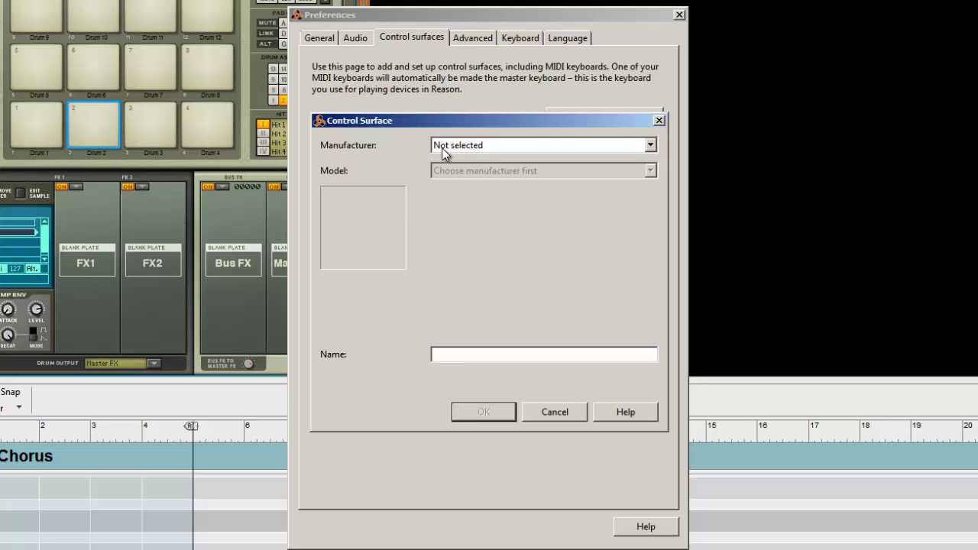
{"action": "left_click", "coordinate": [482, 146]}
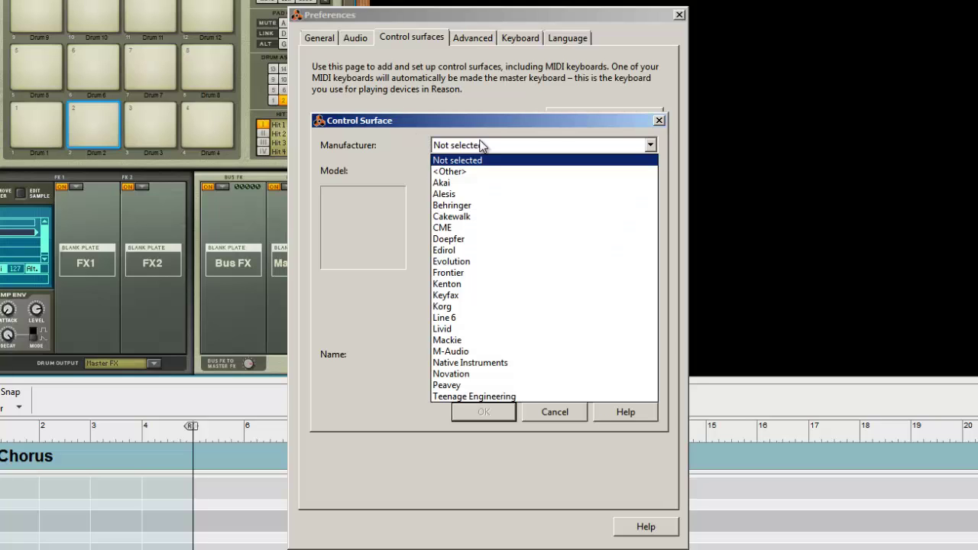
{"action": "left_click", "coordinate": [489, 351]}
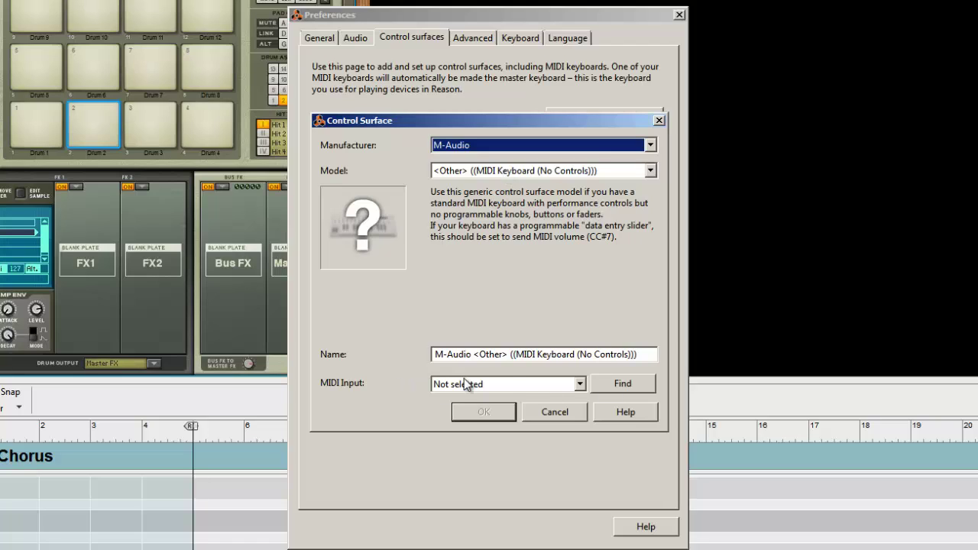
{"action": "left_click", "coordinate": [637, 392]}
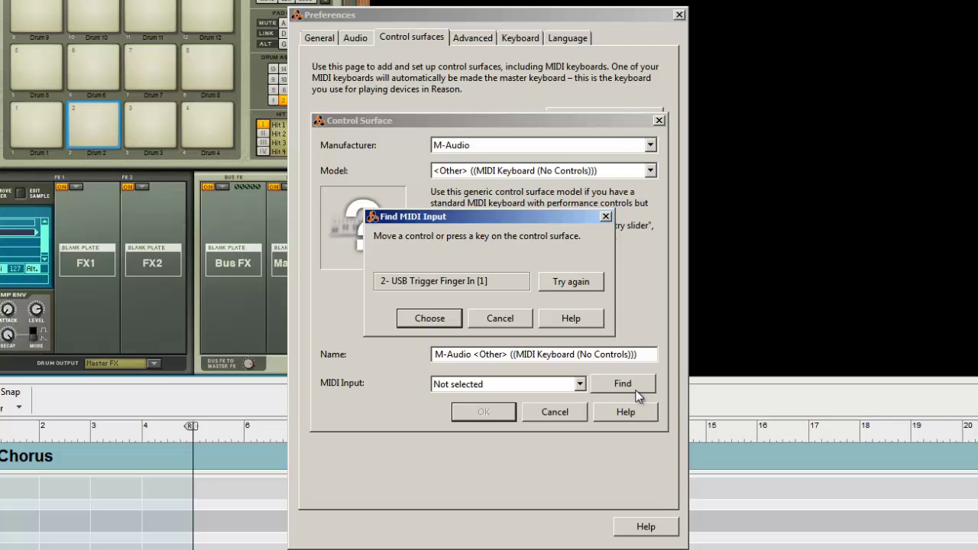
{"action": "left_click", "coordinate": [428, 318]}
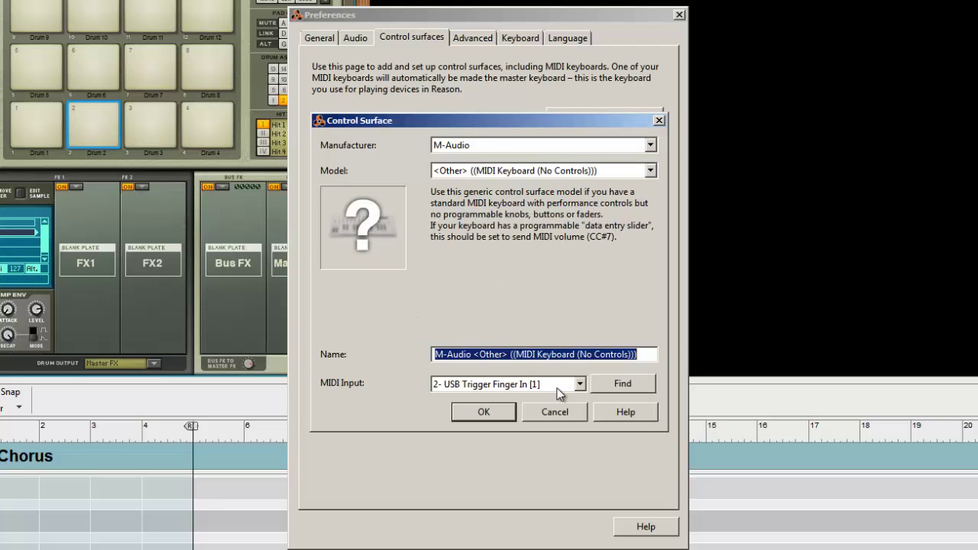
{"action": "left_click", "coordinate": [468, 412]}
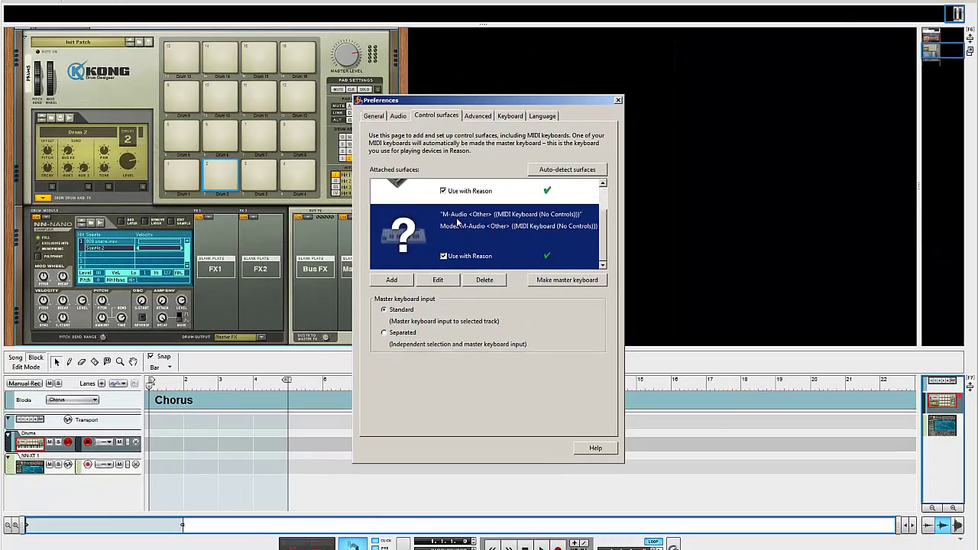
Look through the advanced, keyboard, language and general preferences, then close the preferences
{"action": "left_click", "coordinate": [497, 121]}
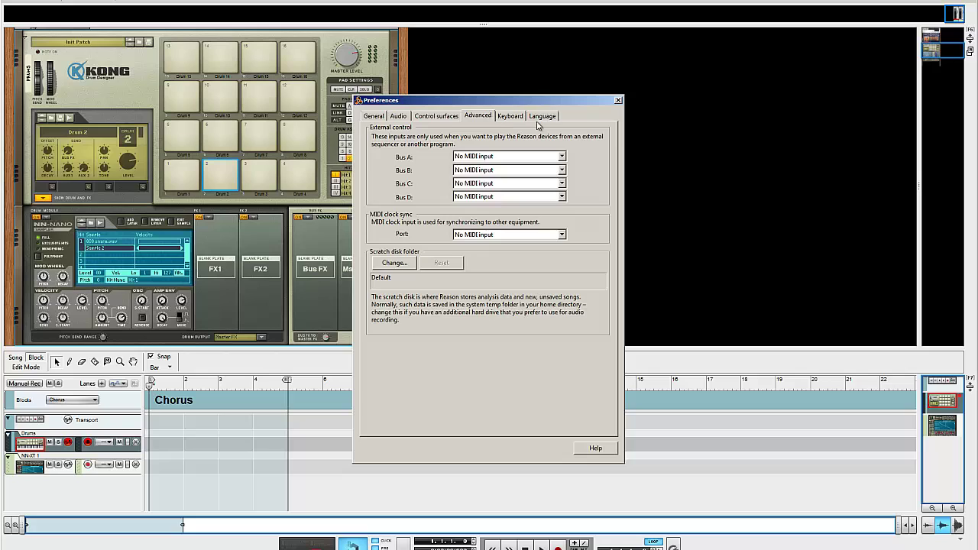
{"action": "left_click", "coordinate": [505, 116]}
{"action": "left_click", "coordinate": [543, 116]}
{"action": "left_click", "coordinate": [370, 116]}
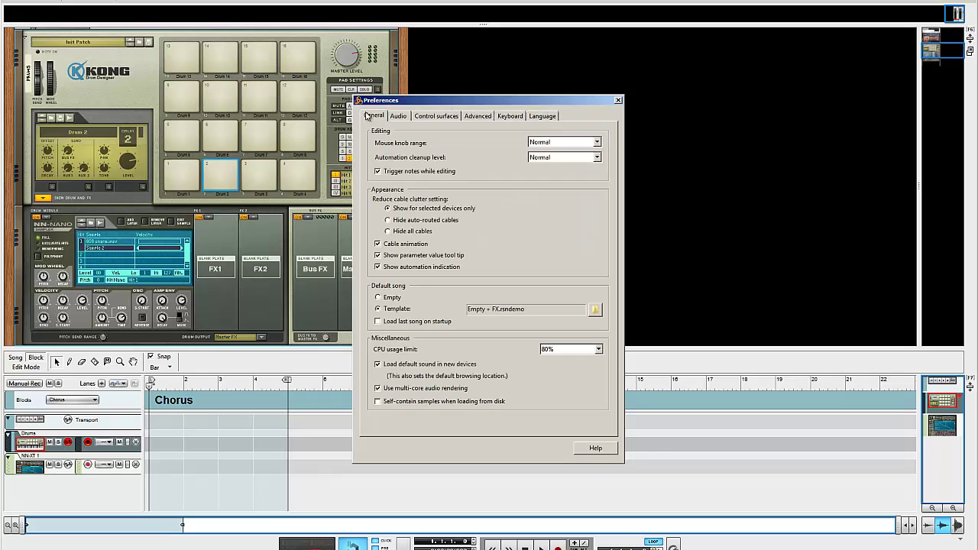
{"action": "left_click", "coordinate": [619, 100]}
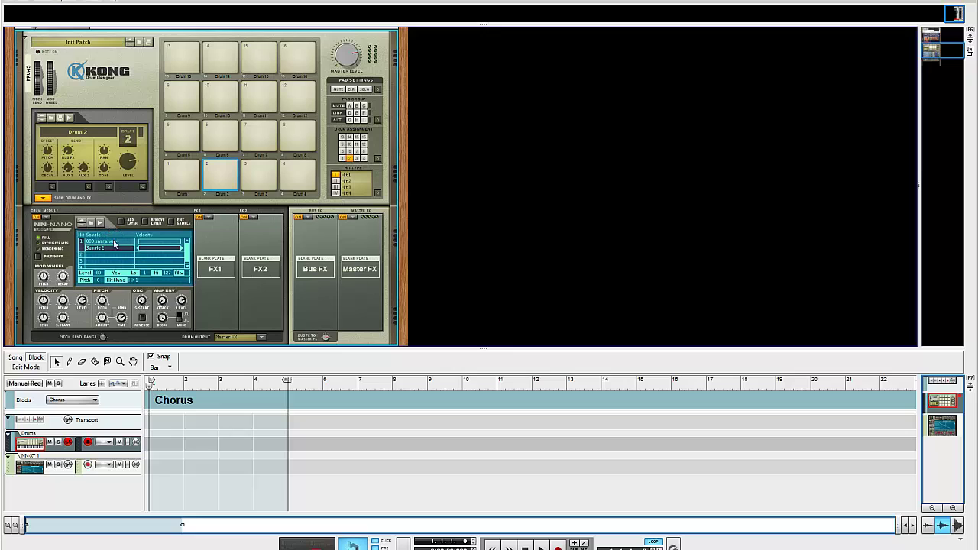
Replace the recorded second layer of pad 2's hit 1 with a new layer loaded with click snap snare.wav
{"action": "left_click", "coordinate": [143, 223]}
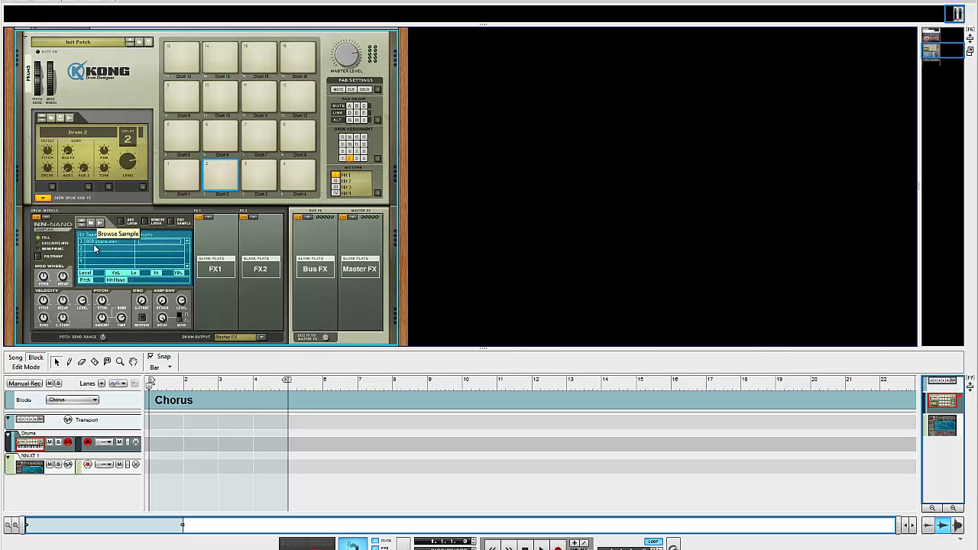
{"action": "left_click", "coordinate": [97, 243]}
{"action": "left_click", "coordinate": [118, 220]}
{"action": "left_click", "coordinate": [92, 225]}
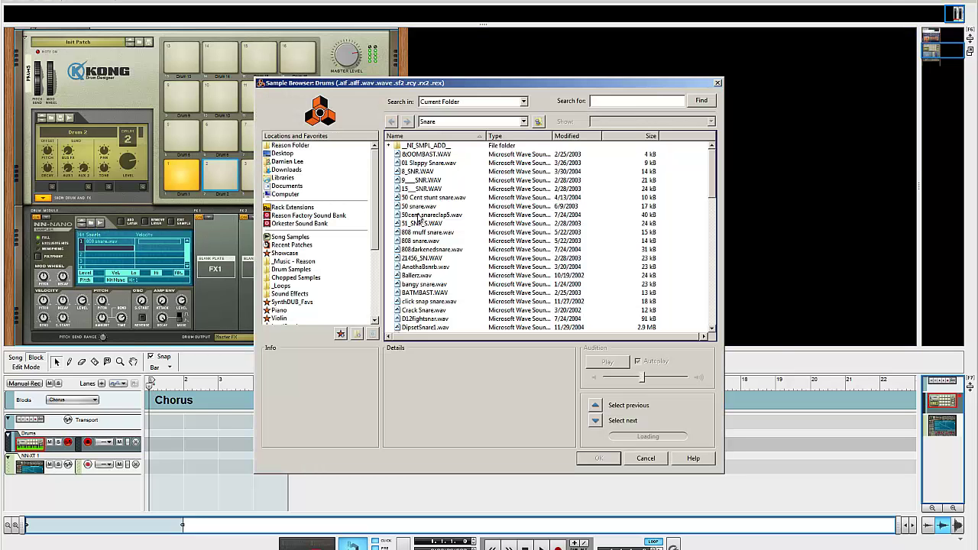
{"action": "left_click", "coordinate": [440, 267]}
{"action": "left_click", "coordinate": [435, 302]}
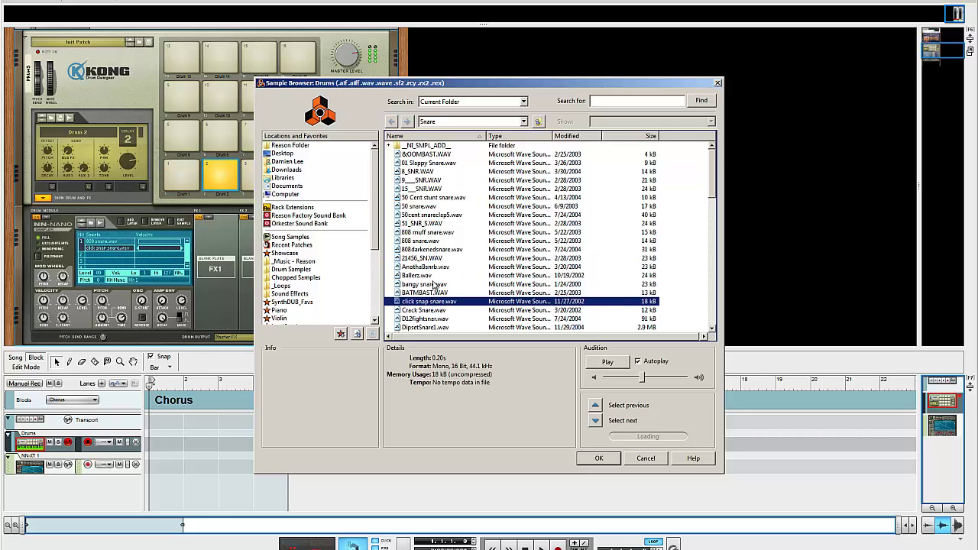
{"action": "key", "text": "Return"}
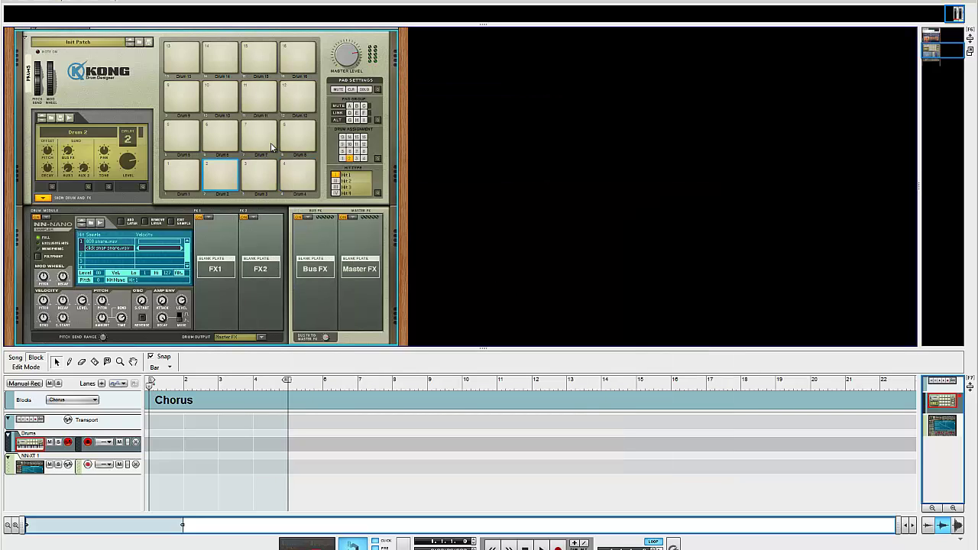
Select pad 3 and assign an NN-Nano Sampler as its drum module
{"action": "left_click", "coordinate": [245, 184]}
{"action": "left_click", "coordinate": [45, 219]}
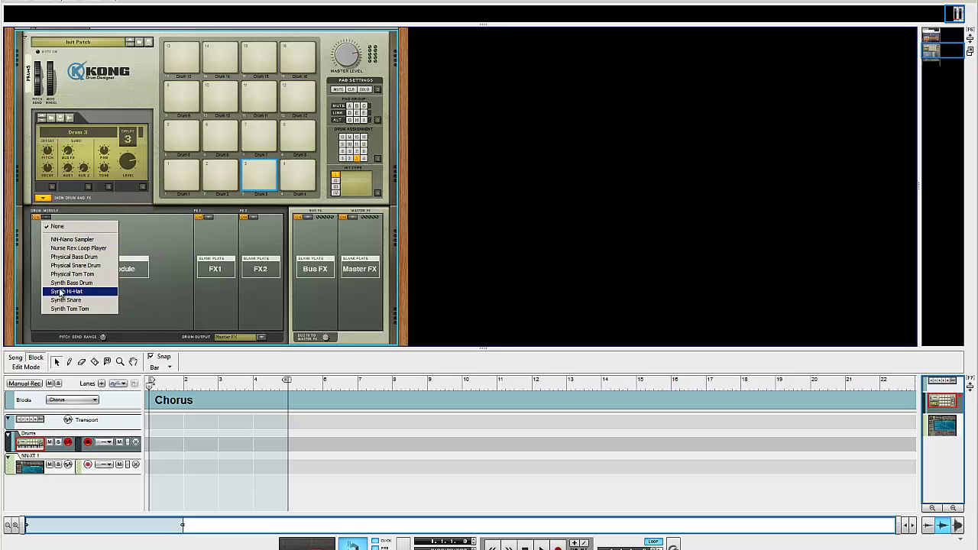
{"action": "left_click", "coordinate": [99, 240]}
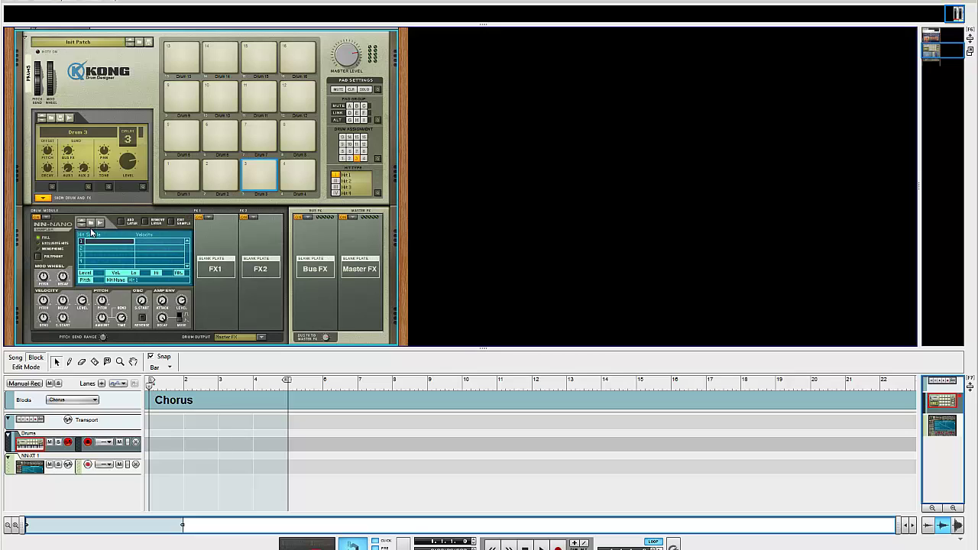
Browse samples for hit 1 of pad 3's NN-Nano and go up from the Snare folder to Drum Samples
{"action": "left_click", "coordinate": [91, 223]}
{"action": "left_click", "coordinate": [464, 190]}
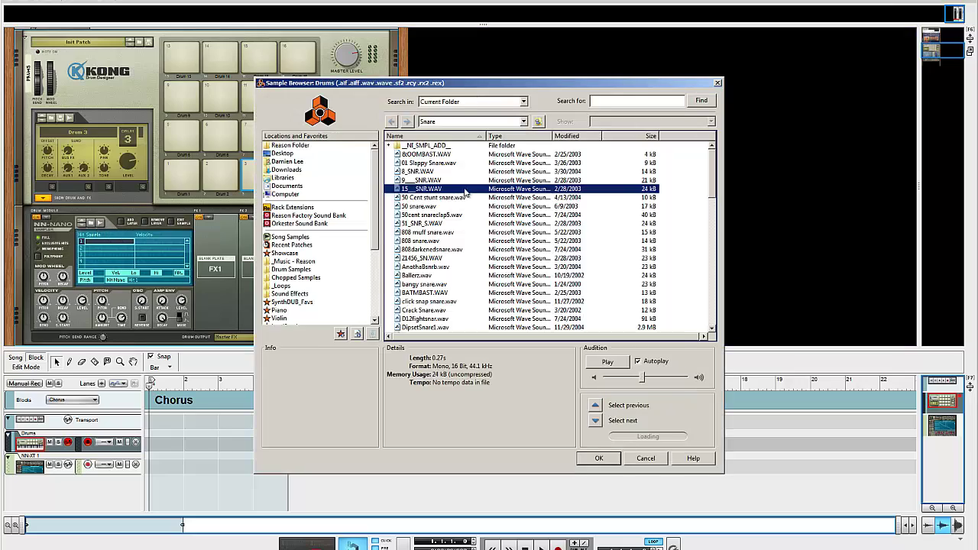
{"action": "key", "text": "BackSpace"}
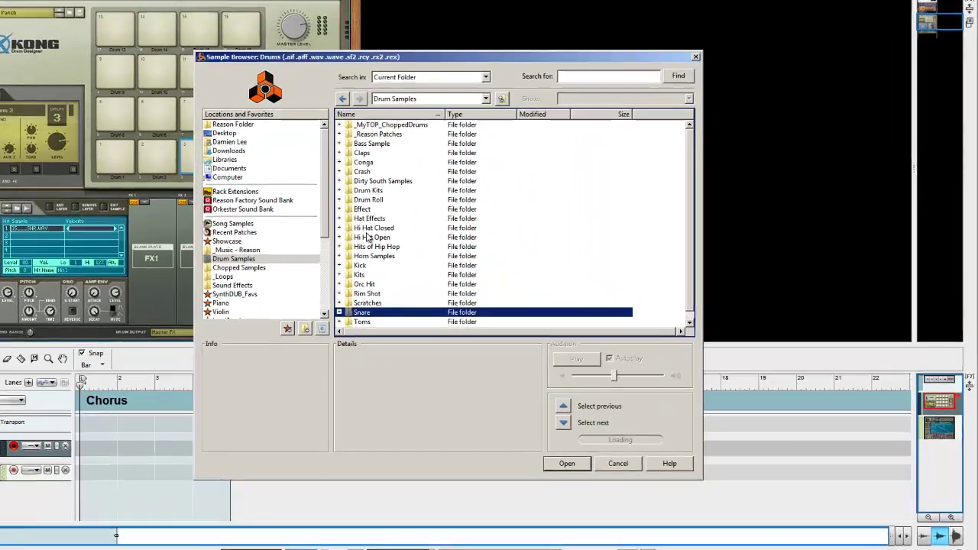
Audition the samples in the Hi Hat Open folder, including Schat10.wav, hi-hat64.wav and TXCMBAST.WAV, and return to Drum Samples
{"action": "double_click", "coordinate": [413, 250]}
{"action": "left_click", "coordinate": [418, 164]}
{"action": "left_click", "coordinate": [143, 112]}
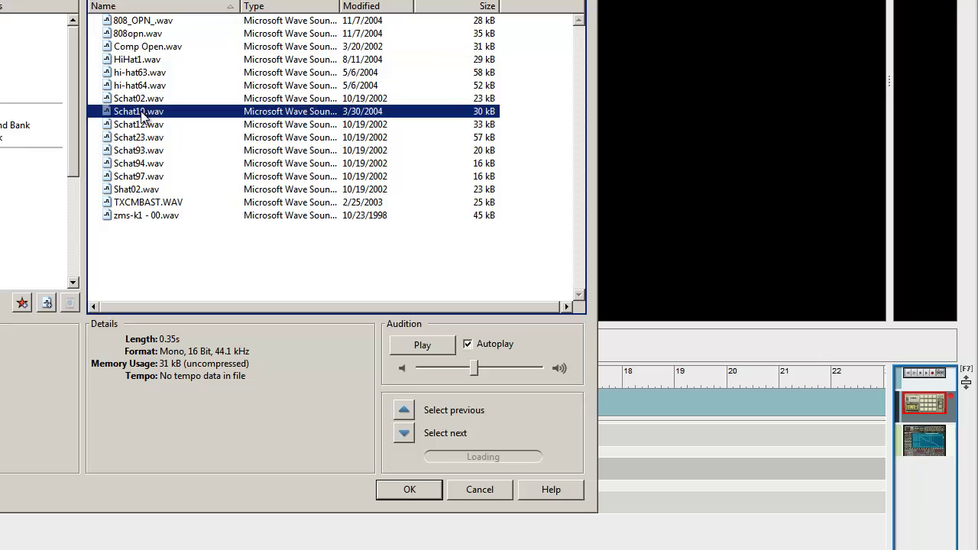
{"action": "left_click", "coordinate": [133, 72]}
{"action": "left_click", "coordinate": [142, 86]}
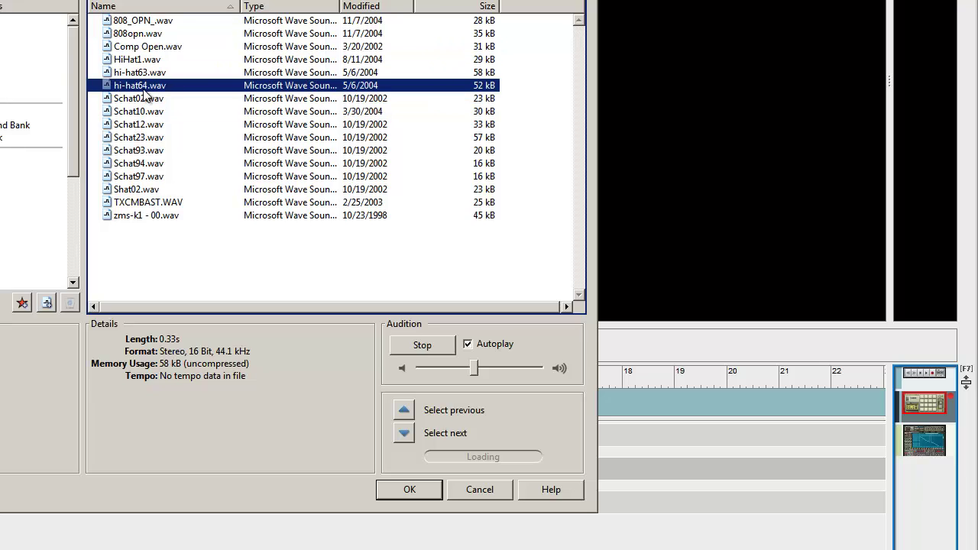
{"action": "left_click", "coordinate": [162, 36]}
{"action": "left_click", "coordinate": [142, 21]}
{"action": "left_click", "coordinate": [111, 178]}
{"action": "left_click", "coordinate": [117, 217]}
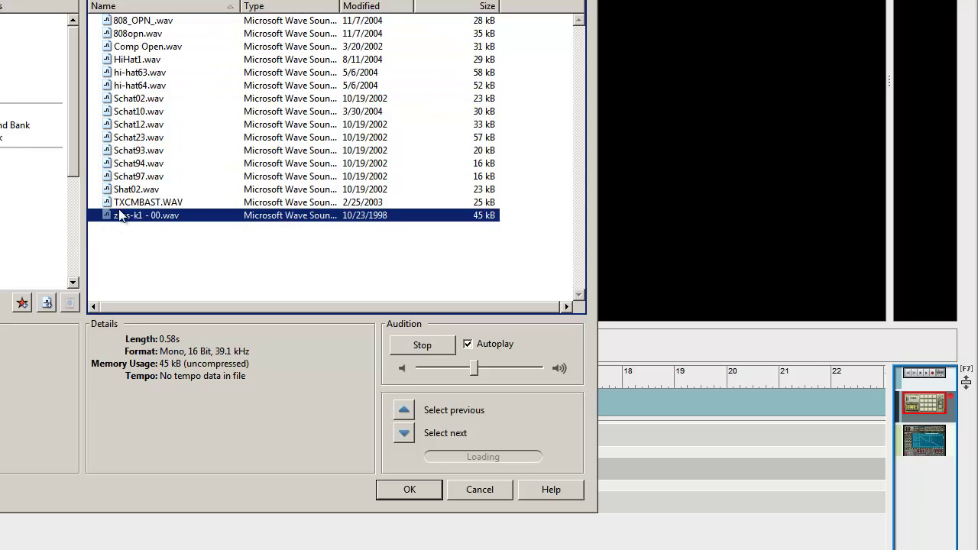
{"action": "left_click", "coordinate": [131, 204]}
{"action": "key", "text": "BackSpace"}
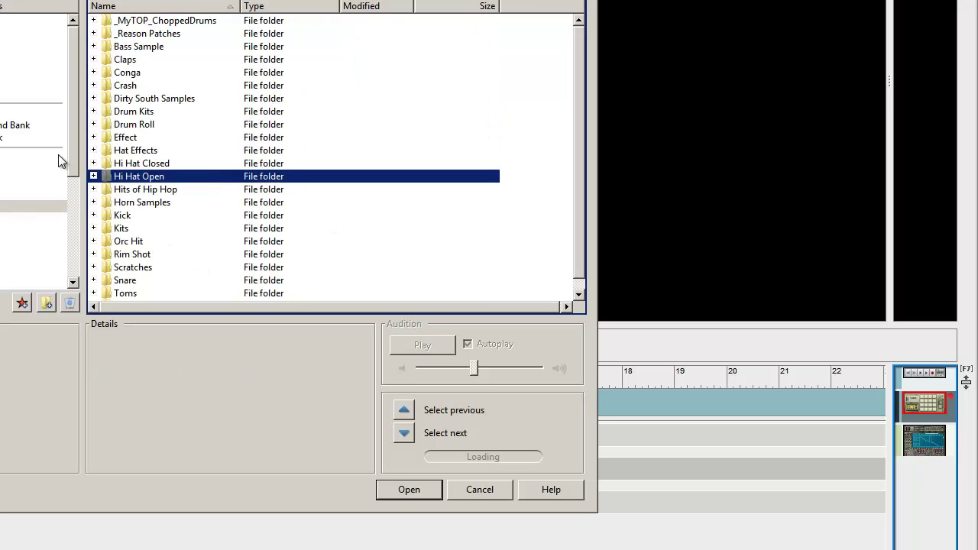
Check Hihat.wav in the 04 B FLAT 083 BPM folder of Hits of Hip Hop and return to Drum Samples
{"action": "left_click", "coordinate": [153, 189]}
{"action": "double_click", "coordinate": [153, 190]}
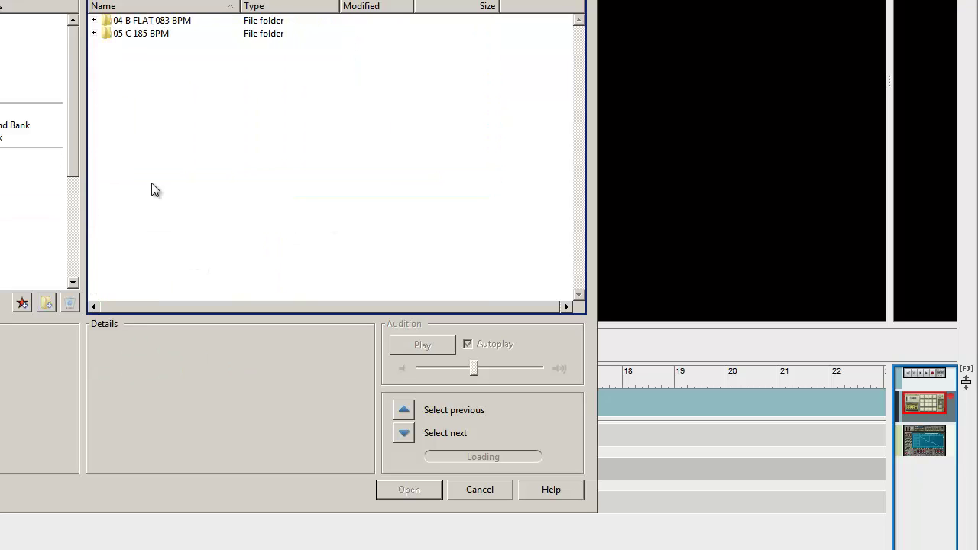
{"action": "double_click", "coordinate": [158, 24]}
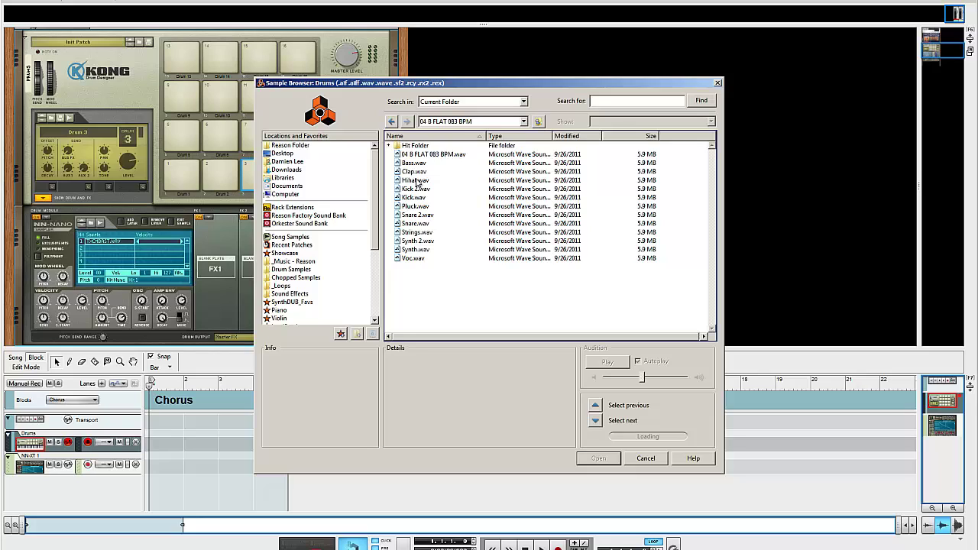
{"action": "left_click", "coordinate": [417, 182]}
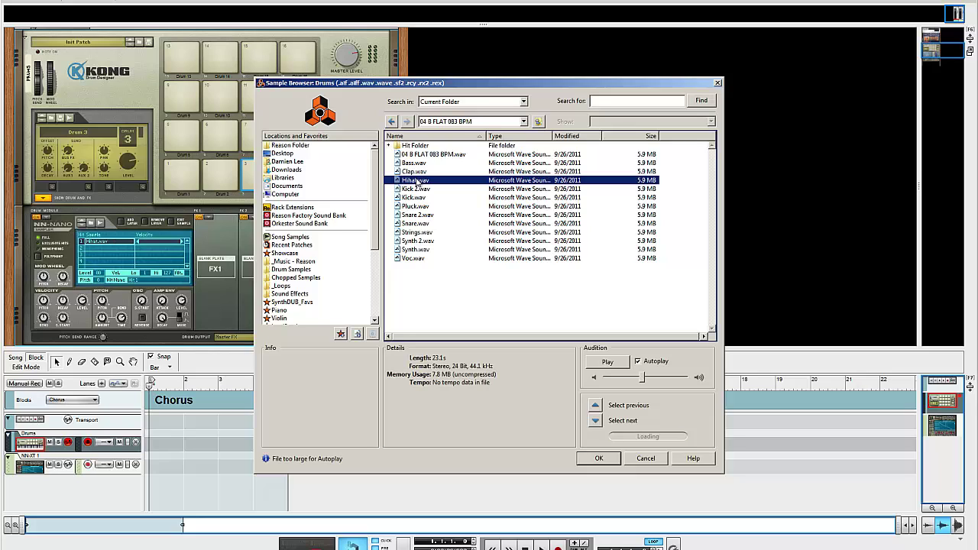
{"action": "key", "text": "BackSpace"}
{"action": "key", "text": "BackSpace"}
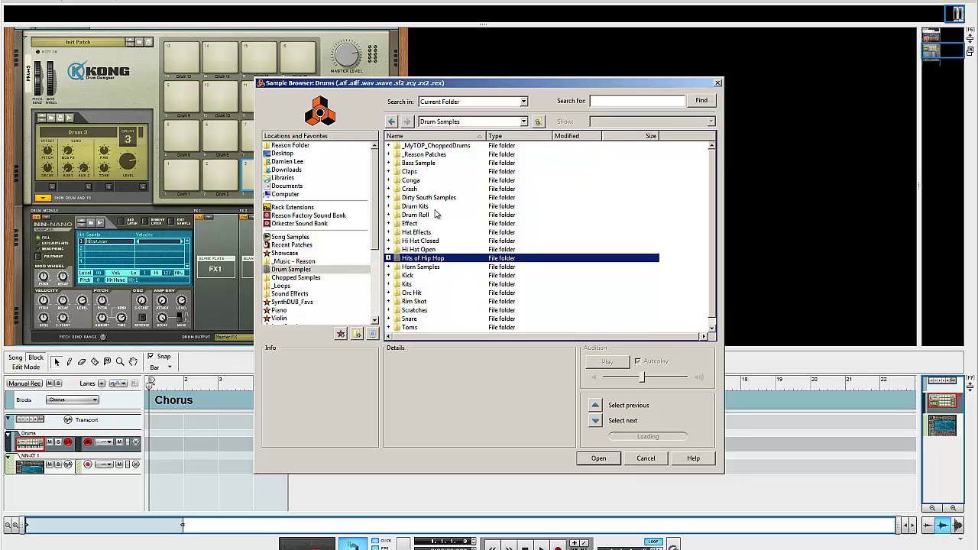
Open the _MyTOP_ChoppedDrums folder within Drum Samples
{"action": "scroll", "coordinate": [447, 213], "scroll_direction": "down", "scroll_amount": 1}
{"action": "scroll", "coordinate": [448, 214], "scroll_direction": "up", "scroll_amount": 1}
{"action": "double_click", "coordinate": [439, 145]}
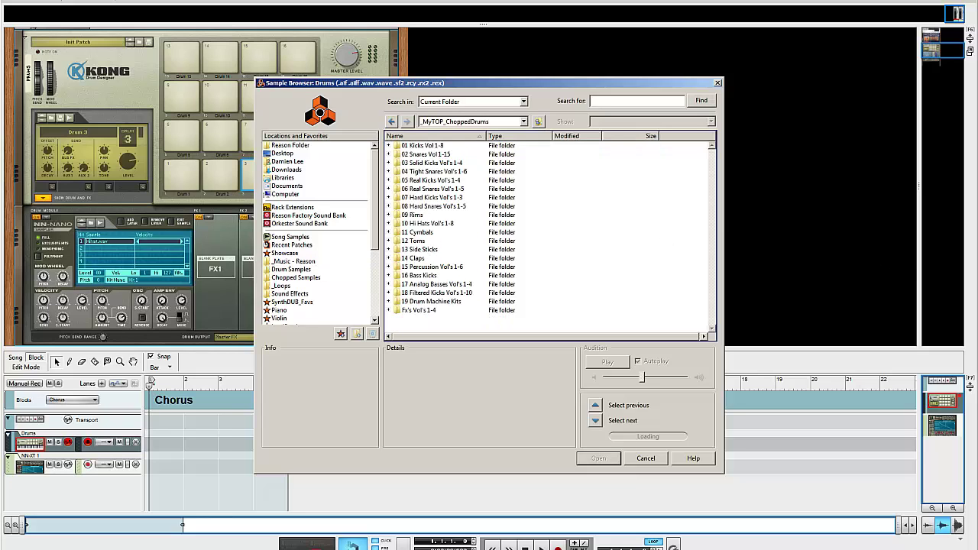
Switch to the Google+ Hangouts window to check the call and return to Reason's sample browser
{"action": "key", "text": "alt+Tab"}
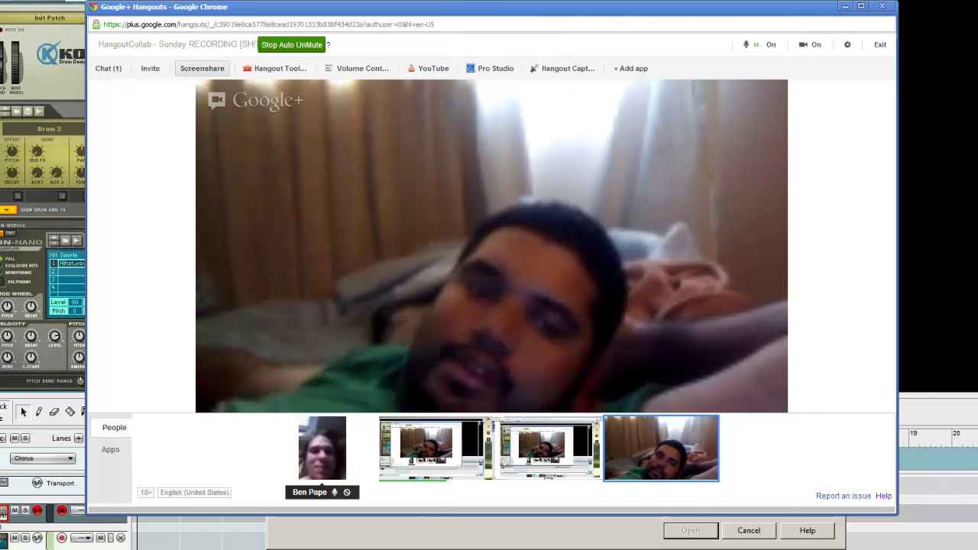
{"action": "key", "text": "alt+Tab"}
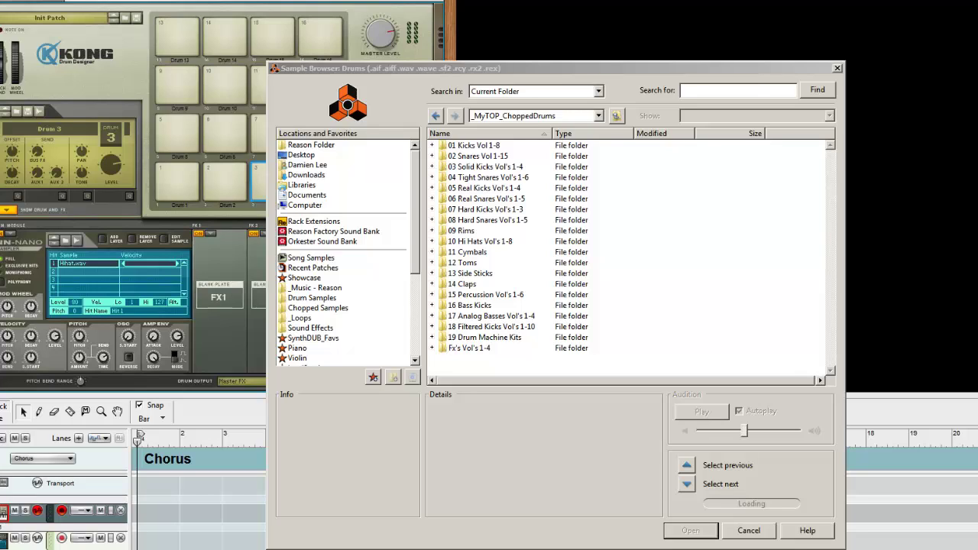
{"action": "left_click", "coordinate": [681, 211]}
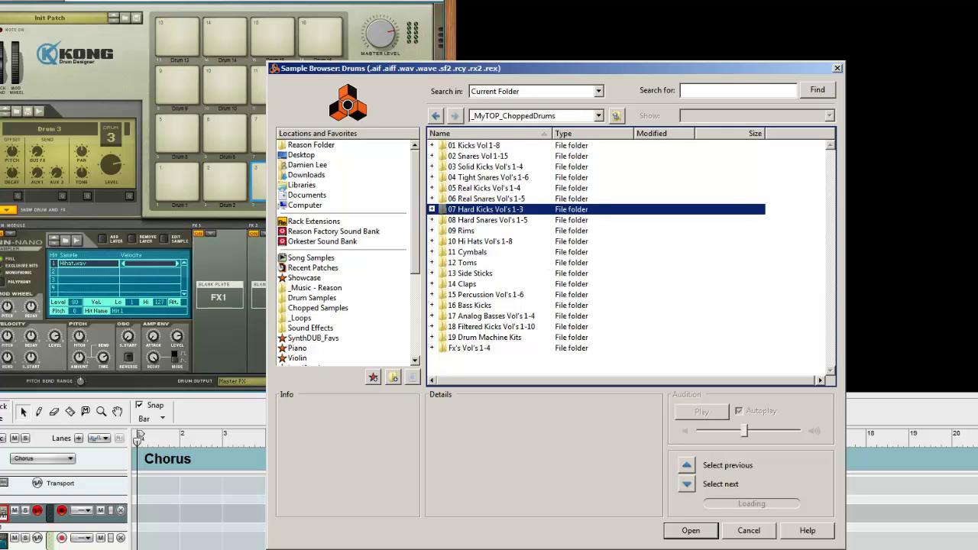
{"action": "left_click", "coordinate": [457, 21]}
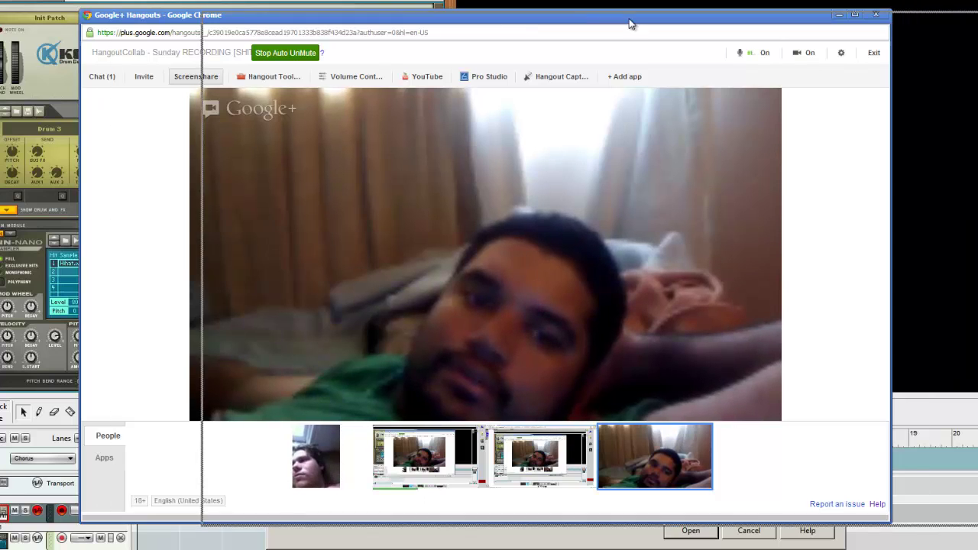
{"action": "key", "text": "alt+Tab"}
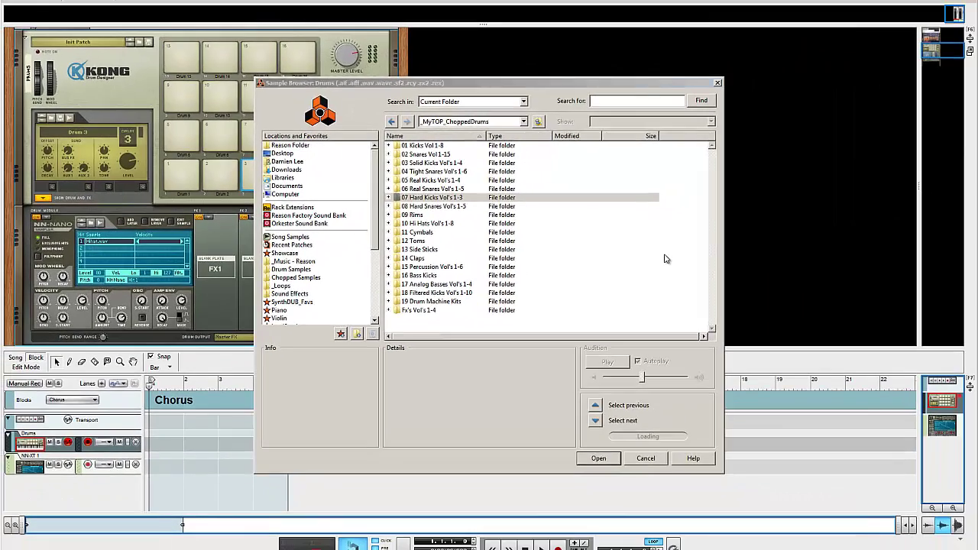
{"action": "left_click", "coordinate": [772, 284]}
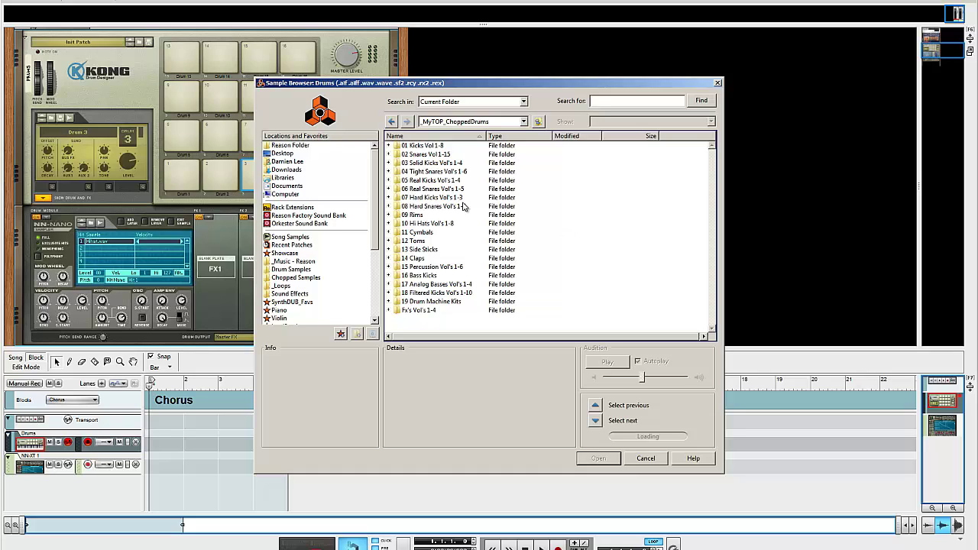
Load Hi Hats 1 Vol 6.wav from the 10 Hi Hats Vol's 1-8 folder into hit 1 of pad 3
{"action": "double_click", "coordinate": [430, 223]}
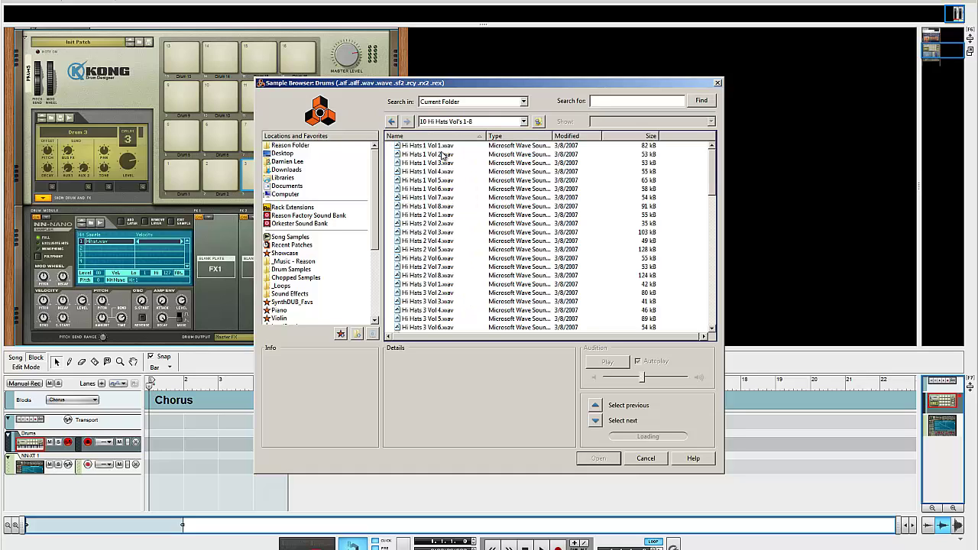
{"action": "left_click", "coordinate": [428, 189]}
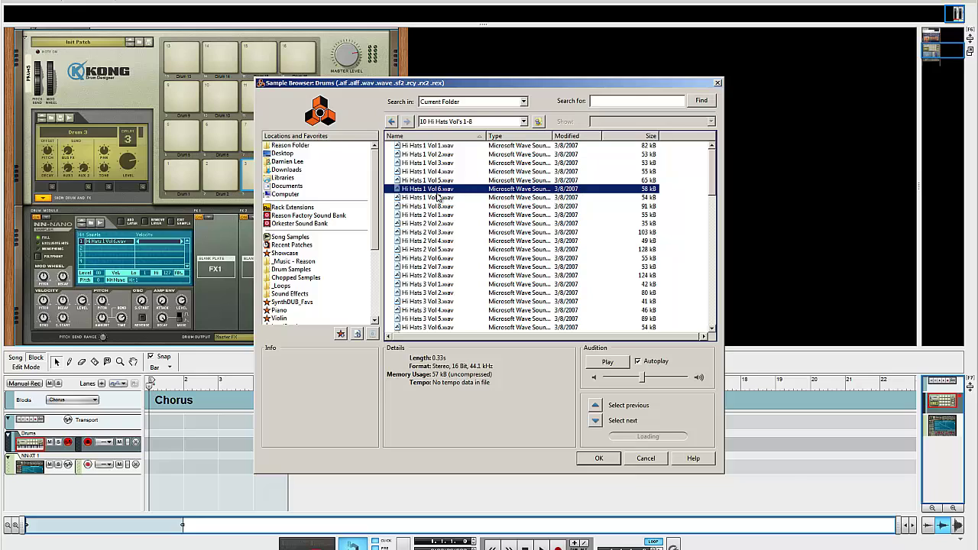
{"action": "double_click", "coordinate": [434, 189]}
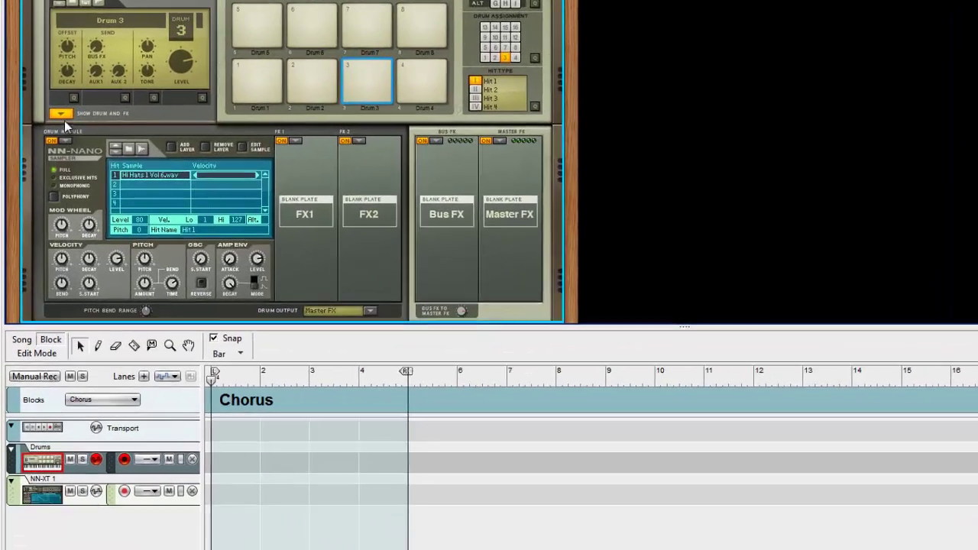
Hide Kong's drum and FX section, fold the Kong device and select the NN-XT 1 mix channel
{"action": "left_click", "coordinate": [43, 198]}
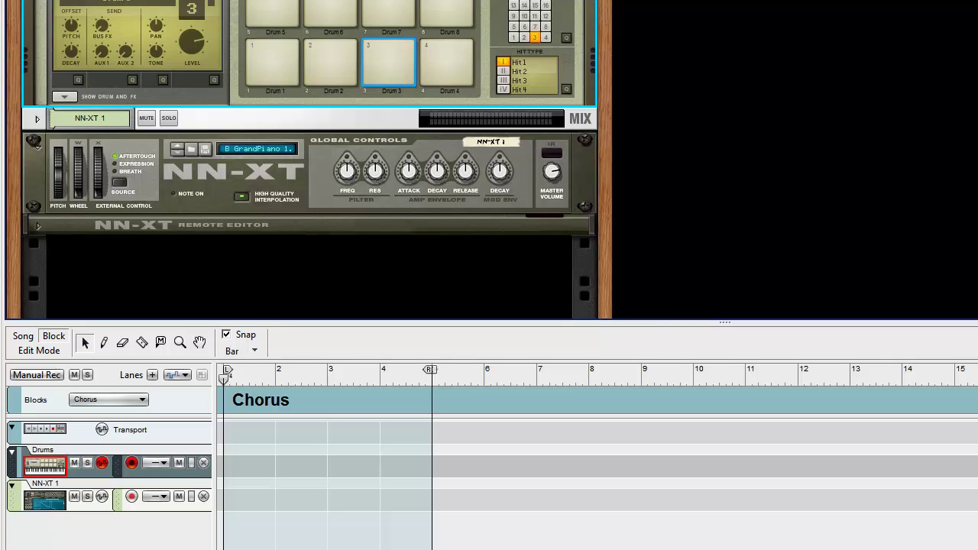
{"action": "left_click", "coordinate": [37, 1]}
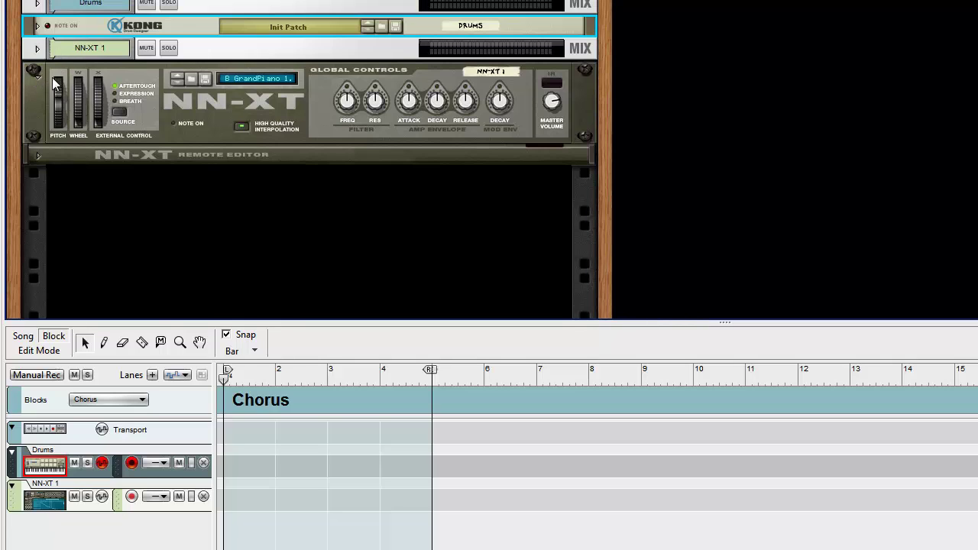
{"action": "left_click", "coordinate": [38, 50]}
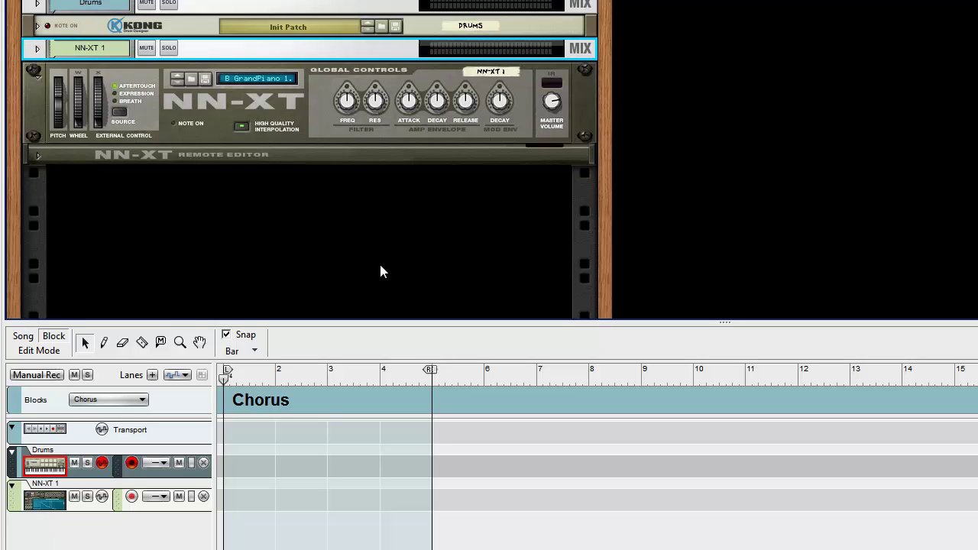
Enlarge the sequencer with the Chorus block's four-bar loop filling most of its width, and briefly run the playback
{"action": "left_click_drag", "start_coordinate": [542, 323], "coordinate": [583, 115]}
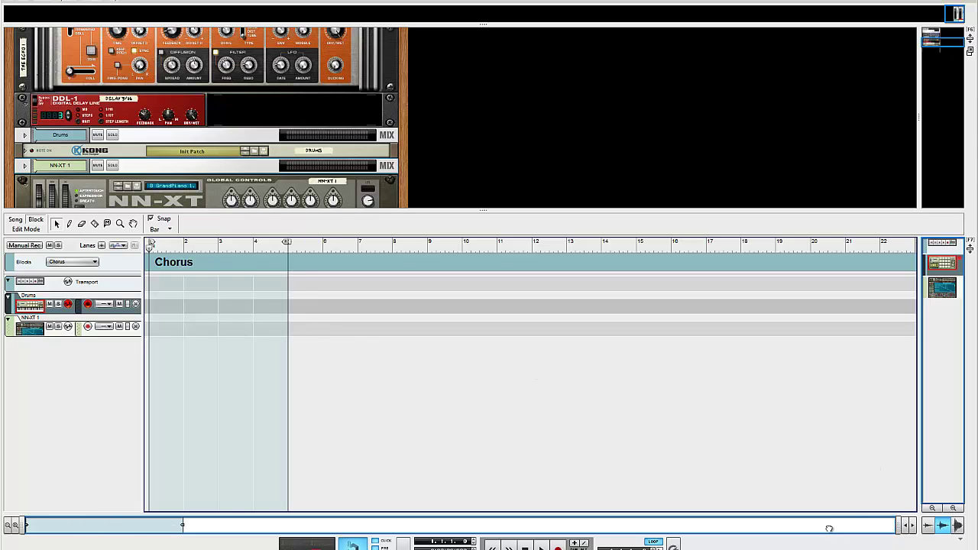
{"action": "left_click_drag", "start_coordinate": [793, 524], "coordinate": [211, 508]}
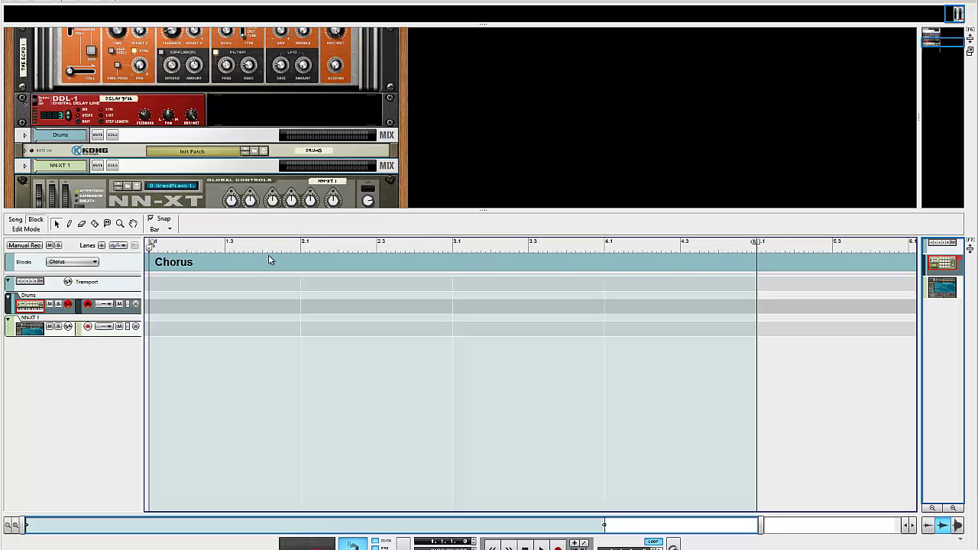
{"action": "key", "text": "space"}
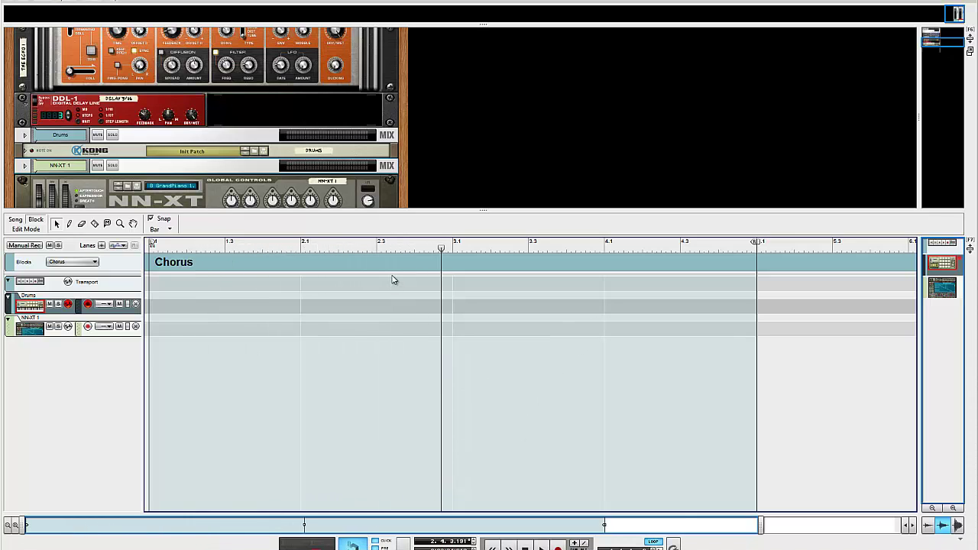
{"action": "key", "text": "space"}
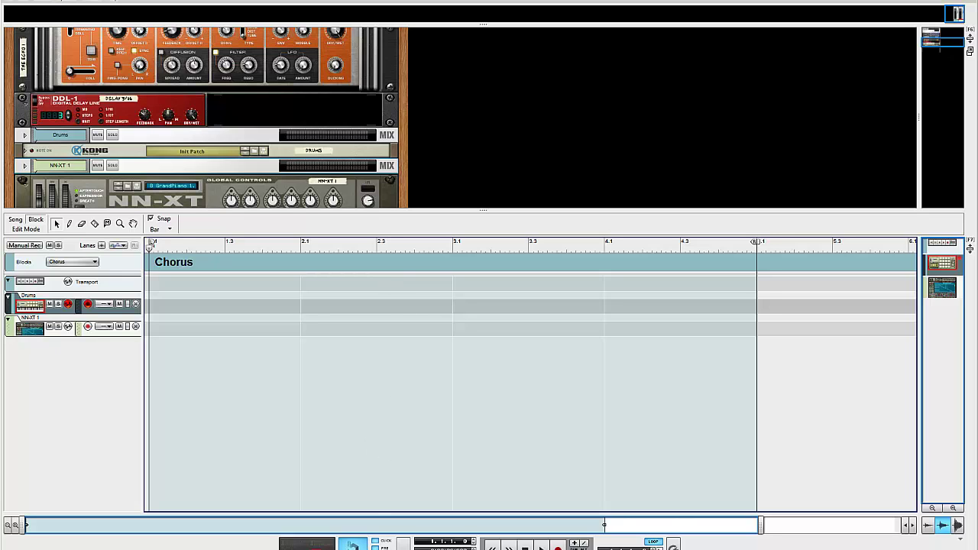
Switch to XSplit Broadcaster, select the Logitech HD Pro Webcam C920 source to check its picture, and return to Reason
{"action": "left_click", "coordinate": [220, 548]}
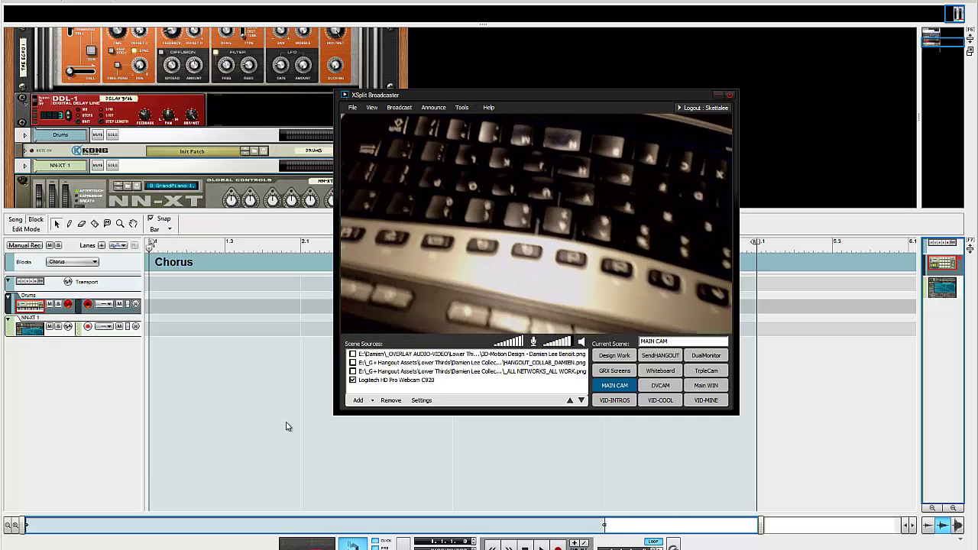
{"action": "left_click", "coordinate": [397, 380]}
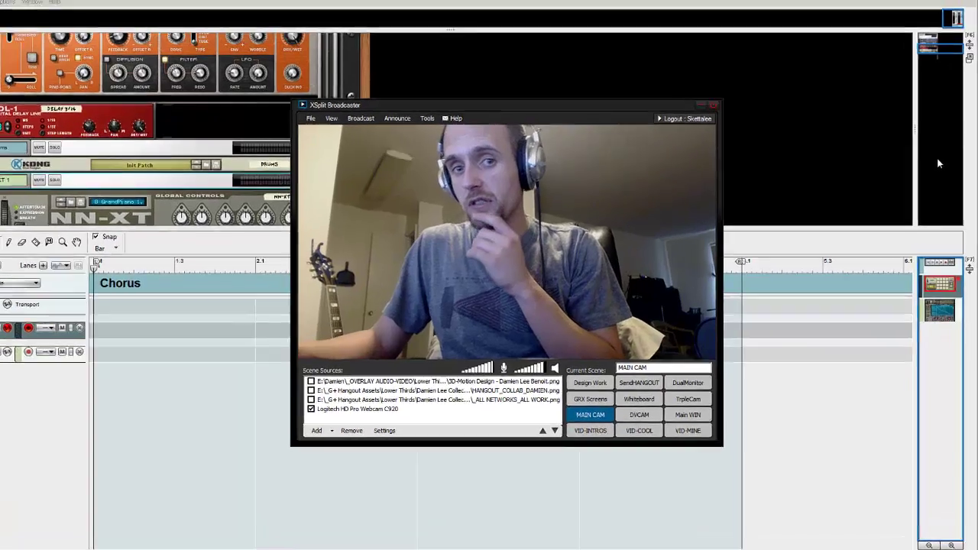
{"action": "left_click", "coordinate": [874, 119]}
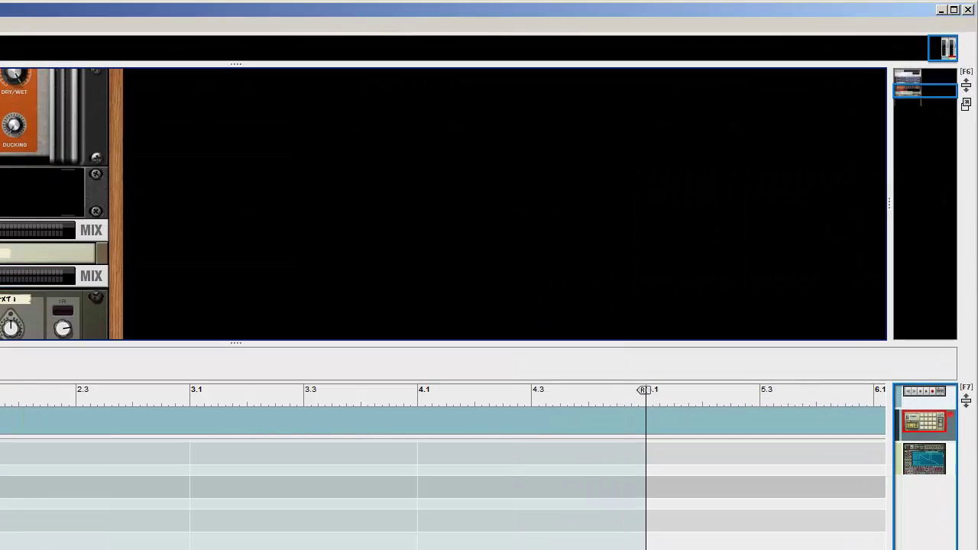
Record a four-bar pattern of Drum 1 and Drum 2 hits on the Drums track and open the clip's notes
{"action": "left_click", "coordinate": [444, 474]}
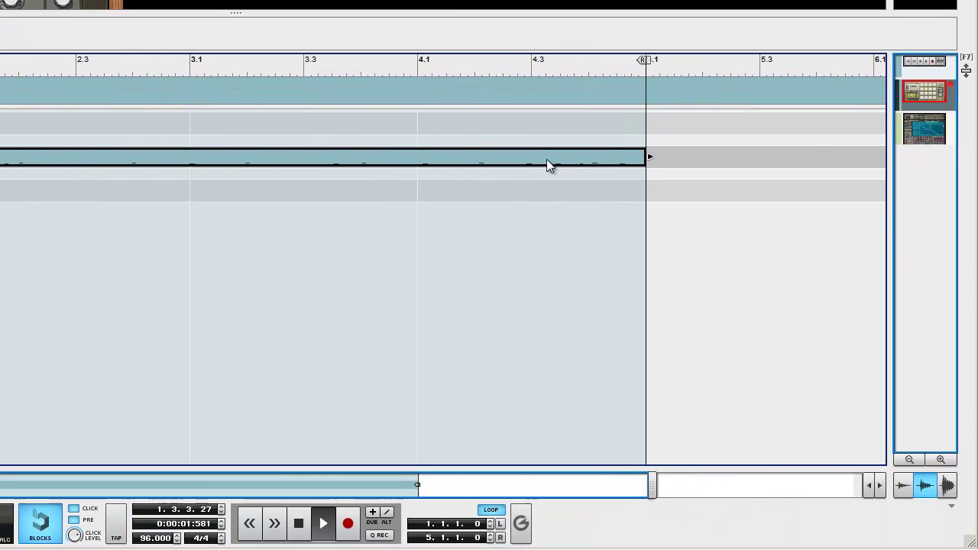
{"action": "double_click", "coordinate": [547, 158]}
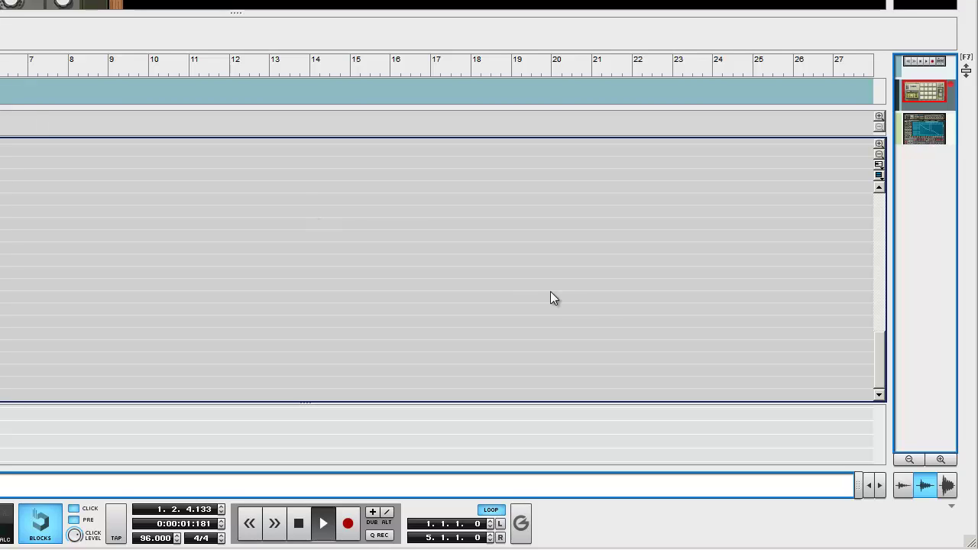
{"action": "key", "text": "space"}
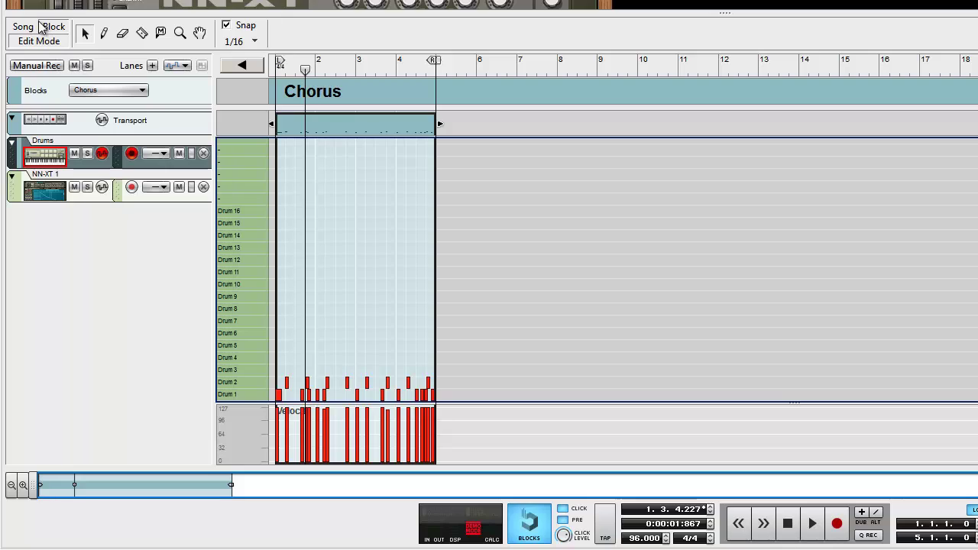
Leave the drum clip's note editor and increase the height of the sequencer tracks
{"action": "left_click", "coordinate": [239, 65]}
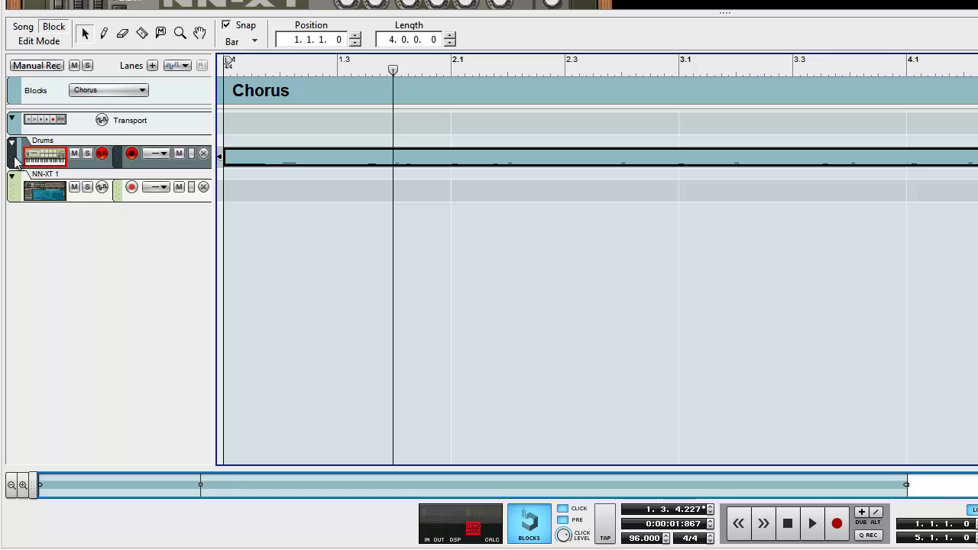
{"action": "left_click", "coordinate": [40, 171]}
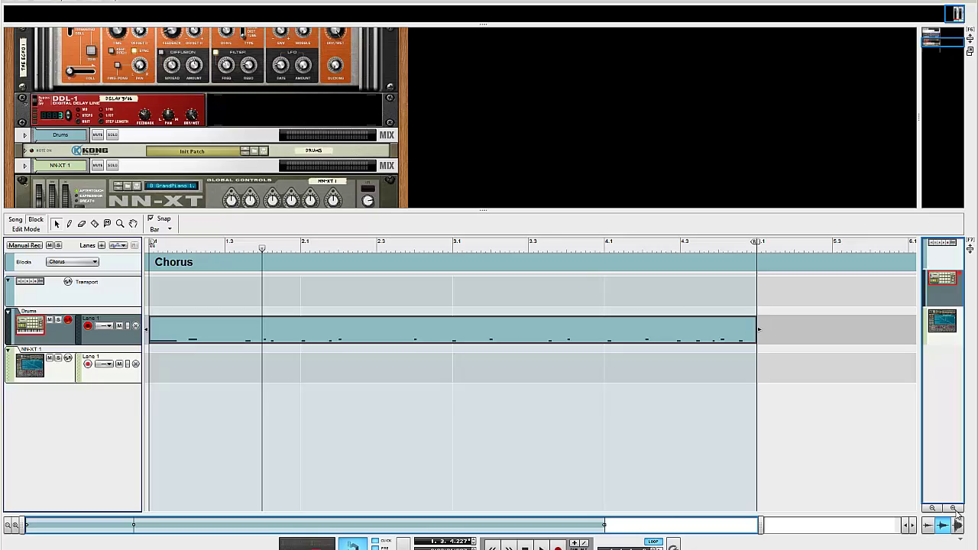
Increase the track height further and open the Drums clip's notes with its four bars filling most of the editor's width
{"action": "left_click", "coordinate": [953, 509]}
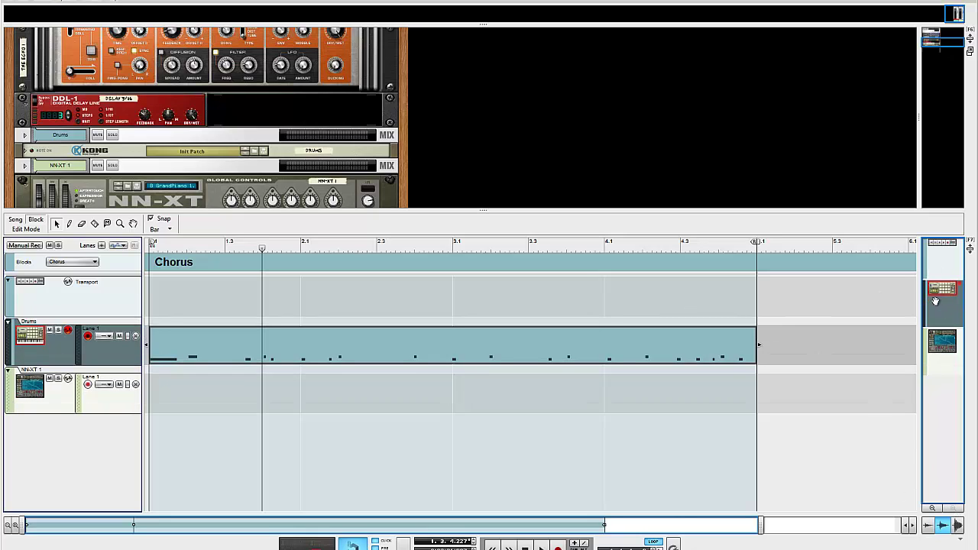
{"action": "double_click", "coordinate": [336, 359]}
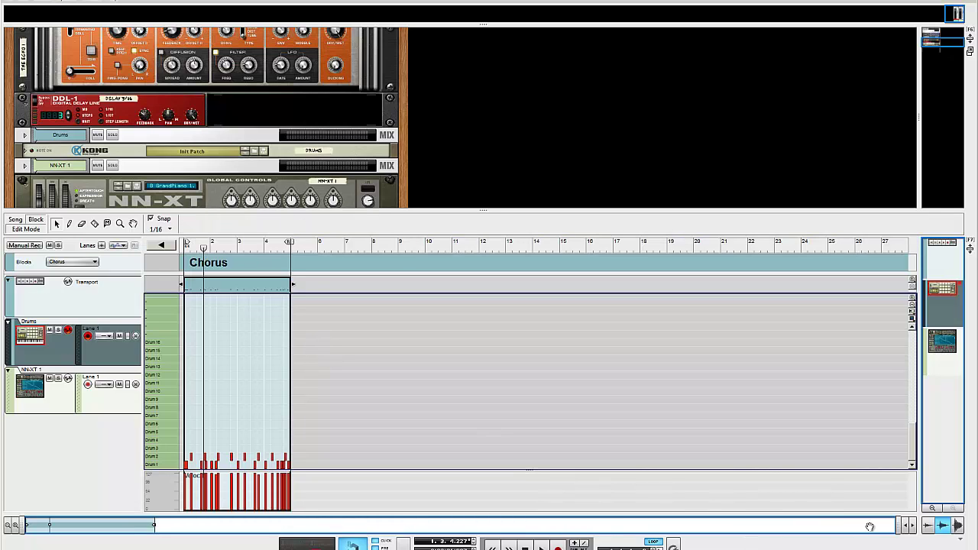
{"action": "left_click_drag", "start_coordinate": [154, 524], "coordinate": [604, 524]}
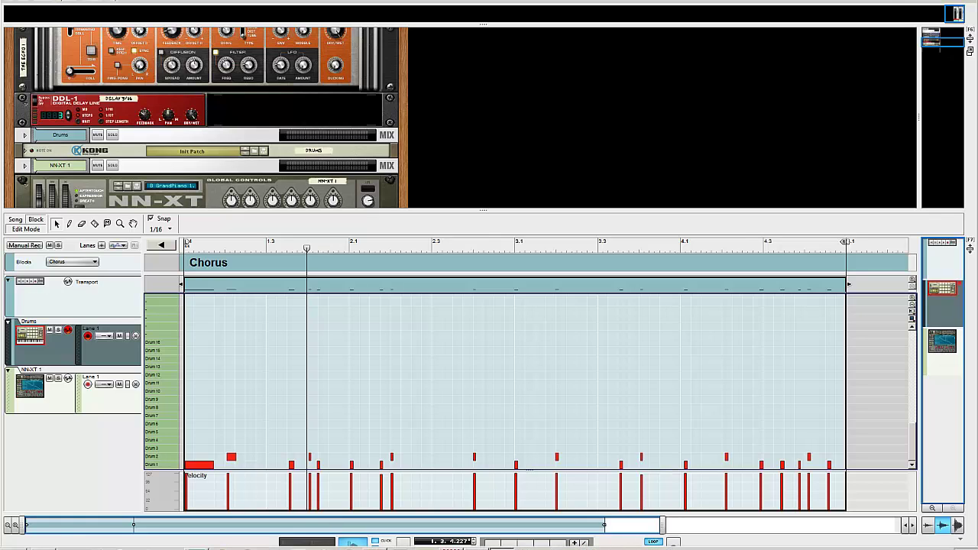
Switch to XSplit Broadcaster to view the webcam picture, and return to Reason
{"action": "key", "text": "alt+Tab"}
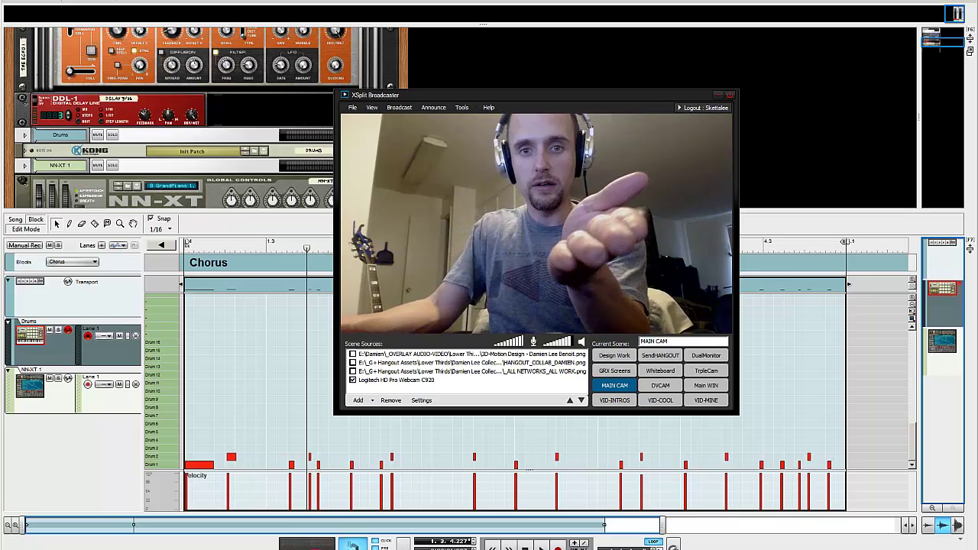
{"action": "scroll", "coordinate": [206, 119], "scroll_direction": "down", "scroll_amount": 4}
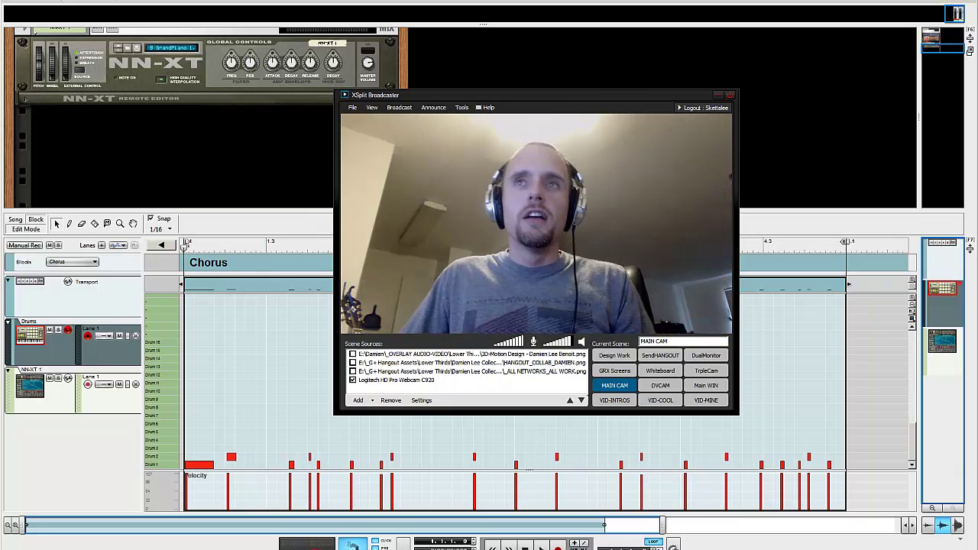
{"action": "left_click", "coordinate": [835, 73]}
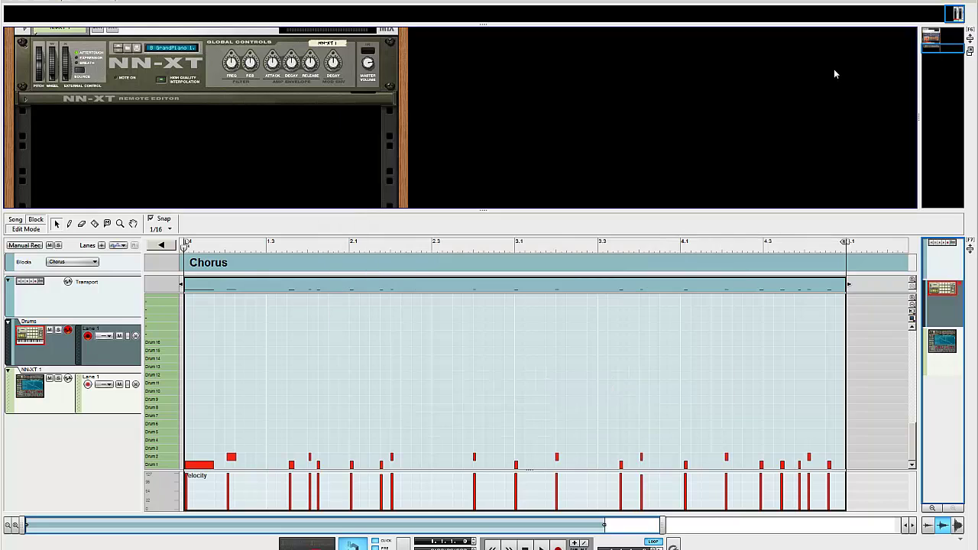
Play the pattern briefly, return to the start of the Chorus block, and overdub regular Drum 3 hits across the four bars
{"action": "key", "text": "space"}
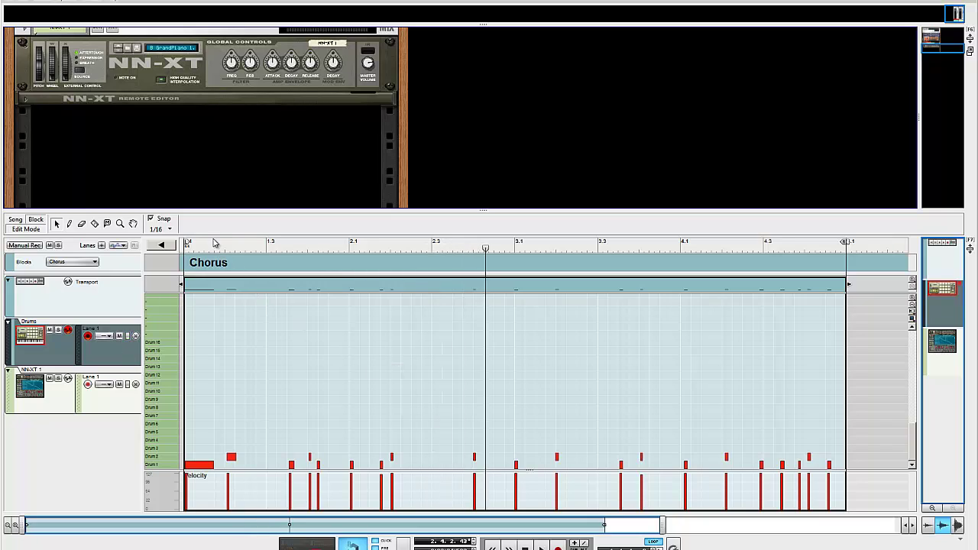
{"action": "key", "text": "Home"}
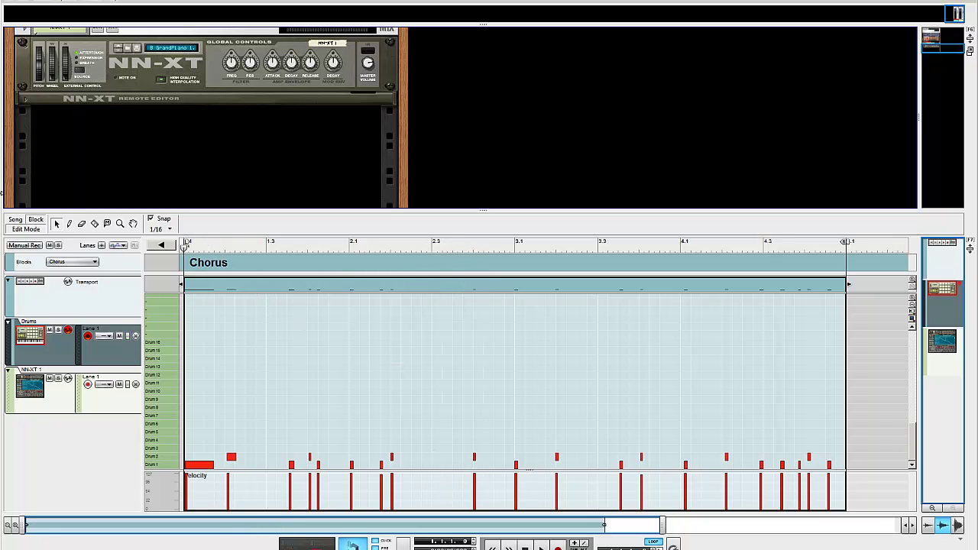
{"action": "left_click_drag", "start_coordinate": [517, 243], "coordinate": [475, 249]}
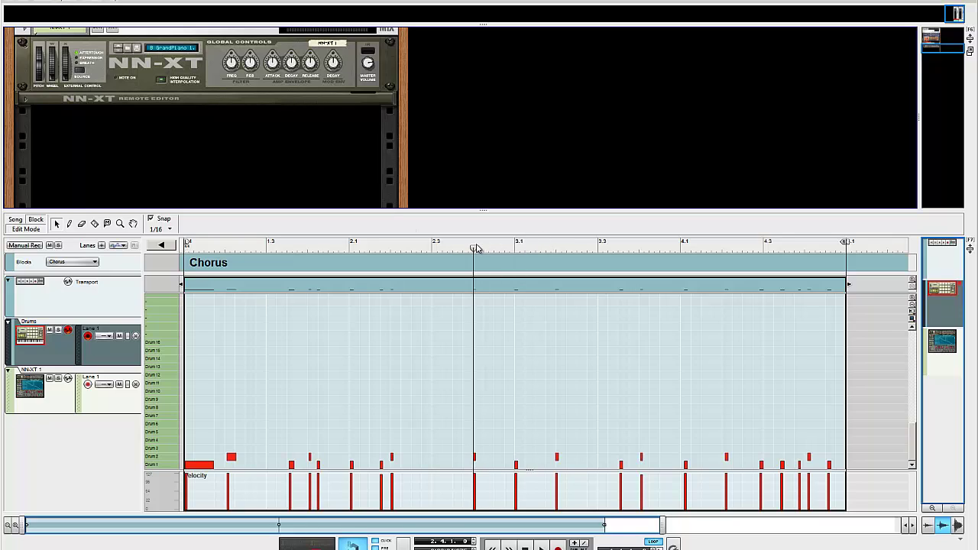
{"action": "key", "text": "Home"}
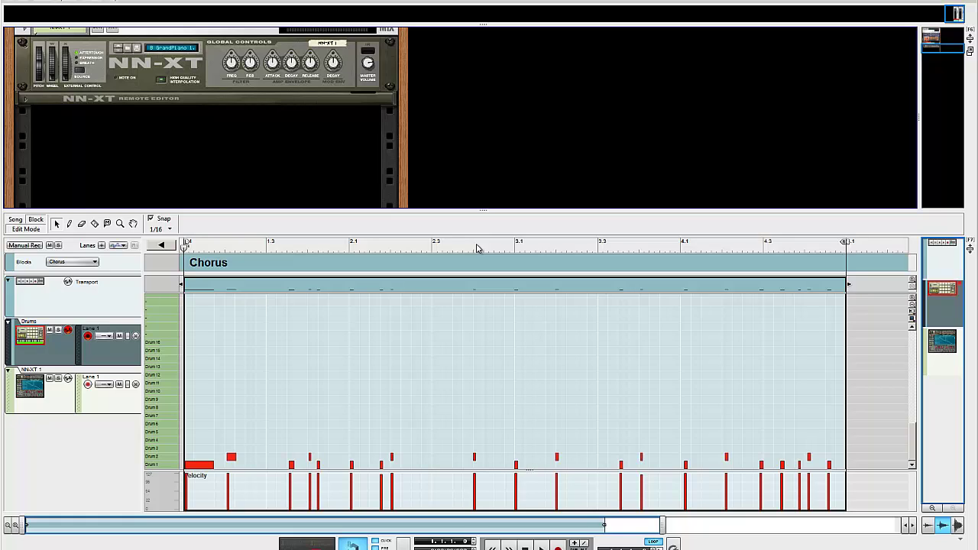
{"action": "key", "text": "ctrl+Return"}
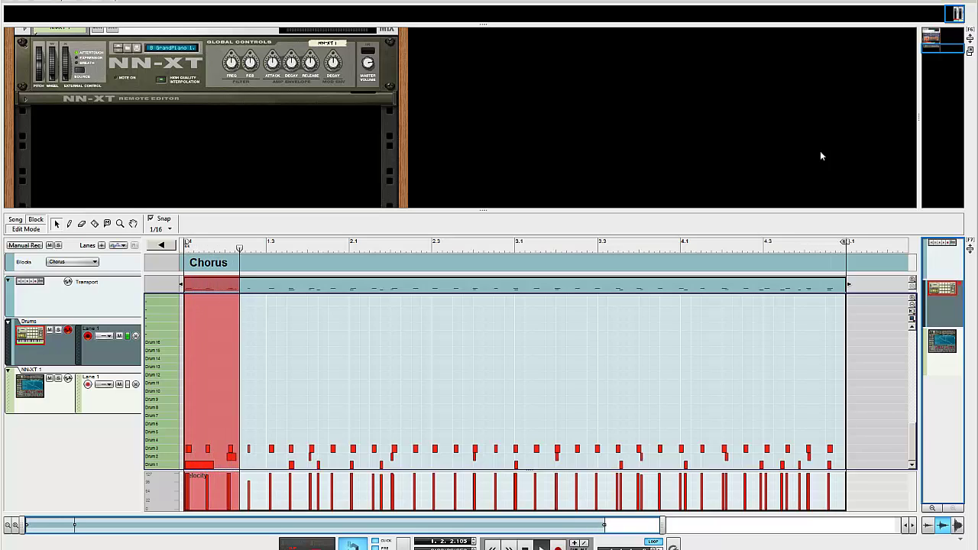
{"action": "key", "text": "ctrl+Return"}
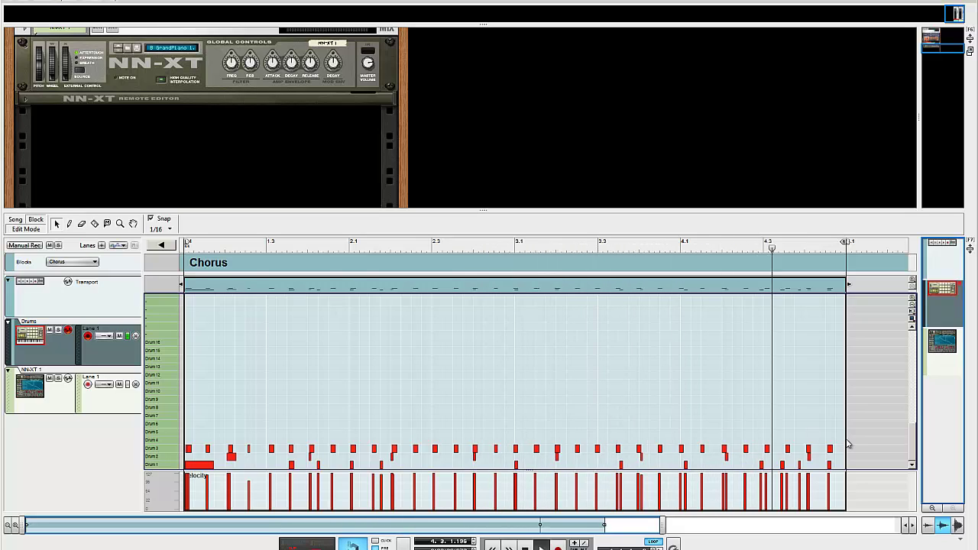
Quantize all notes in the drum clip, then stop playback and move the song position to 3.1.2
{"action": "left_click_drag", "start_coordinate": [853, 428], "coordinate": [98, 502]}
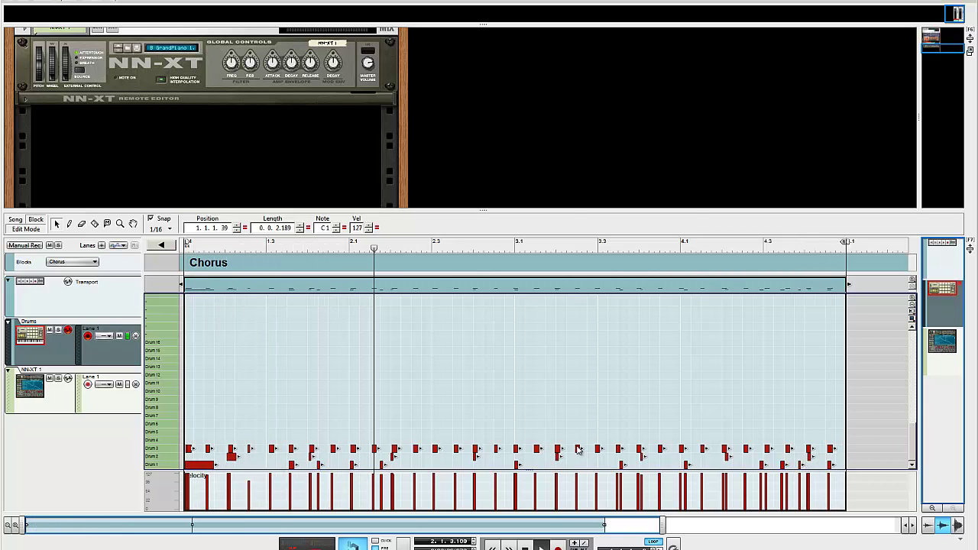
{"action": "right_click", "coordinate": [579, 449]}
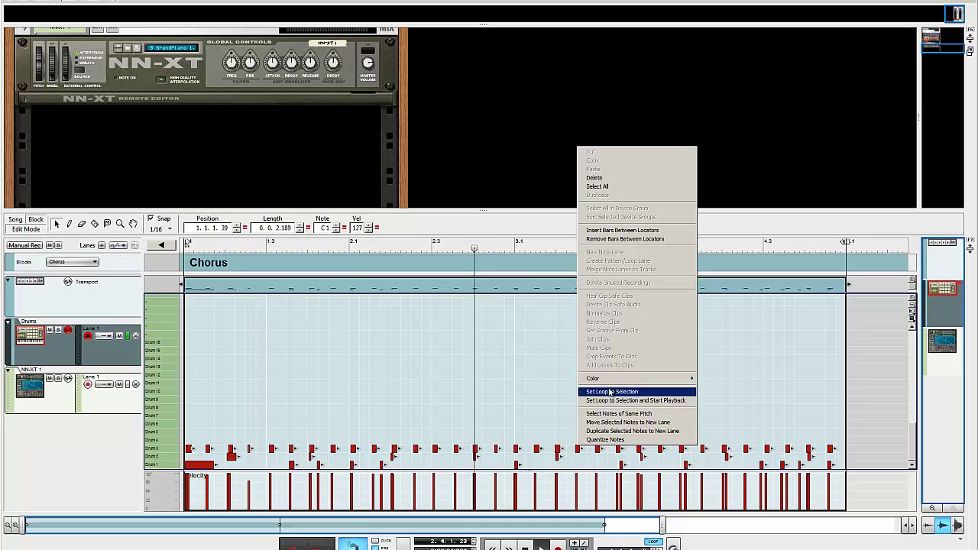
{"action": "left_click", "coordinate": [612, 441]}
{"action": "left_click", "coordinate": [616, 415]}
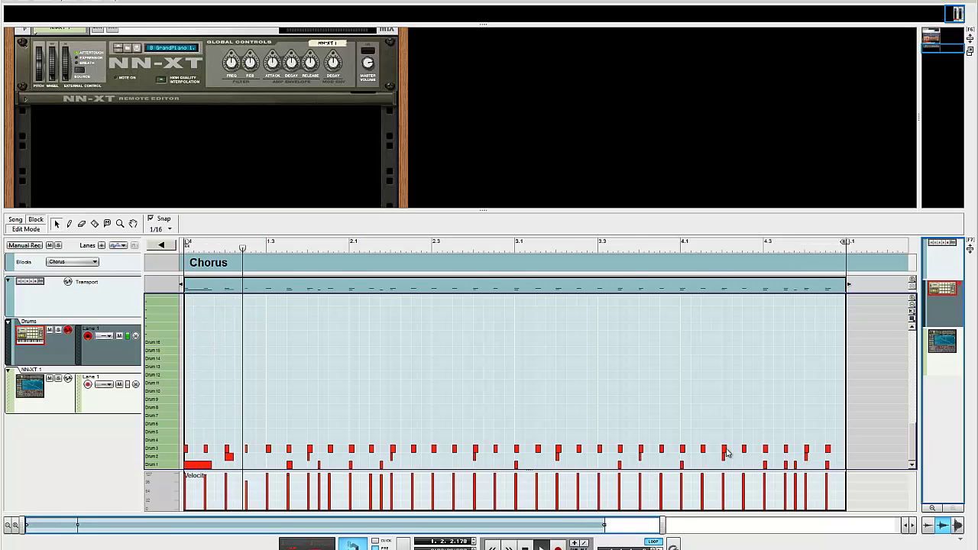
{"action": "key", "text": "space"}
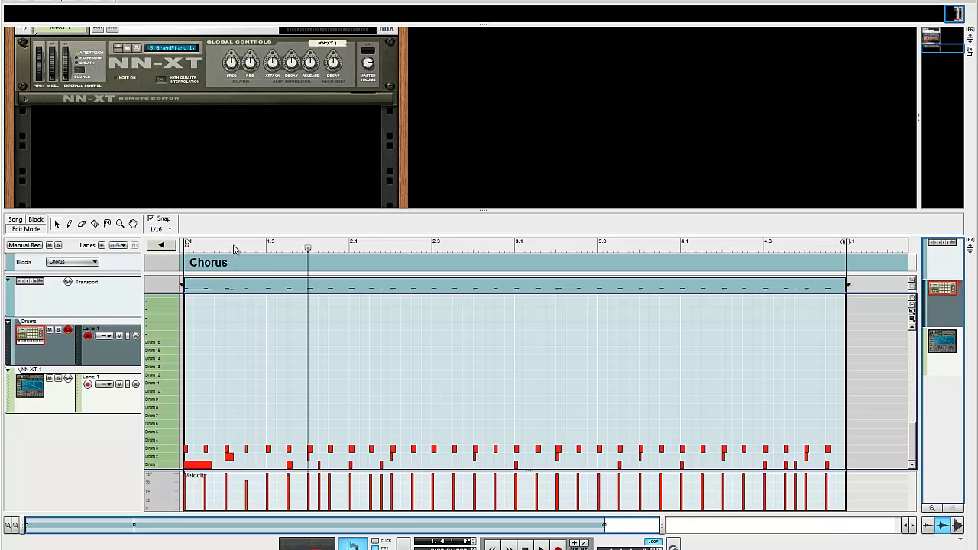
{"action": "left_click_drag", "start_coordinate": [258, 245], "coordinate": [524, 249]}
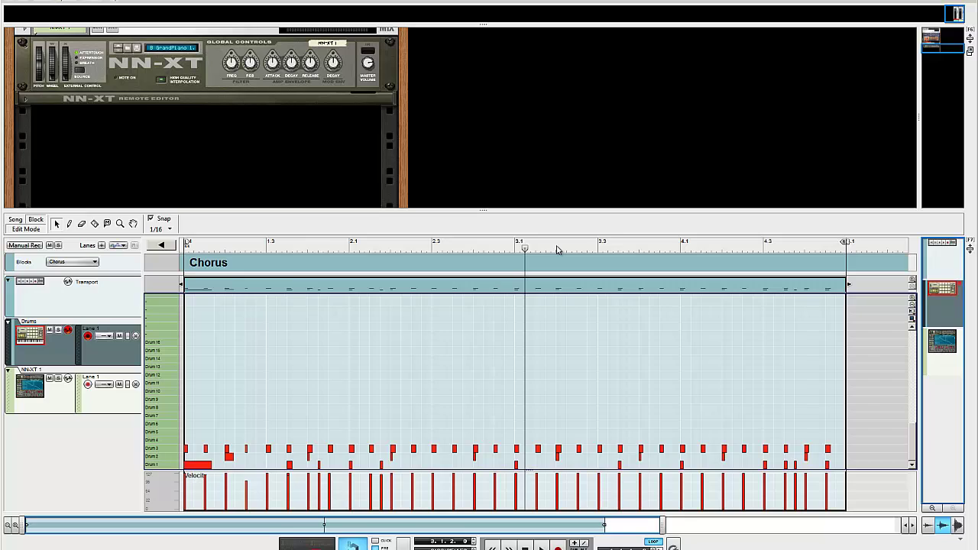
Undo the note quantization, redo it, and deselect the notes
{"action": "key", "text": "ctrl+a"}
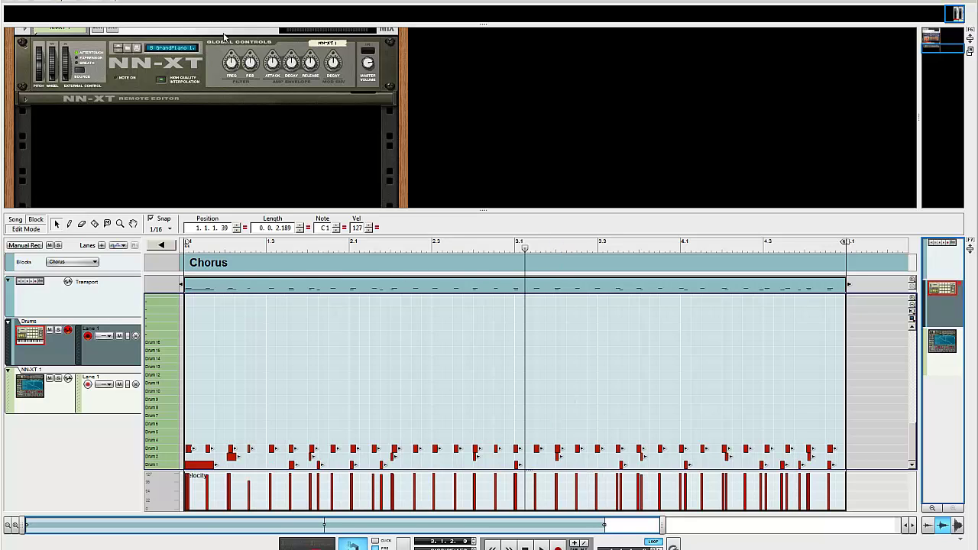
{"action": "left_click", "coordinate": [30, 2]}
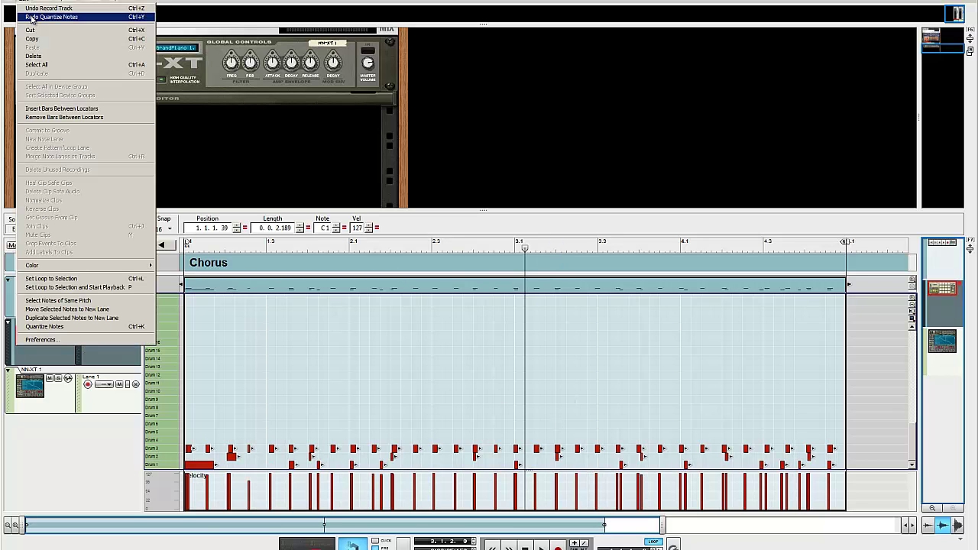
{"action": "left_click", "coordinate": [33, 17]}
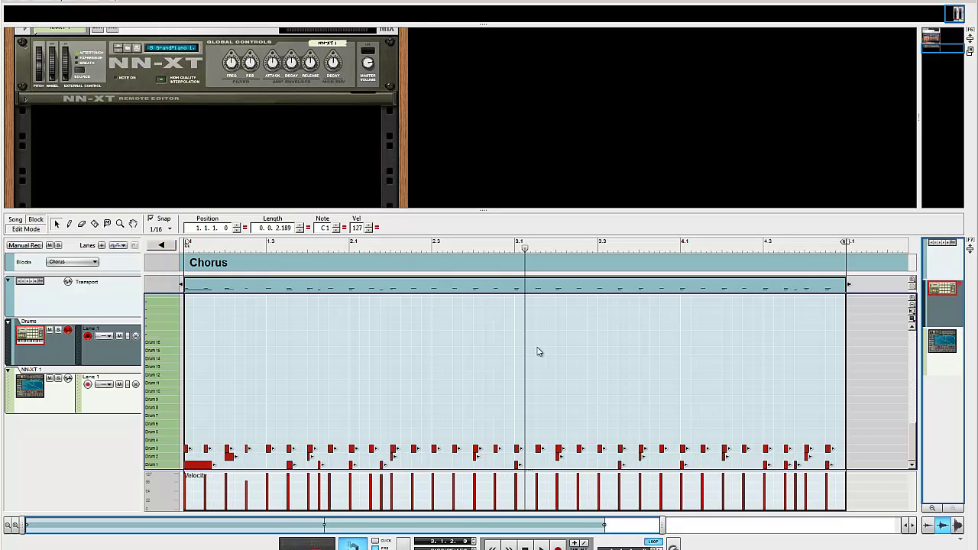
{"action": "left_click", "coordinate": [566, 371]}
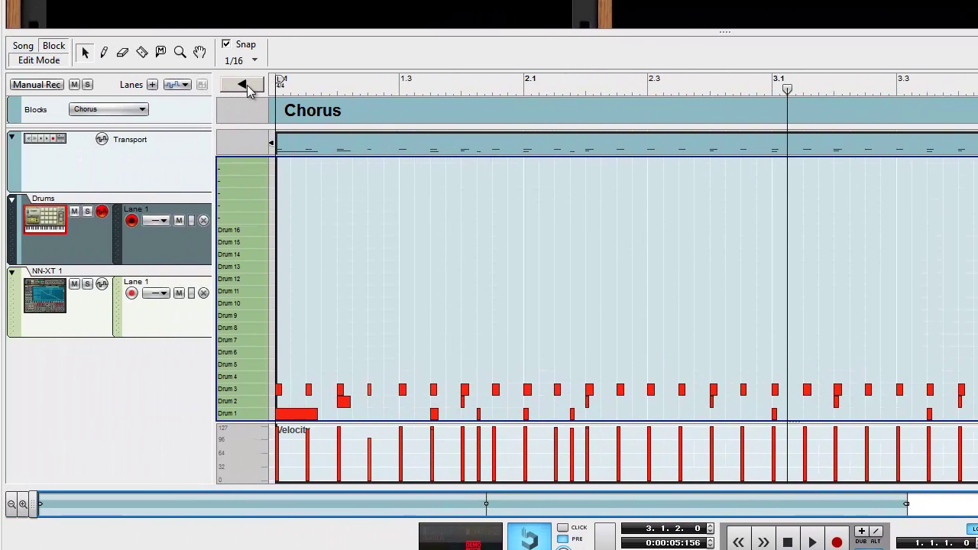
Leave the drum clip's note editor and add two new note lanes to the Drums track
{"action": "key", "text": "shift+Tab"}
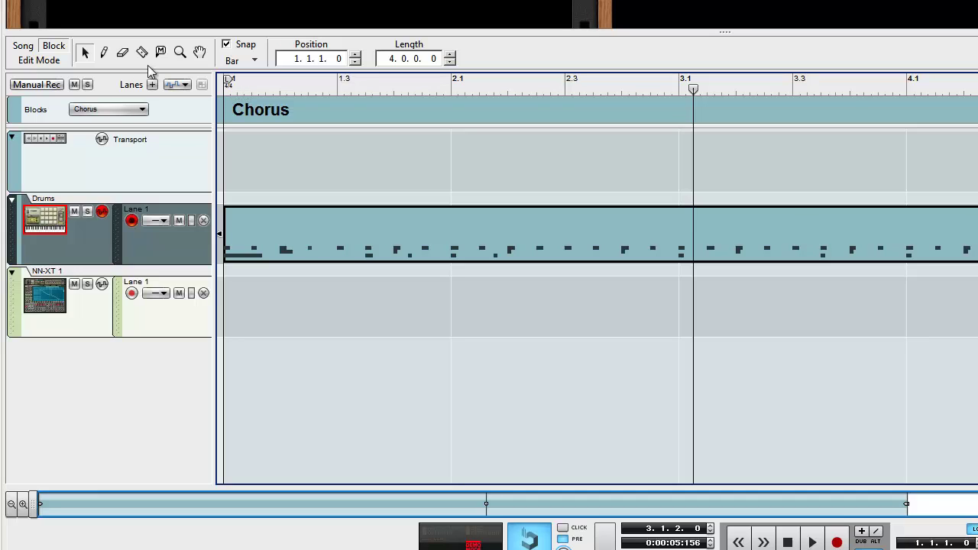
{"action": "left_click", "coordinate": [131, 265]}
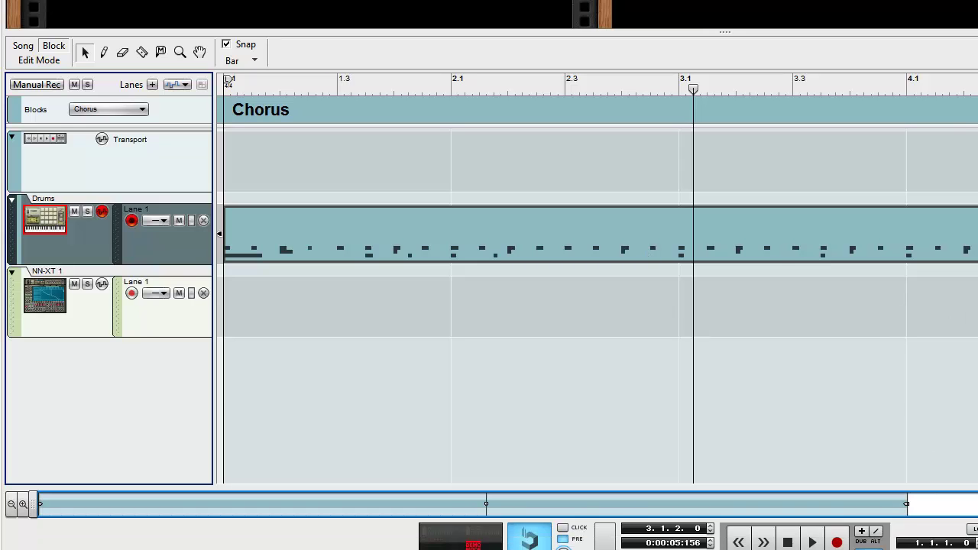
{"action": "key", "text": "ctrl+shift+n"}
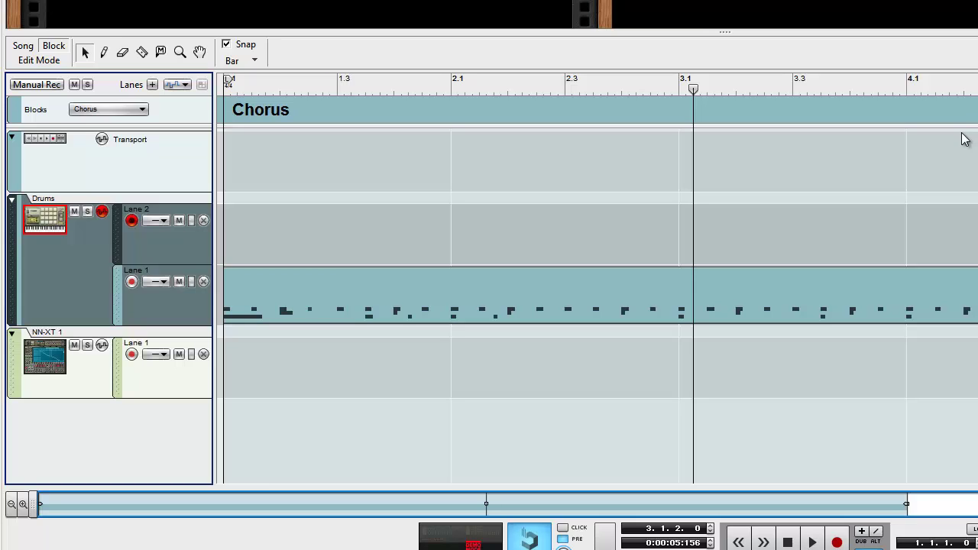
{"action": "key", "text": "ctrl+shift+n"}
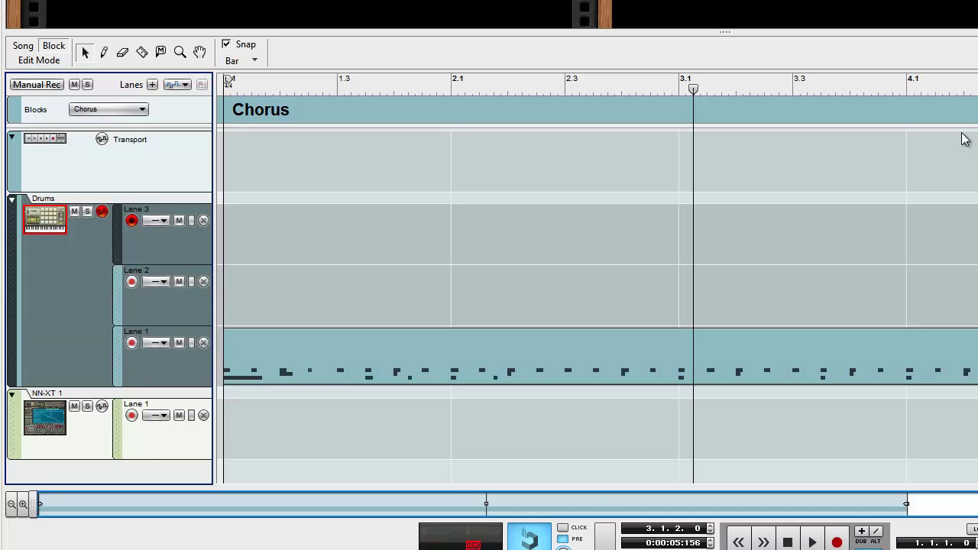
Copy the Lane 1 drum clip to Lane 2 and Lane 3 at the same position, leaving the Lane 3 copy selected
{"action": "left_click_drag", "start_coordinate": [600, 348], "coordinate": [601, 297]}
{"action": "left_click_drag", "start_coordinate": [600, 297], "coordinate": [589, 240]}
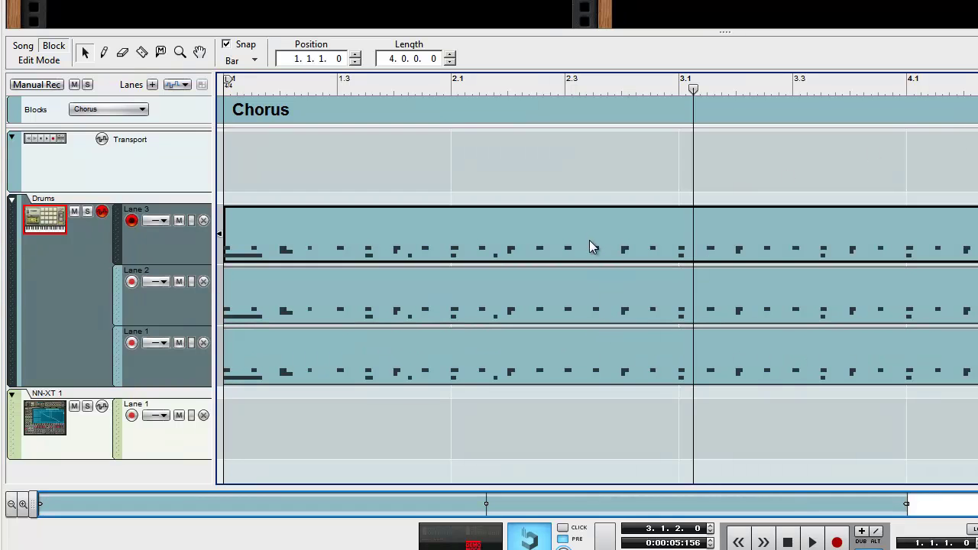
{"action": "left_click", "coordinate": [596, 359]}
{"action": "left_click", "coordinate": [600, 290], "text": "ctrl"}
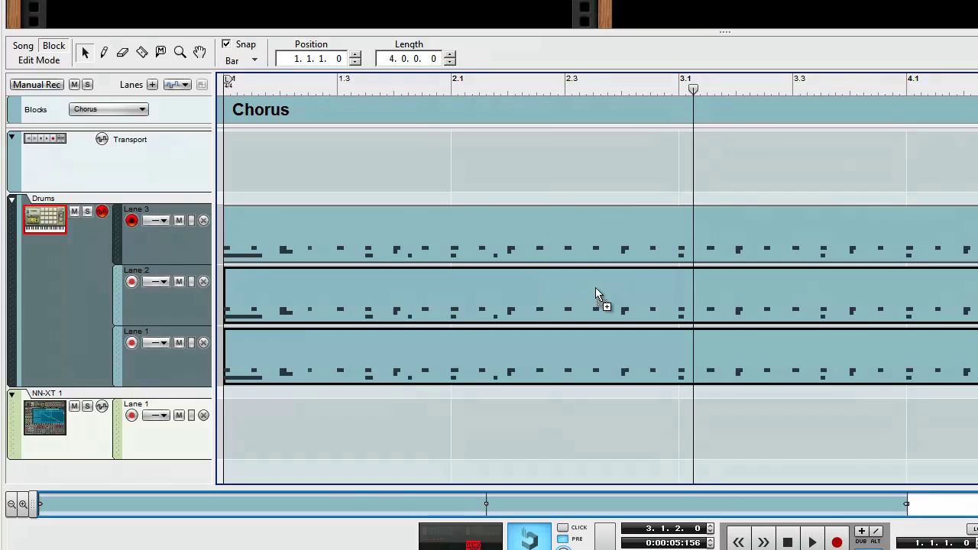
{"action": "left_click", "coordinate": [596, 289]}
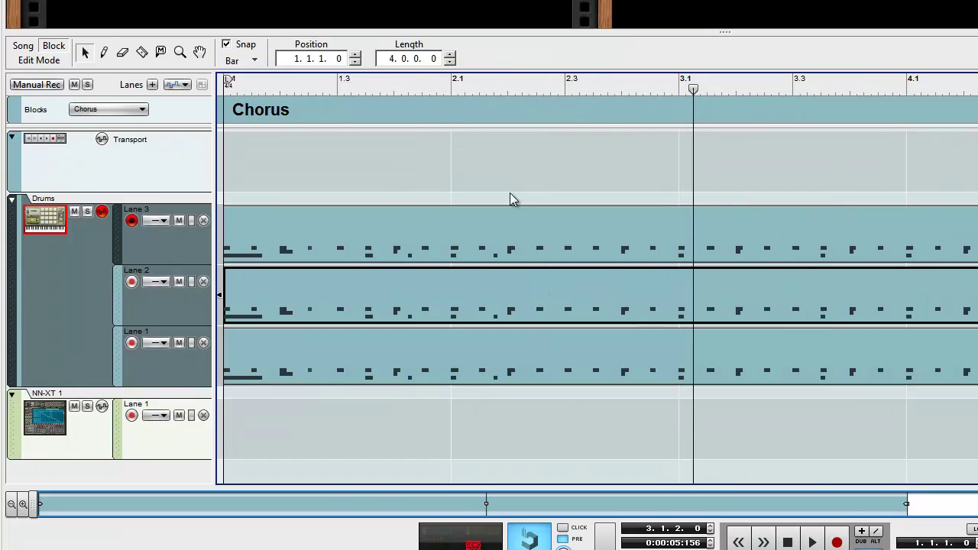
{"action": "left_click", "coordinate": [481, 251]}
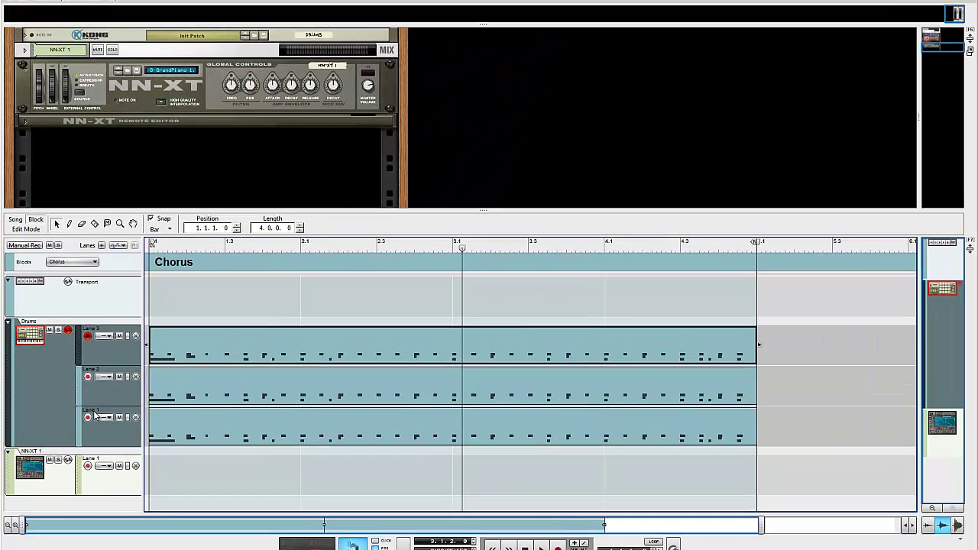
Rename the Drums track's Lane 1 as Kick, Lane 2 as Snare and Lane 3 as Hat
{"action": "double_click", "coordinate": [137, 337]}
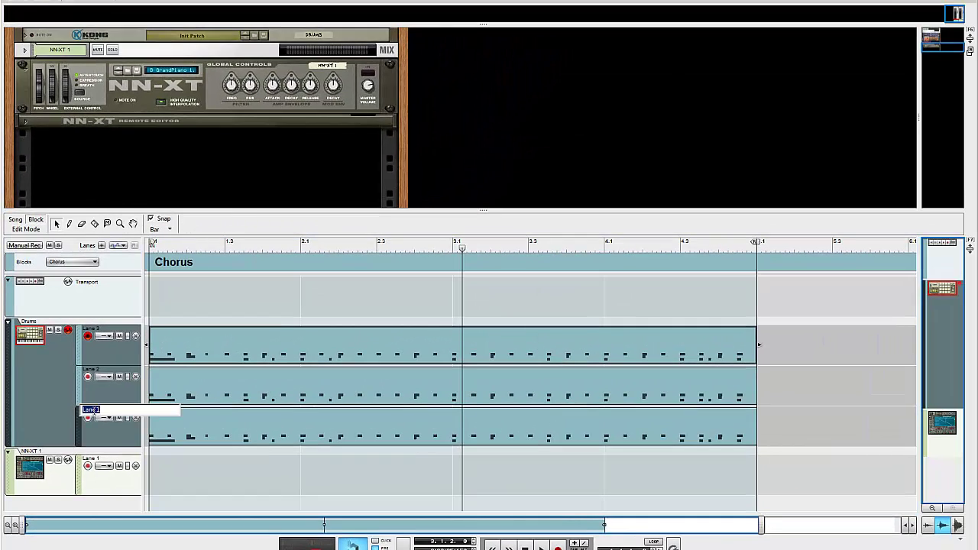
{"action": "type", "text": "Kick"}
{"action": "key", "text": "Return"}
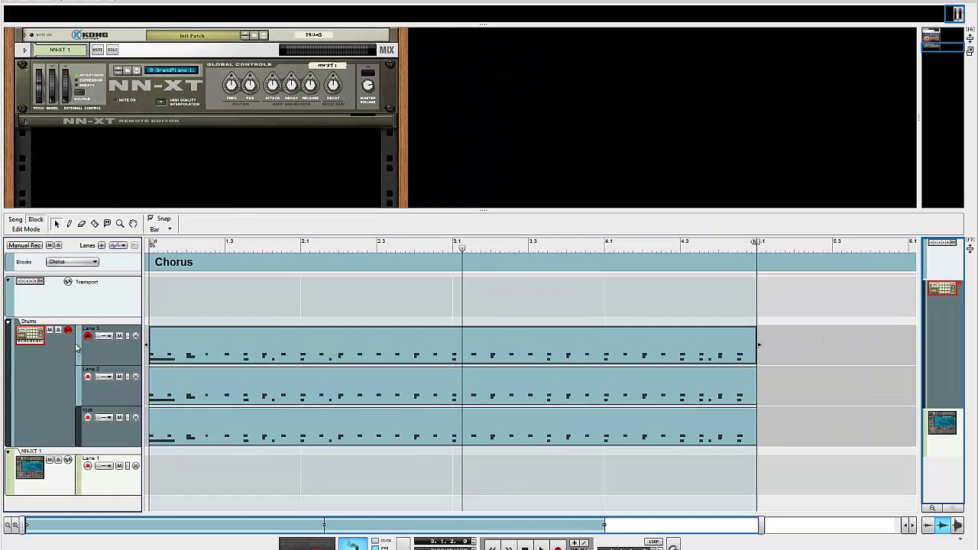
{"action": "double_click", "coordinate": [92, 373]}
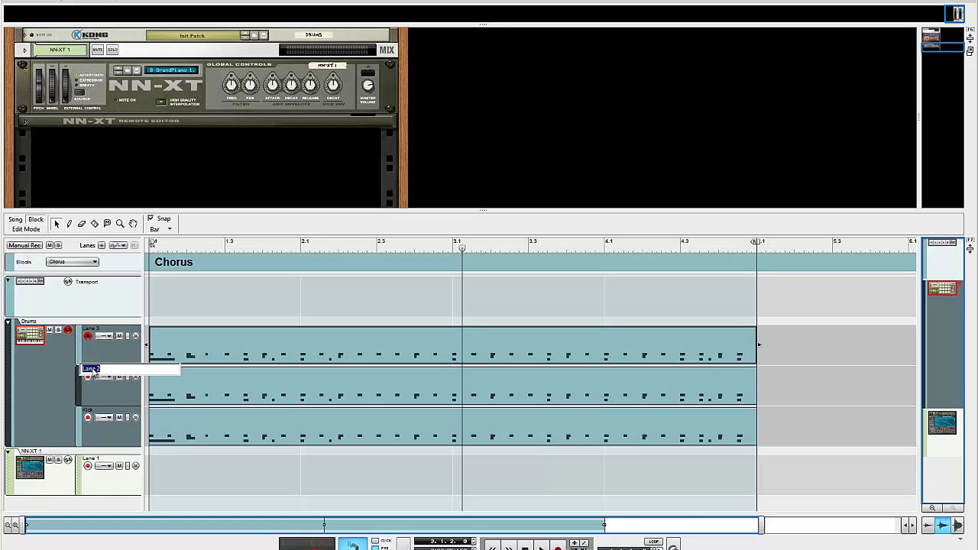
{"action": "type", "text": "Snare"}
{"action": "key", "text": "Return"}
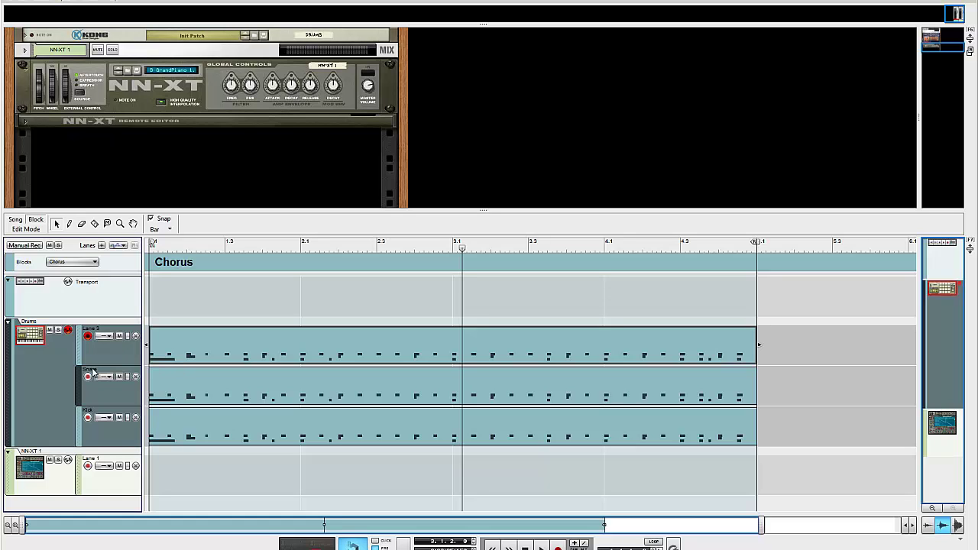
{"action": "double_click", "coordinate": [93, 328]}
{"action": "type", "text": "Hat"}
{"action": "key", "text": "Return"}
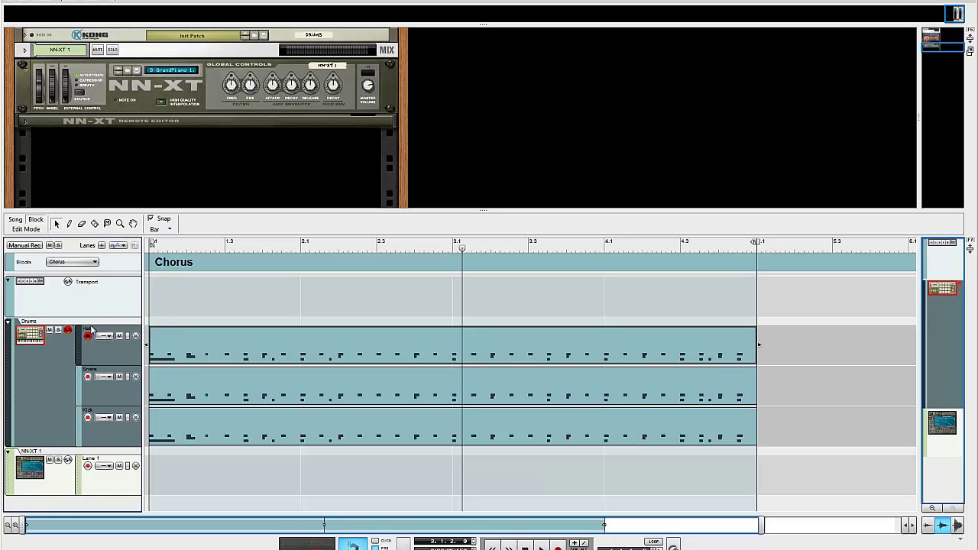
Open the Kick lane's clip and delete all its Drum 2 and Drum 3 notes, keeping only the Drum 1 hits
{"action": "left_click", "coordinate": [366, 434]}
{"action": "double_click", "coordinate": [402, 432]}
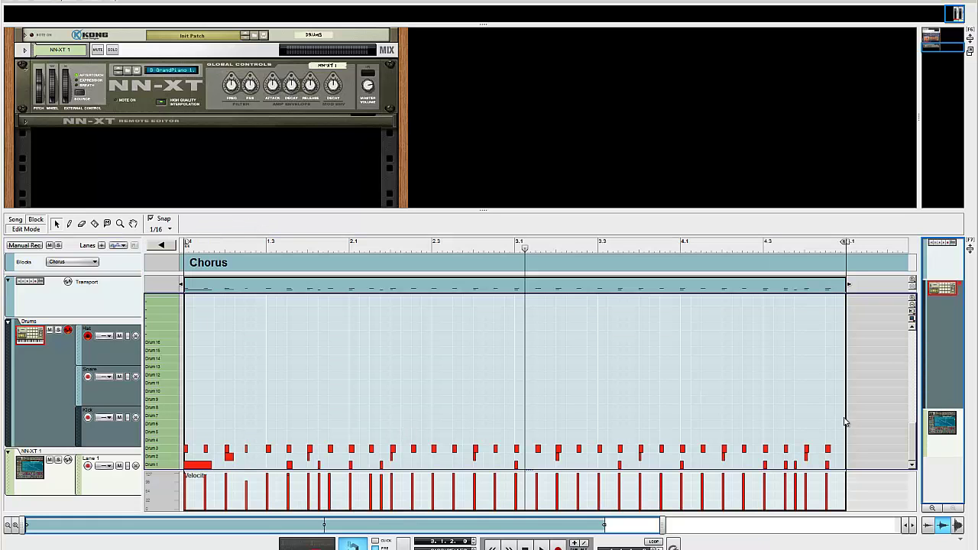
{"action": "left_click_drag", "start_coordinate": [858, 404], "coordinate": [136, 459]}
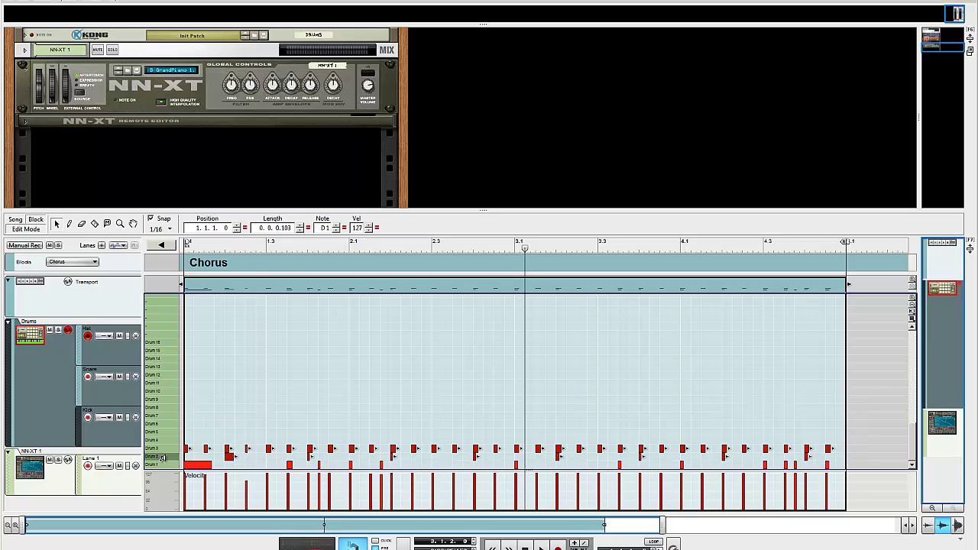
{"action": "key", "text": "Delete"}
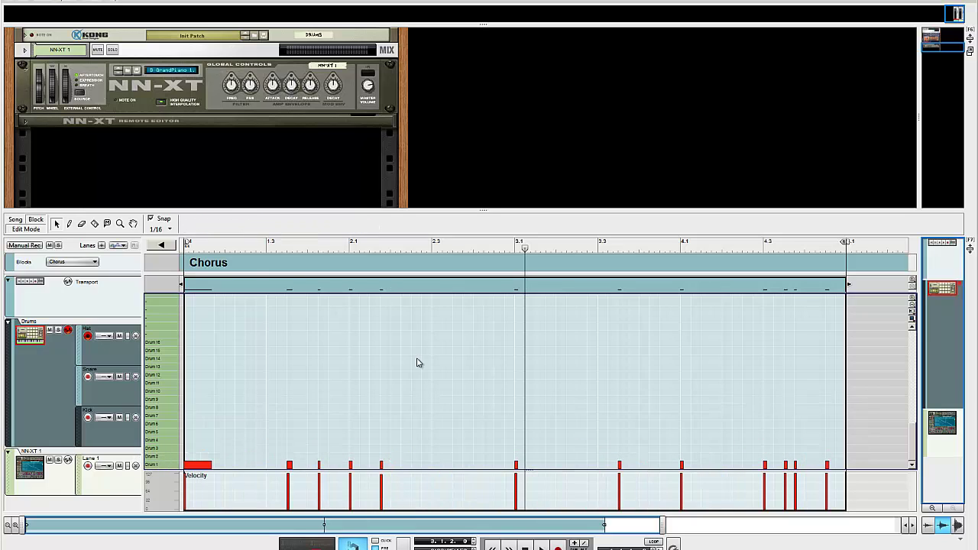
Open the Snare lane's clip and delete all its Drum 1 and Drum 3 notes, keeping only the Drum 2 hits
{"action": "left_click", "coordinate": [107, 402]}
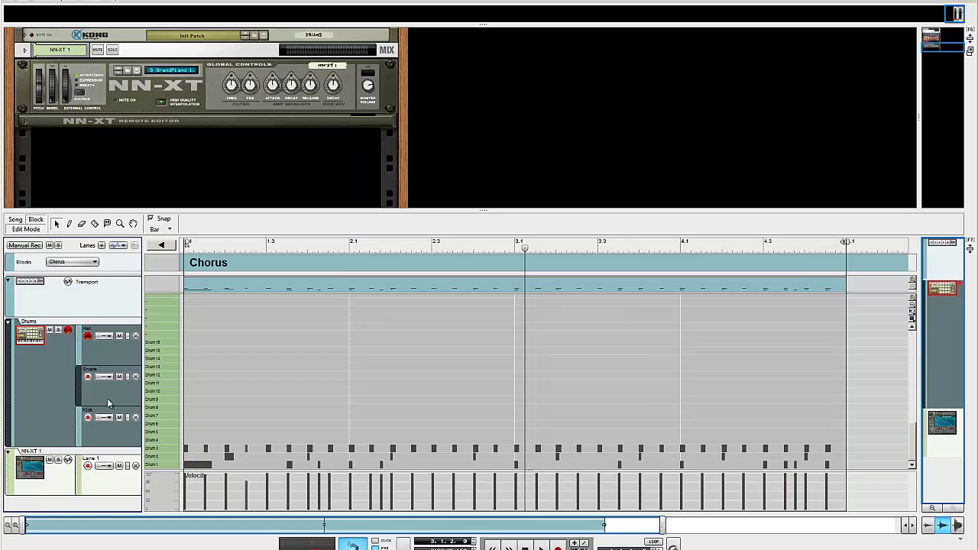
{"action": "left_click", "coordinate": [740, 286]}
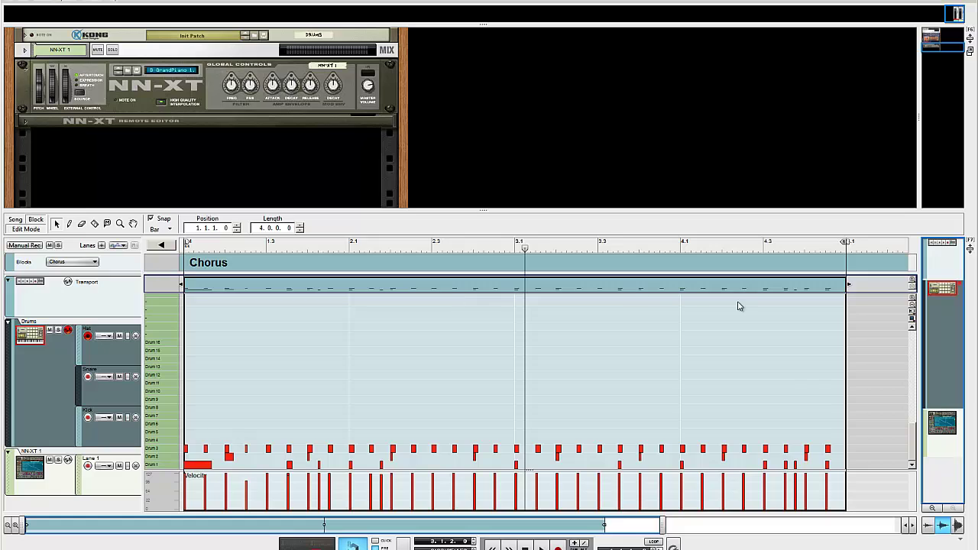
{"action": "left_click_drag", "start_coordinate": [848, 473], "coordinate": [183, 460]}
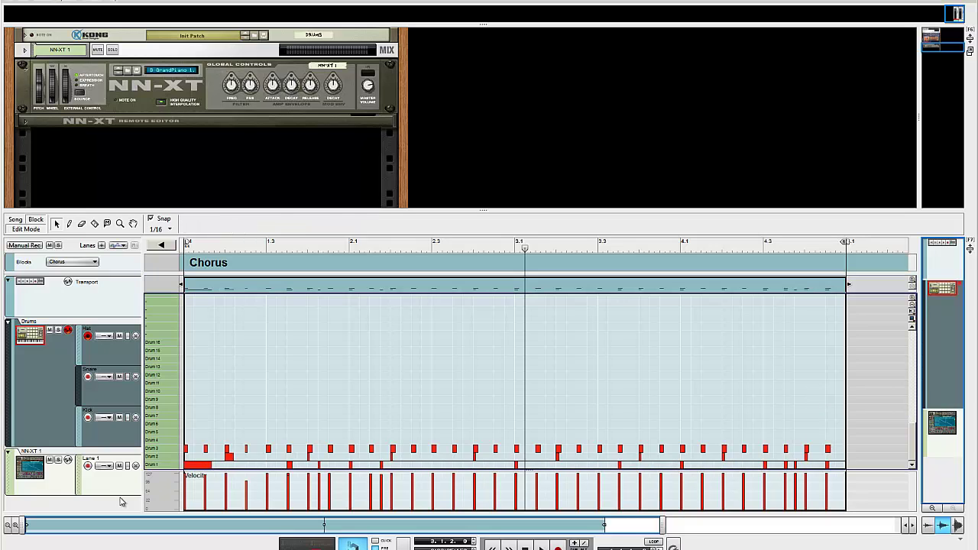
{"action": "key", "text": "Delete"}
{"action": "left_click_drag", "start_coordinate": [839, 452], "coordinate": [183, 438]}
{"action": "key", "text": "Delete"}
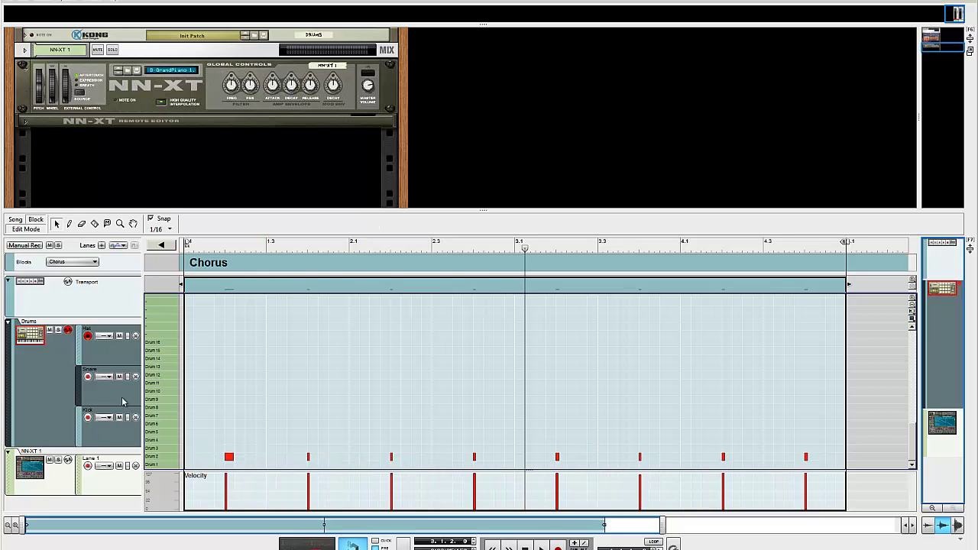
Open the Hat lane's clip and delete all its Drum 1 and Drum 2 notes, keeping only the Drum 3 hits
{"action": "left_click", "coordinate": [113, 368]}
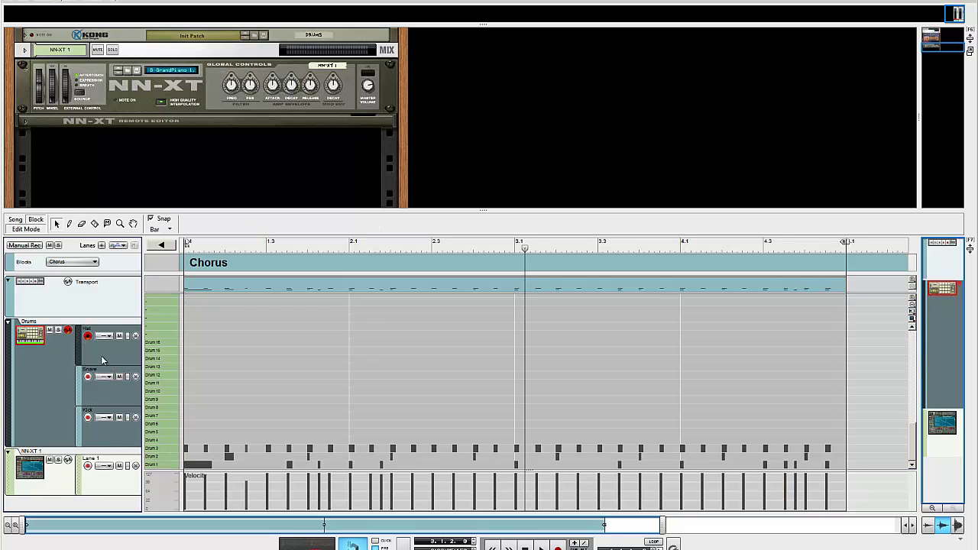
{"action": "double_click", "coordinate": [618, 290]}
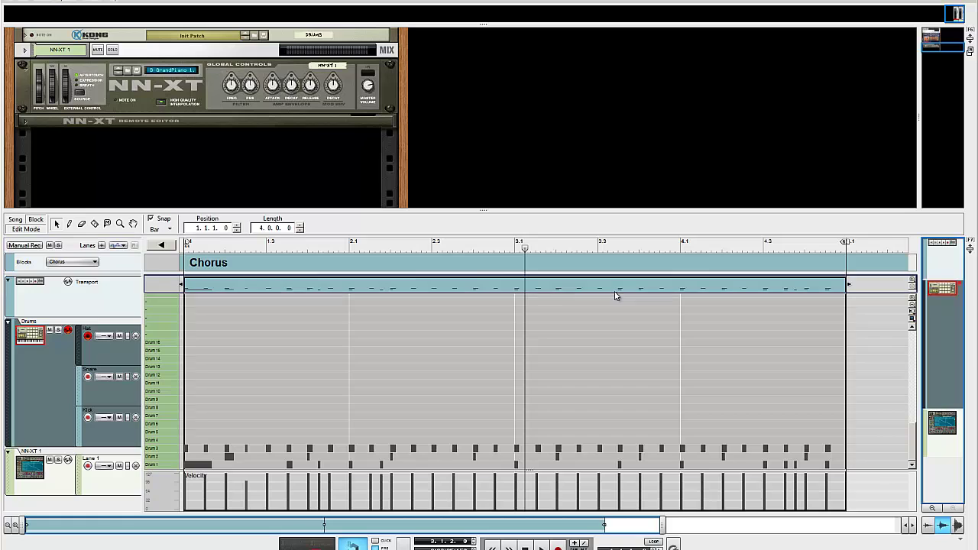
{"action": "left_click_drag", "start_coordinate": [818, 464], "coordinate": [185, 457]}
{"action": "key", "text": "Delete"}
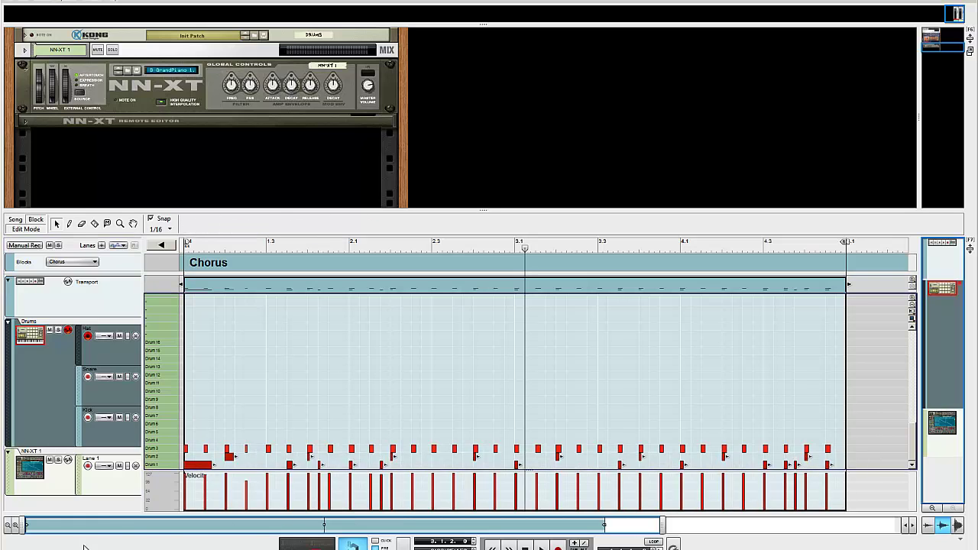
Leave the note editor and play the Chorus block from the beginning
{"action": "left_click", "coordinate": [73, 261]}
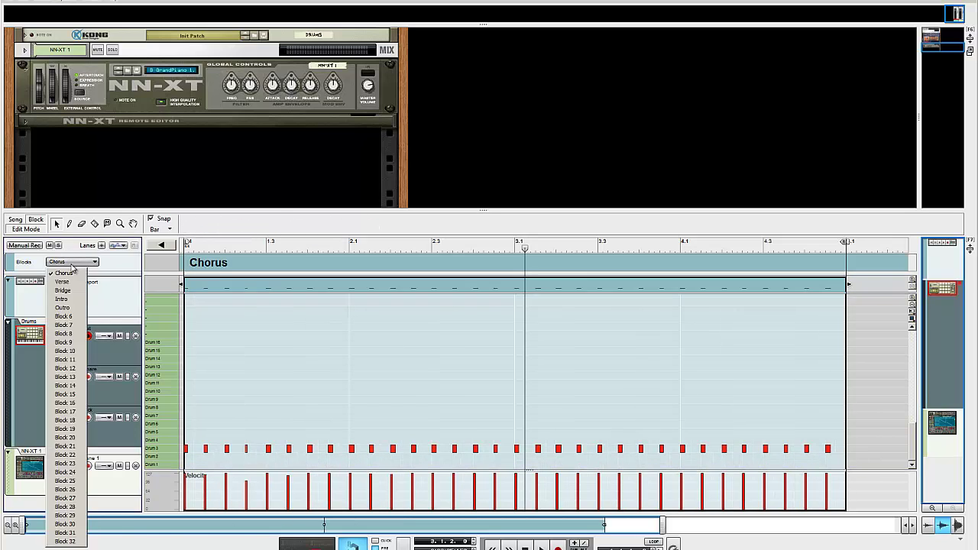
{"action": "left_click", "coordinate": [71, 259]}
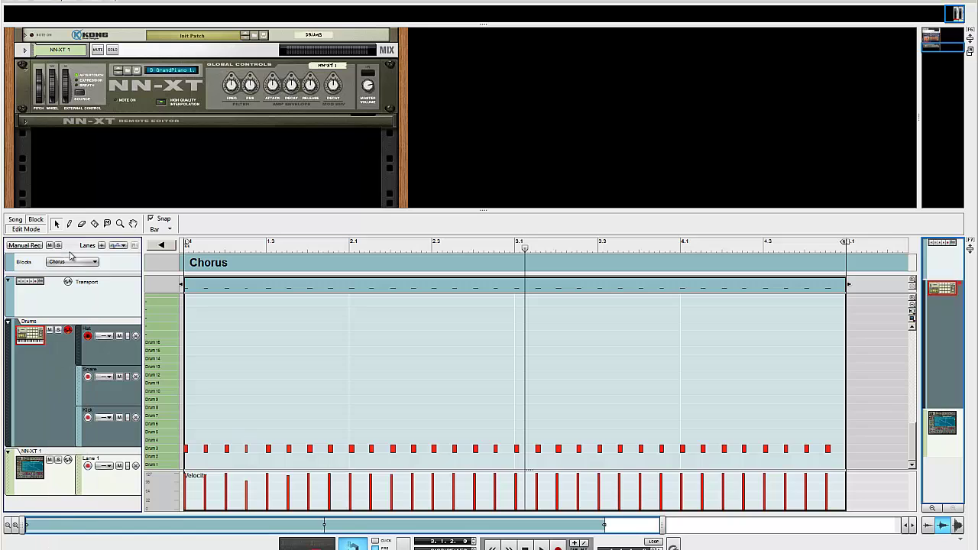
{"action": "left_click", "coordinate": [162, 245]}
{"action": "left_click_drag", "start_coordinate": [366, 245], "coordinate": [3, 246]}
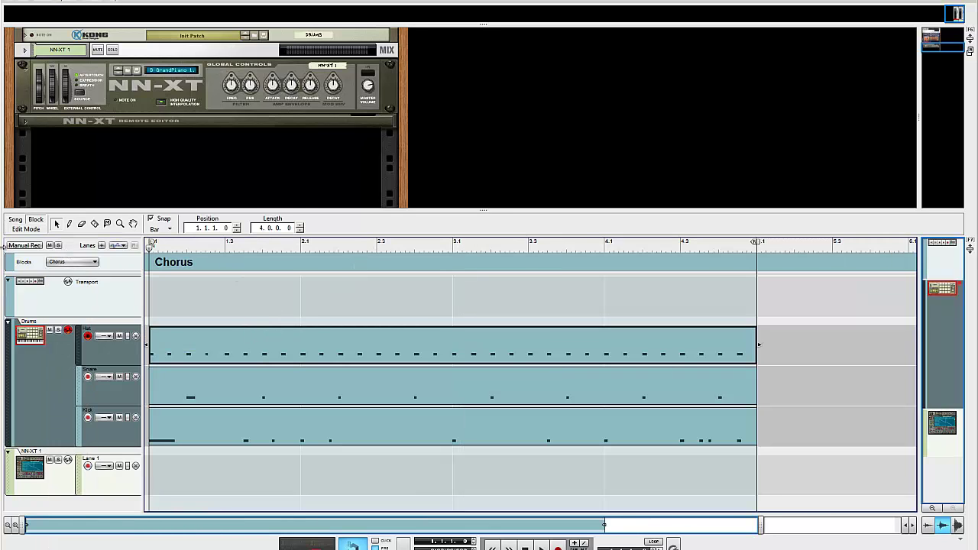
{"action": "key", "text": "space"}
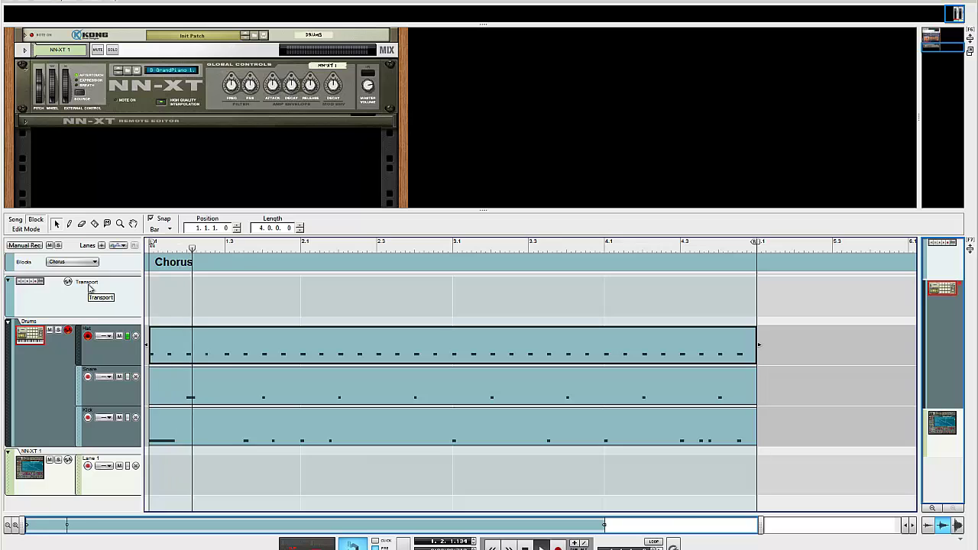
Mute the Snare and Hat lanes to hear the Kick lane alone, and unmute both and stop playback
{"action": "left_click", "coordinate": [120, 377]}
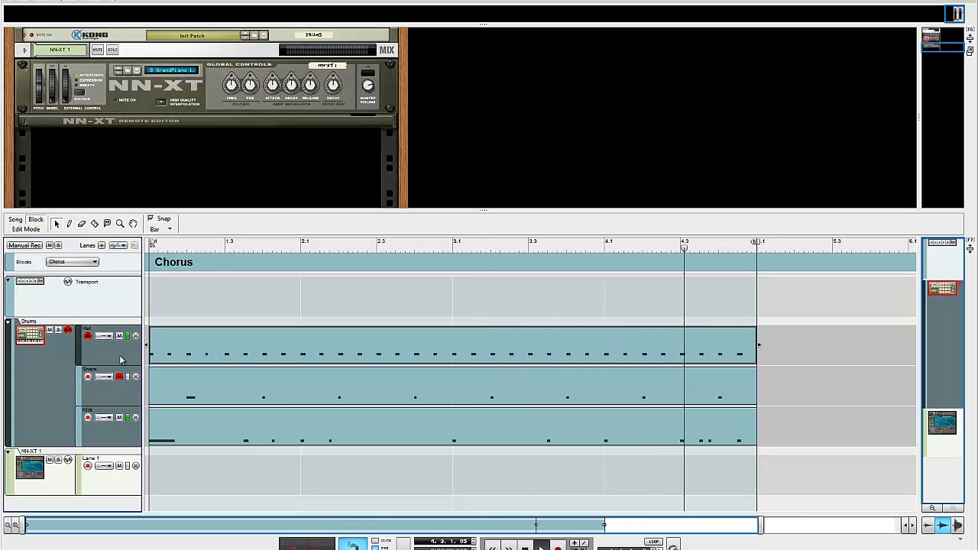
{"action": "left_click", "coordinate": [120, 337]}
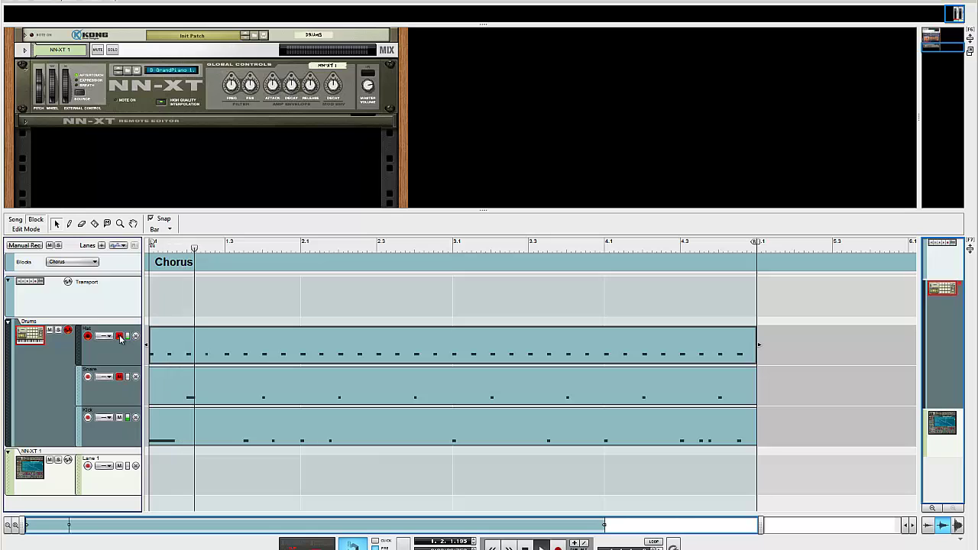
{"action": "left_click", "coordinate": [120, 337]}
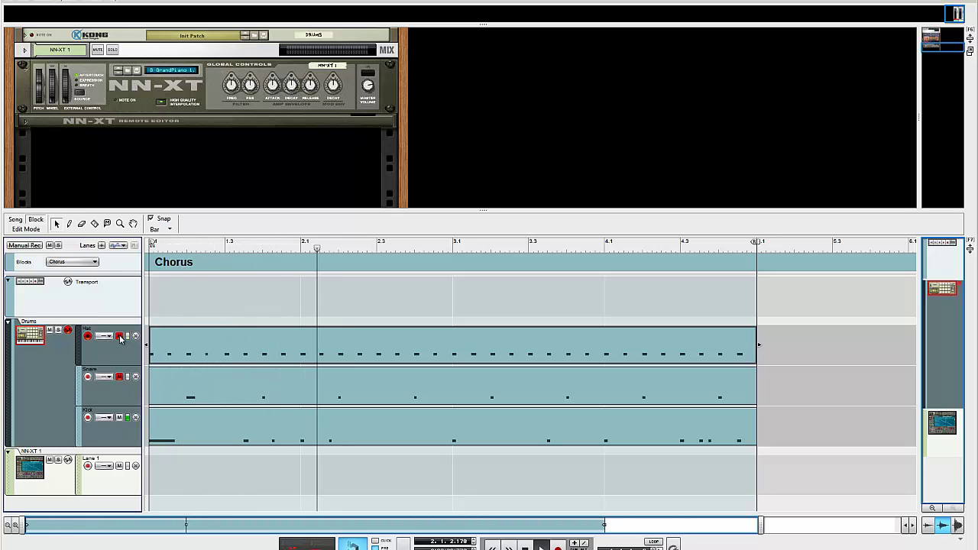
{"action": "left_click", "coordinate": [119, 377]}
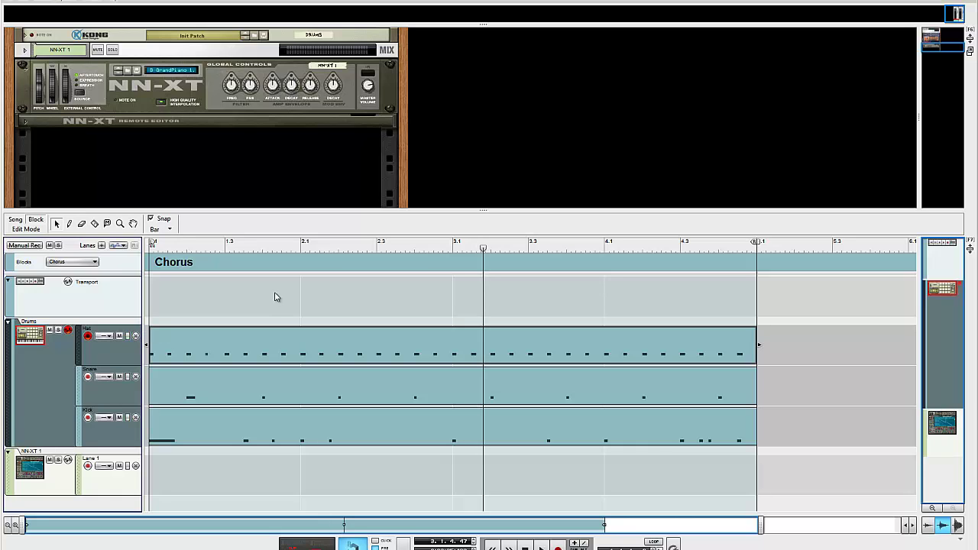
{"action": "right_click", "coordinate": [122, 338]}
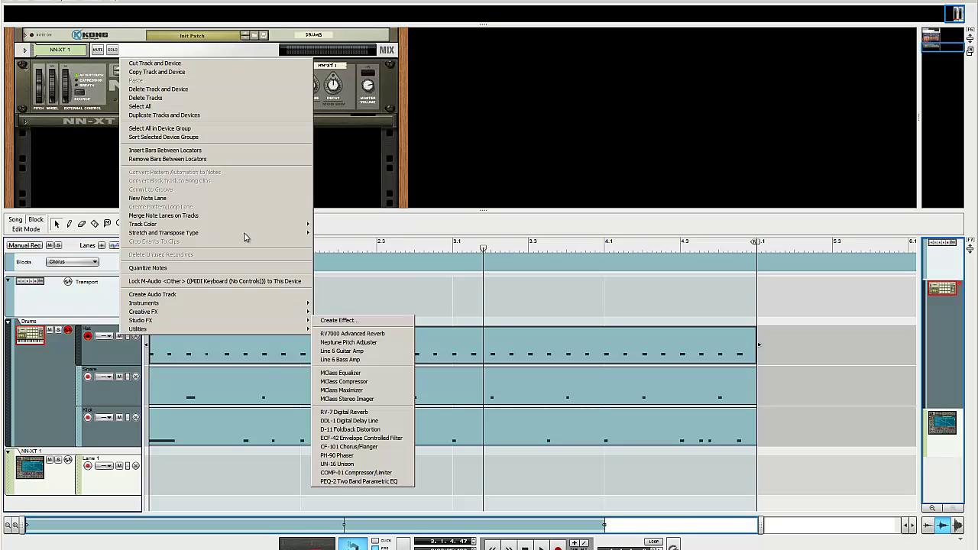
{"action": "left_click", "coordinate": [83, 351]}
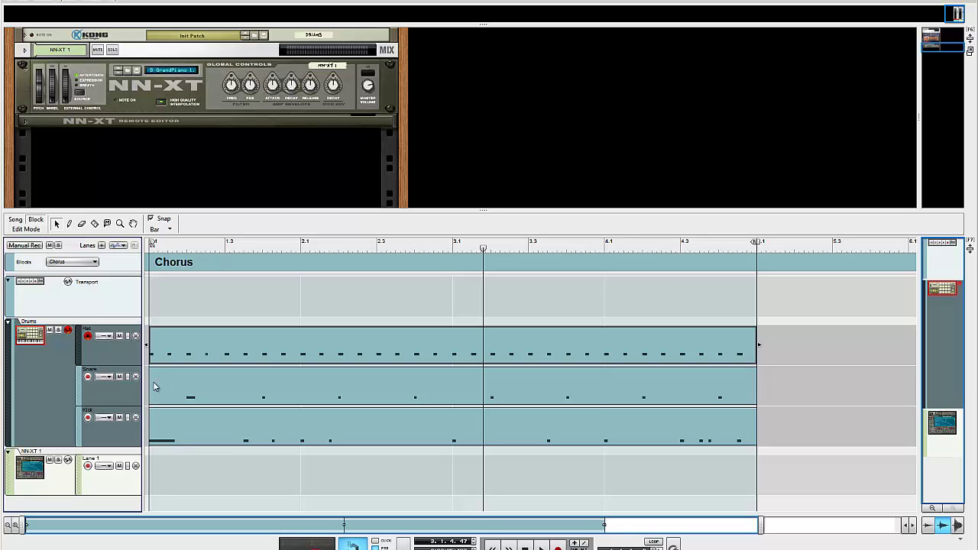
Trim the start of the Hat lane's clip to bar 2 and delete the leftover clip beneath it in bar 1
{"action": "left_click", "coordinate": [935, 510]}
{"action": "left_click", "coordinate": [935, 510]}
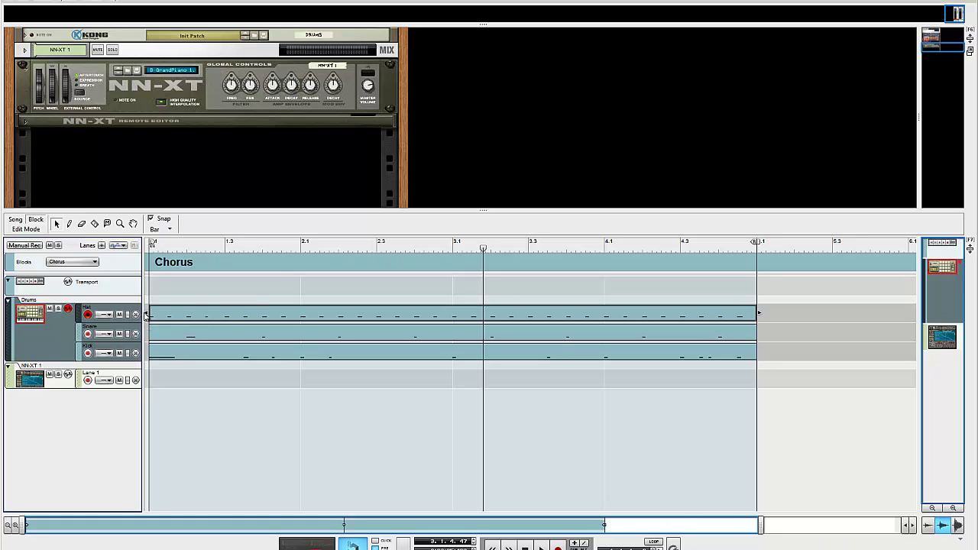
{"action": "left_click", "coordinate": [149, 312]}
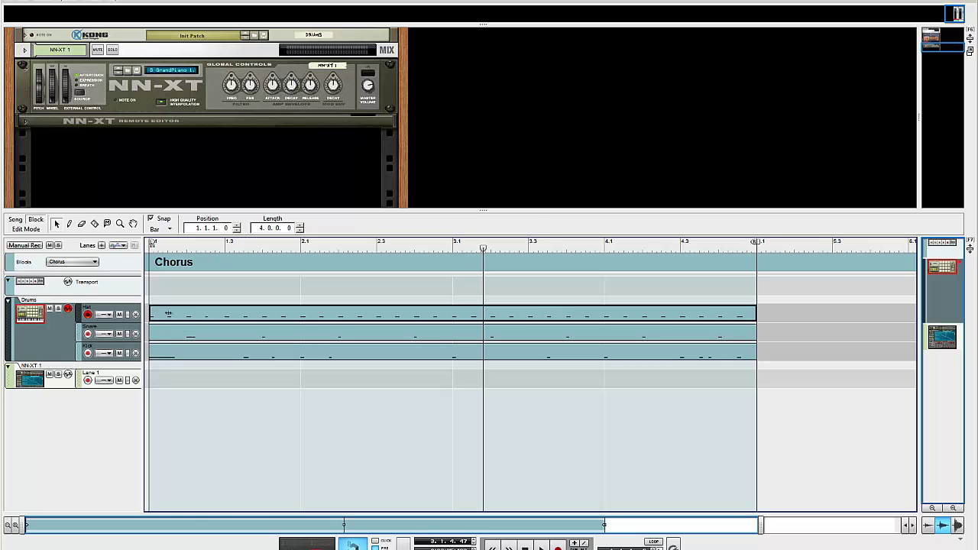
{"action": "left_click_drag", "start_coordinate": [295, 313], "coordinate": [333, 316]}
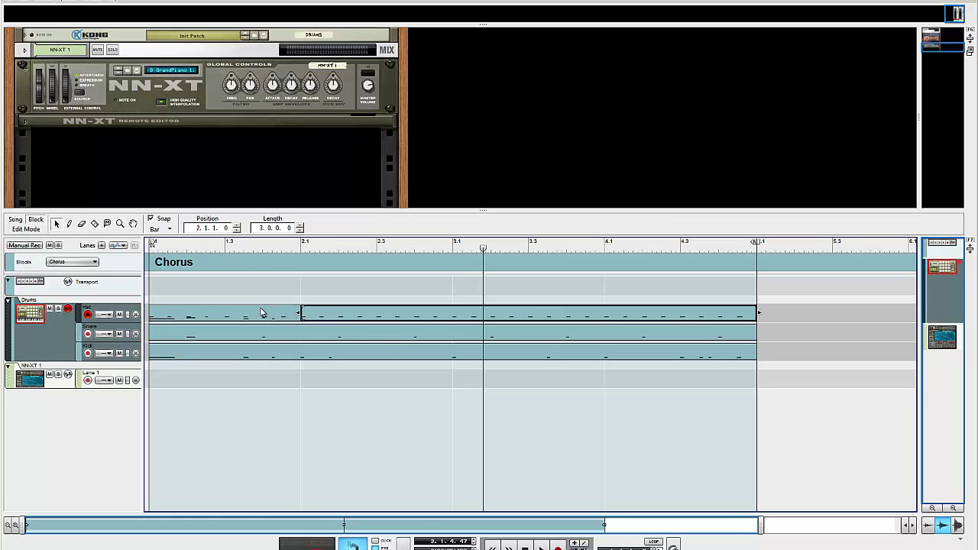
{"action": "key", "text": "ctrl+z"}
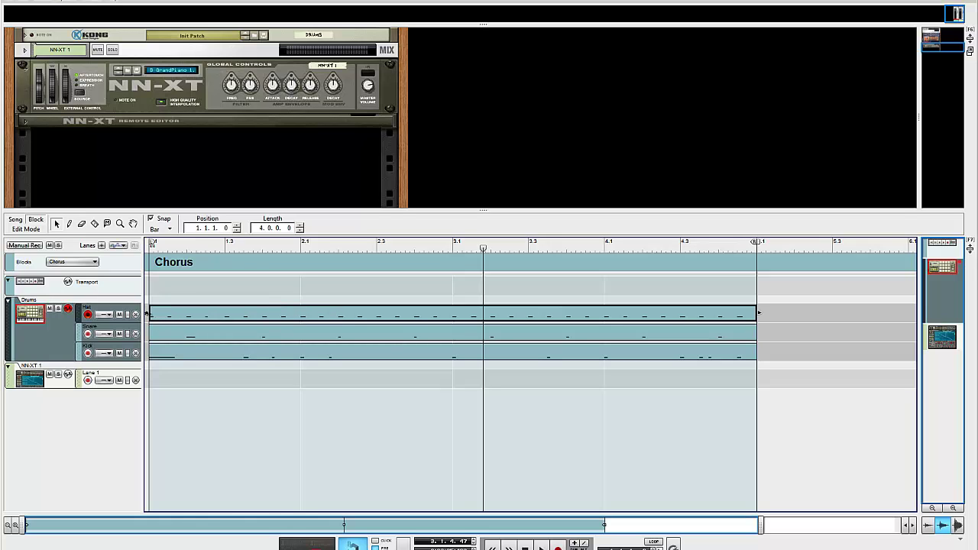
{"action": "key", "text": "ctrl+y"}
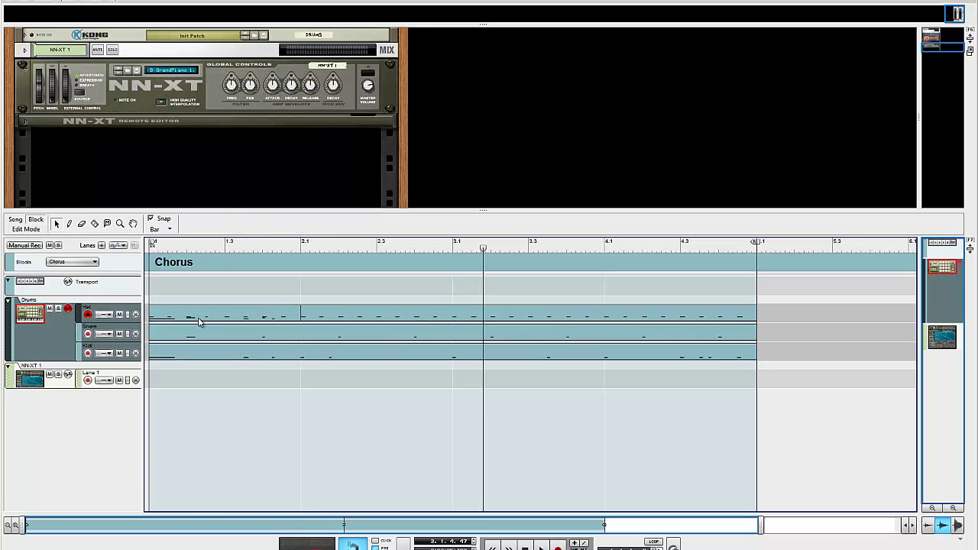
{"action": "left_click", "coordinate": [198, 319]}
Trim the start of the Snare lane's clip to bar 2 and delete the leftover clip beneath it in bar 1
{"action": "left_click", "coordinate": [195, 339]}
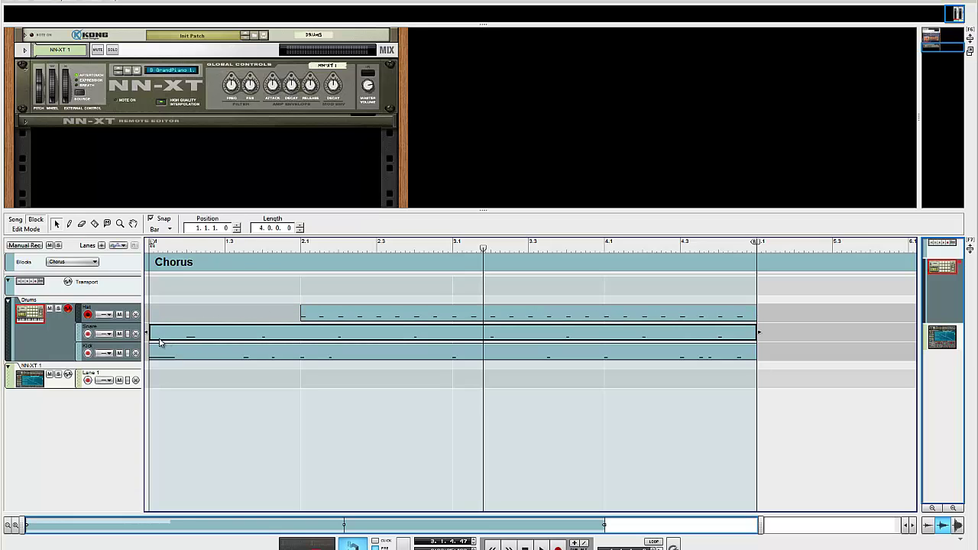
{"action": "left_click_drag", "start_coordinate": [221, 333], "coordinate": [320, 334]}
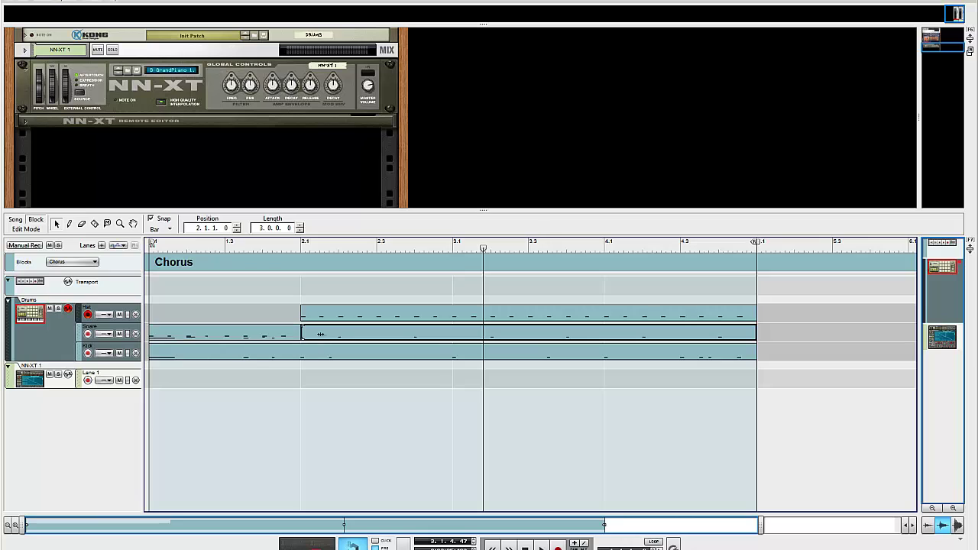
{"action": "left_click", "coordinate": [185, 340]}
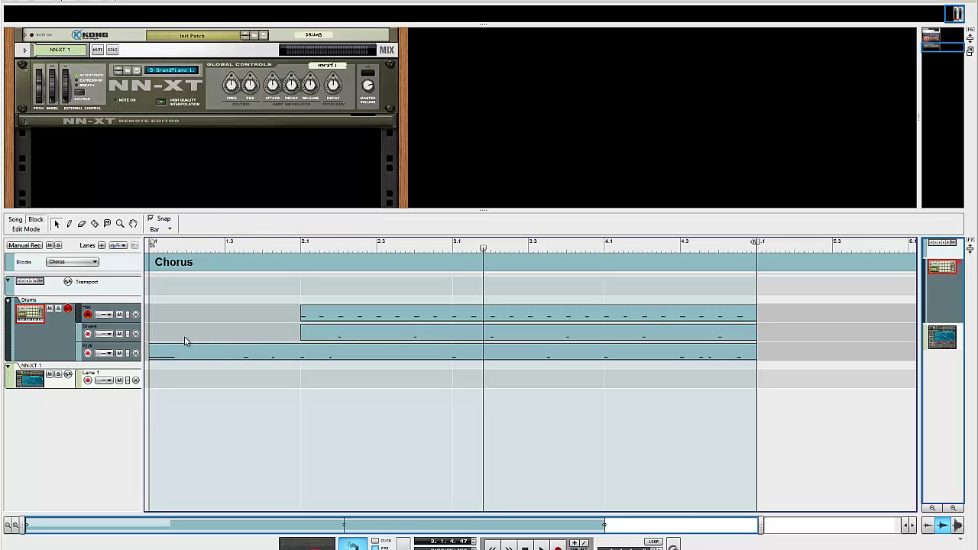
Check the Kick lane for a leftover clip, and extend the Hat and Snare clips' start back to bar 1
{"action": "left_click", "coordinate": [181, 351]}
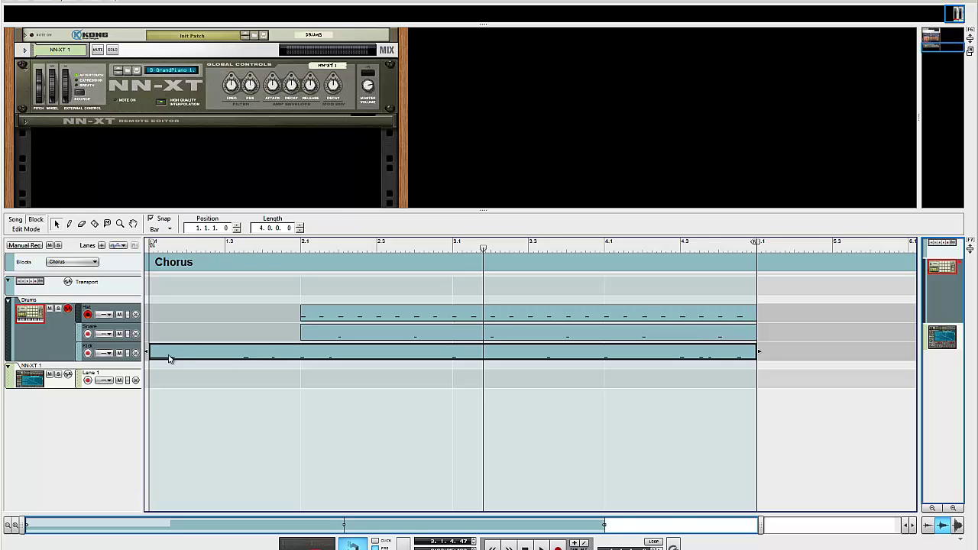
{"action": "left_click_drag", "start_coordinate": [146, 351], "coordinate": [261, 344]}
{"action": "left_click", "coordinate": [315, 331]}
{"action": "left_click", "coordinate": [301, 316]}
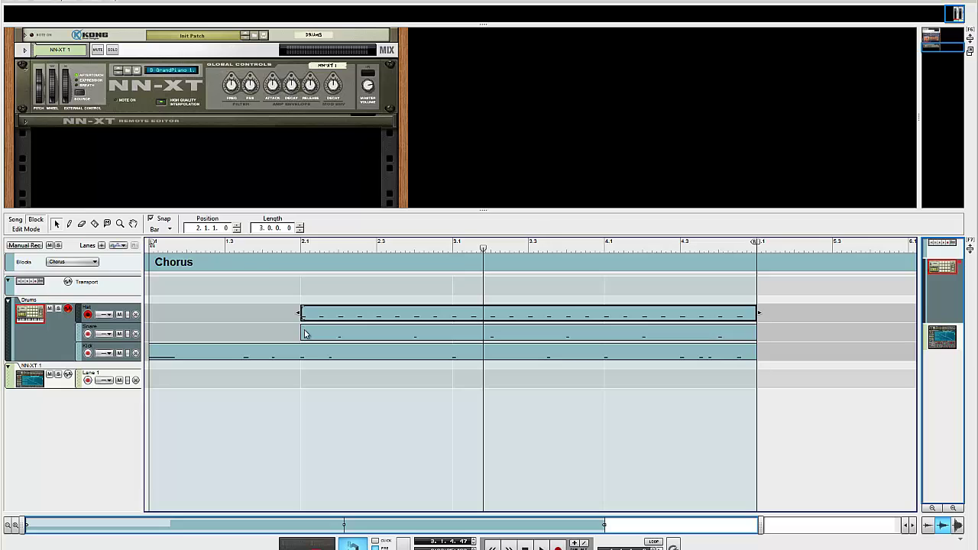
{"action": "left_click", "coordinate": [304, 334], "text": "shift"}
{"action": "left_click_drag", "start_coordinate": [298, 313], "coordinate": [148, 310]}
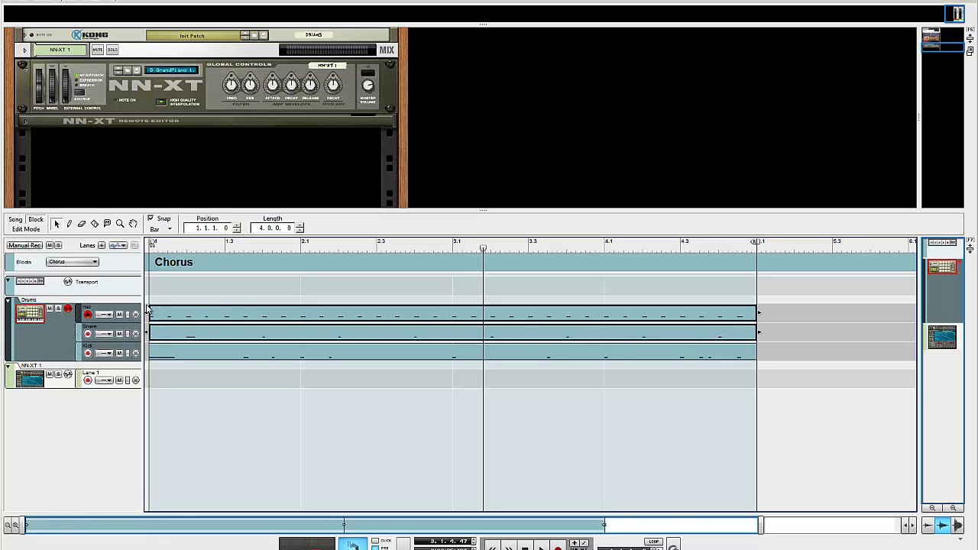
{"action": "left_click", "coordinate": [217, 282]}
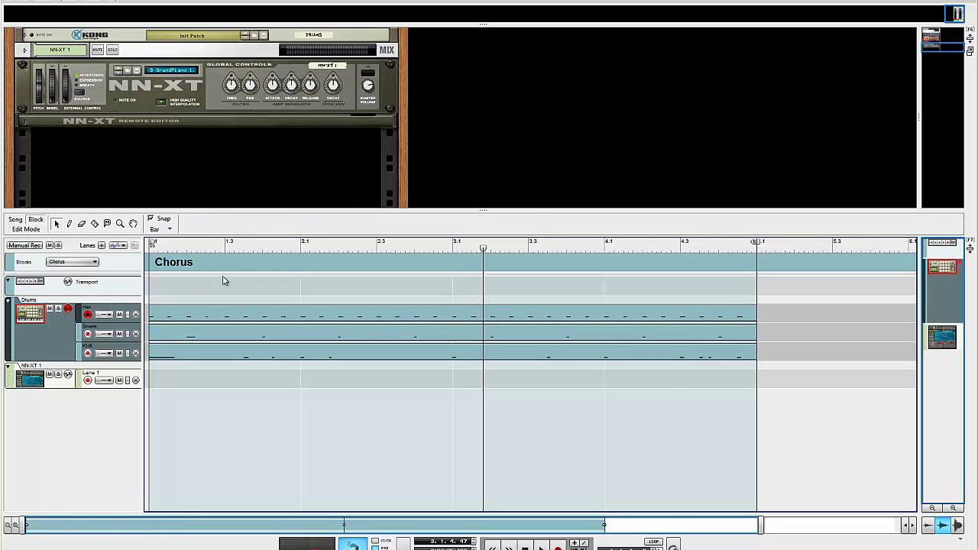
Open the Hat clip's notes, copy a Drum 3 hit to position 2.1.2, and select the neighbouring hits just after bar 2
{"action": "left_click", "coordinate": [300, 249]}
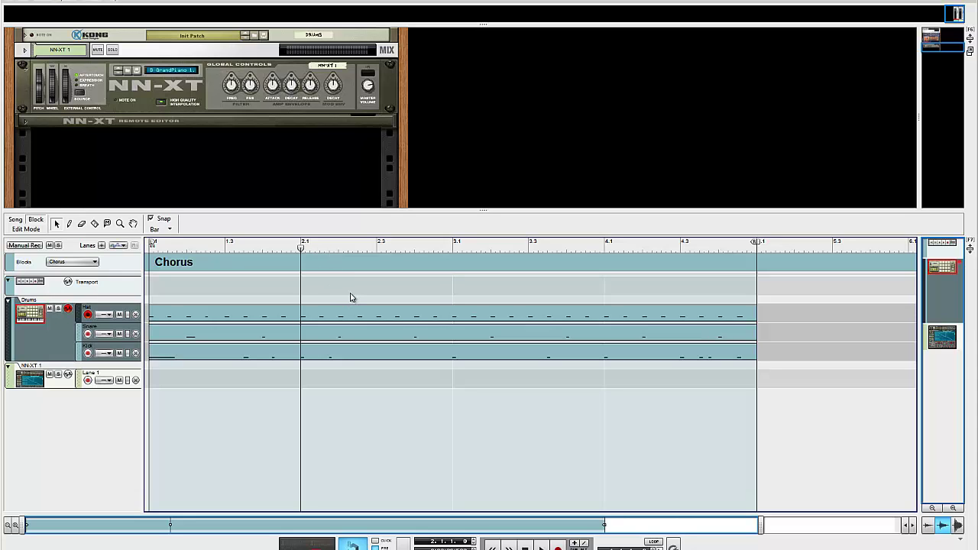
{"action": "left_click", "coordinate": [324, 331]}
{"action": "left_click", "coordinate": [195, 319]}
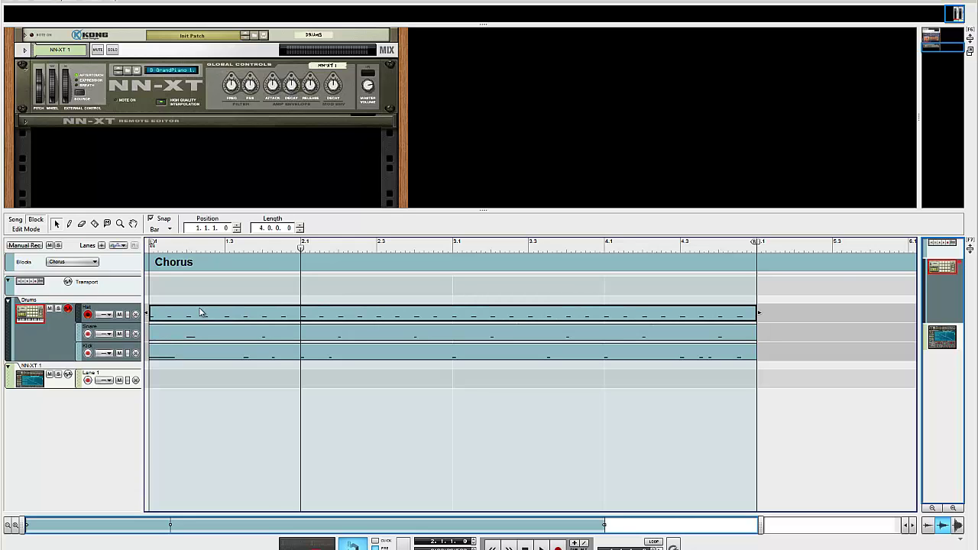
{"action": "double_click", "coordinate": [201, 312]}
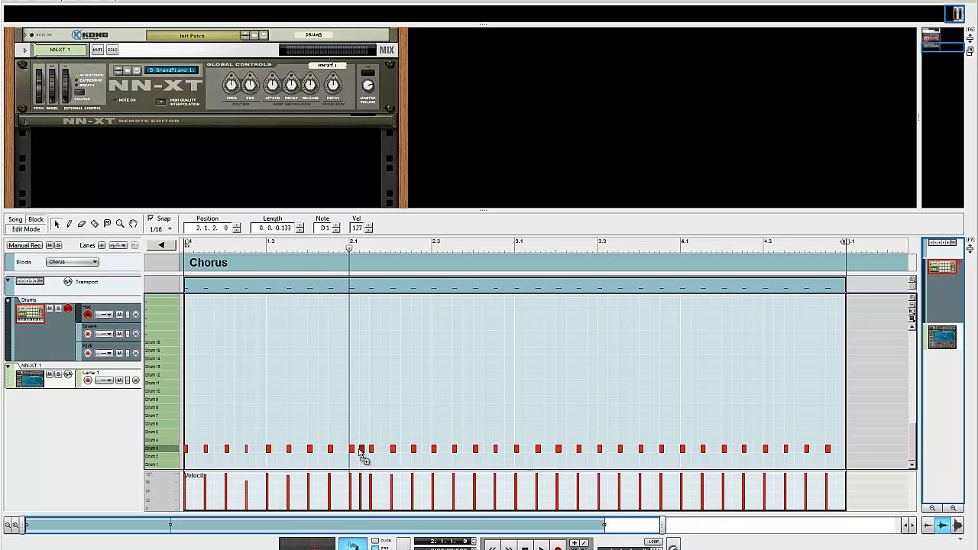
{"action": "left_click", "coordinate": [361, 449]}
{"action": "left_click_drag", "start_coordinate": [377, 434], "coordinate": [349, 461]}
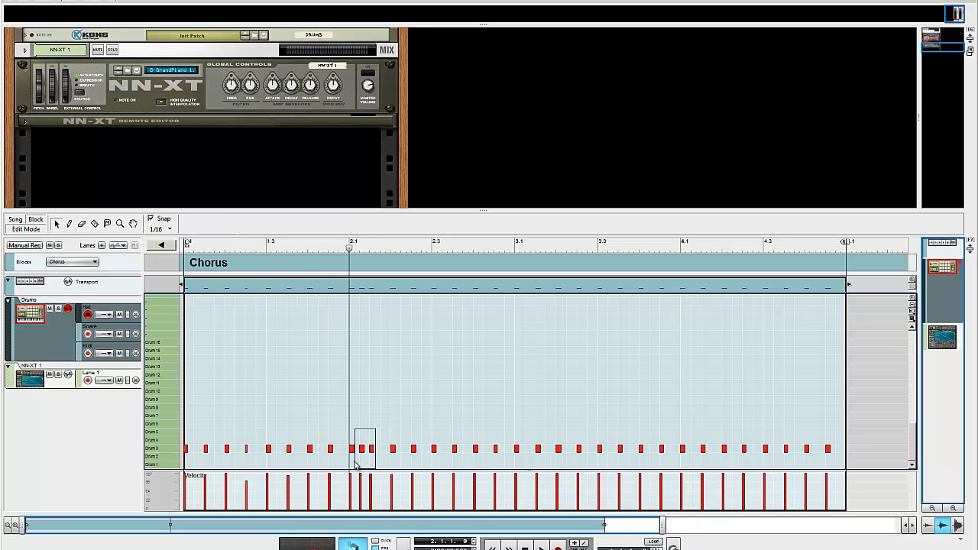
Remove the extra hat note between the regular hits just after 2.1 in the Chorus block
{"action": "key", "text": "Delete"}
{"action": "key", "text": "ctrl+z"}
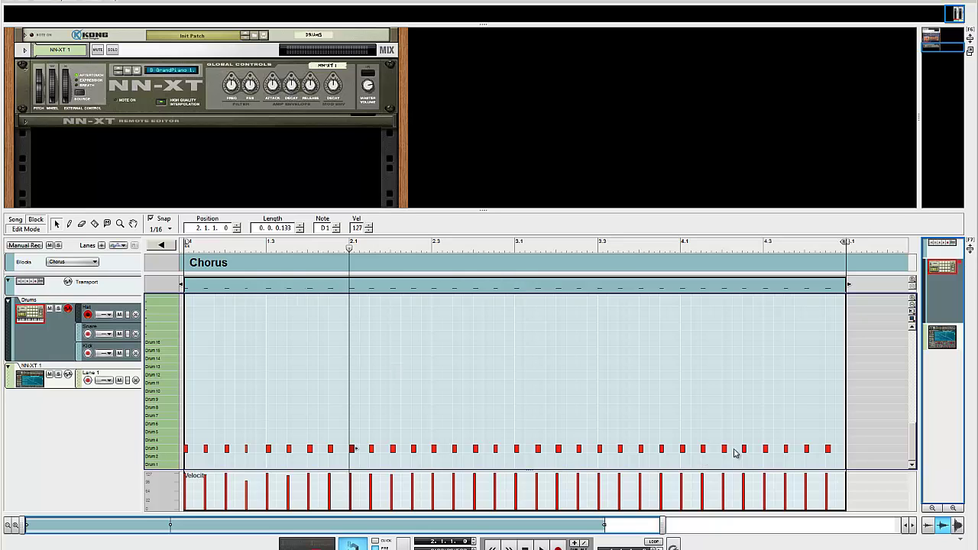
{"action": "left_click", "coordinate": [869, 441]}
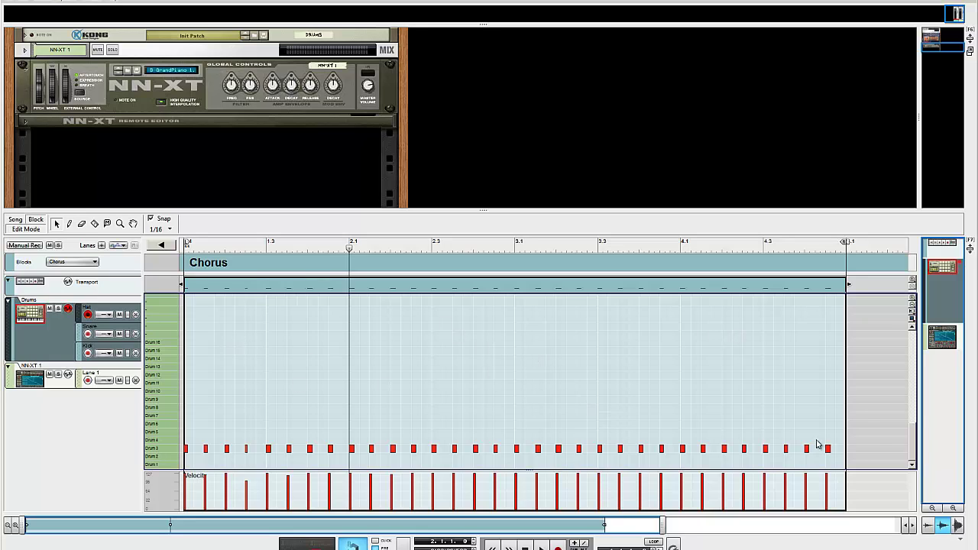
Try doubling the hat pattern by copying all hat notes one 1/32 snap step along during playback, and undo it
{"action": "left_click_drag", "start_coordinate": [871, 437], "coordinate": [158, 456]}
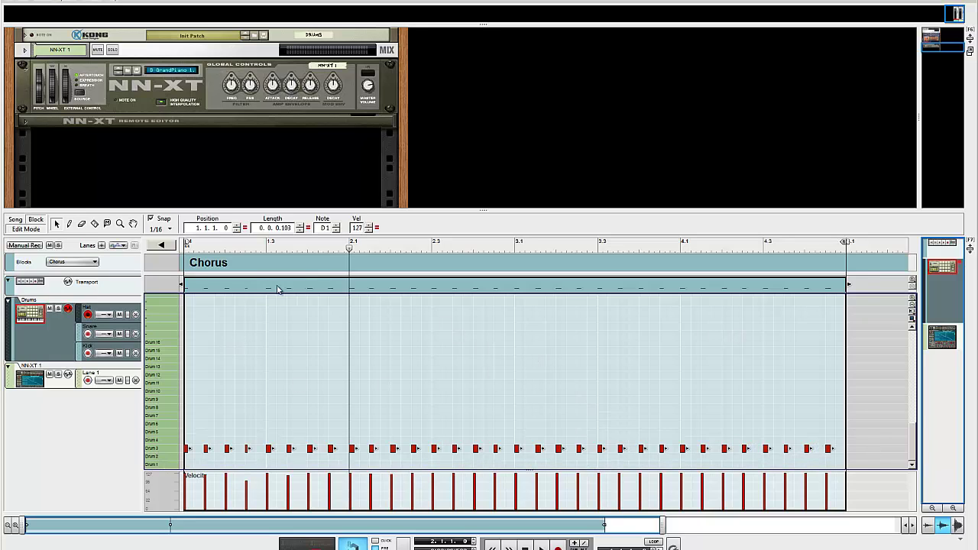
{"action": "key", "text": "space"}
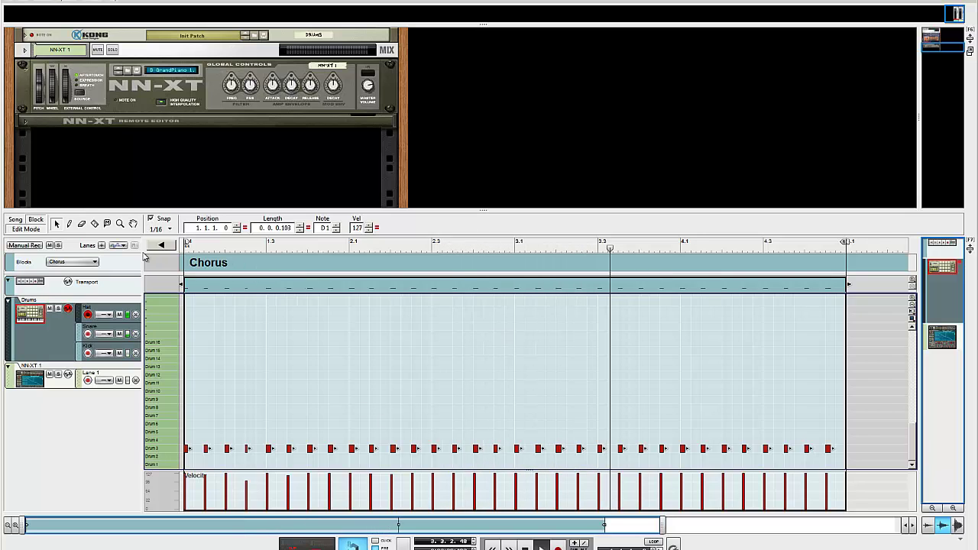
{"action": "left_click", "coordinate": [160, 229]}
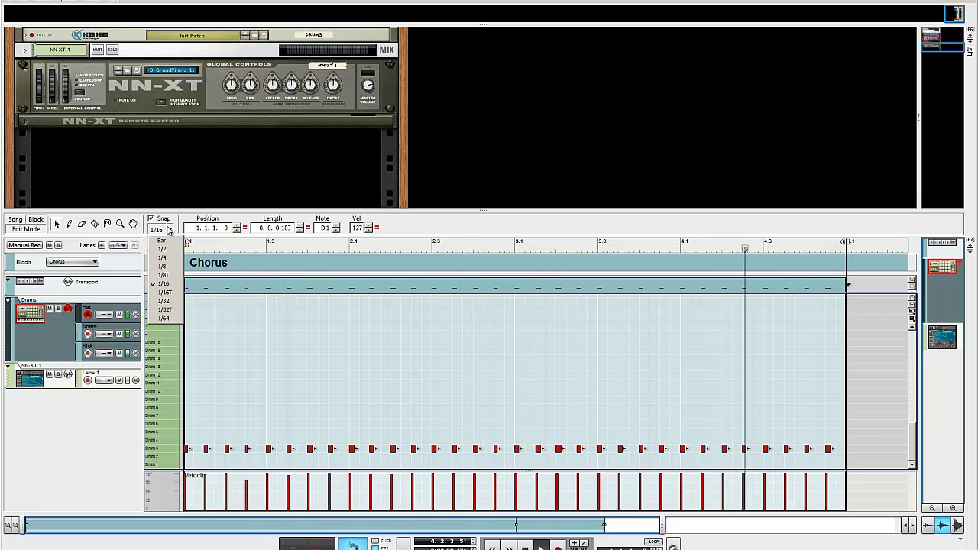
{"action": "left_click", "coordinate": [169, 300]}
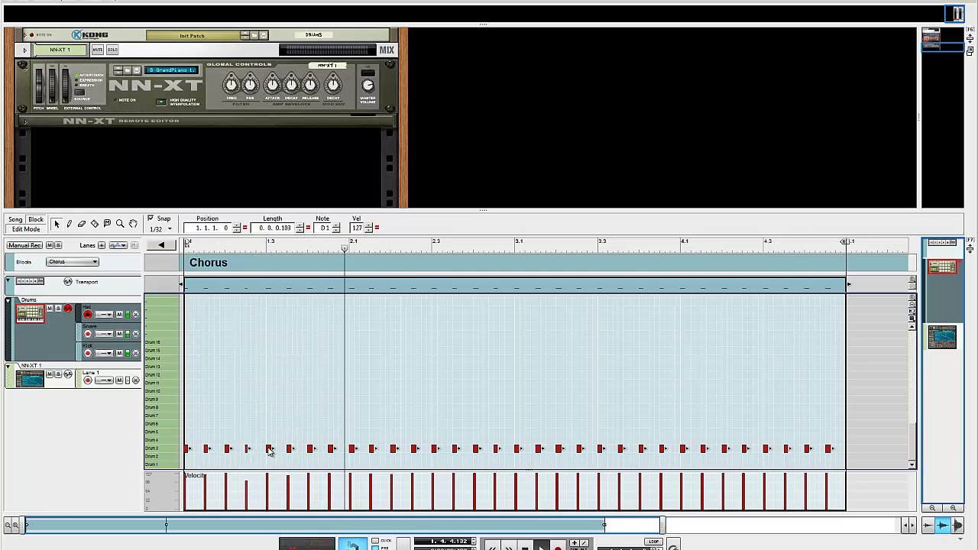
{"action": "left_click_drag", "start_coordinate": [270, 452], "coordinate": [279, 452]}
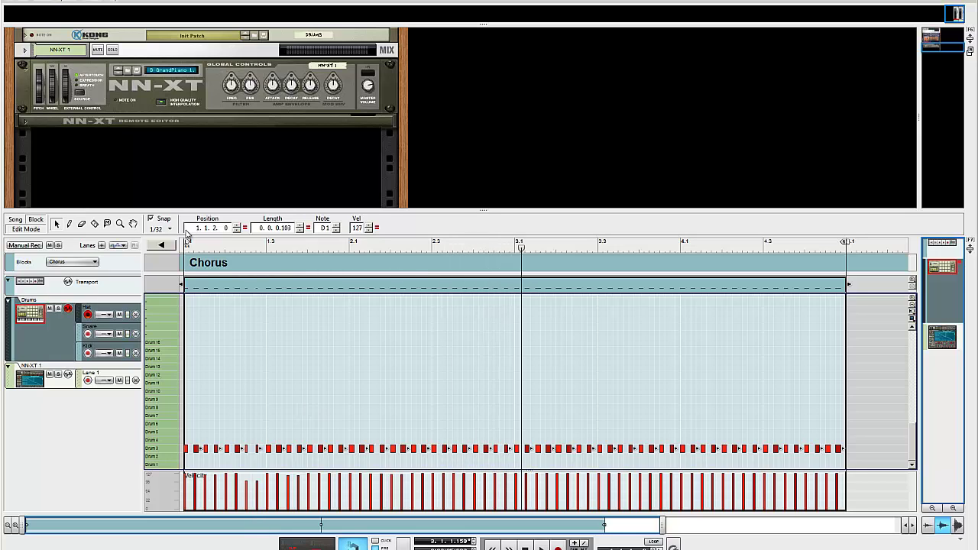
{"action": "key", "text": "ctrl+z"}
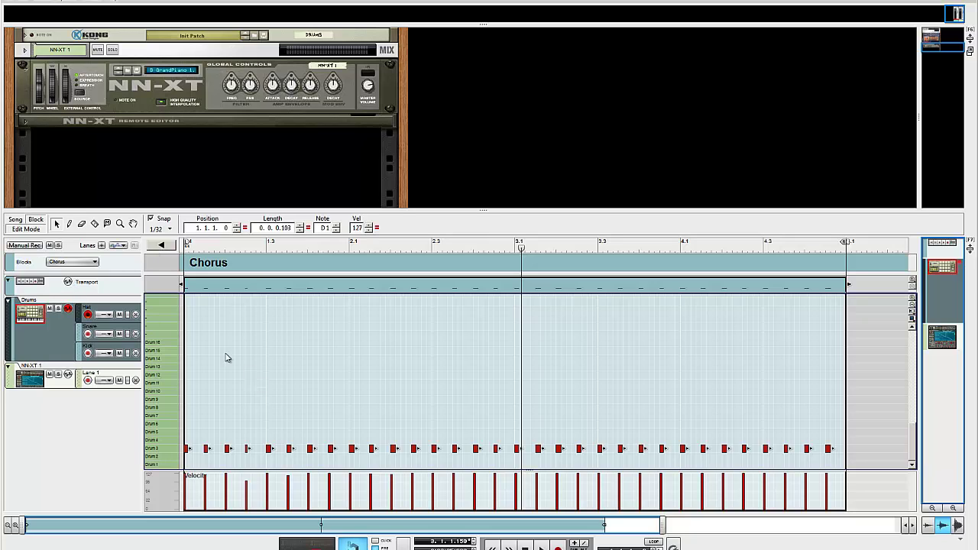
Try to move the hat note at 2.1 with the snap set to Bar, and return the snap to 1/16
{"action": "left_click", "coordinate": [169, 229]}
{"action": "left_click", "coordinate": [169, 241]}
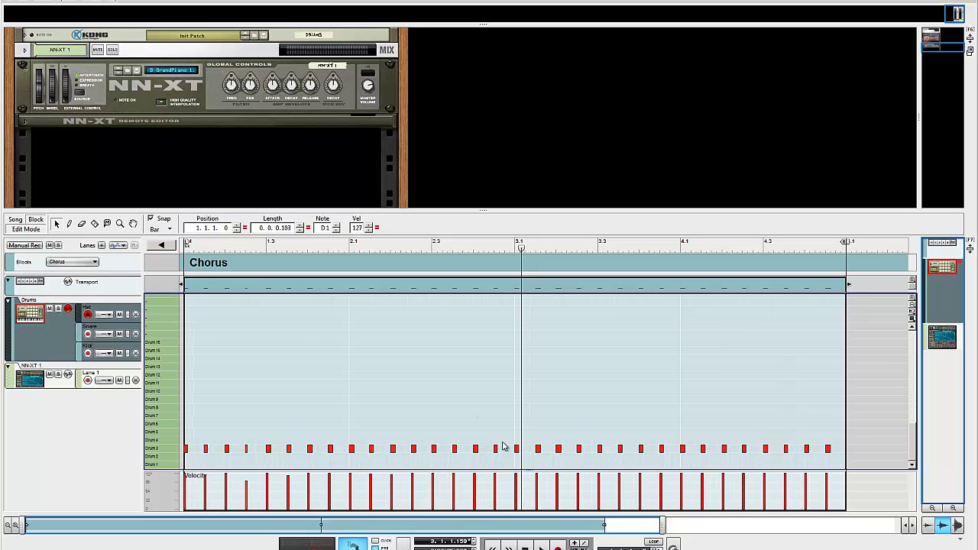
{"action": "mouse_move", "coordinate": [353, 451]}
{"action": "left_mouse_down"}
{"action": "mouse_move", "coordinate": [518, 455]}
{"action": "mouse_move", "coordinate": [371, 451]}
{"action": "left_mouse_up"}
{"action": "left_click", "coordinate": [168, 228]}
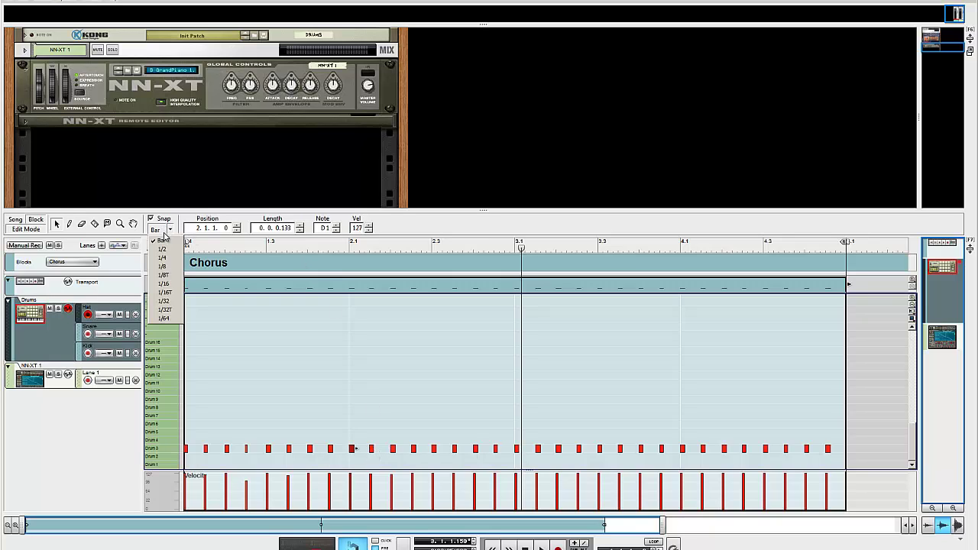
{"action": "left_click", "coordinate": [165, 284]}
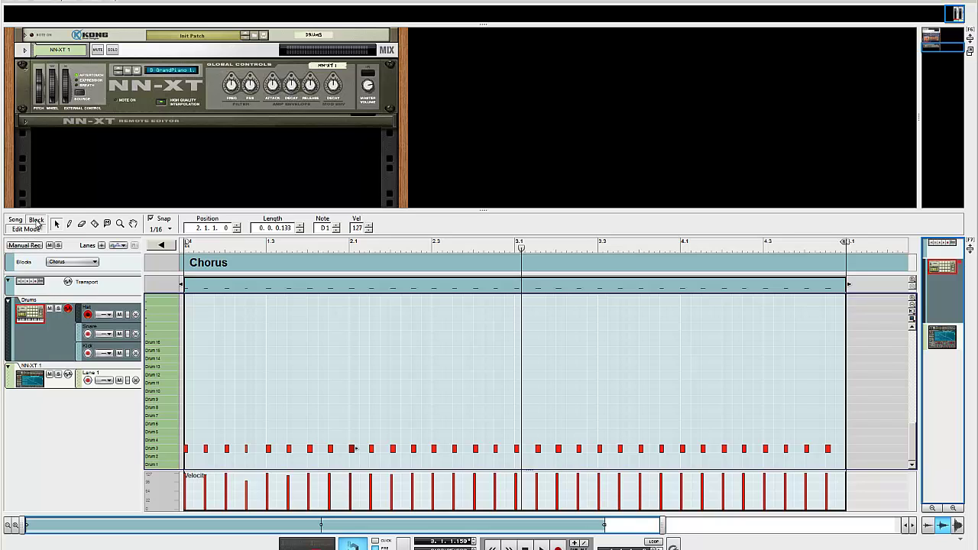
Leave the note editor and play back the Chorus block's drum lanes from near the start
{"action": "key", "text": "ctrl+e"}
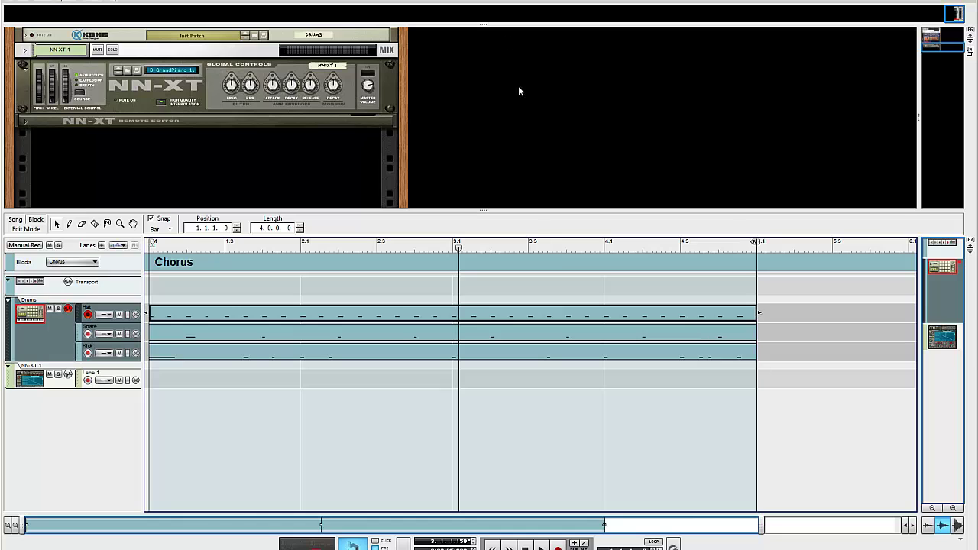
{"action": "left_click_drag", "start_coordinate": [410, 246], "coordinate": [166, 253]}
{"action": "key", "text": "space"}
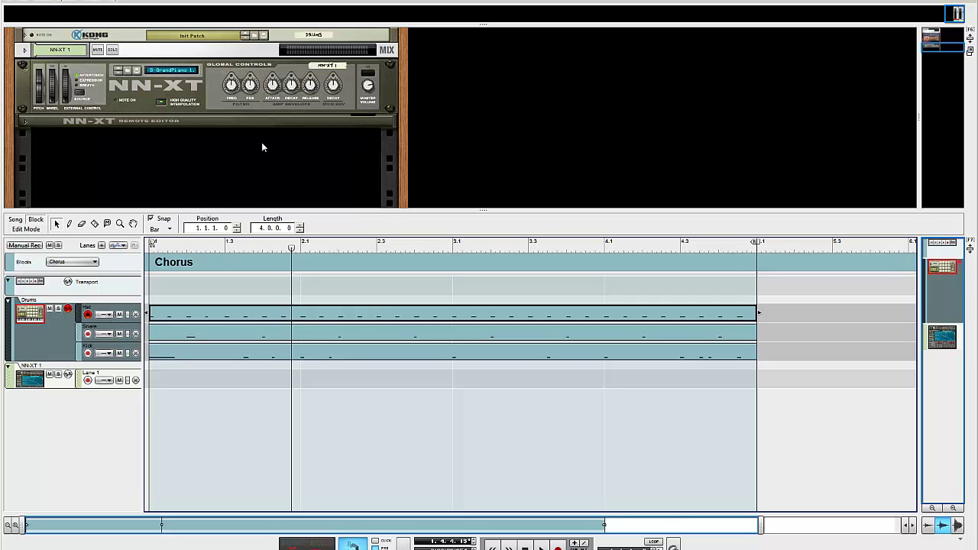
{"action": "left_click", "coordinate": [190, 248]}
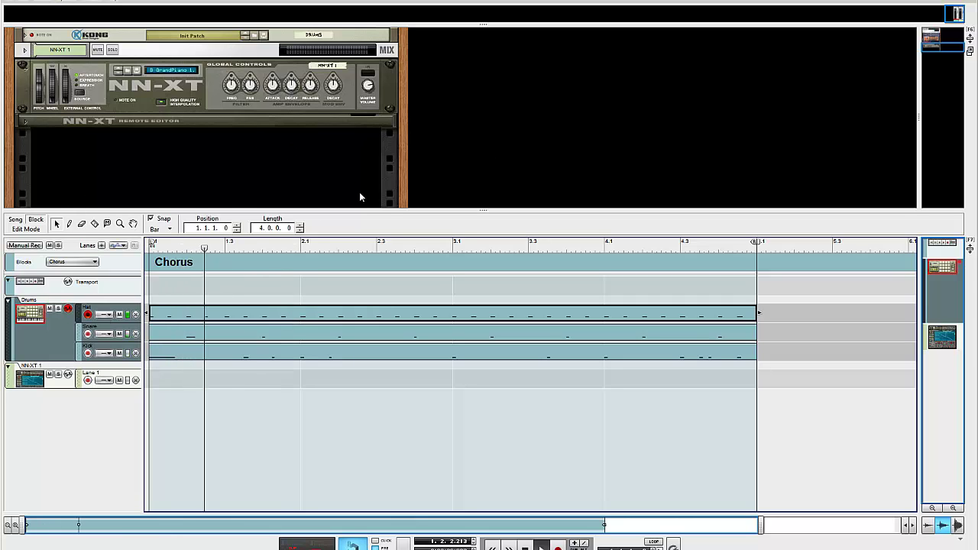
Enlarge the rack view, add an MClass Compressor to the Kong drum device, and play the drums through it
{"action": "left_click_drag", "start_coordinate": [324, 211], "coordinate": [330, 390]}
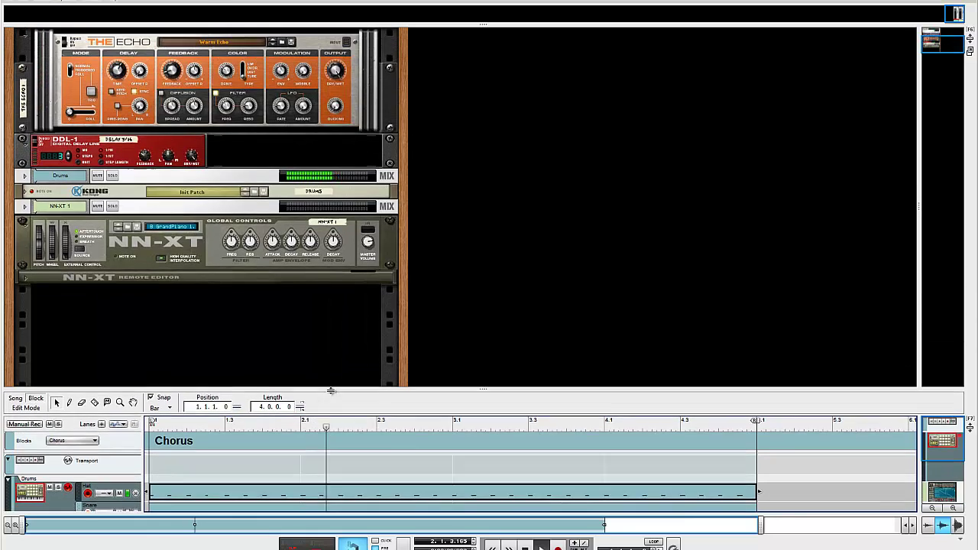
{"action": "left_click", "coordinate": [164, 175]}
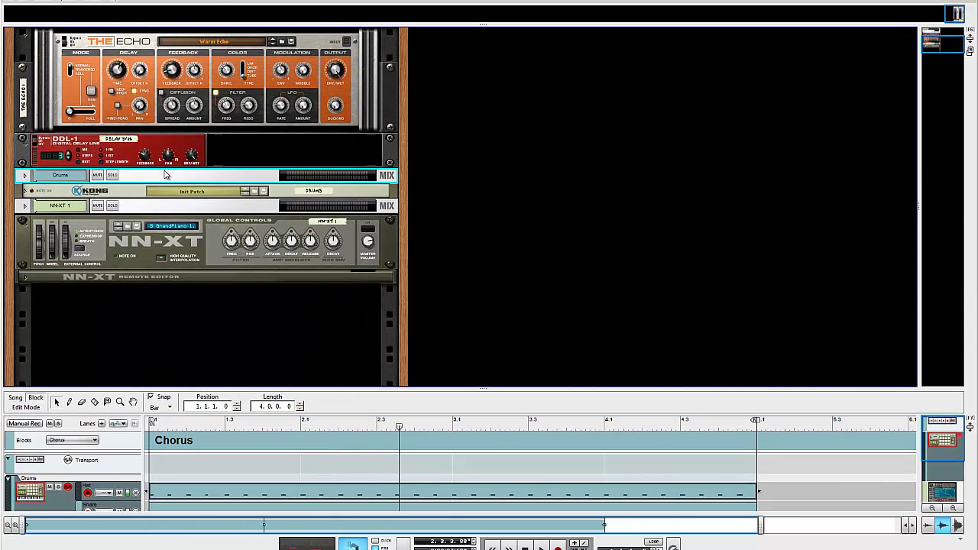
{"action": "left_click", "coordinate": [116, 191]}
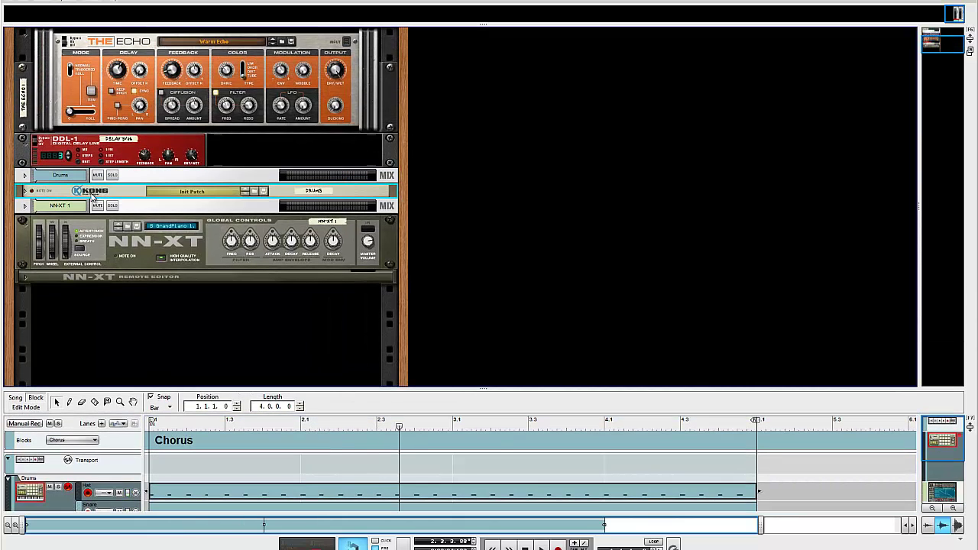
{"action": "right_click", "coordinate": [92, 191]}
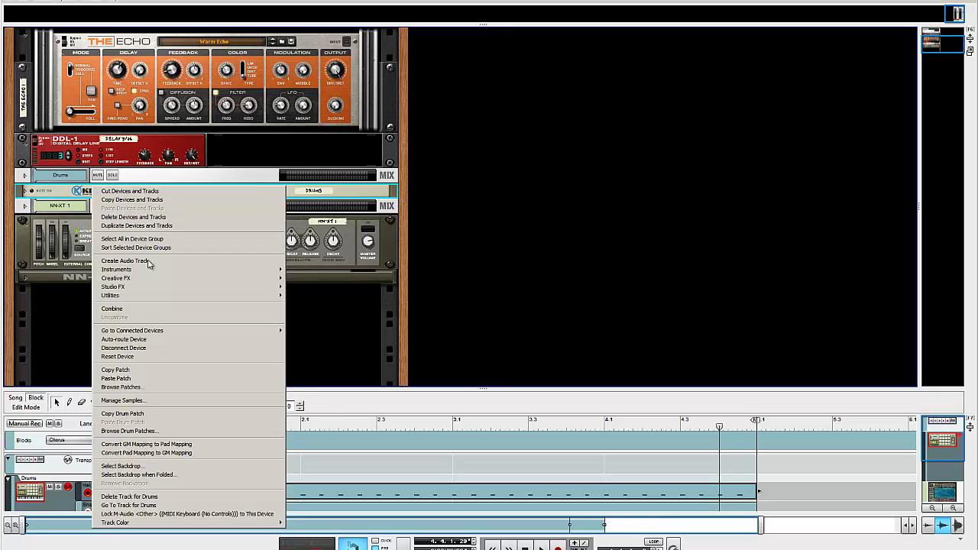
{"action": "mouse_move", "coordinate": [157, 303]}
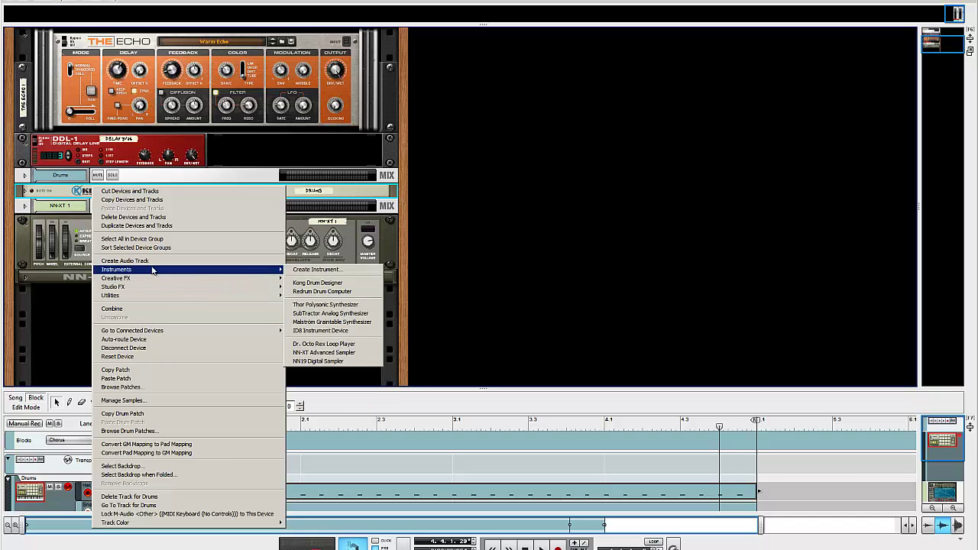
{"action": "mouse_move", "coordinate": [154, 281]}
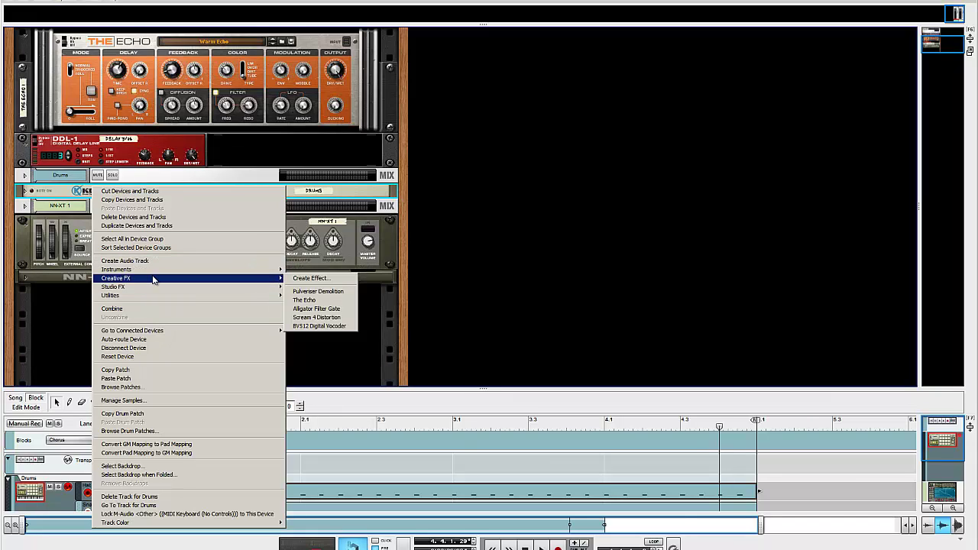
{"action": "mouse_move", "coordinate": [153, 289]}
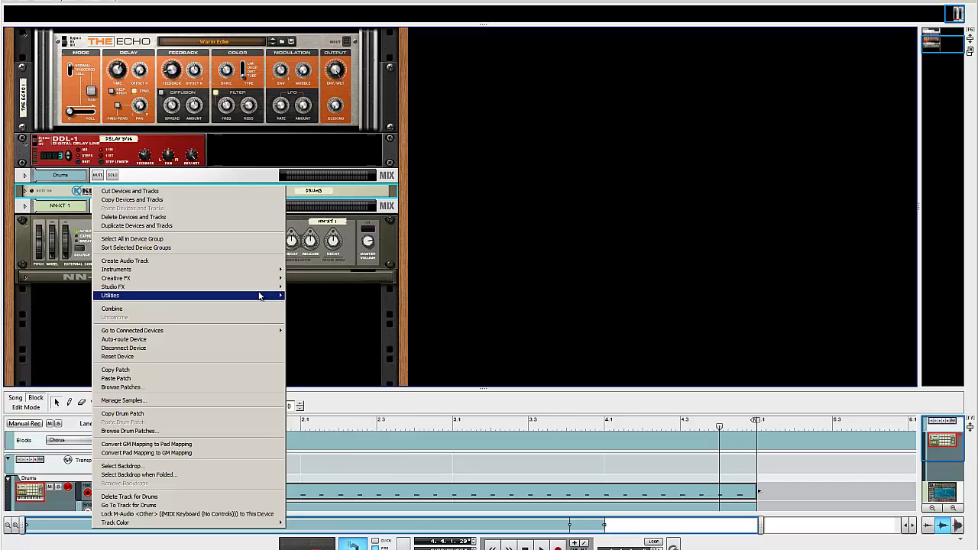
{"action": "mouse_move", "coordinate": [260, 287]}
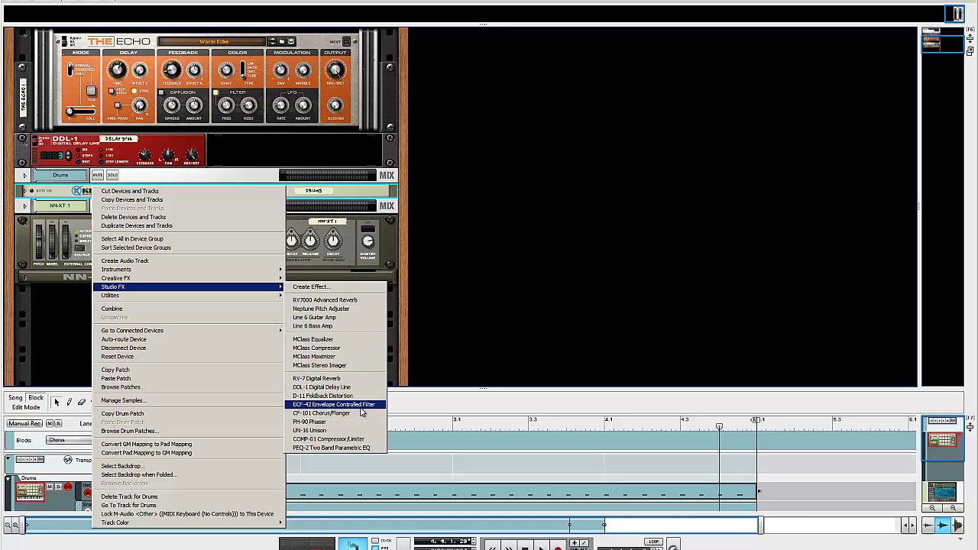
{"action": "left_click", "coordinate": [362, 348]}
{"action": "key", "text": "space"}
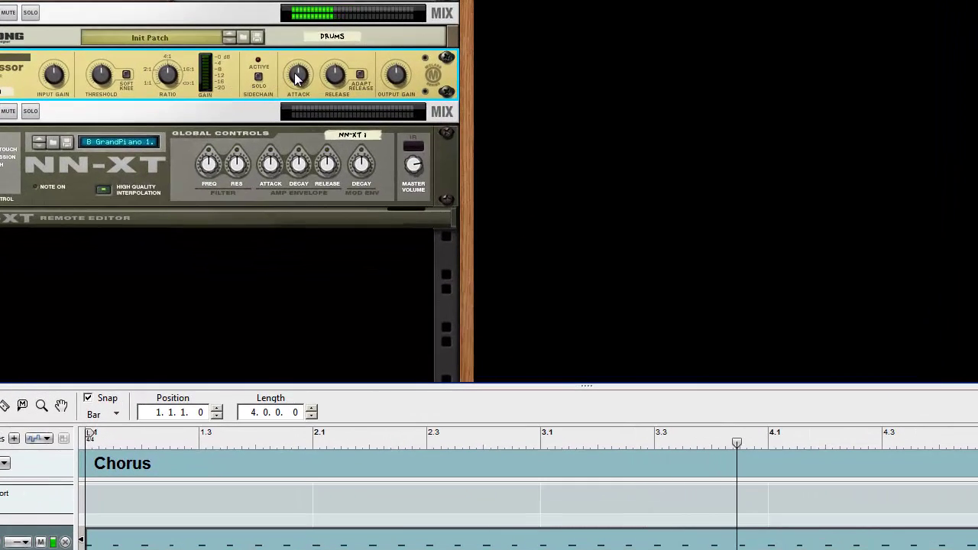
Lower the compressor's attack, ratio and threshold and set its input gain to -12.0 dB
{"action": "mouse_move", "coordinate": [297, 121]}
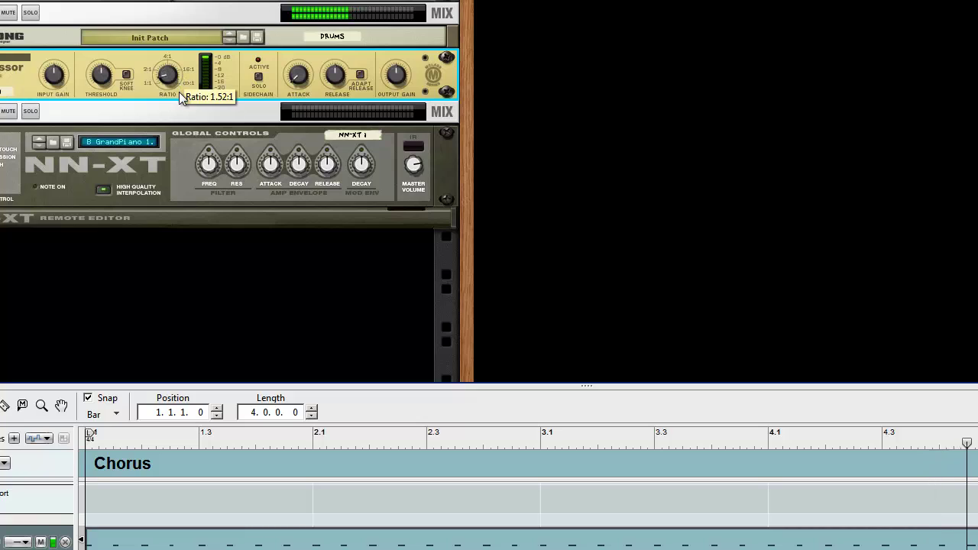
{"action": "left_click_drag", "start_coordinate": [179, 94], "coordinate": [179, 98]}
{"action": "left_click_drag", "start_coordinate": [50, 79], "coordinate": [49, 99]}
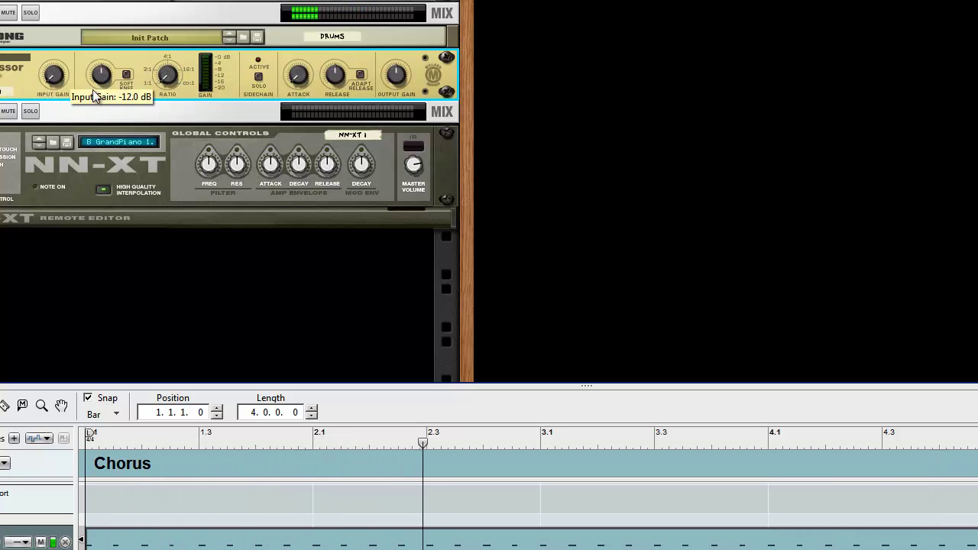
{"action": "mouse_move", "coordinate": [98, 75]}
{"action": "left_click_drag", "start_coordinate": [99, 75], "coordinate": [102, 96]}
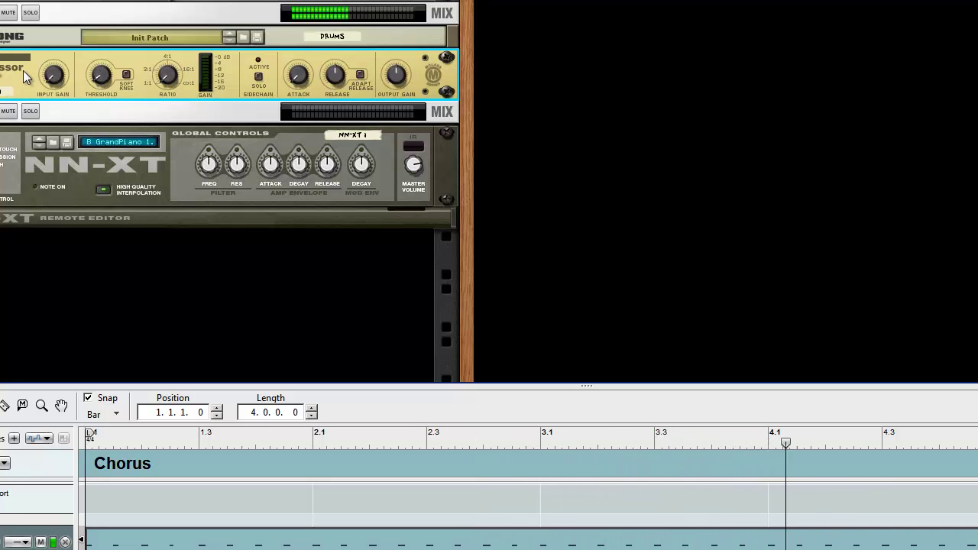
Delete the MClass Compressor from the drum channel and stop playback
{"action": "key", "text": "Delete"}
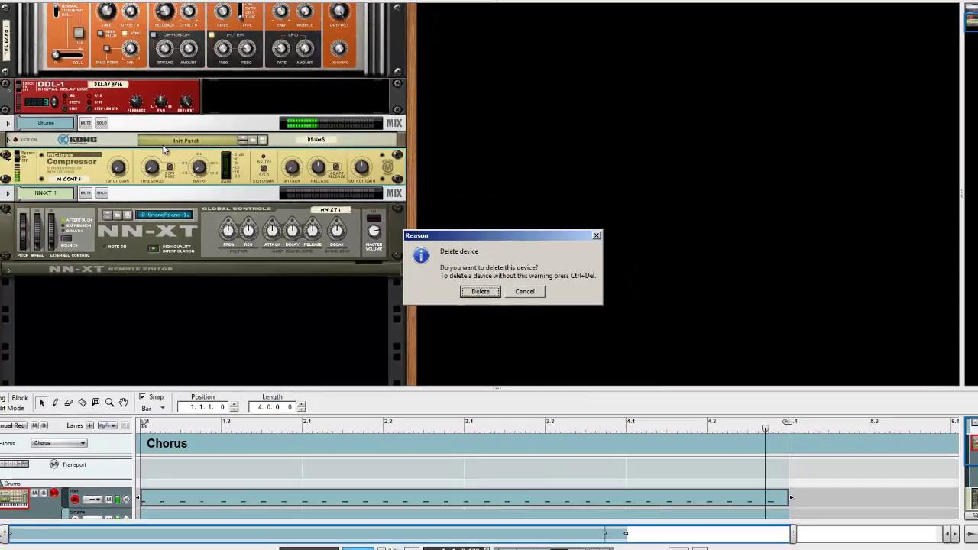
{"action": "key", "text": "Return"}
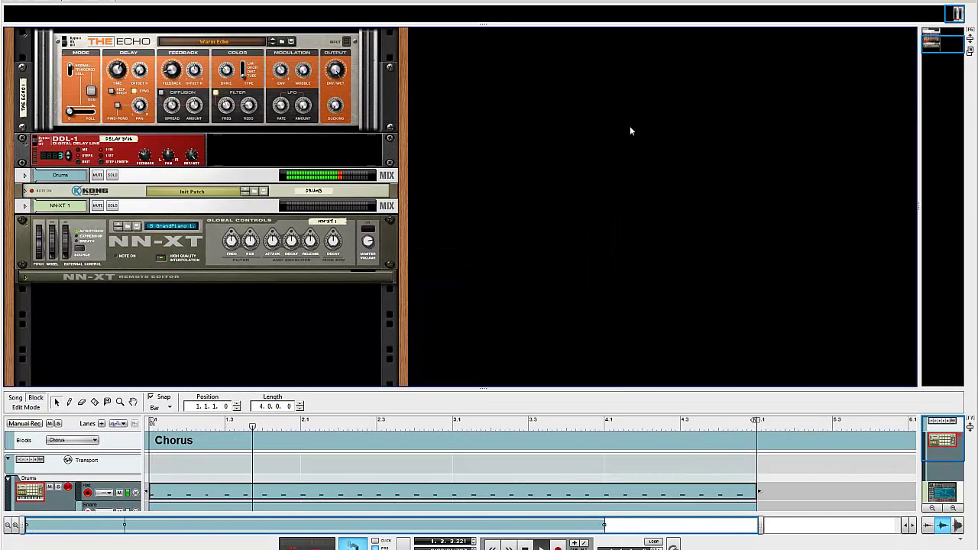
{"action": "key", "text": "space"}
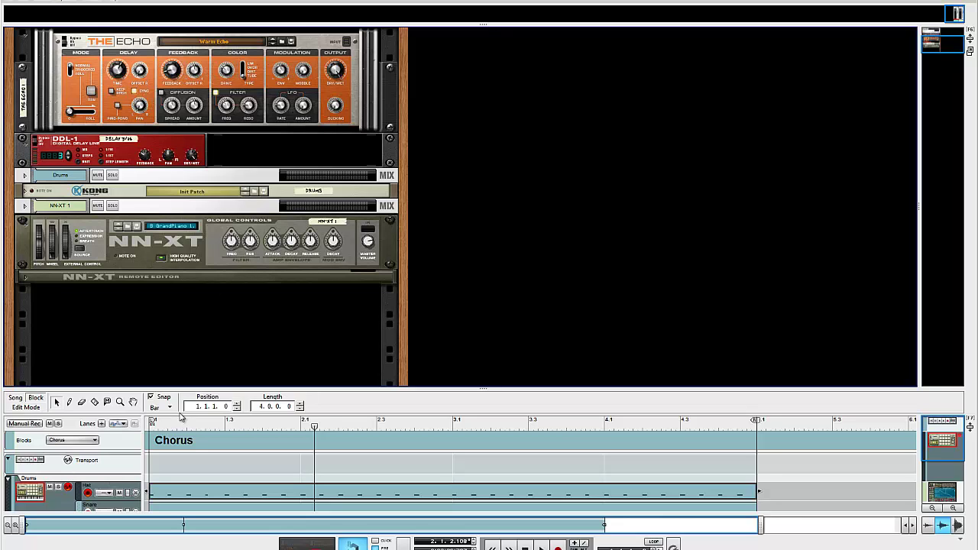
Enlarge the sequencer area, select the NN-XT 1 track, and return the song position to the start of the Chorus block
{"action": "left_click_drag", "start_coordinate": [222, 389], "coordinate": [206, 228]}
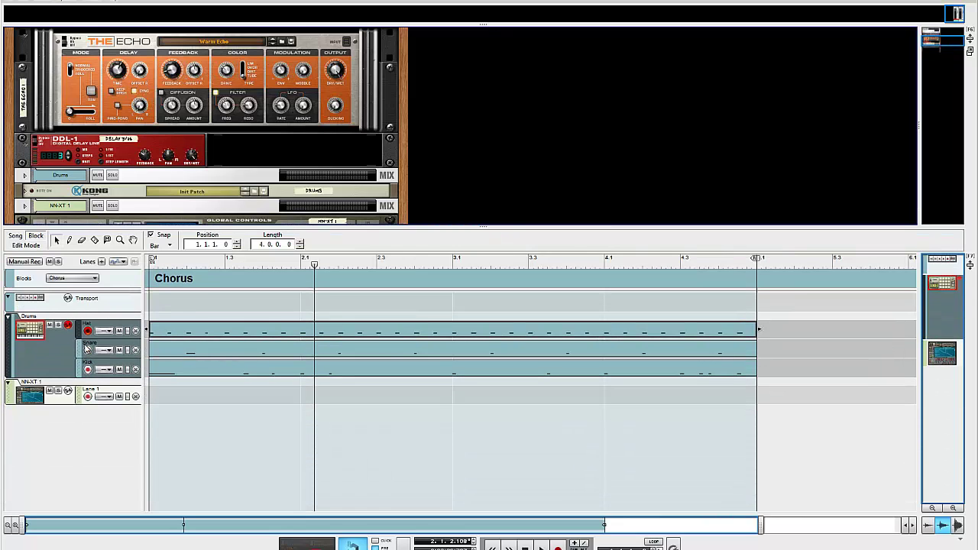
{"action": "left_click", "coordinate": [54, 404]}
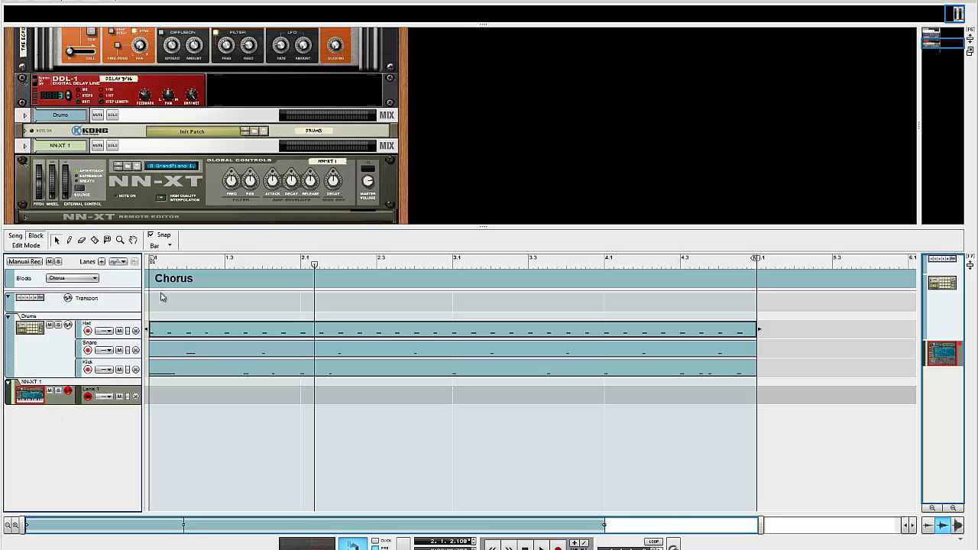
{"action": "left_click", "coordinate": [176, 265]}
Show the On-screen Piano Keys, try some notes in Mouse mode, and switch to Computer keys mode
{"action": "left_click", "coordinate": [77, 3]}
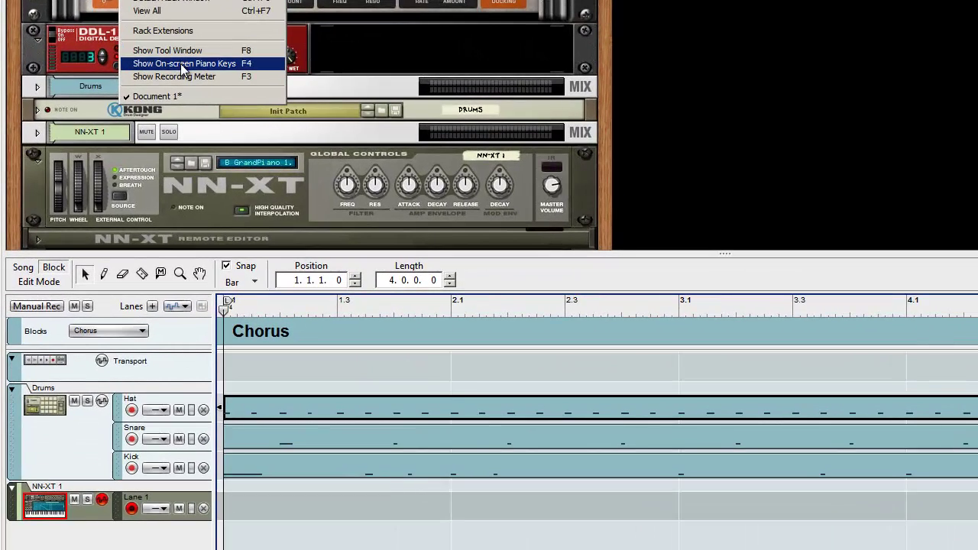
{"action": "left_click", "coordinate": [183, 67]}
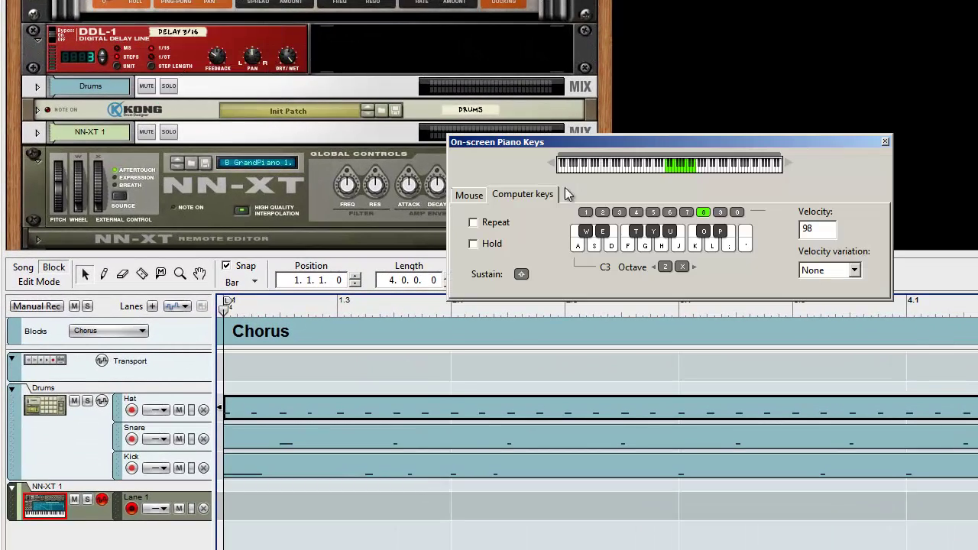
{"action": "left_click", "coordinate": [468, 194]}
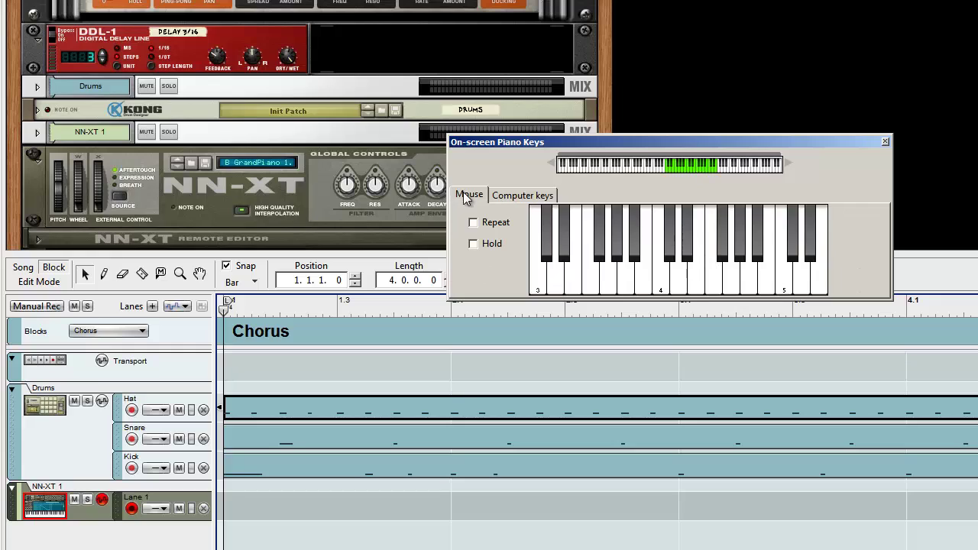
{"action": "left_click_drag", "start_coordinate": [574, 231], "coordinate": [646, 270]}
{"action": "left_click", "coordinate": [525, 195]}
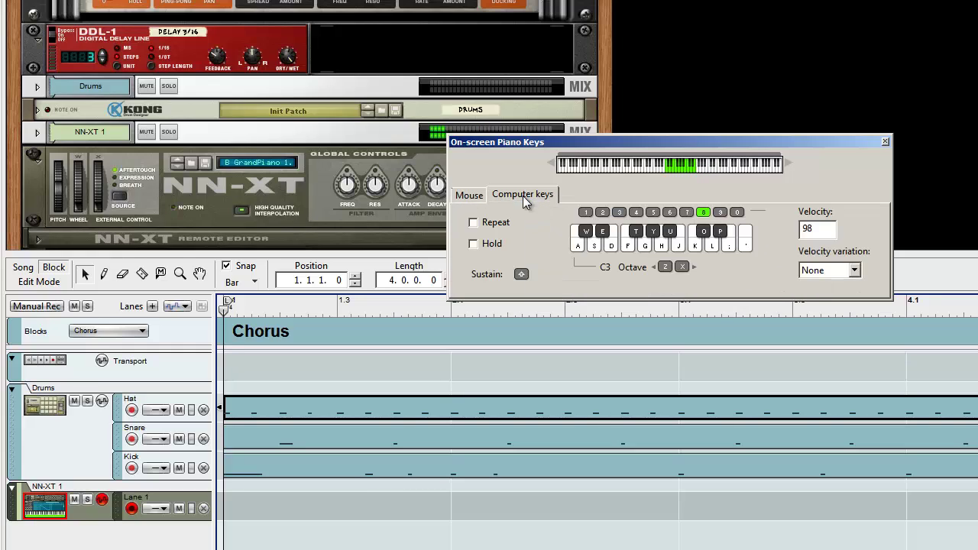
Try several notes in Computer keys mode, and return the On-screen Piano Keys to Mouse mode clear of the NN-XT
{"action": "key", "text": "j"}
{"action": "key", "text": "d"}
{"action": "key", "text": "k"}
{"action": "key", "text": "f"}
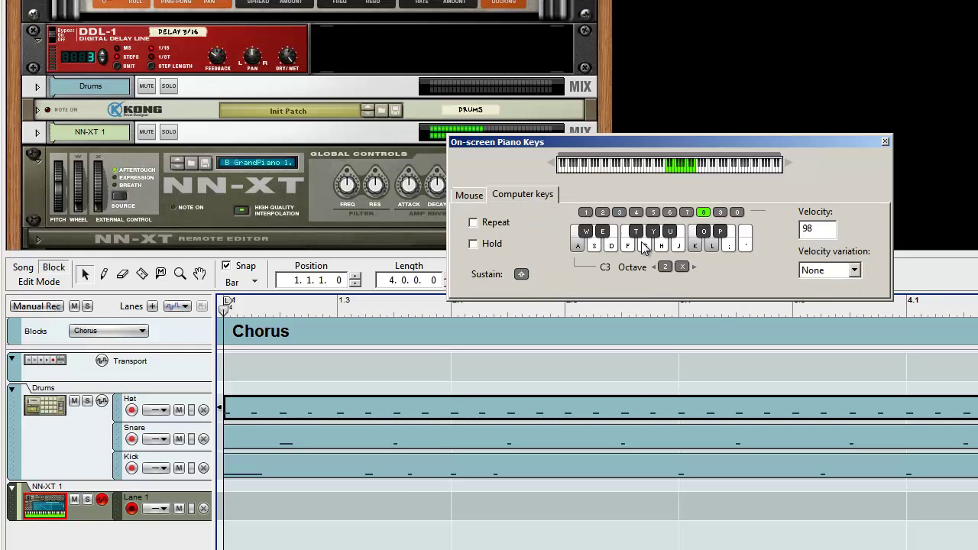
{"action": "key", "text": "a"}
{"action": "left_click", "coordinate": [472, 199]}
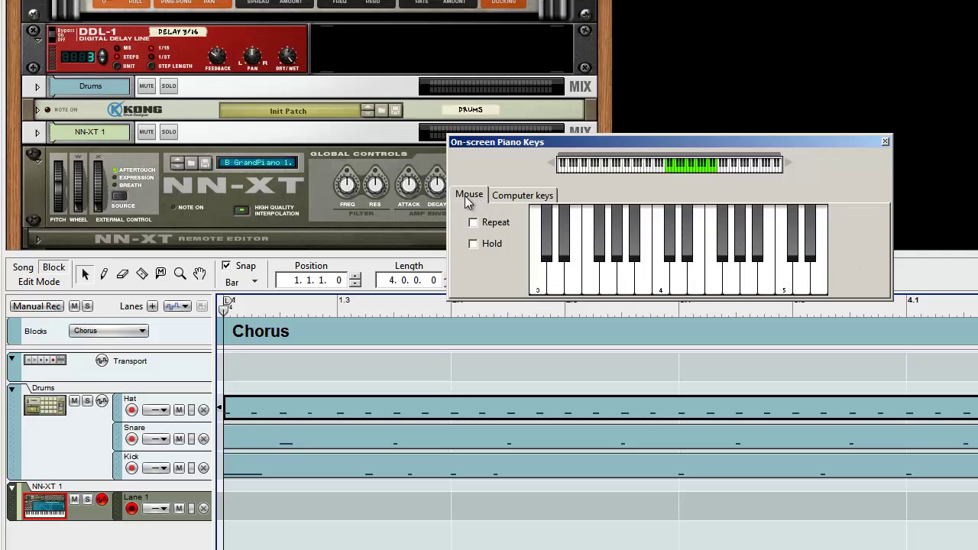
{"action": "left_click_drag", "start_coordinate": [596, 141], "coordinate": [884, 48]}
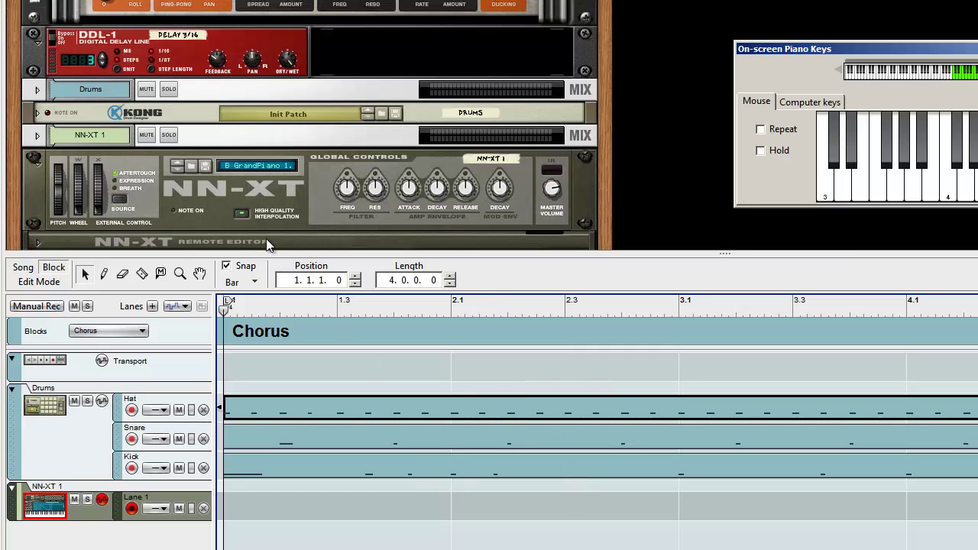
Undo the extra lanes on the NN-XT 1 track and the deletion of the MClass Compressor on the drum channel
{"action": "key", "text": "comma"}
{"action": "key", "text": "comma"}
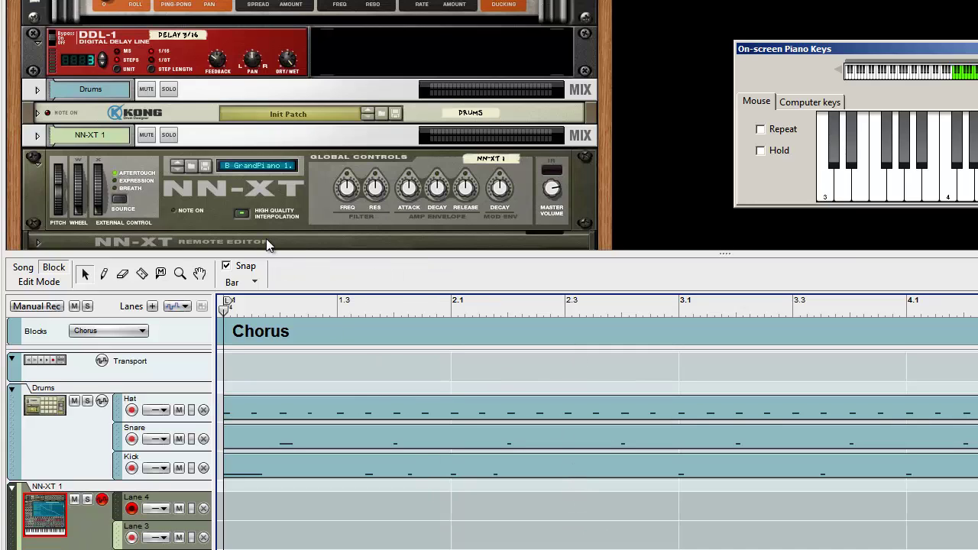
{"action": "key", "text": "ctrl+z"}
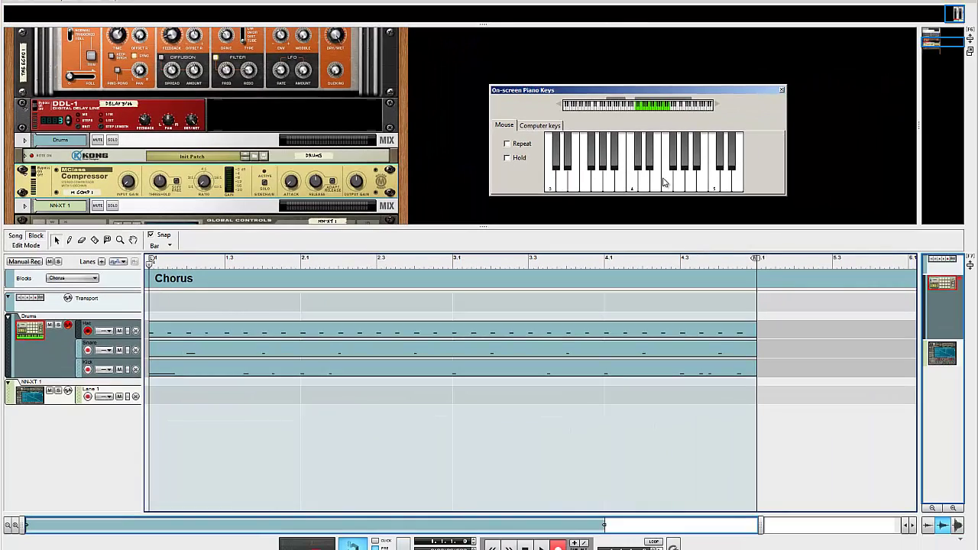
Stop the recording running on the Drums track and make NN-XT 1 the selected track
{"action": "left_click_drag", "start_coordinate": [664, 182], "coordinate": [590, 187]}
{"action": "key", "text": "space"}
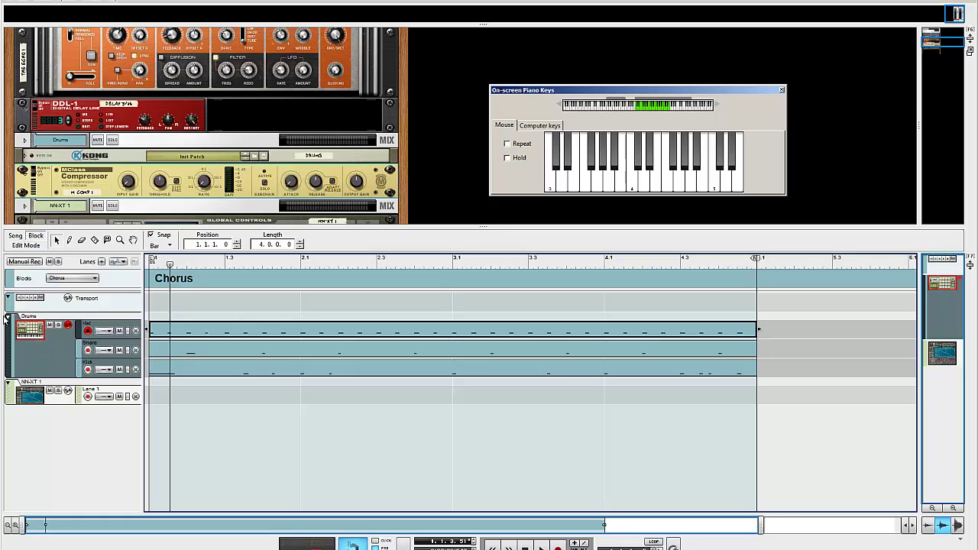
{"action": "left_click", "coordinate": [38, 403]}
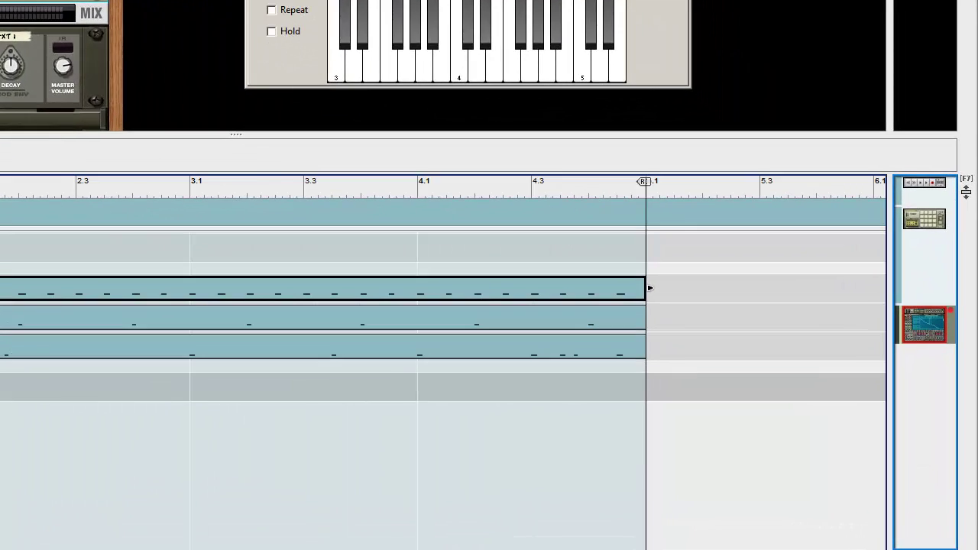
Record a simple piano melody over the first two bars of the Chorus block on NN-XT 1 using the on-screen keys
{"action": "left_click", "coordinate": [522, 97]}
{"action": "left_click", "coordinate": [553, 97]}
{"action": "left_click", "coordinate": [457, 79]}
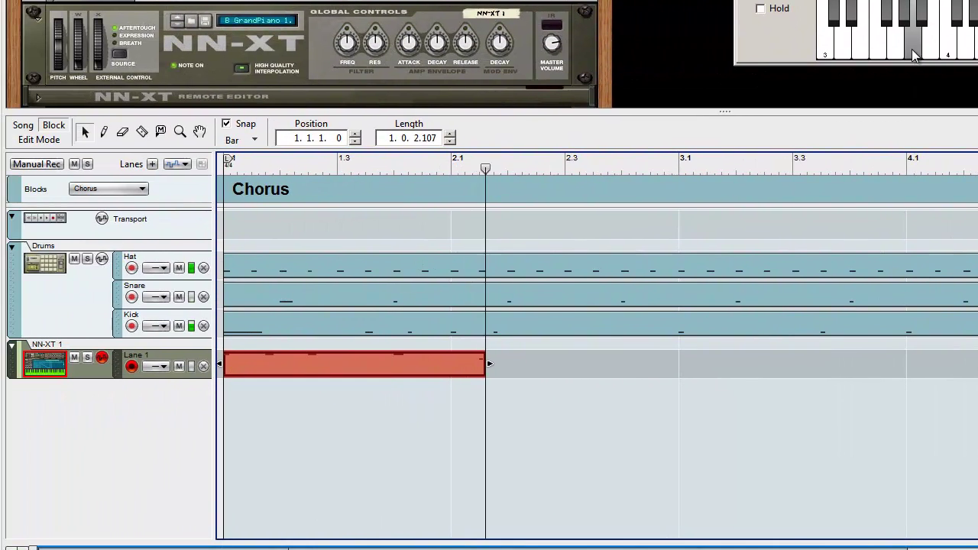
{"action": "left_click", "coordinate": [898, 58]}
{"action": "left_click", "coordinate": [880, 54]}
{"action": "left_click", "coordinate": [921, 61]}
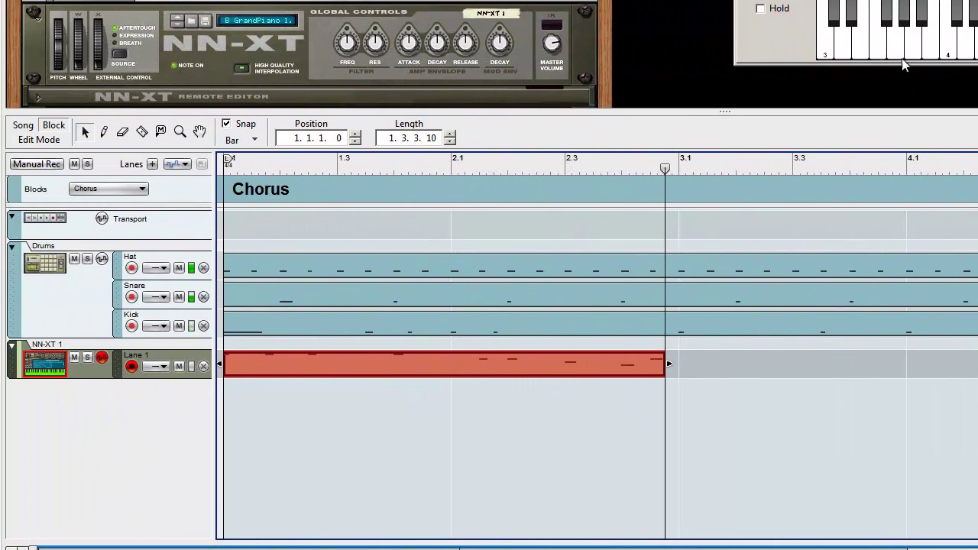
Compare the Song and Block edit modes, finishing in Block mode on the Chorus block
{"action": "key", "text": "b"}
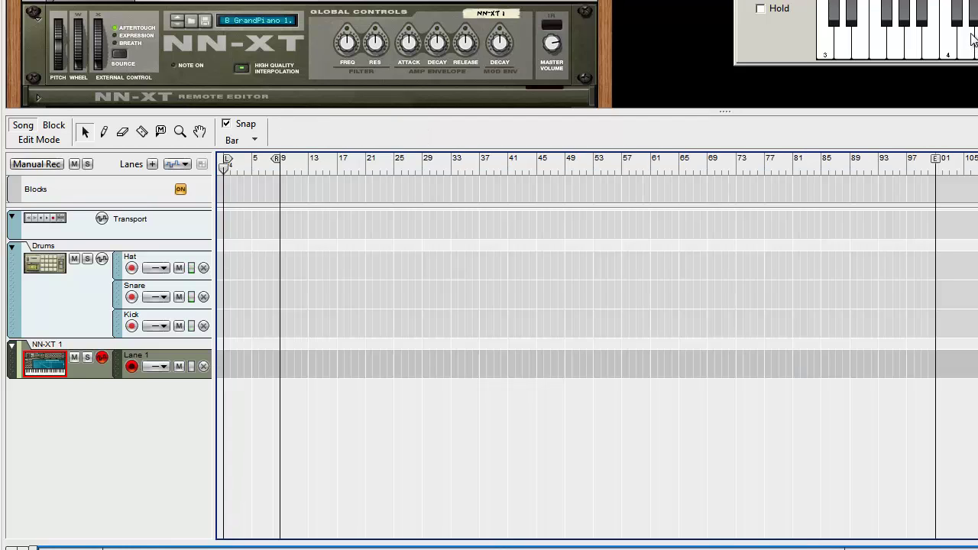
{"action": "left_click", "coordinate": [58, 129]}
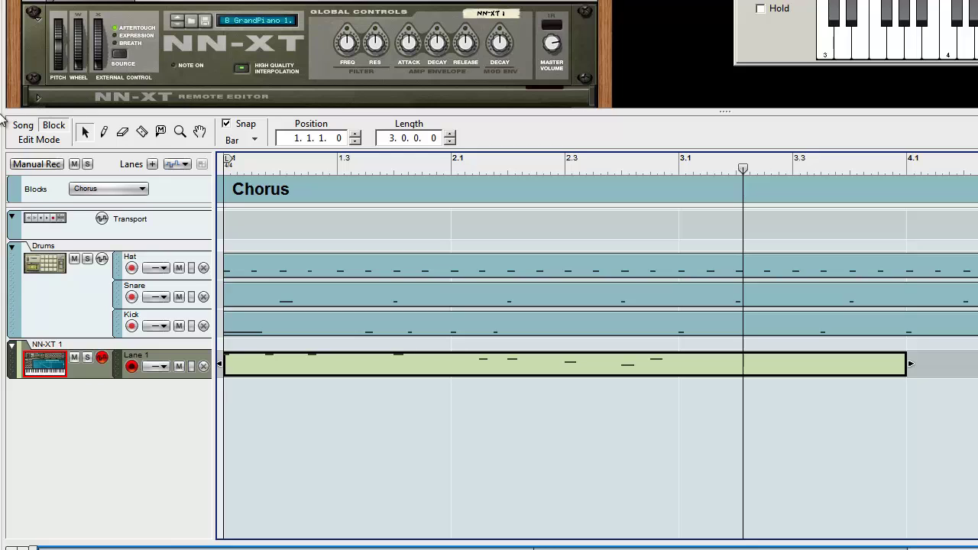
{"action": "key", "text": "s"}
{"action": "key", "text": "b"}
{"action": "key", "text": "s"}
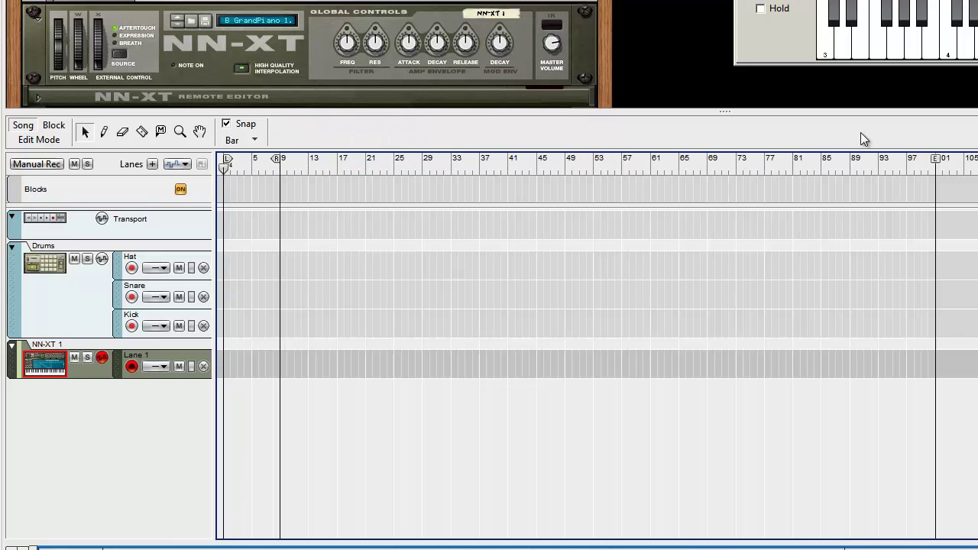
{"action": "key", "text": "b"}
Shorten the recorded piano clip to two bars and place a copy of it at bar 3
{"action": "left_click", "coordinate": [734, 174]}
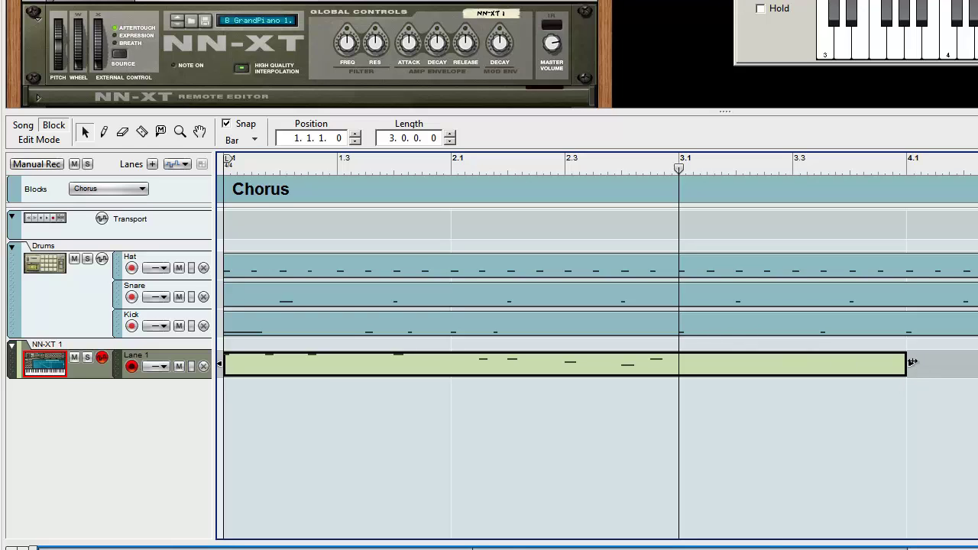
{"action": "left_click_drag", "start_coordinate": [914, 357], "coordinate": [584, 363]}
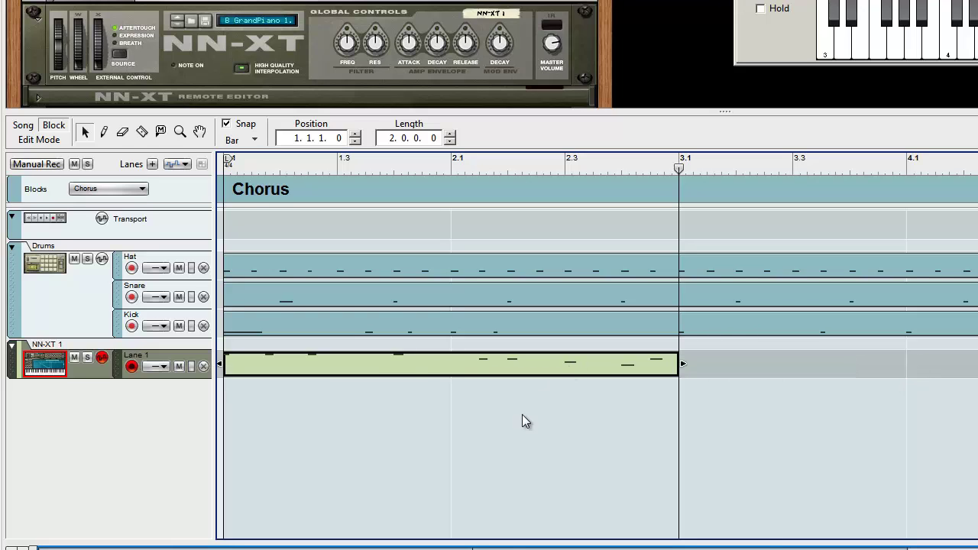
{"action": "left_click_drag", "start_coordinate": [321, 370], "coordinate": [799, 360]}
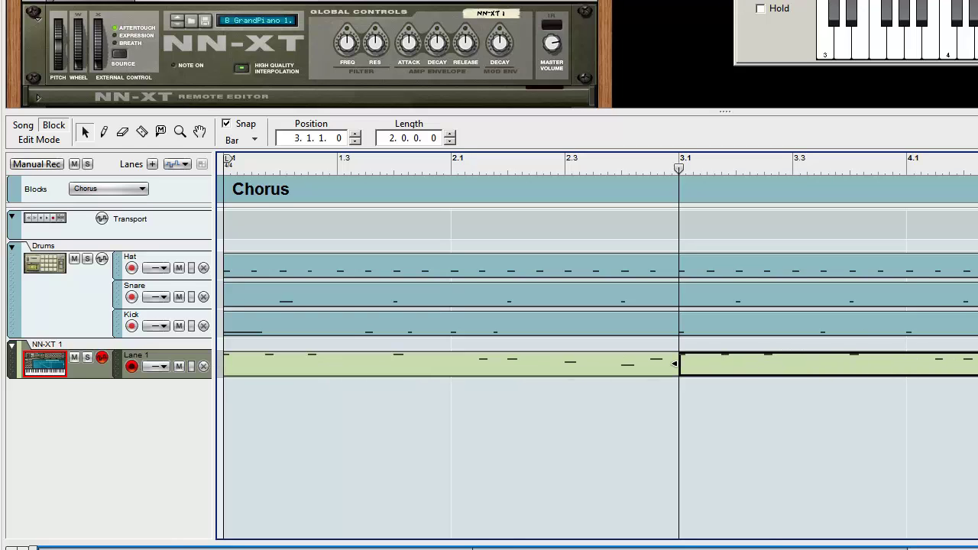
Play back the Chorus block, stop it, and delete both piano clips from the NN-XT 1 lane
{"action": "key", "text": "space"}
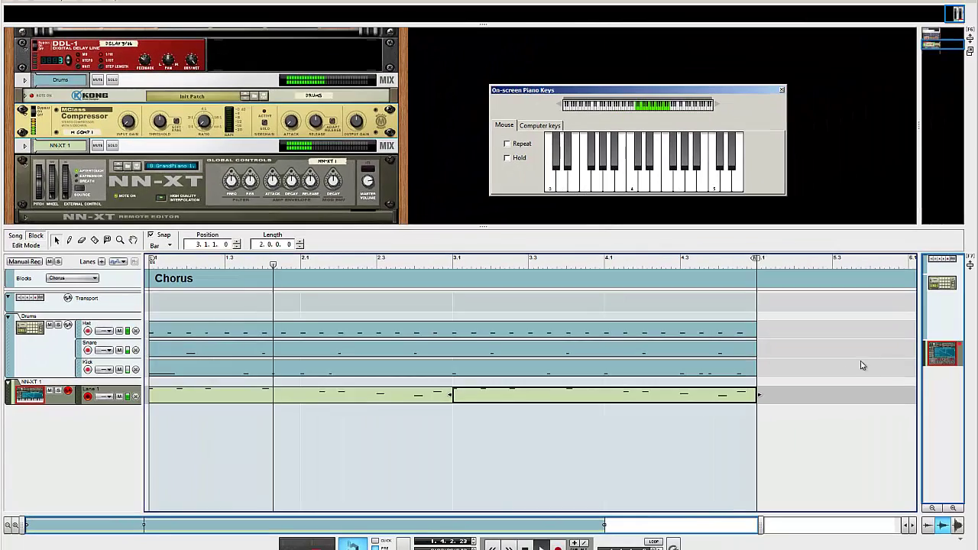
{"action": "left_click", "coordinate": [838, 367]}
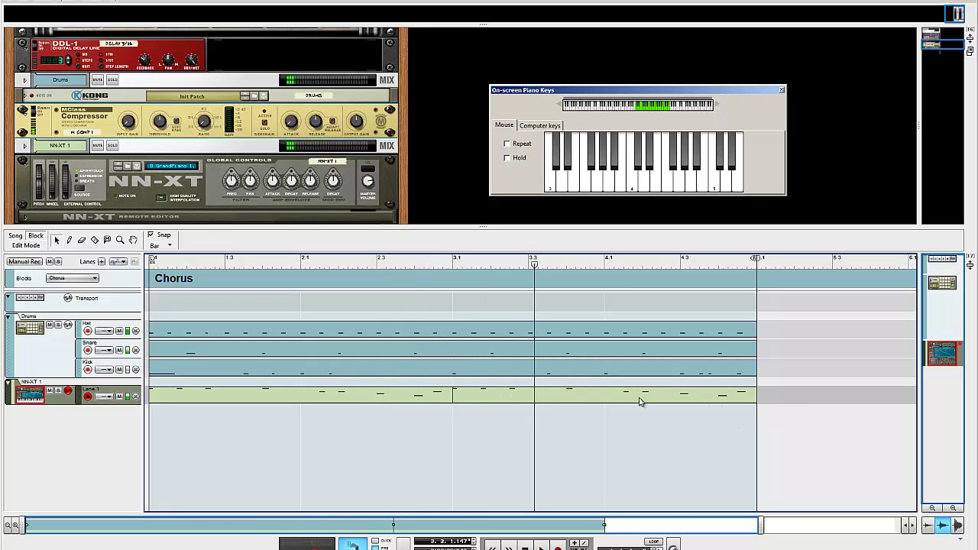
{"action": "key", "text": "space"}
{"action": "left_click_drag", "start_coordinate": [539, 403], "coordinate": [450, 387]}
{"action": "key", "text": "Delete"}
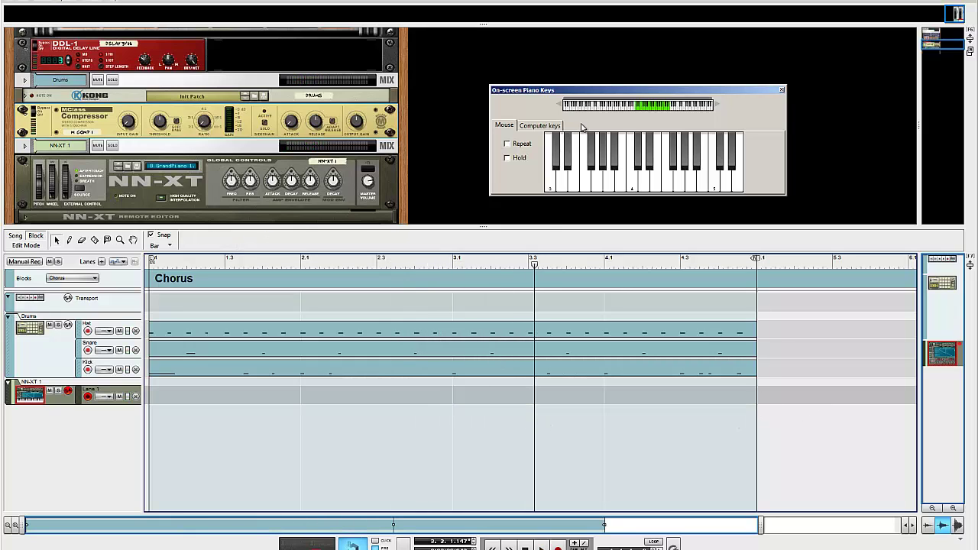
Try a run of notes in Computer keys mode again and close the On-screen Piano Keys window
{"action": "left_click", "coordinate": [547, 127]}
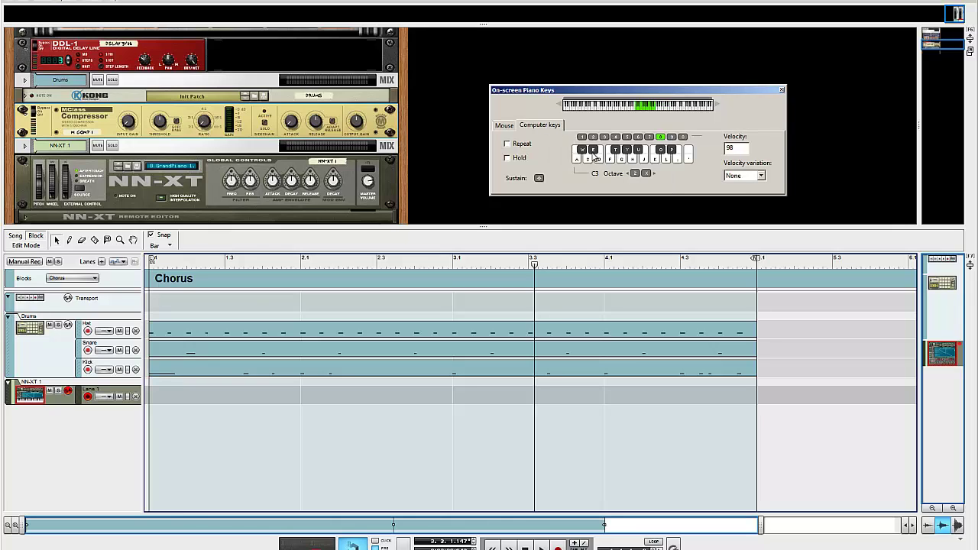
{"action": "key", "text": "f"}
{"action": "key", "text": "d"}
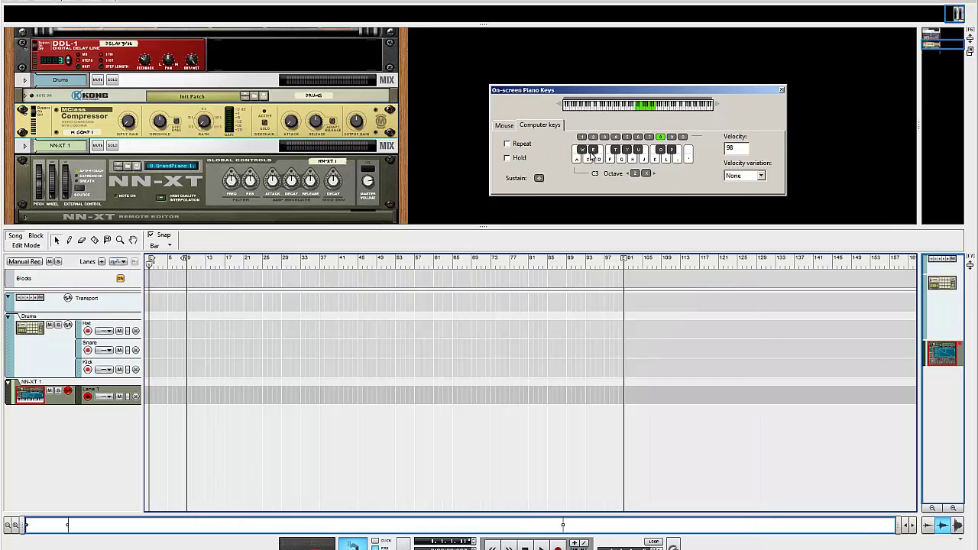
{"action": "key", "text": "g"}
{"action": "key", "text": "h"}
{"action": "key", "text": "j"}
{"action": "key", "text": "k"}
{"action": "key", "text": "a"}
{"action": "key", "text": "k"}
{"action": "left_click", "coordinate": [511, 127]}
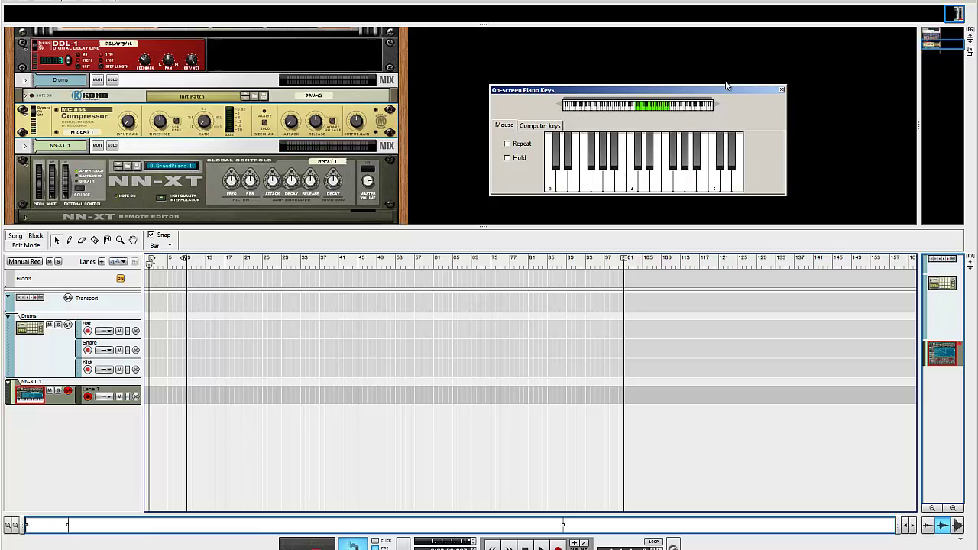
{"action": "left_click", "coordinate": [781, 91]}
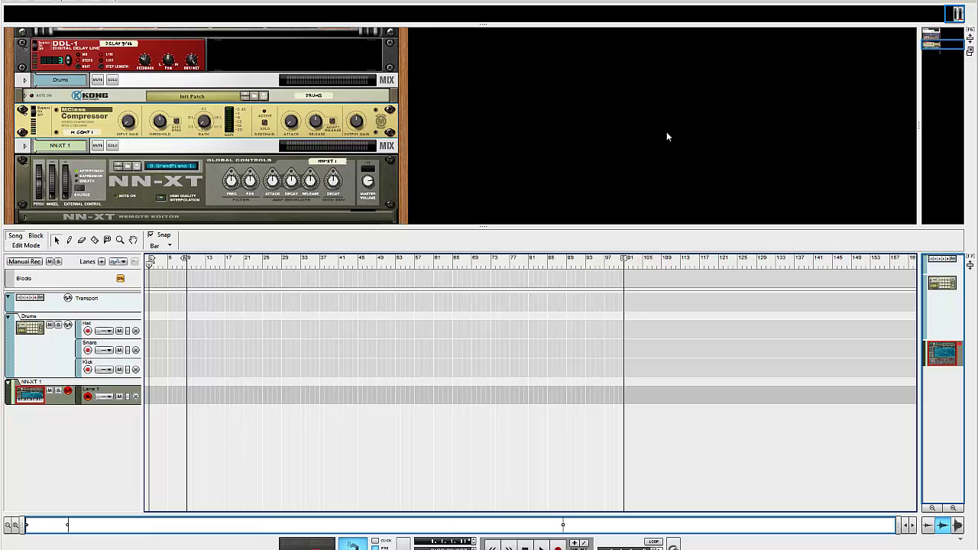
Return to Block edit mode and rename the NN-XT 1 track as Keyboard
{"action": "left_click", "coordinate": [36, 237]}
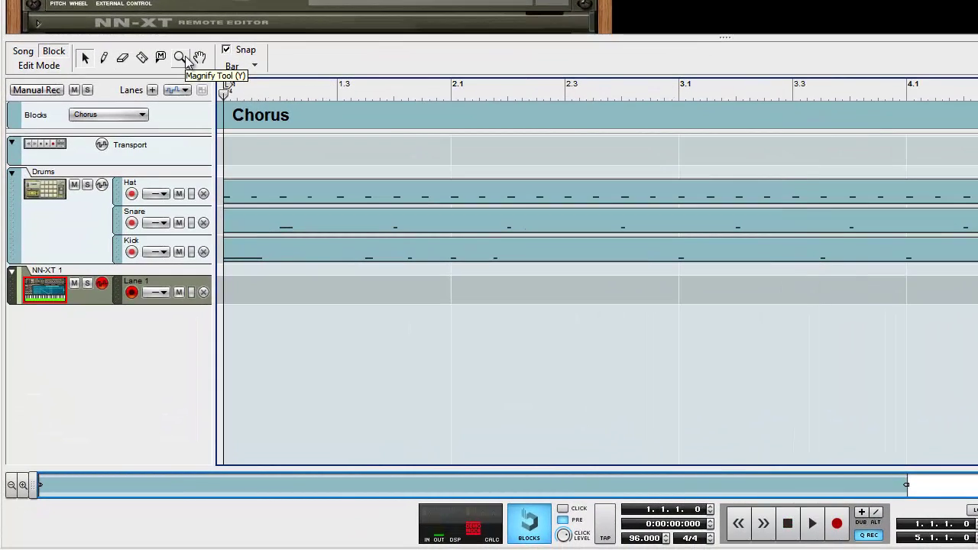
{"action": "double_click", "coordinate": [59, 273]}
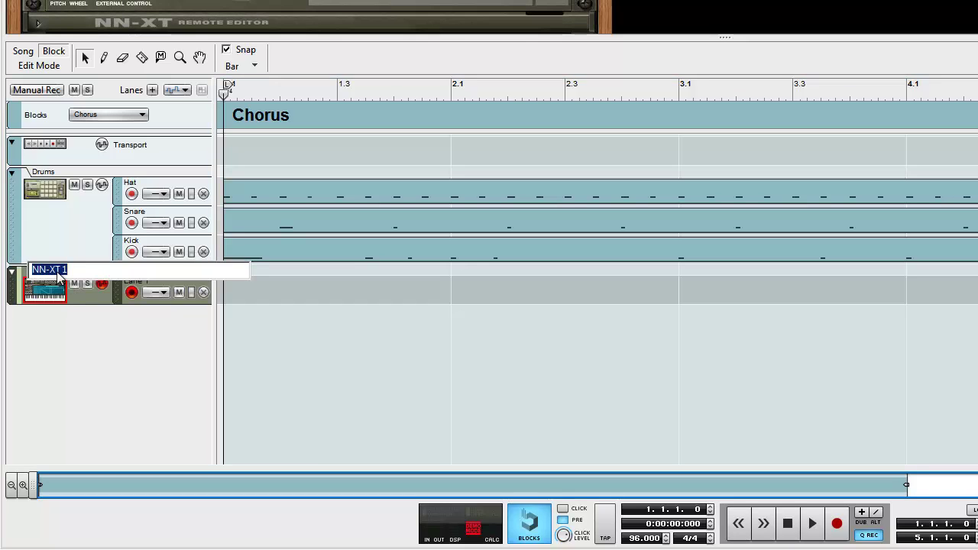
{"action": "type", "text": "Keyboard"}
{"action": "key", "text": "Return"}
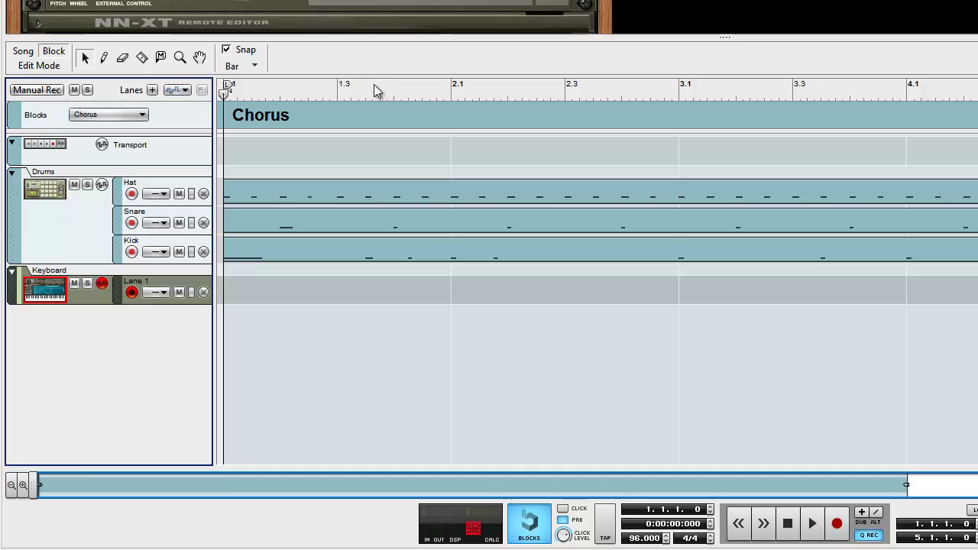
Switch to XSplit Broadcaster and check the webcam view in the MAIN CAM scene
{"action": "mouse_move", "coordinate": [474, 542]}
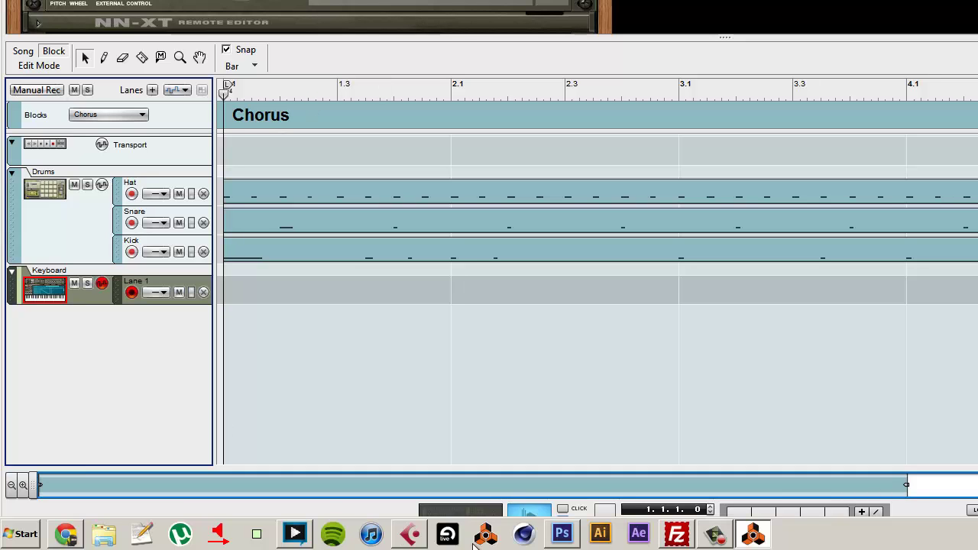
{"action": "left_click", "coordinate": [295, 533]}
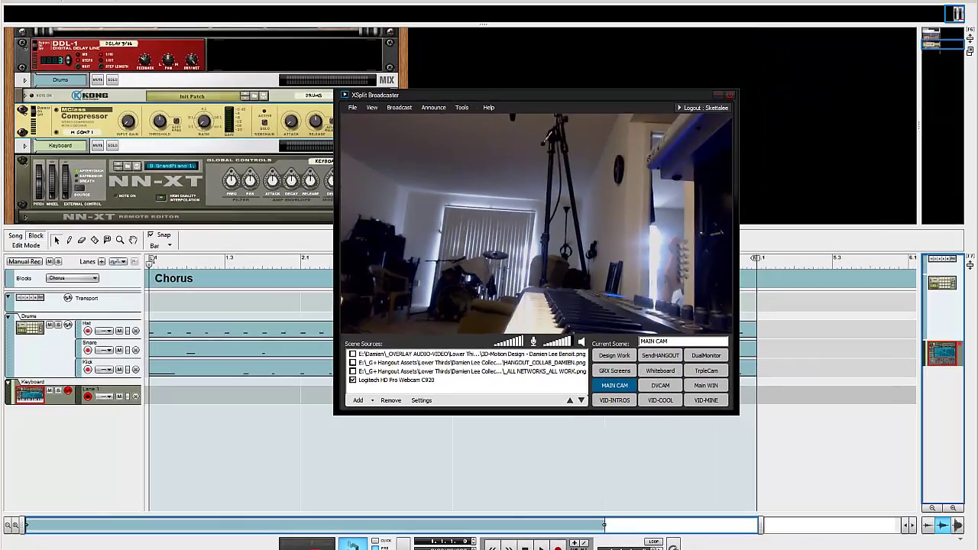
{"action": "left_click_drag", "start_coordinate": [428, 4], "coordinate": [410, 42]}
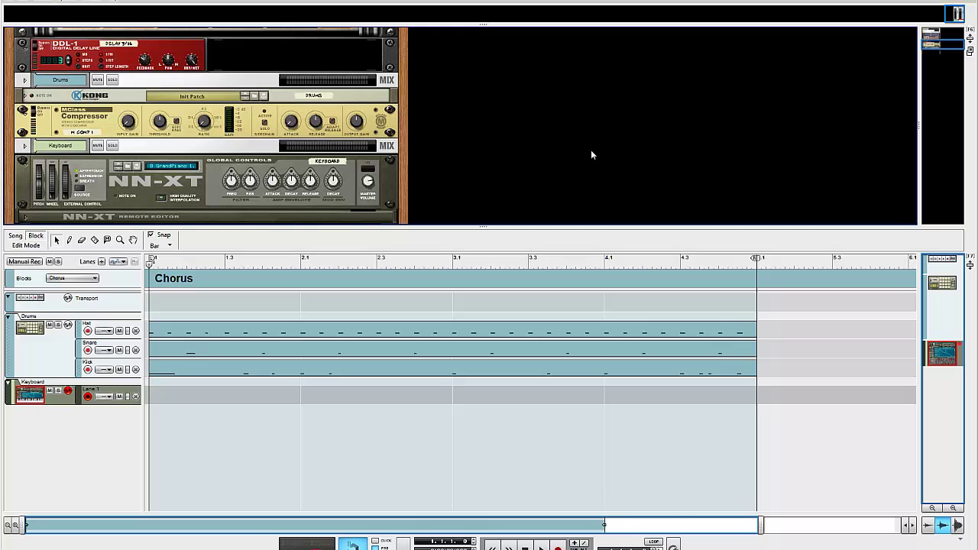
Record a piano part on the Keyboard track from the start of the Chorus block
{"action": "left_click", "coordinate": [278, 265]}
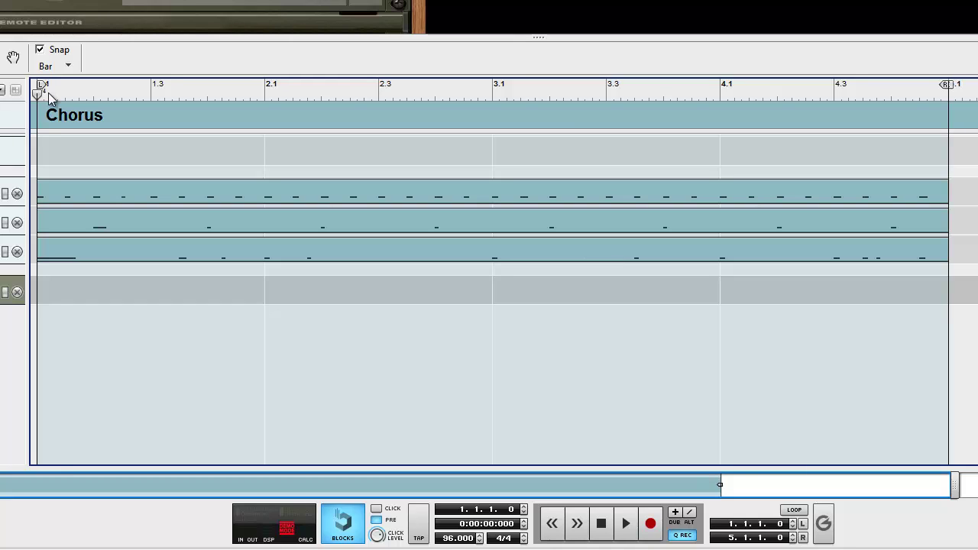
{"action": "key", "text": "ctrl+Return"}
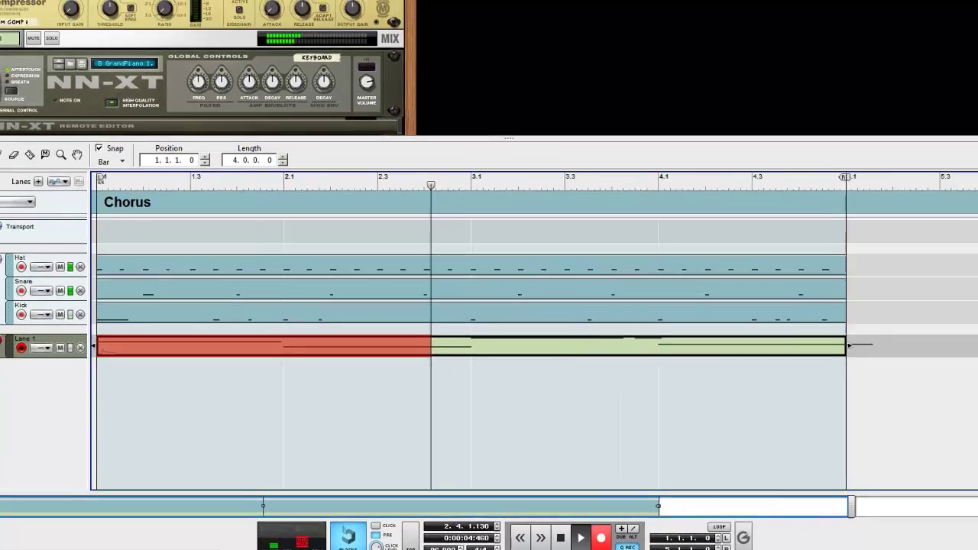
Switch to the Google+ Hangouts window in Chrome, show a participant's video in the main view, and return to Reason
{"action": "key", "text": "alt+Tab"}
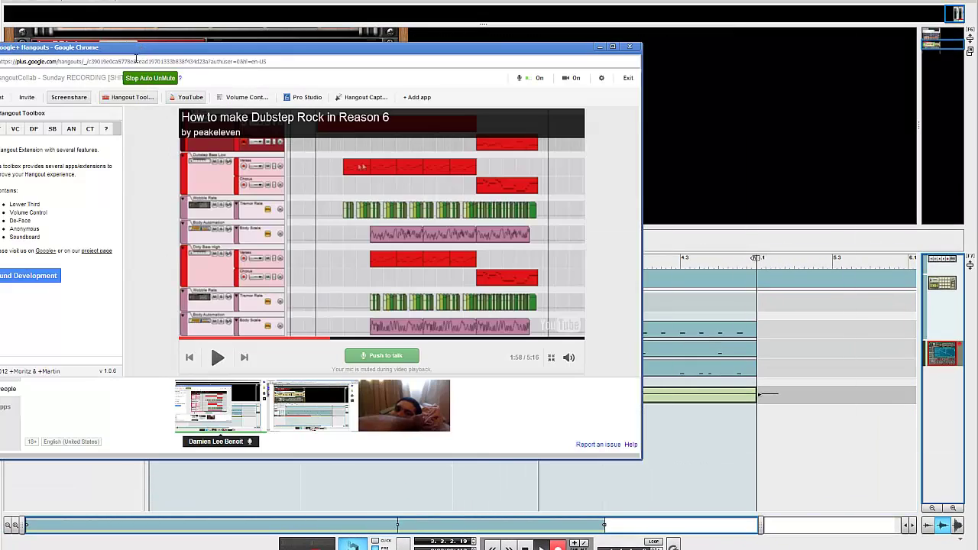
{"action": "left_click", "coordinate": [367, 411]}
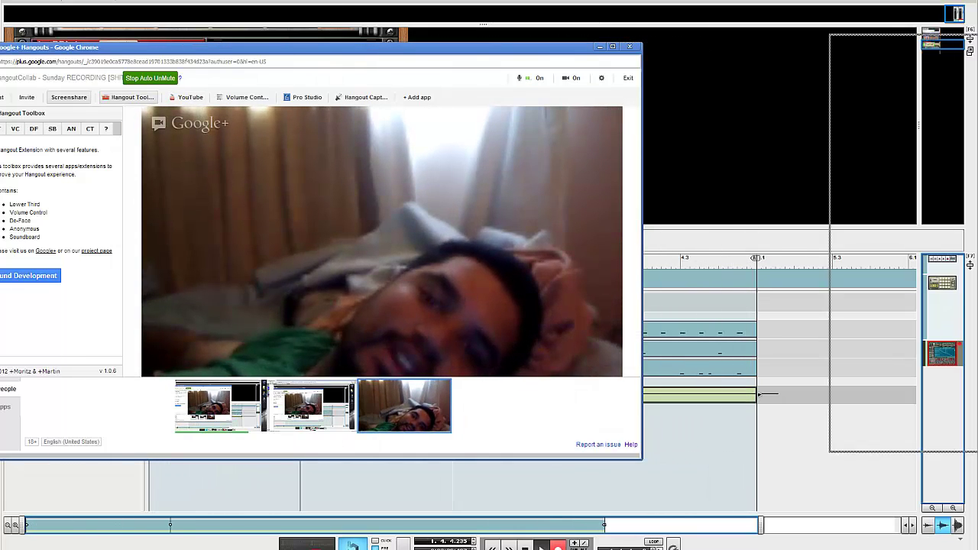
{"action": "left_click", "coordinate": [732, 210]}
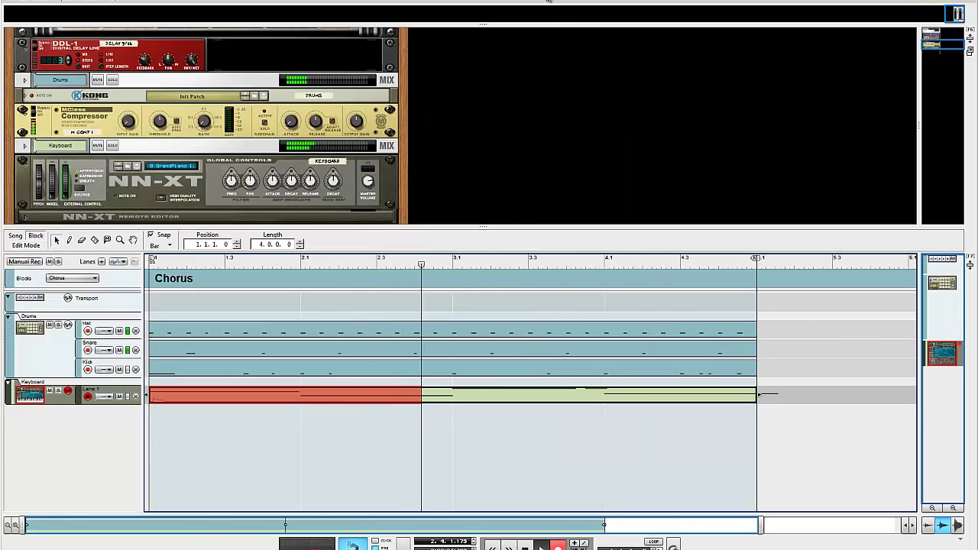
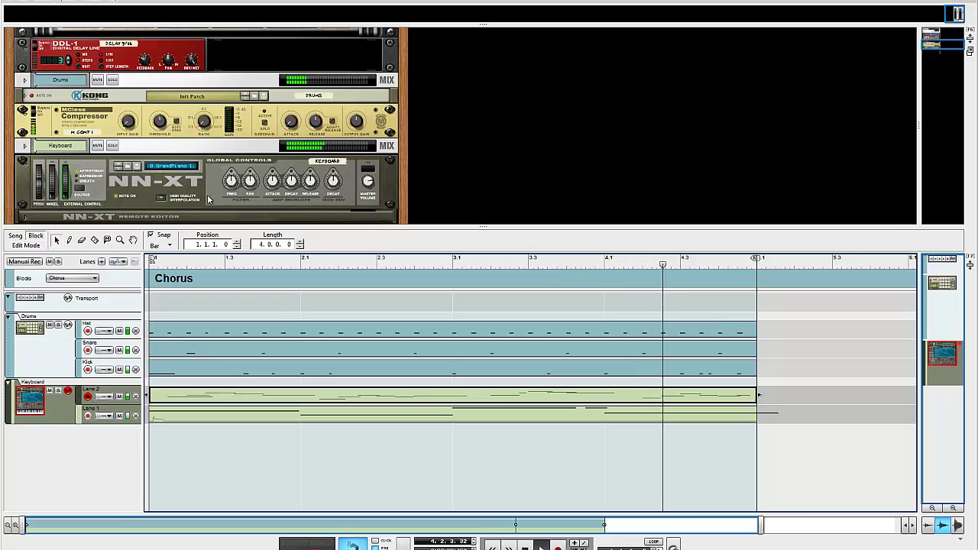
Stop playback and look over the instruments that can be created in the empty rack space below the NN-XT
{"action": "scroll", "coordinate": [331, 155], "scroll_direction": "down", "scroll_amount": 3}
{"action": "right_click", "coordinate": [331, 155]}
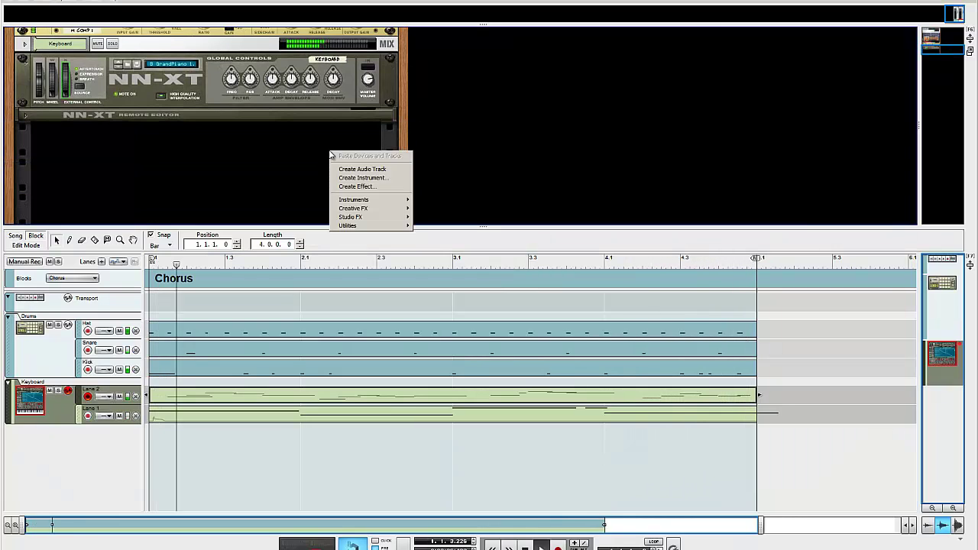
{"action": "mouse_move", "coordinate": [345, 204]}
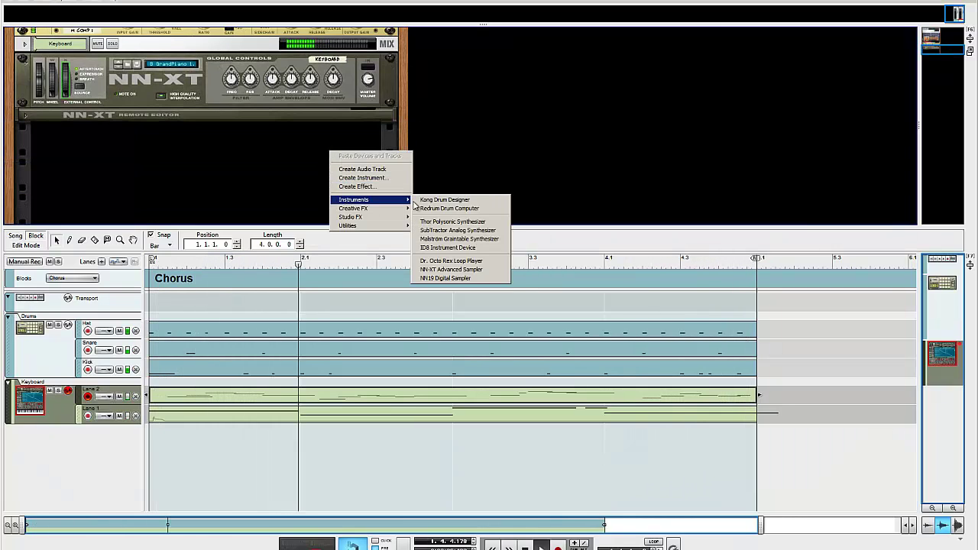
{"action": "left_click", "coordinate": [209, 138]}
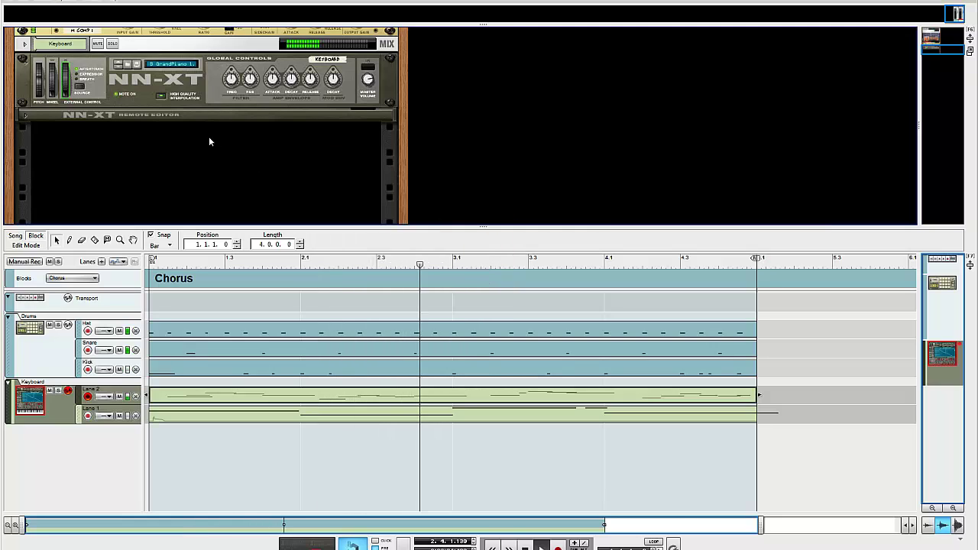
{"action": "key", "text": "space"}
{"action": "right_click", "coordinate": [155, 105]}
{"action": "left_click", "coordinate": [116, 147]}
{"action": "right_click", "coordinate": [242, 173]}
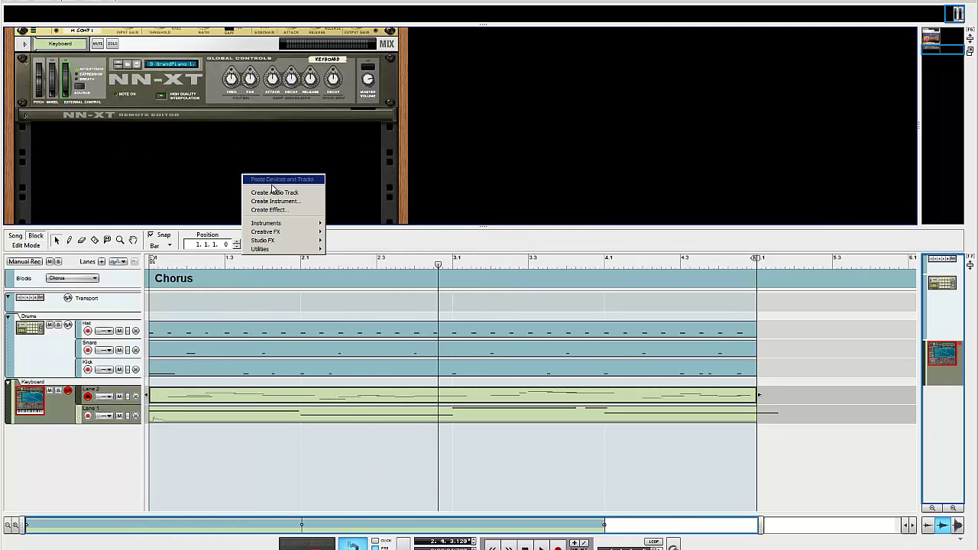
{"action": "left_click", "coordinate": [163, 186]}
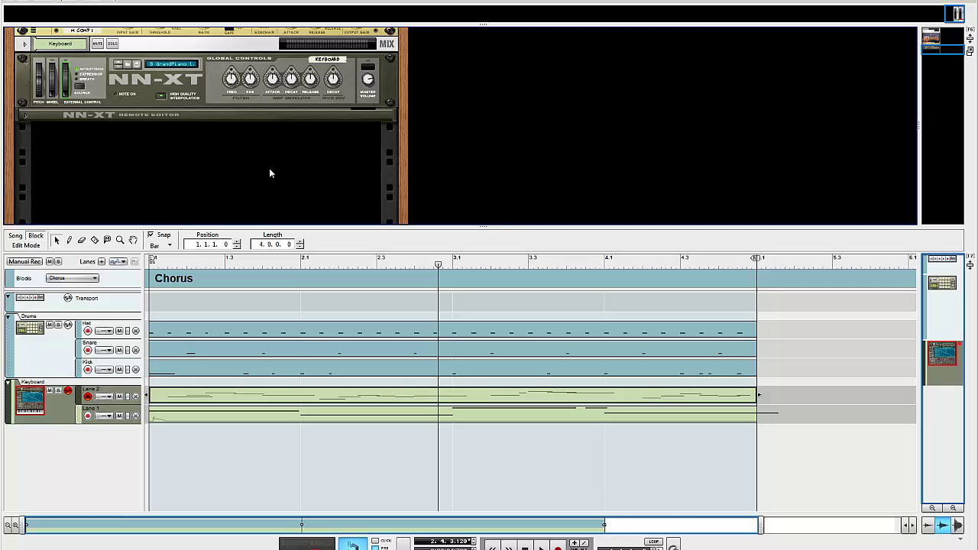
{"action": "scroll", "coordinate": [269, 172], "scroll_direction": "up", "scroll_amount": 5}
{"action": "scroll", "coordinate": [271, 170], "scroll_direction": "down", "scroll_amount": 5}
Detach the rack into its own window and place it over the sequencer
{"action": "left_click", "coordinate": [969, 265]}
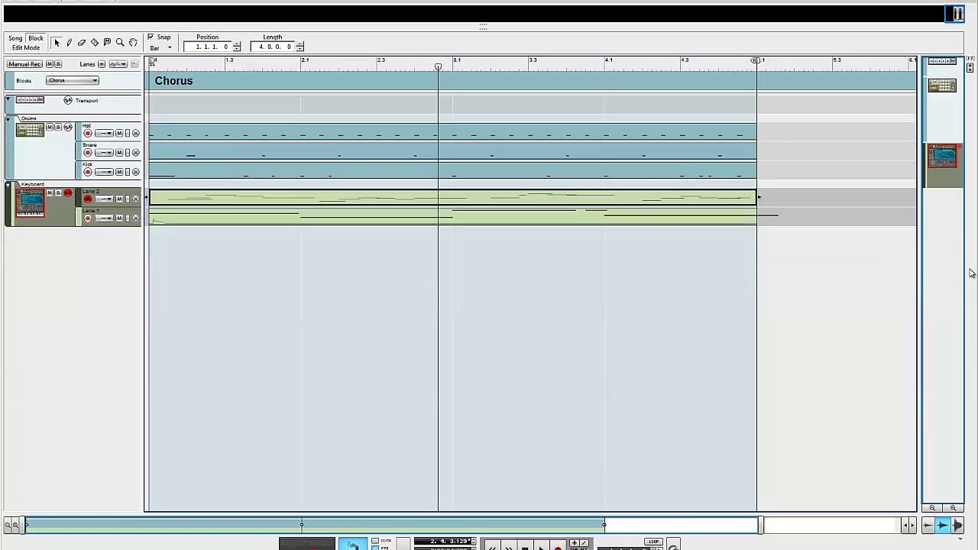
{"action": "left_click", "coordinate": [971, 68]}
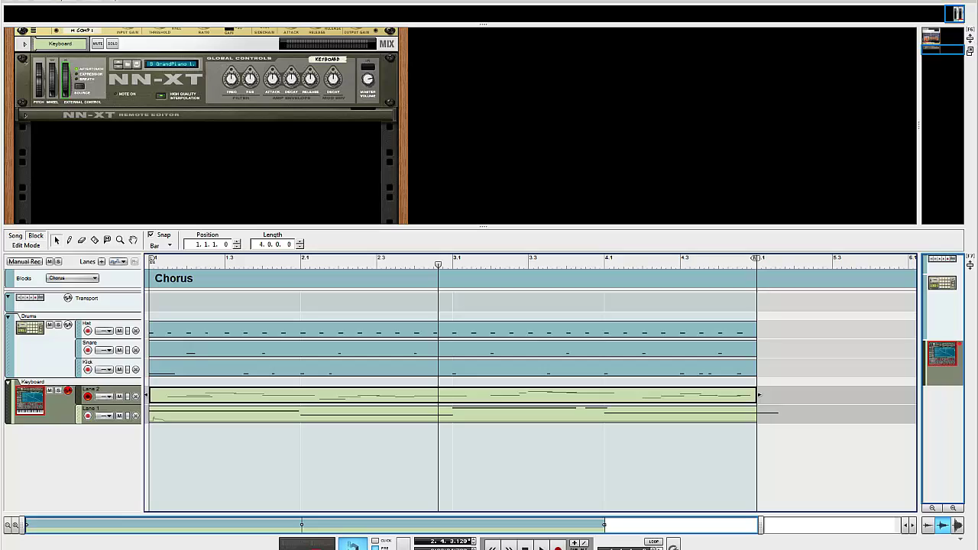
{"action": "left_click", "coordinate": [971, 52]}
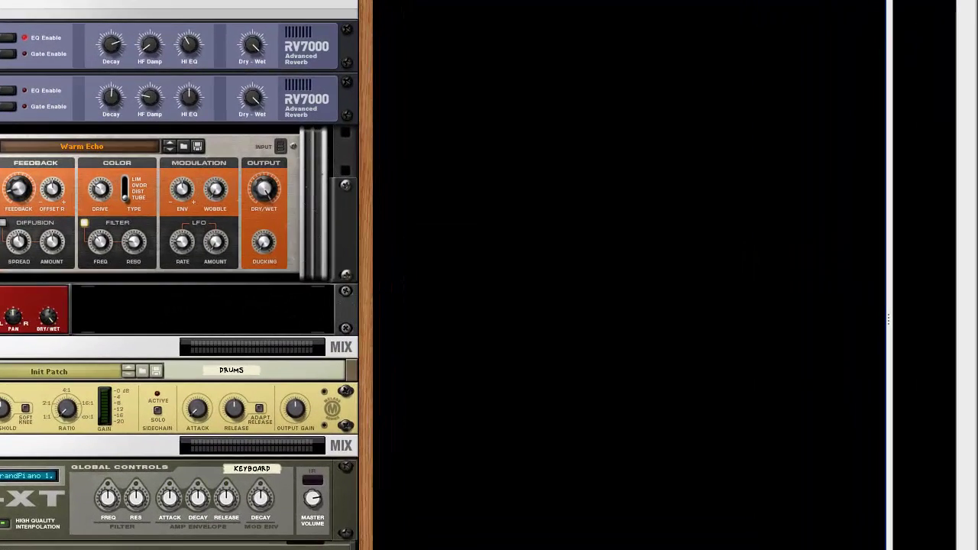
{"action": "left_click_drag", "start_coordinate": [976, 1], "coordinate": [478, 127]}
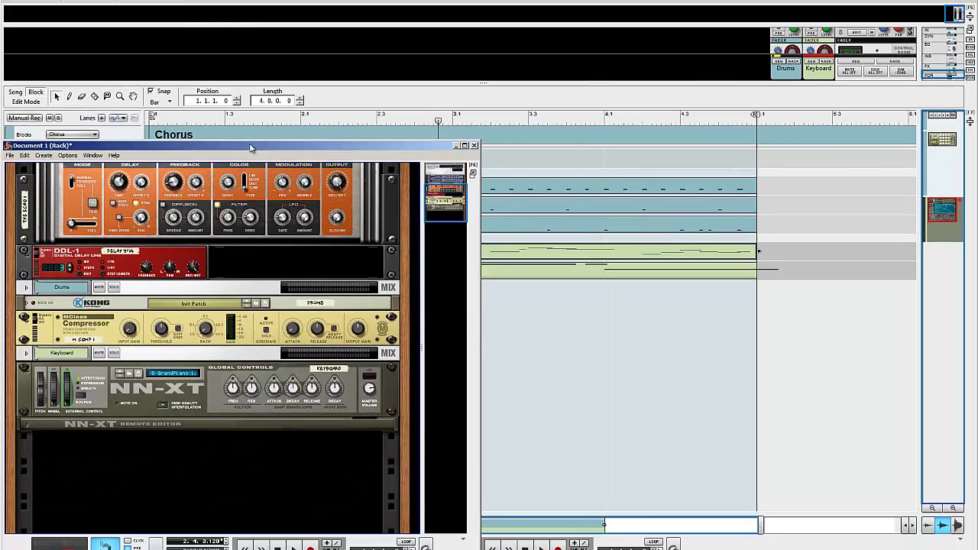
{"action": "left_click_drag", "start_coordinate": [250, 148], "coordinate": [697, 98]}
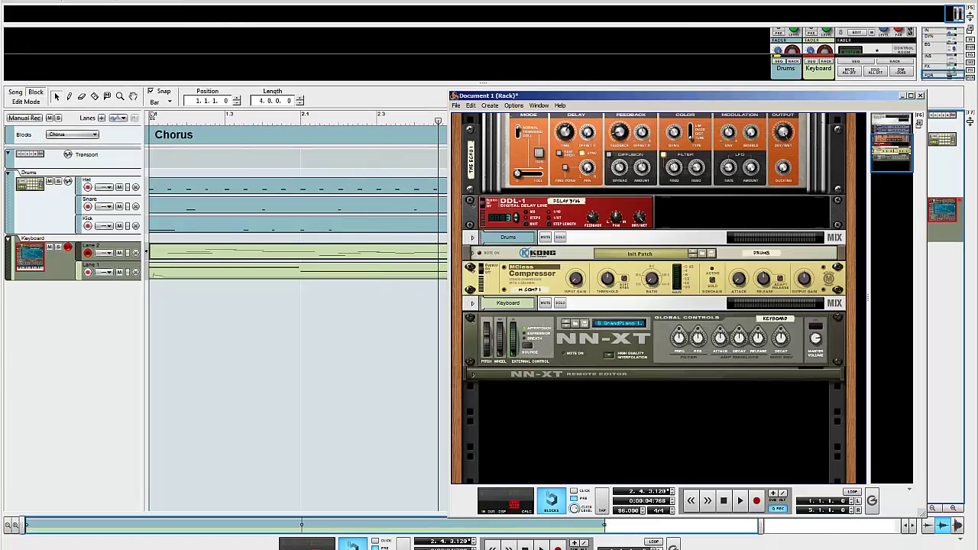
Narrow the main window to free half the screen and fit the rack window beside it, stretched to the full screen height
{"action": "left_click", "coordinate": [974, 40]}
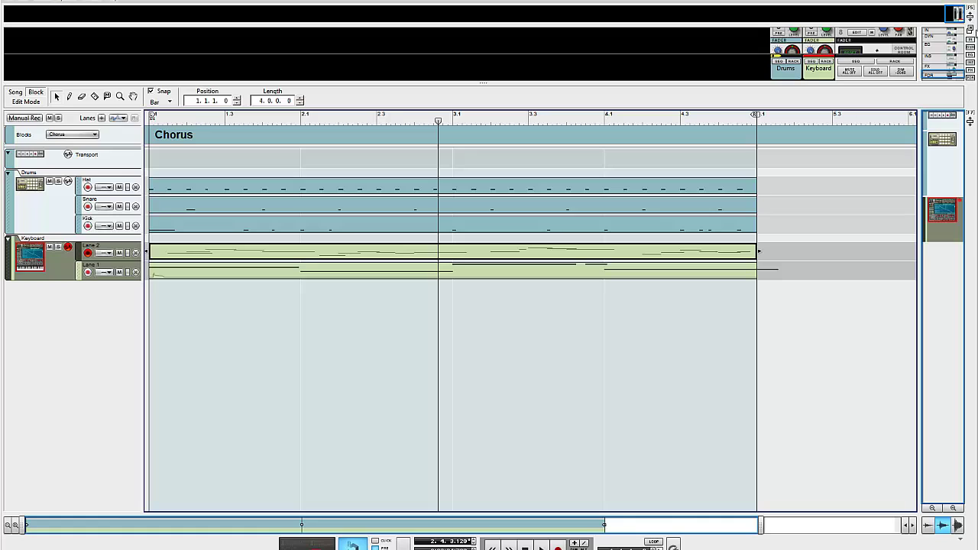
{"action": "left_click", "coordinate": [957, 13]}
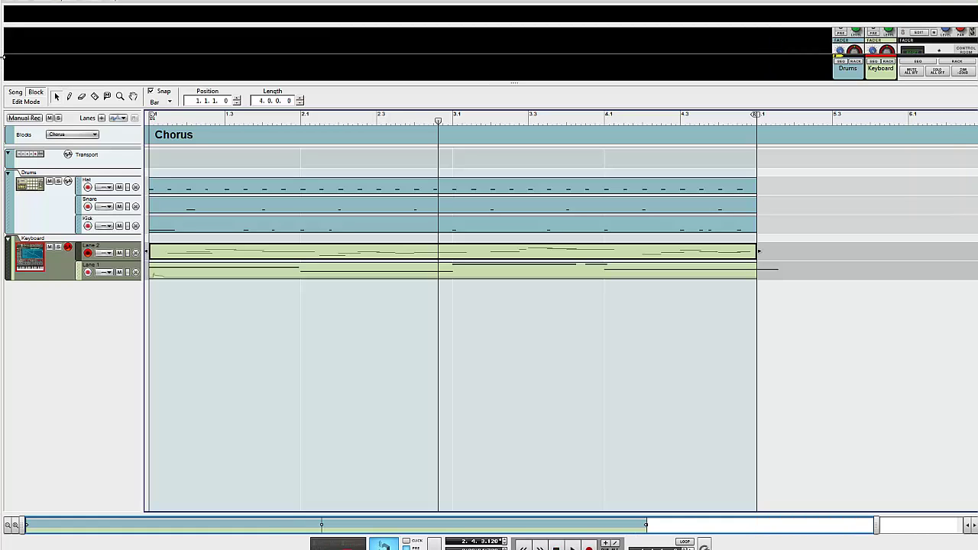
{"action": "left_click_drag", "start_coordinate": [4, 57], "coordinate": [524, 57]}
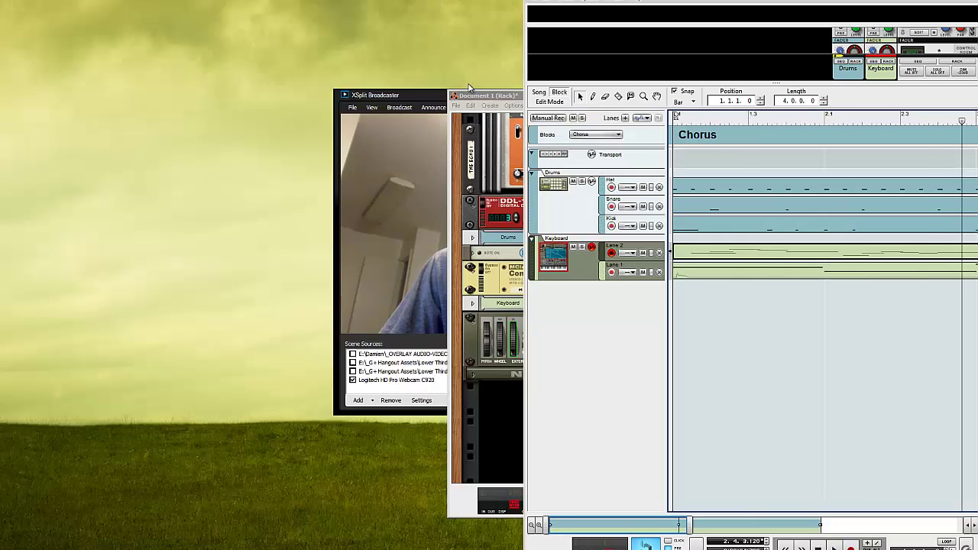
{"action": "left_click_drag", "start_coordinate": [473, 100], "coordinate": [479, 390]}
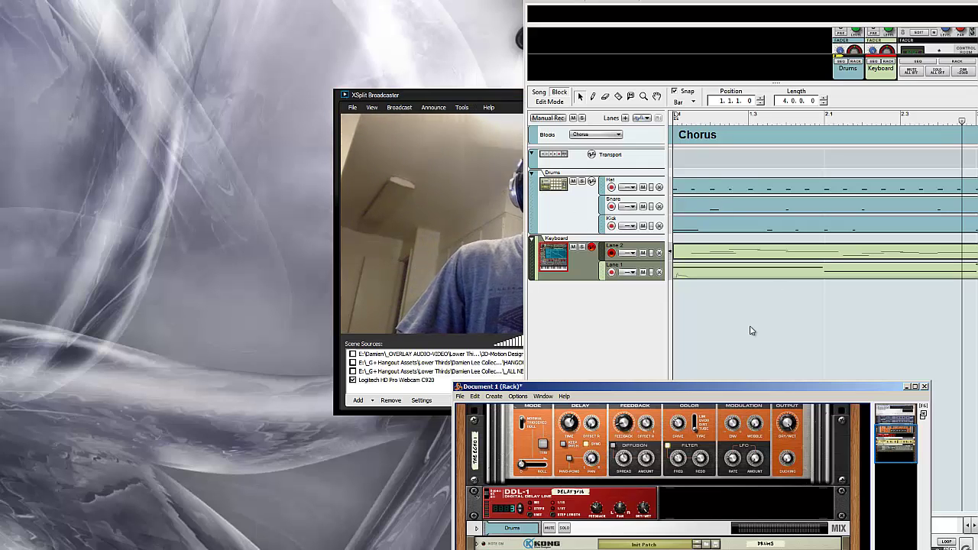
{"action": "left_click_drag", "start_coordinate": [673, 387], "coordinate": [226, 1]}
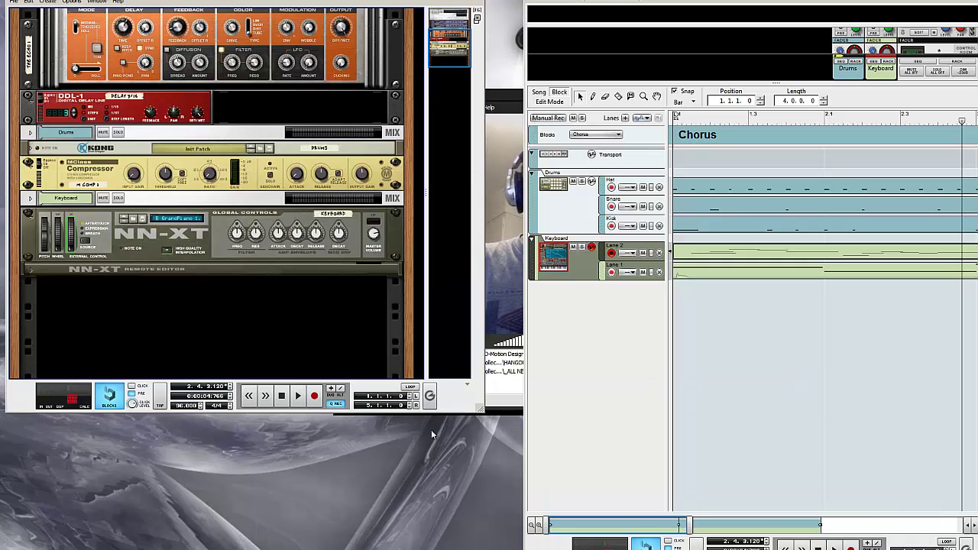
{"action": "left_click_drag", "start_coordinate": [480, 409], "coordinate": [474, 549]}
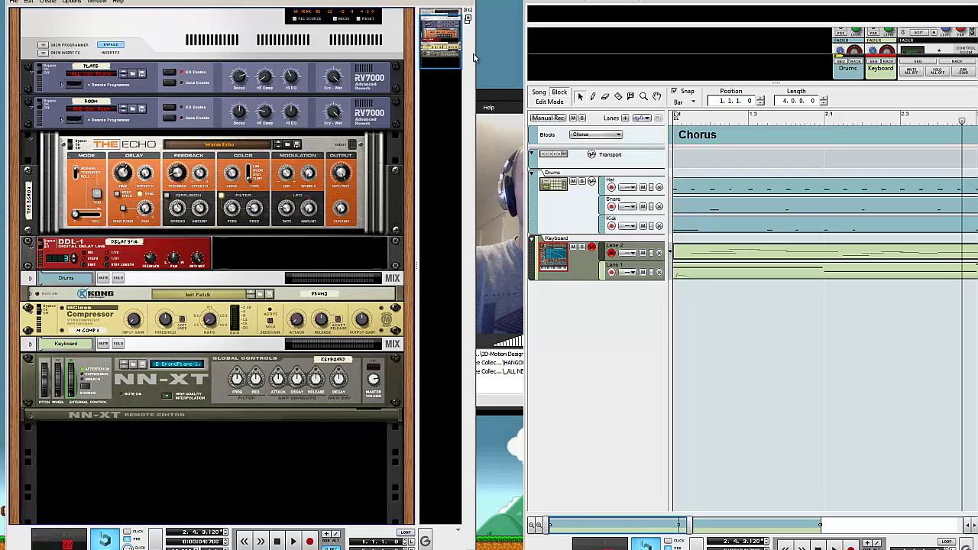
Widen the main window to meet the rack window and fit the whole Chorus block in the sequencer, with the song position at the start
{"action": "left_click_drag", "start_coordinate": [522, 48], "coordinate": [476, 49]}
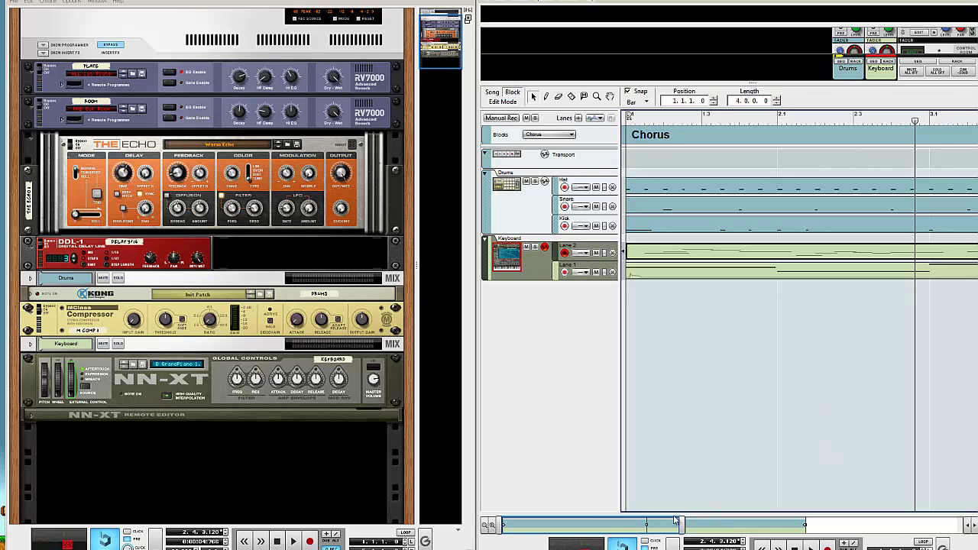
{"action": "left_click_drag", "start_coordinate": [805, 524], "coordinate": [841, 525]}
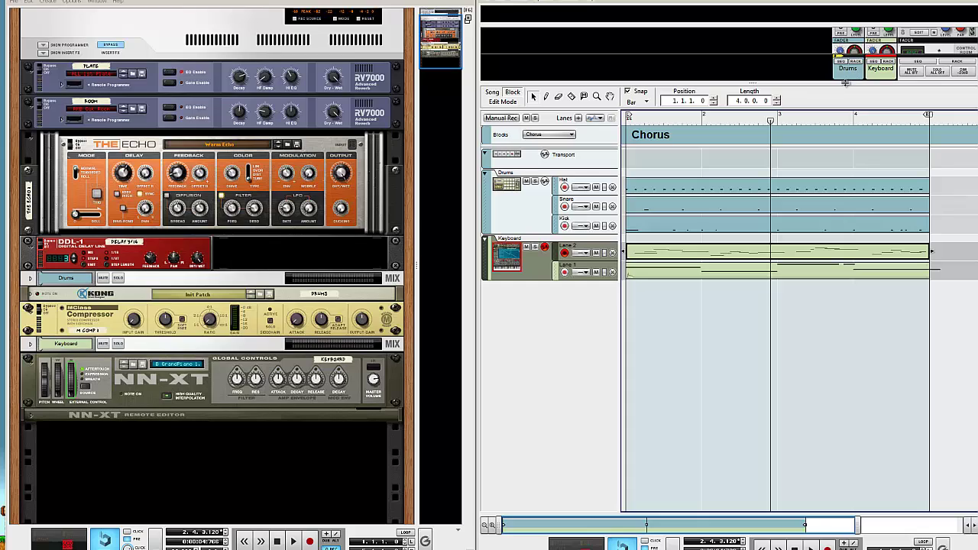
{"action": "left_click_drag", "start_coordinate": [846, 82], "coordinate": [843, 58]}
{"action": "key", "text": "Home"}
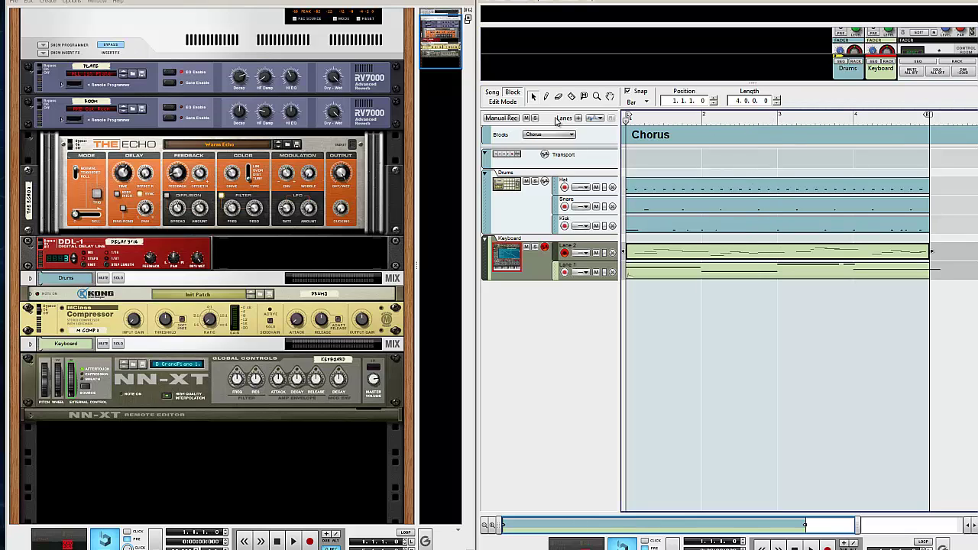
Start creating a new instrument in the empty rack space below the Keyboard device, with the patch browser fully in view
{"action": "right_click", "coordinate": [163, 469]}
{"action": "left_click", "coordinate": [191, 456]}
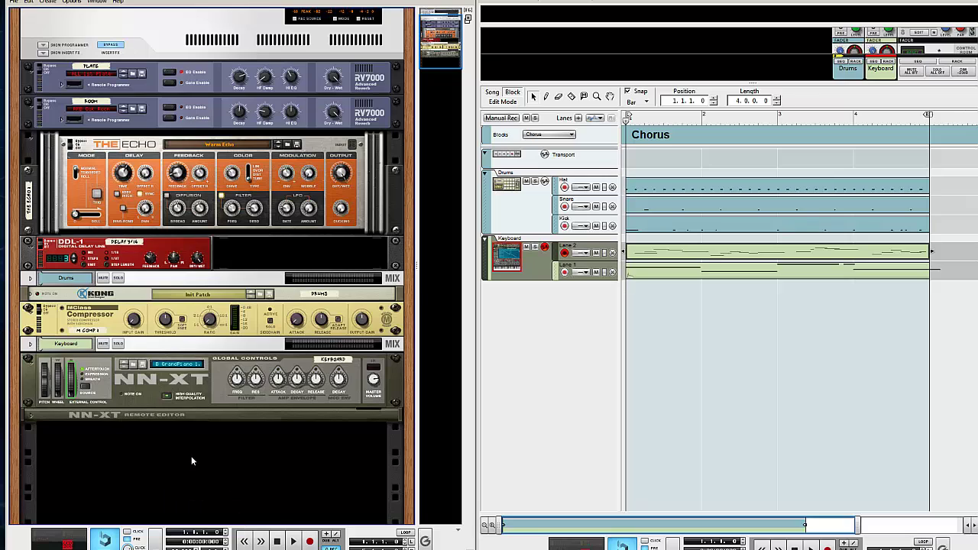
{"action": "right_click", "coordinate": [195, 454]}
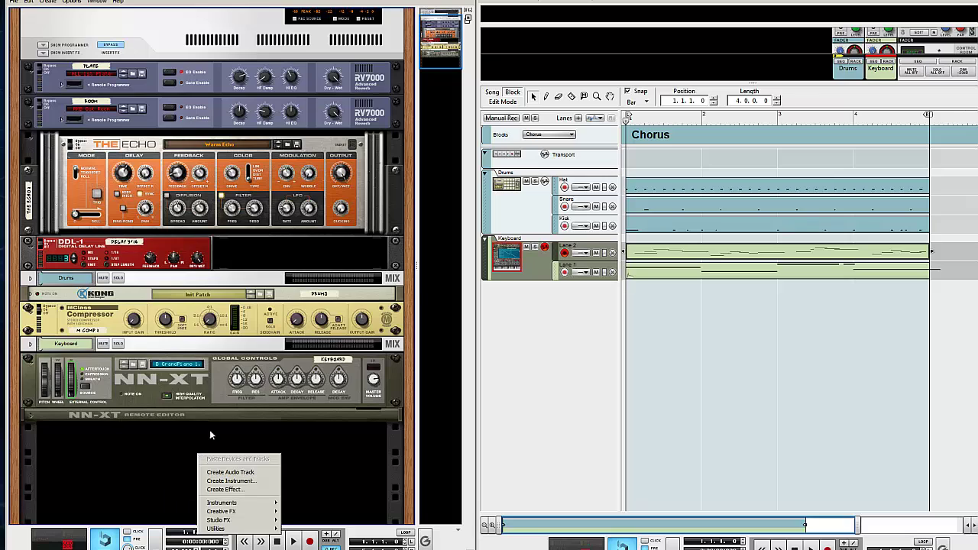
{"action": "left_click", "coordinate": [236, 481]}
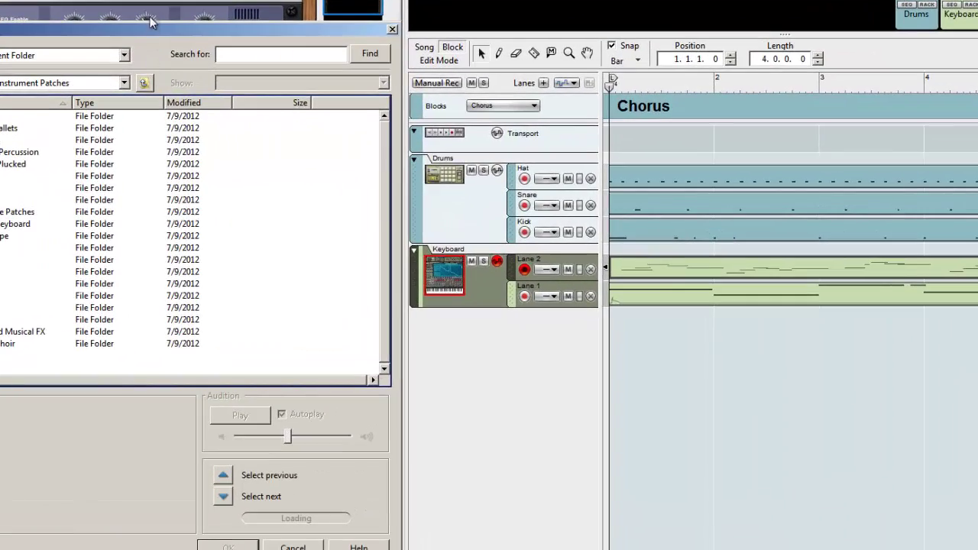
{"action": "left_click_drag", "start_coordinate": [151, 23], "coordinate": [565, 9]}
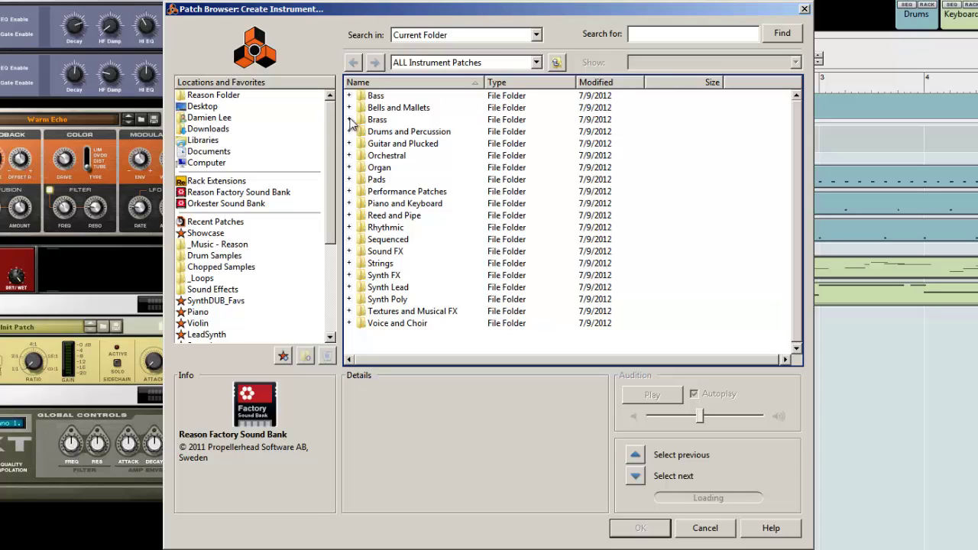
Look through the favorites lists and the Rack Extensions and Recent Patches locations in the patch browser
{"action": "scroll", "coordinate": [267, 221], "scroll_direction": "down", "scroll_amount": 5}
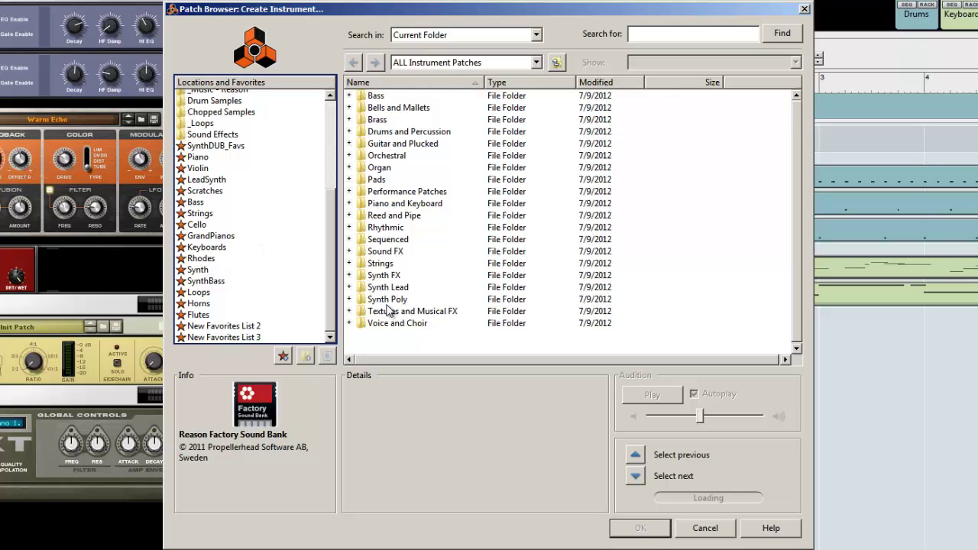
{"action": "left_click_drag", "start_coordinate": [335, 216], "coordinate": [345, 160]}
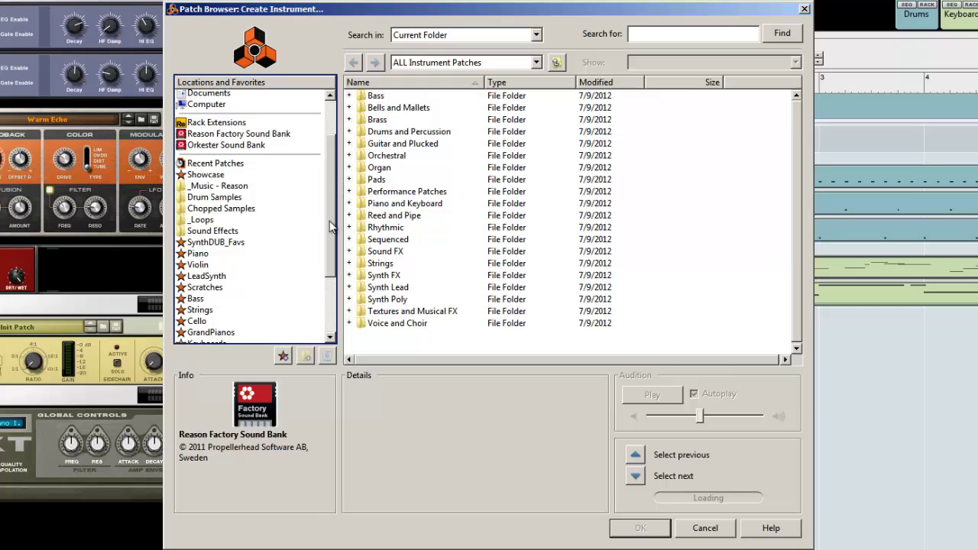
{"action": "left_click_drag", "start_coordinate": [334, 216], "coordinate": [334, 285]}
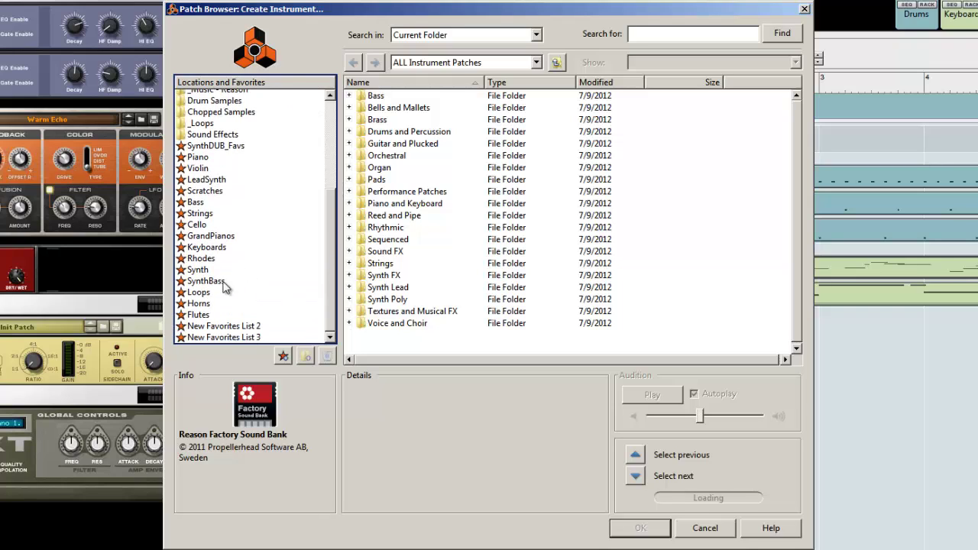
{"action": "left_click_drag", "start_coordinate": [330, 216], "coordinate": [316, 104]}
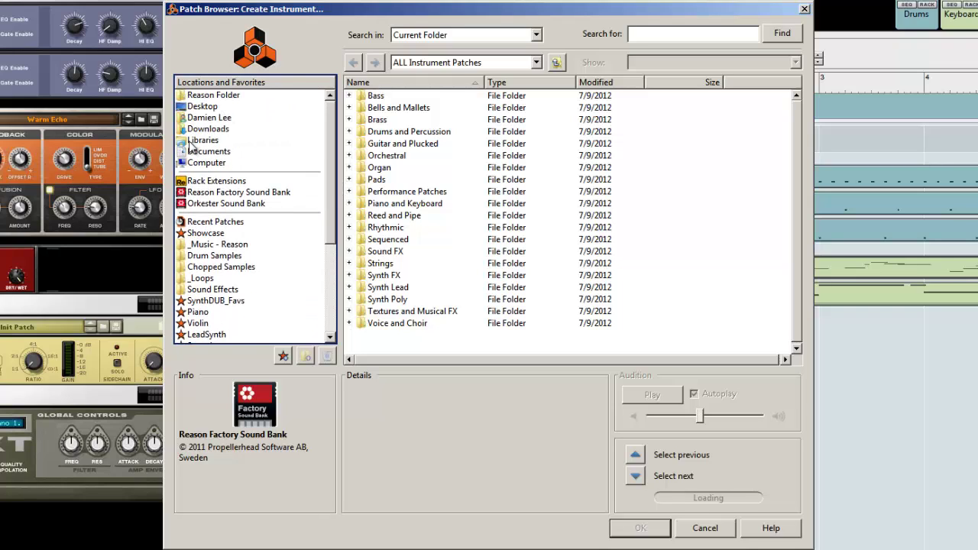
{"action": "left_click", "coordinate": [242, 183]}
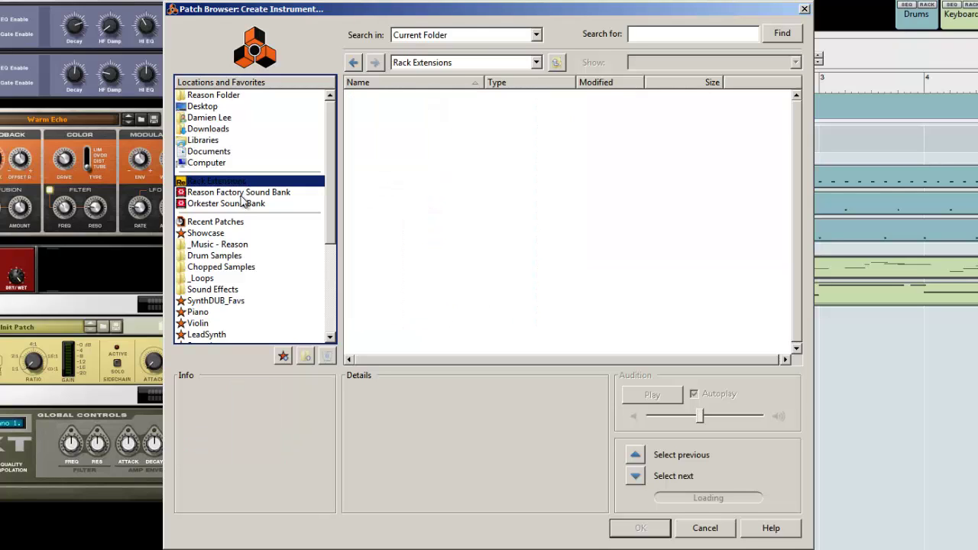
{"action": "left_click", "coordinate": [243, 194]}
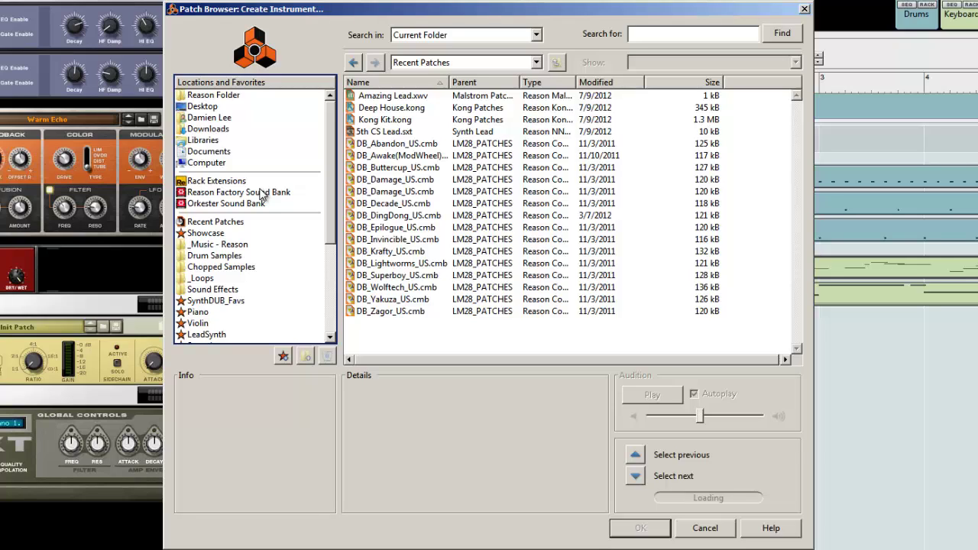
Browse the Reason Factory Sound Bank folders, checking the Malstrom, Pulveriser and Alligator patches
{"action": "left_click", "coordinate": [252, 195]}
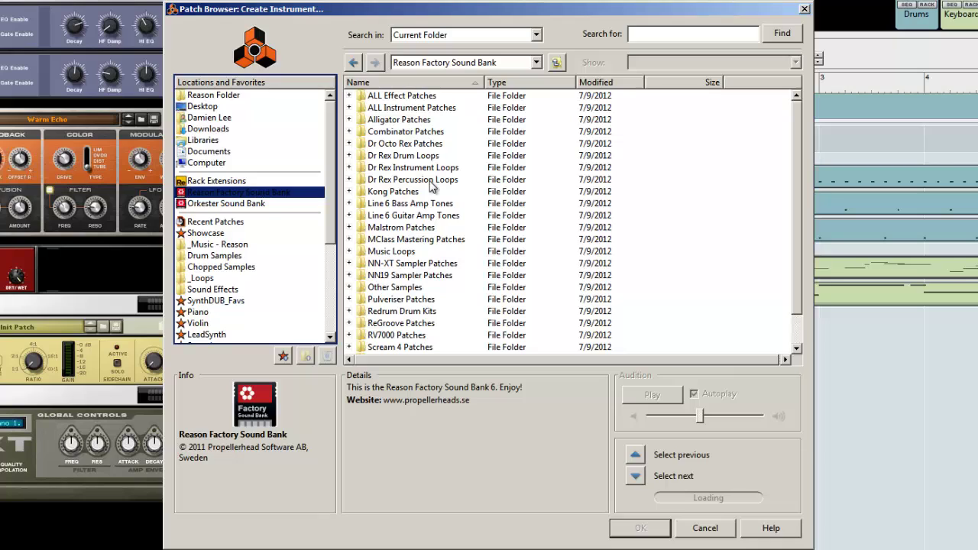
{"action": "scroll", "coordinate": [432, 187], "scroll_direction": "down", "scroll_amount": 1}
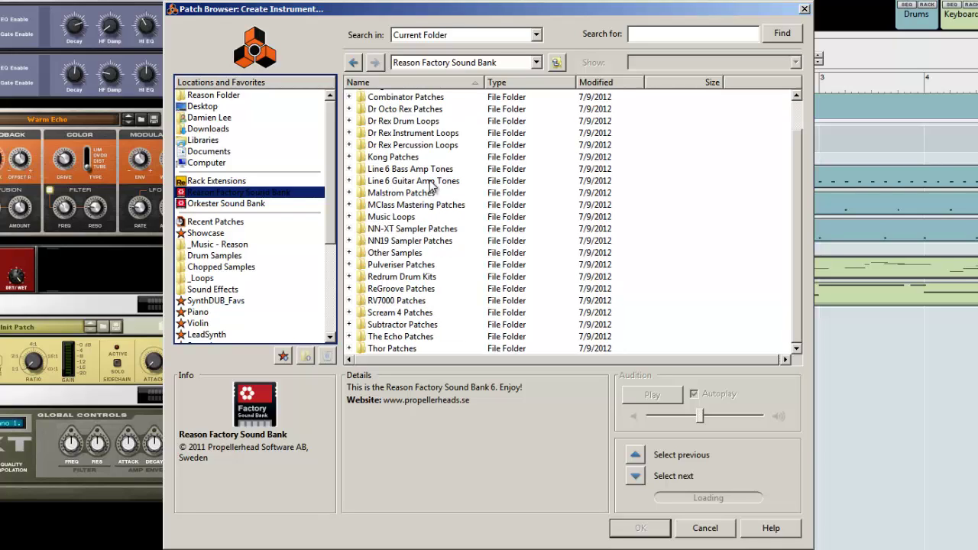
{"action": "scroll", "coordinate": [420, 229], "scroll_direction": "up", "scroll_amount": 1}
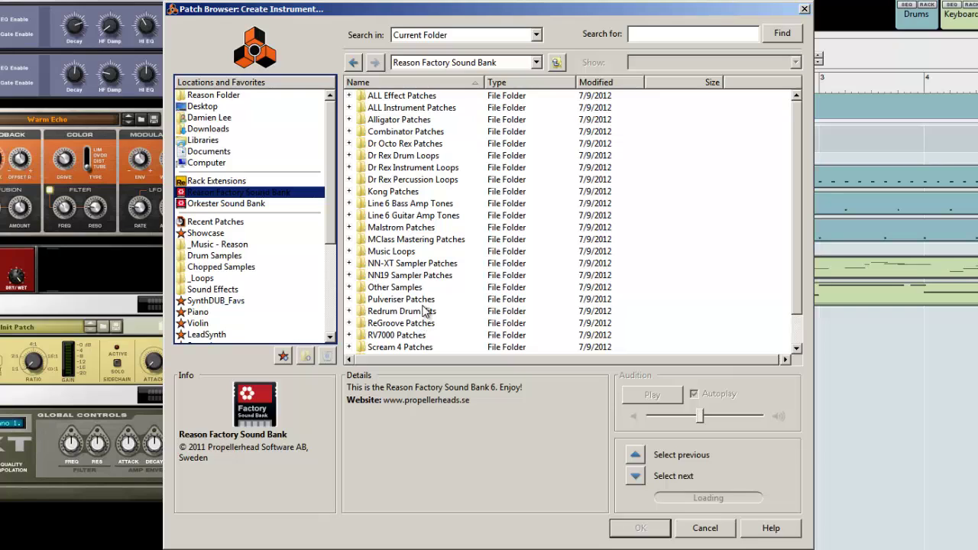
{"action": "double_click", "coordinate": [401, 227]}
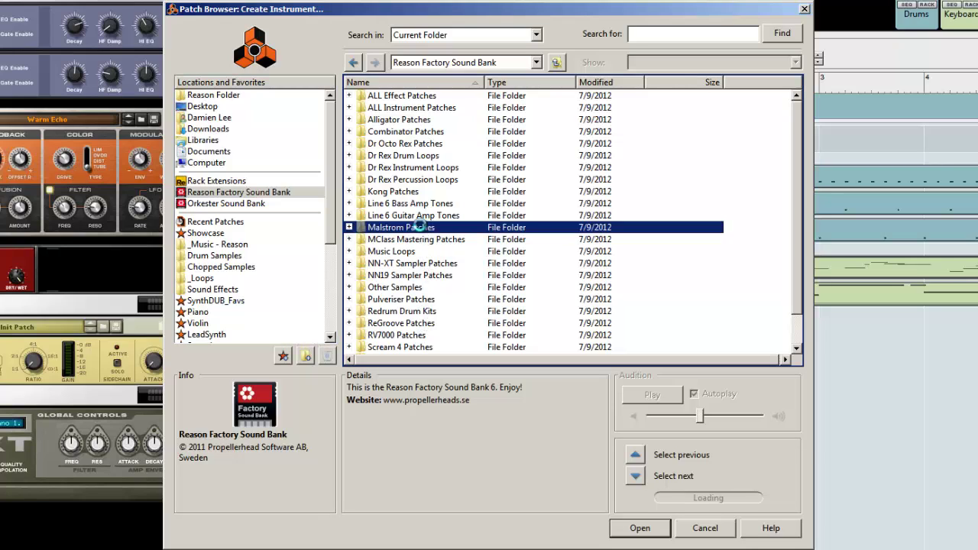
{"action": "key", "text": "BackSpace"}
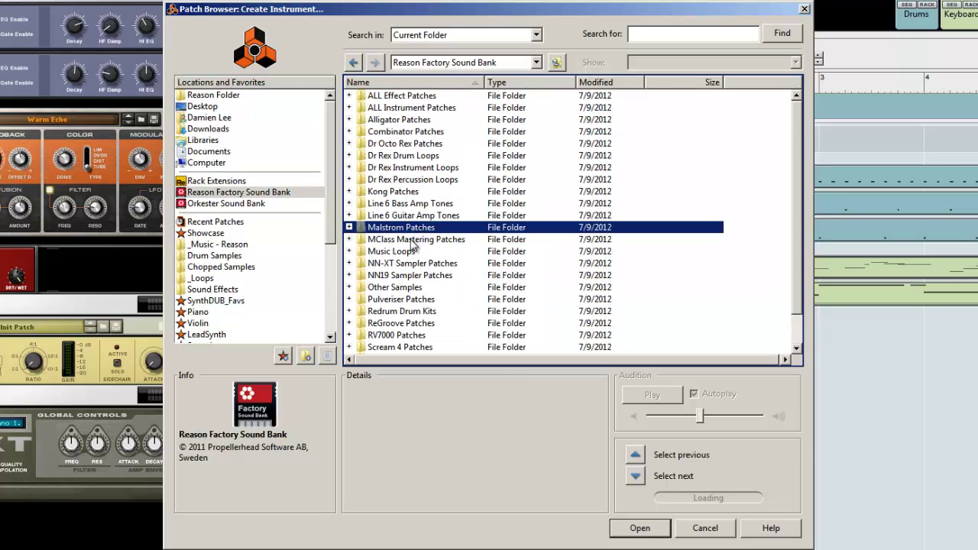
{"action": "scroll", "coordinate": [411, 244], "scroll_direction": "down", "scroll_amount": 1}
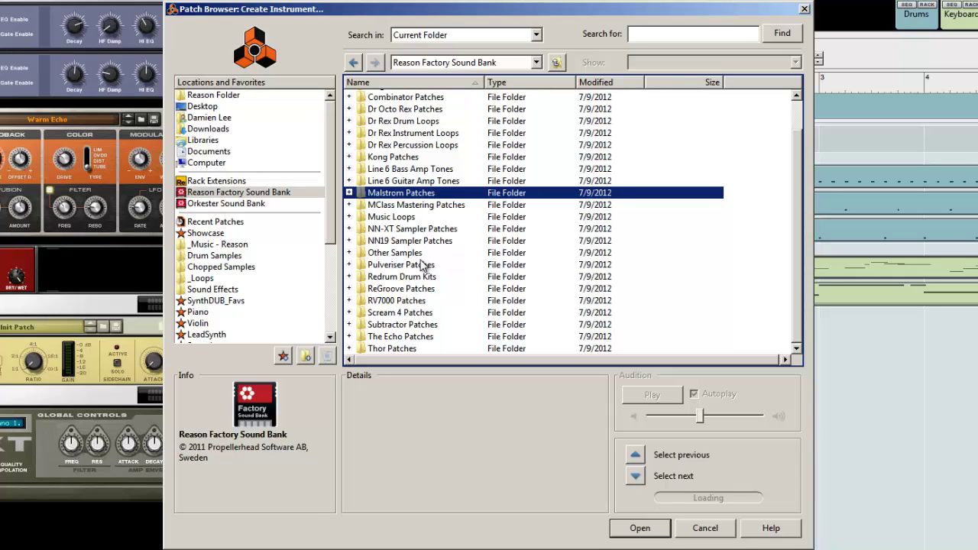
{"action": "double_click", "coordinate": [425, 264]}
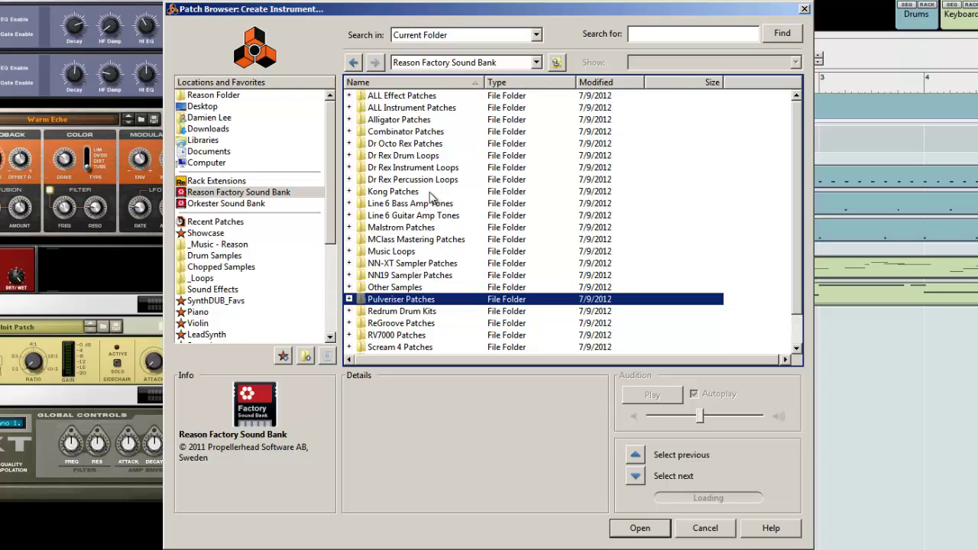
{"action": "double_click", "coordinate": [404, 120]}
{"action": "key", "text": "BackSpace"}
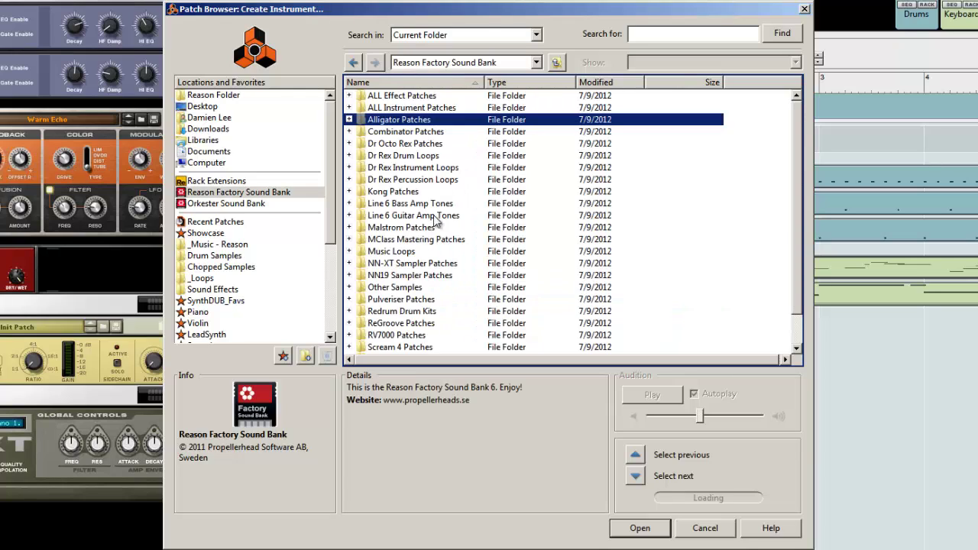
Open the sound bank's Thor Patches folder and load Gangsta Lead 3.thor for audition
{"action": "left_click", "coordinate": [431, 227]}
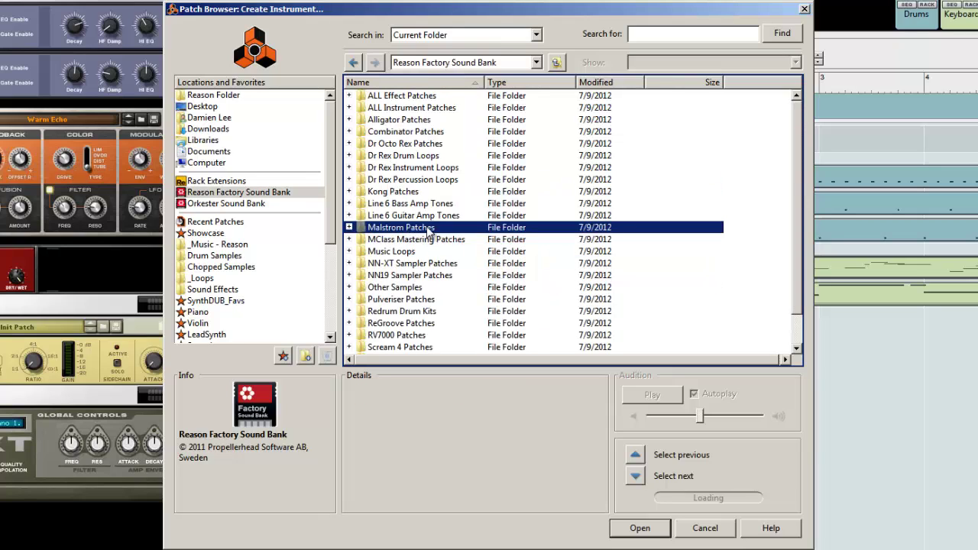
{"action": "scroll", "coordinate": [420, 256], "scroll_direction": "down", "scroll_amount": 1}
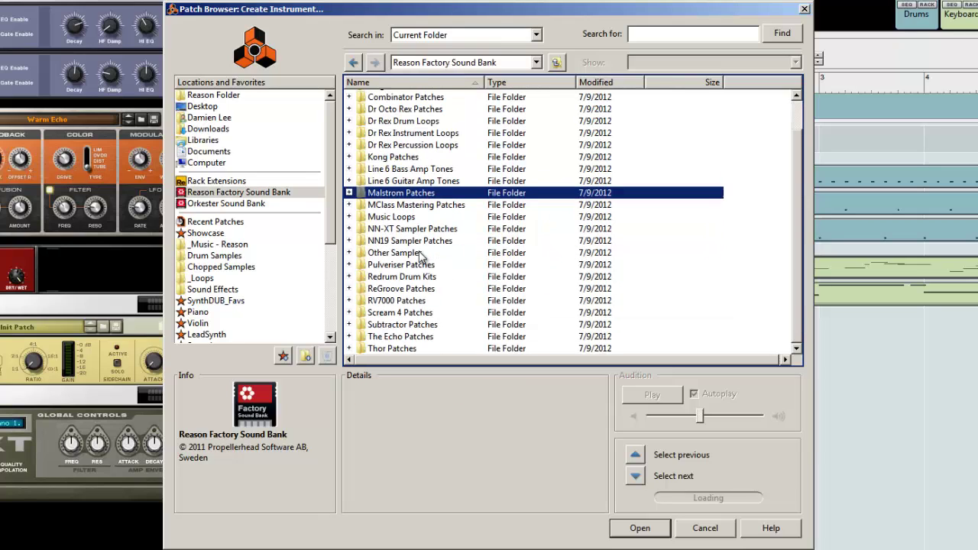
{"action": "left_click", "coordinate": [402, 350]}
{"action": "double_click", "coordinate": [402, 349]}
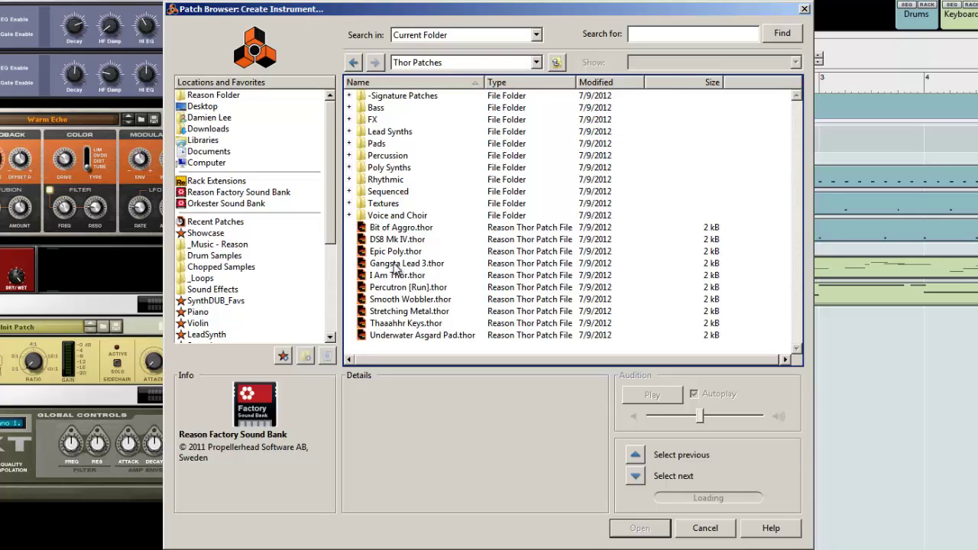
{"action": "left_click", "coordinate": [397, 264]}
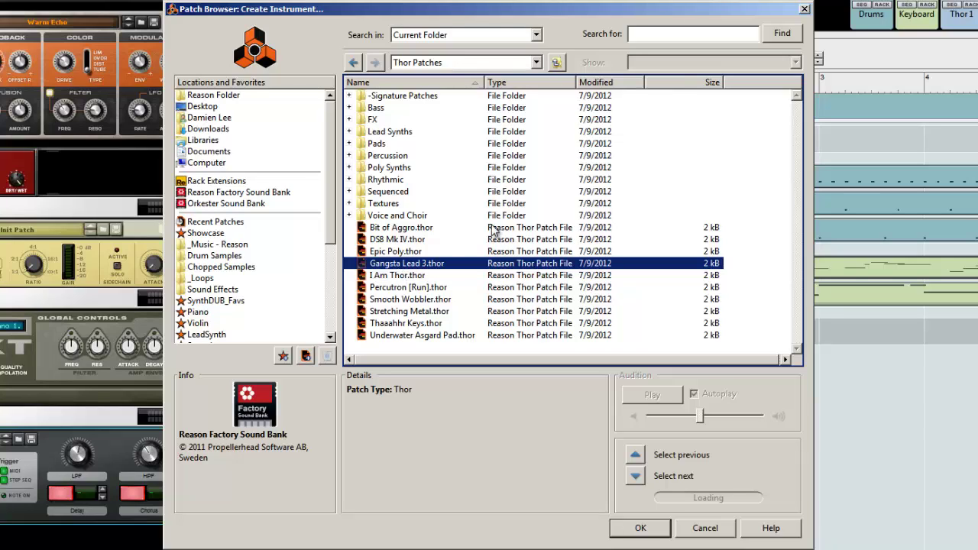
Audition the loose Thor patches from Bit of Aggro through Underwater Asgard Pad, then return to Gangsta Lead 3
{"action": "key", "text": "Up"}
{"action": "key", "text": "Up"}
{"action": "key", "text": "Up"}
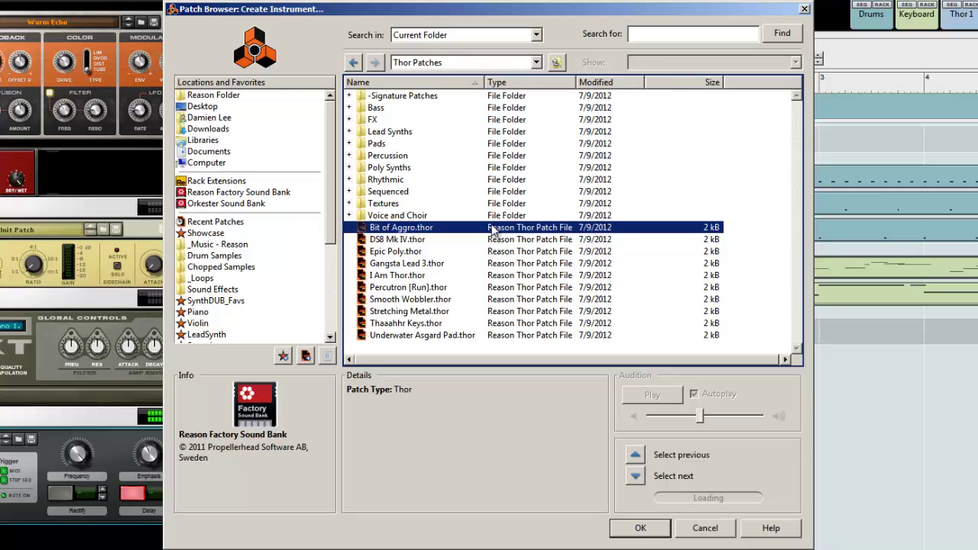
{"action": "key", "text": "Down"}
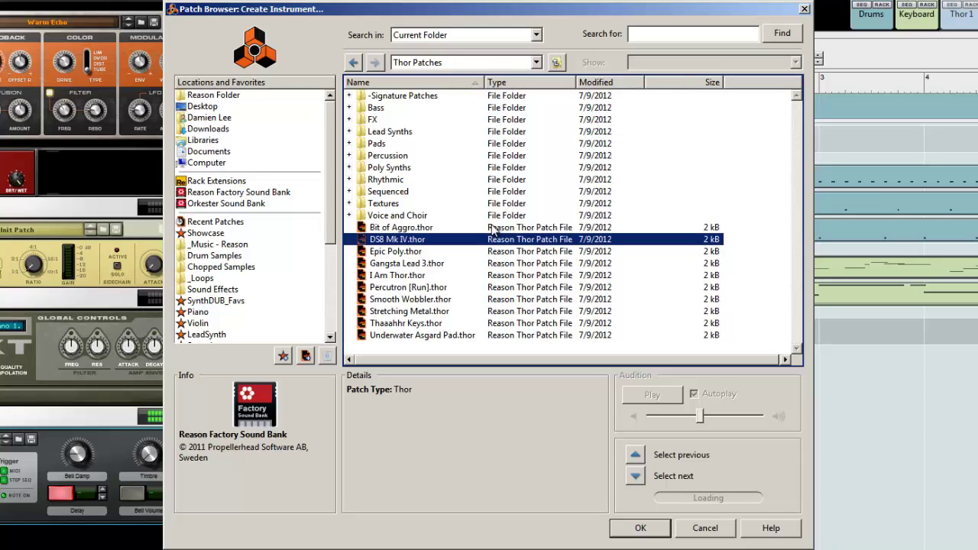
{"action": "key", "text": "Down"}
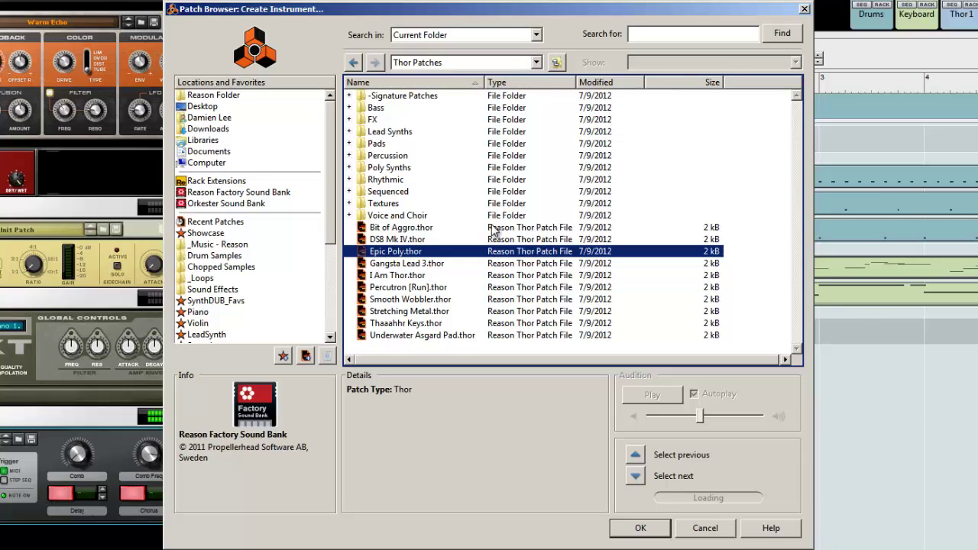
{"action": "key", "text": "Down"}
{"action": "key", "text": "Down"}
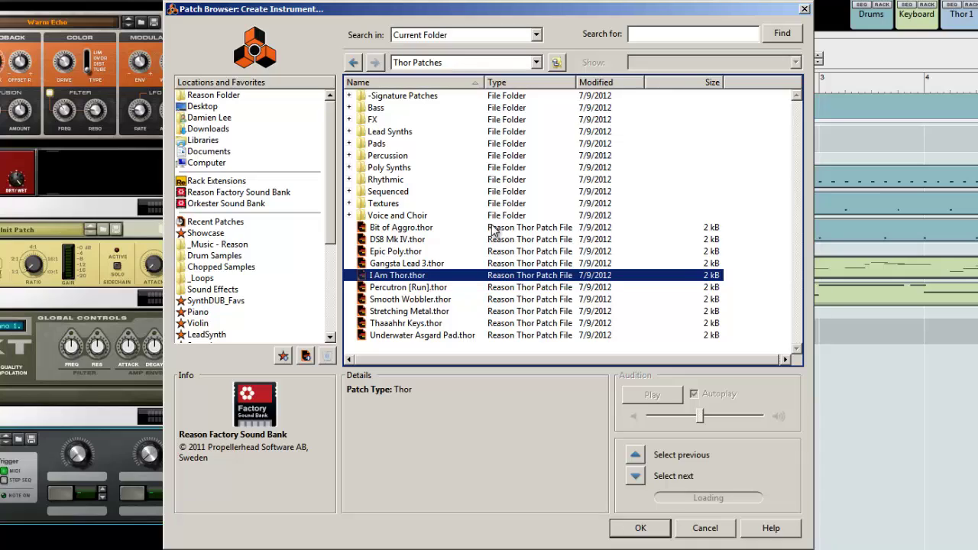
{"action": "key", "text": "Down"}
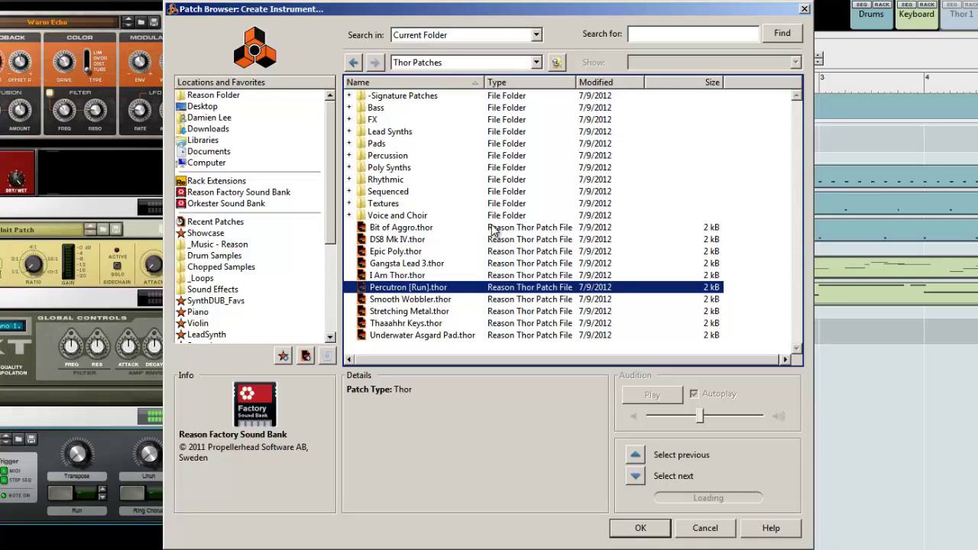
{"action": "key", "text": "Down"}
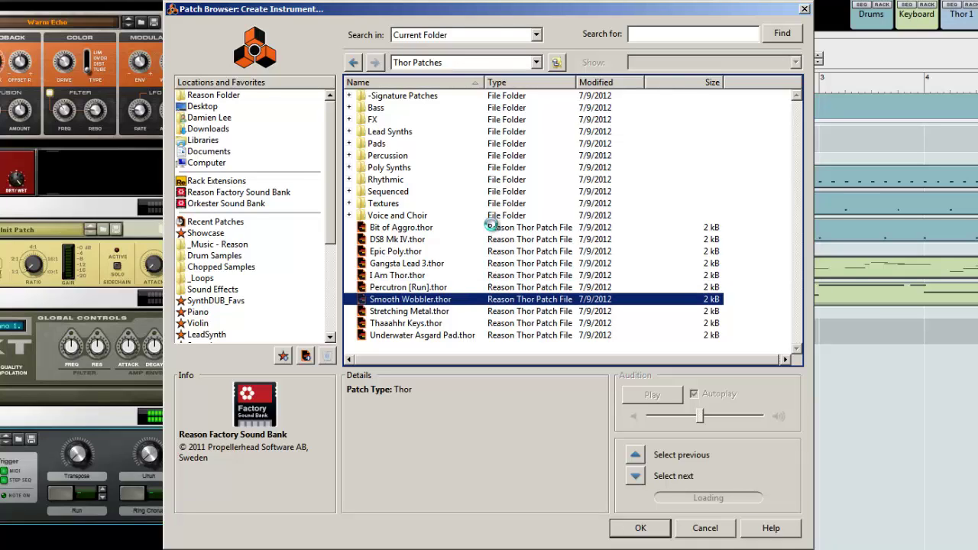
{"action": "key", "text": "Down"}
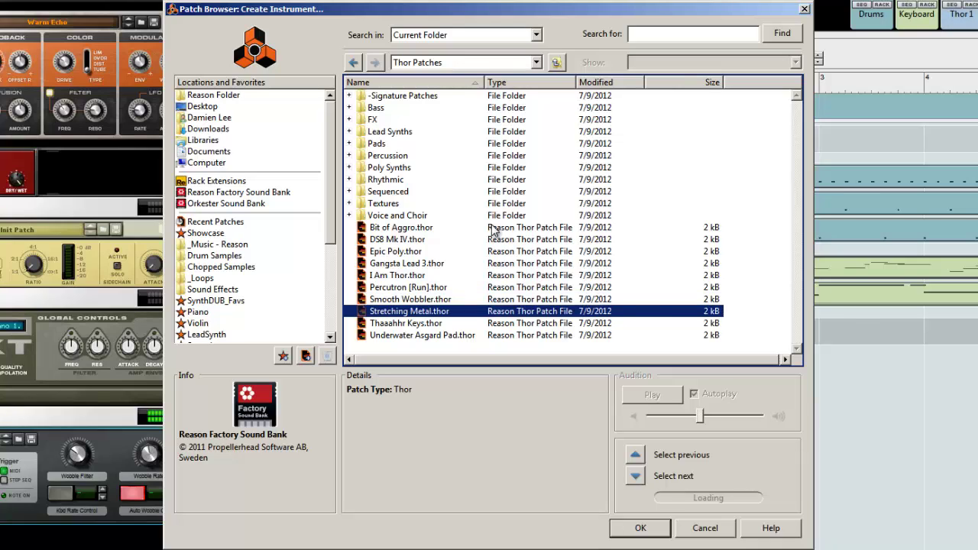
{"action": "key", "text": "Down"}
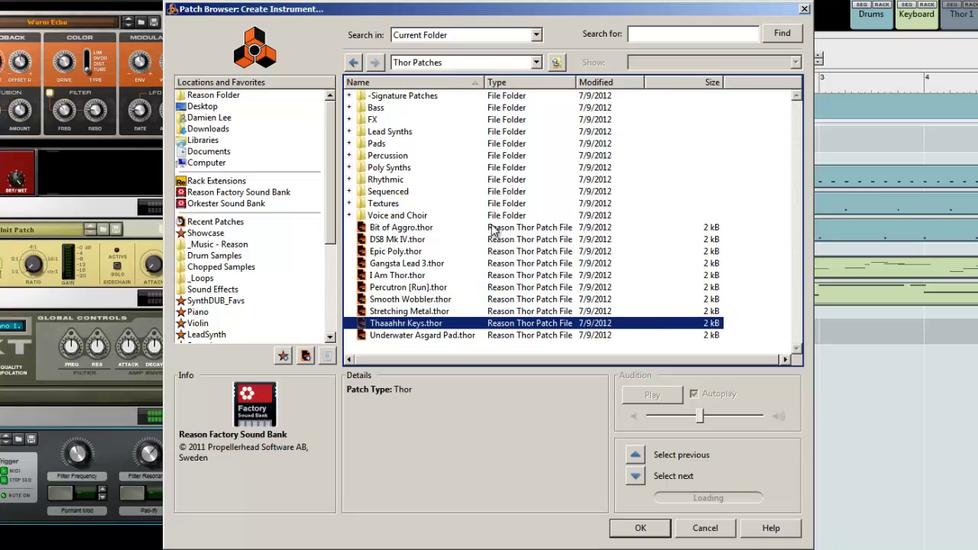
{"action": "key", "text": "Down"}
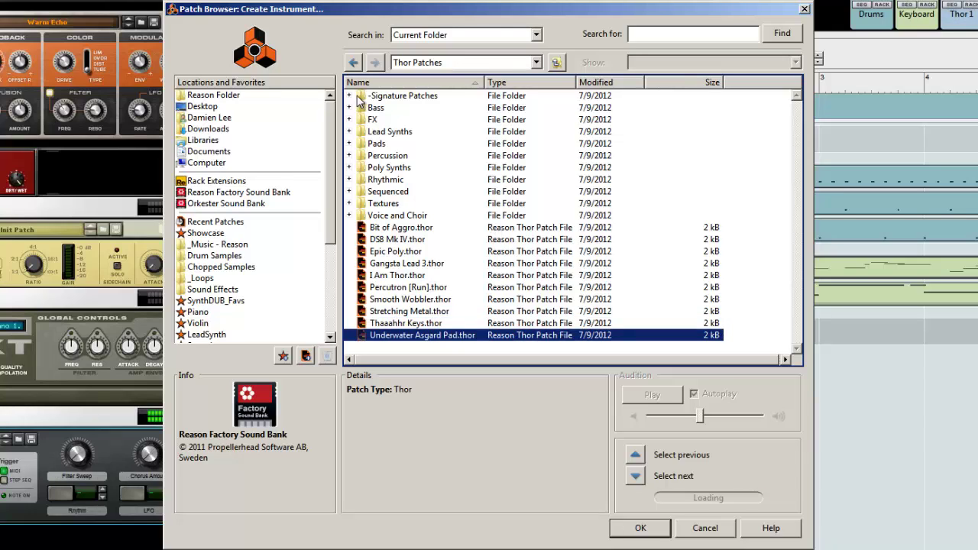
{"action": "left_click", "coordinate": [390, 264]}
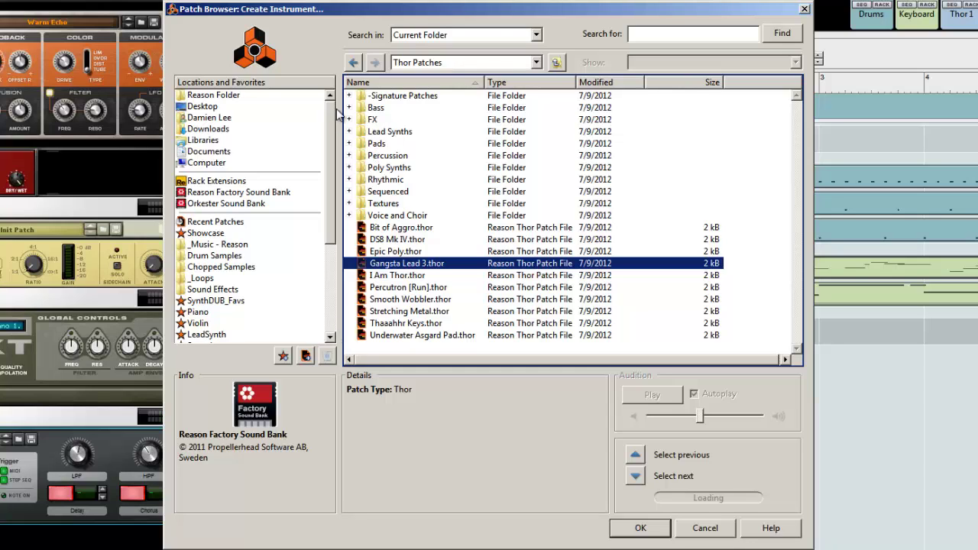
Audition Certifiably Insane, De-Rezz and FM Dive from the Thor FX folder and return to Thor Patches
{"action": "double_click", "coordinate": [372, 120]}
{"action": "left_click", "coordinate": [416, 168]}
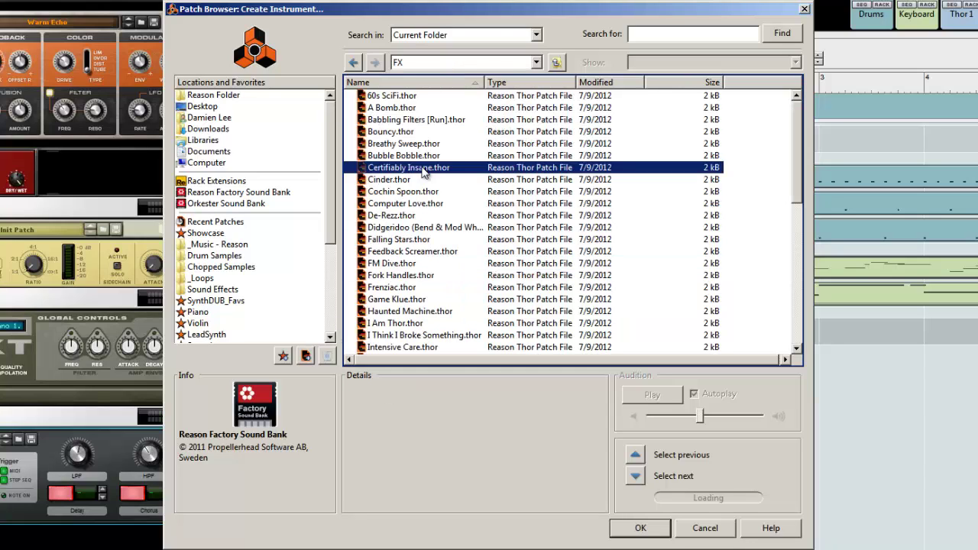
{"action": "left_click", "coordinate": [411, 216]}
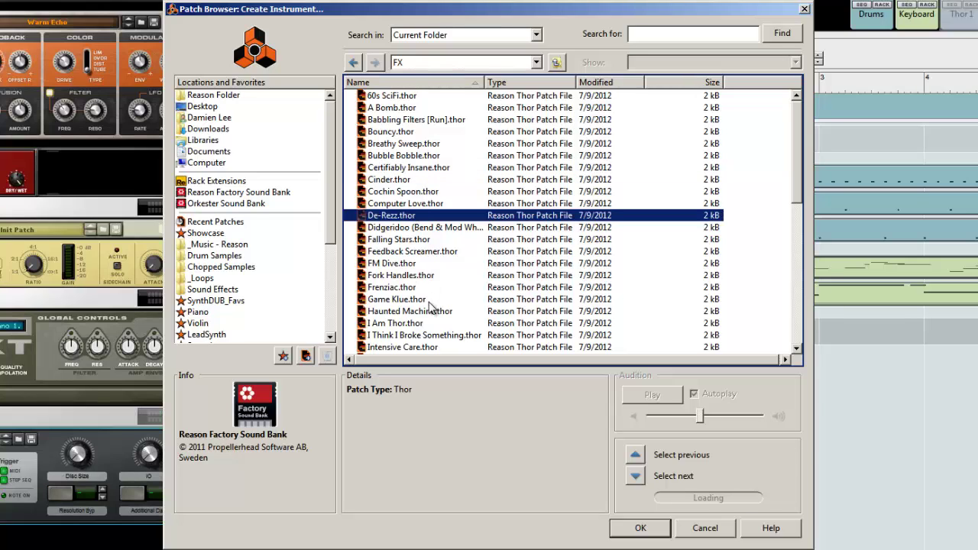
{"action": "left_click", "coordinate": [374, 264]}
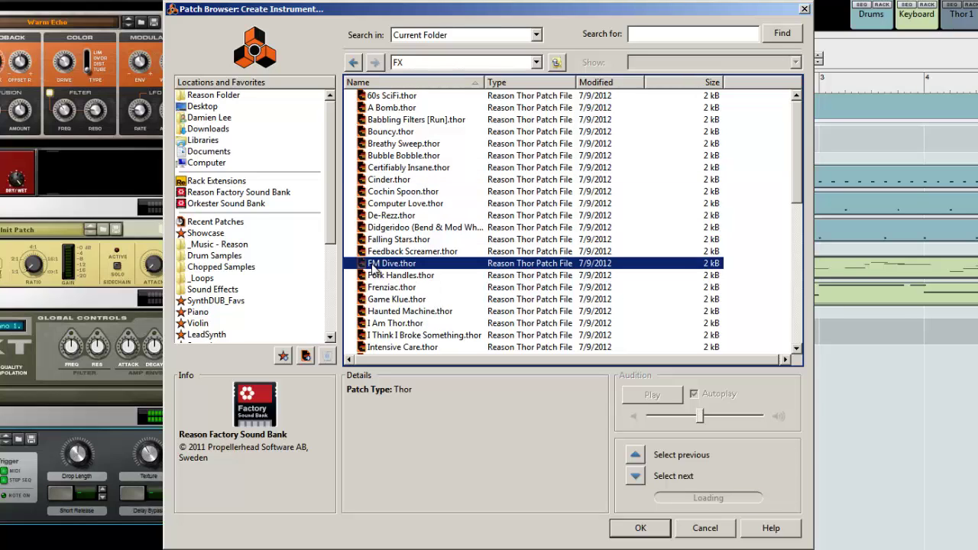
{"action": "key", "text": "BackSpace"}
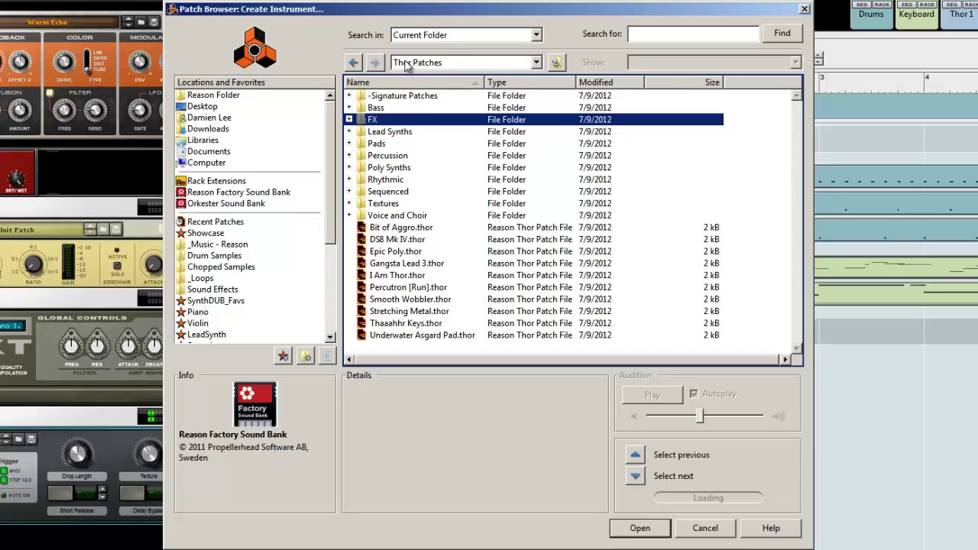
Audition patches in the GR folder of the Thor signature patches, including Analogue Cathedral, Four Digital Cellos and PD Wooferbreaker
{"action": "left_click", "coordinate": [394, 103]}
{"action": "double_click", "coordinate": [394, 102]}
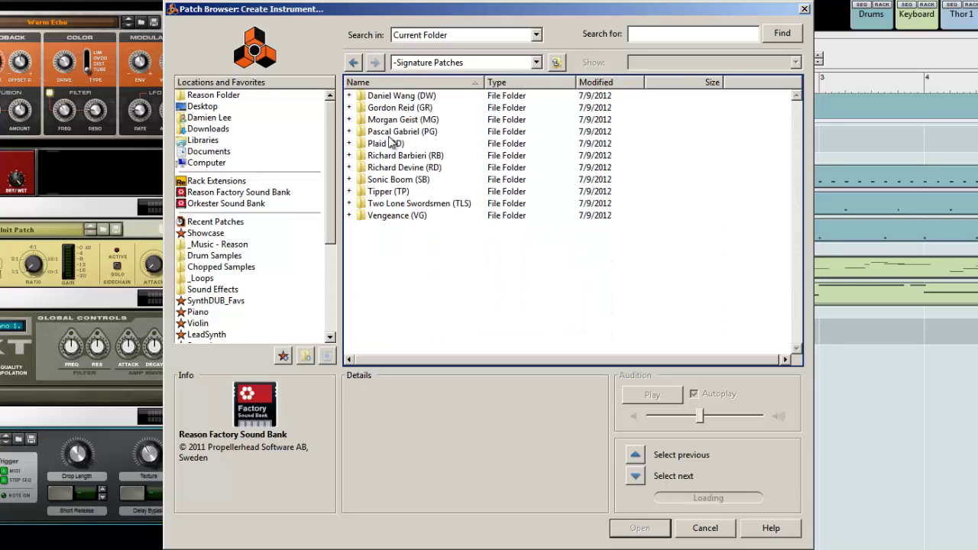
{"action": "double_click", "coordinate": [419, 107]}
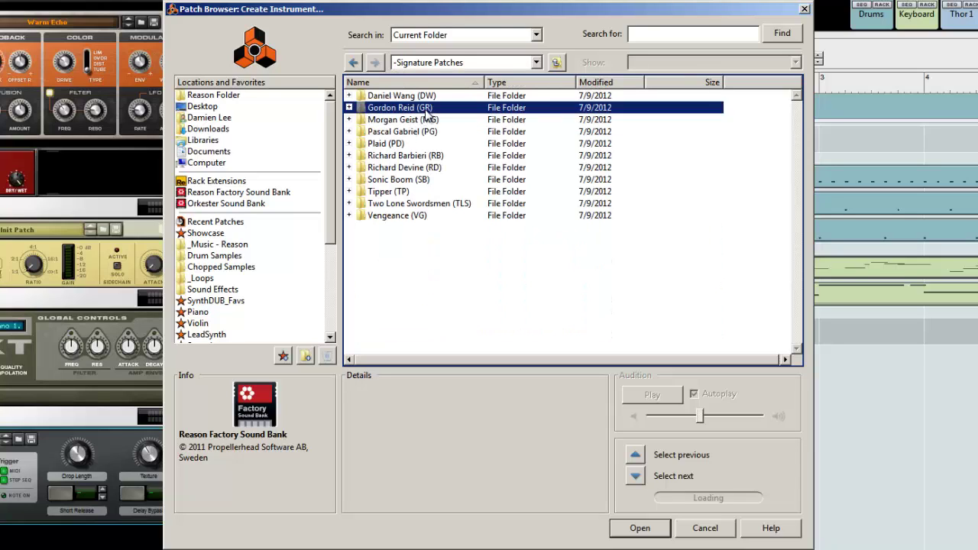
{"action": "left_click", "coordinate": [420, 131]}
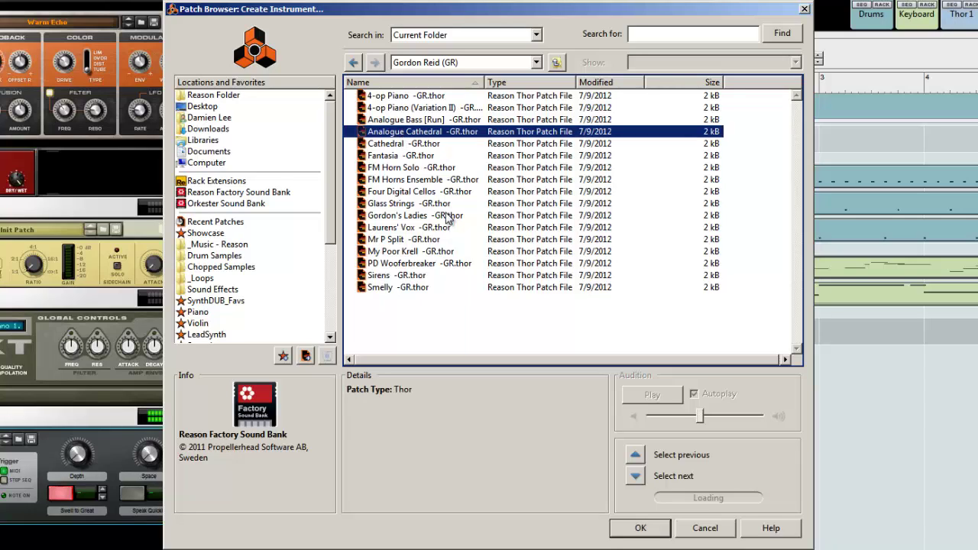
{"action": "left_click", "coordinate": [448, 216]}
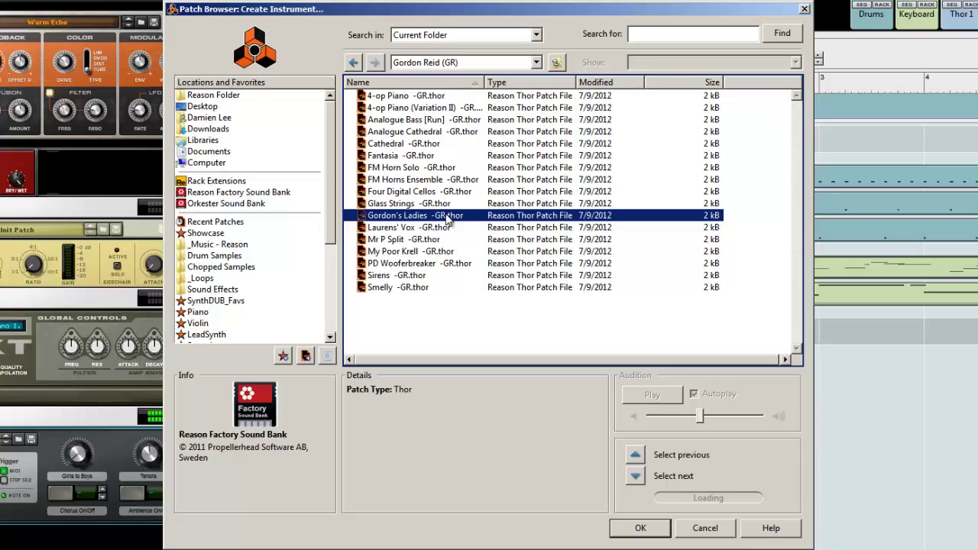
{"action": "left_click", "coordinate": [448, 192]}
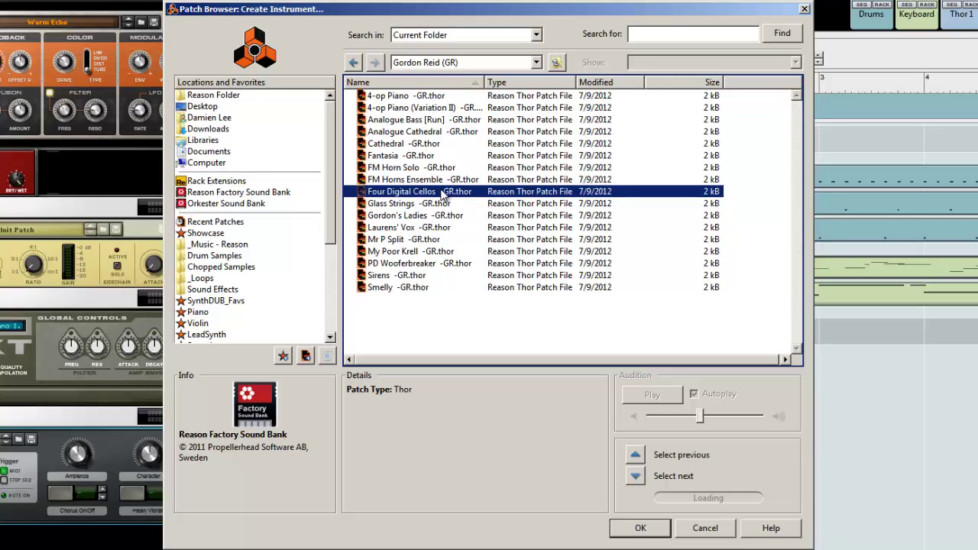
{"action": "left_click", "coordinate": [399, 263]}
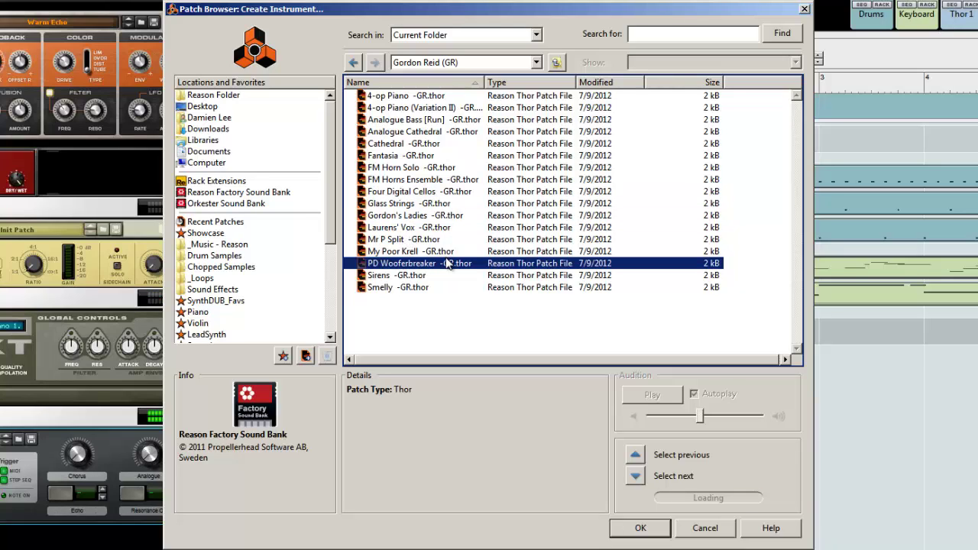
{"action": "key", "text": "BackSpace"}
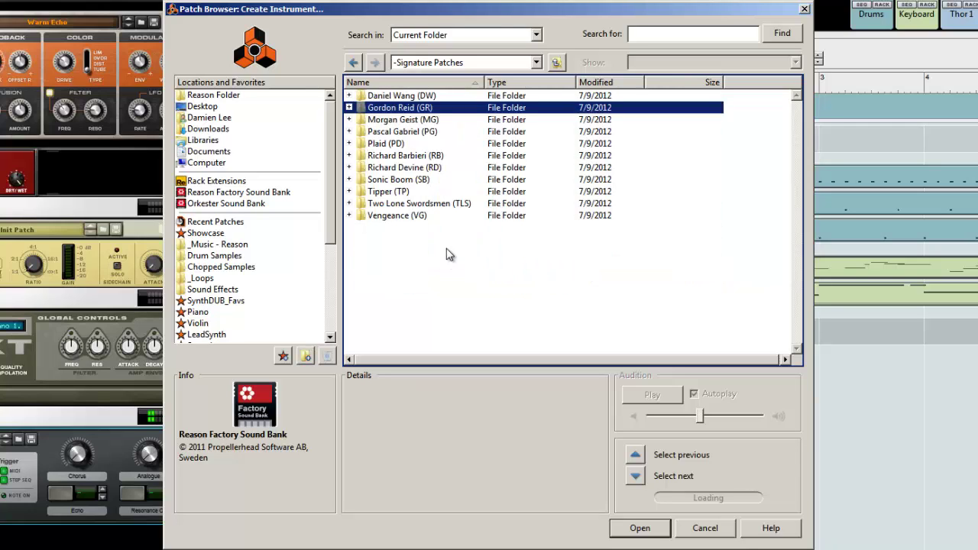
Audition Far East 1 from the RB signature folder and go back to the Thor Patches folder
{"action": "double_click", "coordinate": [412, 155]}
{"action": "key", "text": "f"}
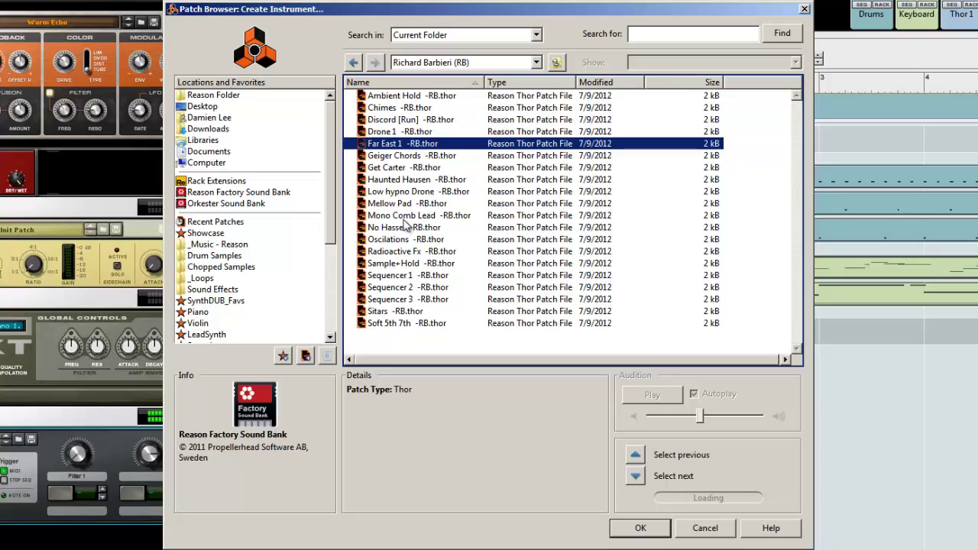
{"action": "key", "text": "BackSpace"}
{"action": "key", "text": "BackSpace"}
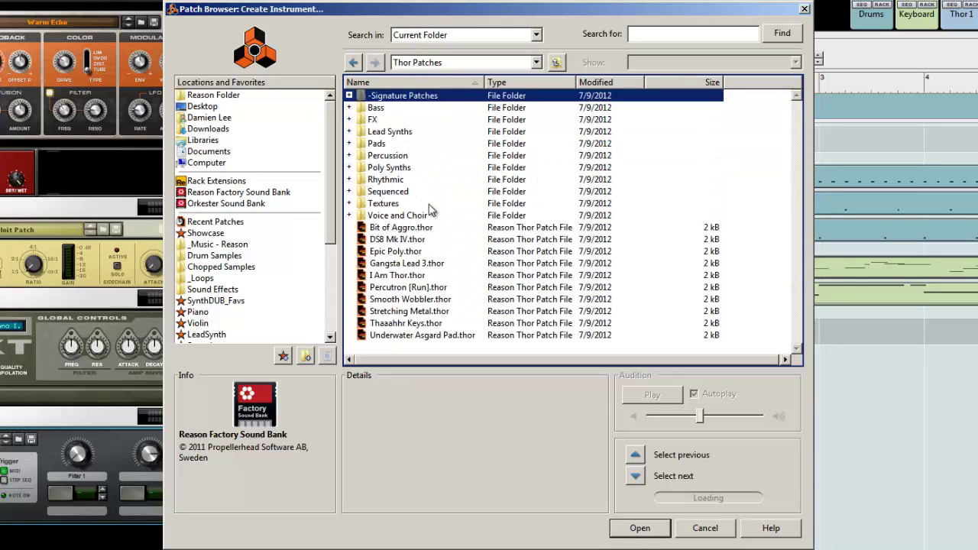
Audition Elektro Monk from the Thor Voice and Choir folder and go back up to the Reason Factory Sound Bank
{"action": "double_click", "coordinate": [401, 216]}
{"action": "left_click", "coordinate": [421, 145]}
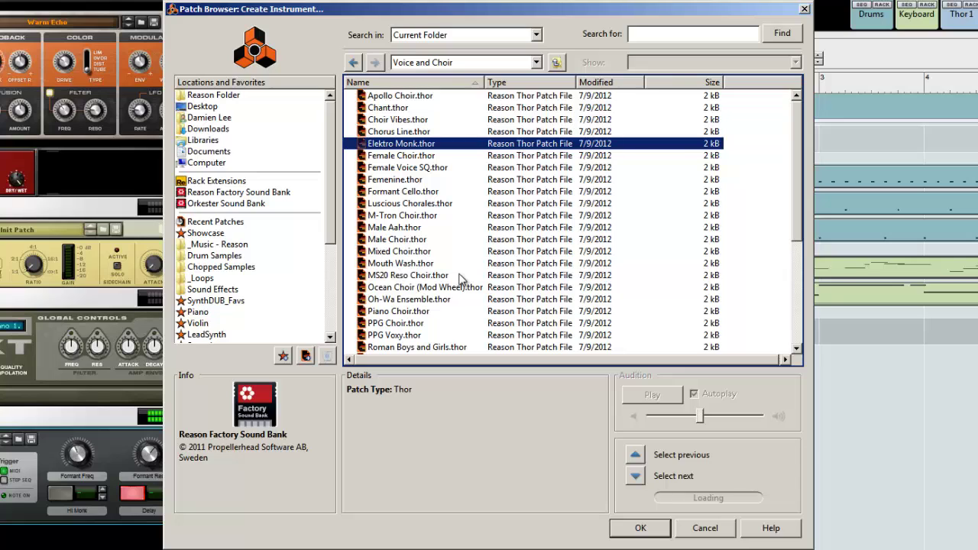
{"action": "key", "text": "Left"}
{"action": "key", "text": "Left"}
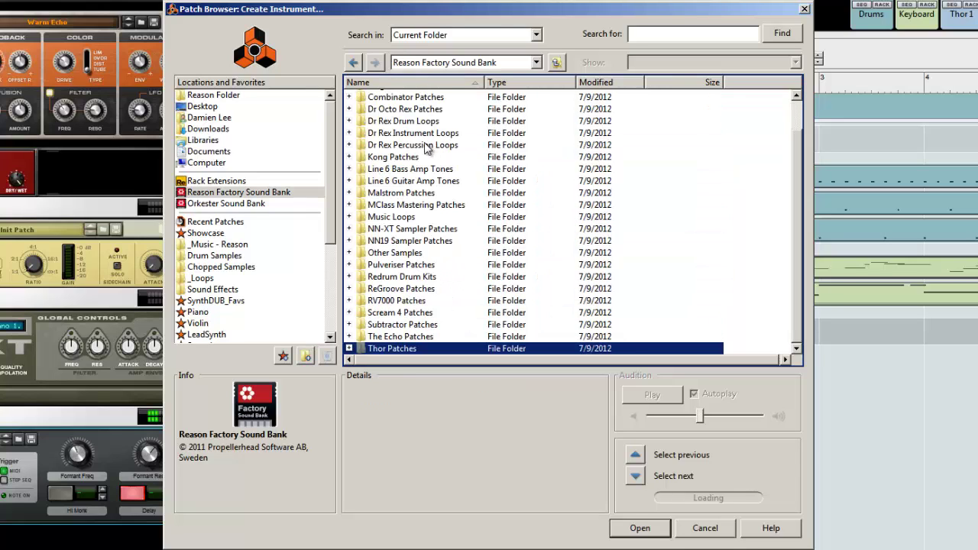
{"action": "scroll", "coordinate": [397, 151], "scroll_direction": "up", "scroll_amount": 1}
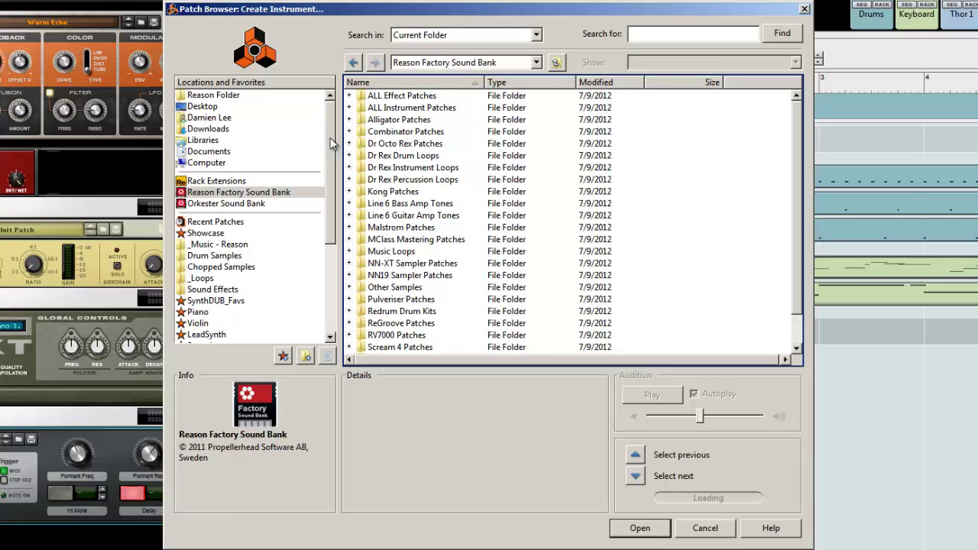
Browse to the Reason folder inside Propellerhead, under Program Files (x86) on the SYSTEM (C:) drive
{"action": "left_click", "coordinate": [200, 107]}
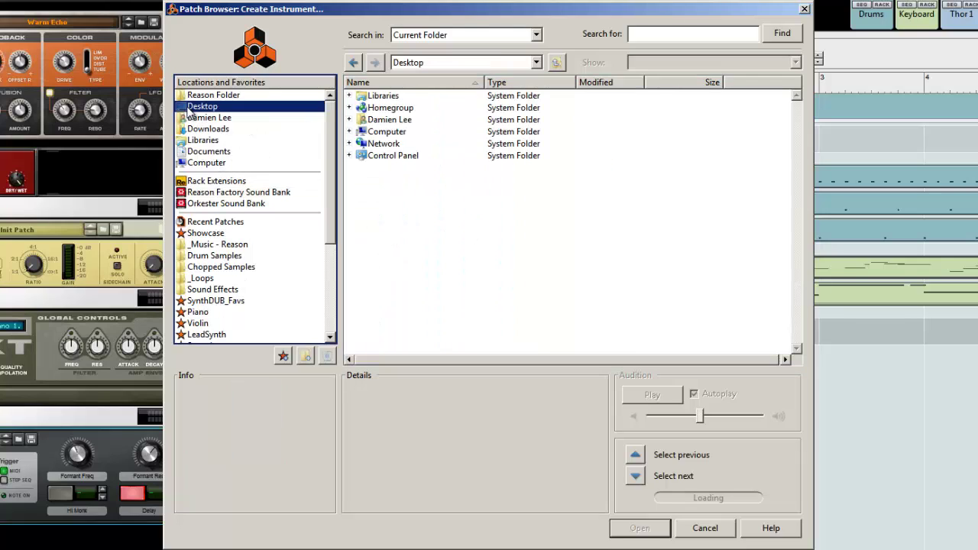
{"action": "double_click", "coordinate": [401, 123]}
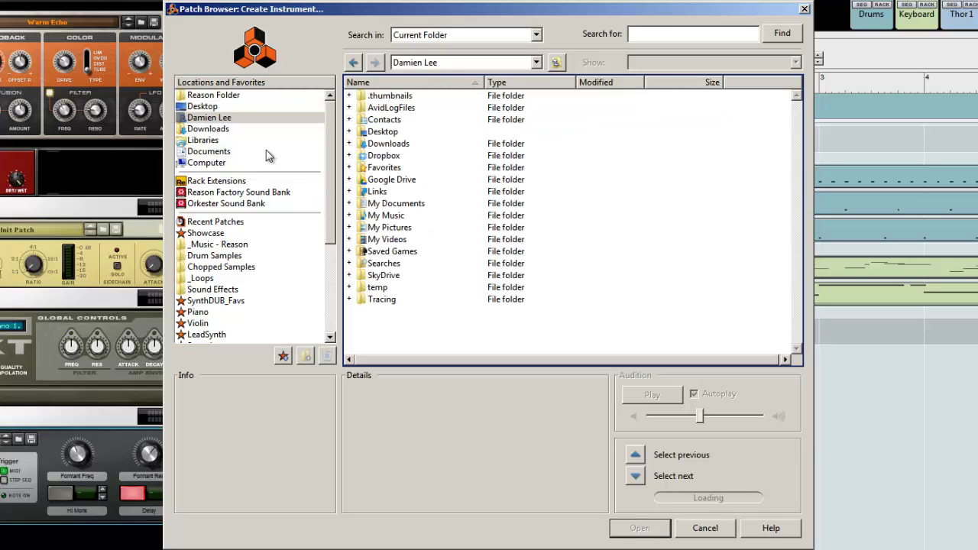
{"action": "left_click", "coordinate": [211, 162]}
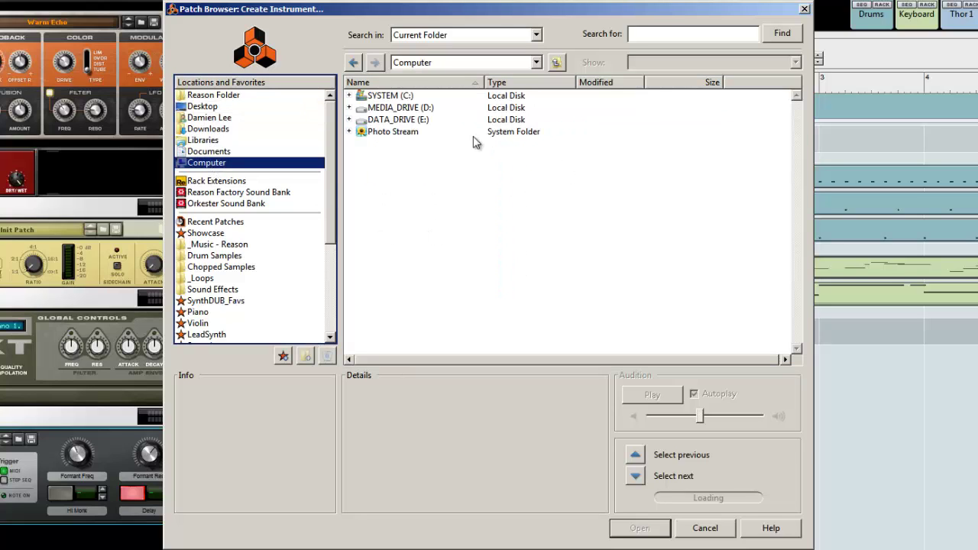
{"action": "double_click", "coordinate": [402, 97]}
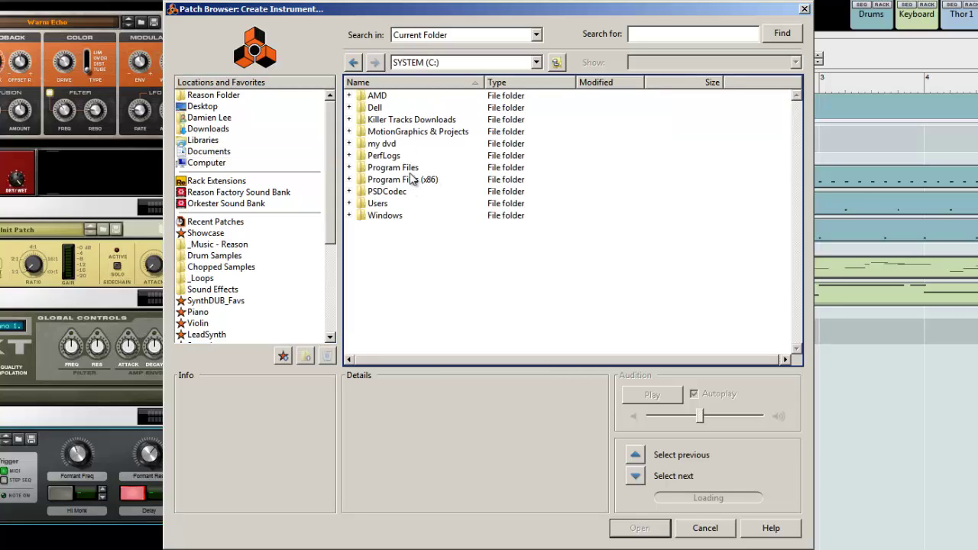
{"action": "left_click", "coordinate": [413, 169]}
{"action": "double_click", "coordinate": [415, 182]}
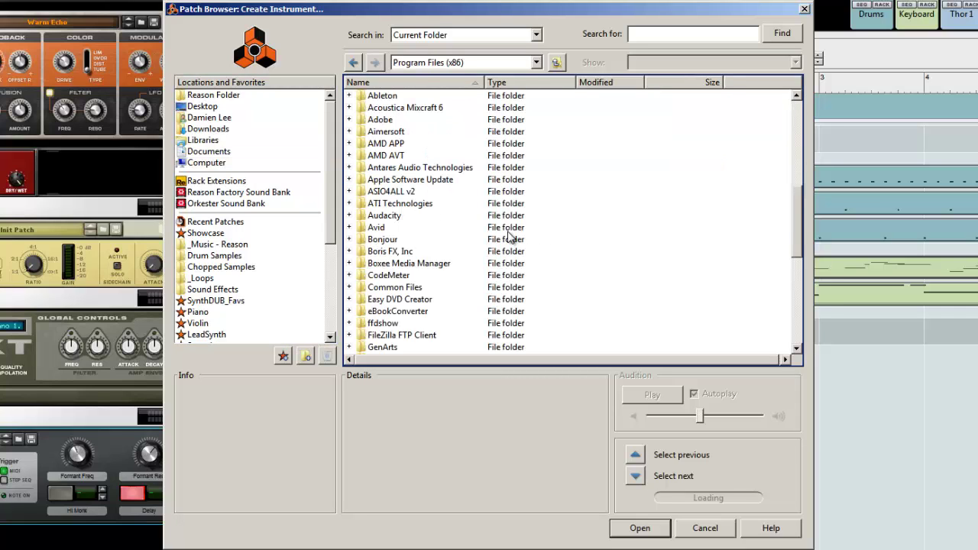
{"action": "key", "text": "p"}
{"action": "scroll", "coordinate": [420, 249], "scroll_direction": "down", "scroll_amount": 6}
{"action": "double_click", "coordinate": [397, 133]}
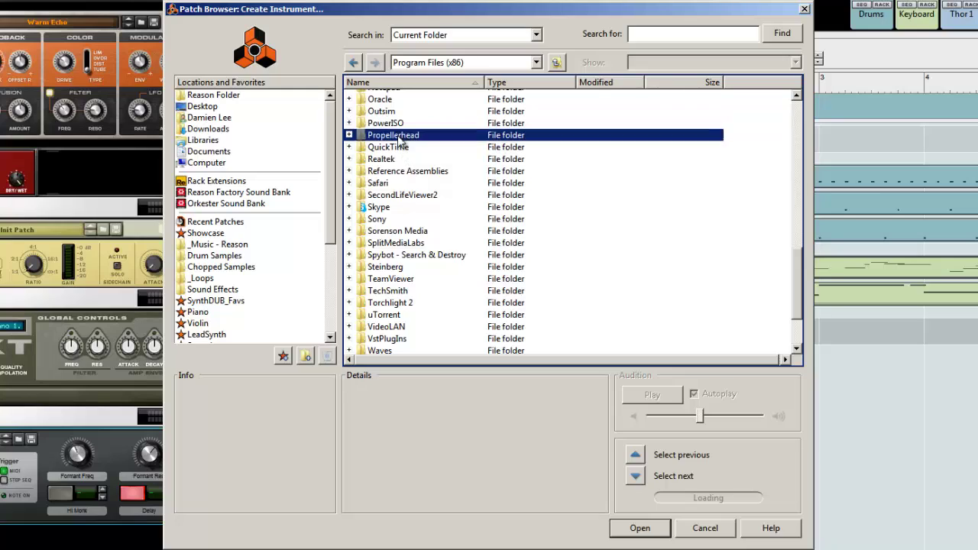
{"action": "left_click", "coordinate": [384, 101]}
{"action": "double_click", "coordinate": [386, 105]}
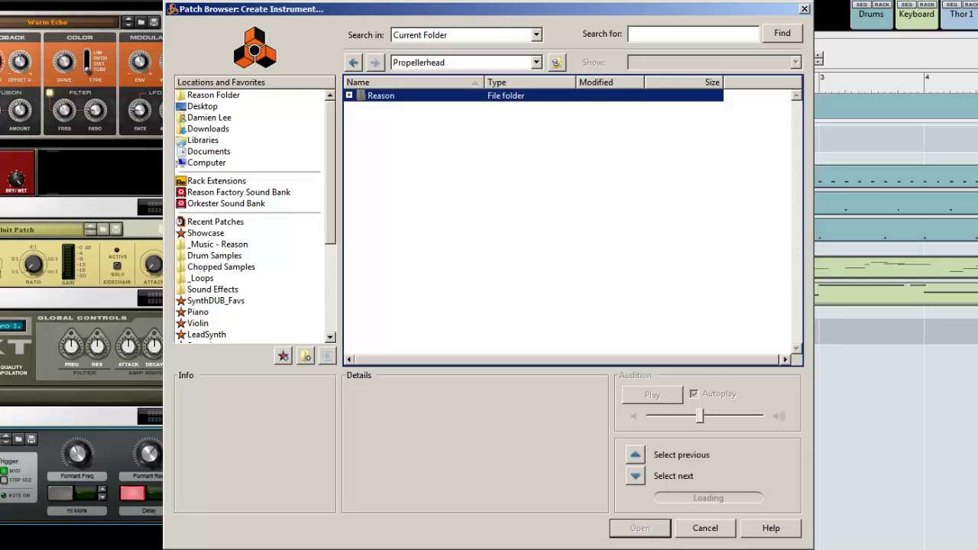
{"action": "key", "text": "Return"}
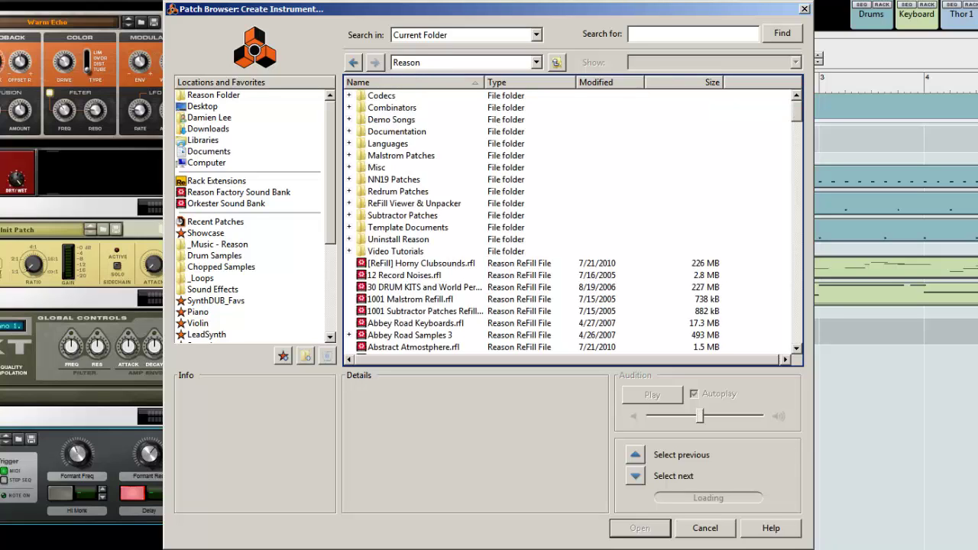
Audition Wobble Bass 2 in the Combinators folder and create an instrument from the neptunepoly patch
{"action": "double_click", "coordinate": [403, 108]}
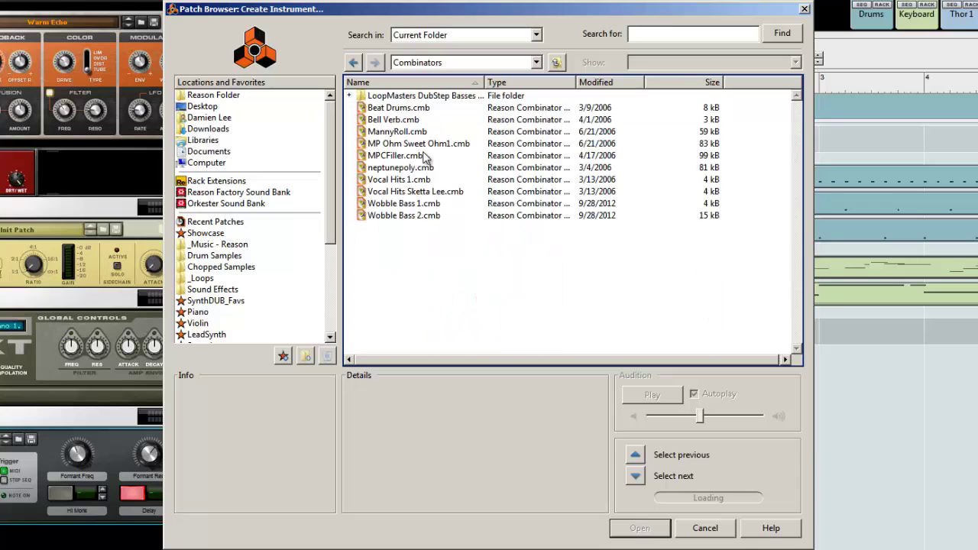
{"action": "double_click", "coordinate": [412, 97]}
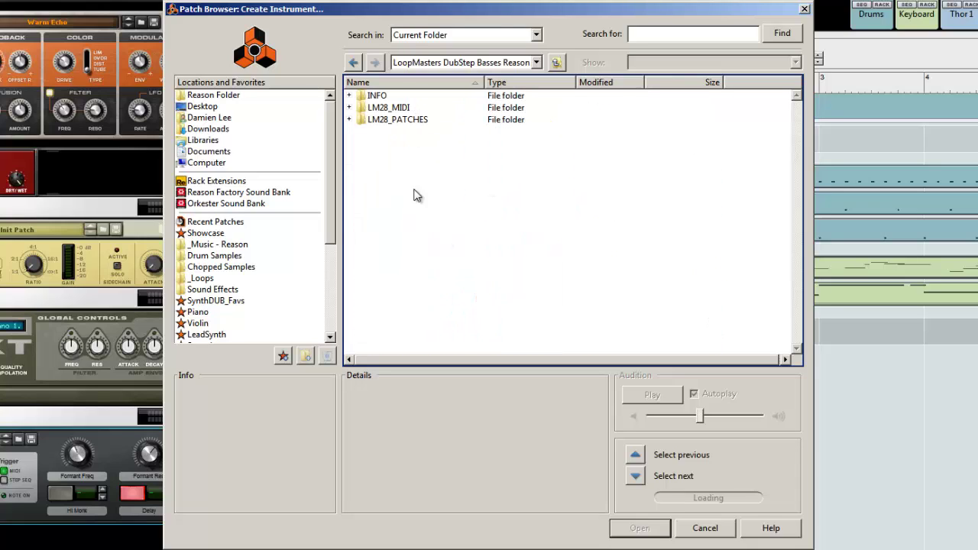
{"action": "key", "text": "BackSpace"}
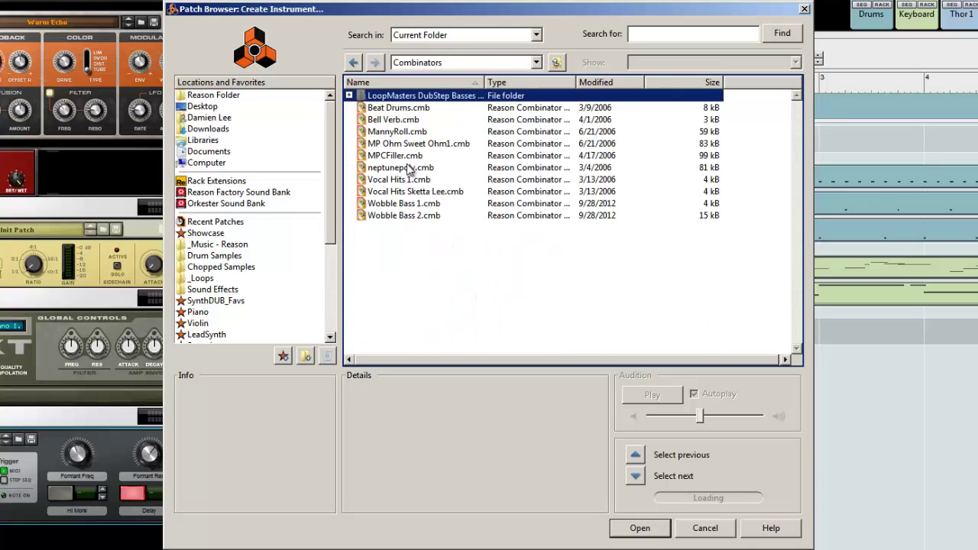
{"action": "left_click", "coordinate": [403, 215]}
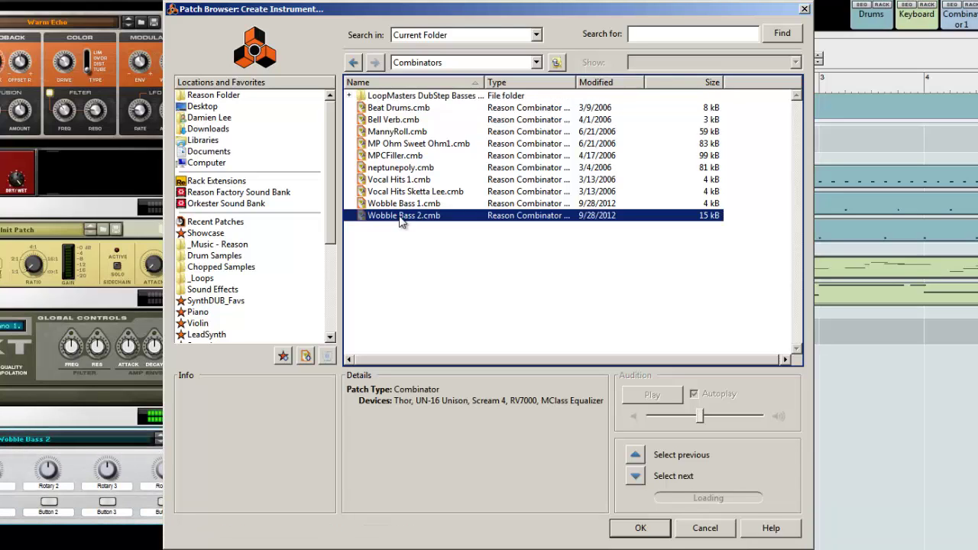
{"action": "left_click", "coordinate": [423, 169]}
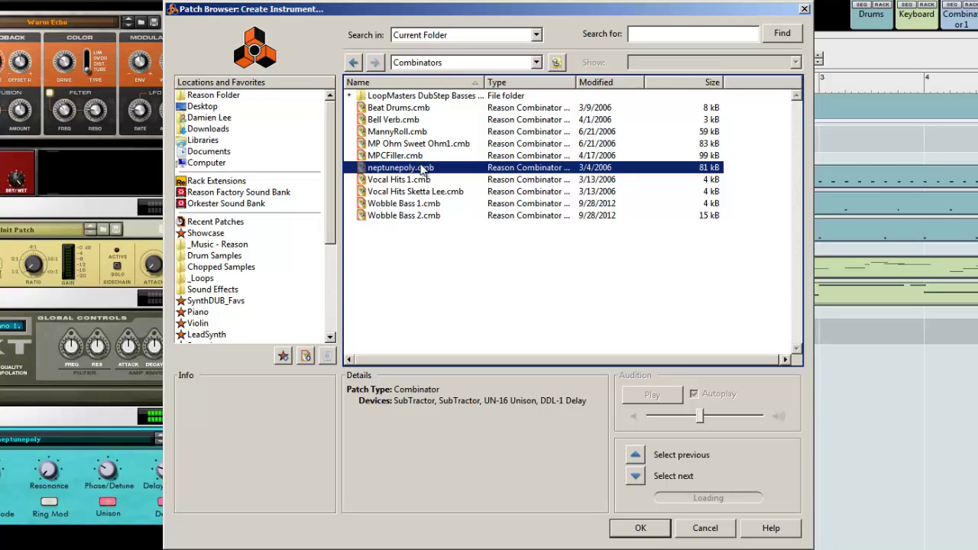
{"action": "double_click", "coordinate": [422, 170]}
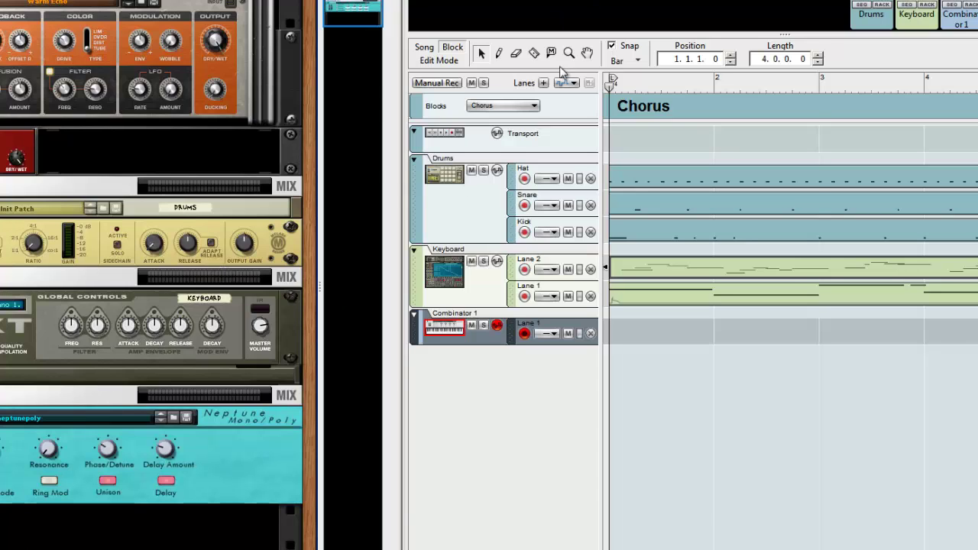
Create a second Combinator from DB_Decade_US in the LoopMasters LM28_PATCHES folder, auditioning MannyRoll on the way
{"action": "key", "text": "ctrl+i"}
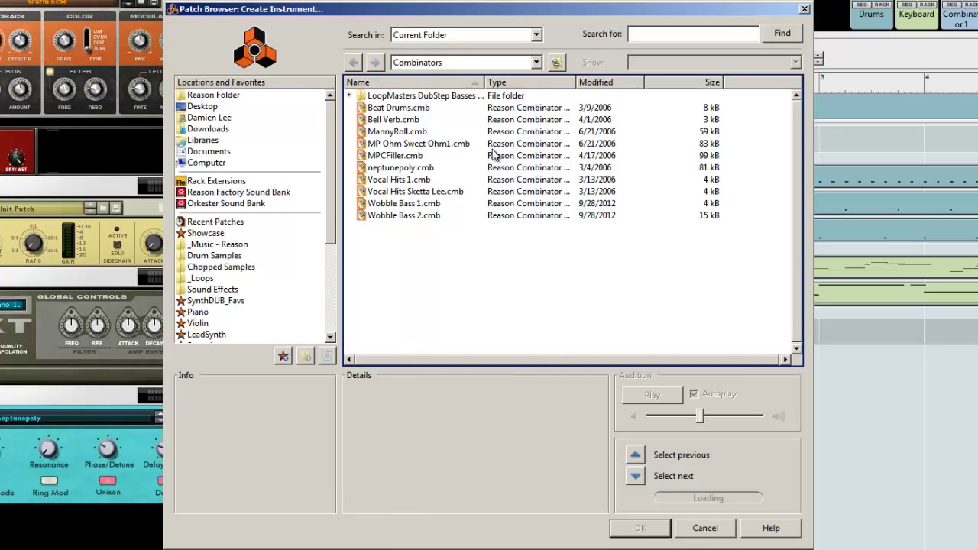
{"action": "left_click", "coordinate": [397, 132]}
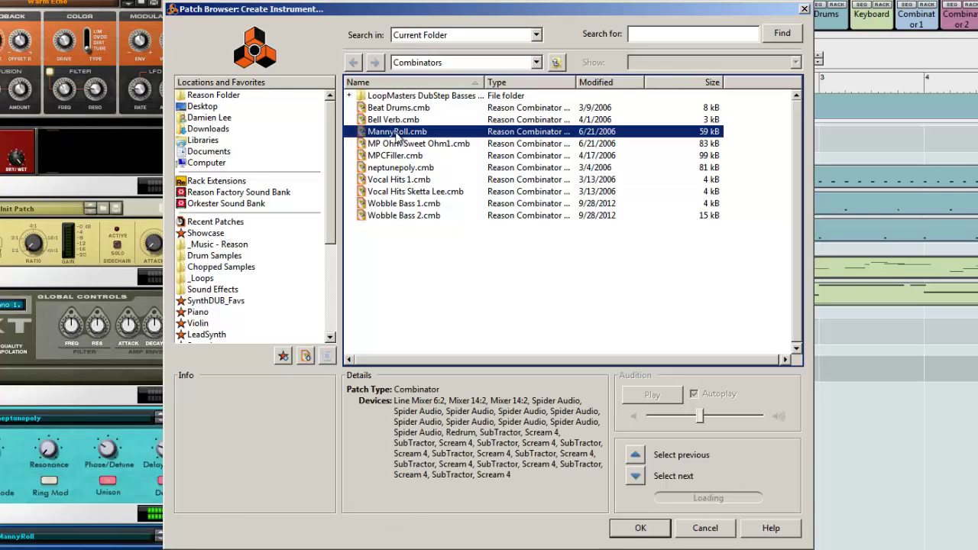
{"action": "double_click", "coordinate": [419, 99]}
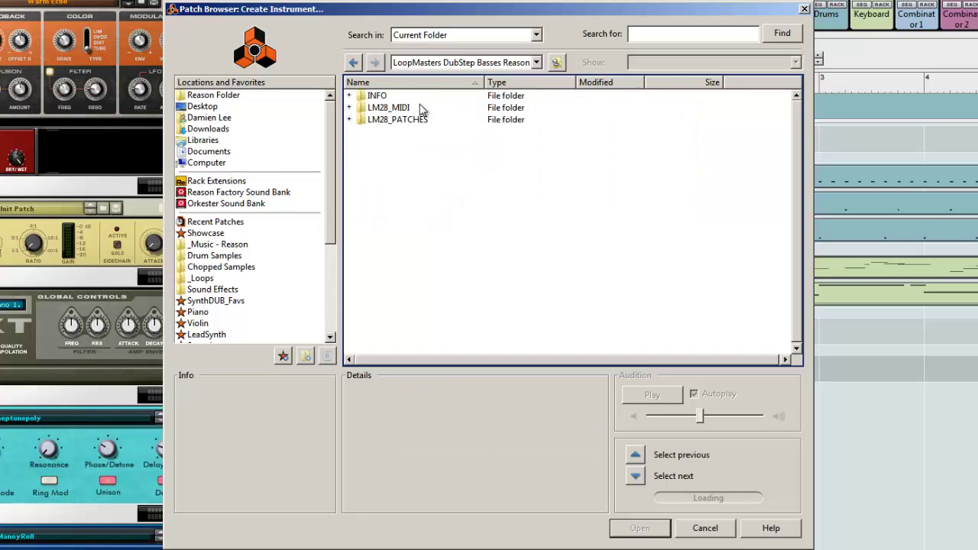
{"action": "left_click", "coordinate": [402, 120]}
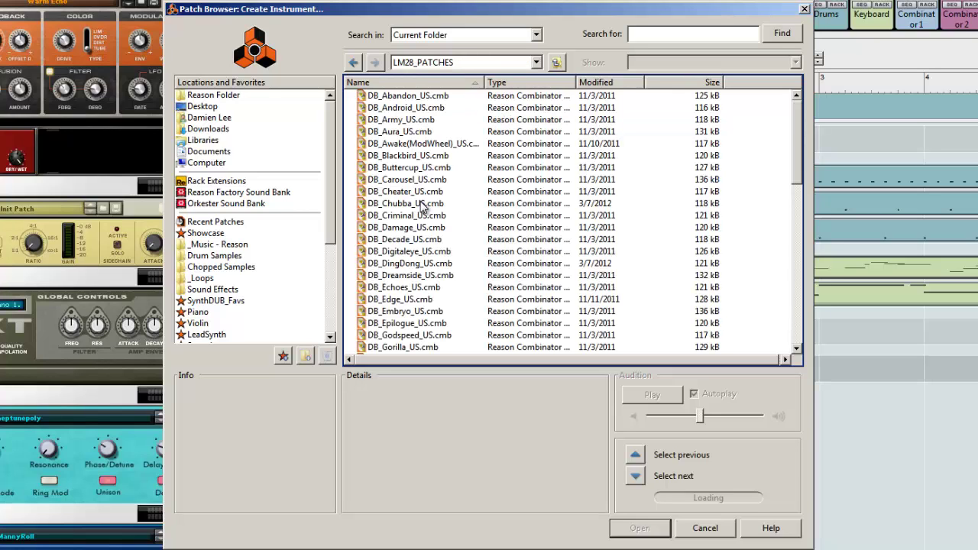
{"action": "left_click", "coordinate": [413, 239]}
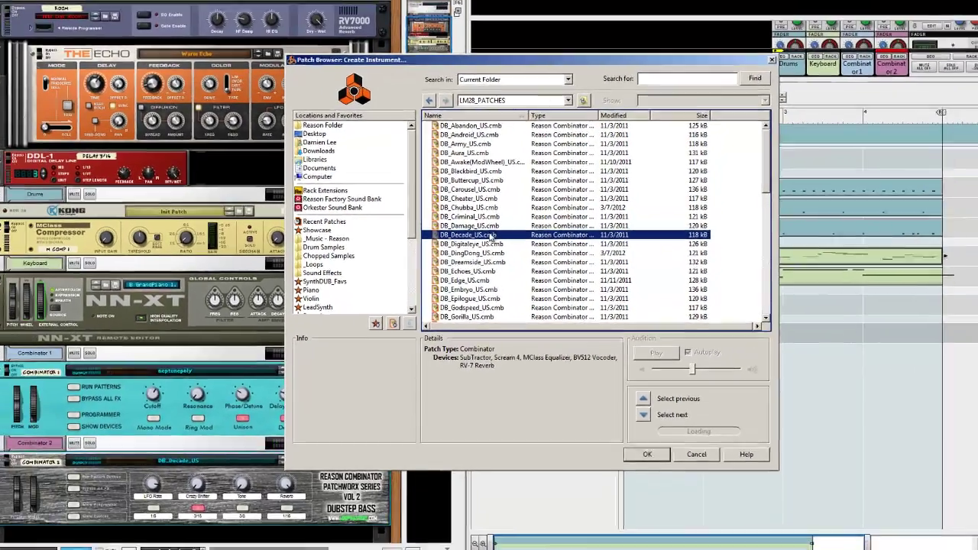
{"action": "key", "text": "Return"}
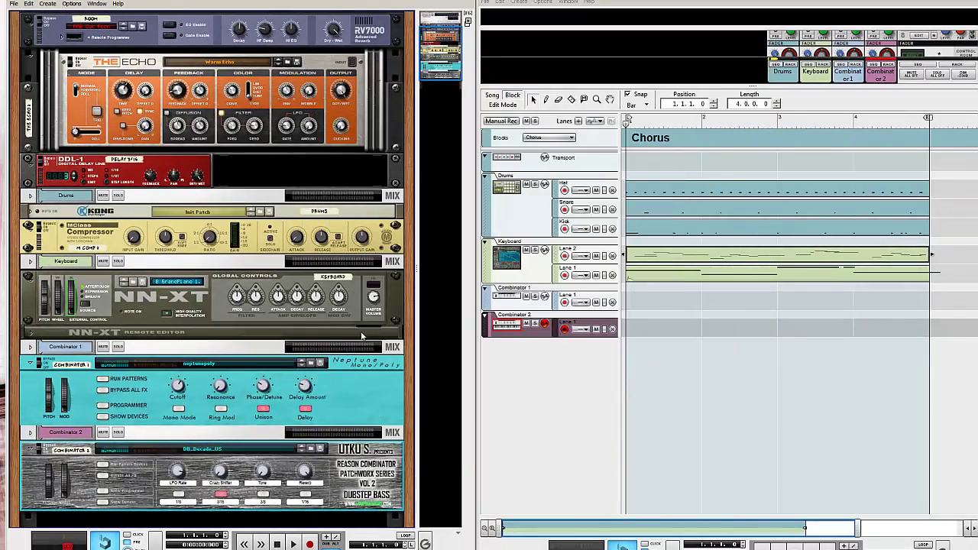
Show the devices inside Combinator 2 and look through its chain from the SubTractor to the RV-7 reverb
{"action": "scroll", "coordinate": [363, 337], "scroll_direction": "down", "scroll_amount": 3}
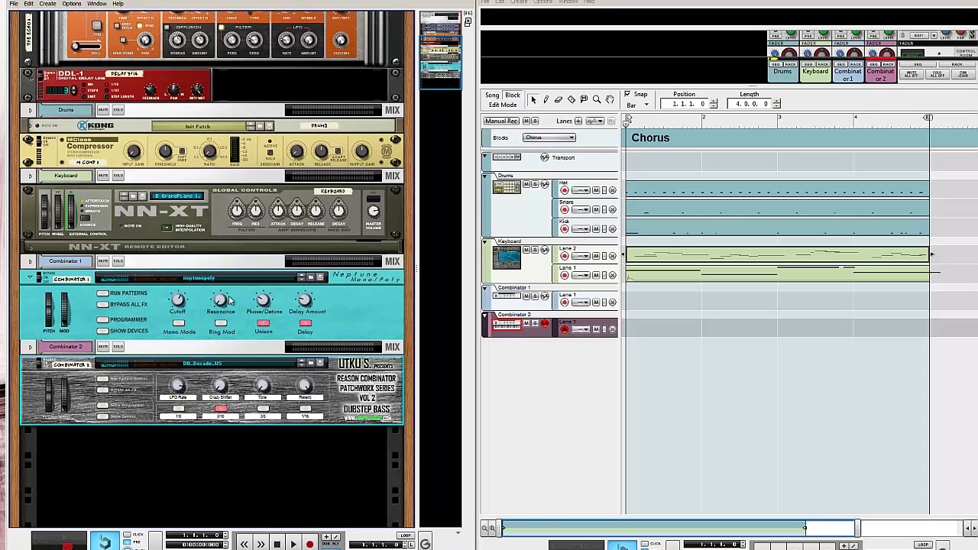
{"action": "left_click", "coordinate": [102, 417]}
{"action": "scroll", "coordinate": [158, 409], "scroll_direction": "up", "scroll_amount": 3}
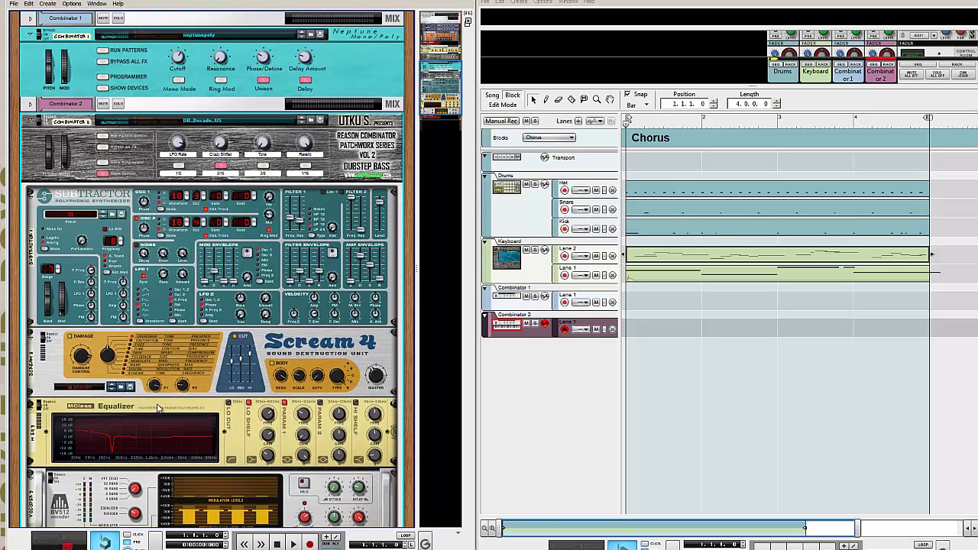
{"action": "scroll", "coordinate": [149, 291], "scroll_direction": "down", "scroll_amount": 5}
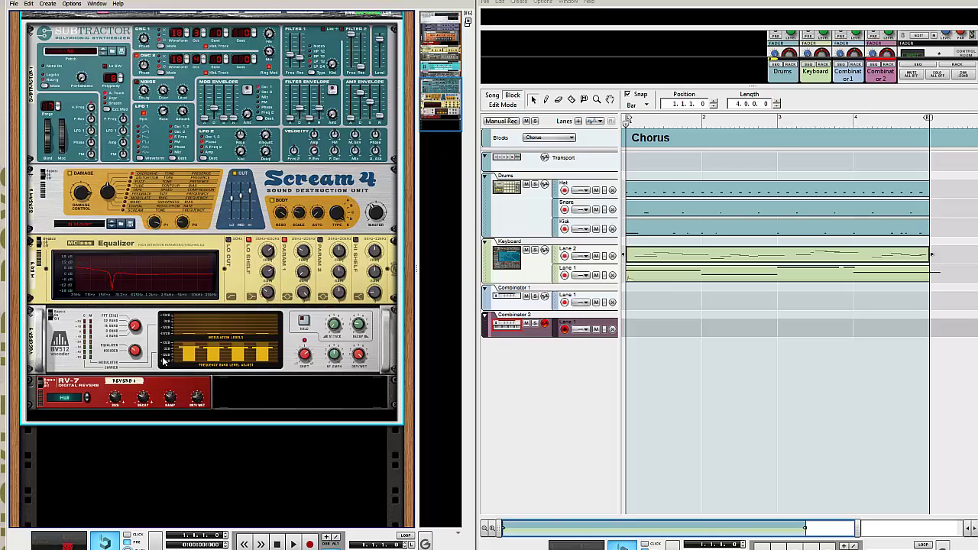
{"action": "scroll", "coordinate": [162, 361], "scroll_direction": "up", "scroll_amount": 7}
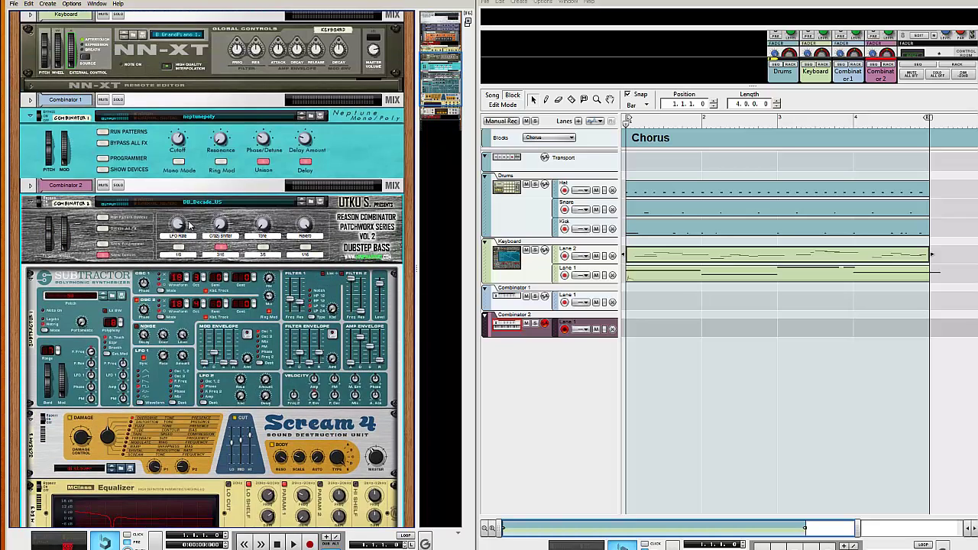
Turn the LFO Rate rotary of Combinator 2 to 75
{"action": "mouse_move", "coordinate": [183, 223]}
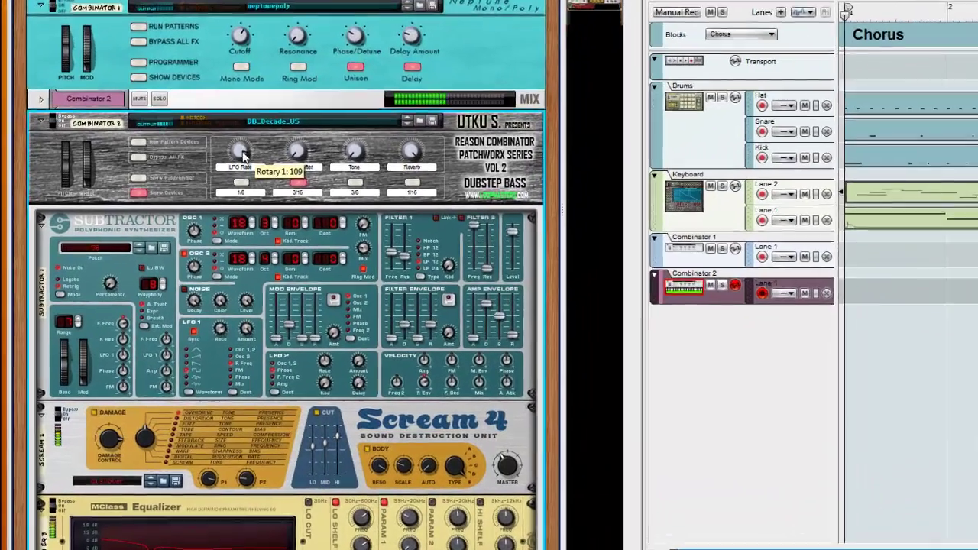
{"action": "left_click_drag", "start_coordinate": [243, 153], "coordinate": [241, 143]}
{"action": "left_click_drag", "start_coordinate": [270, 110], "coordinate": [271, 114]}
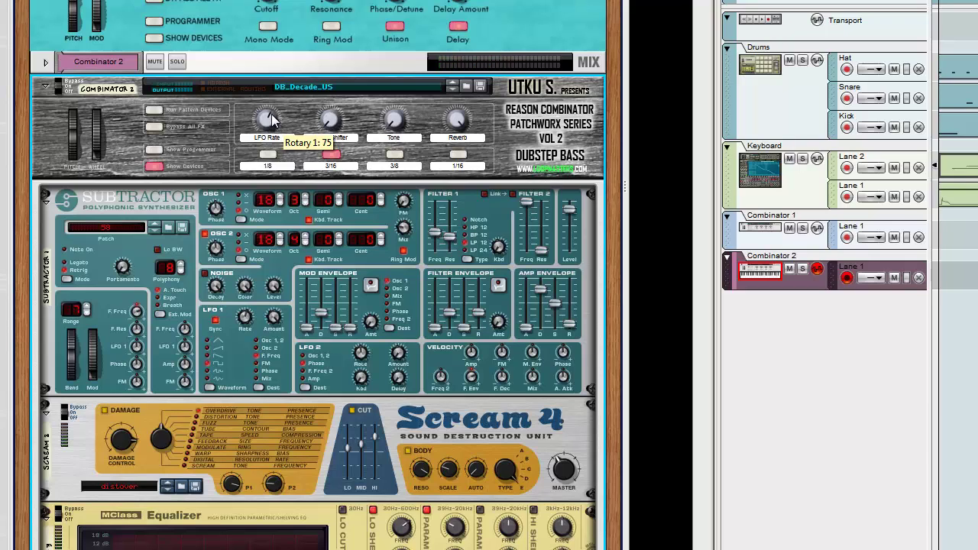
{"action": "right_click", "coordinate": [271, 114]}
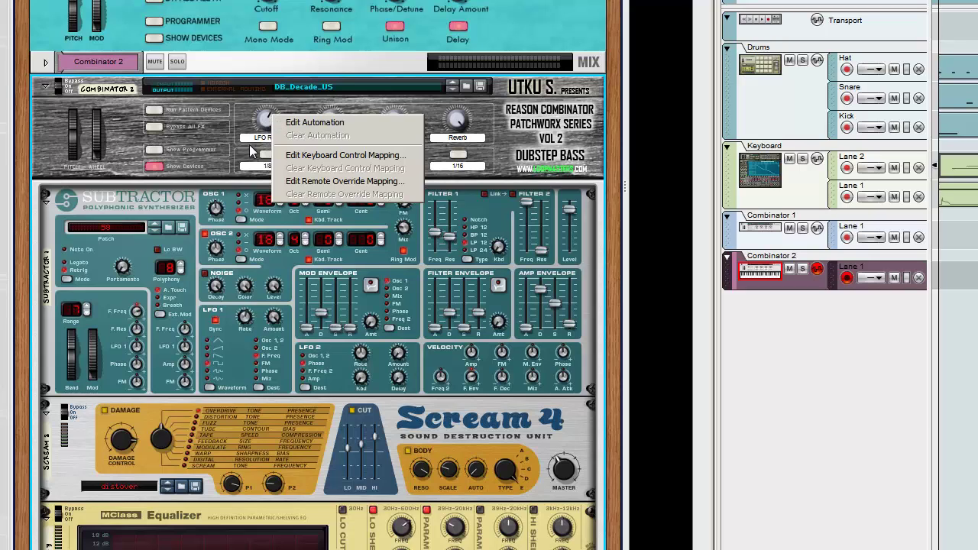
{"action": "key", "text": "Escape"}
Try out the Crazy Shifter and Tone rotaries on Combinator 2
{"action": "mouse_move", "coordinate": [332, 120]}
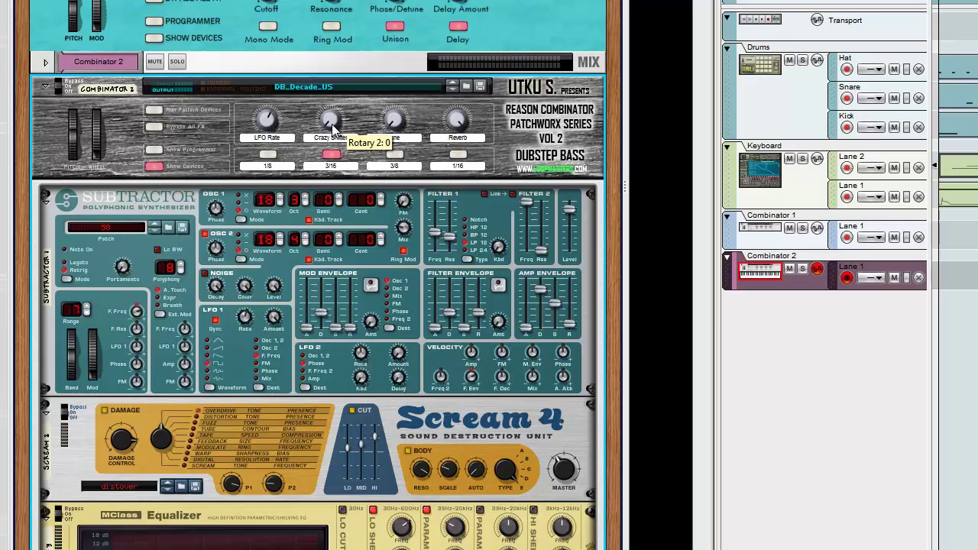
{"action": "left_click_drag", "start_coordinate": [331, 124], "coordinate": [327, 71]}
{"action": "left_click_drag", "start_coordinate": [399, 122], "coordinate": [455, 52]}
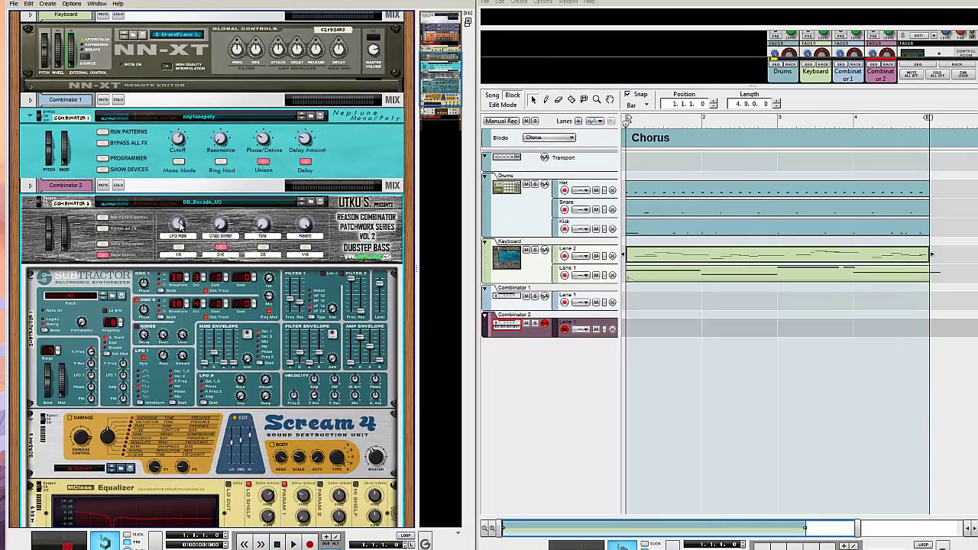
{"action": "mouse_move", "coordinate": [181, 225]}
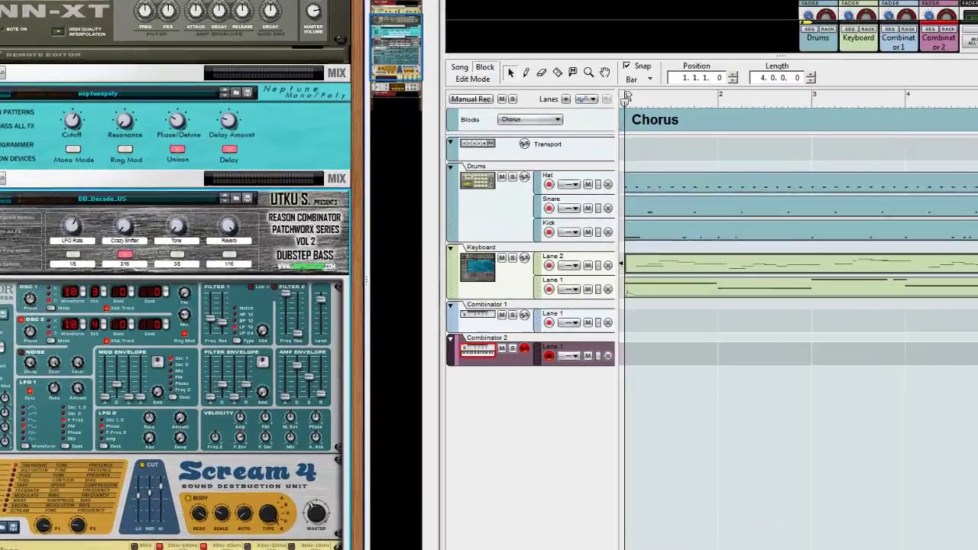
Switch to XSplit Broadcaster and arrange its camera preview above the Reason sequencer window so both are visible beside the rack
{"action": "key", "text": "alt+Tab"}
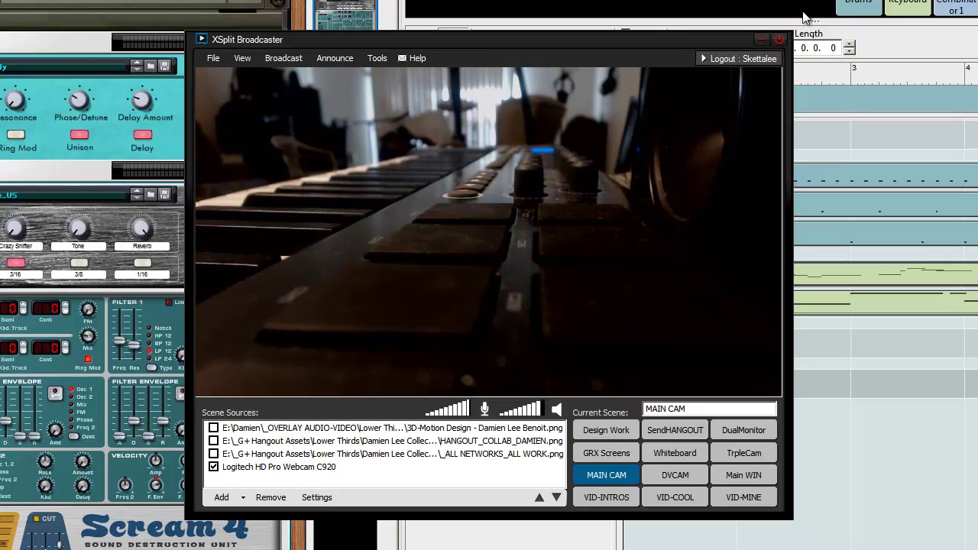
{"action": "left_click_drag", "start_coordinate": [680, 51], "coordinate": [975, 188]}
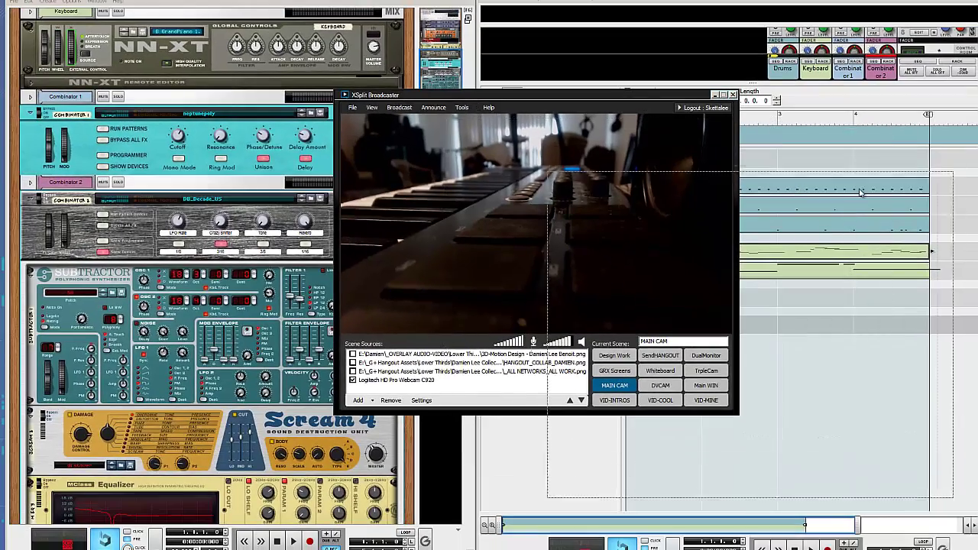
{"action": "left_click_drag", "start_coordinate": [861, 193], "coordinate": [828, 234]}
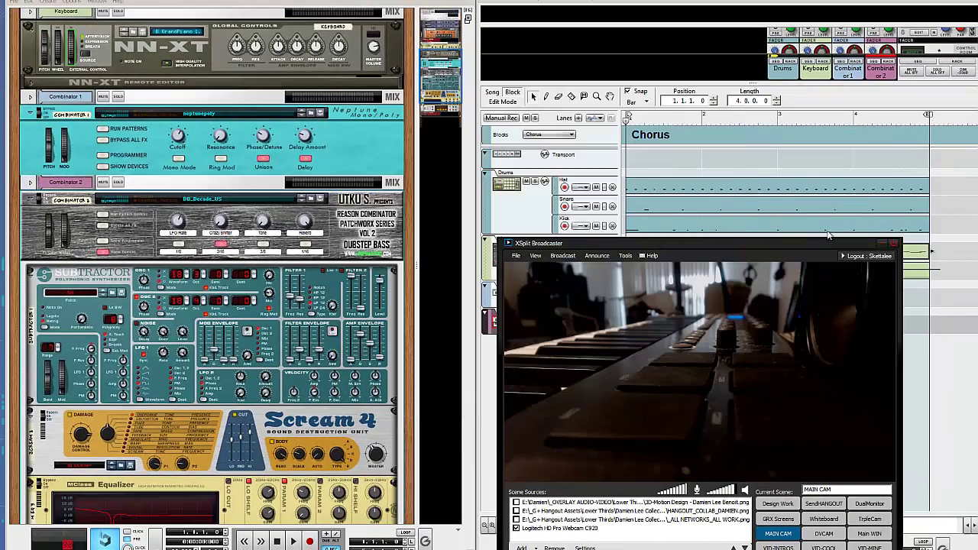
{"action": "left_click_drag", "start_coordinate": [899, 0], "coordinate": [889, 286]}
{"action": "left_click_drag", "start_coordinate": [728, 241], "coordinate": [731, 4]}
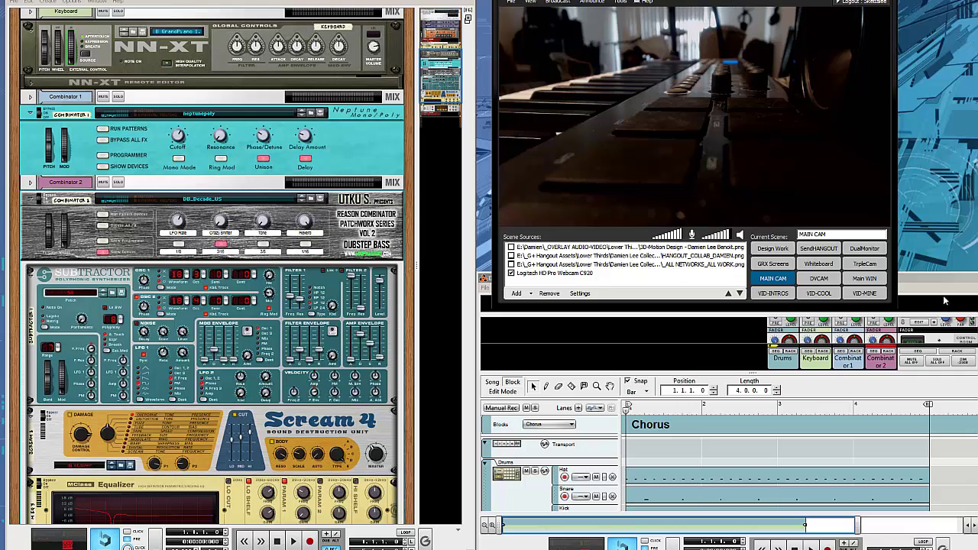
{"action": "left_click_drag", "start_coordinate": [932, 278], "coordinate": [930, 224]}
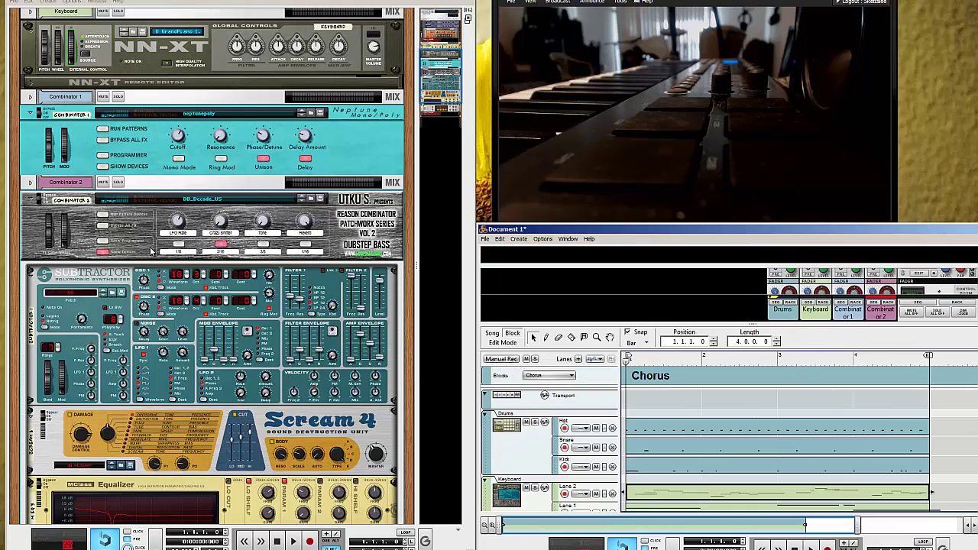
Map the LFO Rate rotary of Combinator 2 to Knob 4 of the M-Audio Axiom 49 with a remote override
{"action": "right_click", "coordinate": [178, 221]}
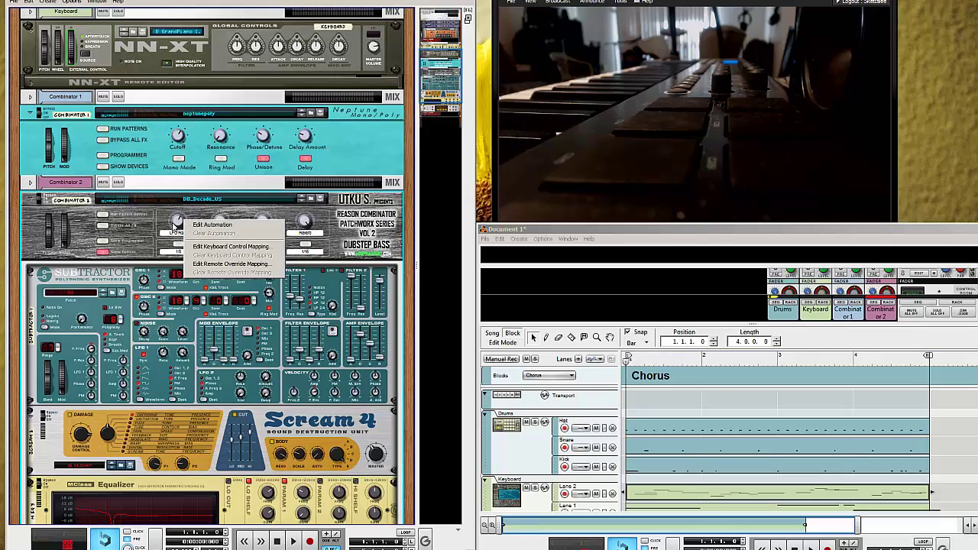
{"action": "left_click", "coordinate": [174, 223]}
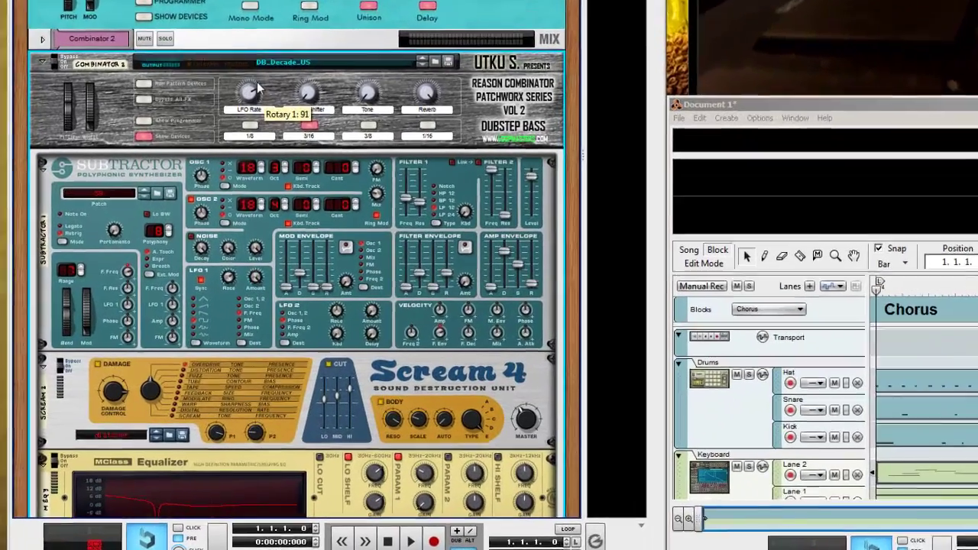
{"action": "right_click", "coordinate": [253, 90]}
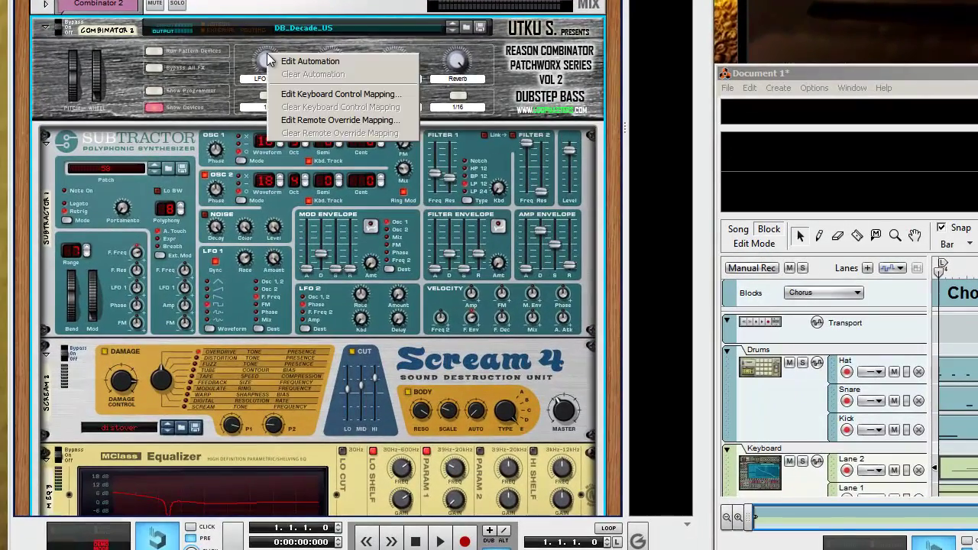
{"action": "left_click", "coordinate": [322, 120]}
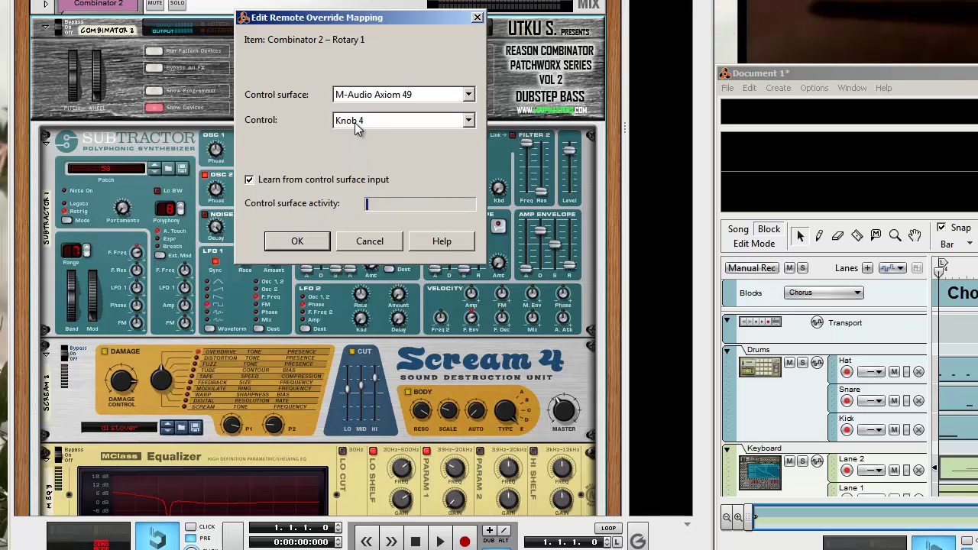
{"action": "left_click", "coordinate": [307, 240]}
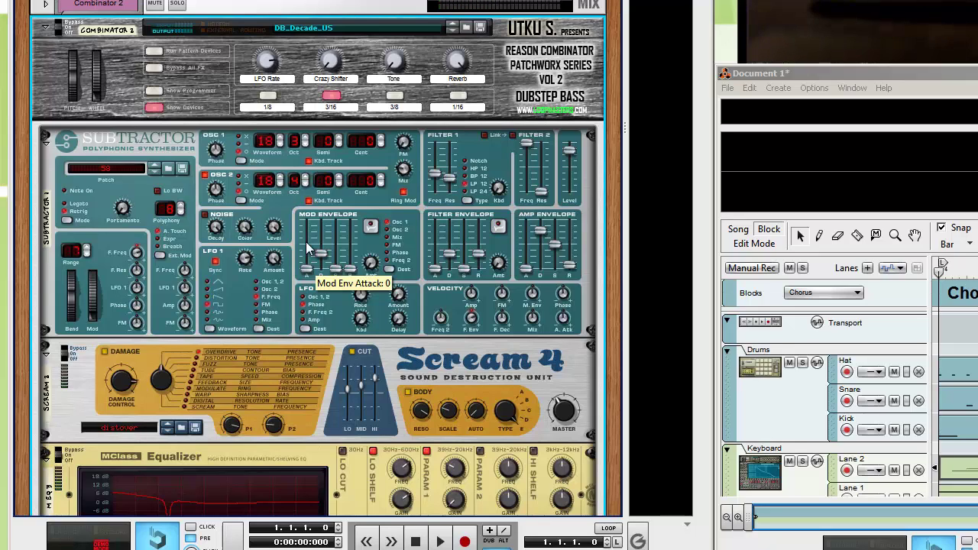
Set the remote override of Combinator 2's LFO Rate rotary to Fader 9 of the M-Audio Axiom 49
{"action": "right_click", "coordinate": [265, 64]}
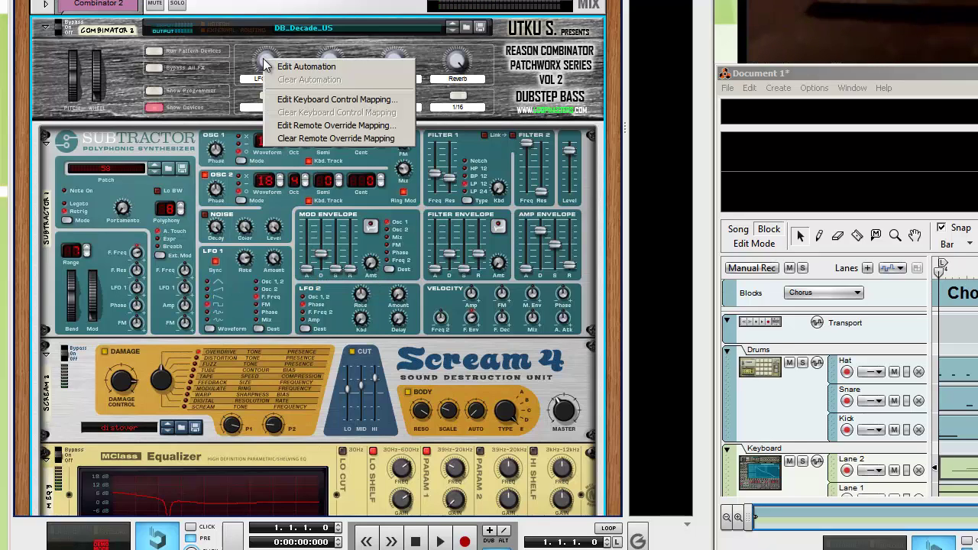
{"action": "left_click", "coordinate": [290, 125]}
{"action": "left_click", "coordinate": [369, 122]}
{"action": "left_click", "coordinate": [327, 150]}
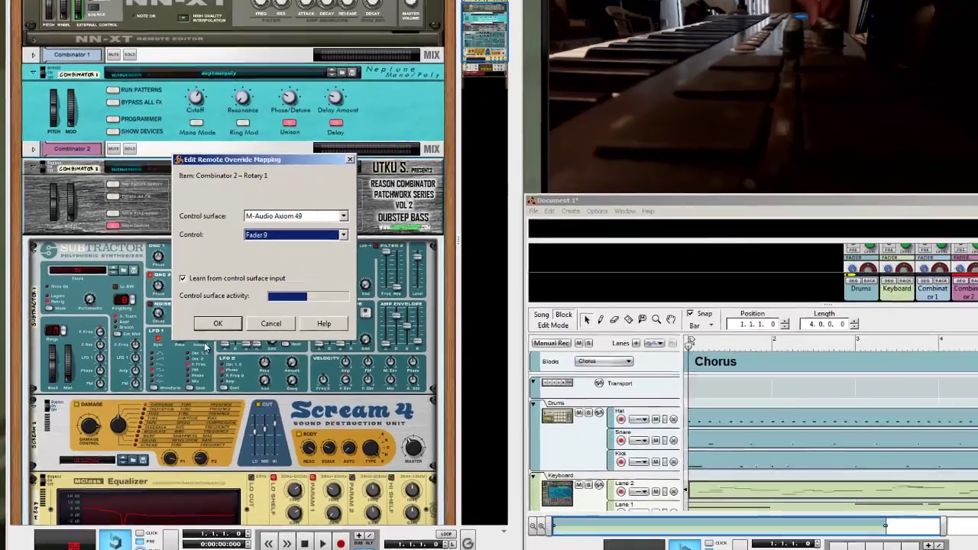
{"action": "left_click", "coordinate": [268, 272]}
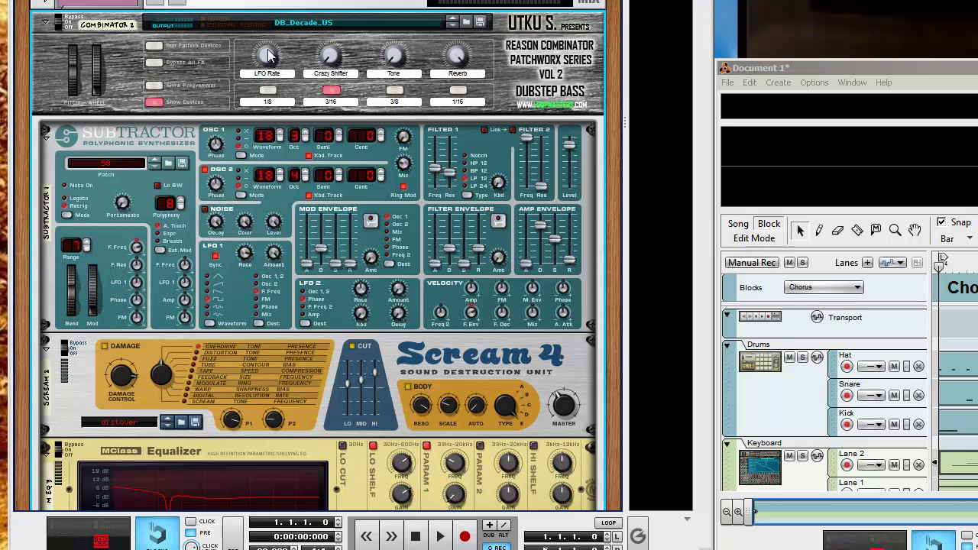
{"action": "right_click", "coordinate": [269, 55]}
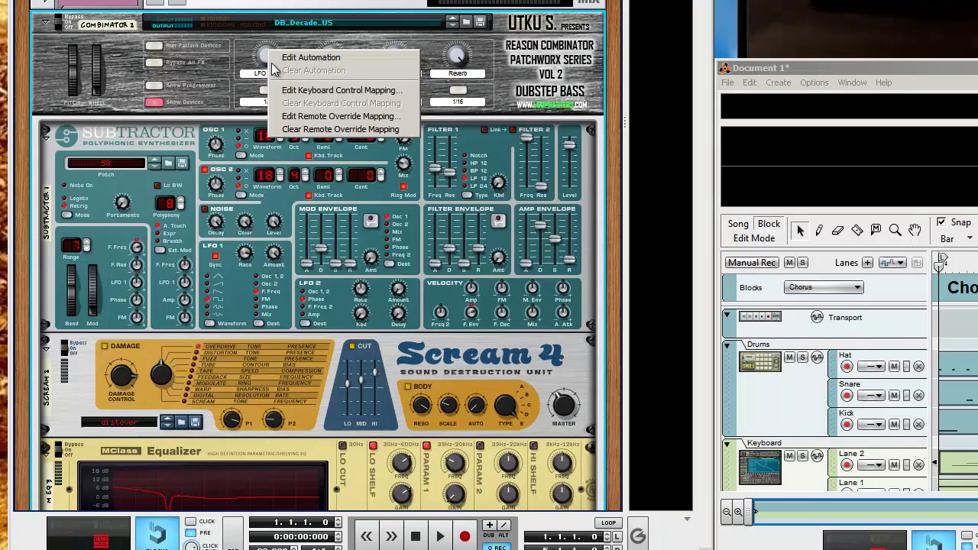
{"action": "left_click", "coordinate": [241, 39]}
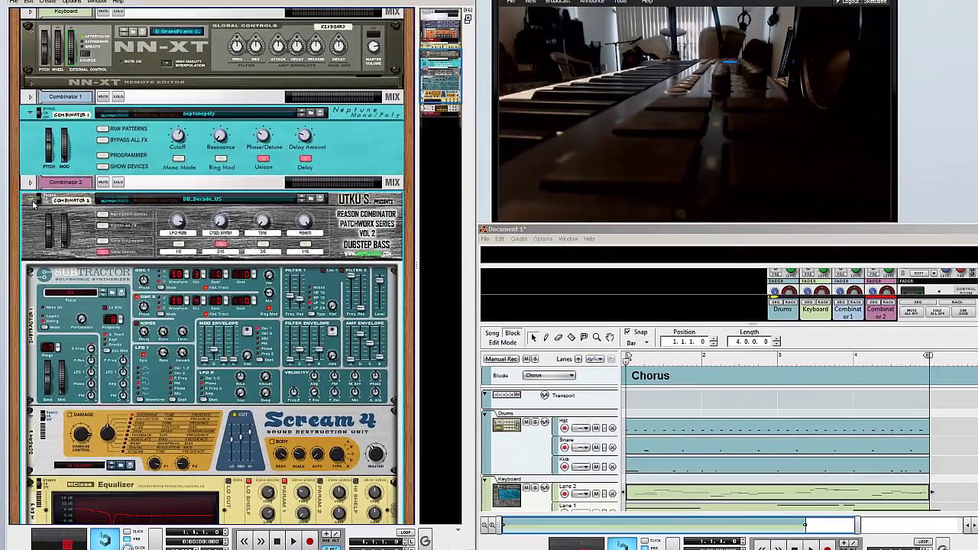
Fold Combinator 2 in the rack and play the Chorus block with the Combinator 1 track selected and more tracks in view
{"action": "left_click", "coordinate": [31, 201]}
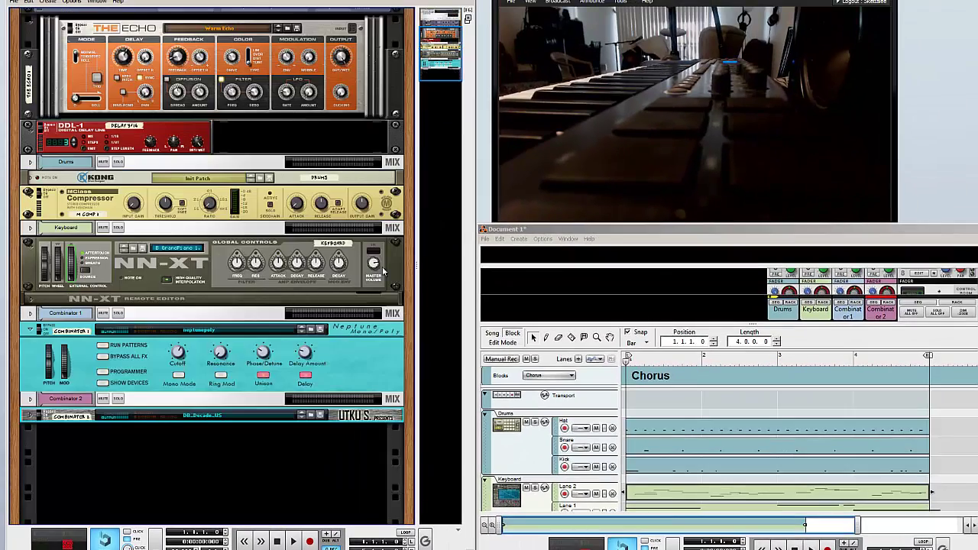
{"action": "left_click_drag", "start_coordinate": [566, 324], "coordinate": [564, 279]}
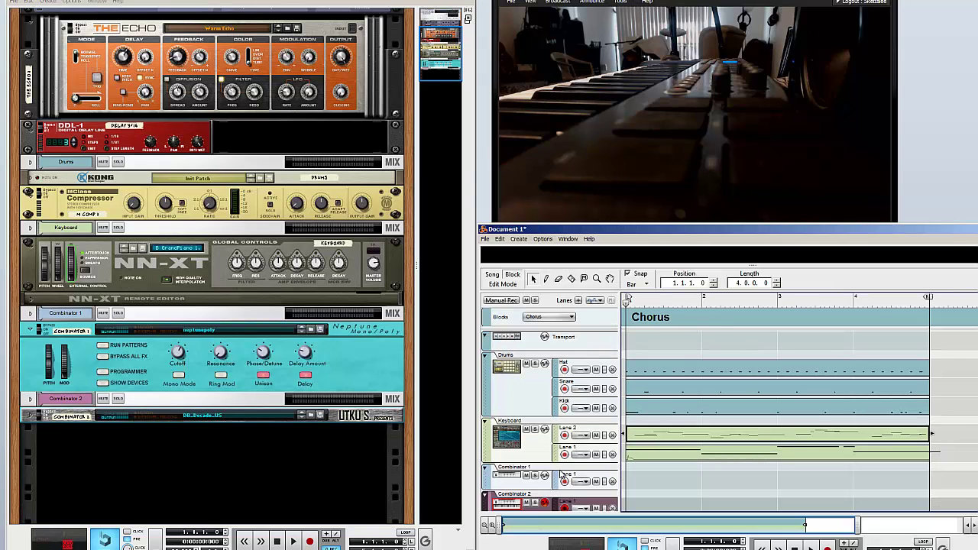
{"action": "left_click", "coordinate": [562, 475]}
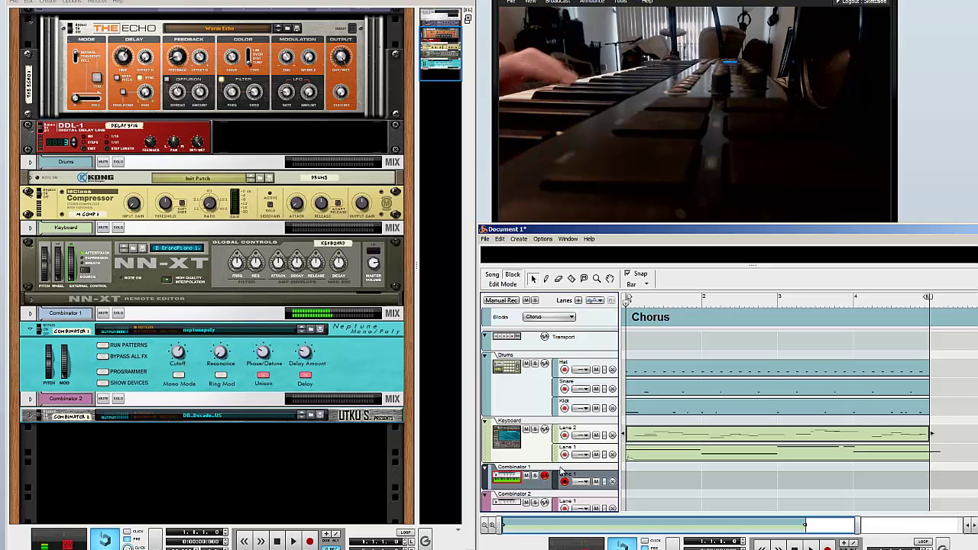
{"action": "key", "text": "space"}
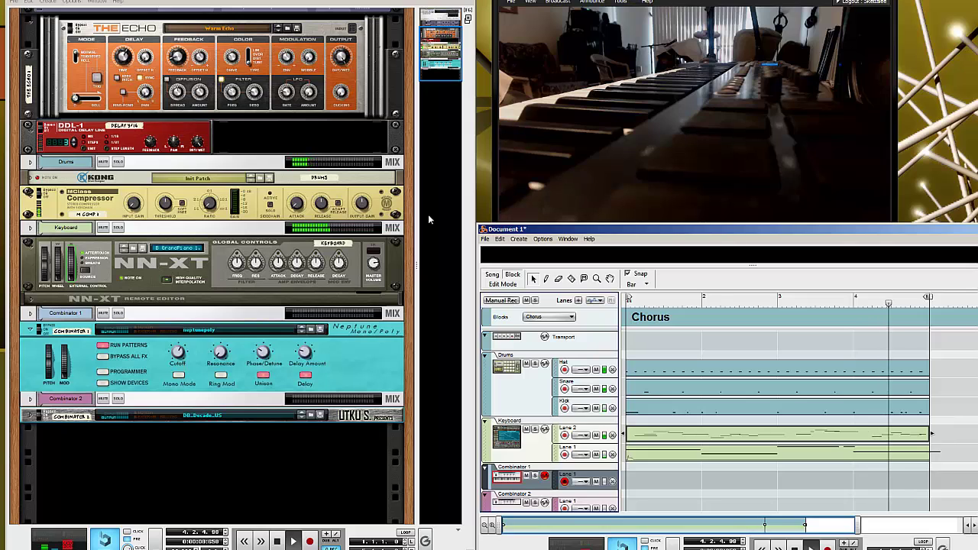
Enlarge the mixer to lower the Combinator 1 channel fader, and shrink the mixer area back to reveal the tracks
{"action": "left_click", "coordinate": [434, 137]}
{"action": "scroll", "coordinate": [350, 127], "scroll_direction": "up", "scroll_amount": 5}
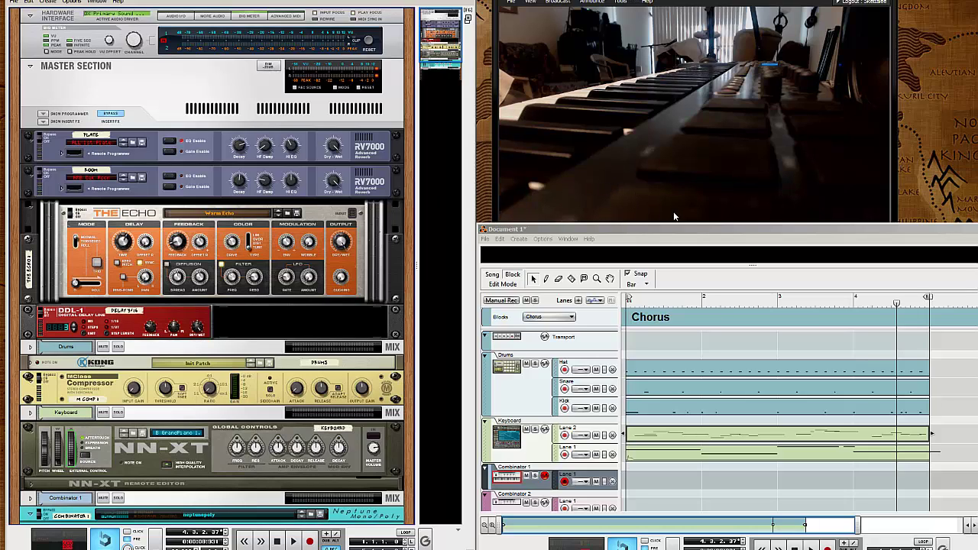
{"action": "double_click", "coordinate": [620, 233]}
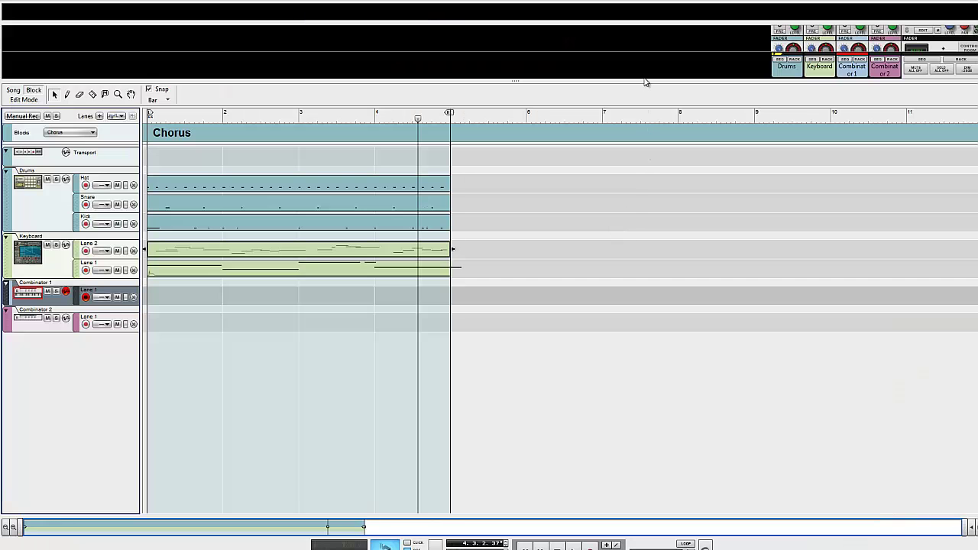
{"action": "left_click_drag", "start_coordinate": [645, 82], "coordinate": [650, 421]}
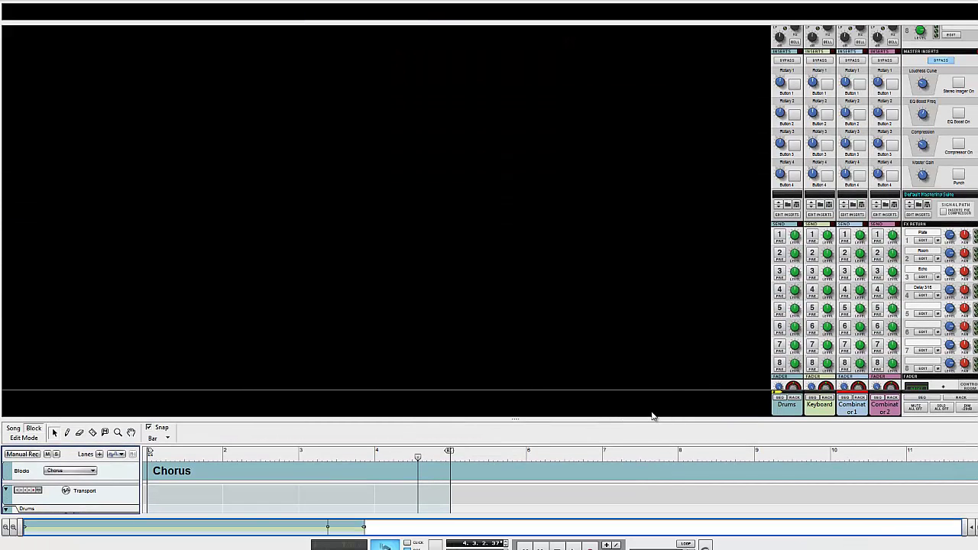
{"action": "scroll", "coordinate": [890, 368], "scroll_direction": "down", "scroll_amount": 3}
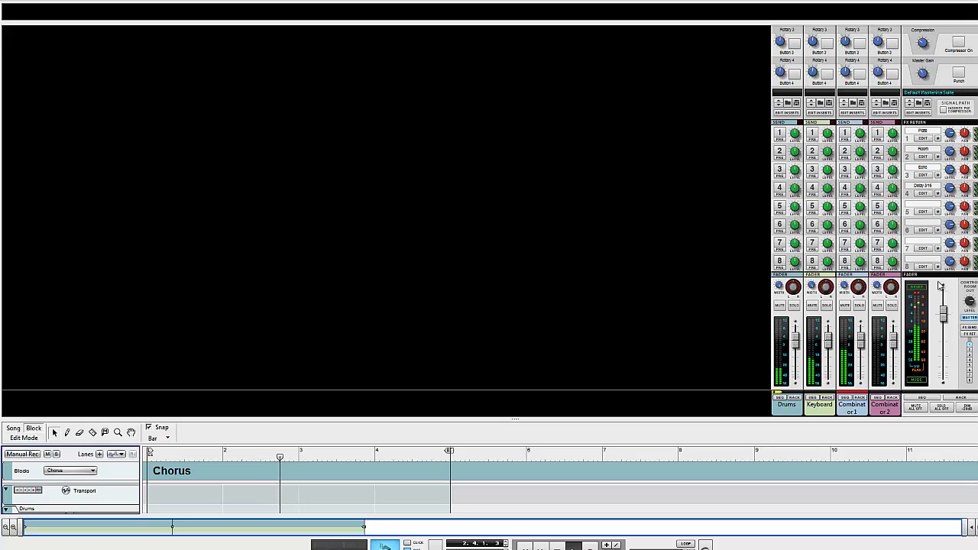
{"action": "left_click", "coordinate": [862, 337]}
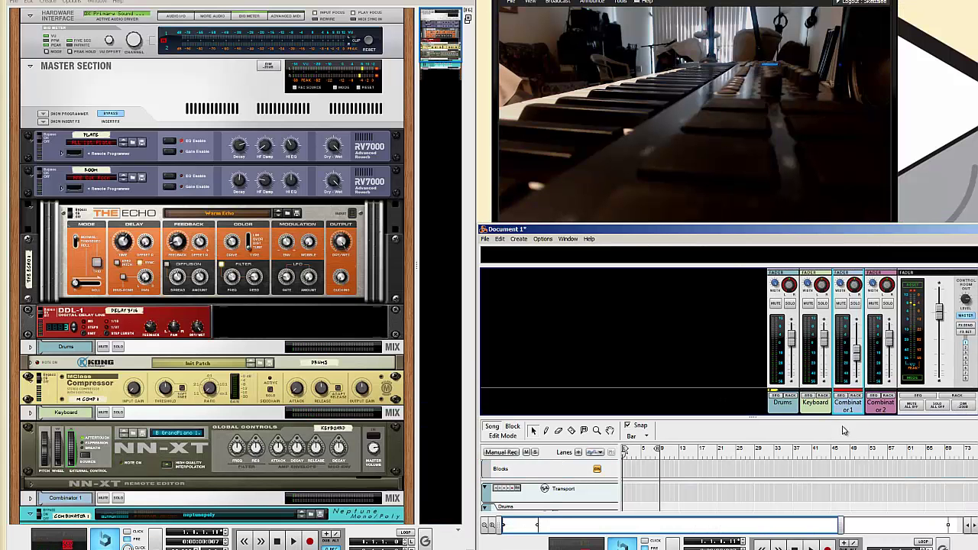
{"action": "left_click_drag", "start_coordinate": [833, 419], "coordinate": [833, 325]}
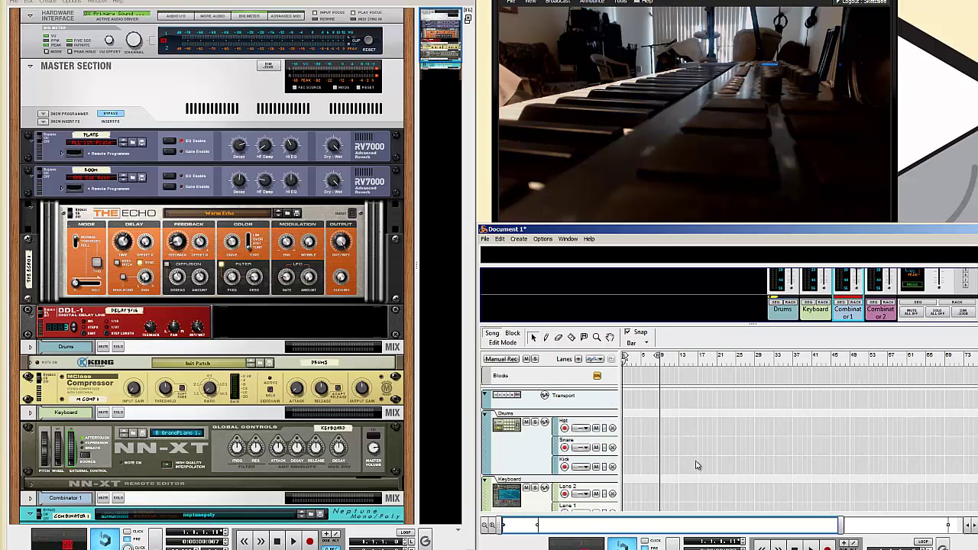
Return the sequencer to Block edit mode for the Chorus block and place the playhead at the start of bar 1
{"action": "key", "text": "KP_0"}
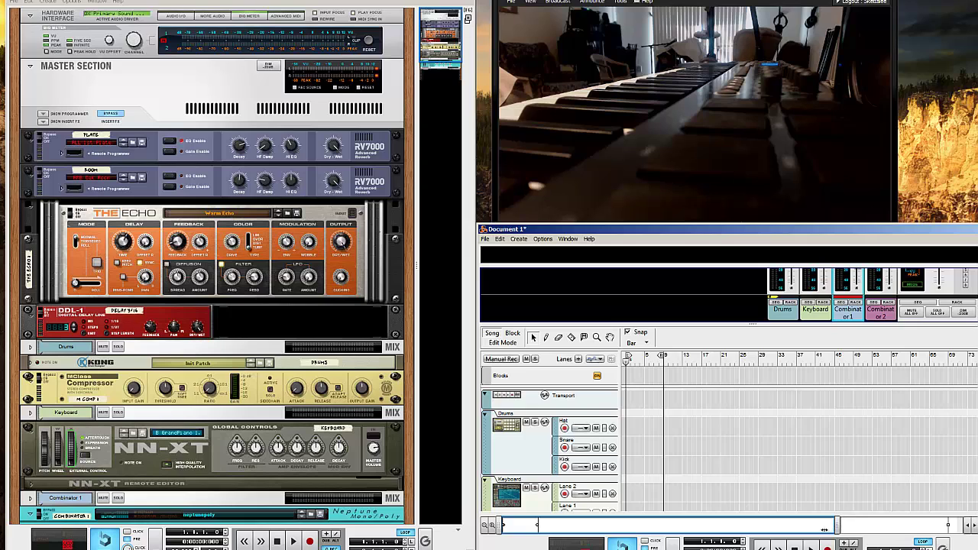
{"action": "left_click_drag", "start_coordinate": [824, 529], "coordinate": [632, 528]}
{"action": "left_click", "coordinate": [534, 436]}
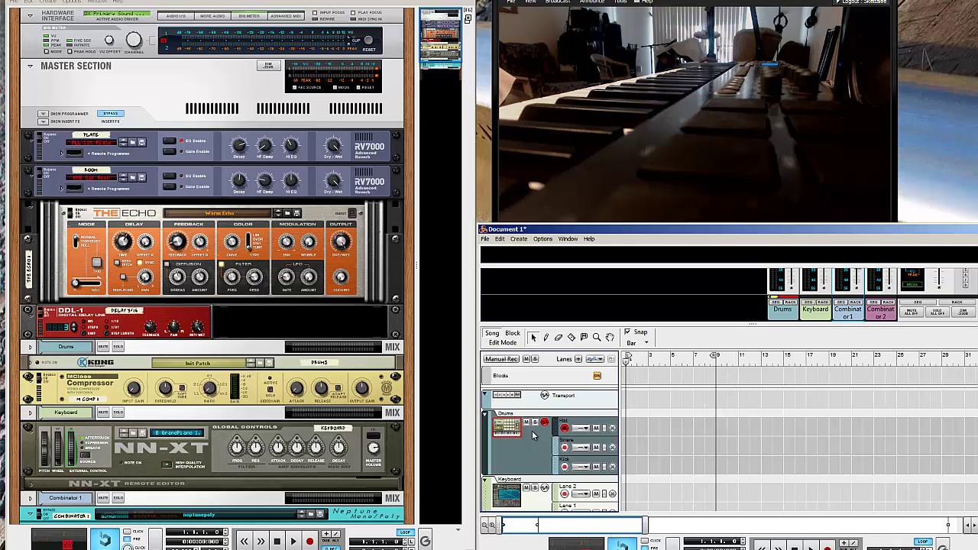
{"action": "left_click", "coordinate": [512, 334]}
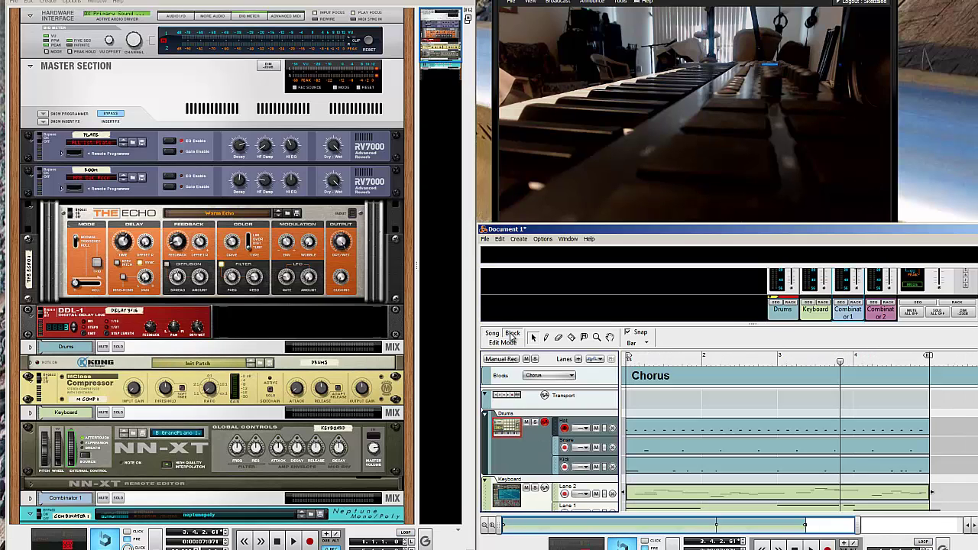
{"action": "scroll", "coordinate": [880, 458], "scroll_direction": "down", "scroll_amount": 3}
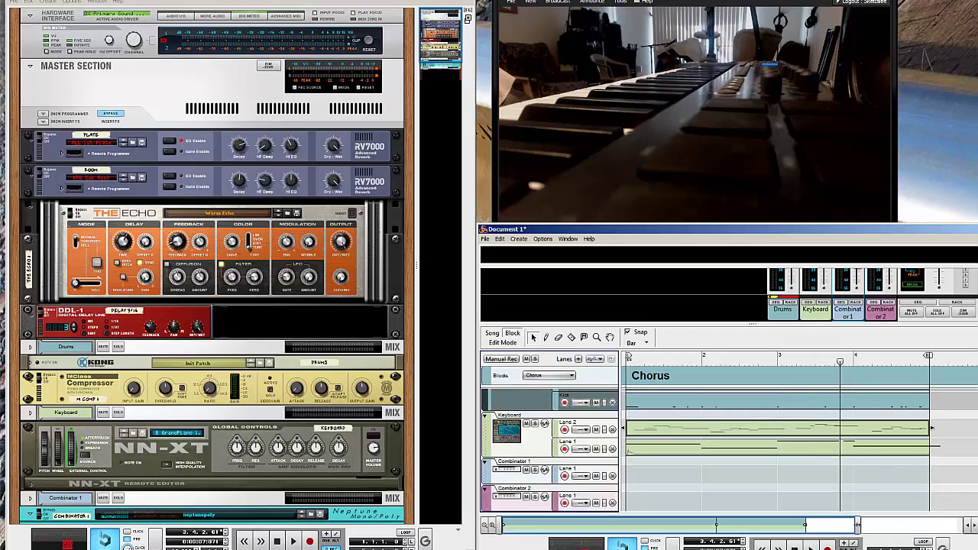
{"action": "left_click_drag", "start_coordinate": [857, 525], "coordinate": [921, 526]}
{"action": "left_click", "coordinate": [628, 357]}
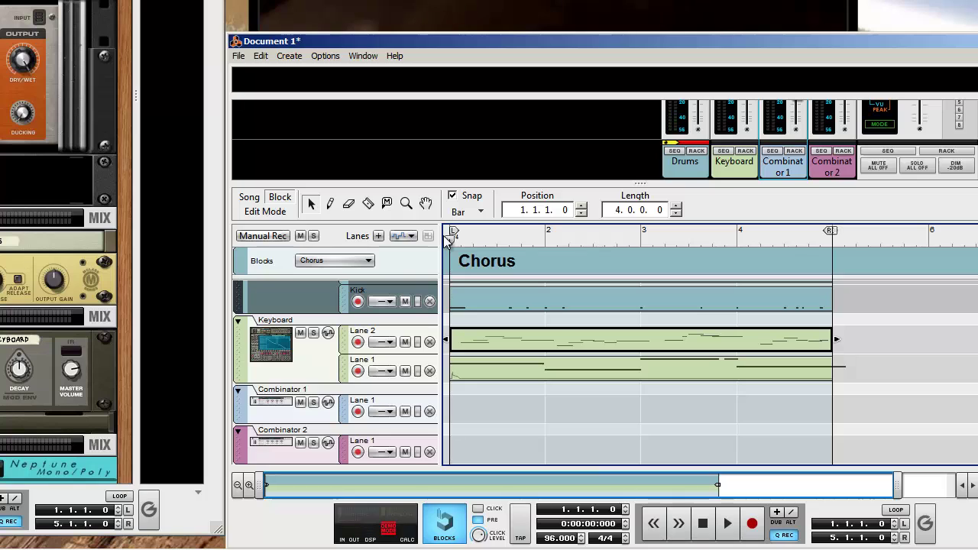
Rename the Combinator 1 track as ZNeptune Poly
{"action": "left_click", "coordinate": [289, 399]}
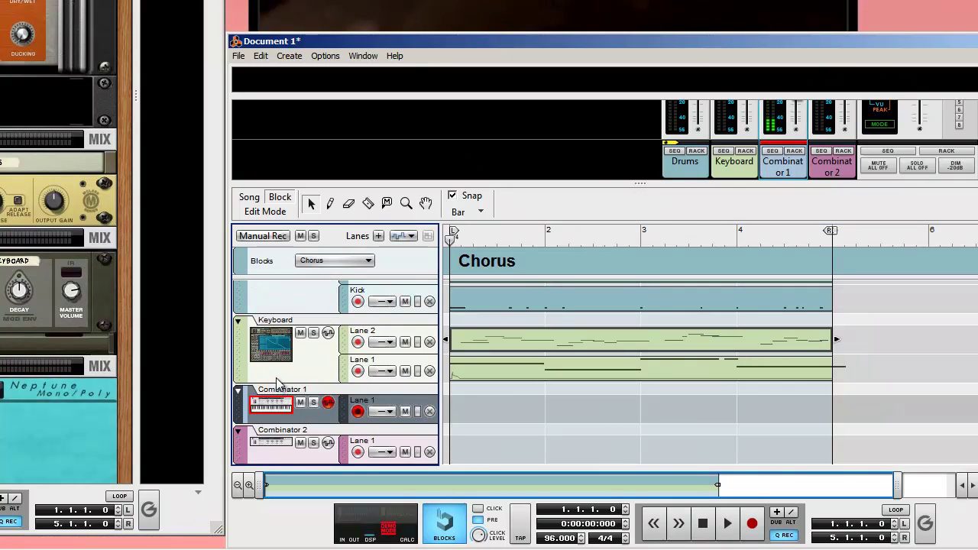
{"action": "double_click", "coordinate": [282, 390]}
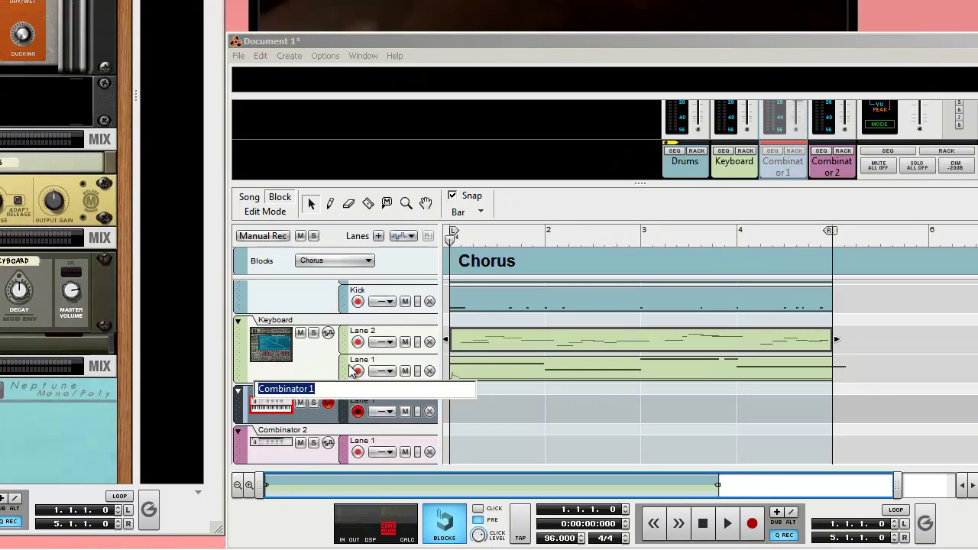
{"action": "type", "text": "ZNeptune Poly"}
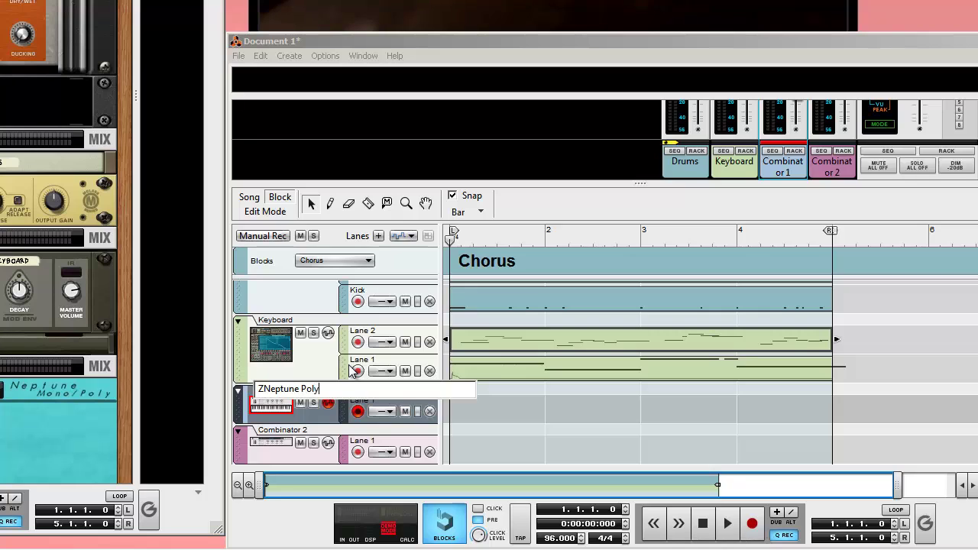
{"action": "key", "text": "Return"}
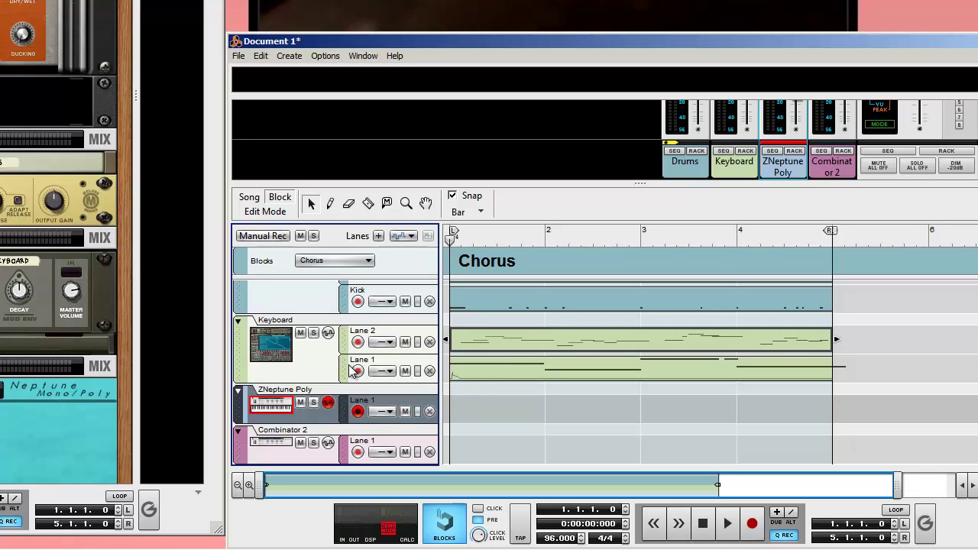
{"action": "scroll", "coordinate": [353, 370], "scroll_direction": "up", "scroll_amount": 3}
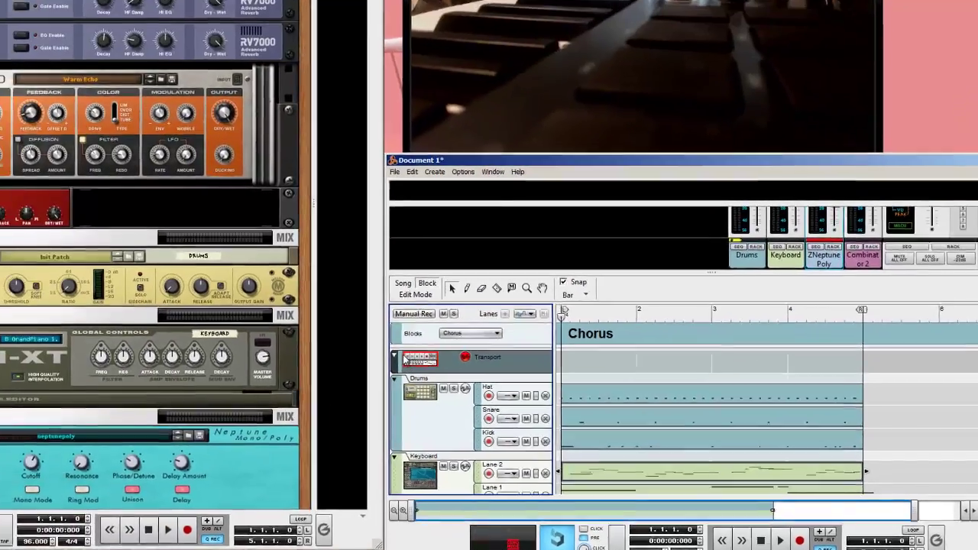
Select the ZNeptune Poly track and record a four-bar clip on it in the Chorus block
{"action": "scroll", "coordinate": [354, 370], "scroll_direction": "down", "scroll_amount": 3}
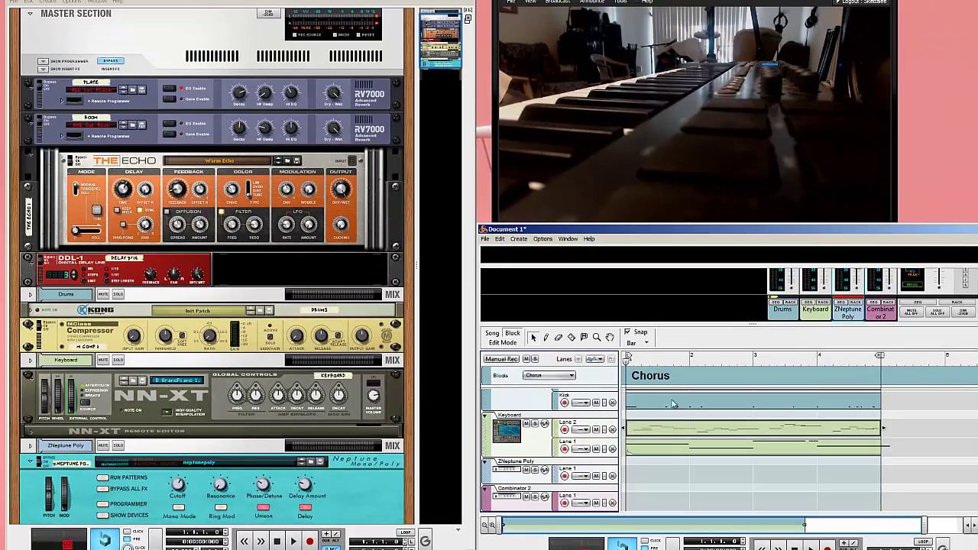
{"action": "left_click", "coordinate": [659, 355]}
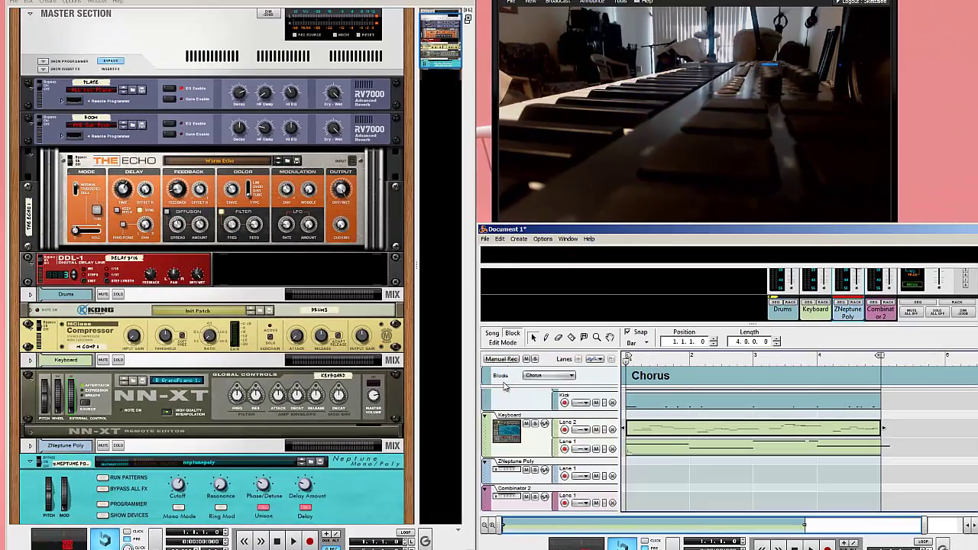
{"action": "left_click", "coordinate": [555, 466]}
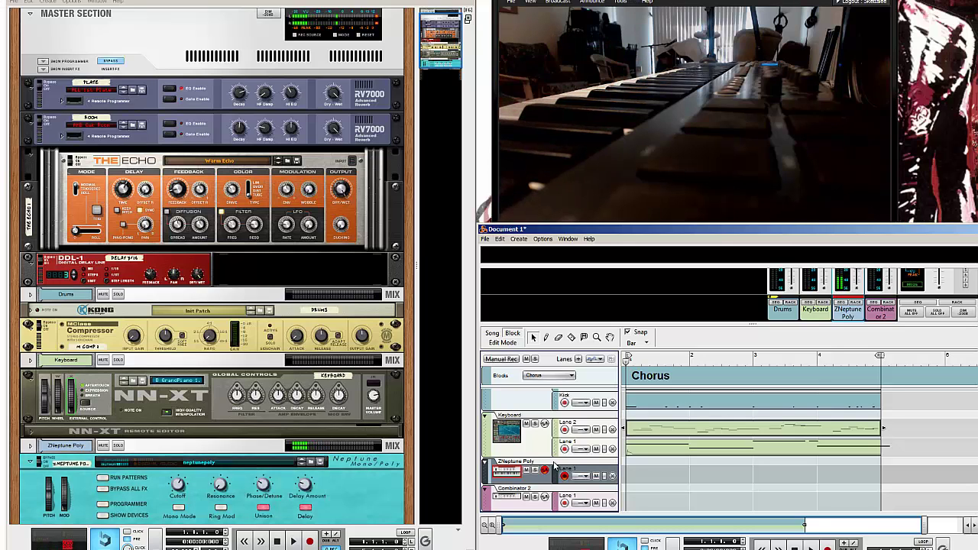
{"action": "key", "text": "ctrl+Return"}
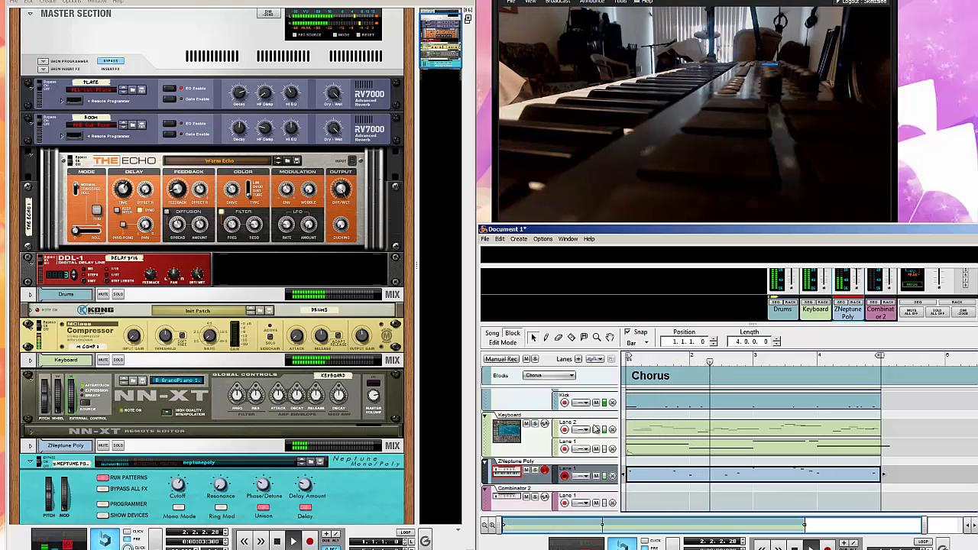
Solo the ZNeptune Poly and Drums tracks, and mute the Snare and Kick lanes
{"action": "left_click", "coordinate": [536, 472]}
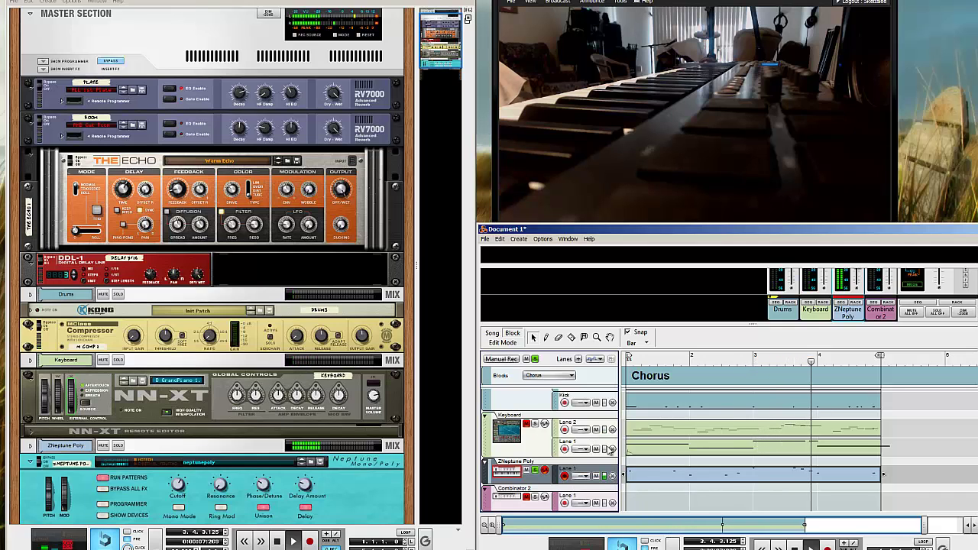
{"action": "scroll", "coordinate": [609, 450], "scroll_direction": "up", "scroll_amount": 3}
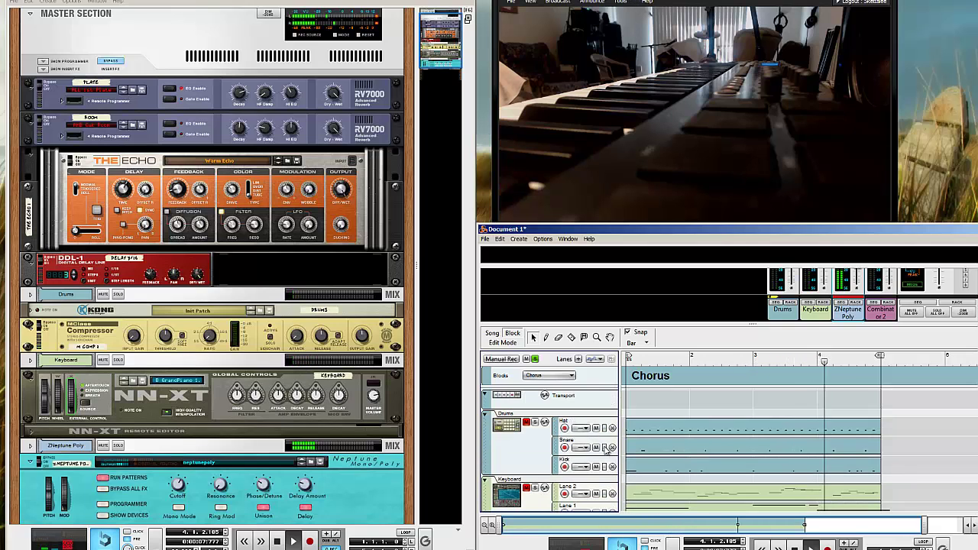
{"action": "left_click", "coordinate": [535, 422]}
{"action": "left_click", "coordinate": [598, 448]}
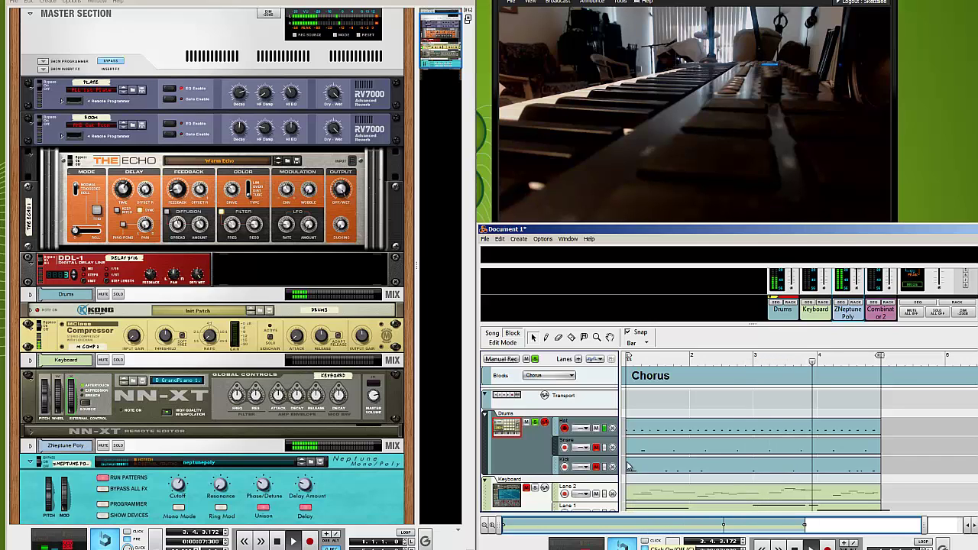
Open the ZNeptune Poly clip for note editing in an enlarged sequencer and play it from the start of bar 1
{"action": "scroll", "coordinate": [629, 466], "scroll_direction": "down", "scroll_amount": 3}
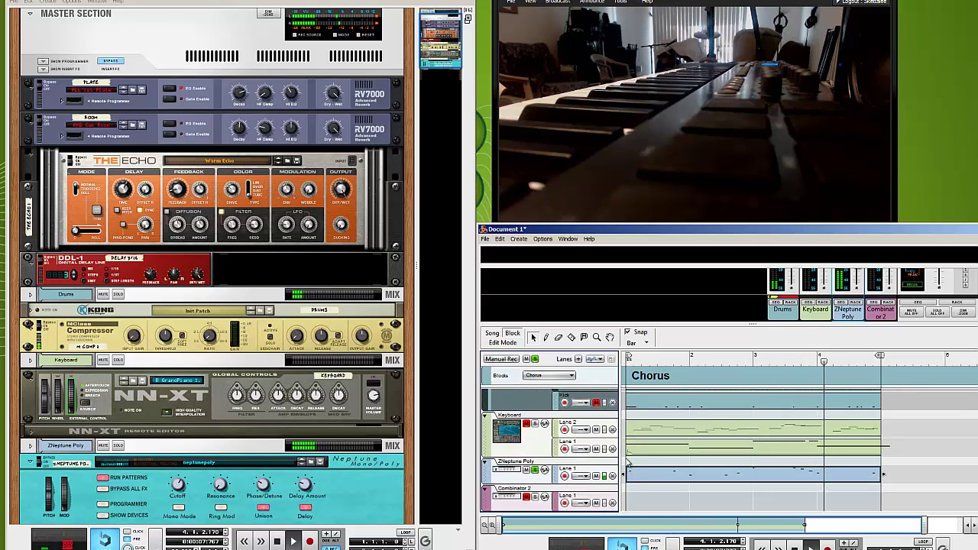
{"action": "double_click", "coordinate": [684, 477]}
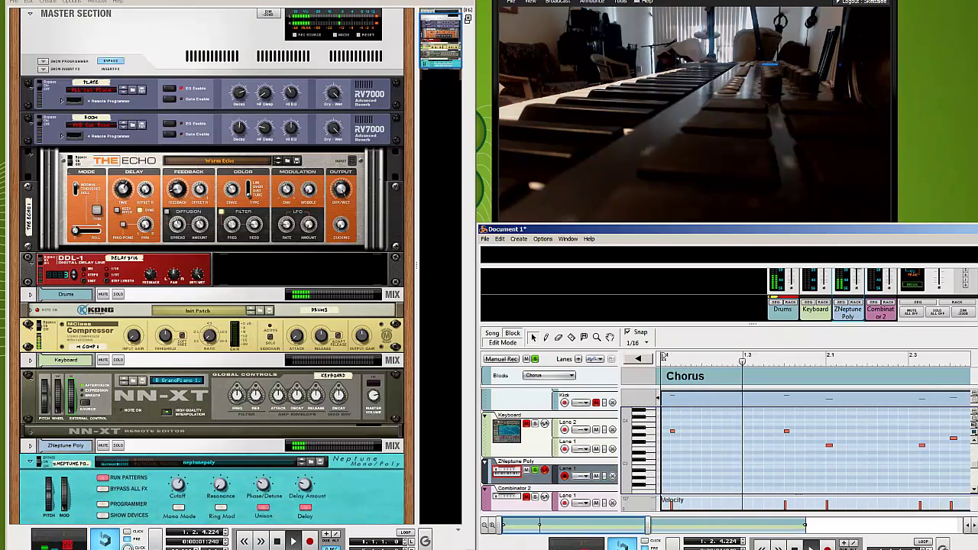
{"action": "left_click", "coordinate": [975, 229]}
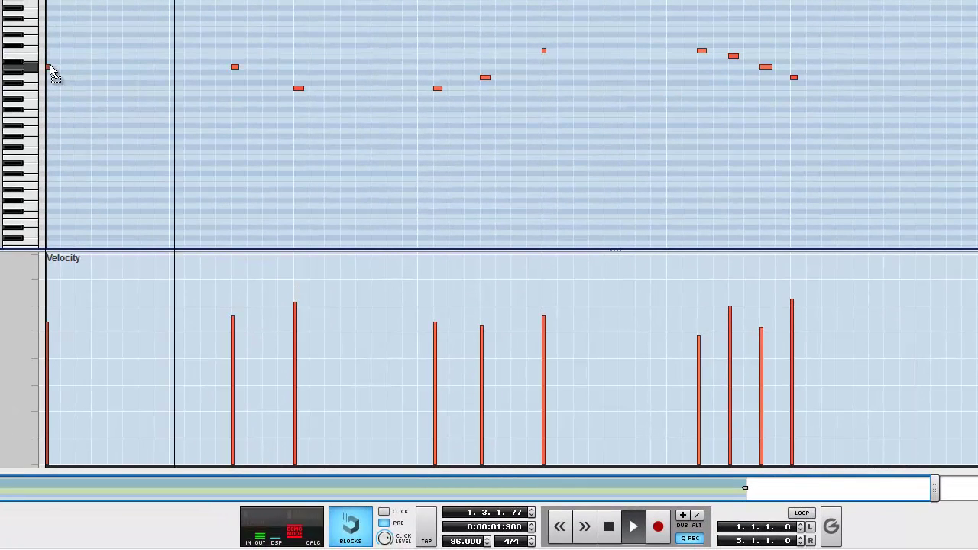
{"action": "key", "text": "space"}
{"action": "key", "text": "Home"}
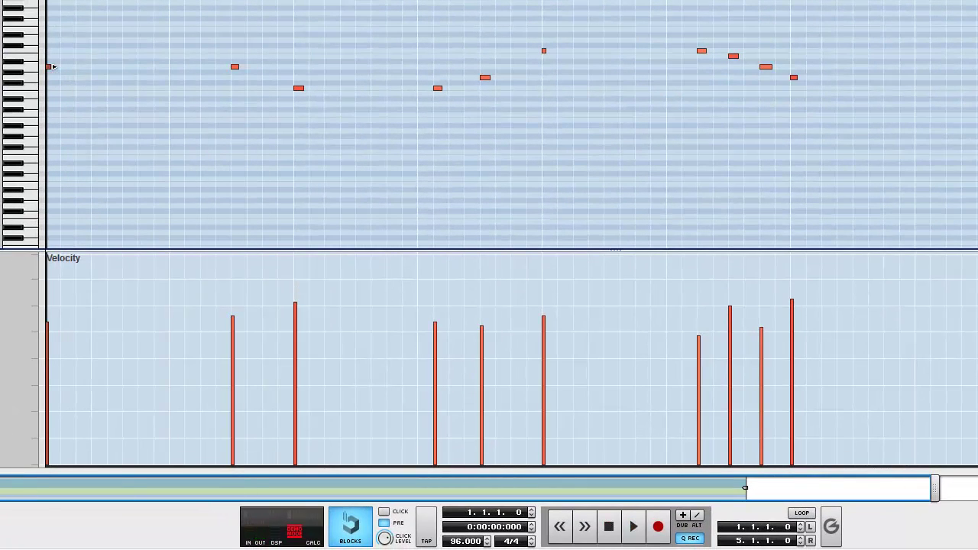
{"action": "key", "text": "space"}
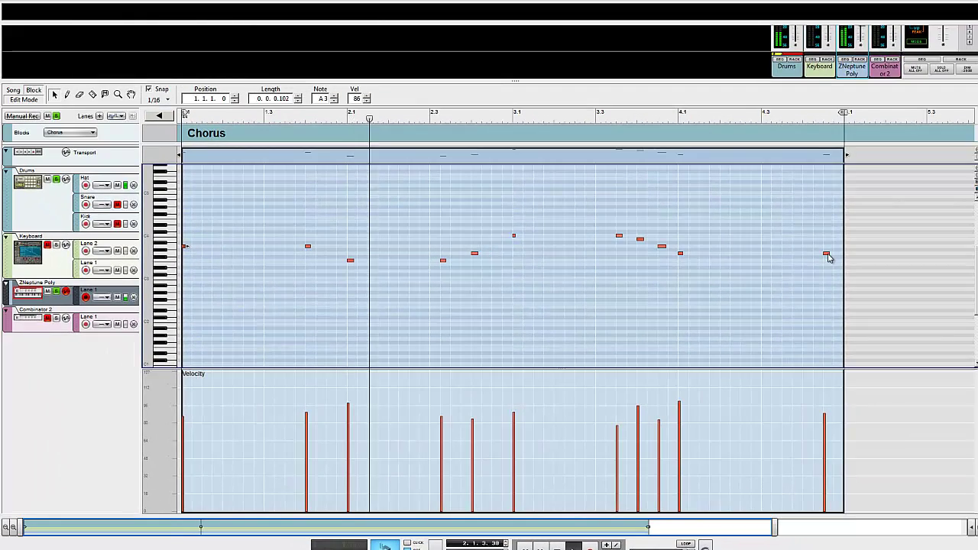
Set the snap to 1/32 and place the last G 3 note of the ZNeptune Poly clip at 4.4.3.0
{"action": "left_click_drag", "start_coordinate": [827, 254], "coordinate": [818, 254]}
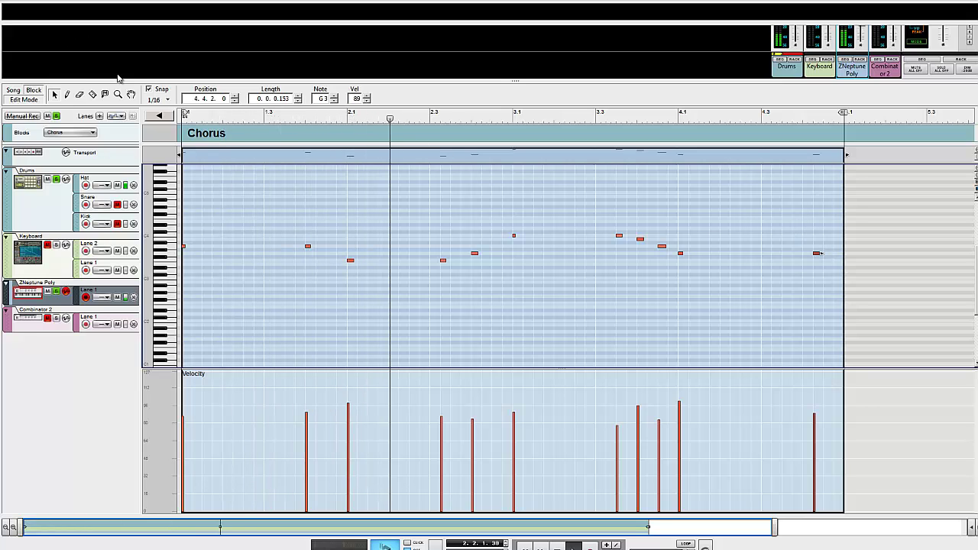
{"action": "left_click", "coordinate": [168, 100]}
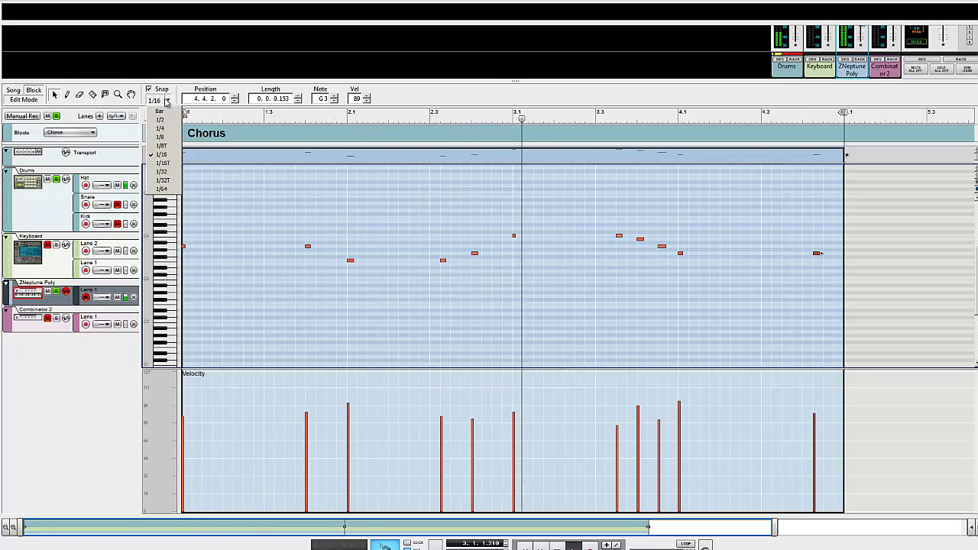
{"action": "left_click", "coordinate": [162, 171]}
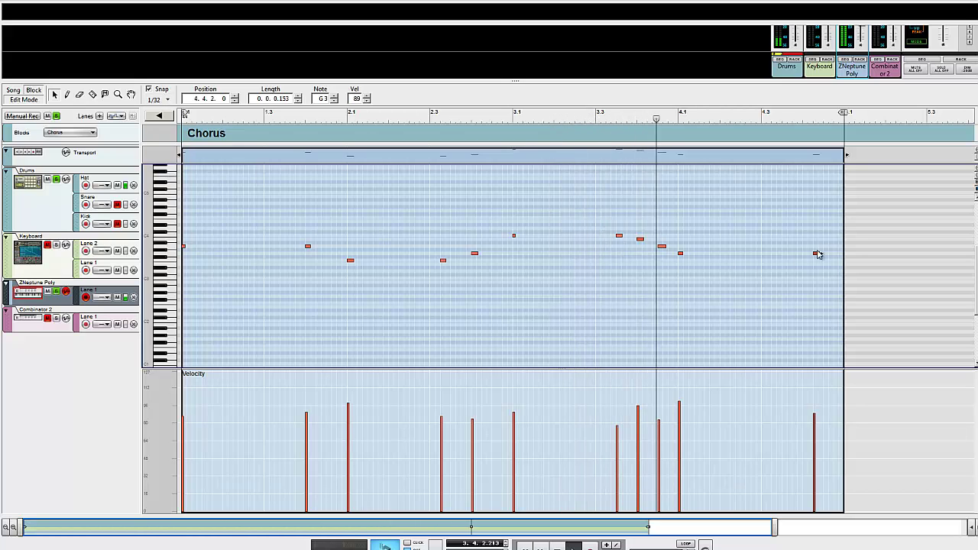
{"action": "left_click_drag", "start_coordinate": [817, 253], "coordinate": [822, 256]}
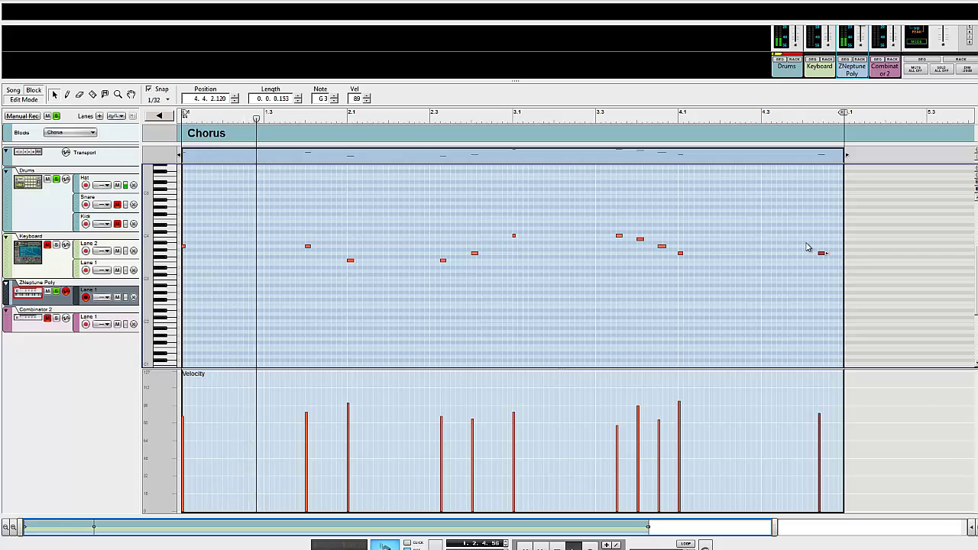
{"action": "left_click", "coordinate": [443, 136]}
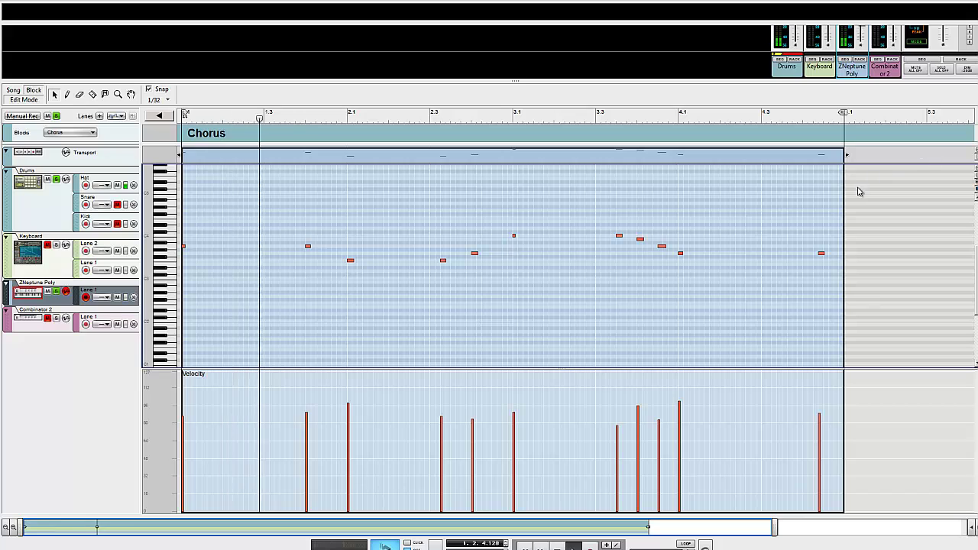
{"action": "left_click_drag", "start_coordinate": [823, 255], "coordinate": [828, 255]}
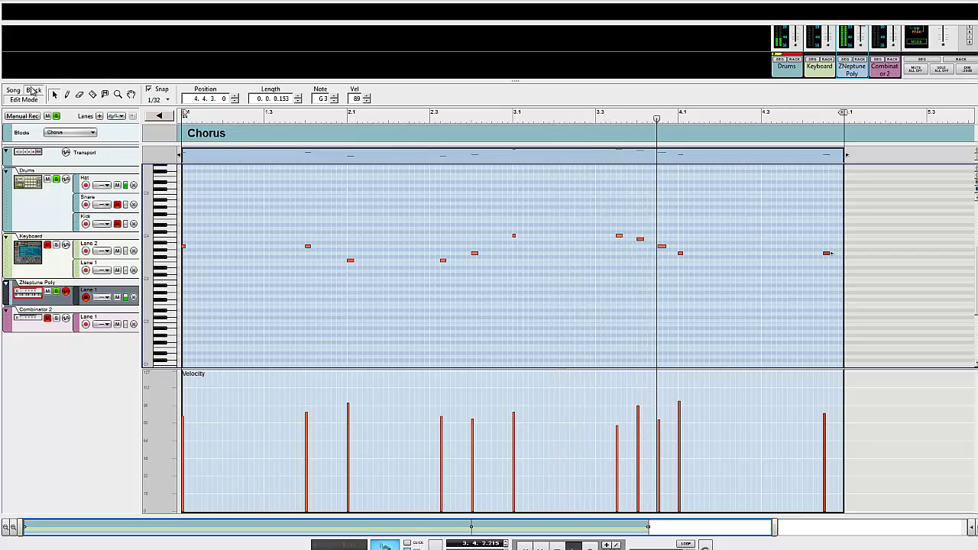
Open the clip on Keyboard Lane 1 and shorten its last G 0 note to end at the Chorus block's end
{"action": "left_click", "coordinate": [156, 116]}
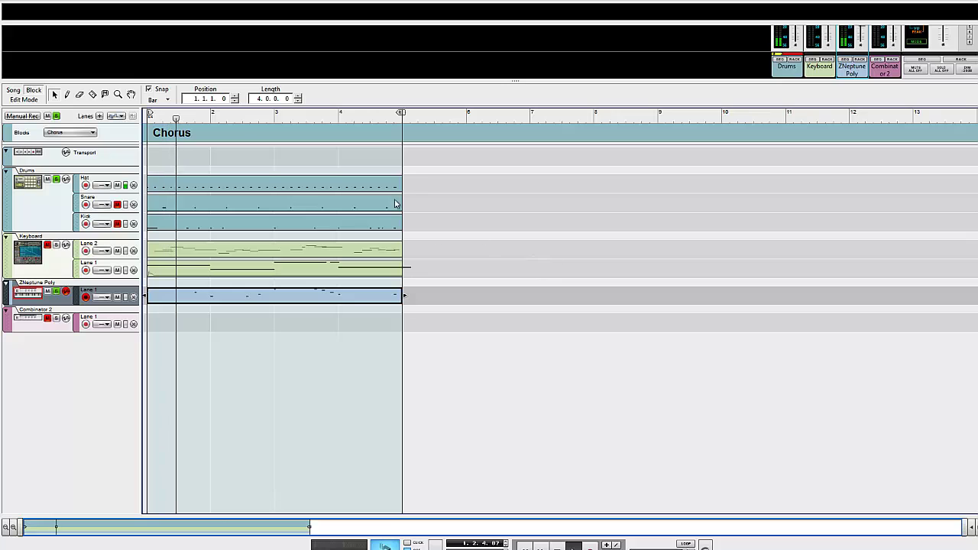
{"action": "left_click", "coordinate": [417, 305]}
{"action": "double_click", "coordinate": [397, 273]}
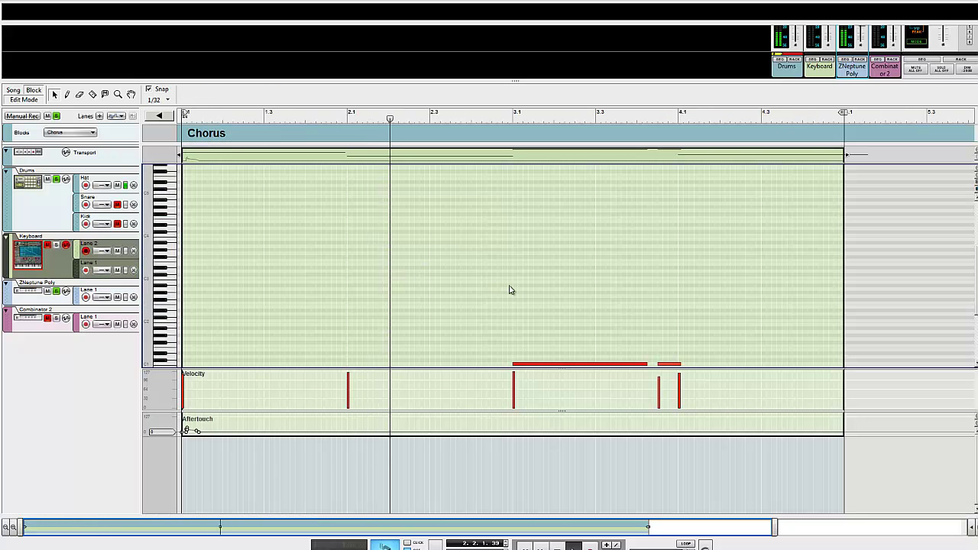
{"action": "left_click", "coordinate": [862, 255]}
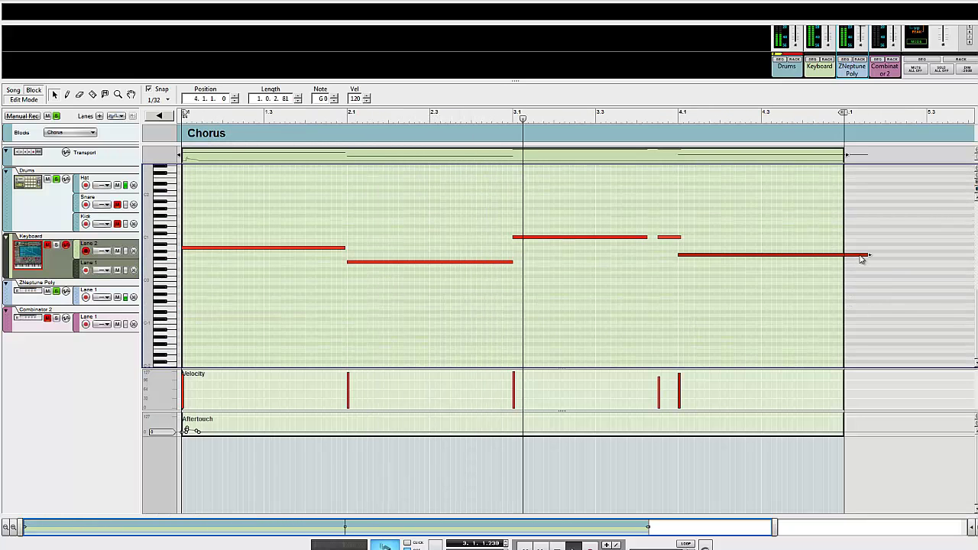
{"action": "left_click_drag", "start_coordinate": [864, 255], "coordinate": [839, 254]}
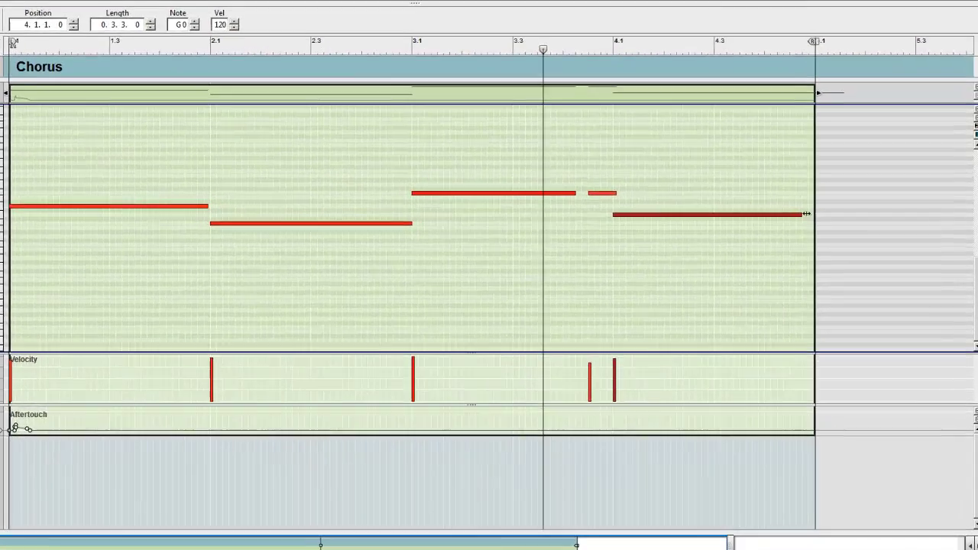
{"action": "left_click_drag", "start_coordinate": [806, 214], "coordinate": [814, 214]}
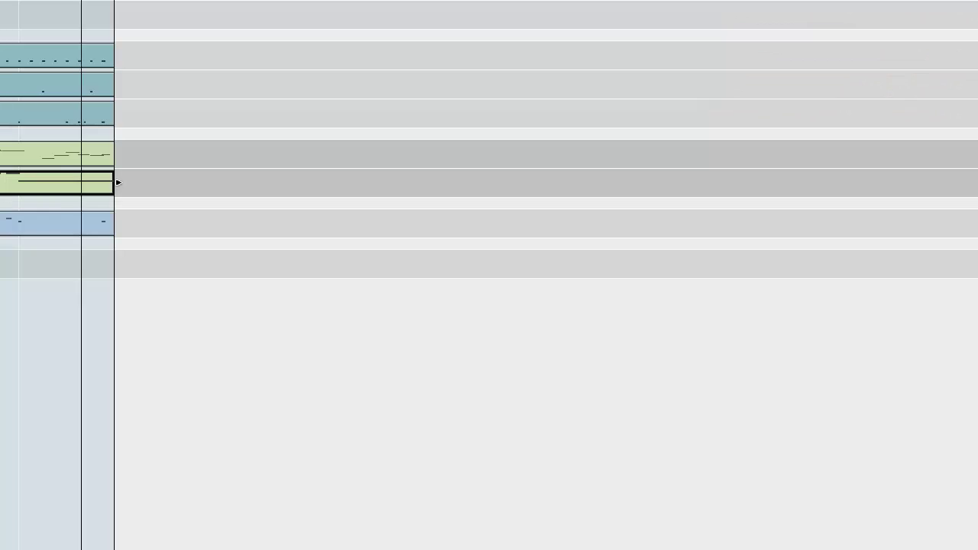
Record a four-bar dubstep bass clip on the Combinator 2 track and enlarge the track area over the mixer
{"action": "left_click", "coordinate": [76, 55]}
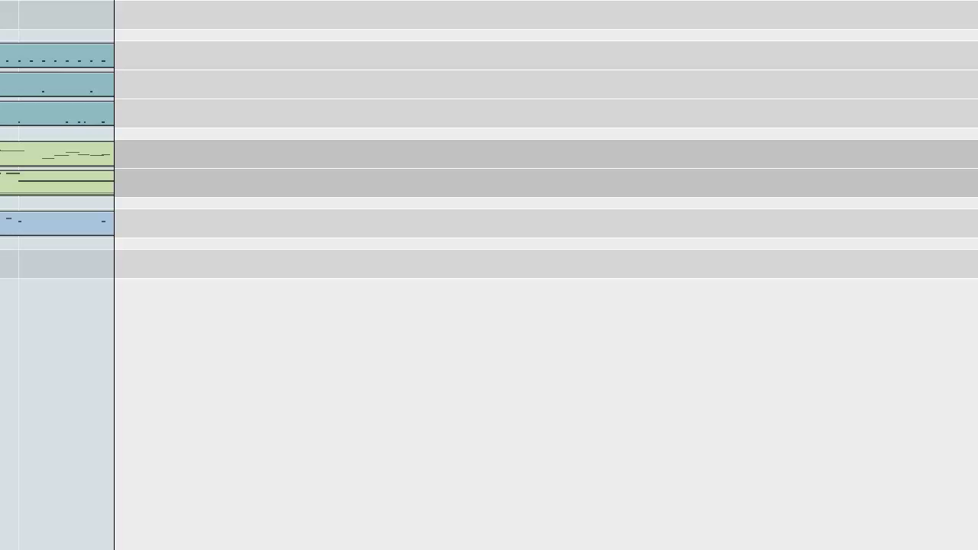
{"action": "left_click", "coordinate": [57, 263]}
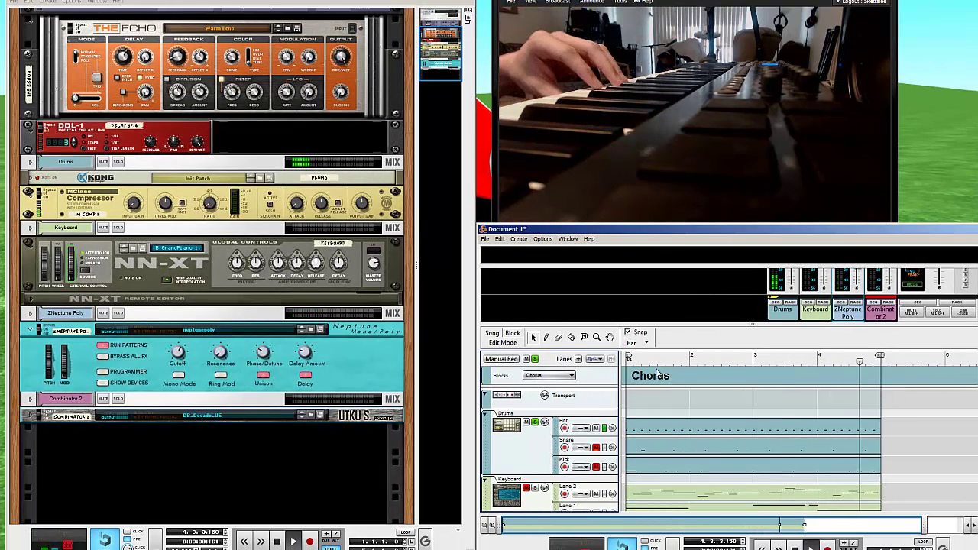
{"action": "scroll", "coordinate": [646, 398], "scroll_direction": "down", "scroll_amount": 3}
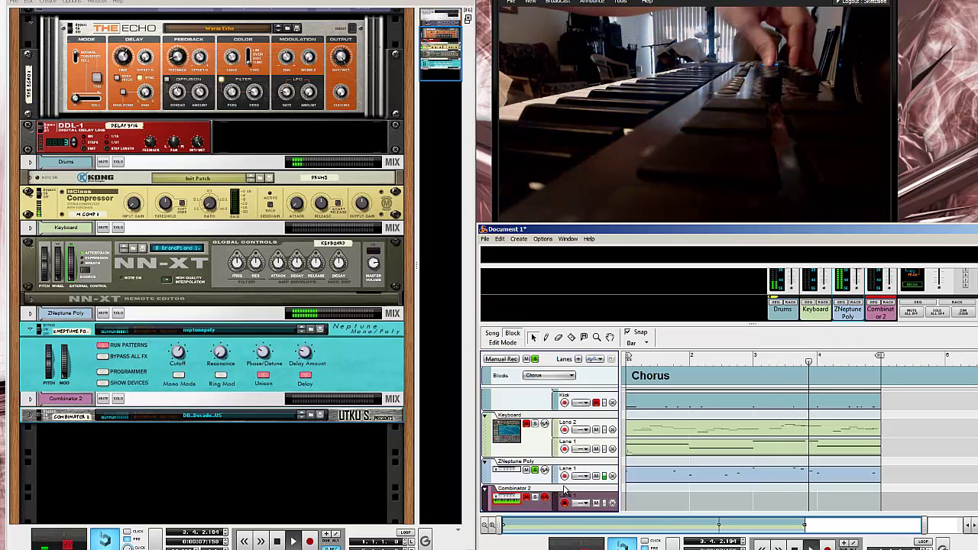
{"action": "key", "text": "ctrl+Return"}
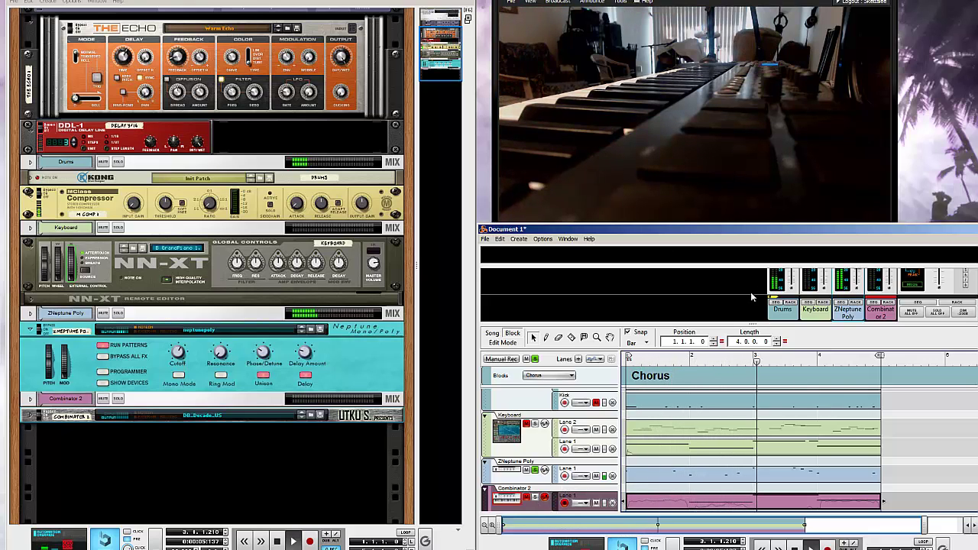
{"action": "left_click_drag", "start_coordinate": [718, 319], "coordinate": [736, 242]}
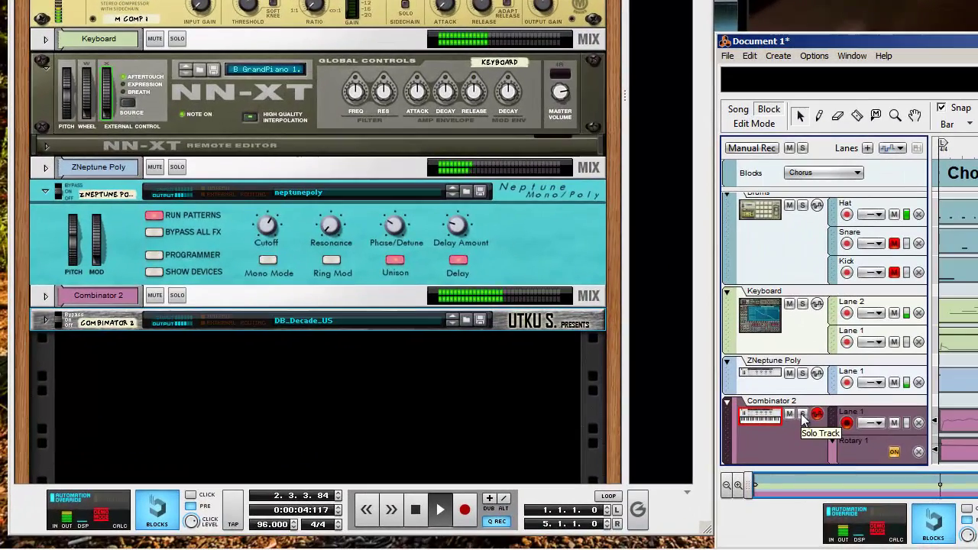
Solo the Combinator 2 track and unfold its rack panel with the inner devices hidden
{"action": "left_click", "coordinate": [802, 414]}
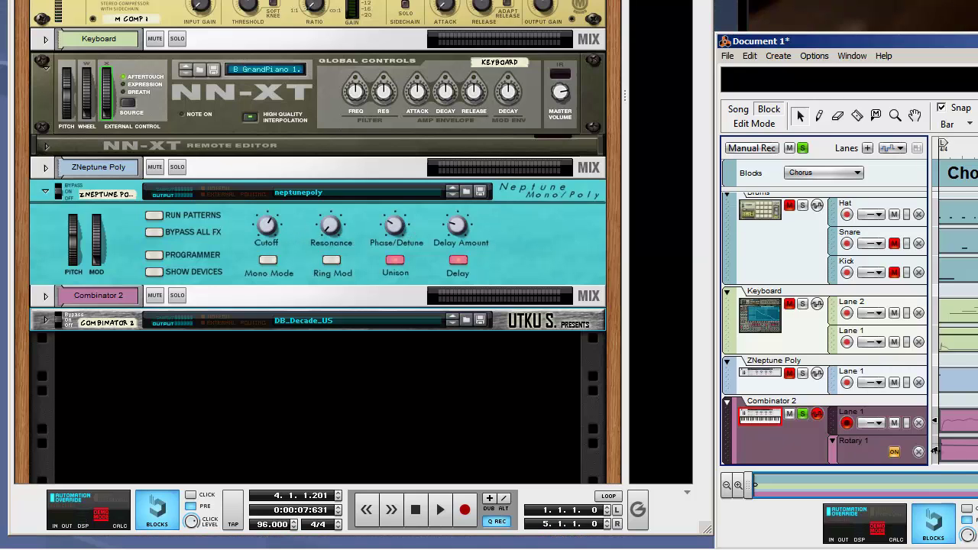
{"action": "left_click", "coordinate": [49, 321]}
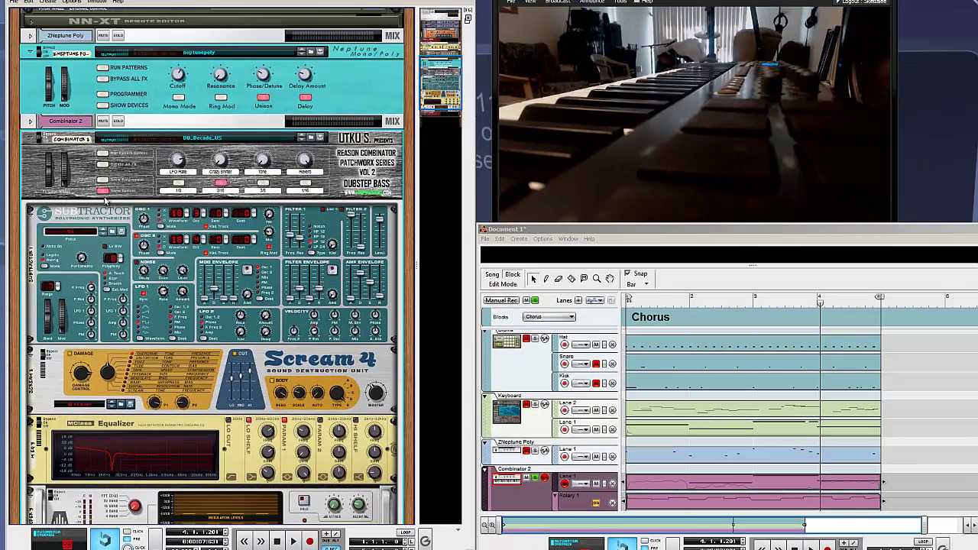
{"action": "left_click", "coordinate": [103, 192]}
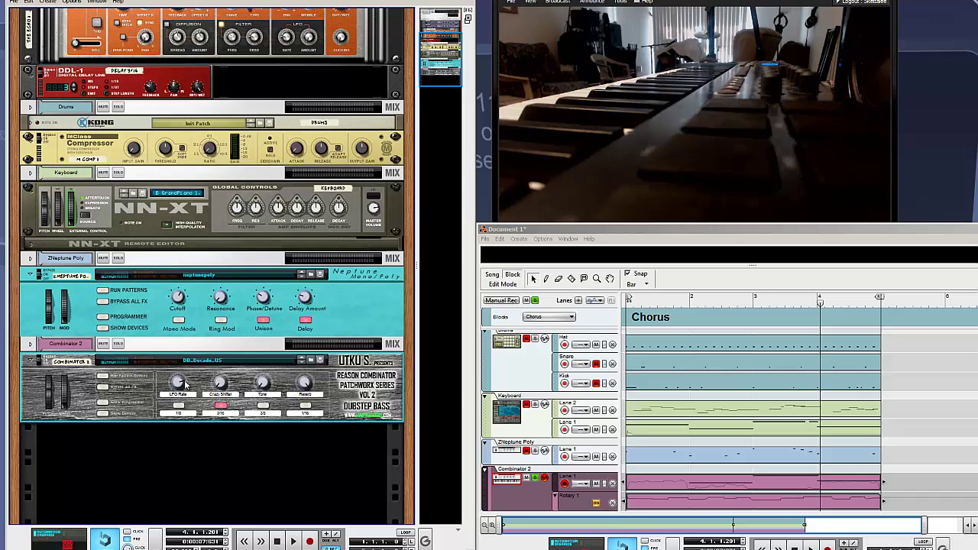
Record a new pass of LFO Rate knob automation on Combinator 2 from the start of bar 1 through the Chorus block
{"action": "right_click", "coordinate": [178, 384]}
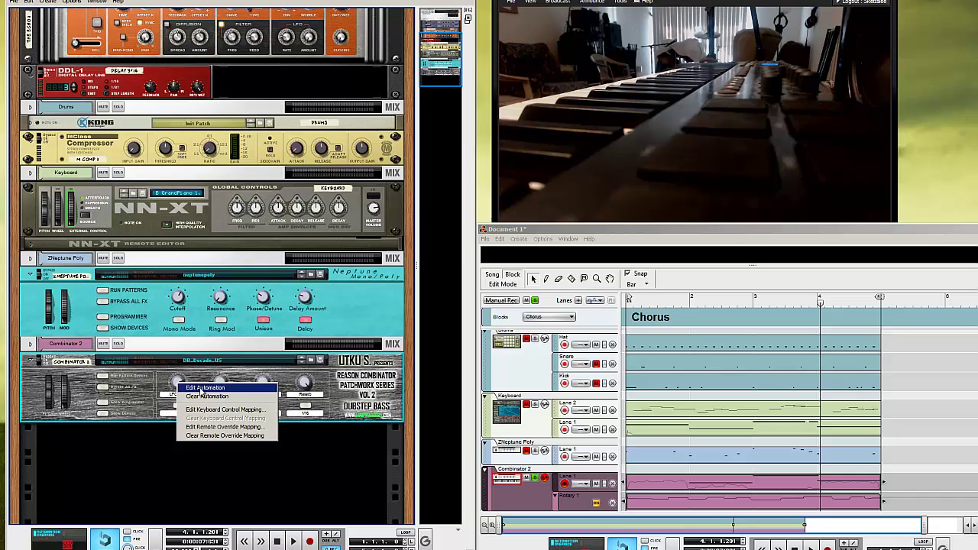
{"action": "left_click", "coordinate": [202, 394]}
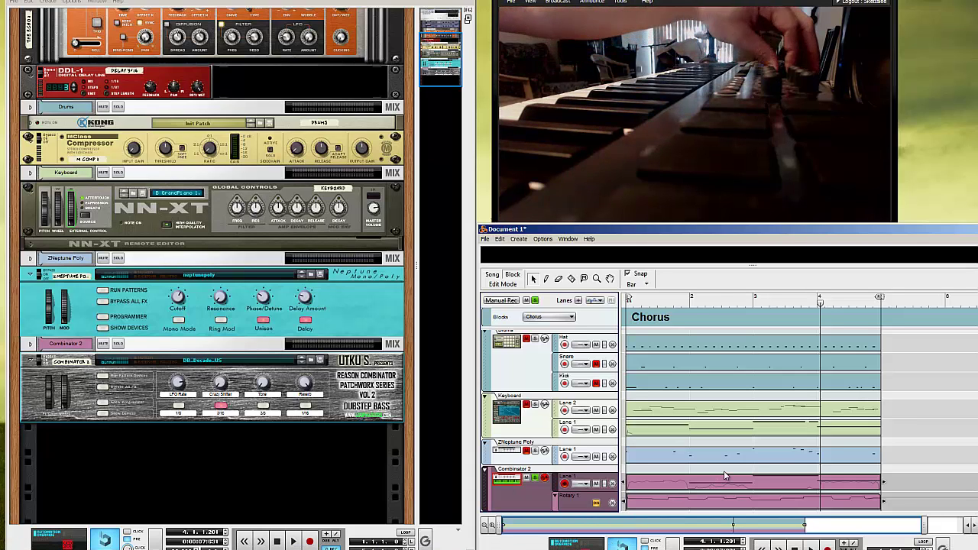
{"action": "key", "text": "KP_0"}
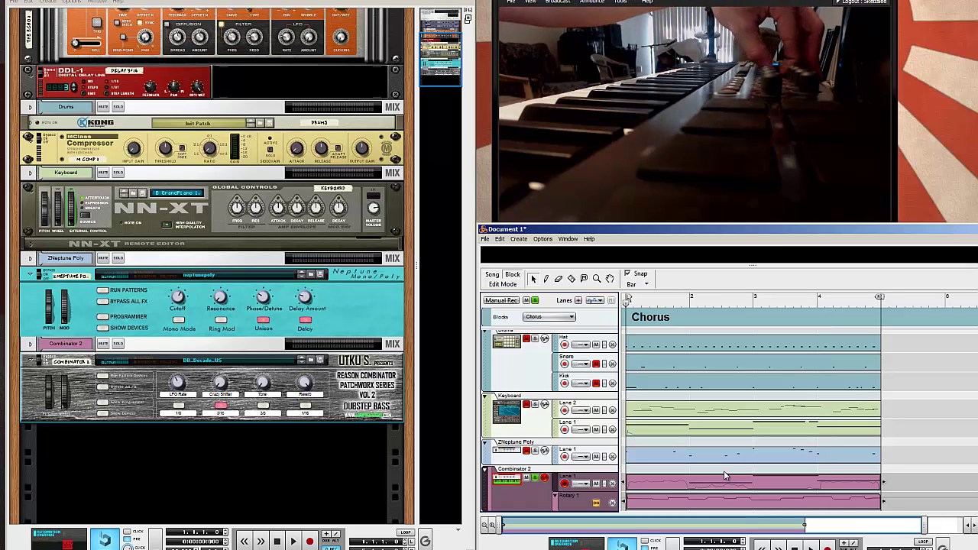
{"action": "key", "text": "KP_Multiply"}
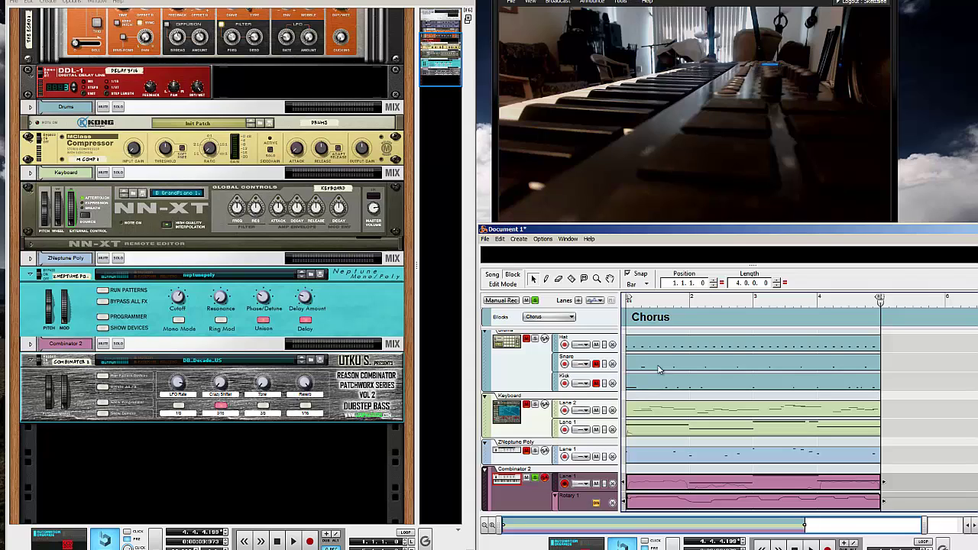
Maximize the sequencer window and open the Combinator 2 track's Rotary 1 automation clip for editing
{"action": "key", "text": "space"}
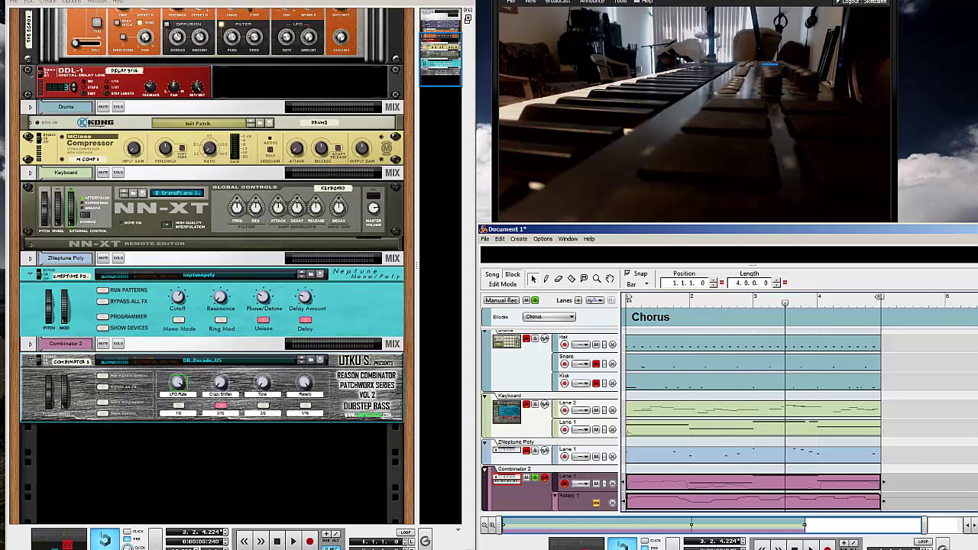
{"action": "left_click", "coordinate": [976, 229]}
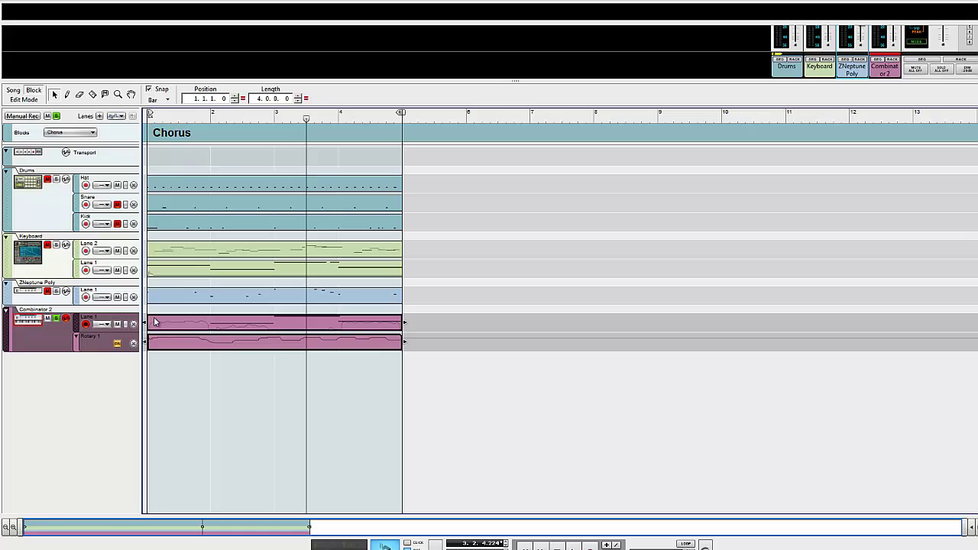
{"action": "double_click", "coordinate": [240, 345]}
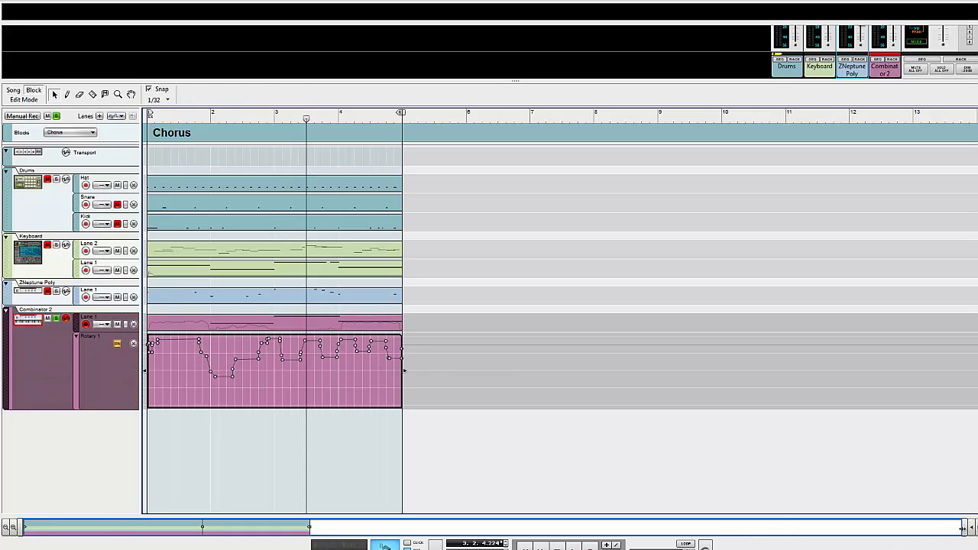
{"action": "left_click_drag", "start_coordinate": [962, 528], "coordinate": [328, 525]}
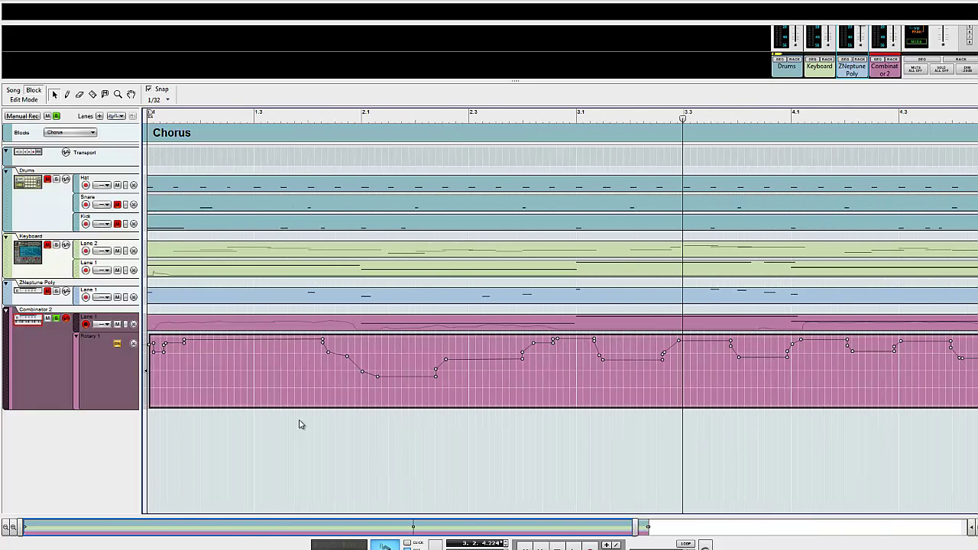
Open the Combinator 2 Lane 1 note clip and record a sustained opening bass note in bar 1, keeping the notes that follow
{"action": "double_click", "coordinate": [291, 327]}
{"action": "left_click", "coordinate": [365, 331]}
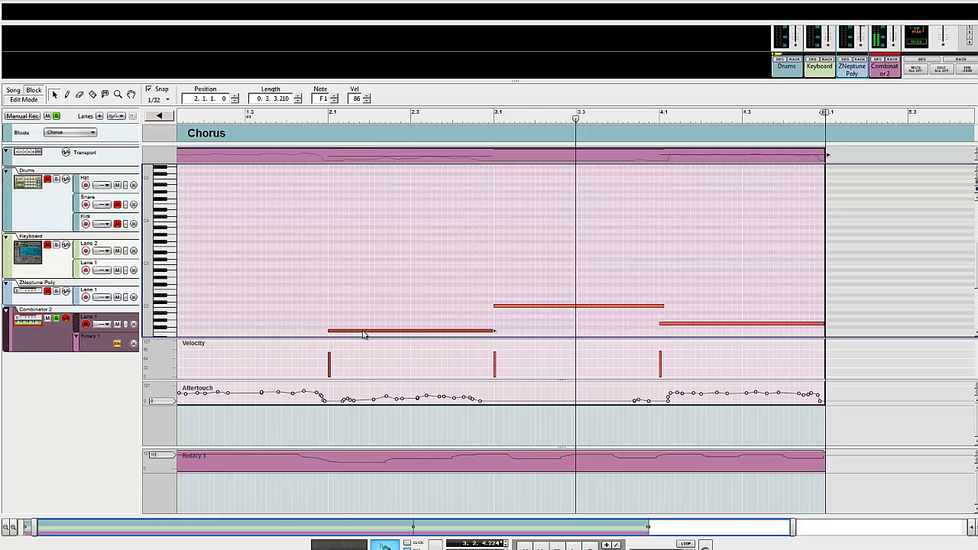
{"action": "left_click_drag", "start_coordinate": [336, 113], "coordinate": [47, 95]}
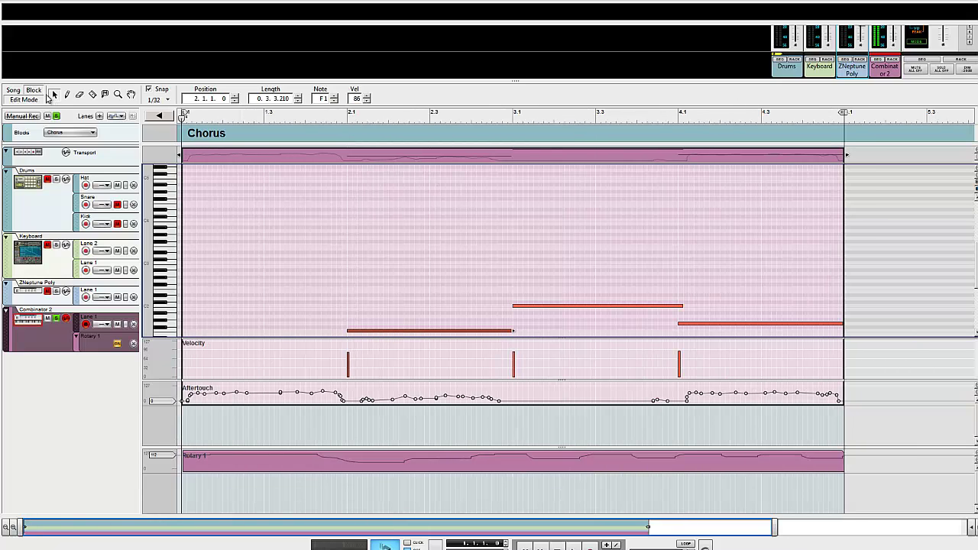
{"action": "key", "text": "ctrl+Return"}
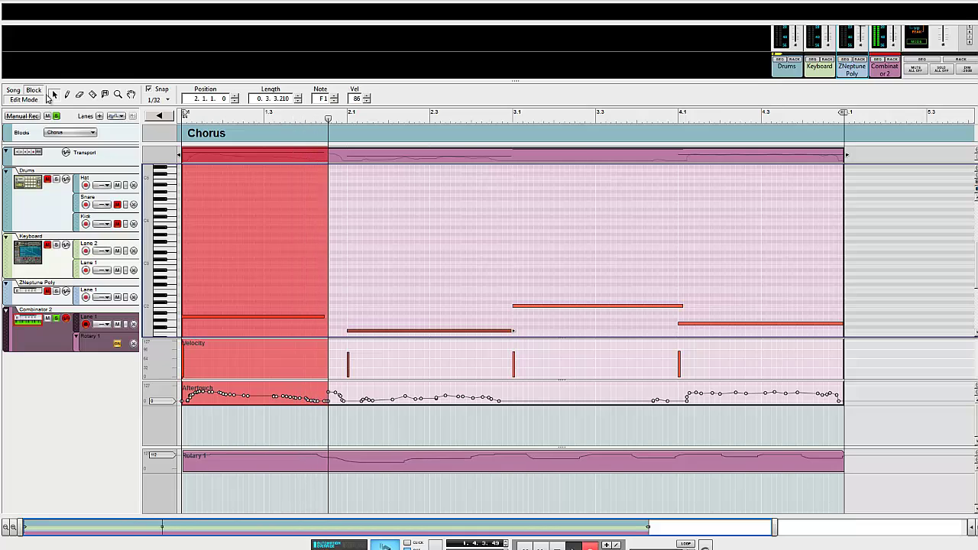
{"action": "key", "text": "space"}
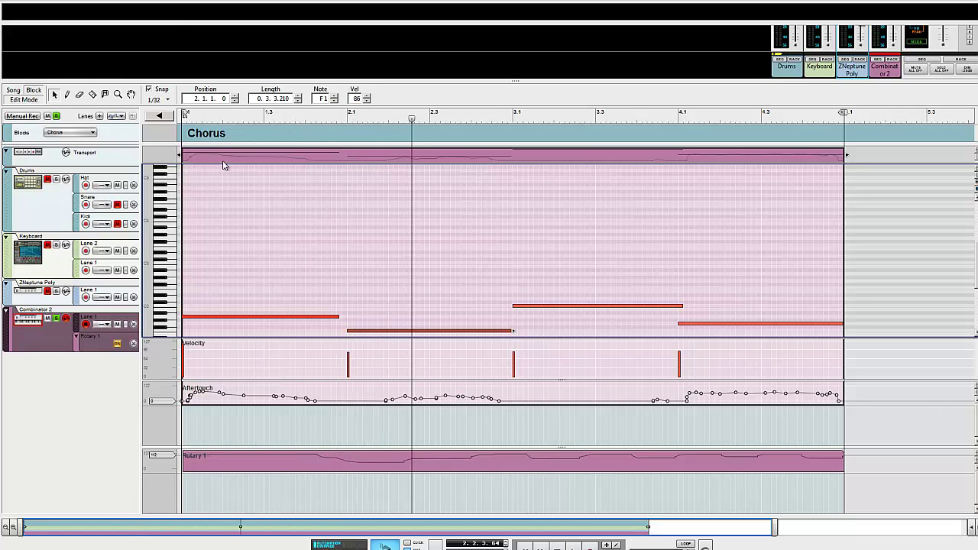
{"action": "left_click", "coordinate": [247, 157]}
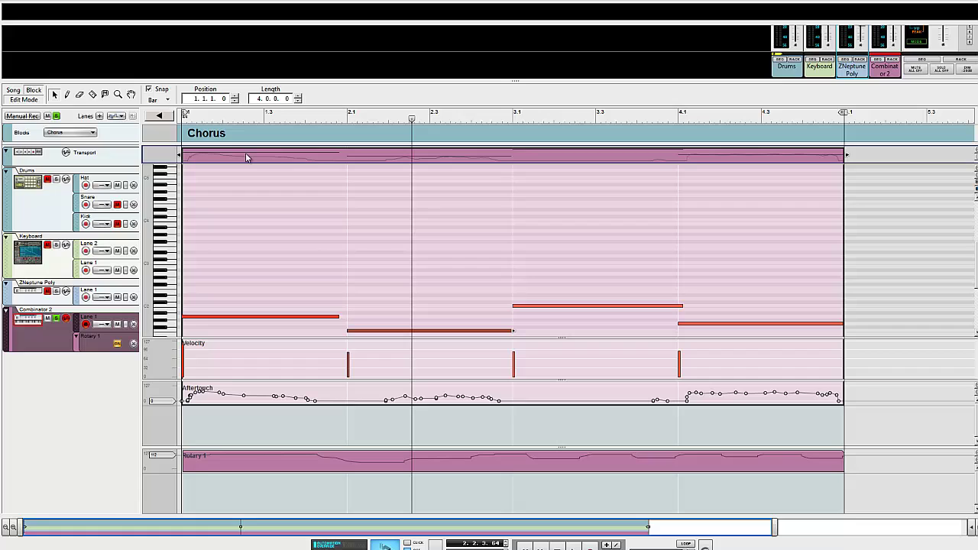
{"action": "left_click", "coordinate": [157, 116]}
Set the right locator to 2.3 and delete the Rotary 1 automation points from the block's start to shortly before bar 2
{"action": "double_click", "coordinate": [220, 340]}
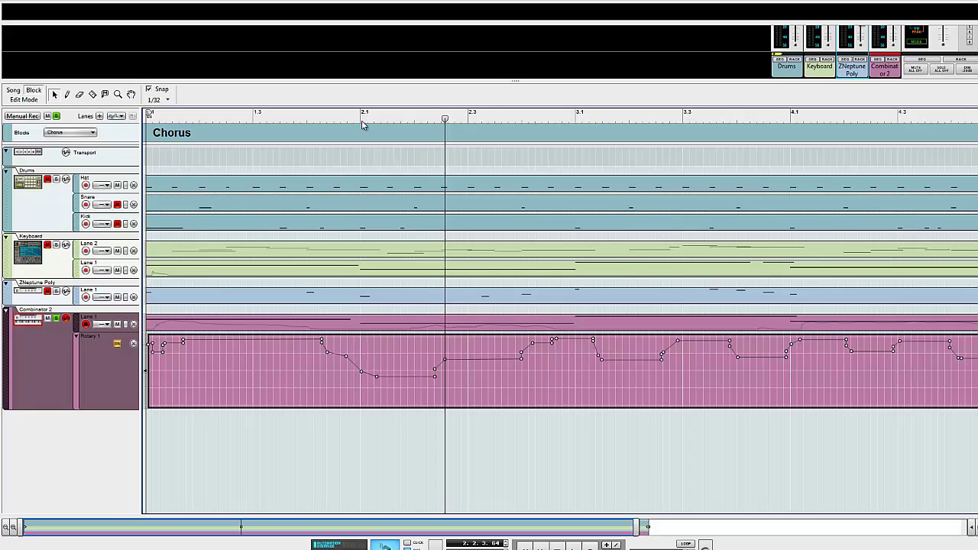
{"action": "left_click", "coordinate": [467, 113]}
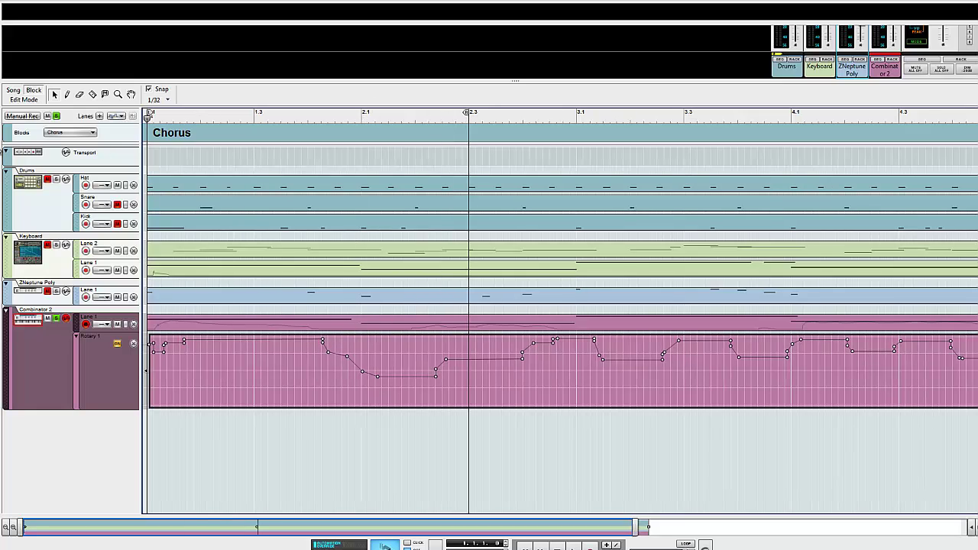
{"action": "key", "text": "space"}
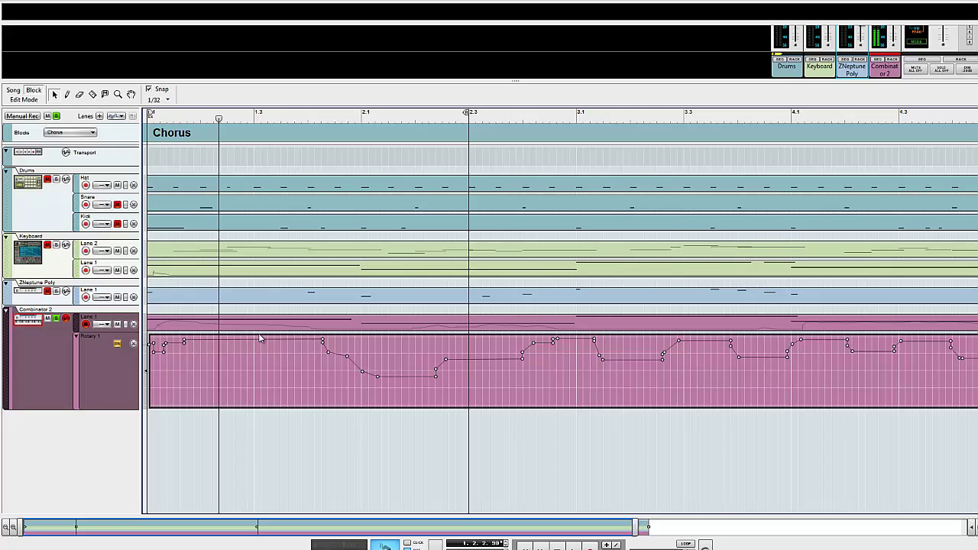
{"action": "left_click_drag", "start_coordinate": [393, 345], "coordinate": [25, 350]}
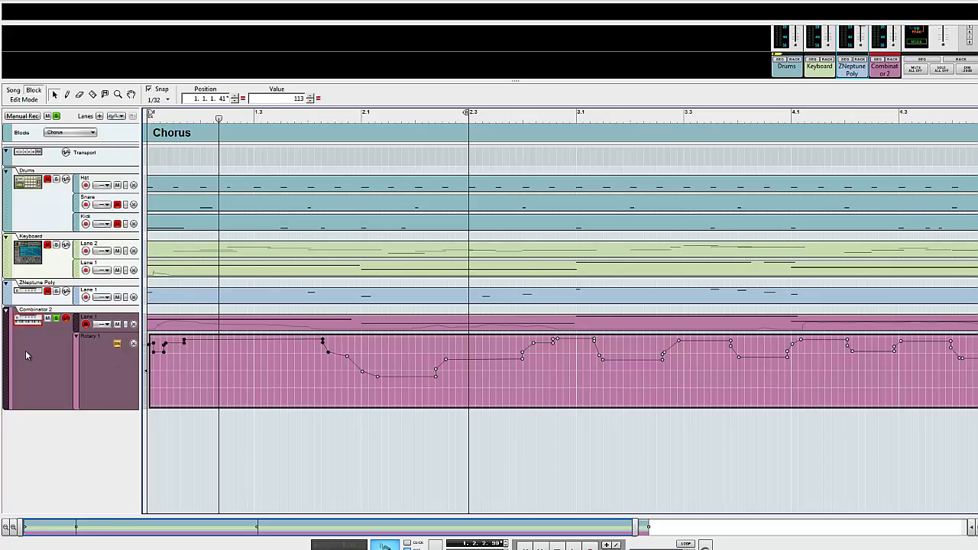
{"action": "key", "text": "Delete"}
{"action": "key", "text": "space"}
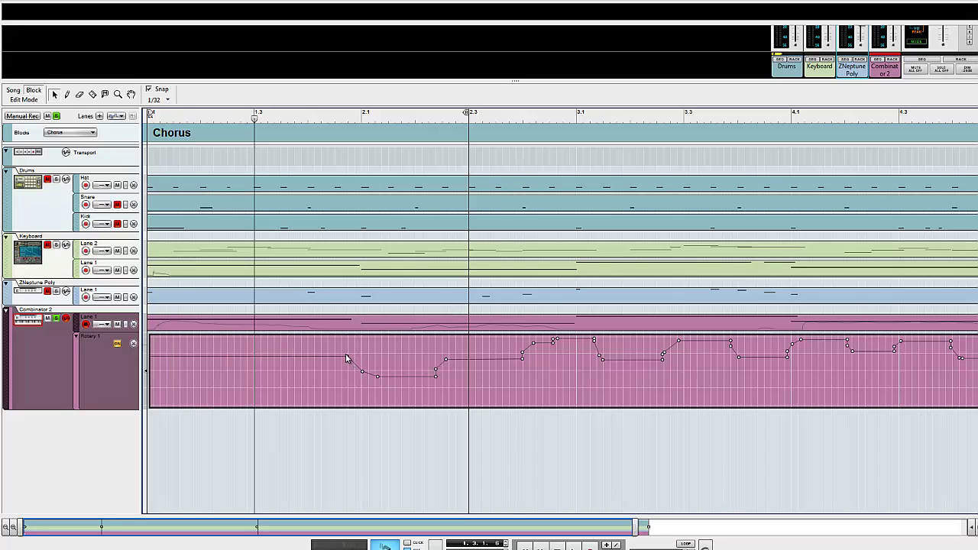
Set the remaining Rotary 1 automation point at the end of bar 1 to 106 and unsolo Combinator 2
{"action": "left_click_drag", "start_coordinate": [346, 358], "coordinate": [346, 350]}
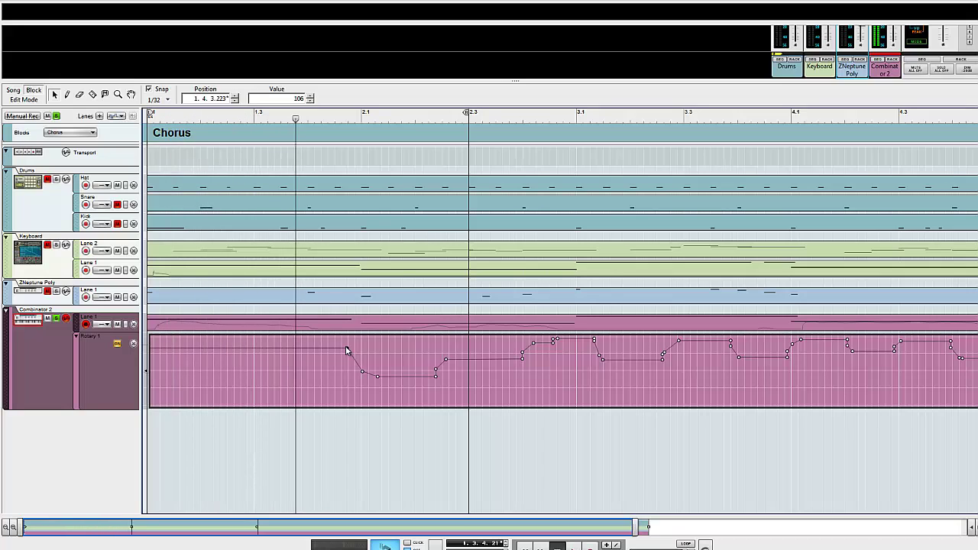
{"action": "key", "text": "space"}
{"action": "left_click", "coordinate": [60, 319]}
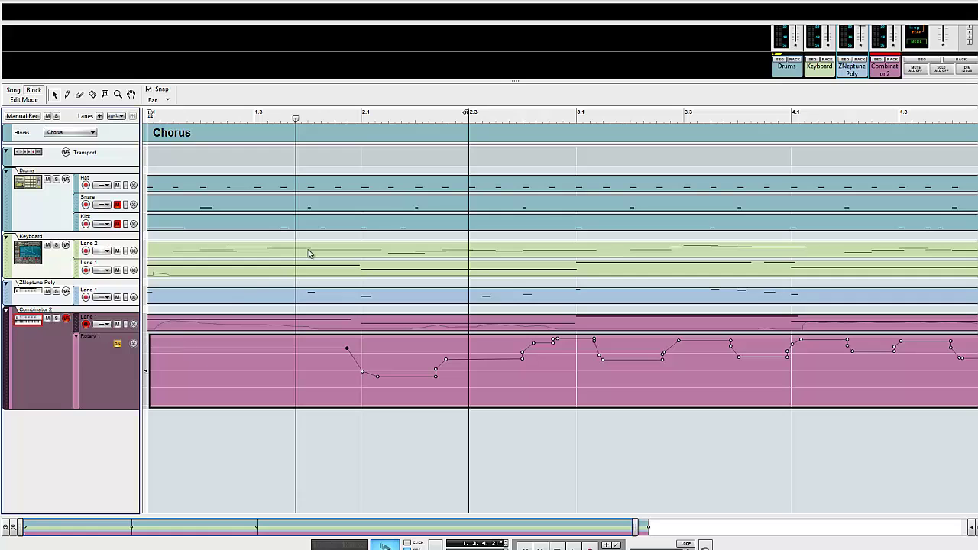
Play the loop, enlarge the track heights and lower the Rotary 1 point at the end of bar 1 to 96
{"action": "key", "text": "space"}
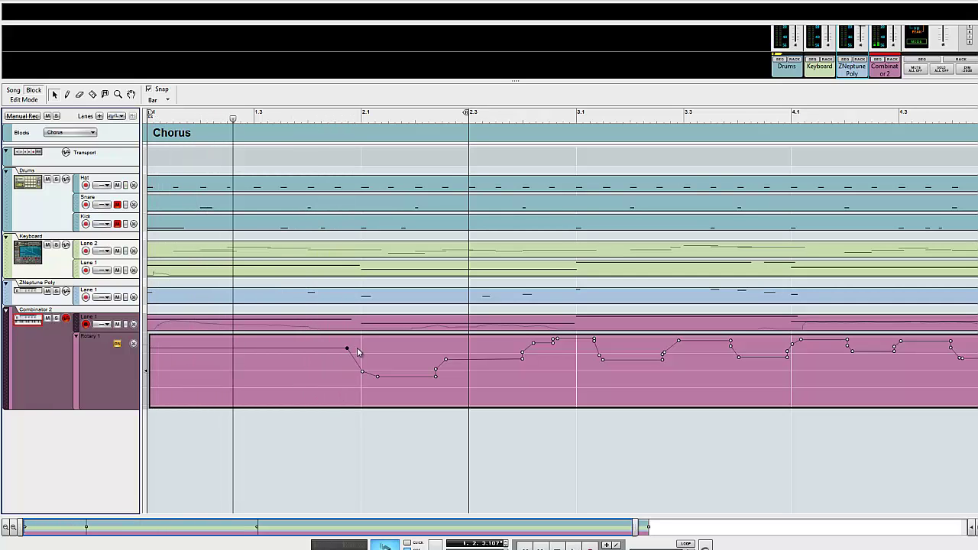
{"action": "left_click_drag", "start_coordinate": [348, 350], "coordinate": [348, 353]}
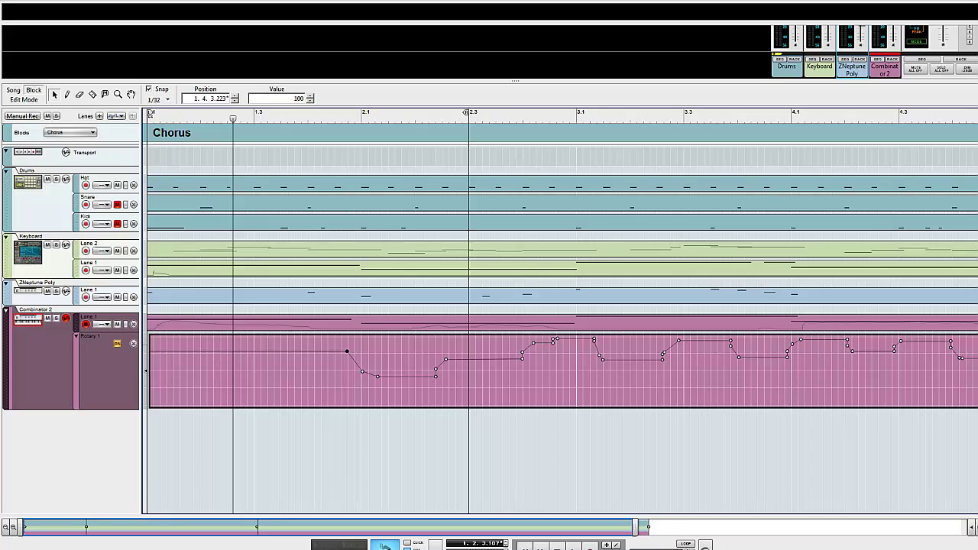
{"action": "scroll", "coordinate": [489, 306], "scroll_direction": "up", "scroll_amount": 3}
{"action": "scroll", "coordinate": [698, 410], "scroll_direction": "down", "scroll_amount": 2}
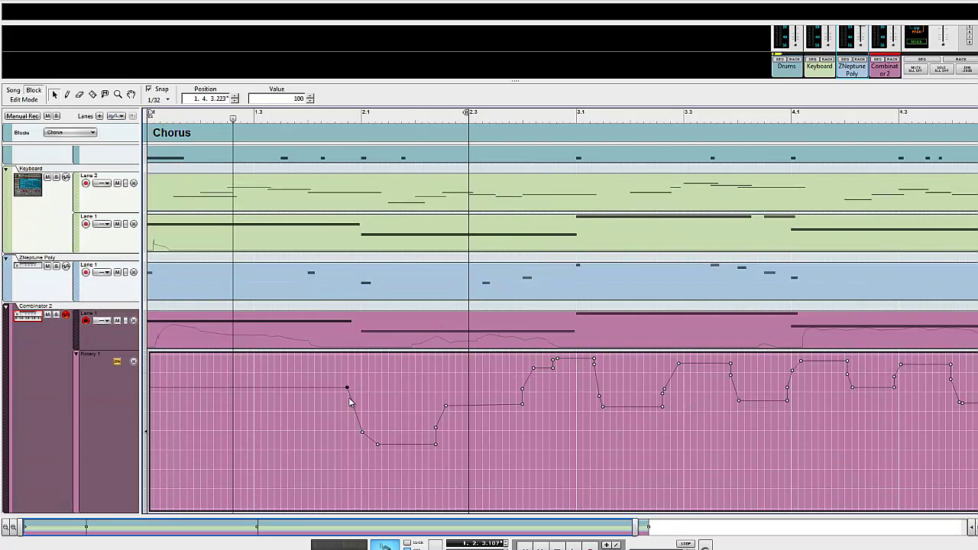
{"action": "left_click_drag", "start_coordinate": [346, 391], "coordinate": [346, 390]}
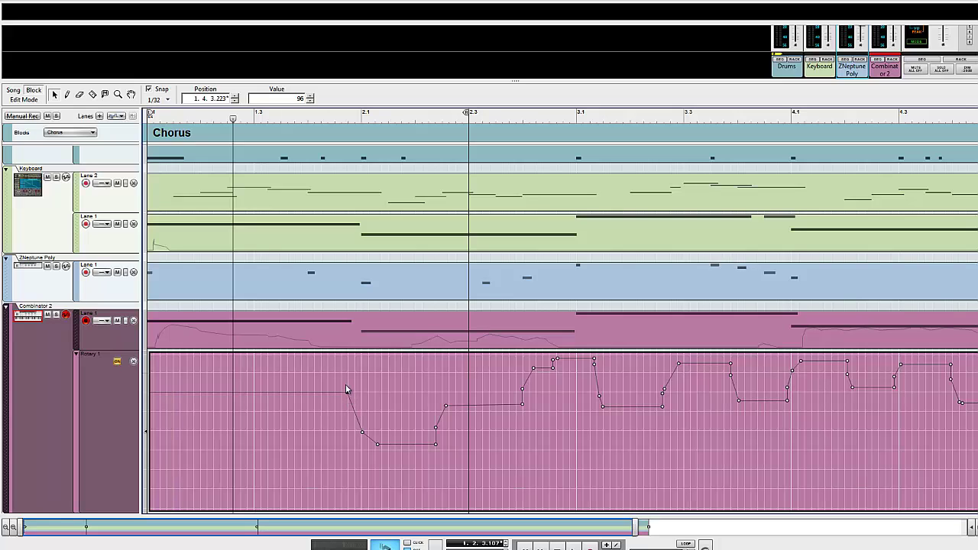
Play the block, then move two Rotary 1 points after 2.3 earlier and higher for a smoother rise, the second to 115
{"action": "key", "text": "Home"}
{"action": "key", "text": "space"}
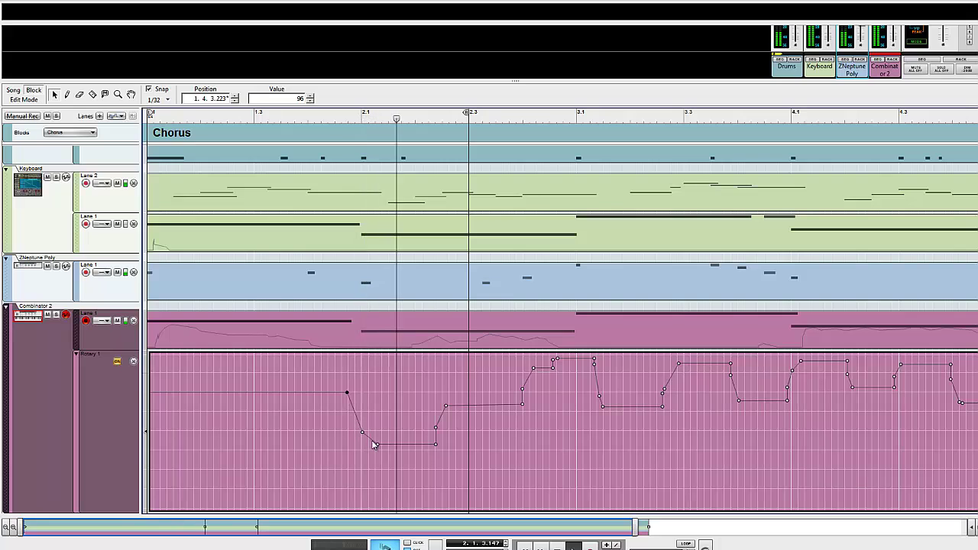
{"action": "key", "text": "space"}
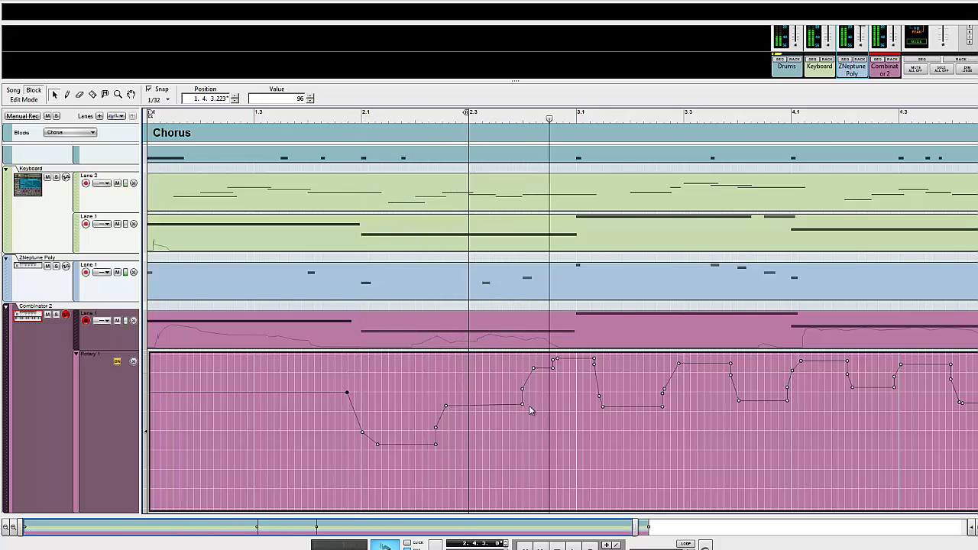
{"action": "left_click_drag", "start_coordinate": [523, 405], "coordinate": [489, 375]}
{"action": "left_click", "coordinate": [522, 392]}
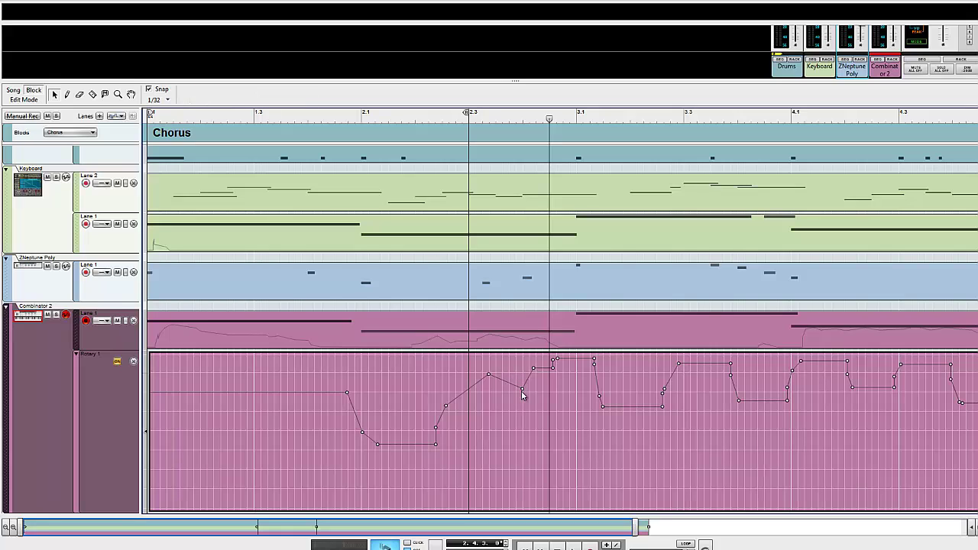
{"action": "left_click", "coordinate": [523, 391]}
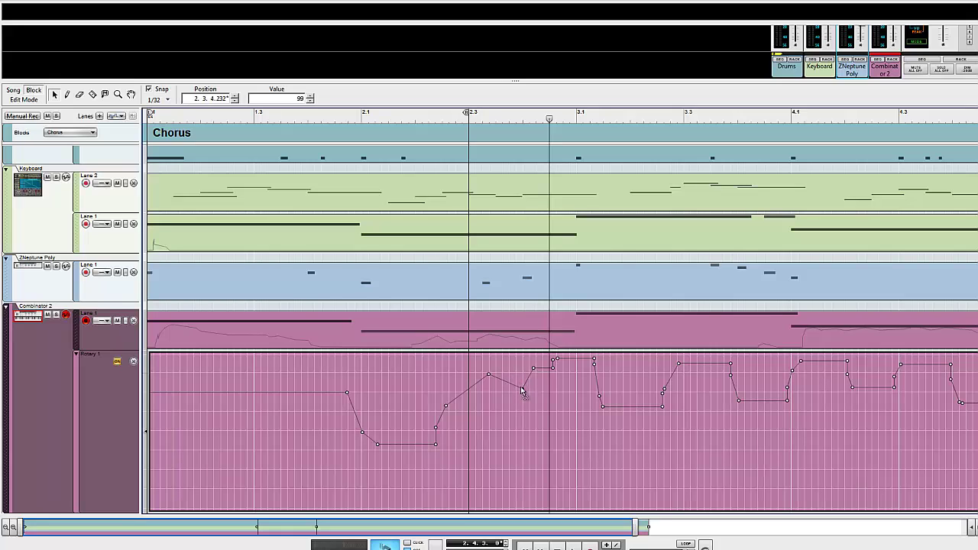
{"action": "left_click_drag", "start_coordinate": [523, 391], "coordinate": [515, 374]}
{"action": "key", "text": "space"}
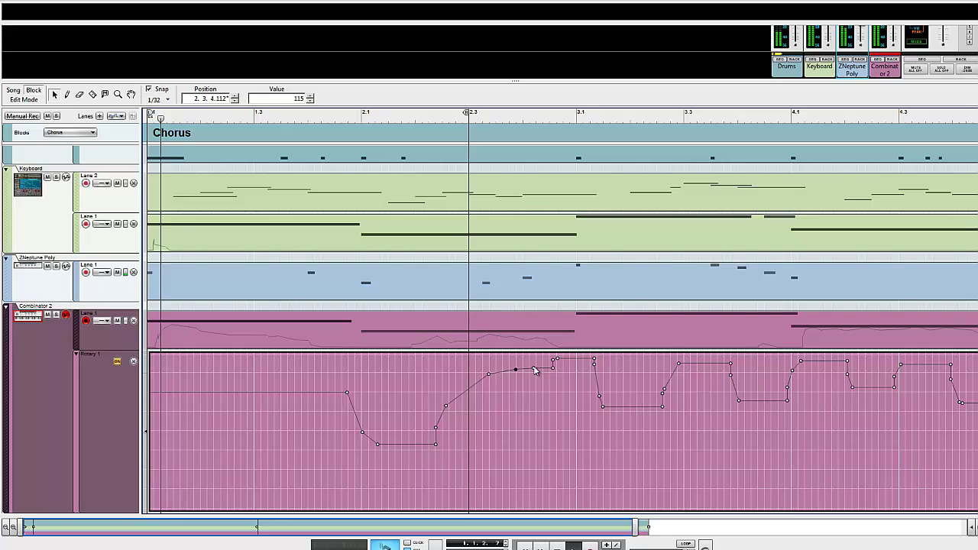
Draw two Rotary 1 automation points just after 1.3, the first at value 96, and raise the second above it
{"action": "right_click", "coordinate": [256, 394]}
{"action": "left_click", "coordinate": [219, 397]}
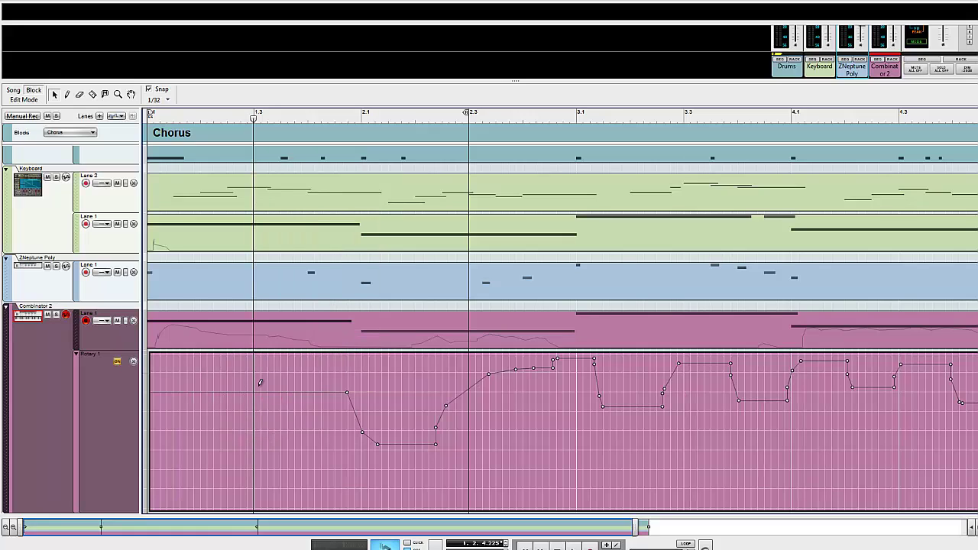
{"action": "left_click", "coordinate": [261, 392]}
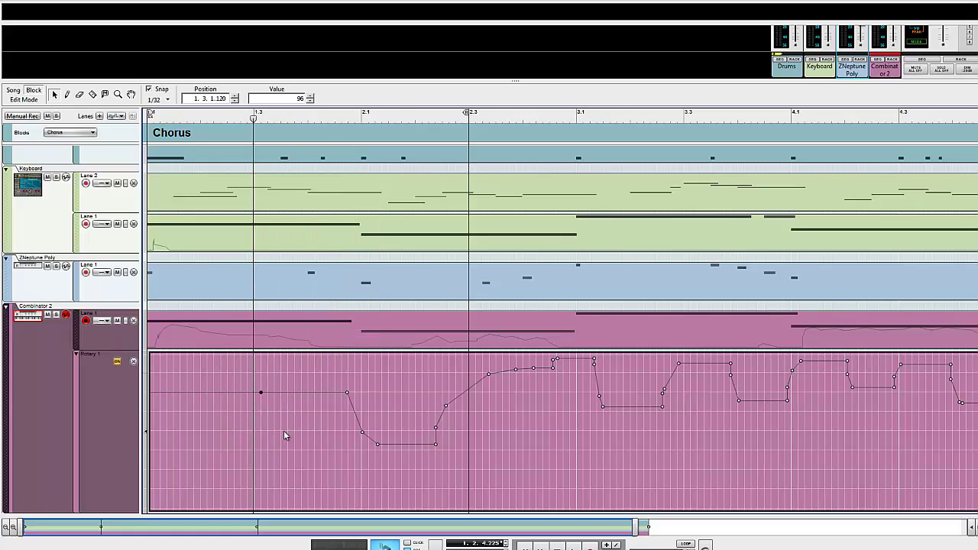
{"action": "left_click", "coordinate": [275, 391]}
{"action": "left_click_drag", "start_coordinate": [275, 392], "coordinate": [276, 376]}
Raise the Rotary 1 automation point at the end of bar 1 to 119 and play the loop
{"action": "left_click", "coordinate": [346, 389]}
{"action": "left_click_drag", "start_coordinate": [348, 395], "coordinate": [348, 378]}
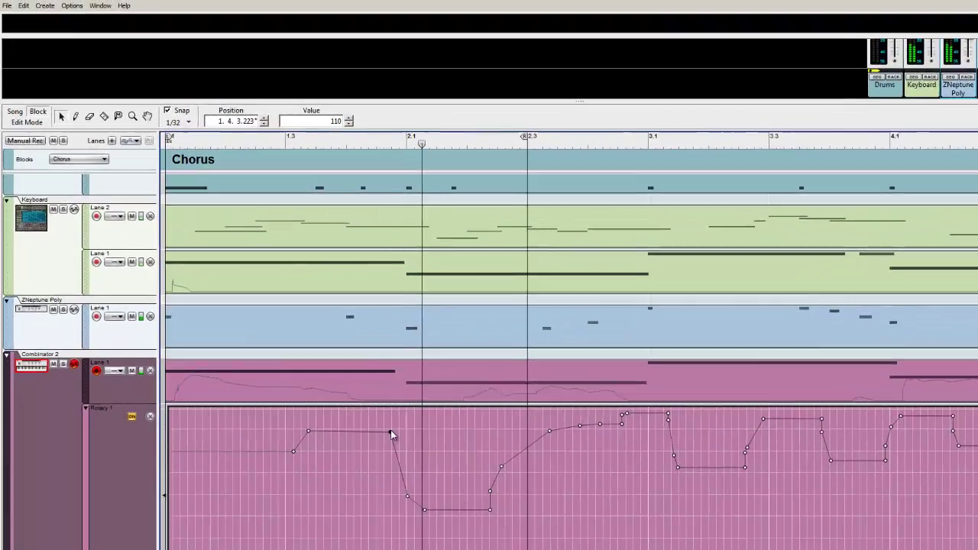
{"action": "mouse_move", "coordinate": [390, 434]}
{"action": "left_mouse_down"}
{"action": "mouse_move", "coordinate": [384, 412]}
{"action": "mouse_move", "coordinate": [390, 419]}
{"action": "left_mouse_up"}
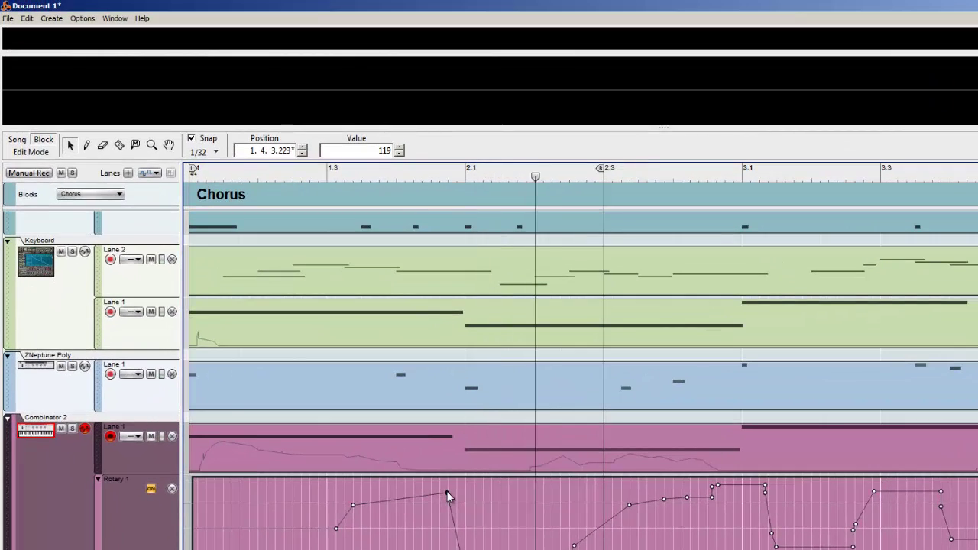
{"action": "key", "text": "space"}
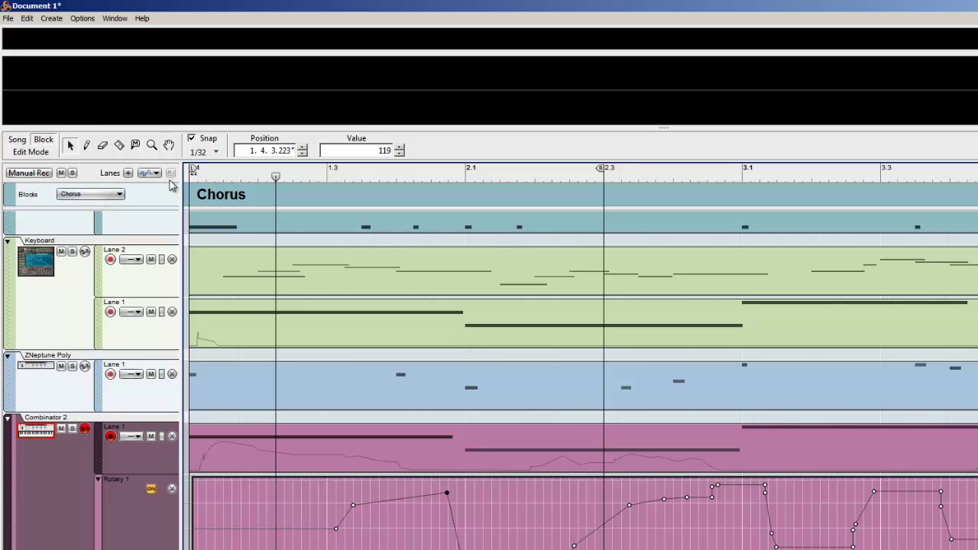
Fold the Combinator 2 automation lane, reduce the track heights and fit the whole Chorus block in the sequencer view
{"action": "left_click", "coordinate": [98, 478]}
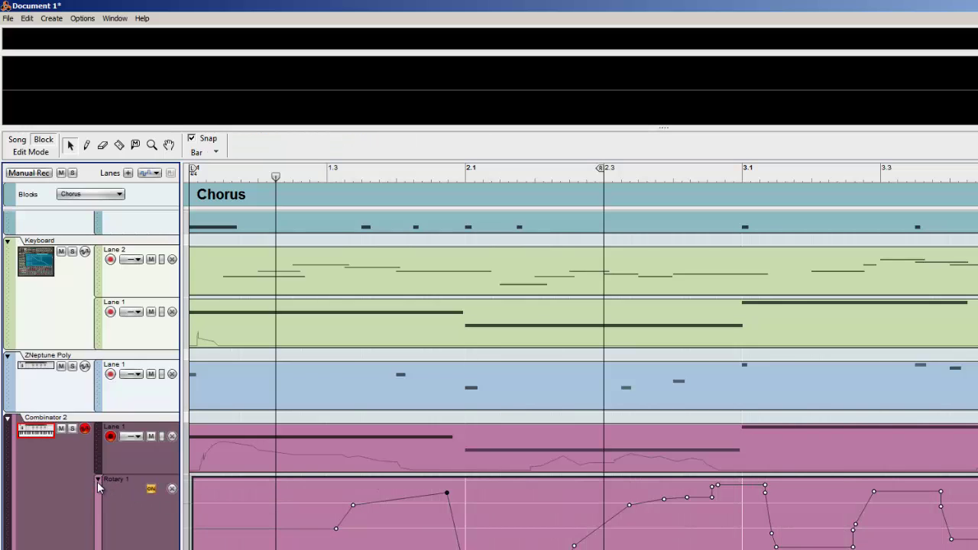
{"action": "left_click", "coordinate": [98, 479]}
{"action": "scroll", "coordinate": [188, 379], "scroll_direction": "down", "scroll_amount": 5}
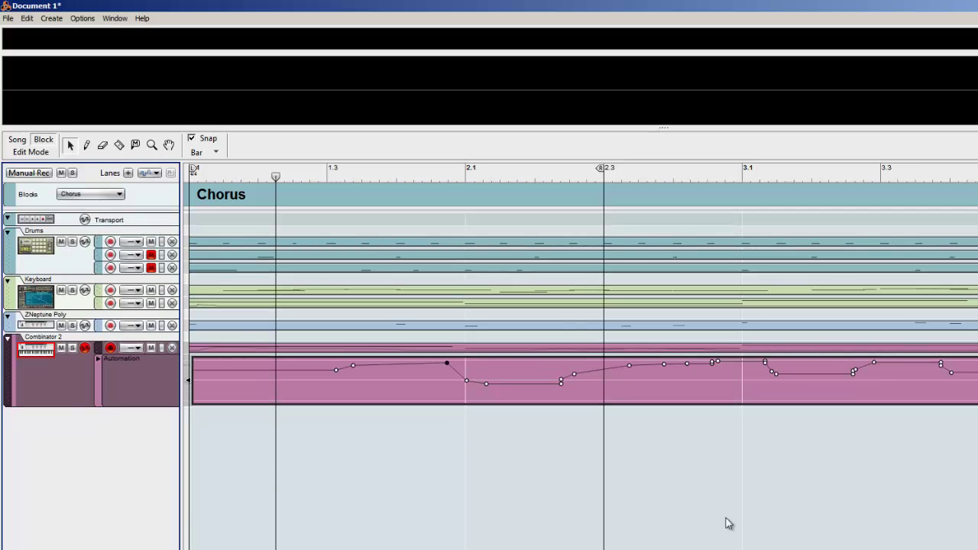
{"action": "left_click", "coordinate": [132, 348]}
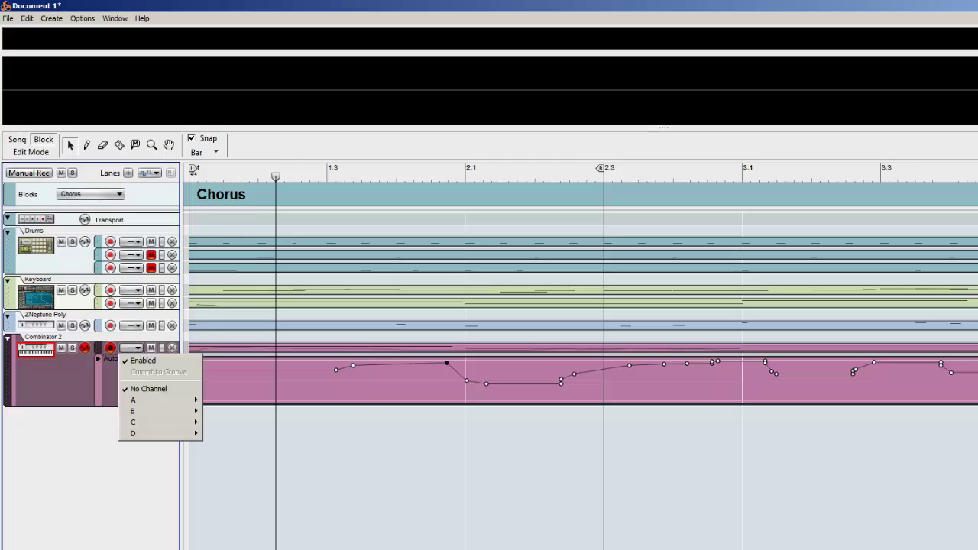
{"action": "left_click", "coordinate": [813, 508]}
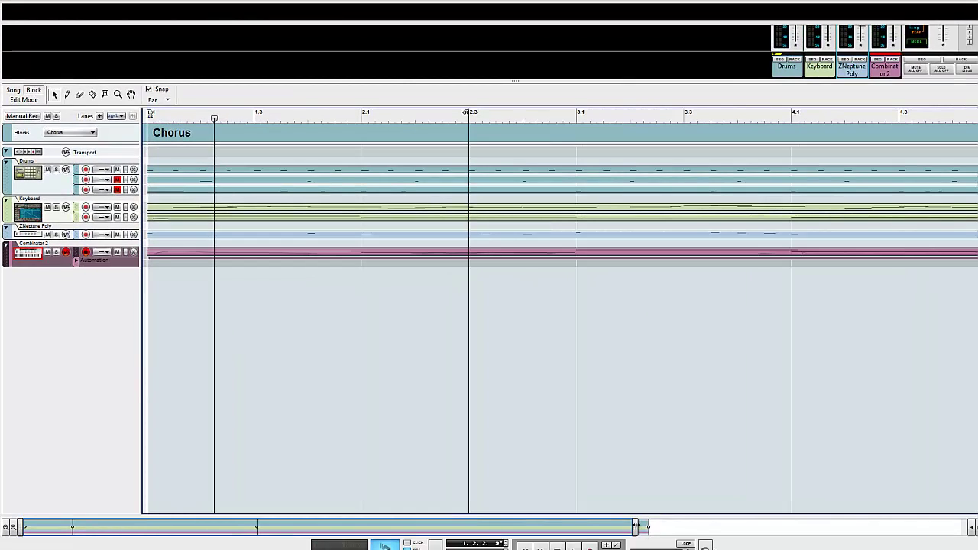
{"action": "left_click_drag", "start_coordinate": [635, 526], "coordinate": [597, 526]}
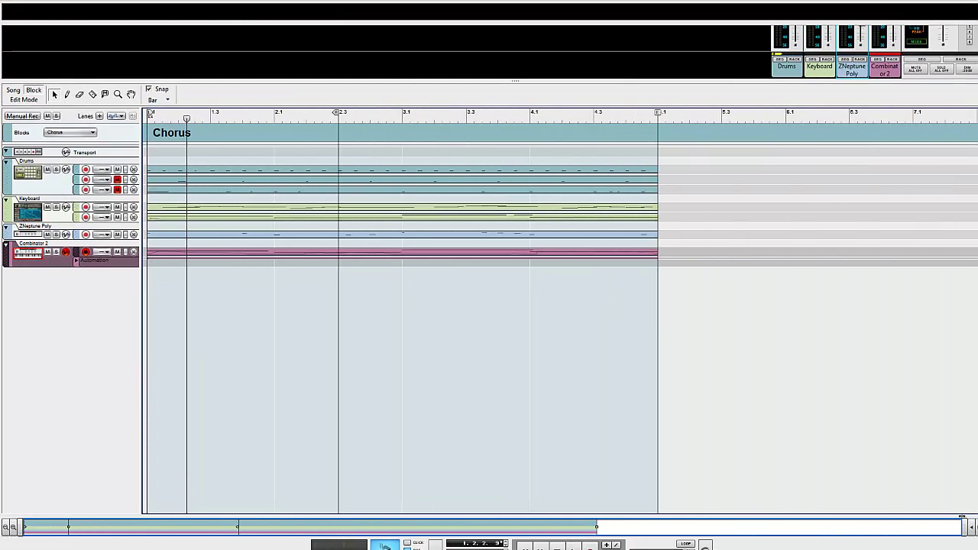
Select all the clips in the Chorus block and play it
{"action": "left_click_drag", "start_coordinate": [571, 339], "coordinate": [392, 177]}
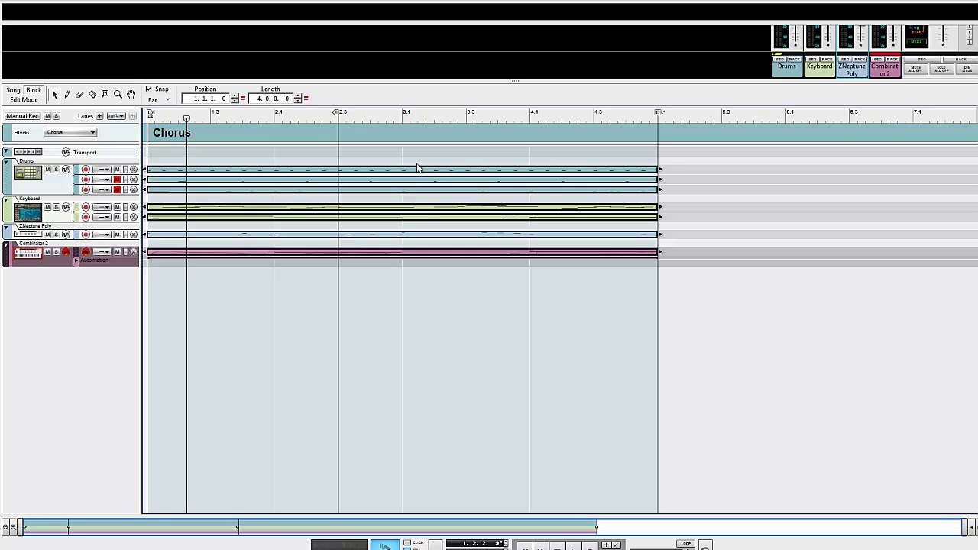
{"action": "key", "text": "space"}
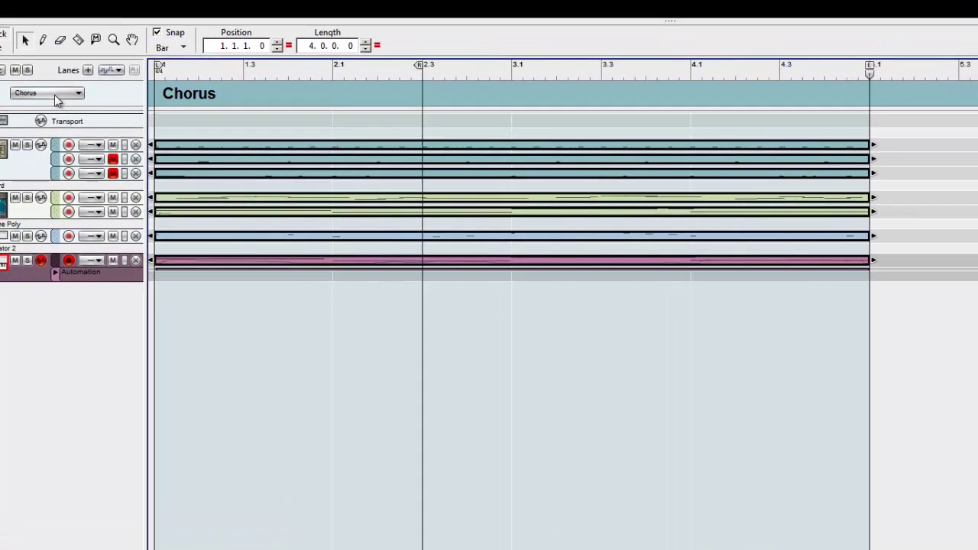
Switch to the Verse block, set its end marker to bar 5.1 and return the playhead to the start
{"action": "left_click", "coordinate": [76, 134]}
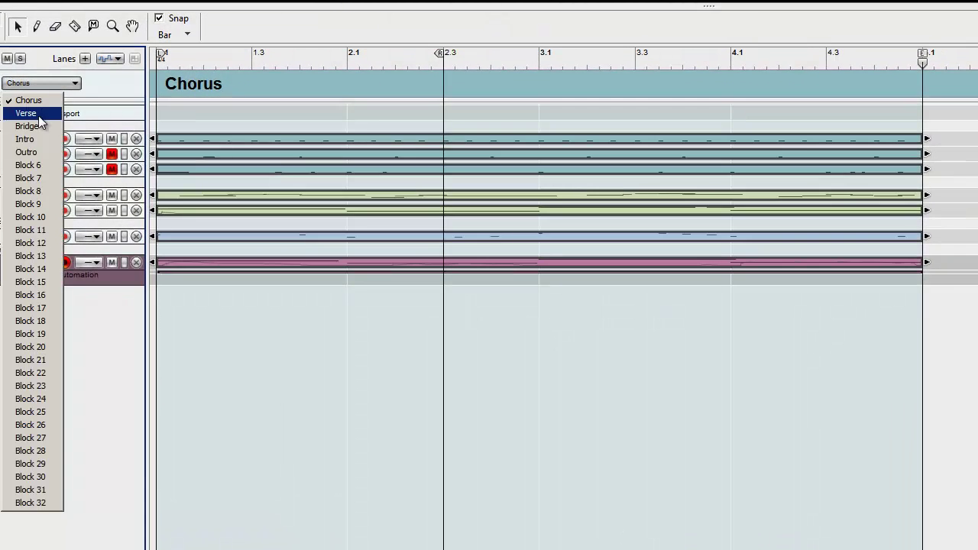
{"action": "left_click", "coordinate": [31, 113]}
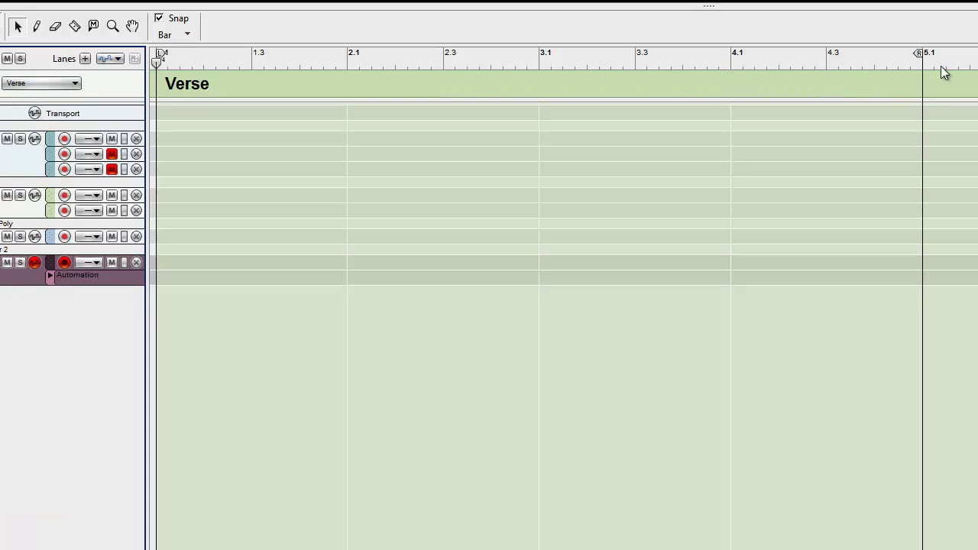
{"action": "left_click", "coordinate": [925, 53]}
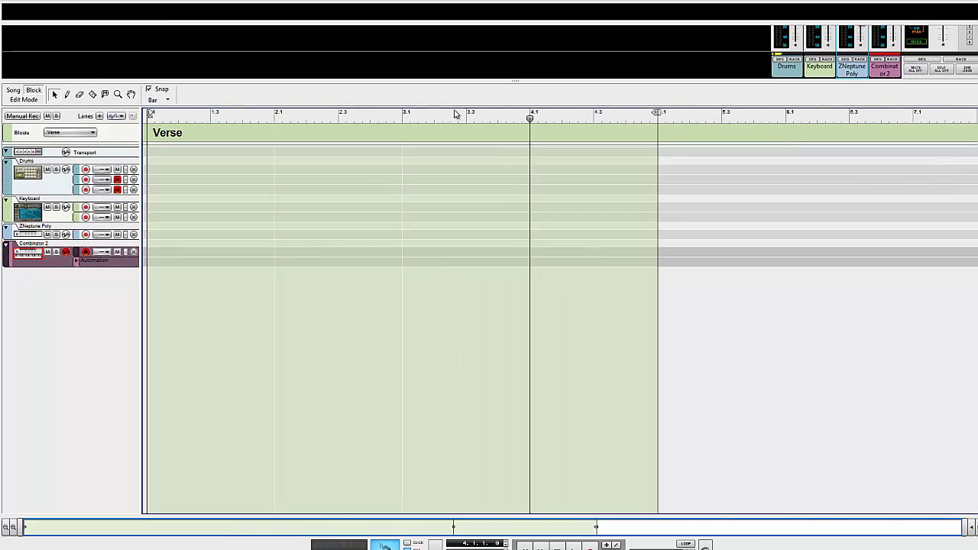
{"action": "left_click_drag", "start_coordinate": [455, 113], "coordinate": [150, 113]}
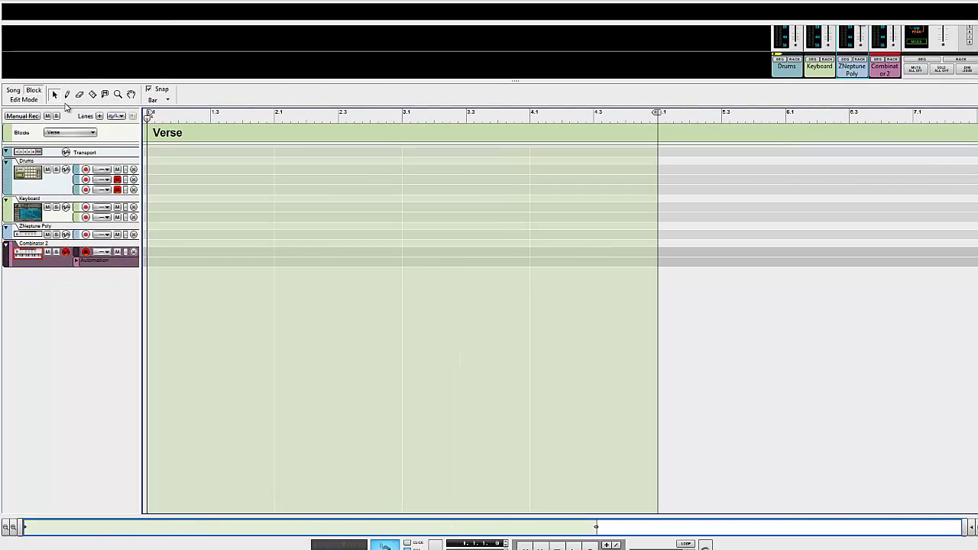
Try pasting the Chorus clips into the Verse block three times in a row, and undo the pastes
{"action": "key", "text": "ctrl+v"}
{"action": "key", "text": "ctrl+v"}
{"action": "key", "text": "ctrl+v"}
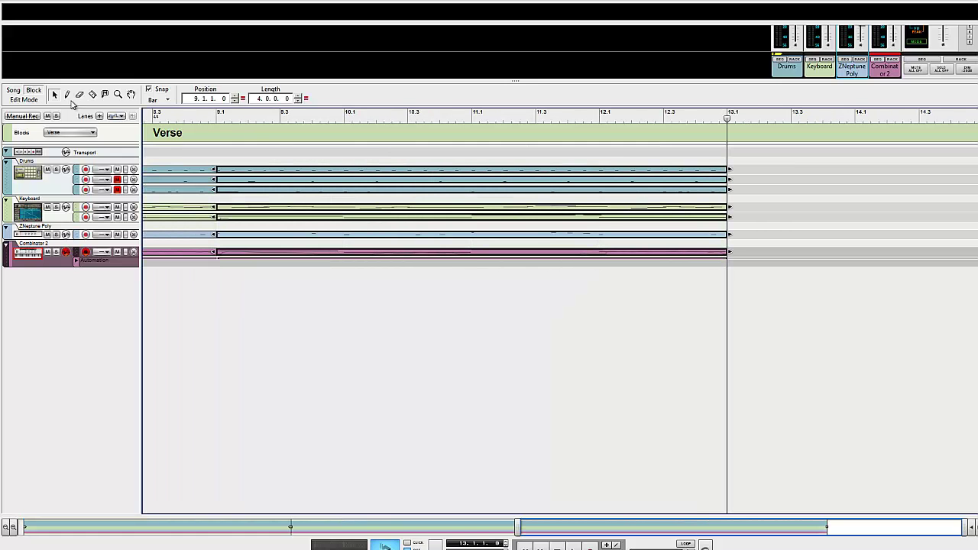
{"action": "key", "text": "ctrl+z"}
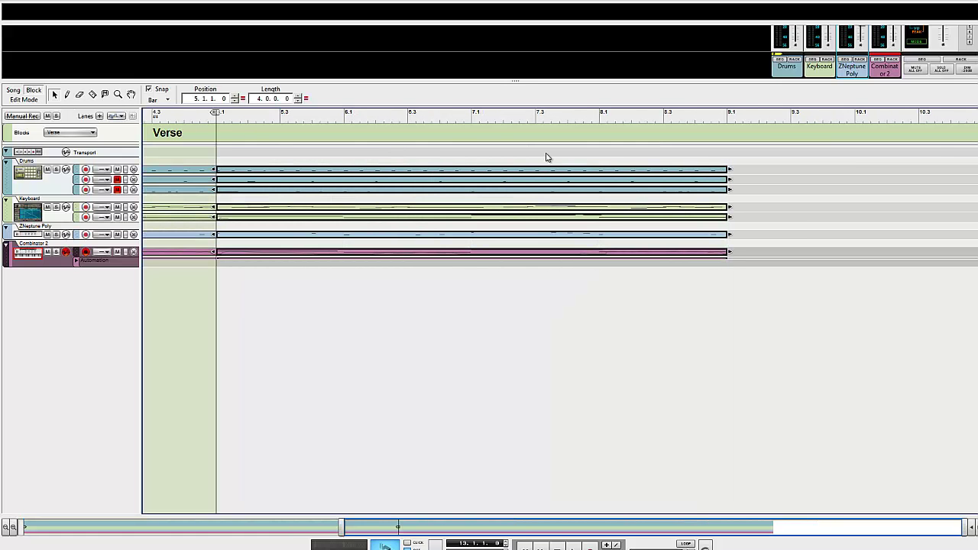
{"action": "key", "text": "ctrl+z"}
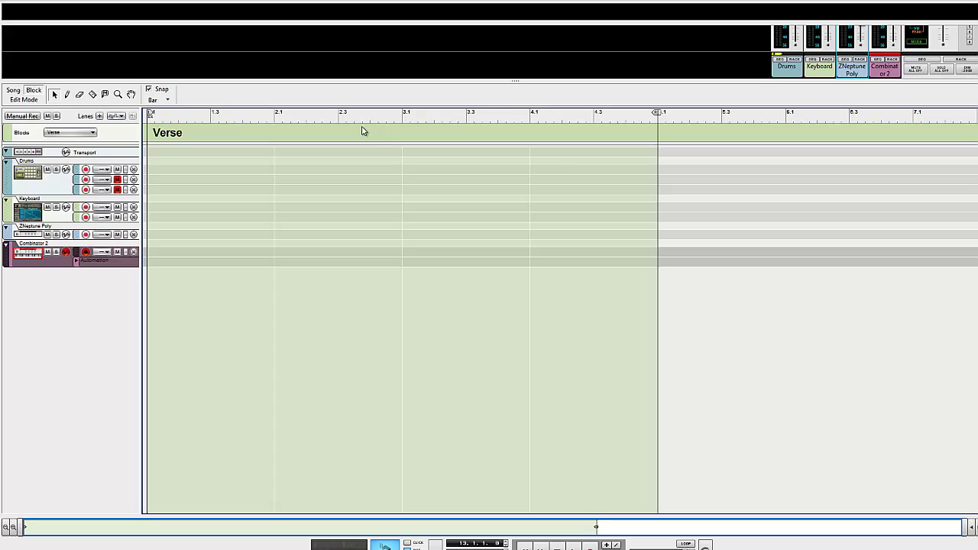
Return to the Chorus block, select all of its clips across the tracks and copy them
{"action": "left_click", "coordinate": [60, 133]}
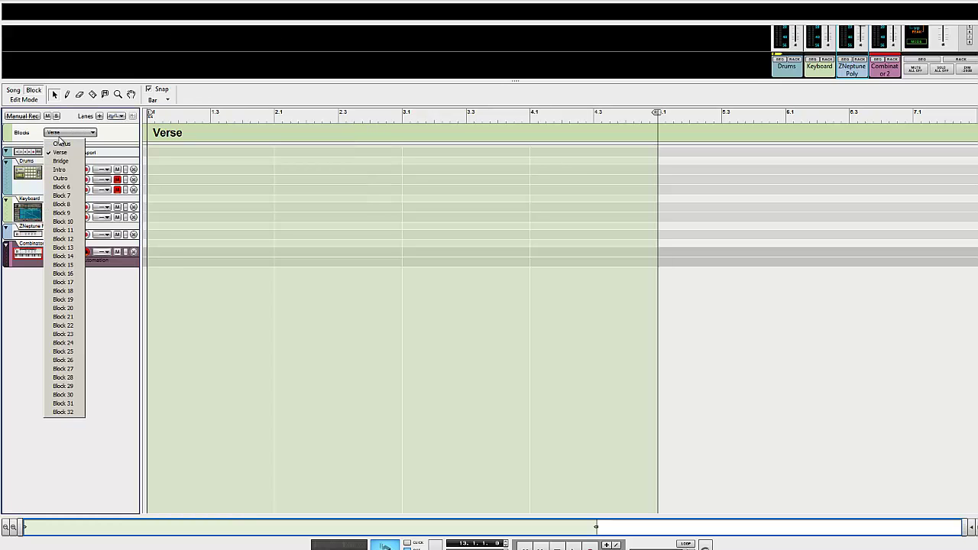
{"action": "left_click", "coordinate": [61, 145]}
{"action": "left_click_drag", "start_coordinate": [375, 262], "coordinate": [146, 145]}
{"action": "left_click", "coordinate": [652, 342]}
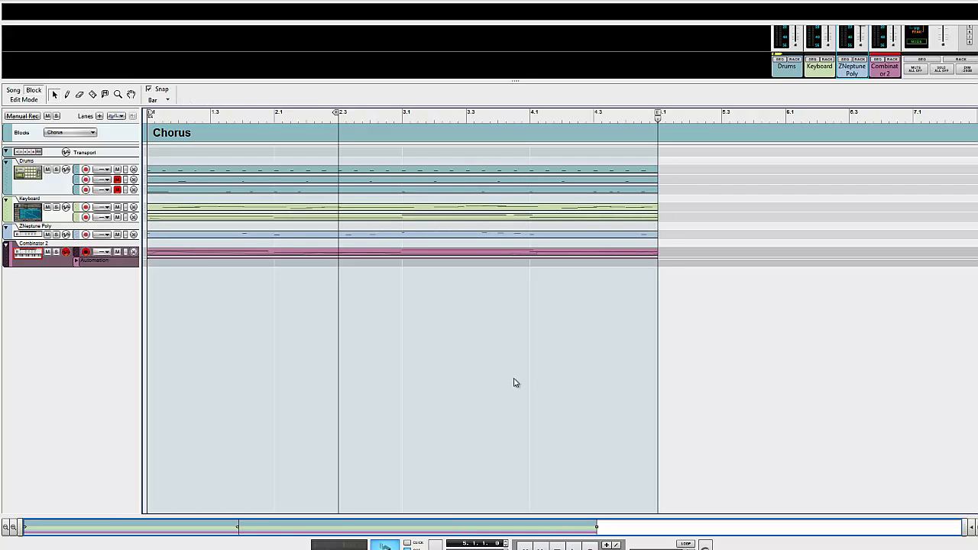
{"action": "left_click_drag", "start_coordinate": [518, 267], "coordinate": [277, 70]}
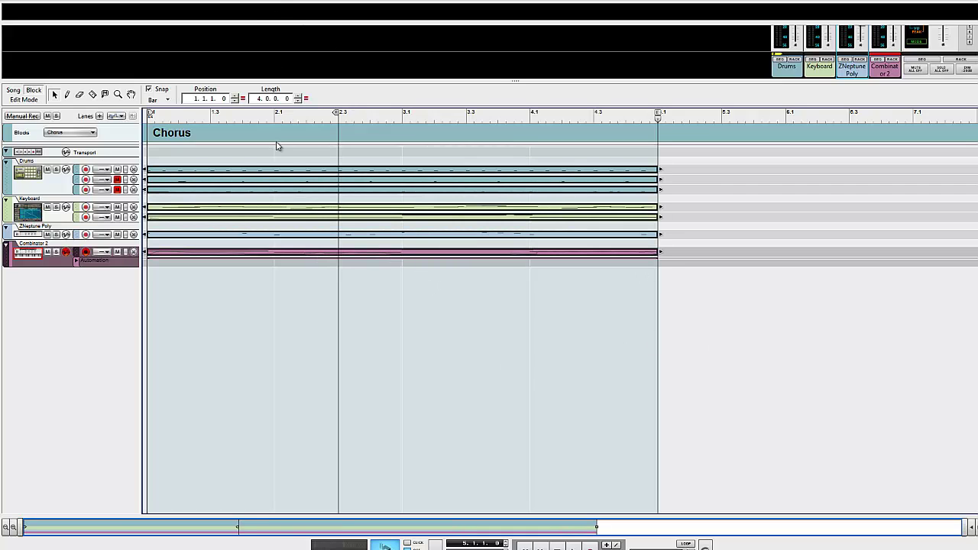
{"action": "left_click", "coordinate": [25, 2]}
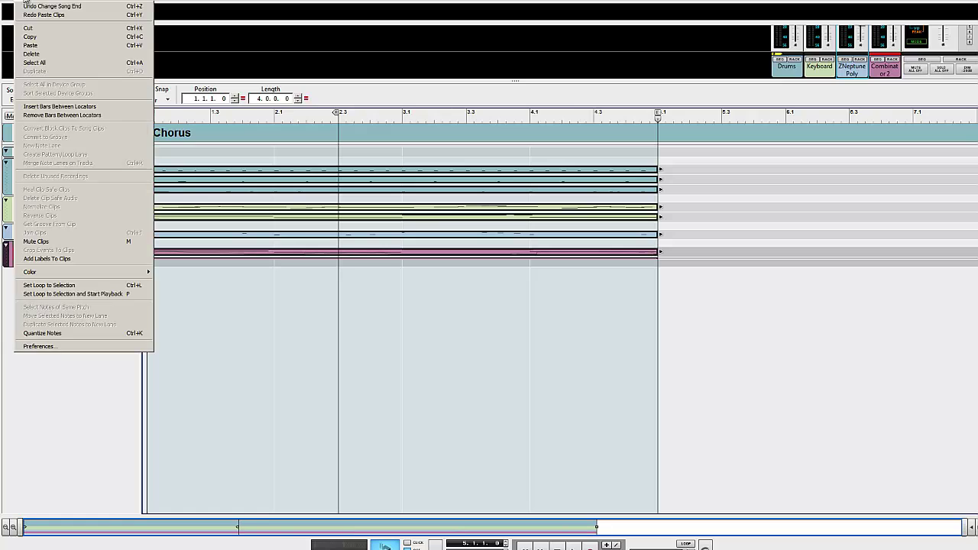
{"action": "left_click", "coordinate": [31, 36]}
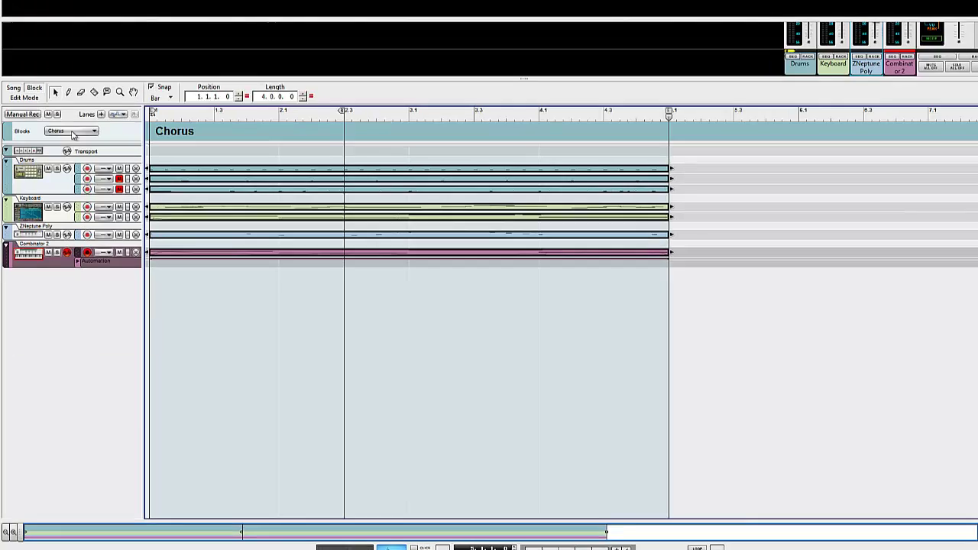
Switch to the Verse block, paste the copied Chorus clips at bar 1 and play them
{"action": "left_click", "coordinate": [79, 133]}
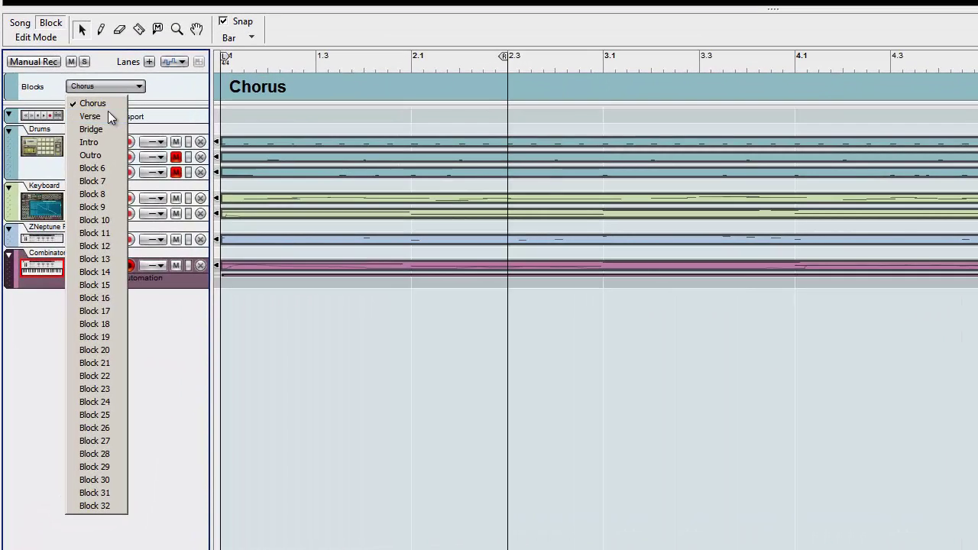
{"action": "left_click", "coordinate": [109, 115]}
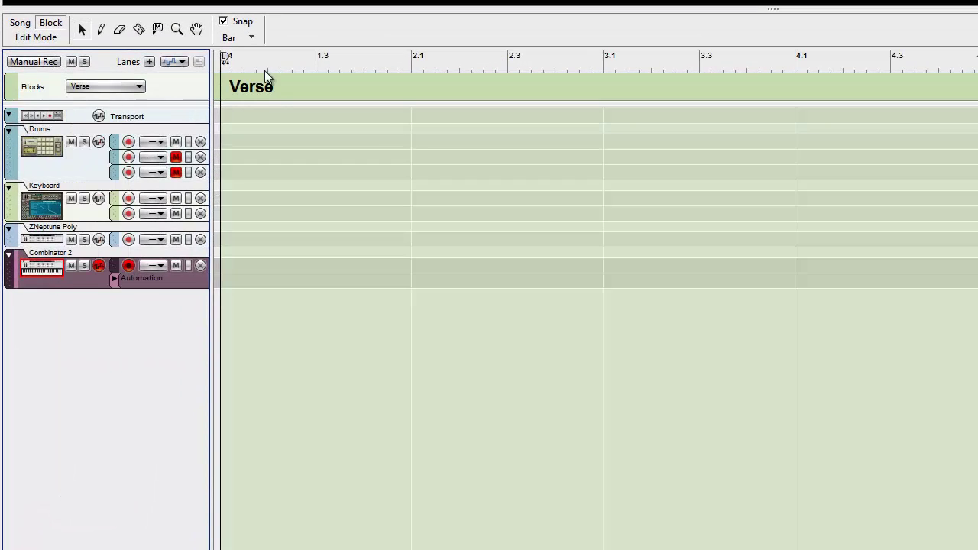
{"action": "key", "text": "ctrl+v"}
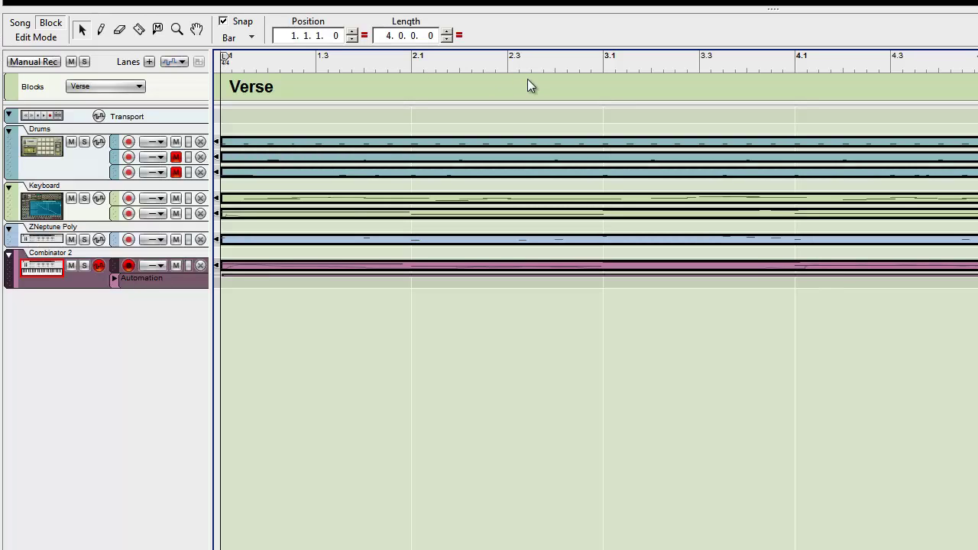
{"action": "key", "text": "space"}
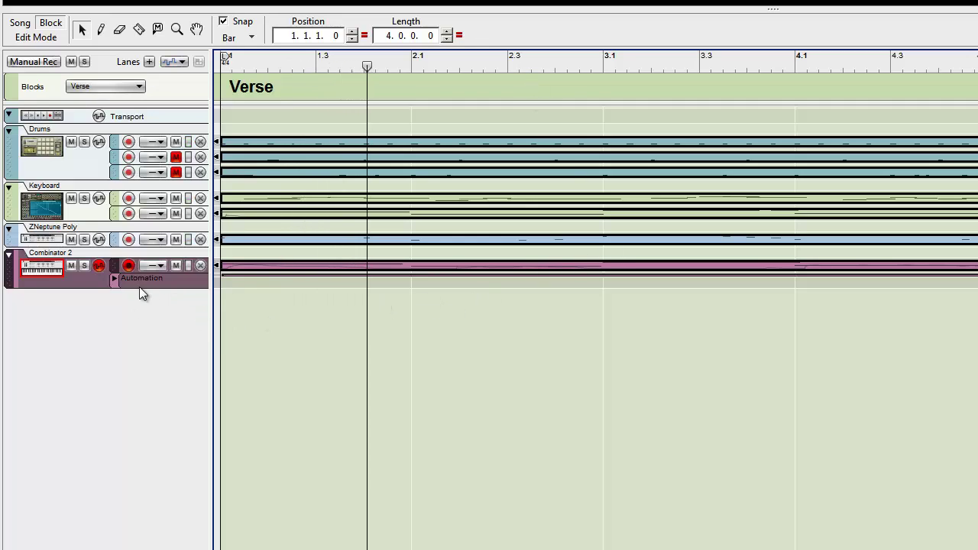
Delete the Combinator 2 clips from the Verse block and play the block from its start
{"action": "left_click", "coordinate": [245, 266]}
{"action": "left_click_drag", "start_coordinate": [280, 277], "coordinate": [248, 259]}
{"action": "key", "text": "Delete"}
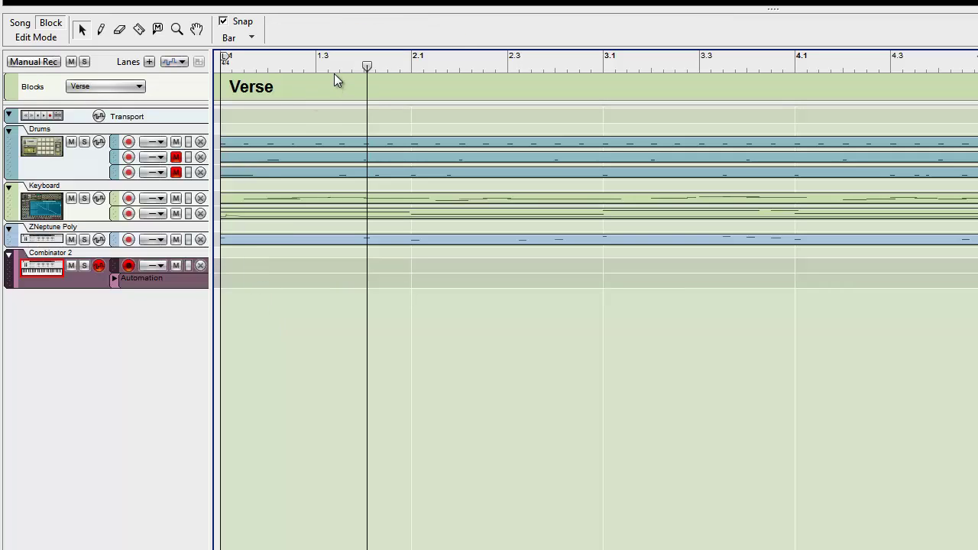
{"action": "key", "text": "KP_0"}
{"action": "key", "text": "space"}
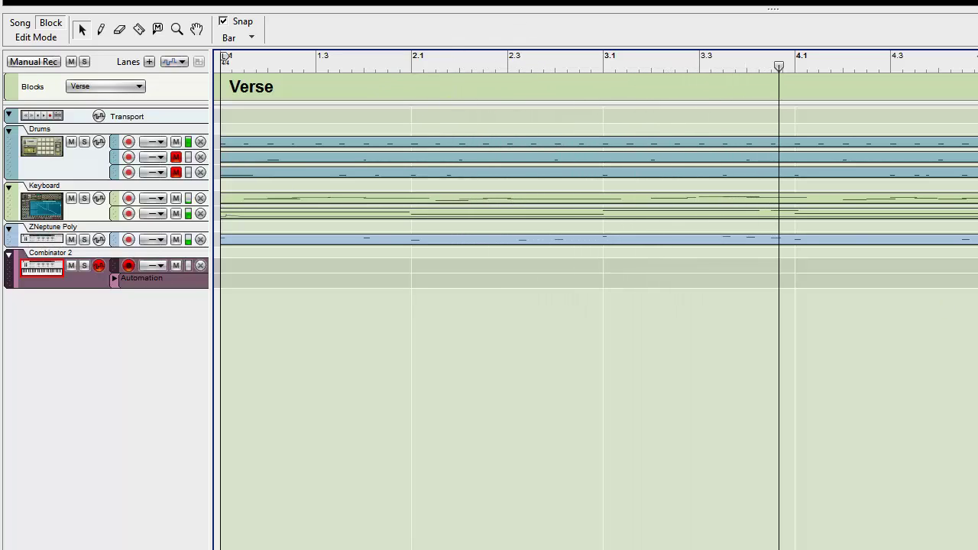
Delete the Keyboard Lane 2 clip from the Verse block and play the block from its start
{"action": "key", "text": "shift+h"}
{"action": "key", "text": "shift+h"}
{"action": "key", "text": "shift+h"}
{"action": "key", "text": "shift+h"}
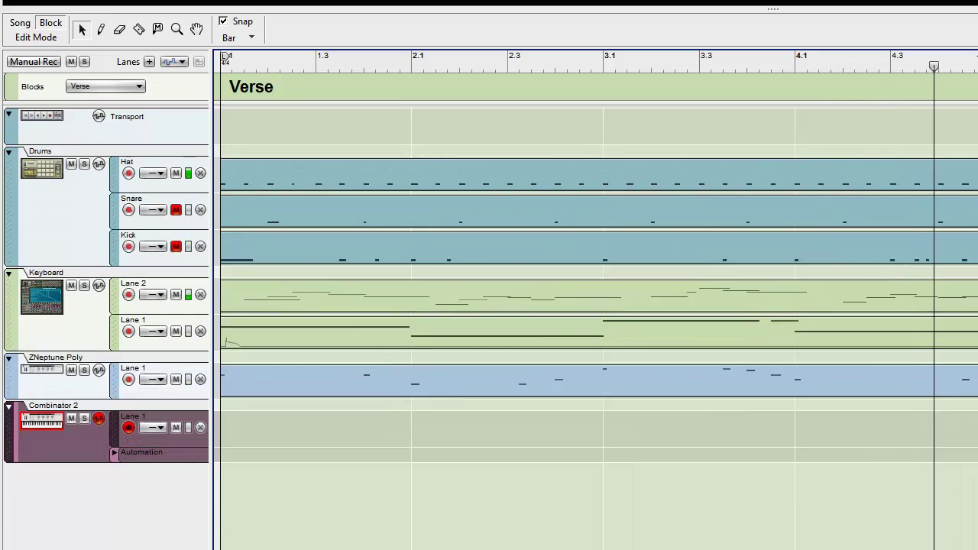
{"action": "key", "text": "shift+h"}
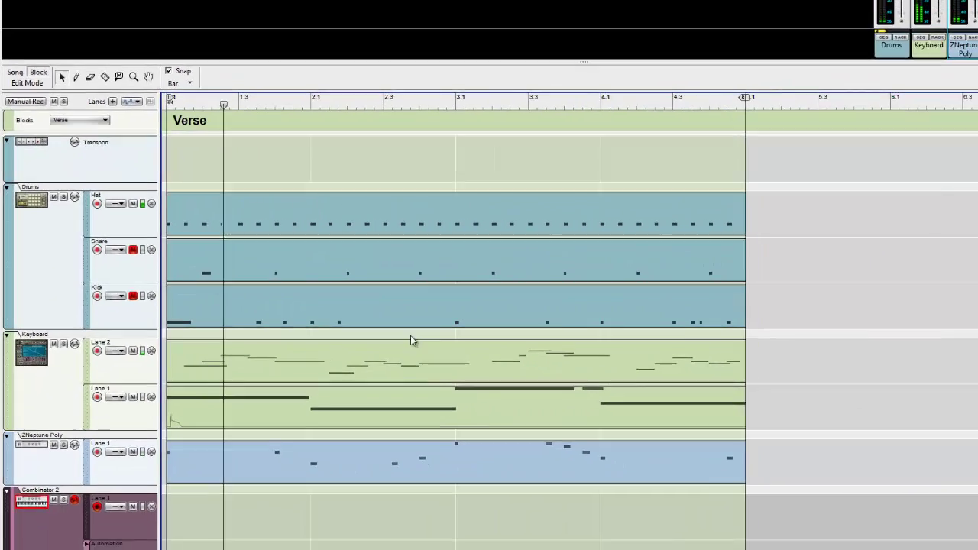
{"action": "left_click", "coordinate": [354, 363]}
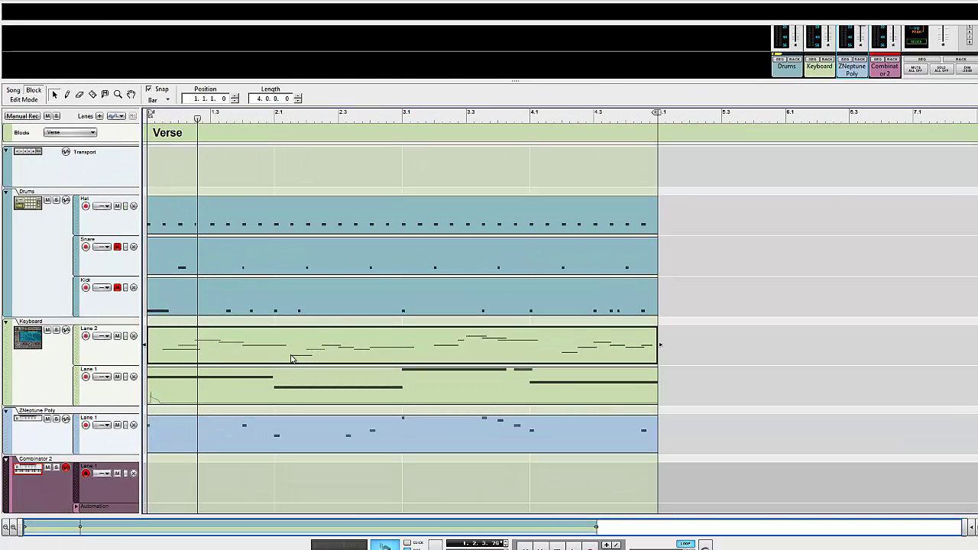
{"action": "key", "text": "Delete"}
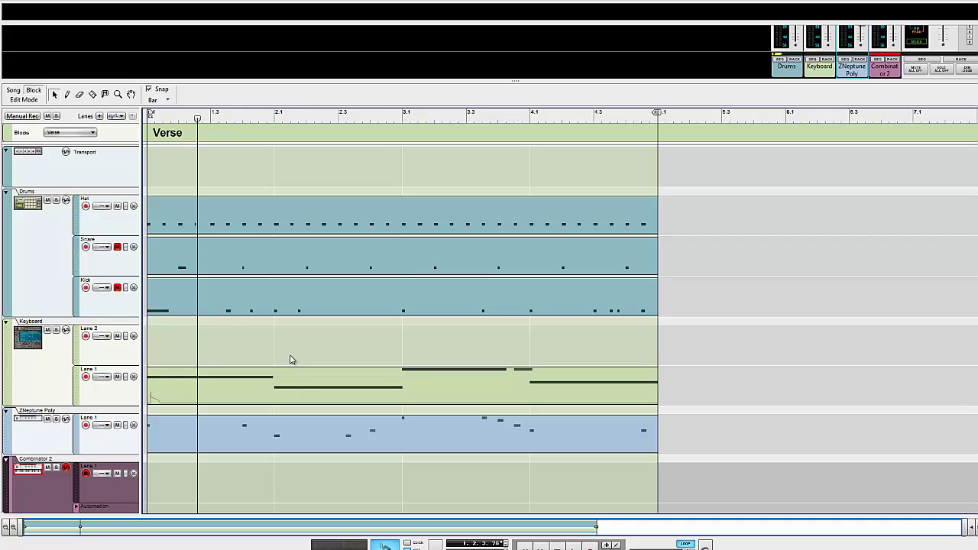
{"action": "left_click_drag", "start_coordinate": [199, 120], "coordinate": [150, 120]}
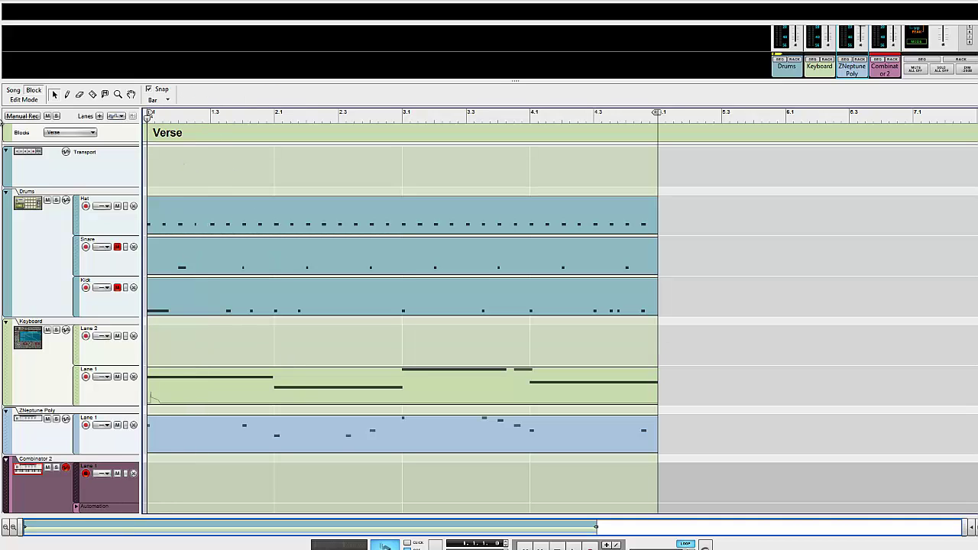
{"action": "key", "text": "space"}
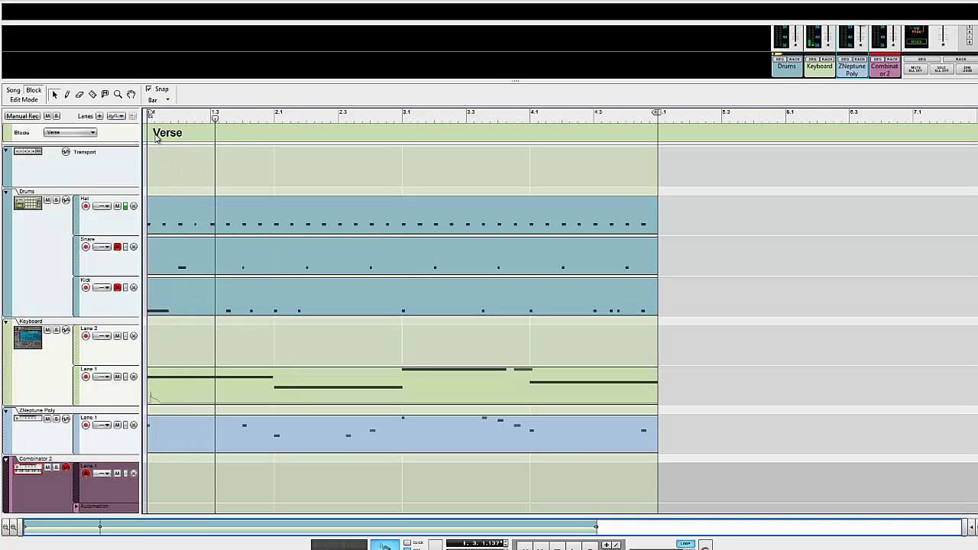
In the Chorus block's Hat clip, duplicate all Drum 3 notes a sixteenth later, starting at 1.1.2.0, and play the result
{"action": "left_click", "coordinate": [88, 133]}
{"action": "left_click", "coordinate": [62, 144]}
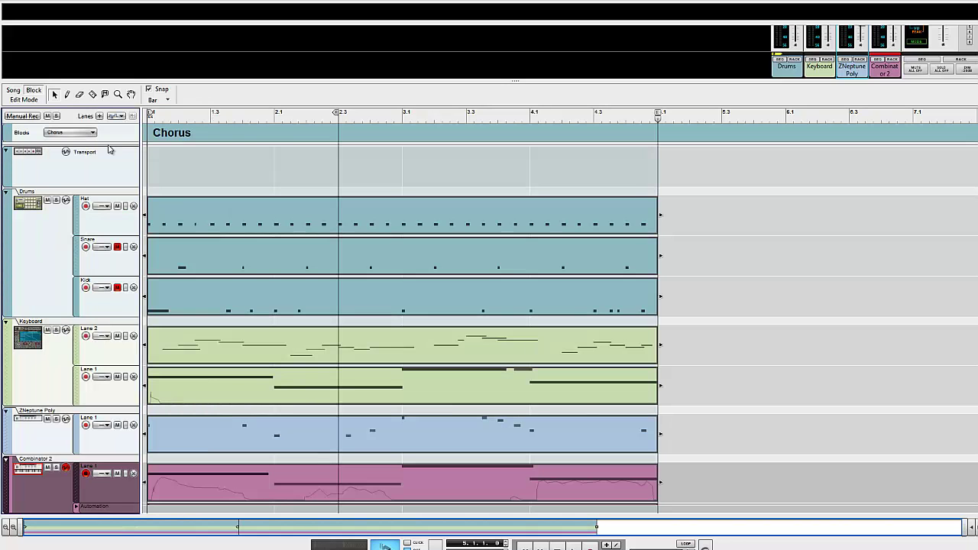
{"action": "double_click", "coordinate": [413, 218]}
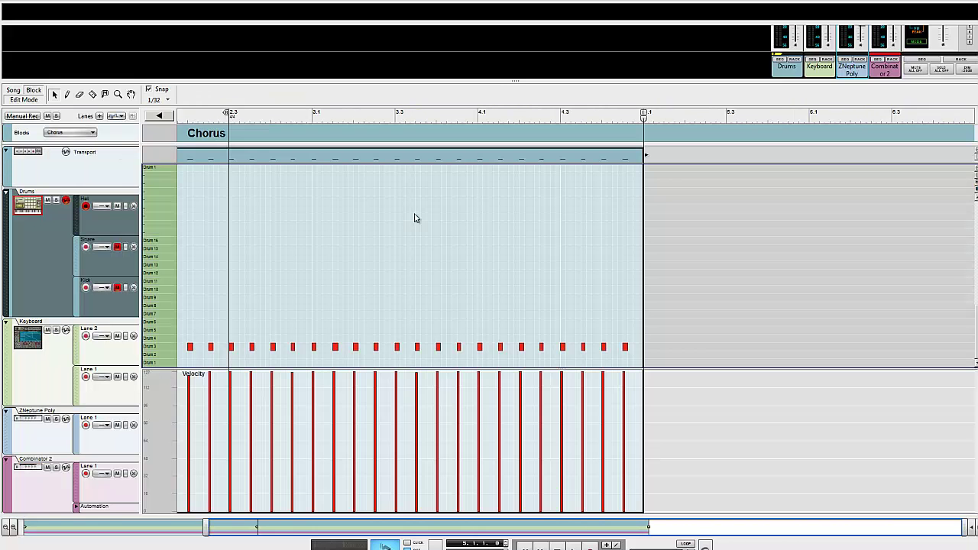
{"action": "left_click_drag", "start_coordinate": [687, 339], "coordinate": [126, 386]}
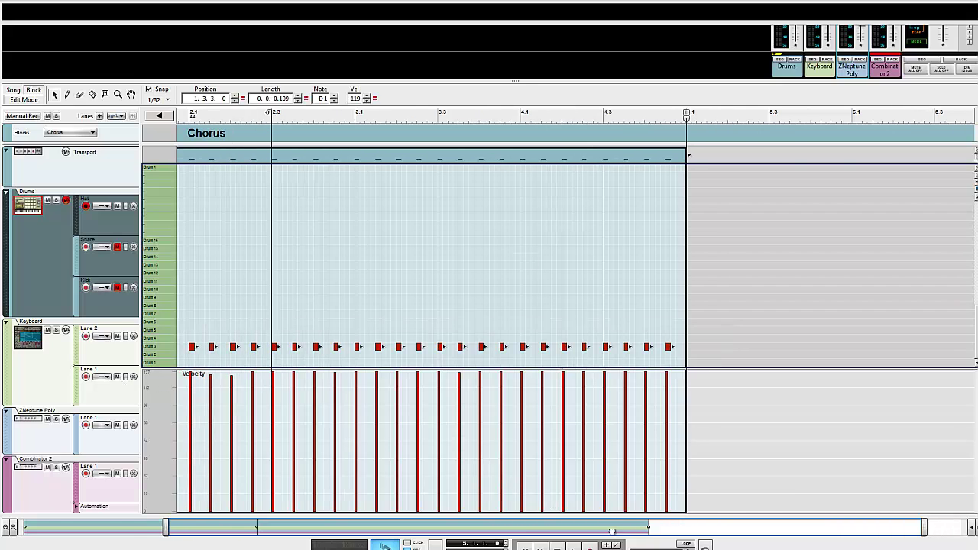
{"action": "left_click_drag", "start_coordinate": [612, 532], "coordinate": [320, 545]}
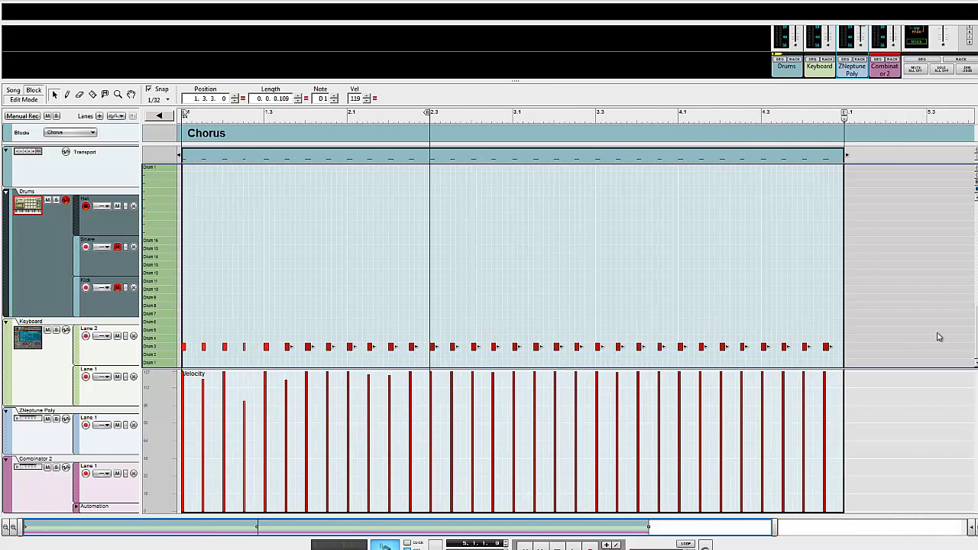
{"action": "left_click_drag", "start_coordinate": [939, 336], "coordinate": [4, 357]}
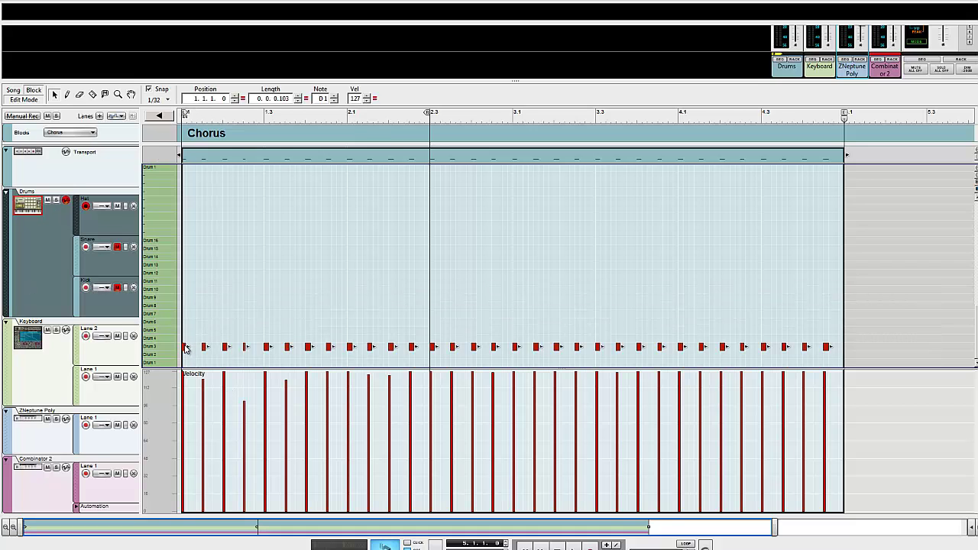
{"action": "left_click_drag", "start_coordinate": [186, 350], "coordinate": [197, 349]}
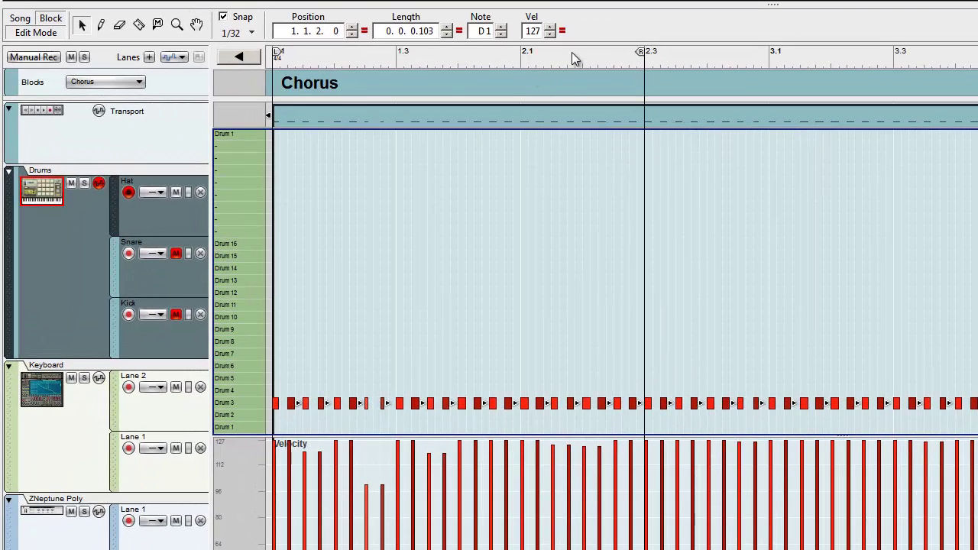
{"action": "left_click_drag", "start_coordinate": [572, 52], "coordinate": [338, 95]}
{"action": "key", "text": "space"}
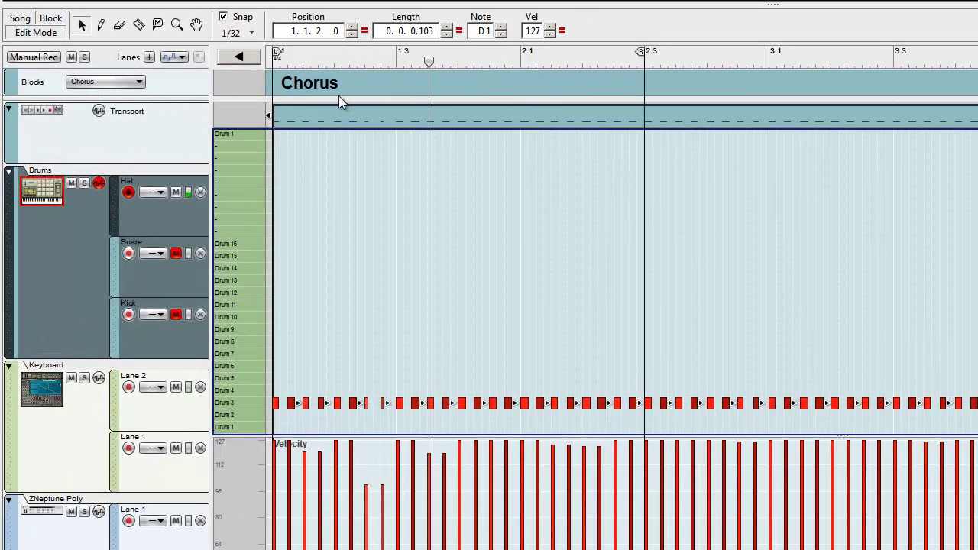
Switch to the Verse block and leave the Hat clip's note editor for the arrangement view
{"action": "left_click", "coordinate": [115, 83]}
{"action": "left_click", "coordinate": [109, 116]}
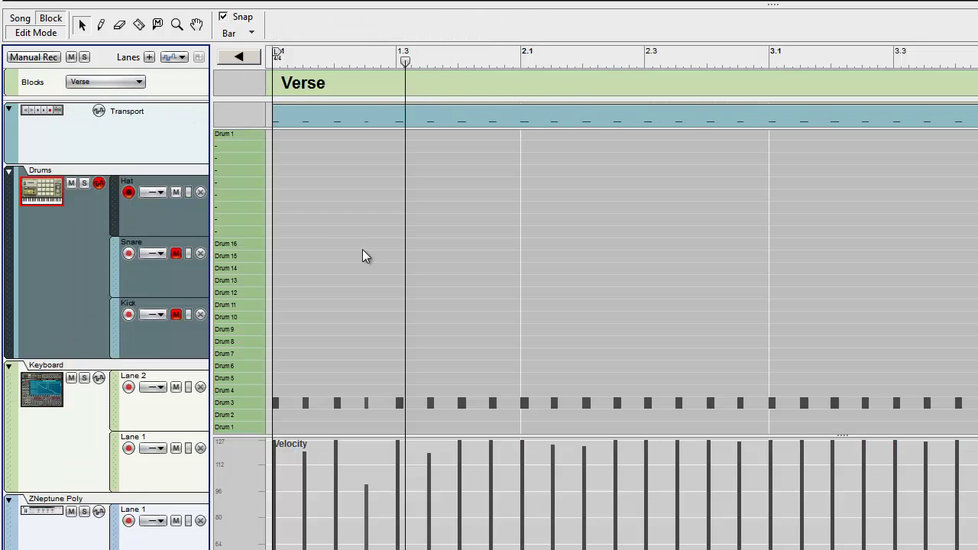
{"action": "left_click", "coordinate": [233, 55]}
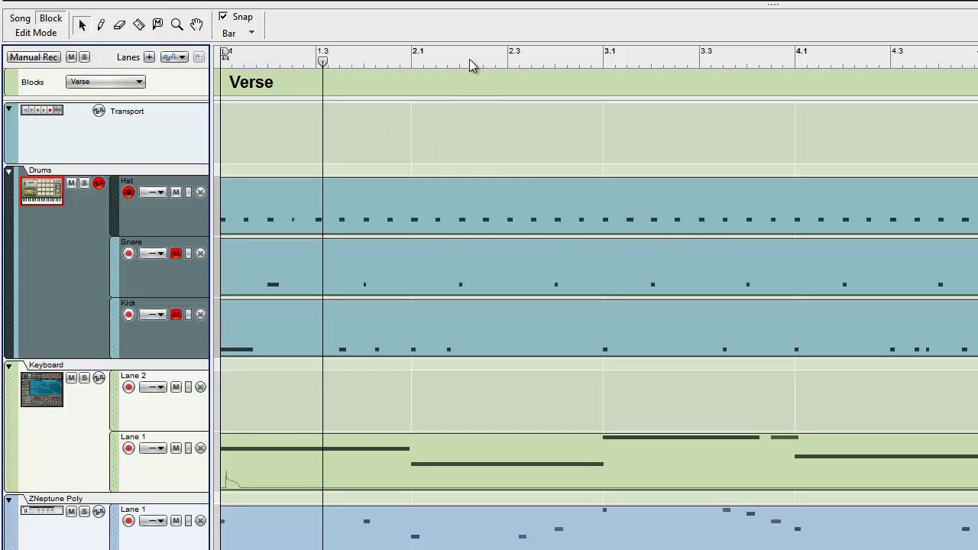
Copy the Keyboard Lane 1 and ZNeptune Poly clips from the Verse block into the Intro block at 1.1.1.0
{"action": "key", "text": "space"}
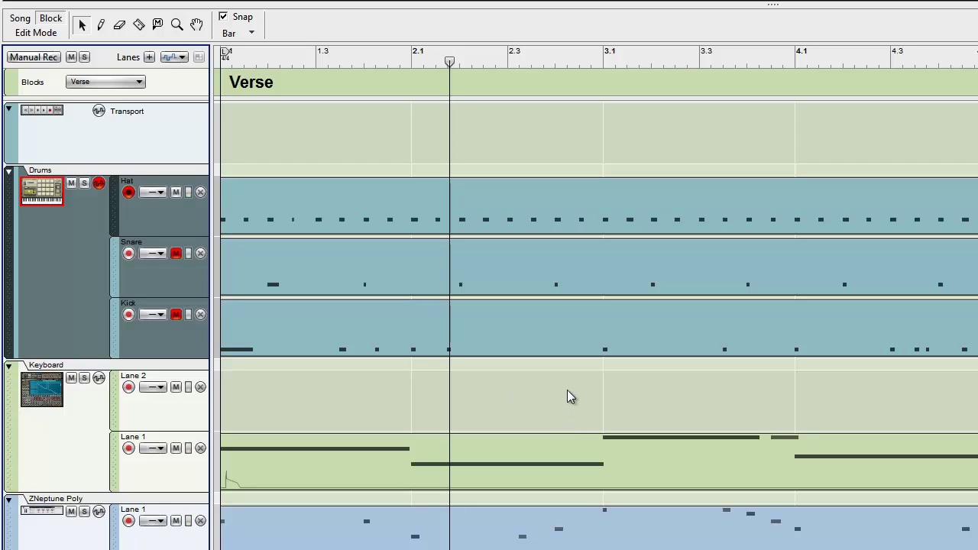
{"action": "left_click", "coordinate": [472, 454]}
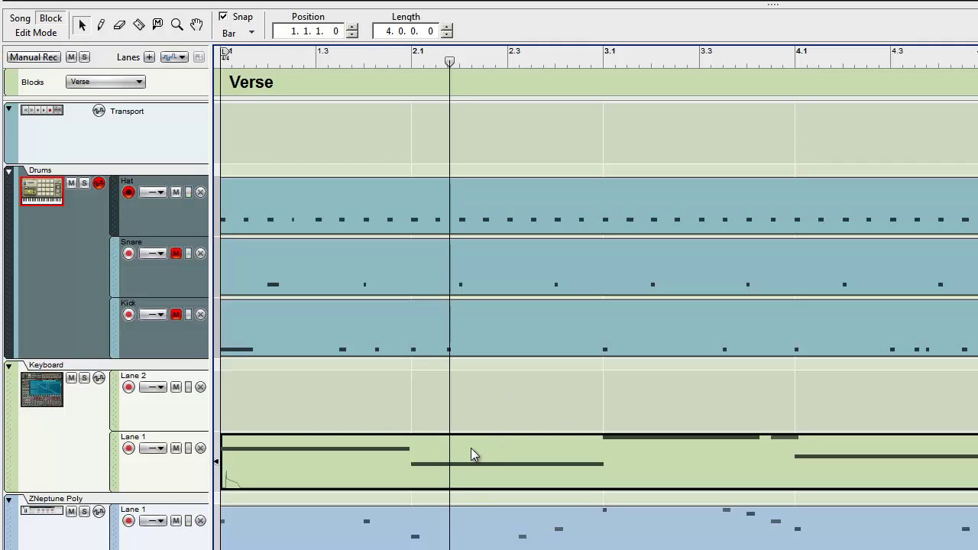
{"action": "left_click", "coordinate": [466, 530], "text": "shift"}
{"action": "key", "text": "space"}
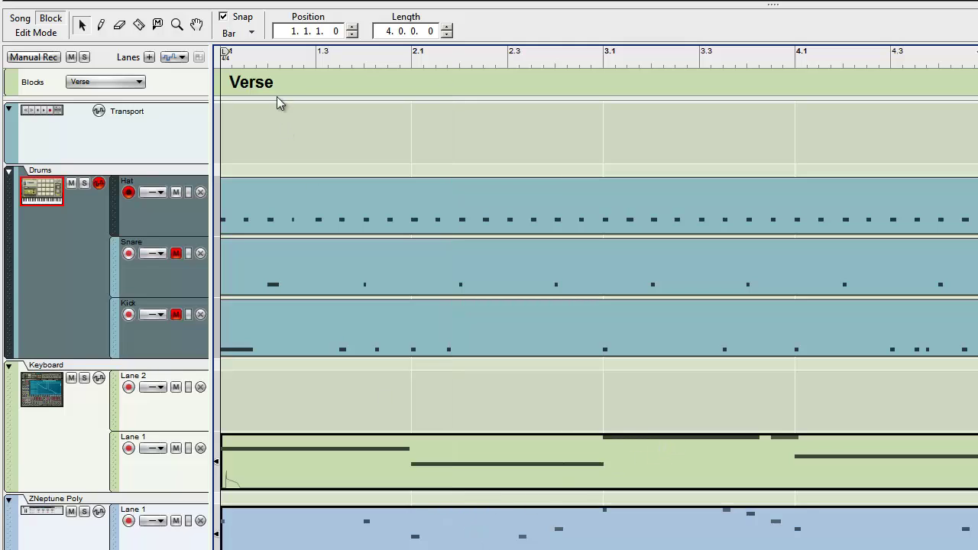
{"action": "left_click", "coordinate": [84, 82]}
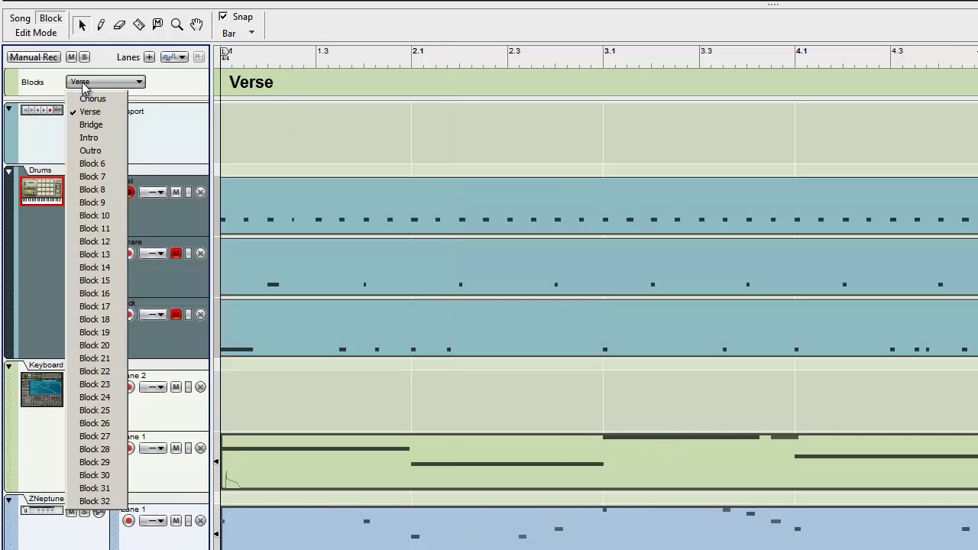
{"action": "left_click", "coordinate": [109, 139]}
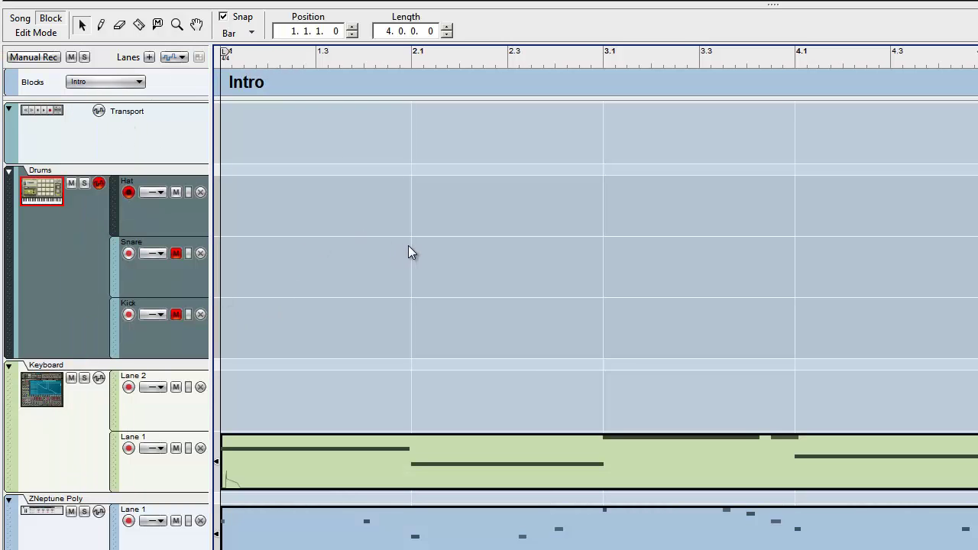
{"action": "left_click", "coordinate": [425, 428]}
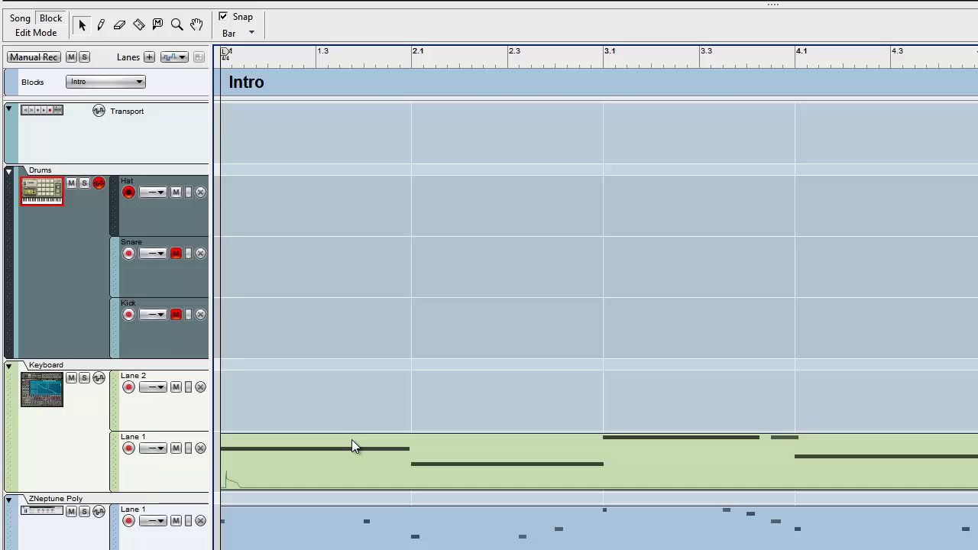
Trim the start of the Intro's Keyboard Lane 1 clip to 3.1.1.0, keeping its last two bars, and play the block
{"action": "key", "text": "space"}
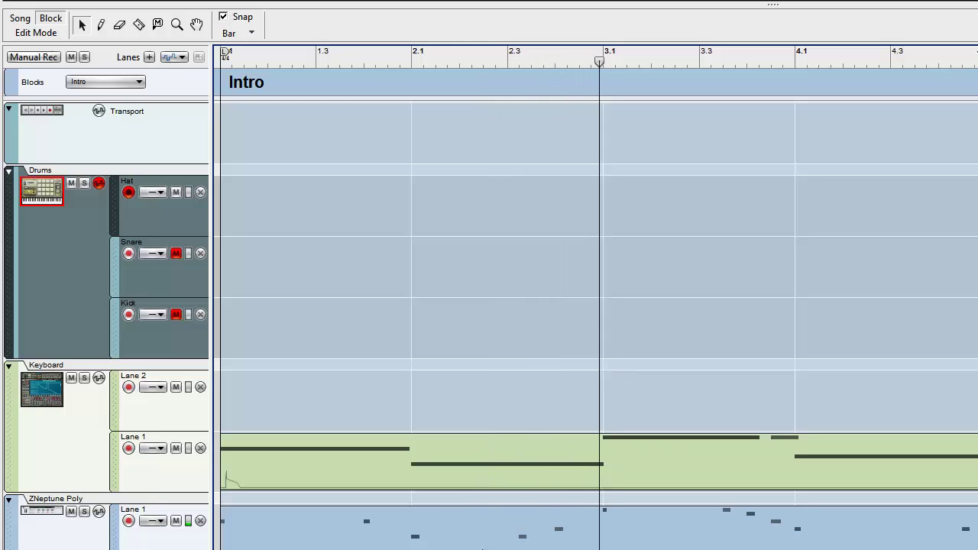
{"action": "key", "text": "space"}
{"action": "left_click", "coordinate": [386, 474]}
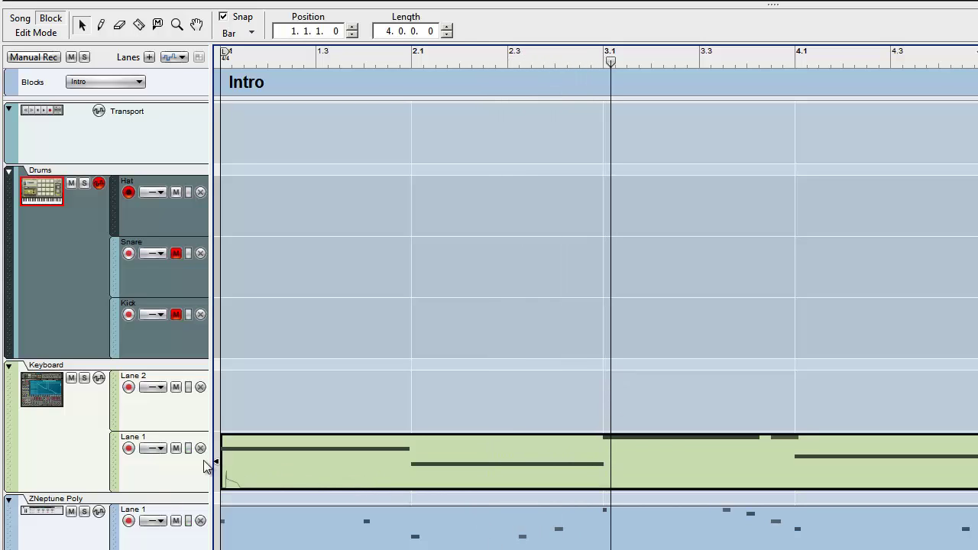
{"action": "left_click_drag", "start_coordinate": [427, 469], "coordinate": [632, 448]}
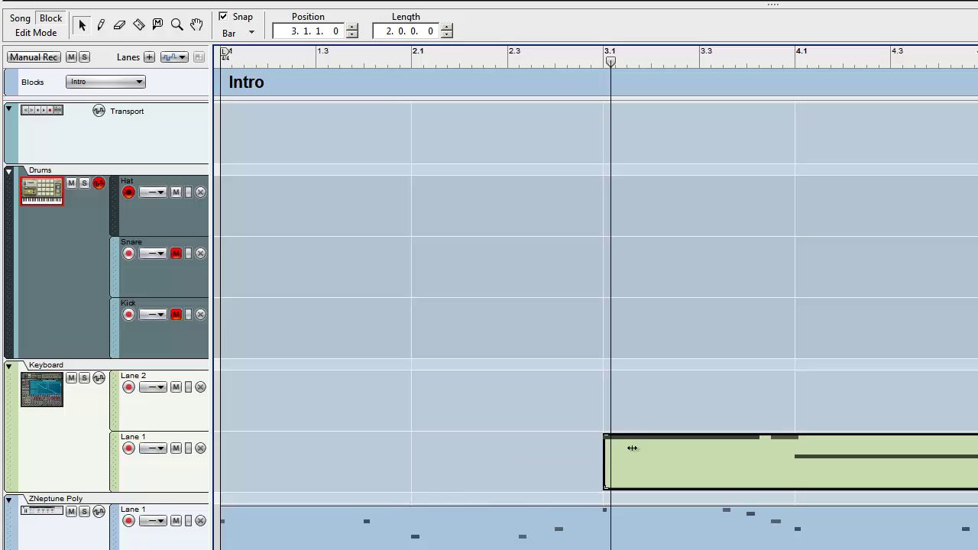
{"action": "key", "text": "space"}
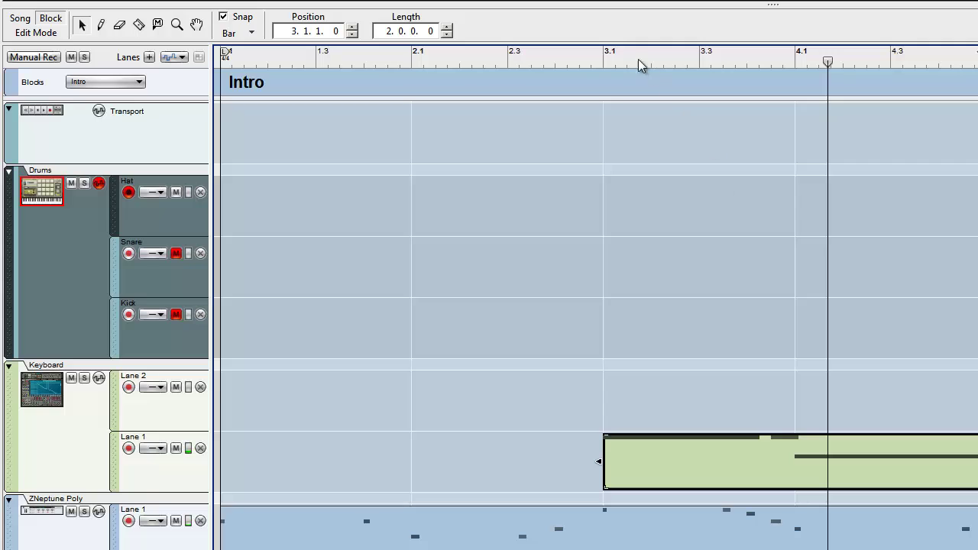
{"action": "left_click_drag", "start_coordinate": [639, 63], "coordinate": [449, 86]}
{"action": "left_click", "coordinate": [350, 59]}
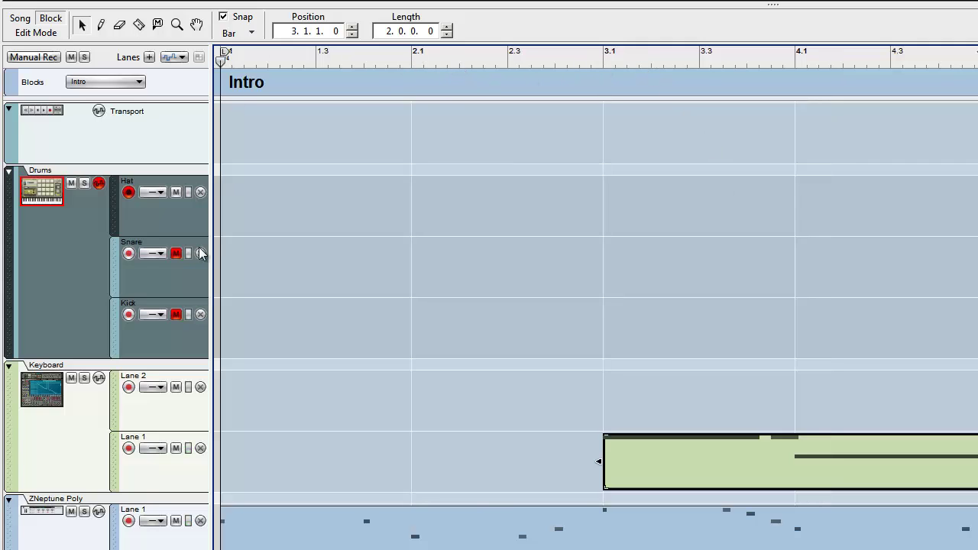
Arm Keyboard Lane 2 for recording and play the Intro block from bar 3
{"action": "left_click", "coordinate": [128, 389]}
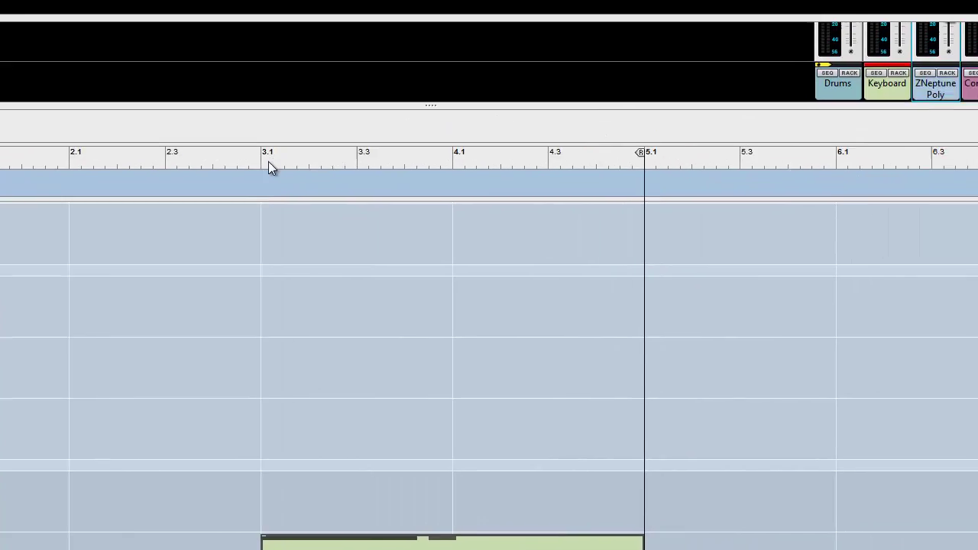
{"action": "left_click", "coordinate": [602, 59]}
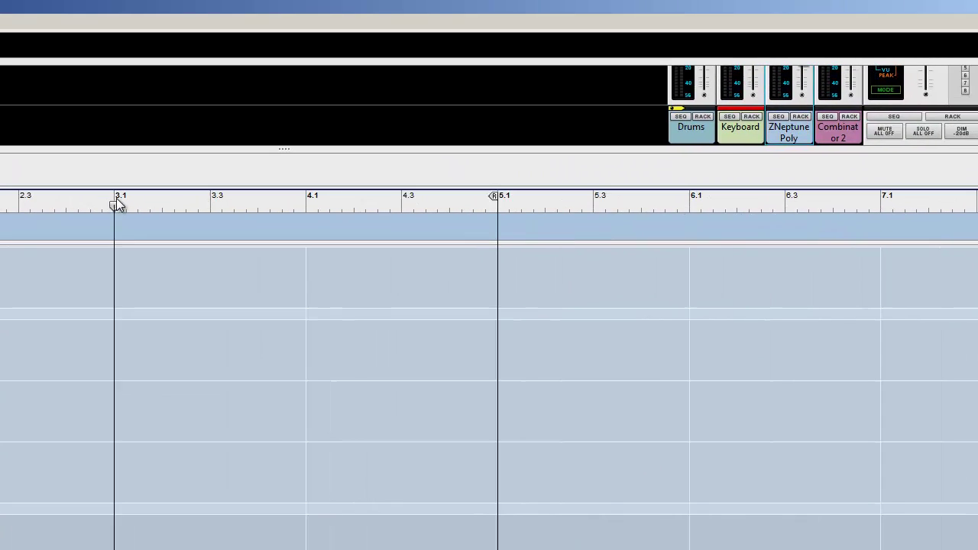
{"action": "key", "text": "space"}
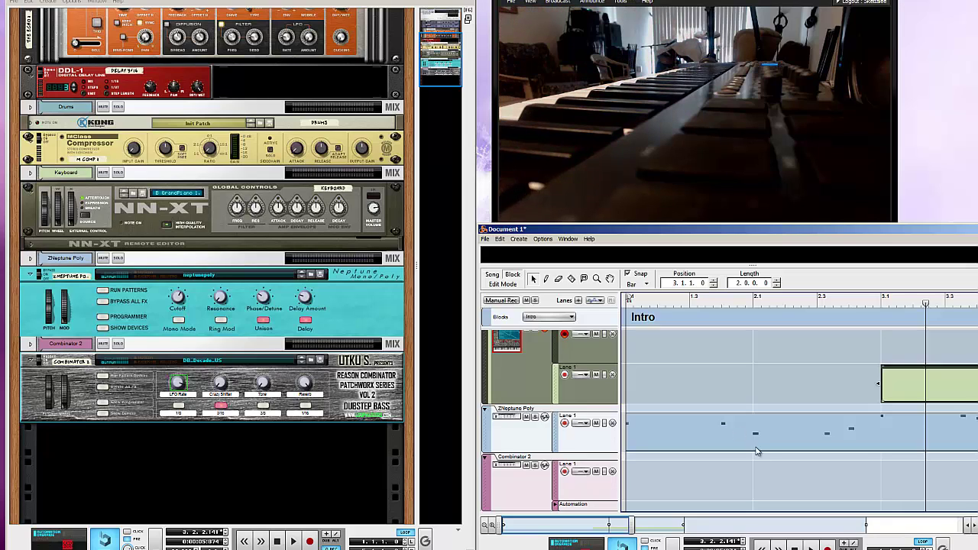
{"action": "key", "text": "KP_0"}
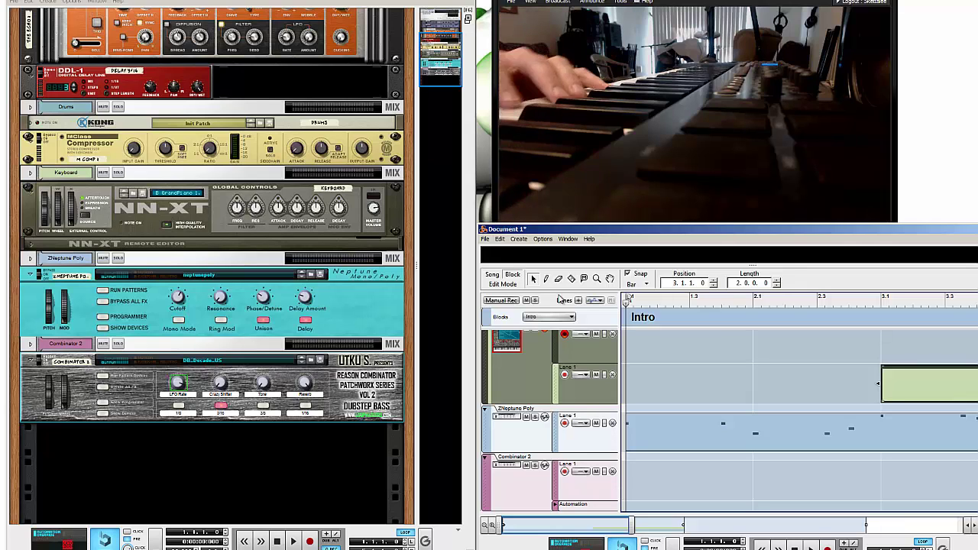
{"action": "key", "text": "ctrl+Return"}
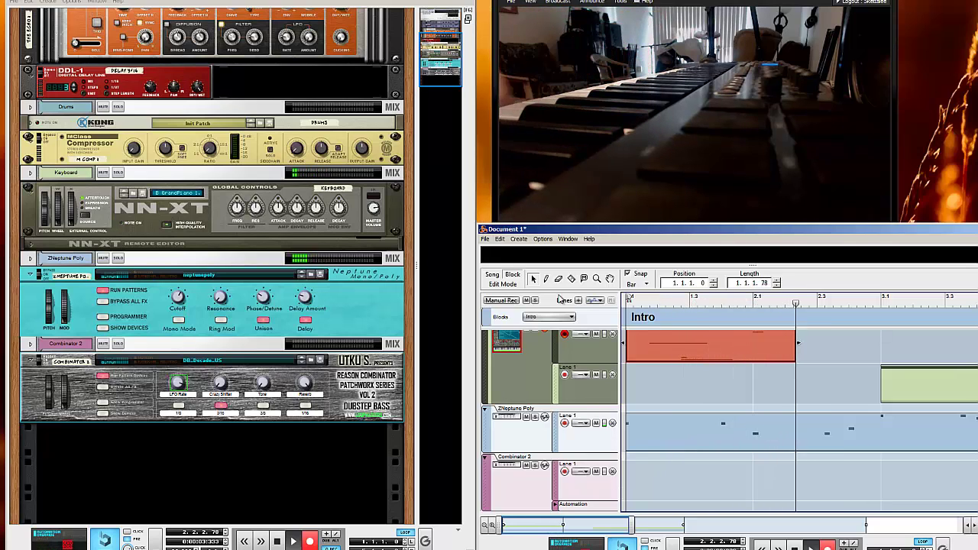
{"action": "key", "text": "space"}
{"action": "key", "text": "Delete"}
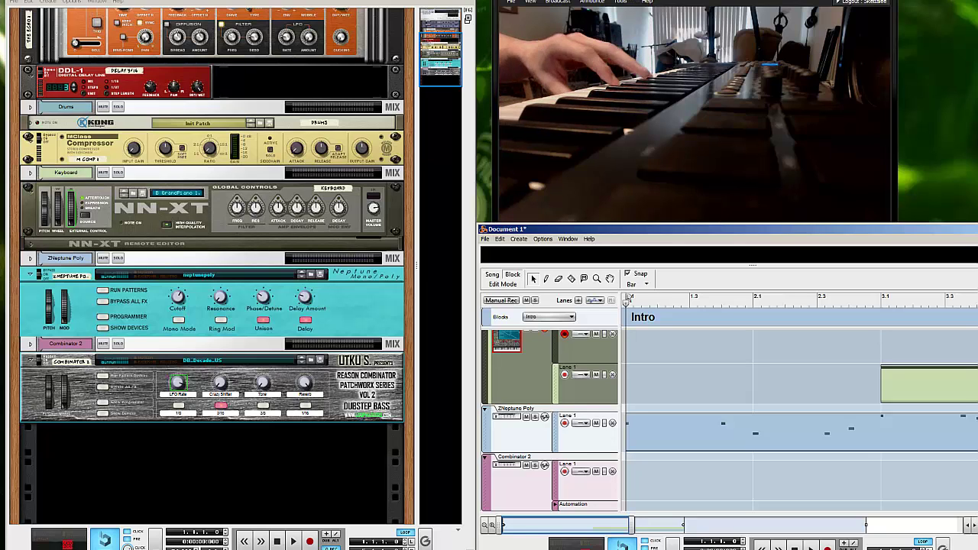
Record a three-bar keyboard part on Keyboard Lane 2 from the start of the Intro block and play it back
{"action": "key", "text": "ctrl+Return"}
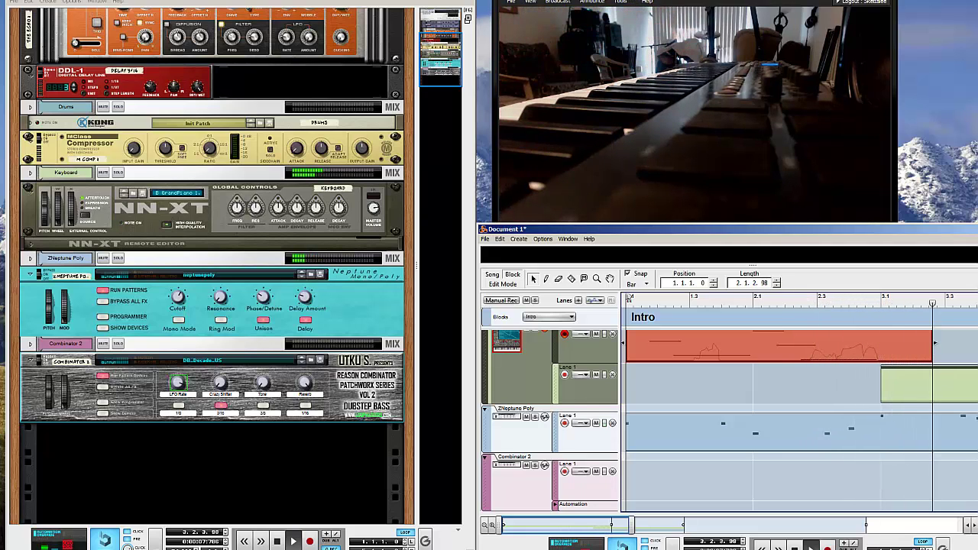
{"action": "key", "text": "space"}
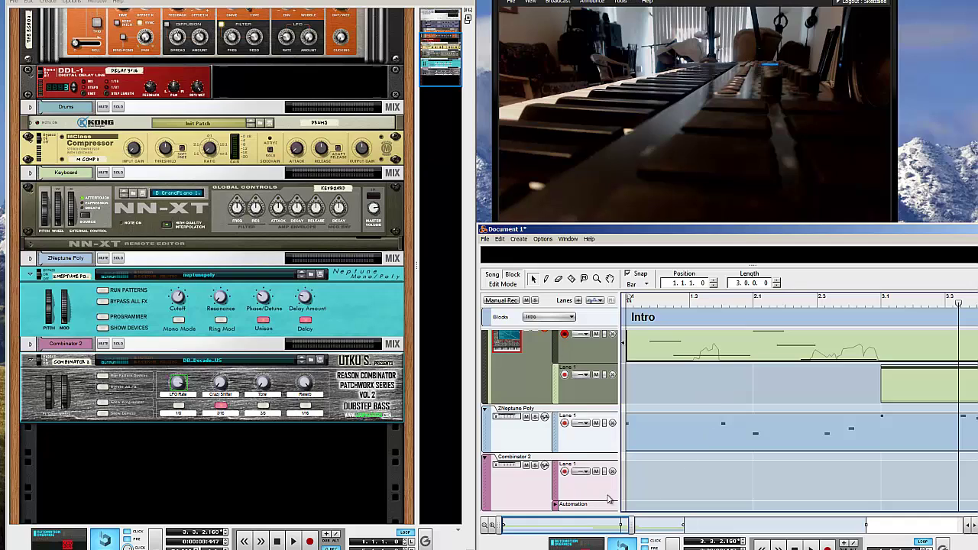
{"action": "left_click", "coordinate": [609, 499]}
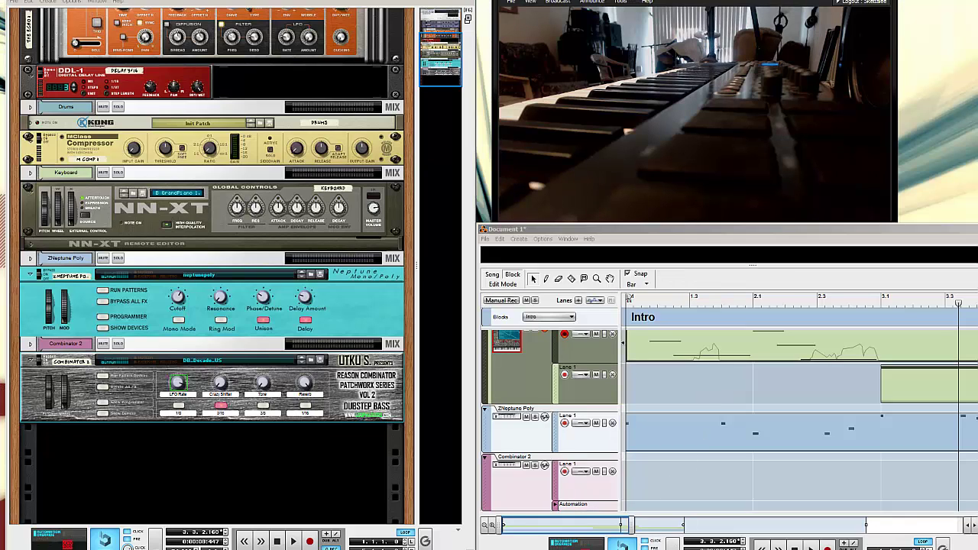
{"action": "left_click", "coordinate": [778, 308]}
{"action": "key", "text": "space"}
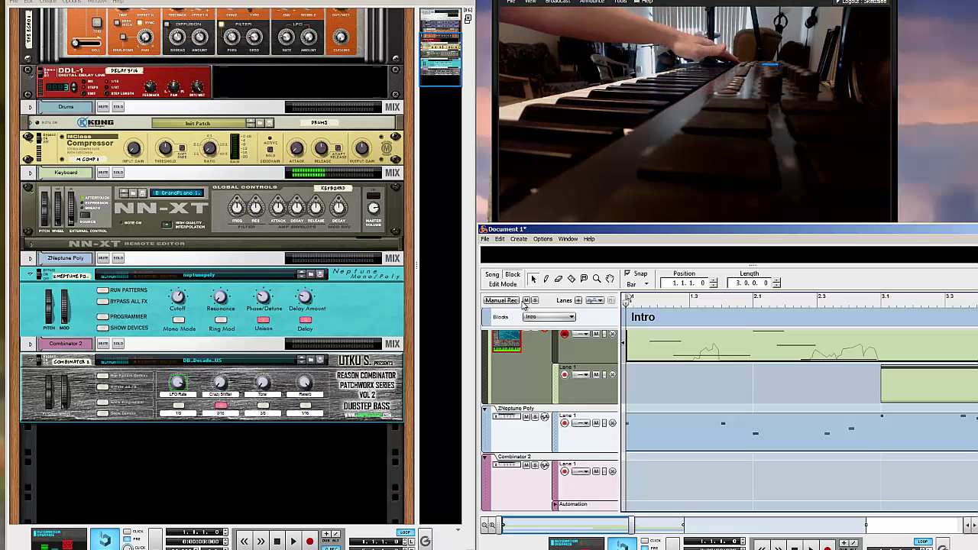
Overdub the opening of the Keyboard Lane 2 clip from the start of the Intro block
{"action": "key", "text": "ctrl+Return"}
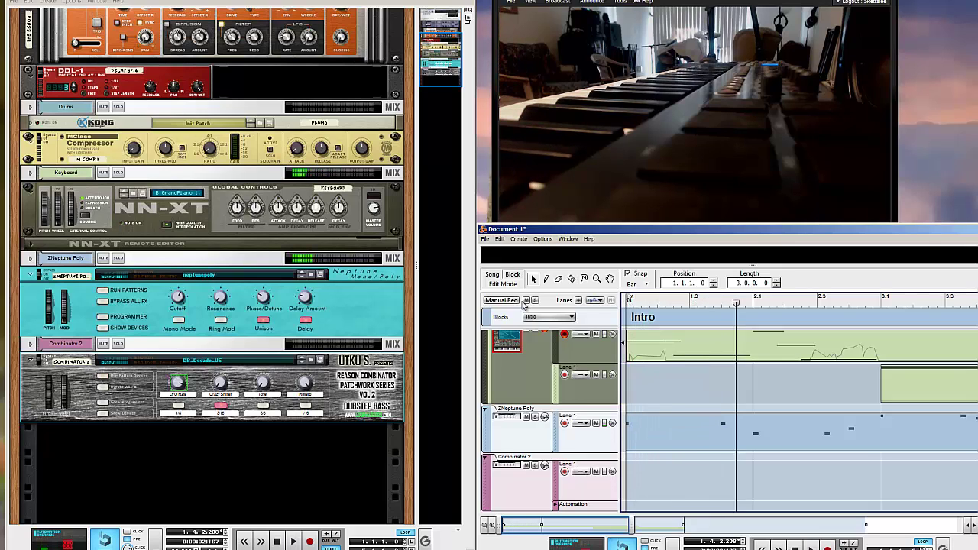
{"action": "key", "text": "space"}
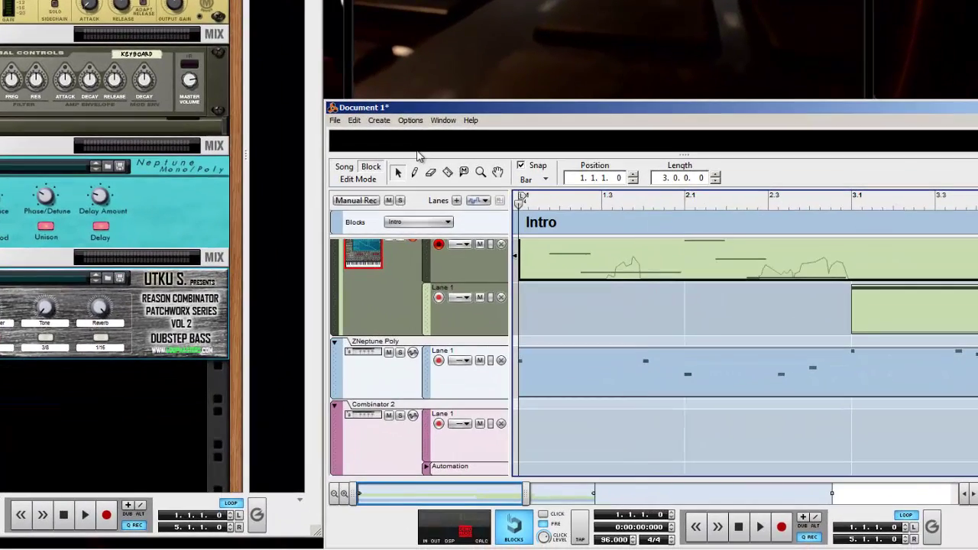
{"action": "key", "text": "ctrl+Return"}
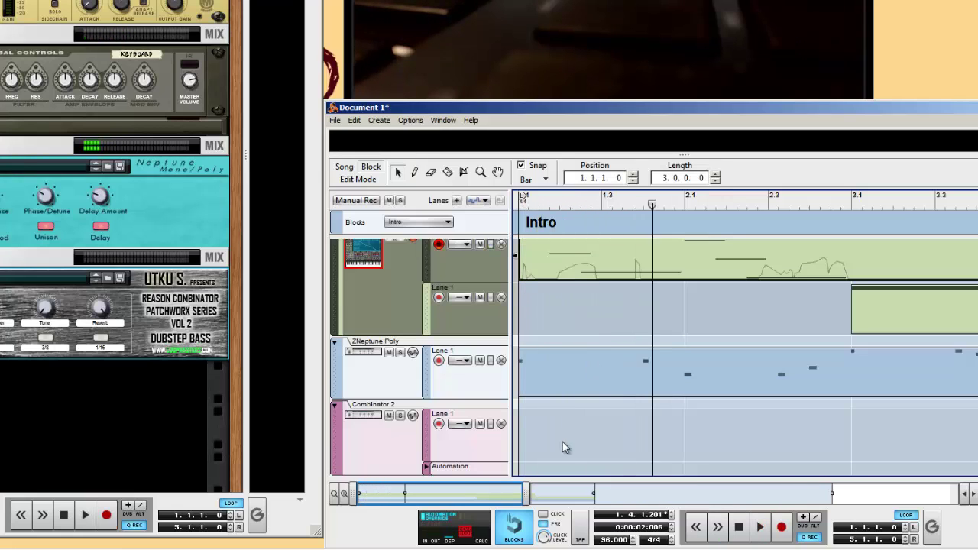
In the Keyboard Lane 2 clip, shorten the A3 note at 1.1.1.0 to a length of 0.0.3.120 and play the result
{"action": "scroll", "coordinate": [566, 366], "scroll_direction": "up", "scroll_amount": 3}
{"action": "double_click", "coordinate": [552, 339]}
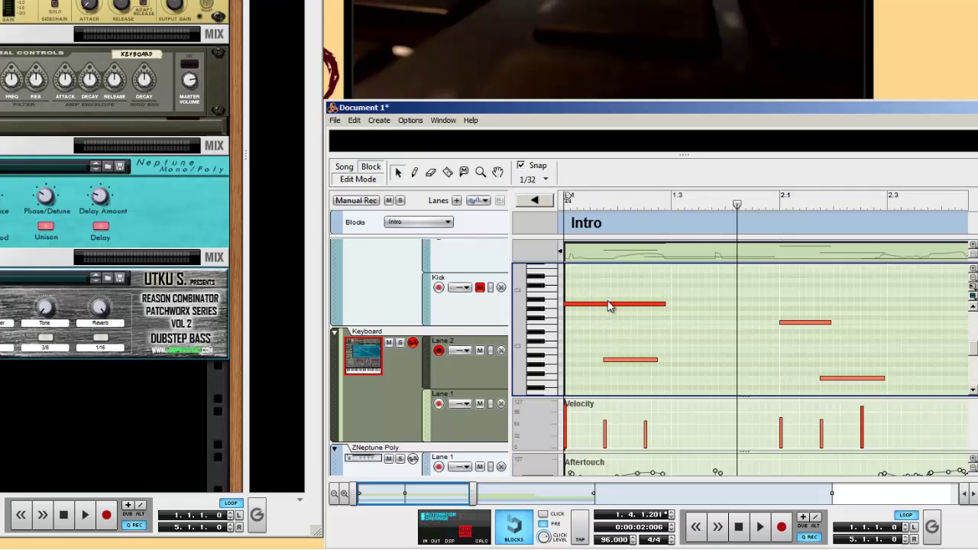
{"action": "left_click", "coordinate": [612, 304]}
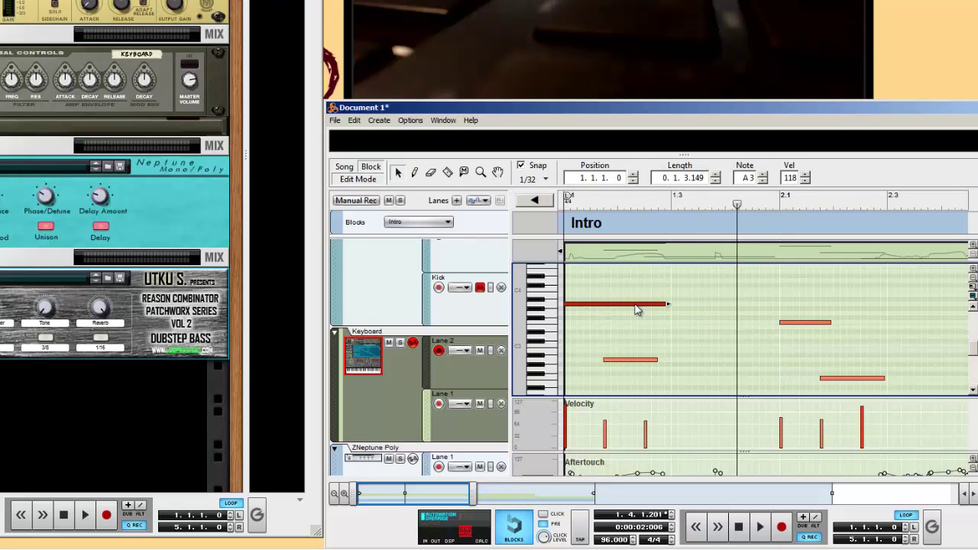
{"action": "left_click_drag", "start_coordinate": [638, 309], "coordinate": [613, 305]}
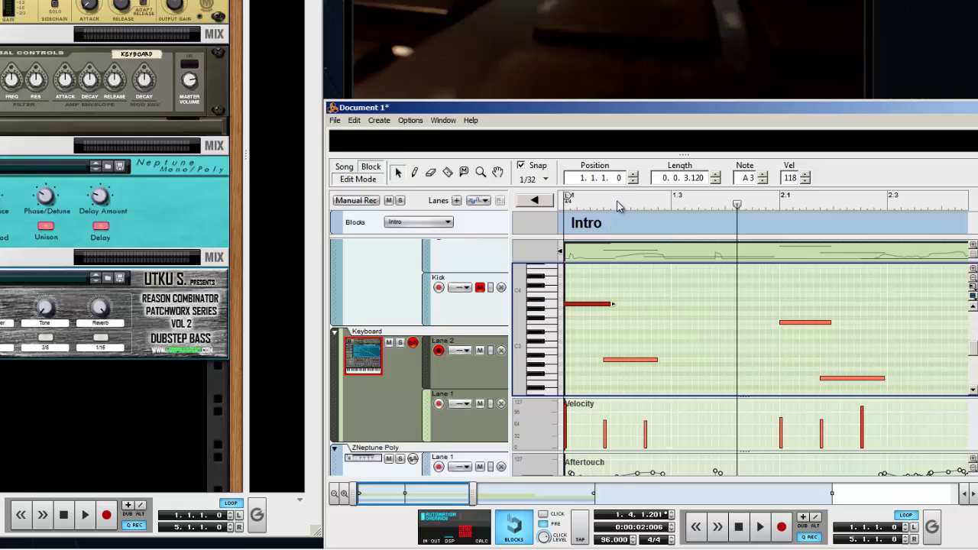
{"action": "key", "text": "space"}
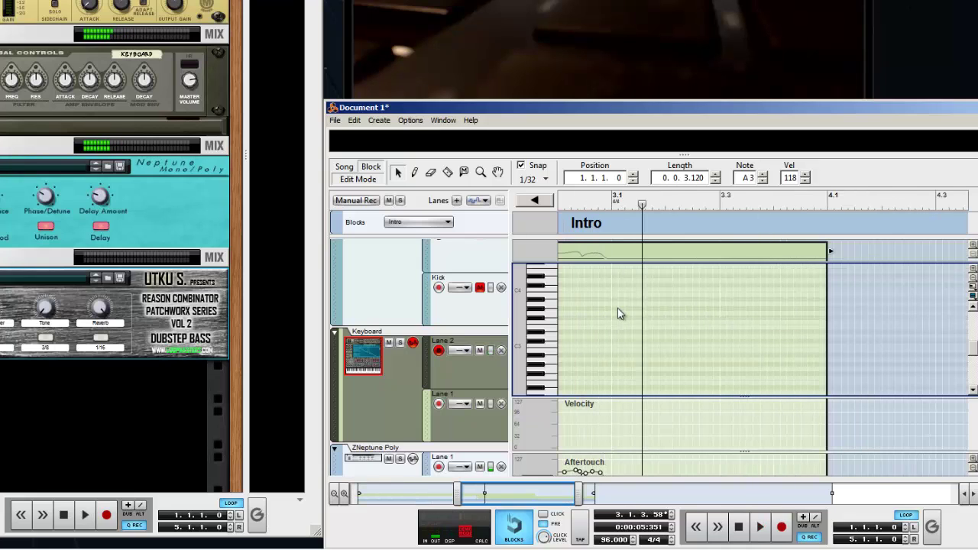
{"action": "key", "text": "space"}
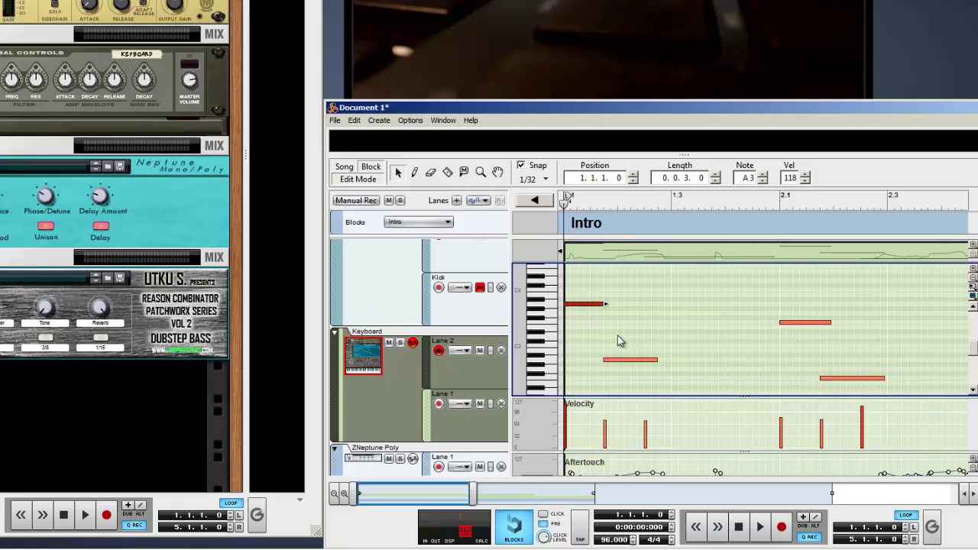
{"action": "key", "text": "space"}
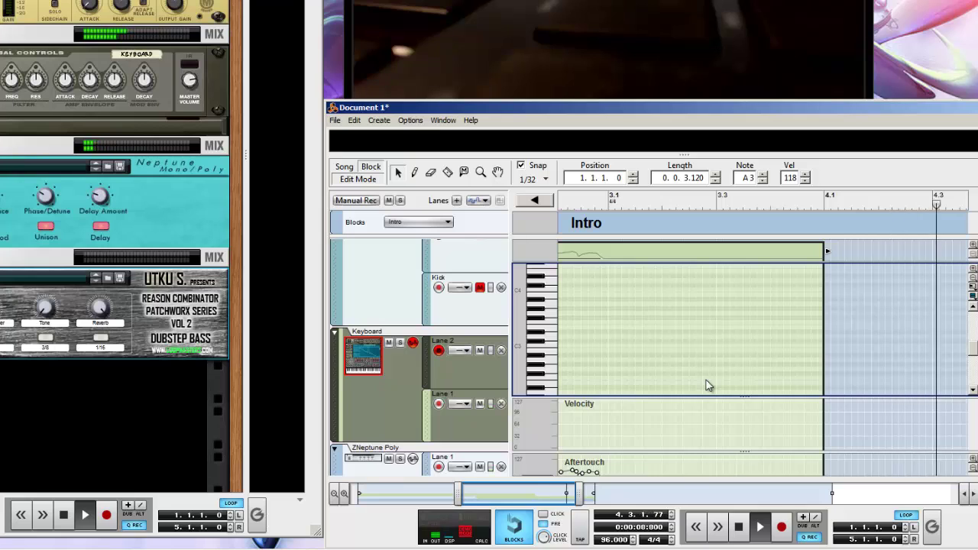
{"action": "key", "text": "space"}
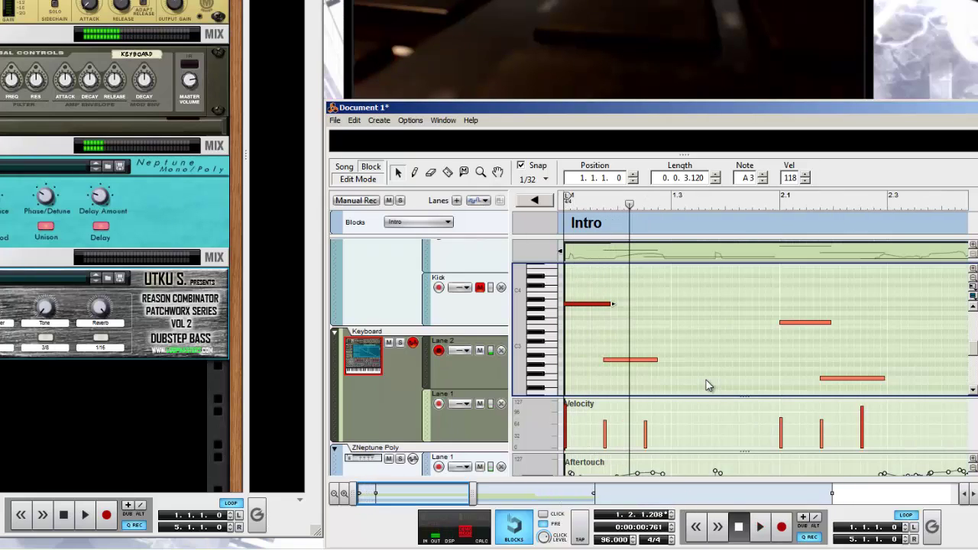
Enlarge the clip's velocity lane, raise the velocity of the F3 note at 2.1.1.0 to about 115, and play the result
{"action": "left_click", "coordinate": [796, 322]}
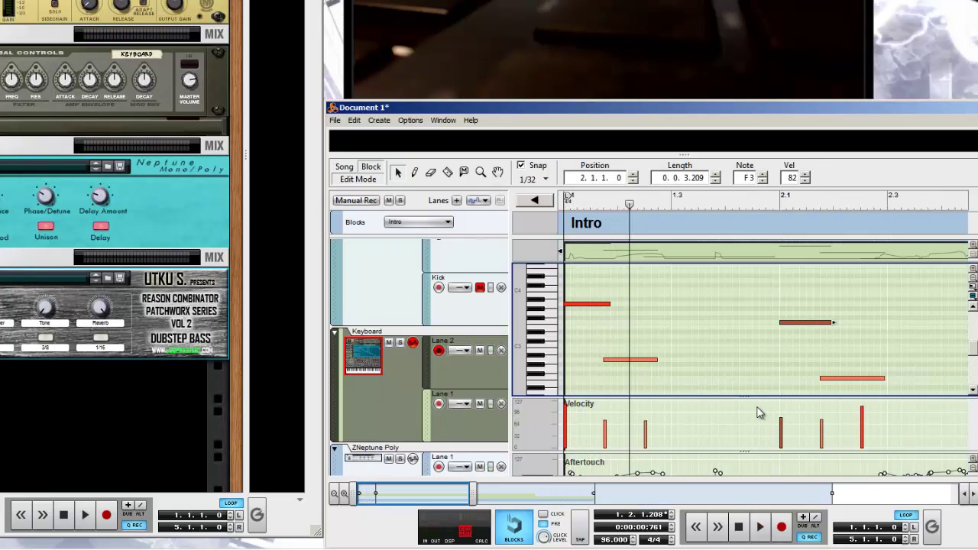
{"action": "left_click_drag", "start_coordinate": [754, 395], "coordinate": [737, 273]}
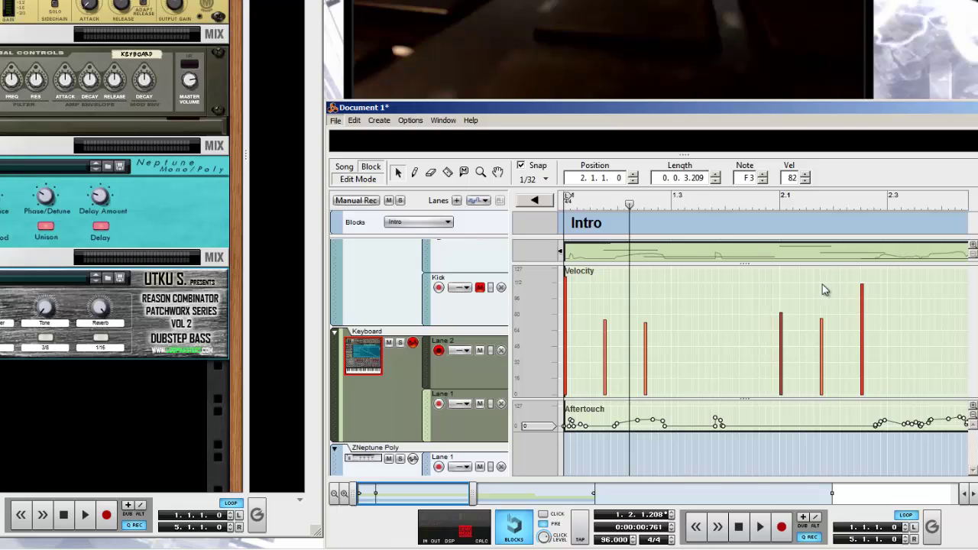
{"action": "key", "text": "alt+f"}
{"action": "left_click", "coordinate": [776, 280]}
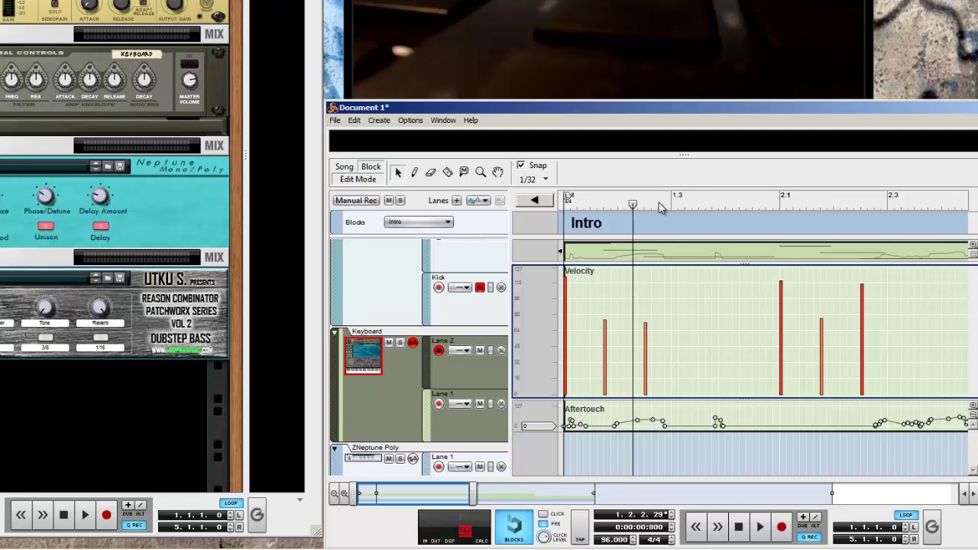
{"action": "key", "text": "space"}
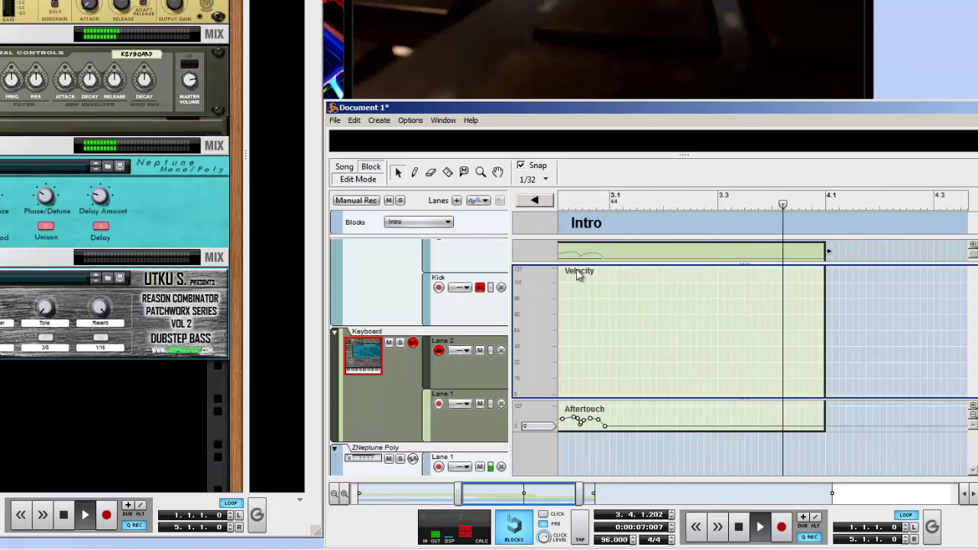
Return from the Keyboard clip to the Intro block's arrangement, set the loop start to bar 3, and play bars 3 and 4
{"action": "left_click", "coordinate": [365, 177]}
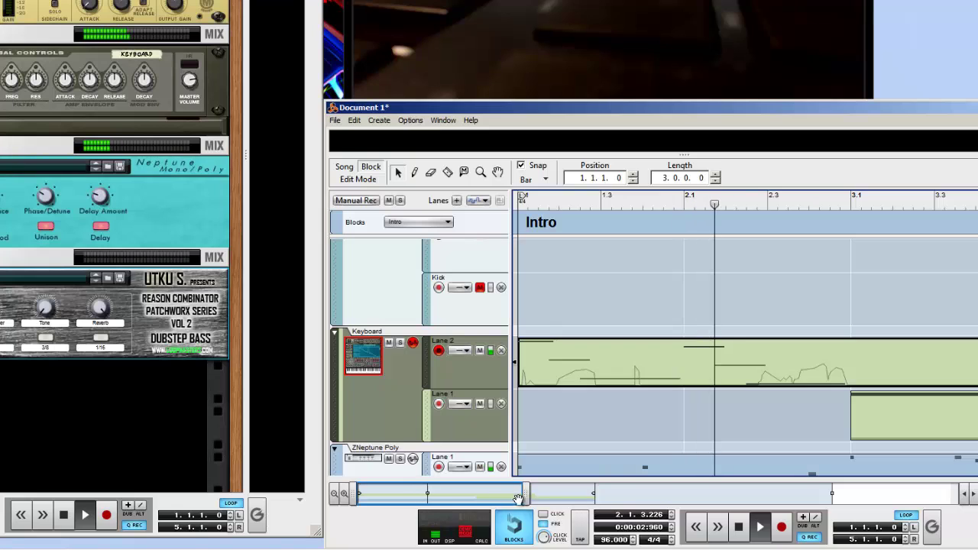
{"action": "left_click_drag", "start_coordinate": [519, 499], "coordinate": [718, 495]}
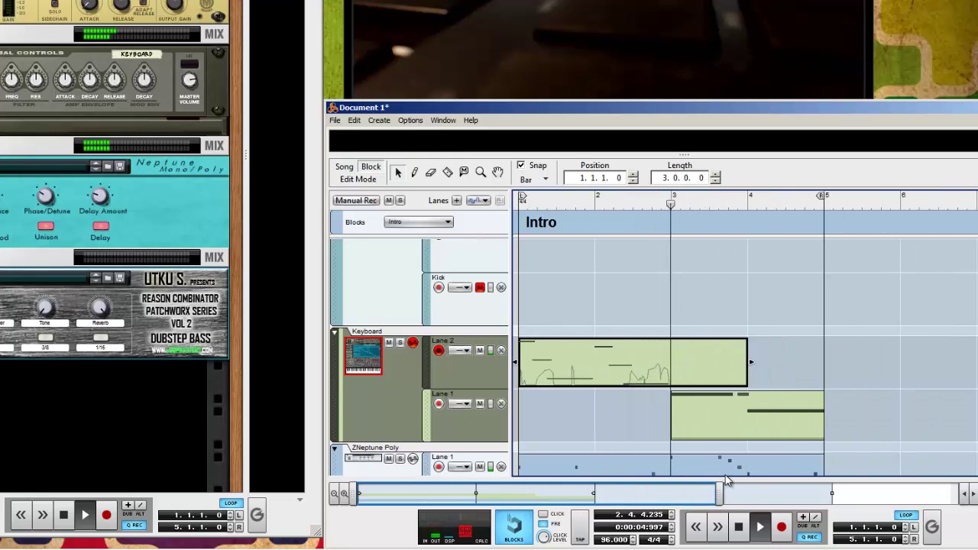
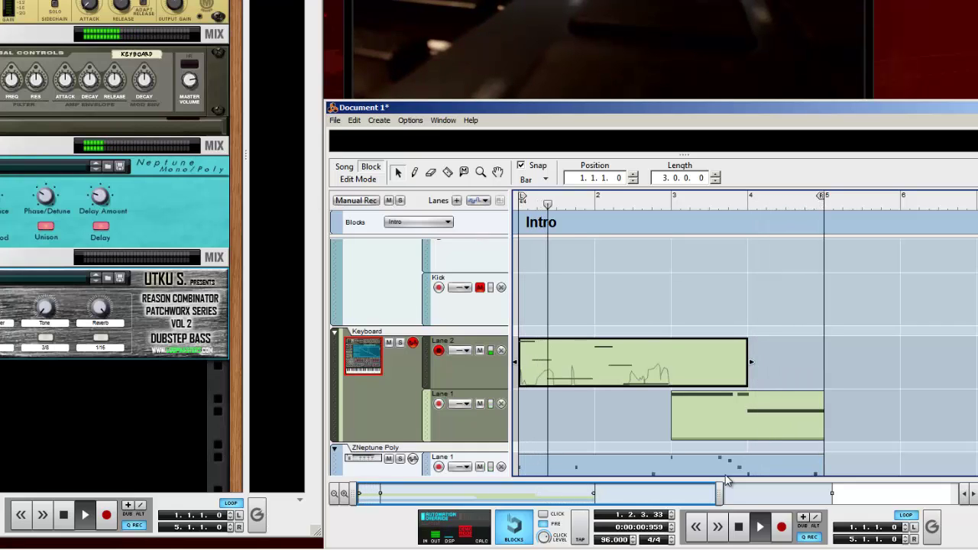
{"action": "key", "text": "space"}
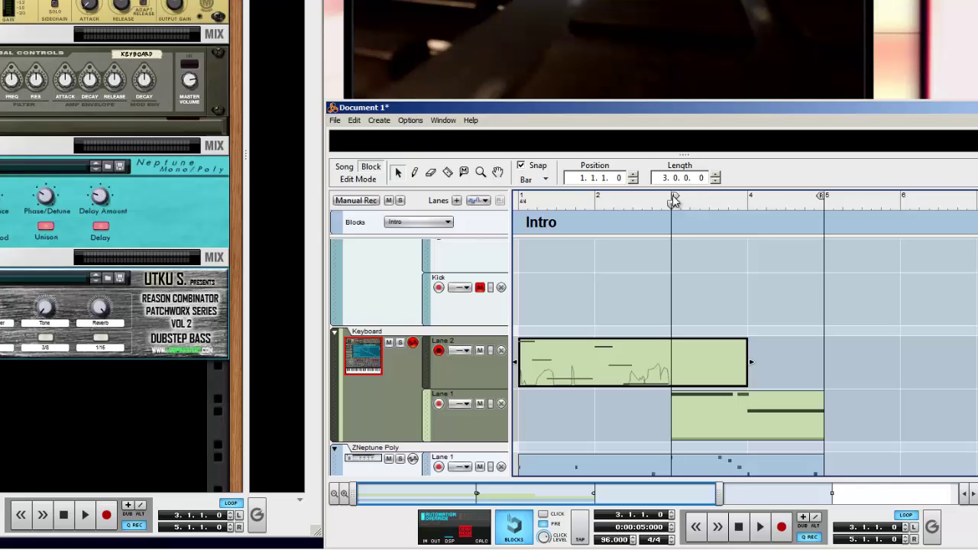
{"action": "key", "text": "space"}
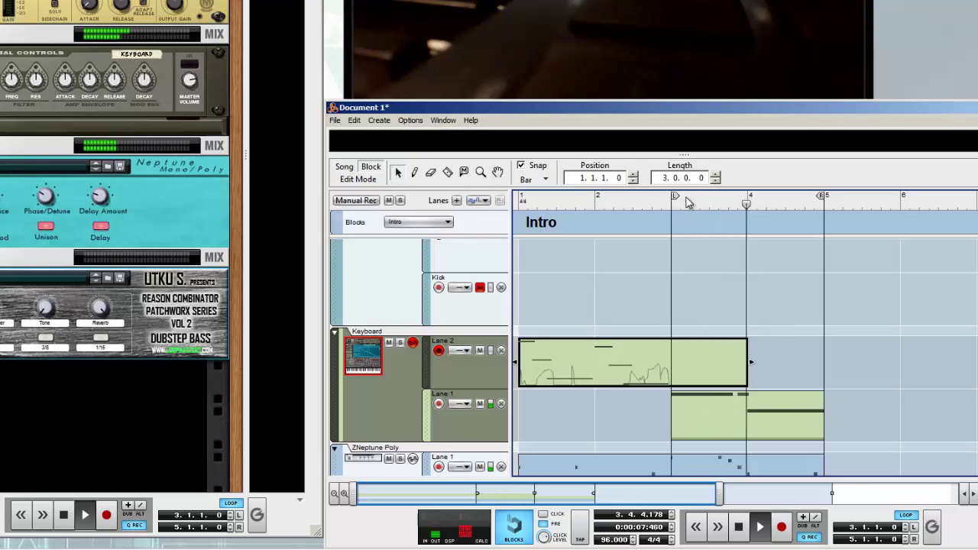
Overdub a repeated-note keyboard part over bars 3 and 4 of the Keyboard Lane 2 clip
{"action": "key", "text": "ctrl+Return"}
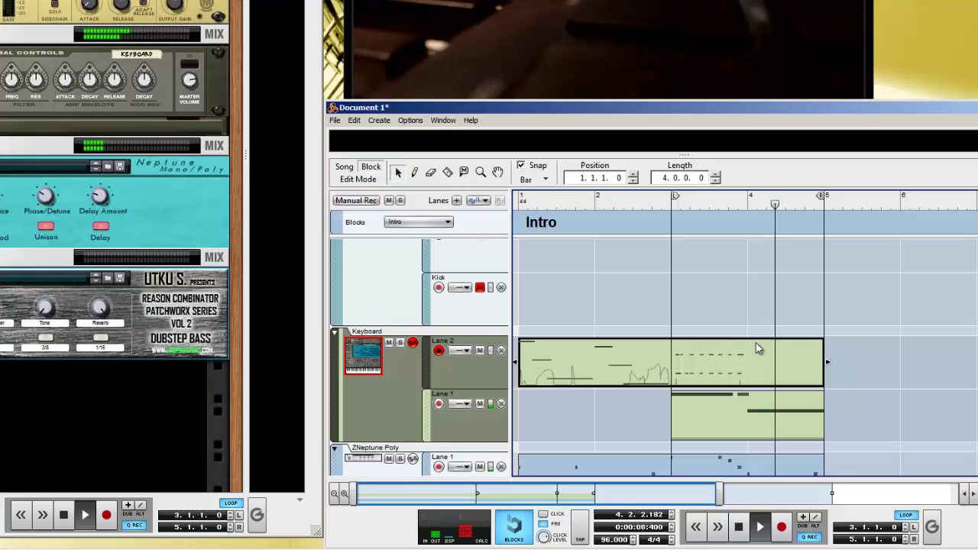
{"action": "key", "text": "ctrl+Return"}
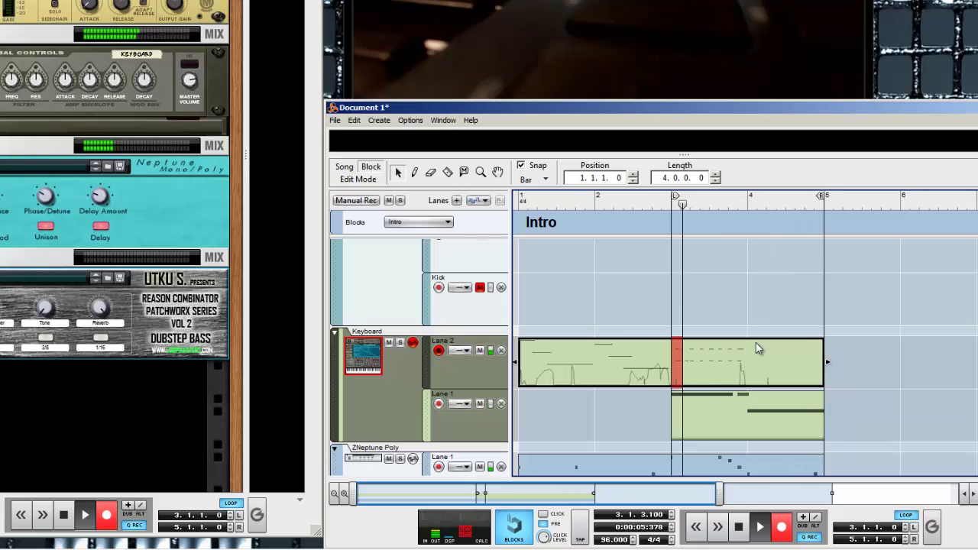
{"action": "key", "text": "space"}
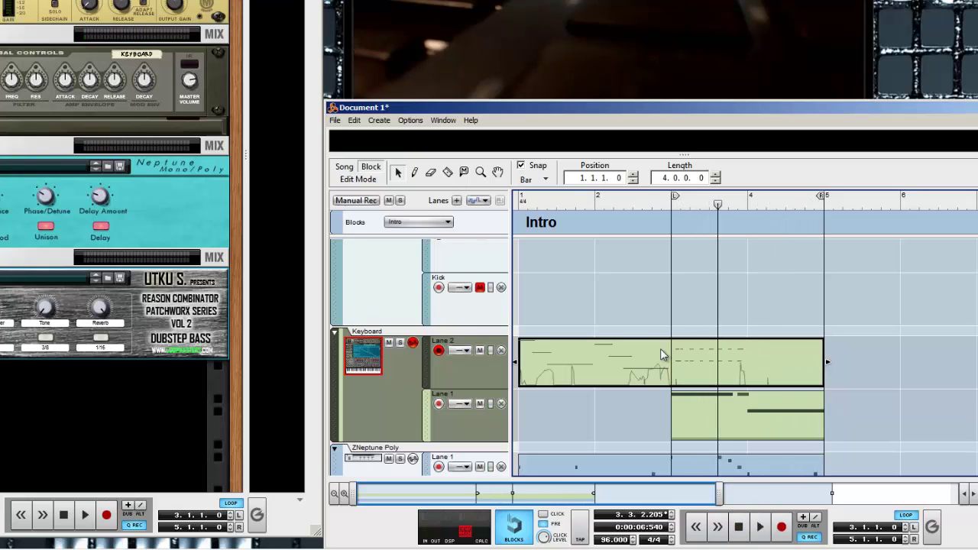
Record another overdub pass on Keyboard Lane 2 from bar 3, adding lower notes through bar 4
{"action": "left_click", "coordinate": [417, 408]}
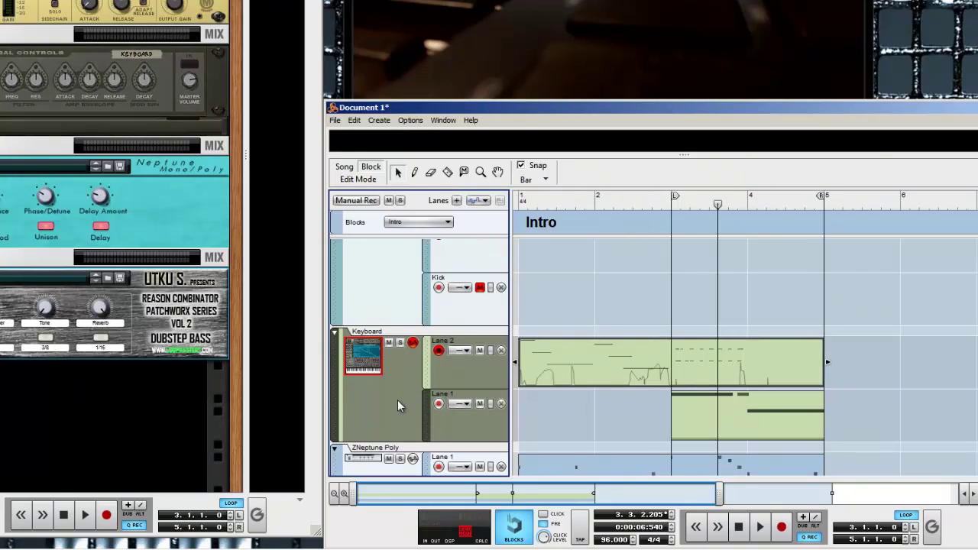
{"action": "left_click", "coordinate": [407, 266]}
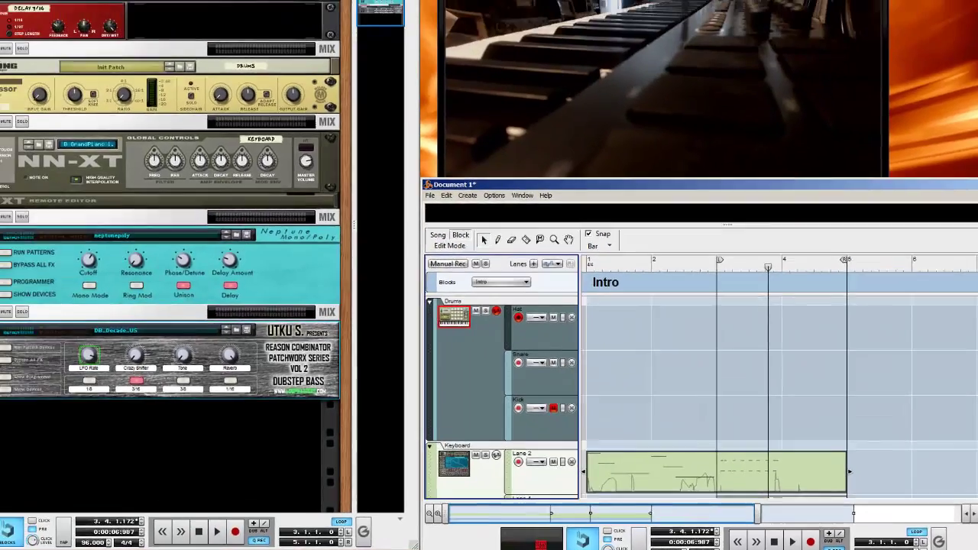
{"action": "left_click", "coordinate": [976, 107]}
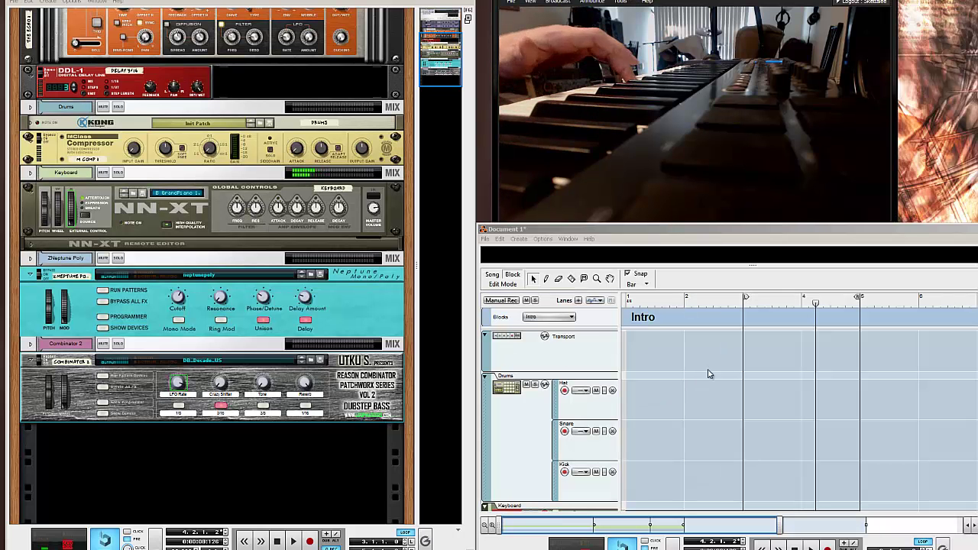
{"action": "left_click", "coordinate": [748, 304]}
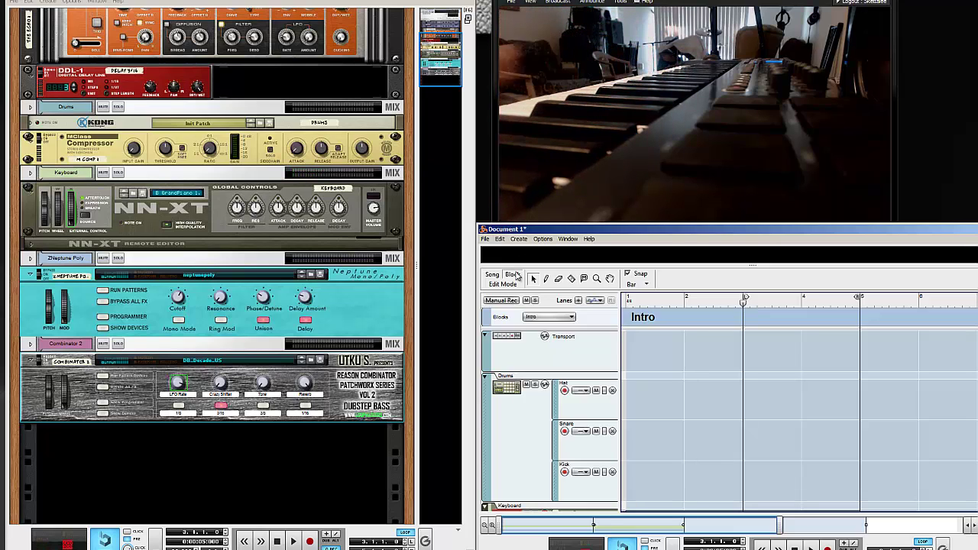
{"action": "key", "text": "space"}
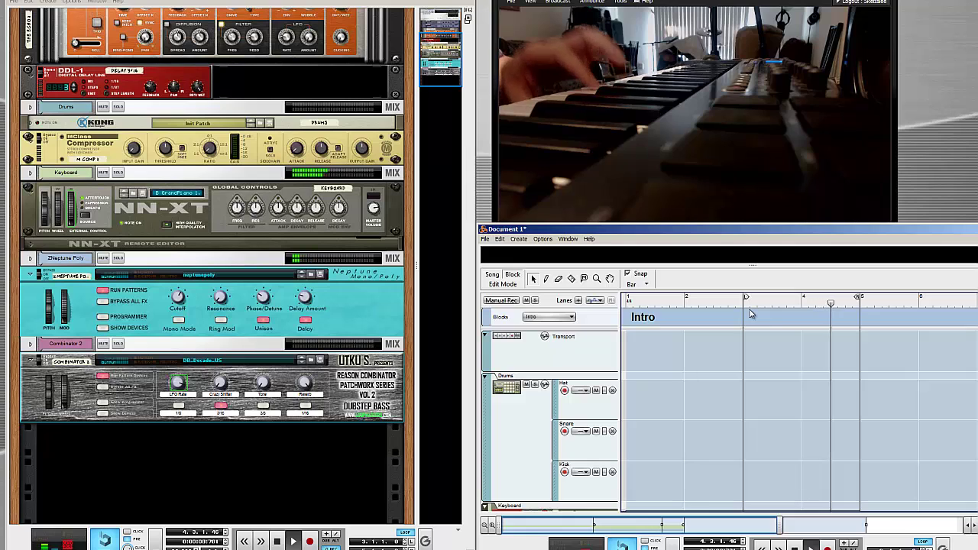
{"action": "key", "text": "ctrl+Return"}
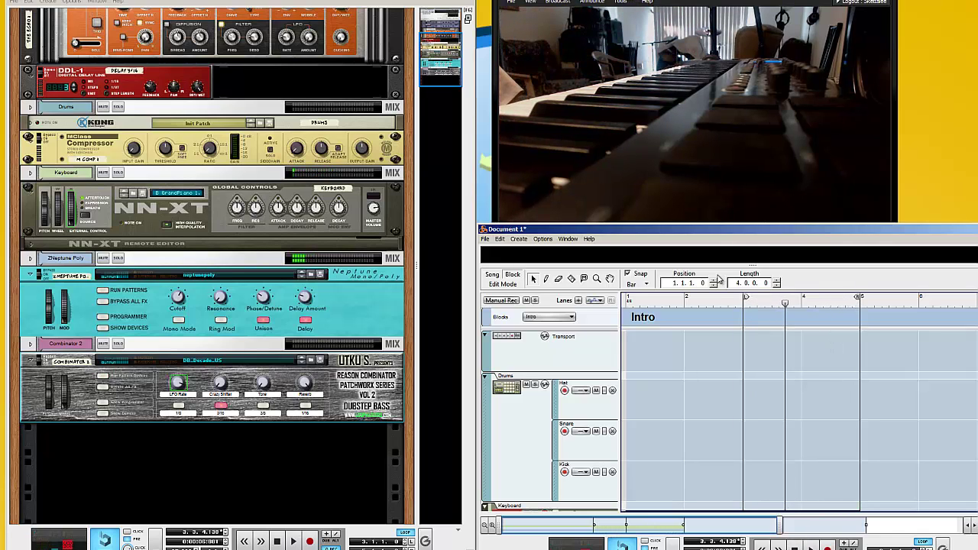
Maximize the sequencer, open the Keyboard Lane 2 clip for editing with a taller note area, and play it from just before bar 3
{"action": "double_click", "coordinate": [720, 227]}
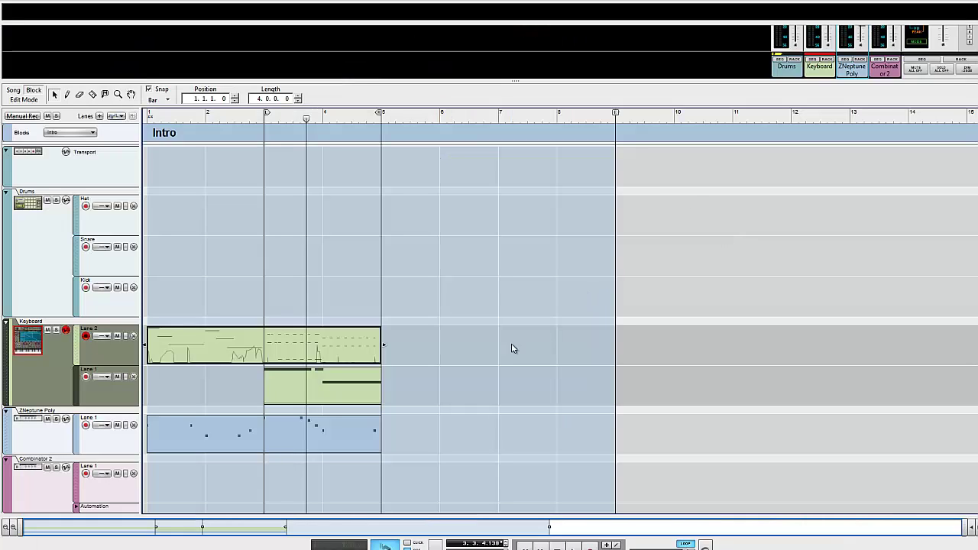
{"action": "double_click", "coordinate": [335, 329]}
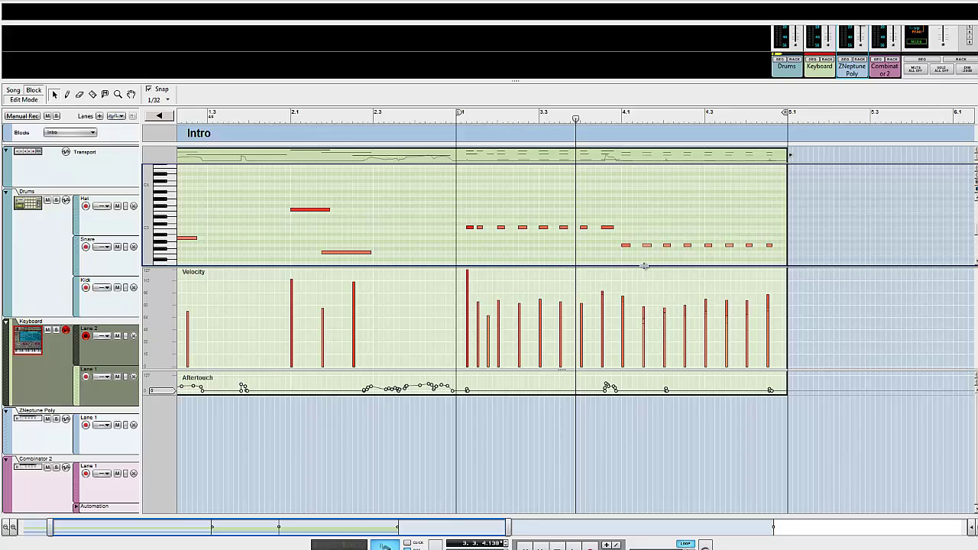
{"action": "left_click_drag", "start_coordinate": [644, 266], "coordinate": [632, 364]}
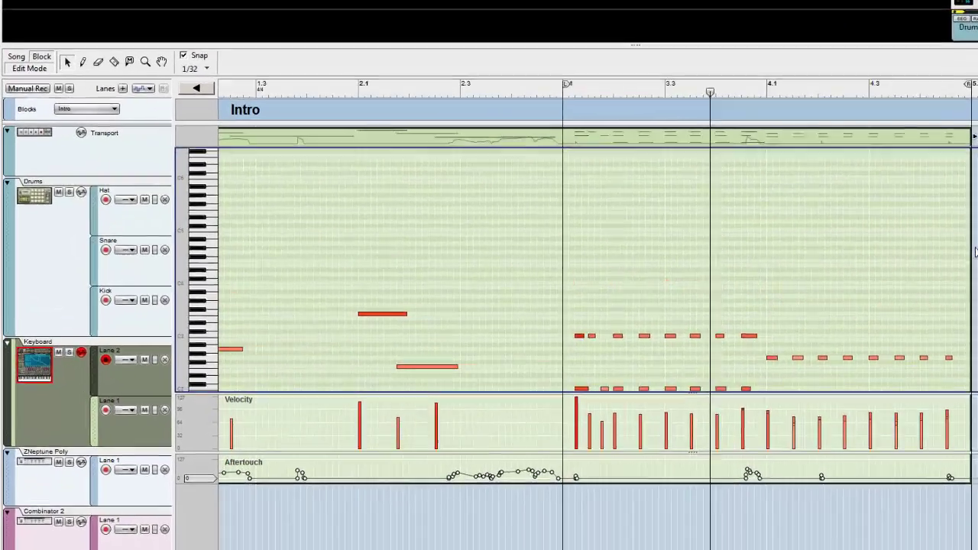
{"action": "left_click_drag", "start_coordinate": [976, 252], "coordinate": [976, 295]}
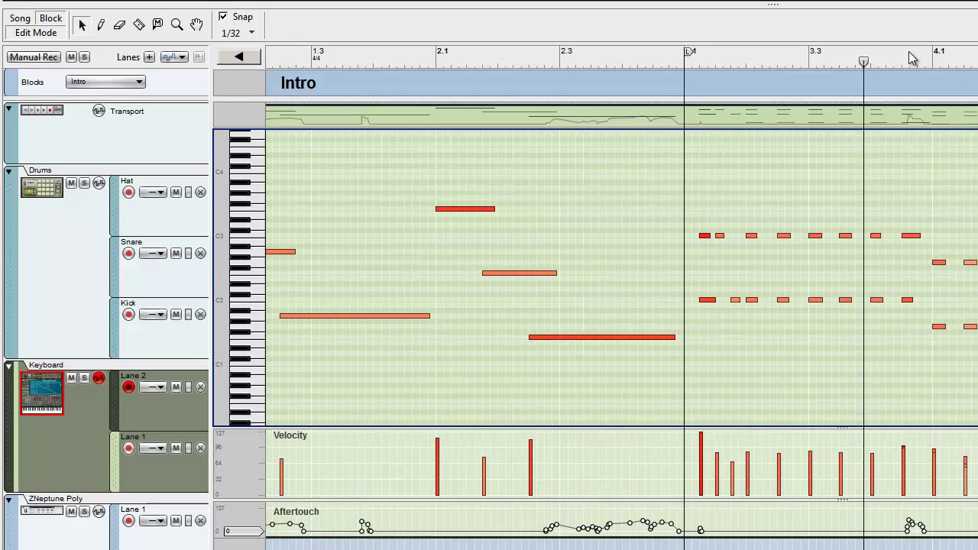
{"action": "left_click_drag", "start_coordinate": [865, 61], "coordinate": [655, 86]}
{"action": "key", "text": "space"}
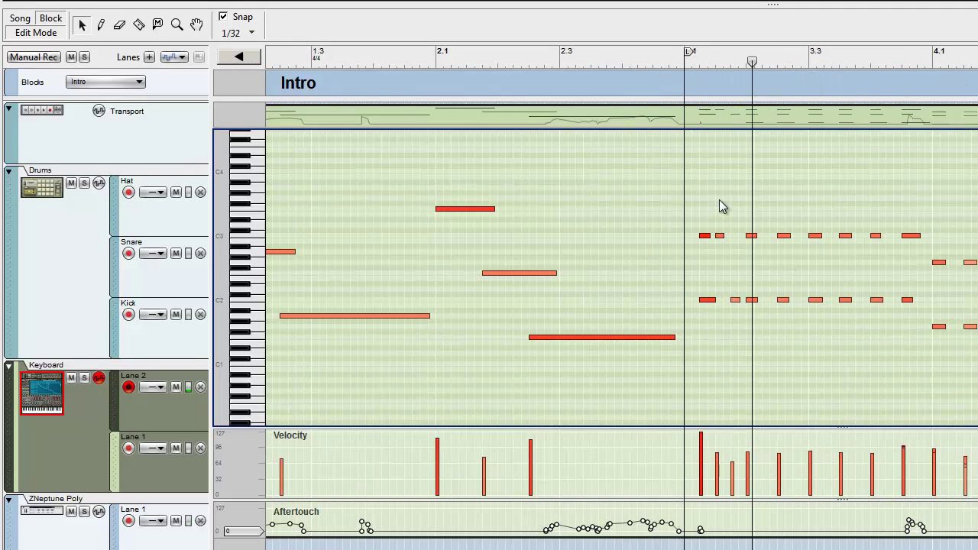
Move the C2 and C3 notes at 3.1.2.0 to 3.1.1.0 and play the Intro block from its start
{"action": "left_click_drag", "start_coordinate": [688, 352], "coordinate": [712, 353]}
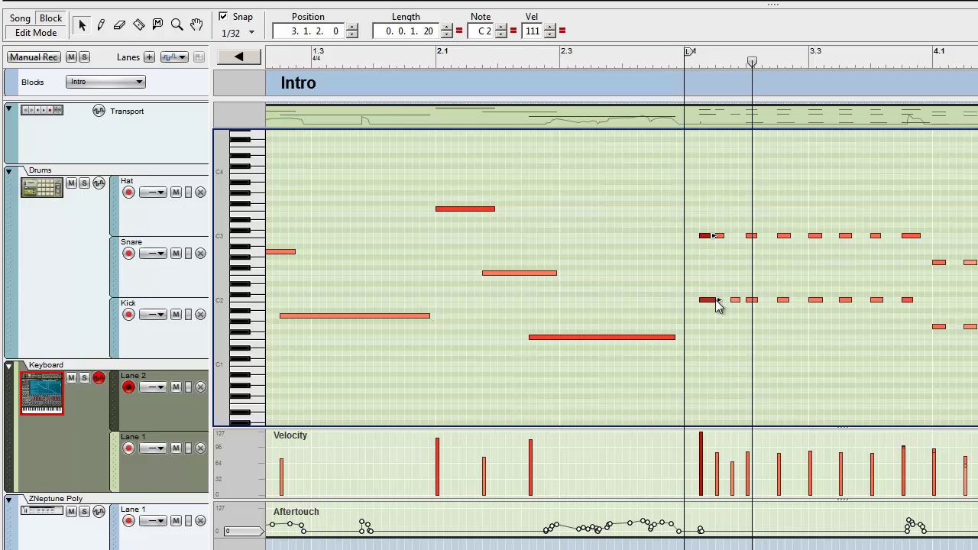
{"action": "left_click_drag", "start_coordinate": [707, 237], "coordinate": [690, 239]}
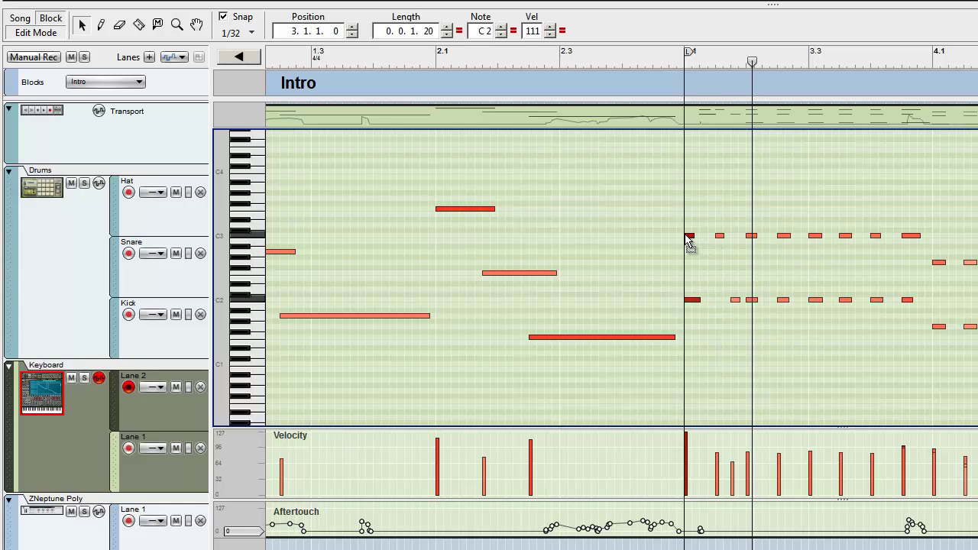
{"action": "left_click_drag", "start_coordinate": [611, 61], "coordinate": [275, 81]}
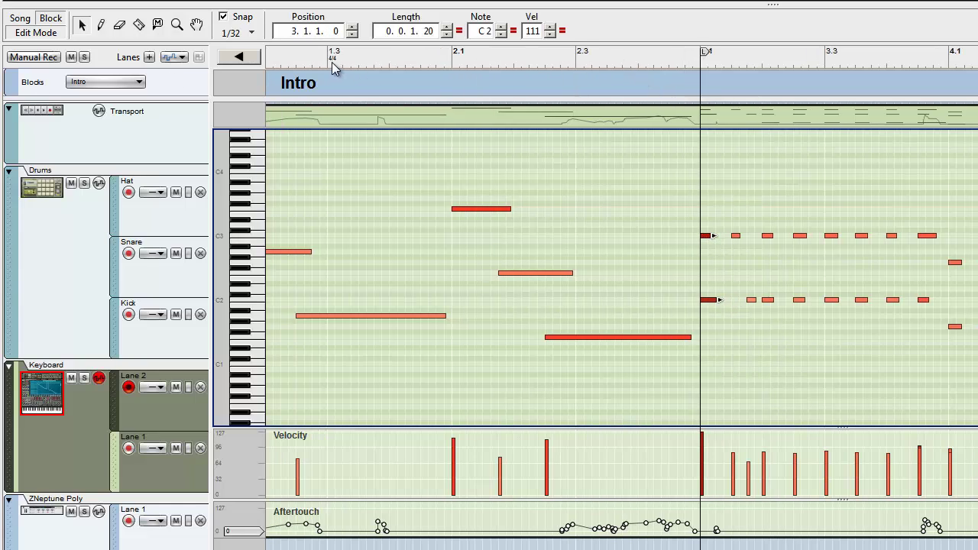
{"action": "left_click_drag", "start_coordinate": [332, 62], "coordinate": [105, 90]}
{"action": "key", "text": "space"}
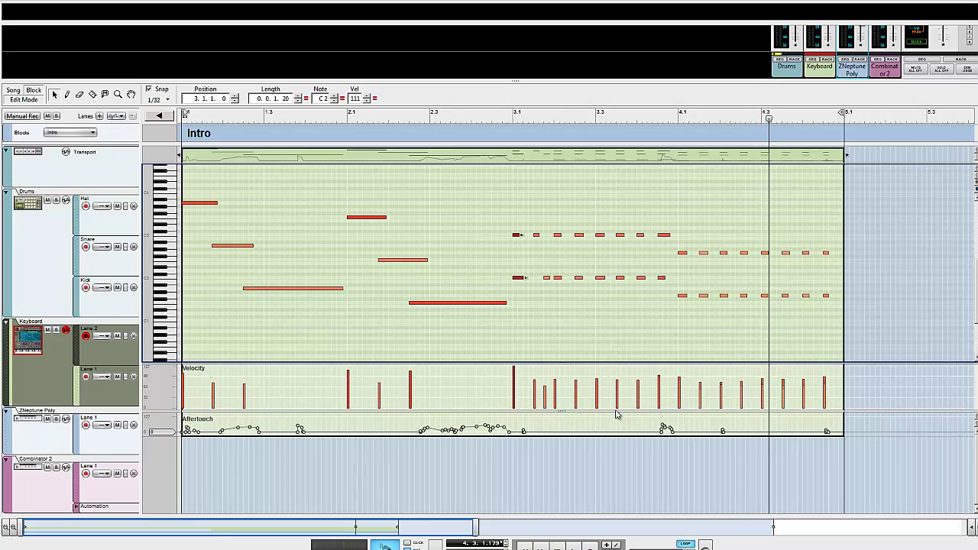
Enlarge the clip's velocity lane and delete the aftertouch points from the end of bar 2 to the end of the clip
{"action": "left_click_drag", "start_coordinate": [617, 414], "coordinate": [585, 460]}
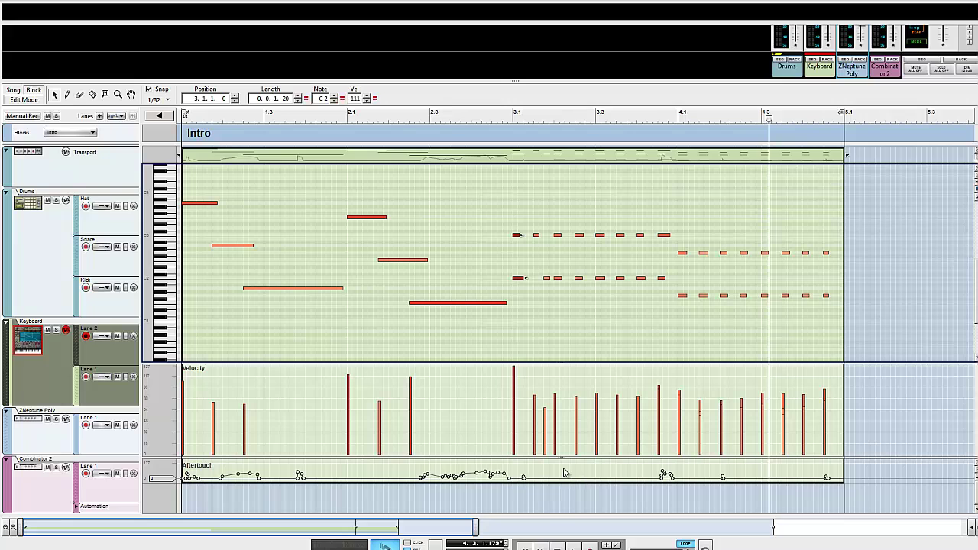
{"action": "left_click_drag", "start_coordinate": [515, 465], "coordinate": [977, 486]}
{"action": "key", "text": "Delete"}
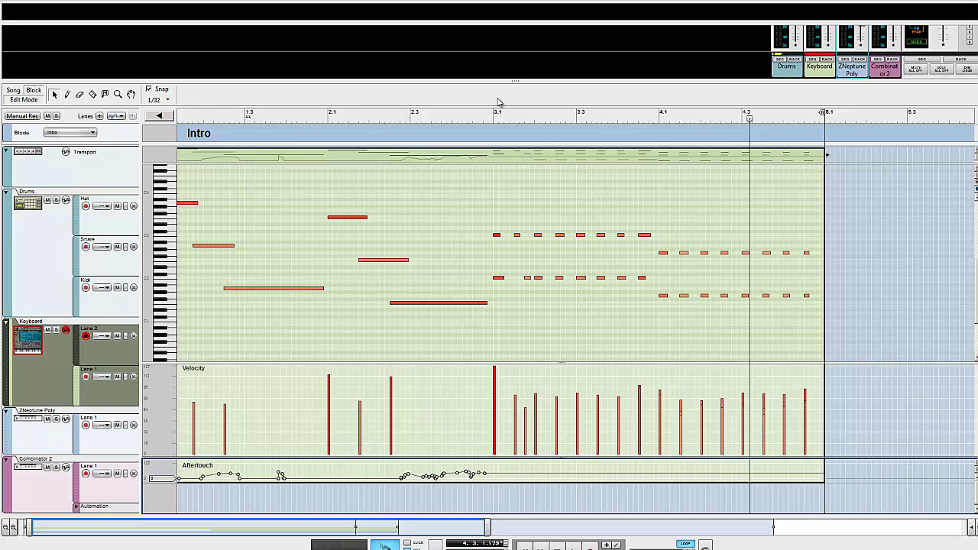
{"action": "left_click", "coordinate": [478, 122]}
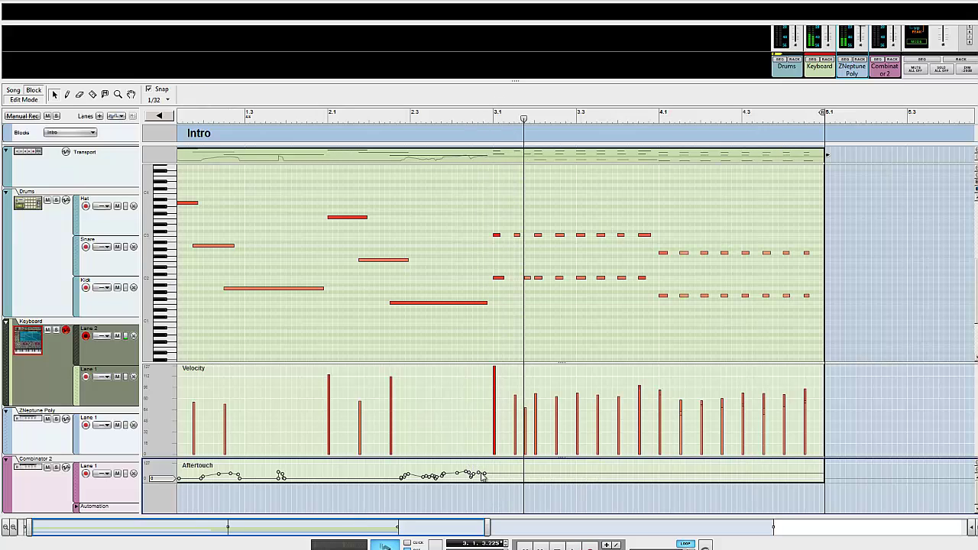
{"action": "left_click_drag", "start_coordinate": [487, 491], "coordinate": [479, 496]}
{"action": "key", "text": "Delete"}
Play the clip from bar 3 and examine its notes across all octaves in bars 3 and 4
{"action": "left_click_drag", "start_coordinate": [474, 213], "coordinate": [496, 203]}
{"action": "scroll", "coordinate": [558, 268], "scroll_direction": "down", "scroll_amount": 3}
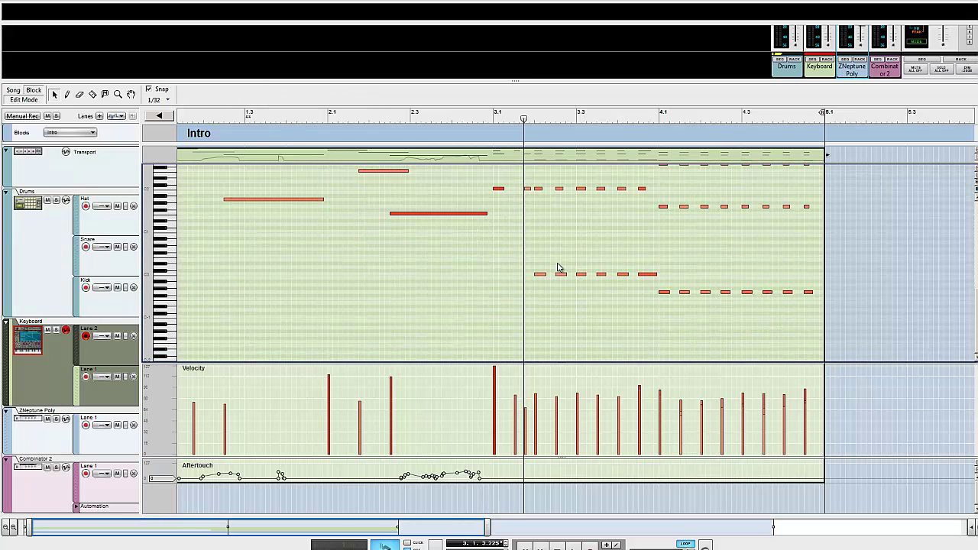
{"action": "scroll", "coordinate": [560, 271], "scroll_direction": "up", "scroll_amount": 1}
{"action": "scroll", "coordinate": [560, 272], "scroll_direction": "down", "scroll_amount": 1}
{"action": "scroll", "coordinate": [559, 271], "scroll_direction": "up", "scroll_amount": 5}
{"action": "scroll", "coordinate": [560, 273], "scroll_direction": "down", "scroll_amount": 4}
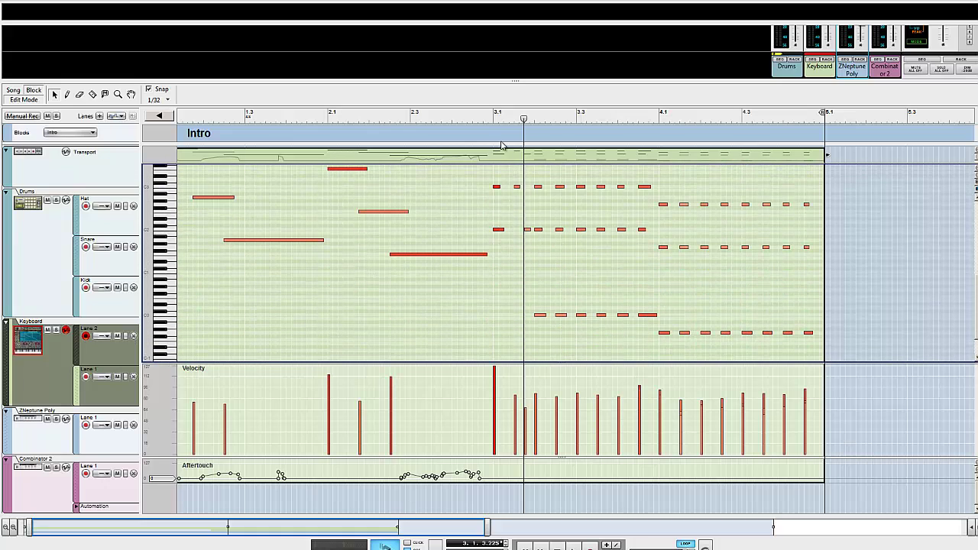
{"action": "left_click", "coordinate": [493, 119]}
{"action": "key", "text": "space"}
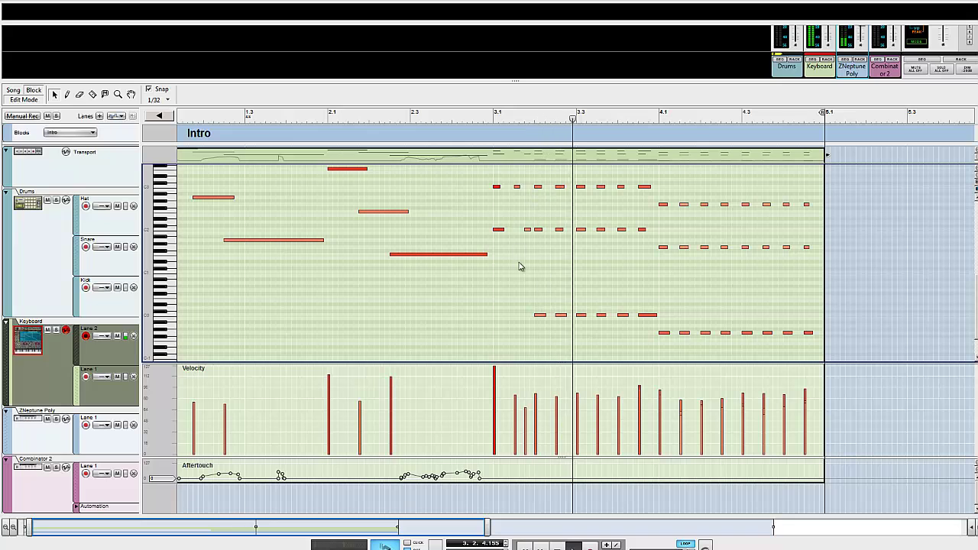
{"action": "scroll", "coordinate": [518, 269], "scroll_direction": "down", "scroll_amount": 1}
{"action": "scroll", "coordinate": [518, 270], "scroll_direction": "up", "scroll_amount": 6}
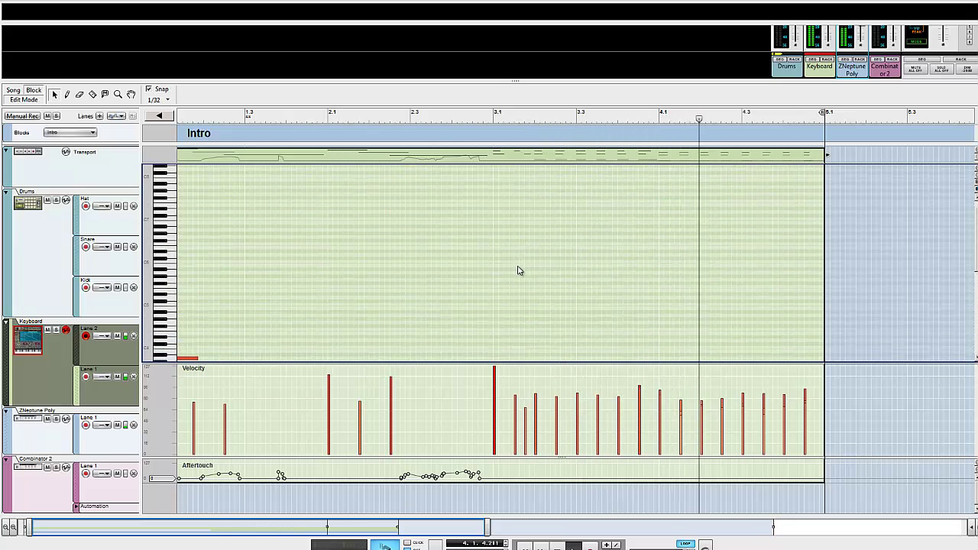
{"action": "scroll", "coordinate": [518, 270], "scroll_direction": "down", "scroll_amount": 5}
{"action": "scroll", "coordinate": [518, 270], "scroll_direction": "up", "scroll_amount": 2}
{"action": "scroll", "coordinate": [518, 269], "scroll_direction": "down", "scroll_amount": 2}
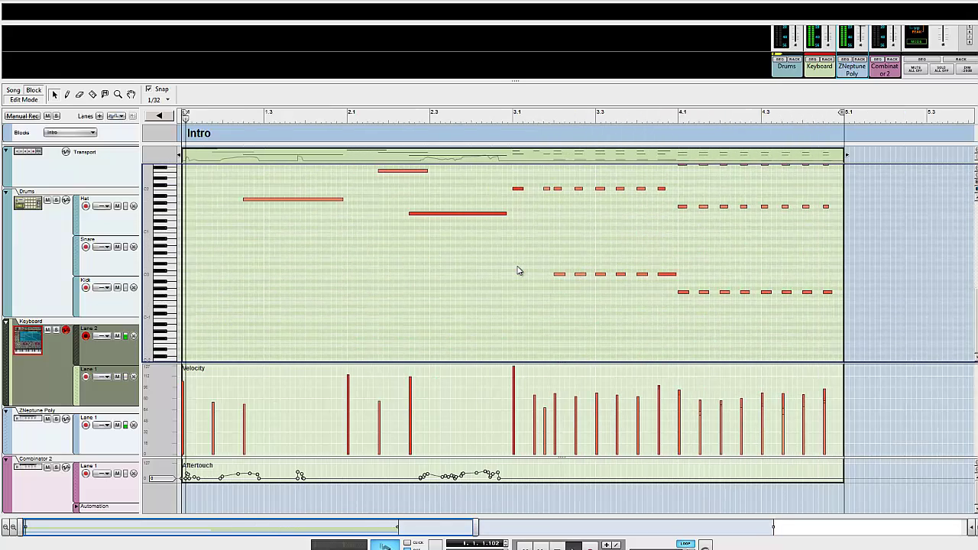
{"action": "scroll", "coordinate": [516, 286], "scroll_direction": "up", "scroll_amount": 2}
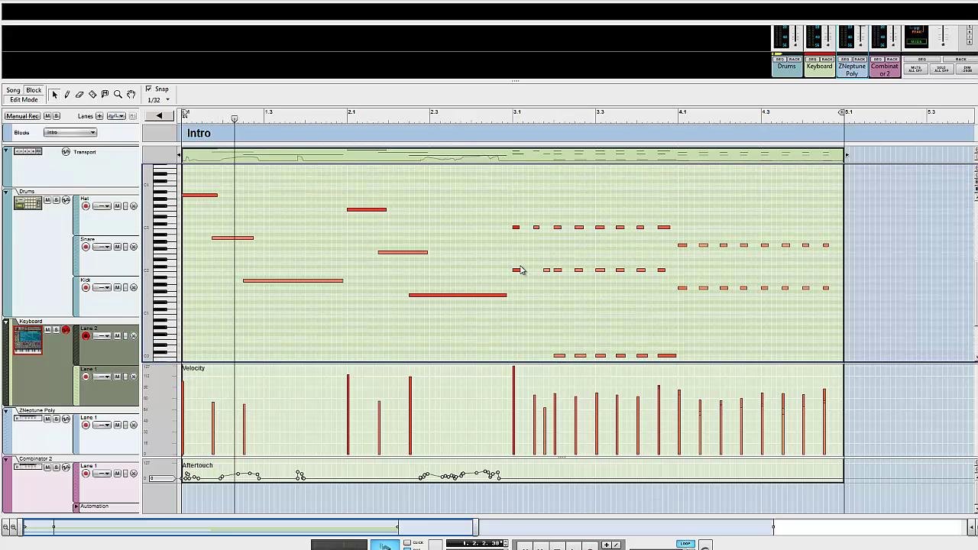
Select the notes in bars 3 and 4 and even out their velocities at about 60 to 70
{"action": "left_click", "coordinate": [520, 271]}
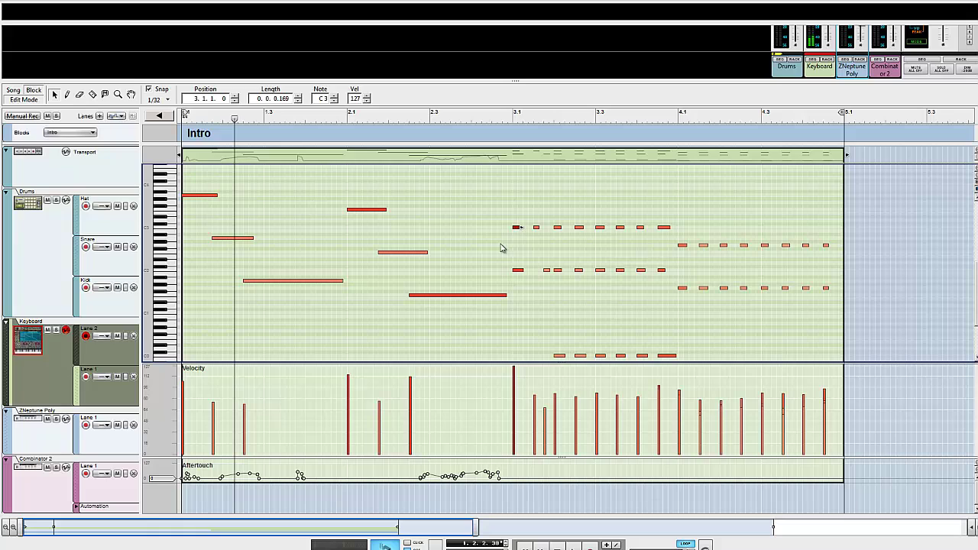
{"action": "left_click_drag", "start_coordinate": [490, 209], "coordinate": [846, 292]}
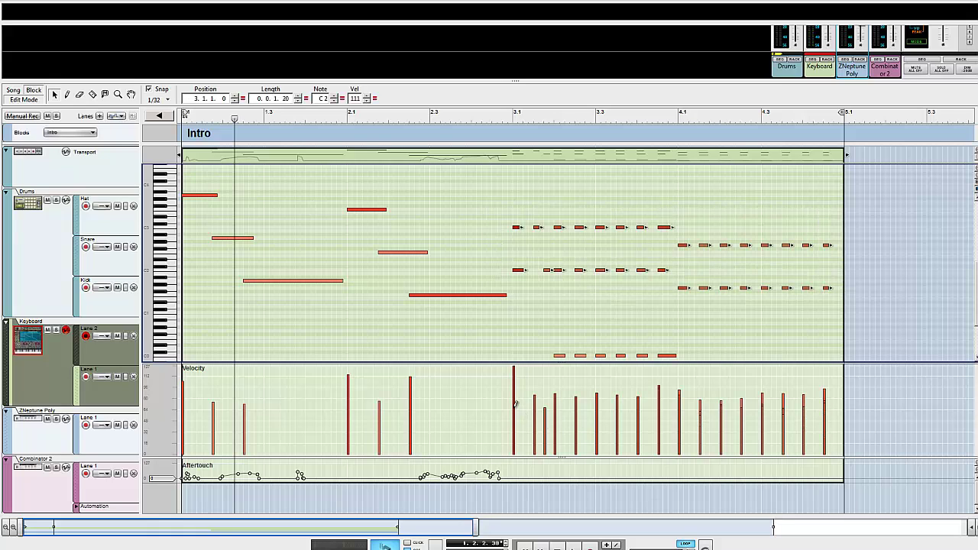
{"action": "left_click_drag", "start_coordinate": [505, 413], "coordinate": [886, 408]}
{"action": "left_click_drag", "start_coordinate": [801, 412], "coordinate": [490, 422]}
{"action": "left_click_drag", "start_coordinate": [714, 417], "coordinate": [856, 412]}
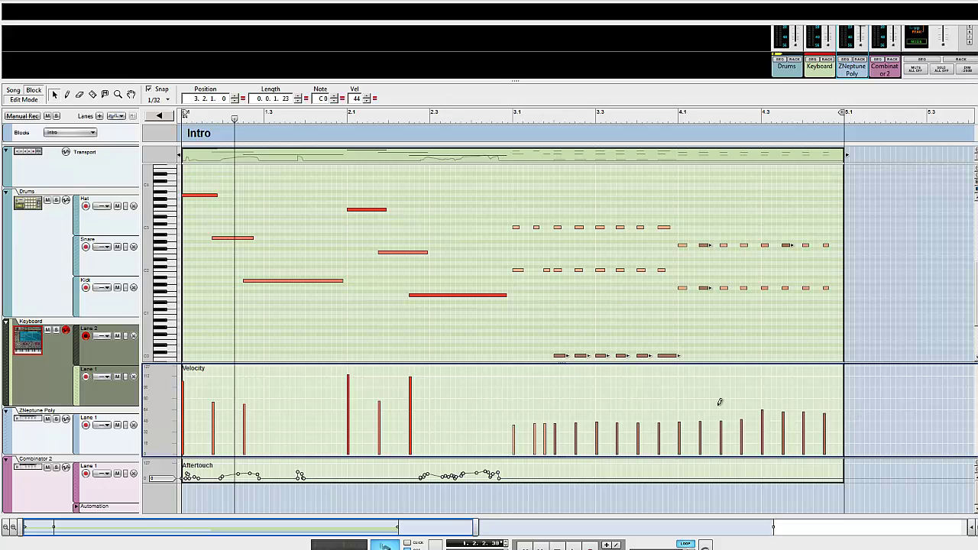
{"action": "left_click_drag", "start_coordinate": [720, 402], "coordinate": [483, 409]}
{"action": "scroll", "coordinate": [601, 304], "scroll_direction": "down", "scroll_amount": 4}
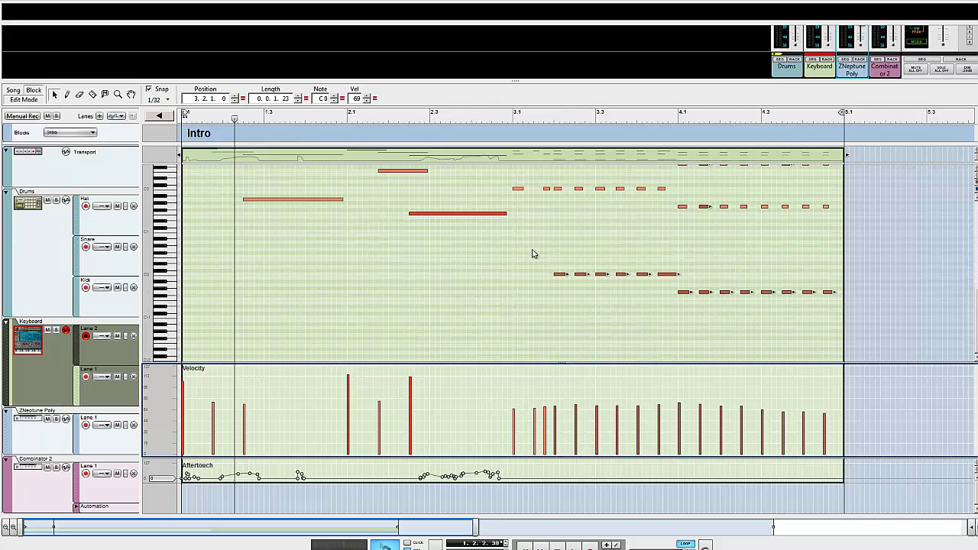
{"action": "scroll", "coordinate": [533, 254], "scroll_direction": "right", "scroll_amount": 1}
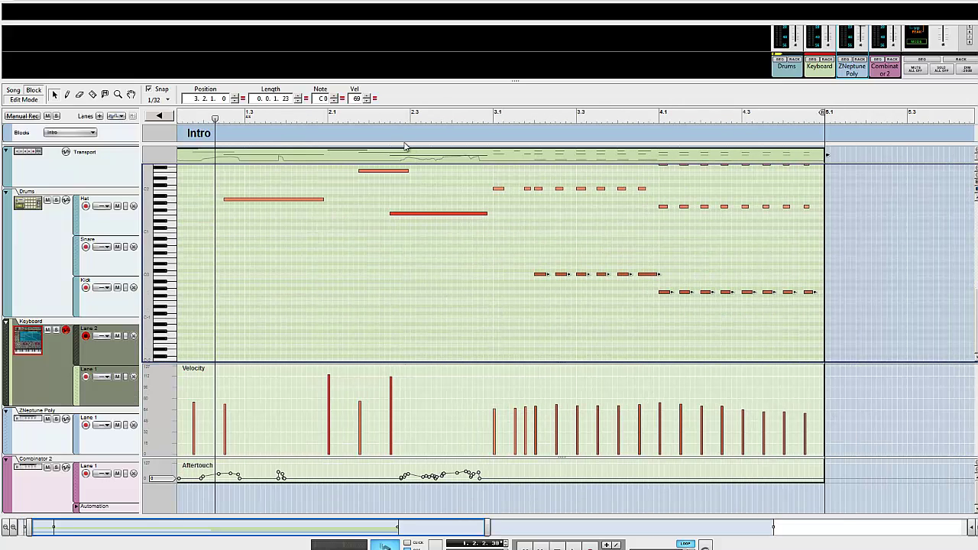
During playback, redraw the Keyboard Lane 2 clip's note velocities: lower the notes in bars 1–2 and ramp bars 3–4 from very low upward
{"action": "key", "text": "alt+space"}
{"action": "key", "text": "Escape"}
{"action": "key", "text": "space"}
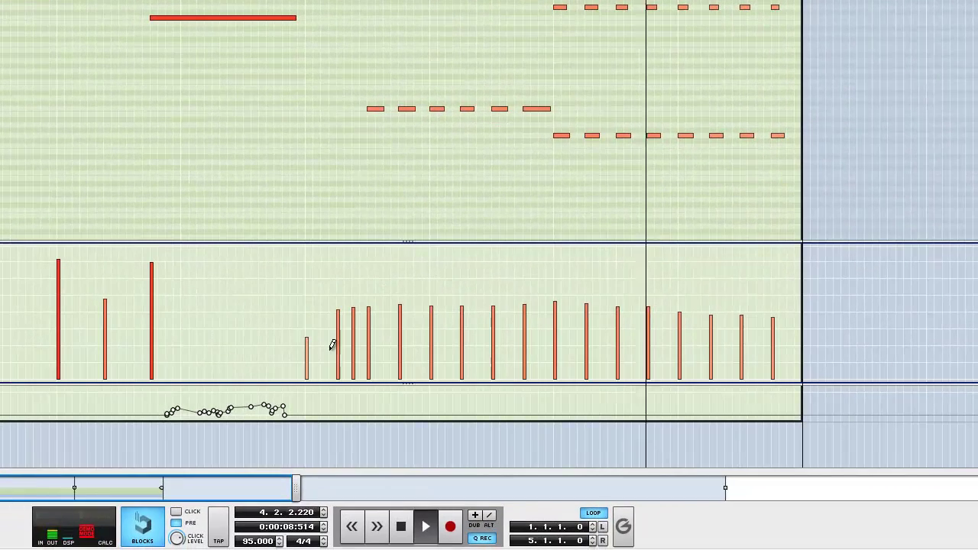
{"action": "left_click_drag", "start_coordinate": [332, 344], "coordinate": [781, 340]}
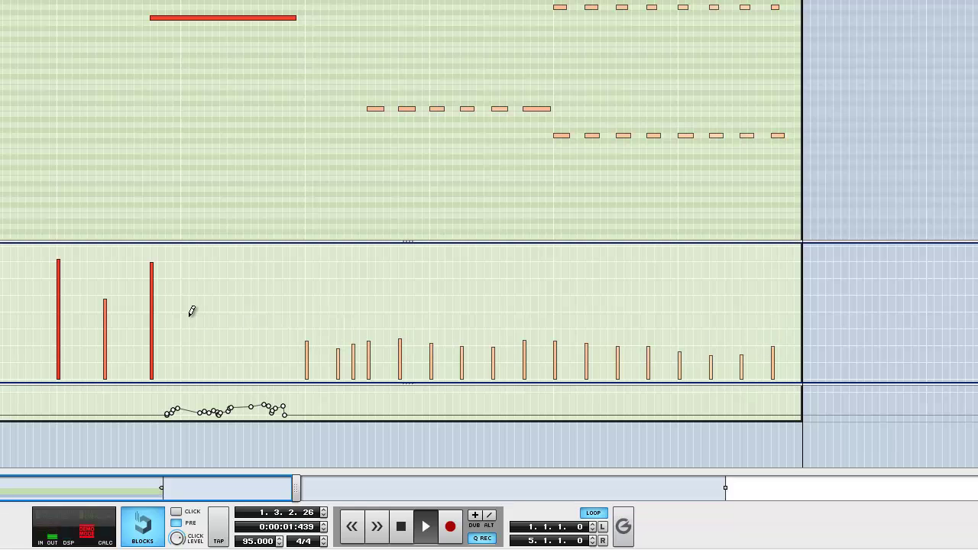
{"action": "mouse_move", "coordinate": [146, 308]}
{"action": "left_mouse_down"}
{"action": "mouse_move", "coordinate": [51, 307]}
{"action": "mouse_move", "coordinate": [66, 311]}
{"action": "left_mouse_up"}
{"action": "left_click", "coordinate": [151, 300]}
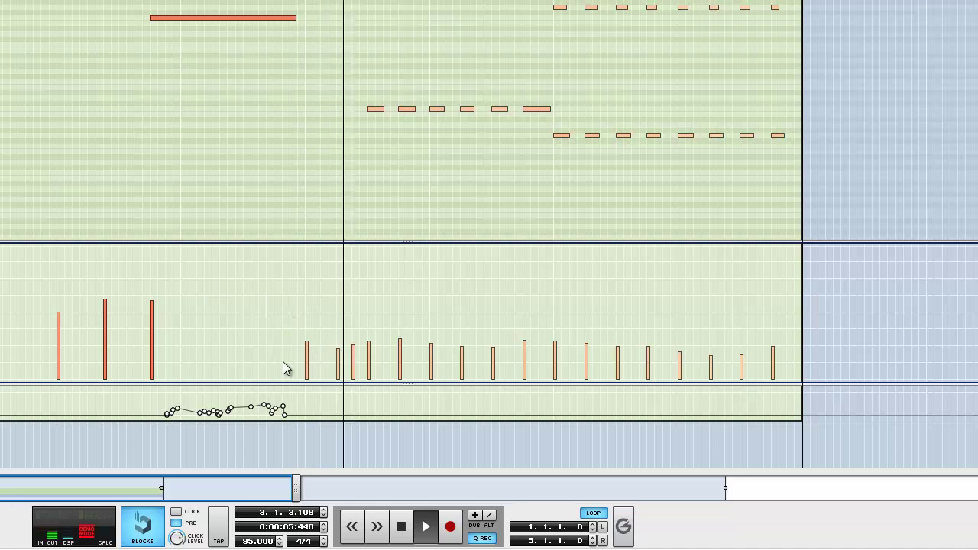
{"action": "mouse_move", "coordinate": [306, 365]}
{"action": "left_mouse_down"}
{"action": "mouse_move", "coordinate": [367, 349]}
{"action": "mouse_move", "coordinate": [527, 351]}
{"action": "mouse_move", "coordinate": [797, 319]}
{"action": "left_mouse_up"}
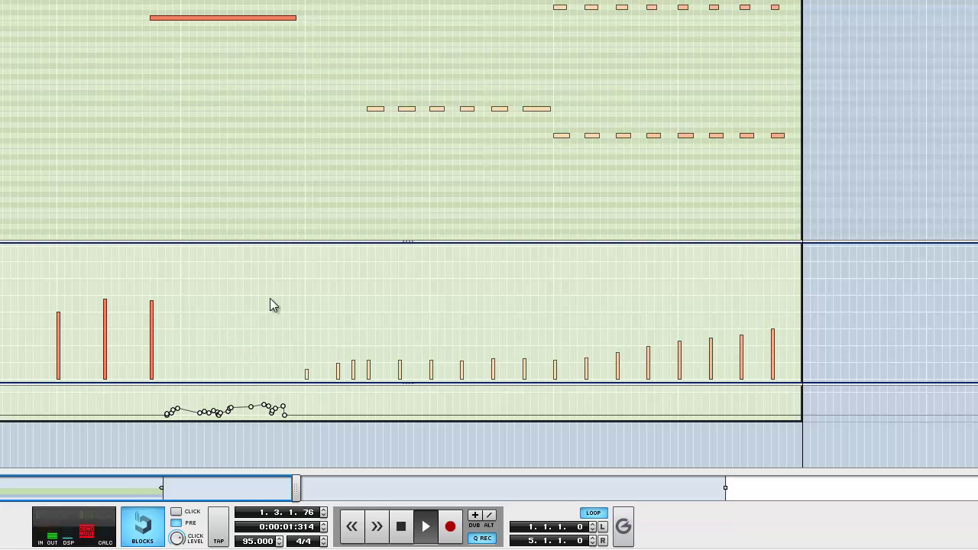
{"action": "left_click_drag", "start_coordinate": [188, 332], "coordinate": [1, 334]}
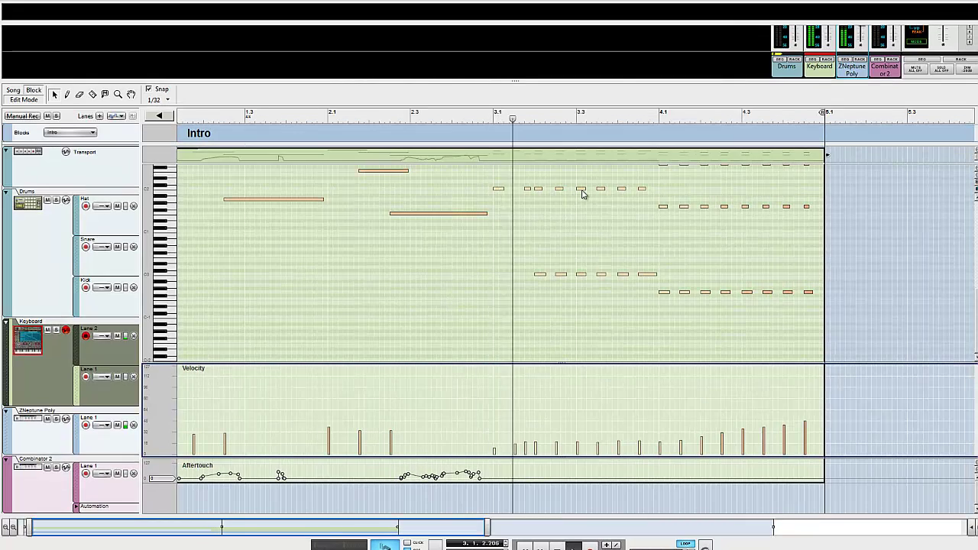
Lower the velocities of the three notes in the Keyboard Lane 1 clip at bars 3–4 to roughly 90–95
{"action": "scroll", "coordinate": [544, 218], "scroll_direction": "up", "scroll_amount": 6}
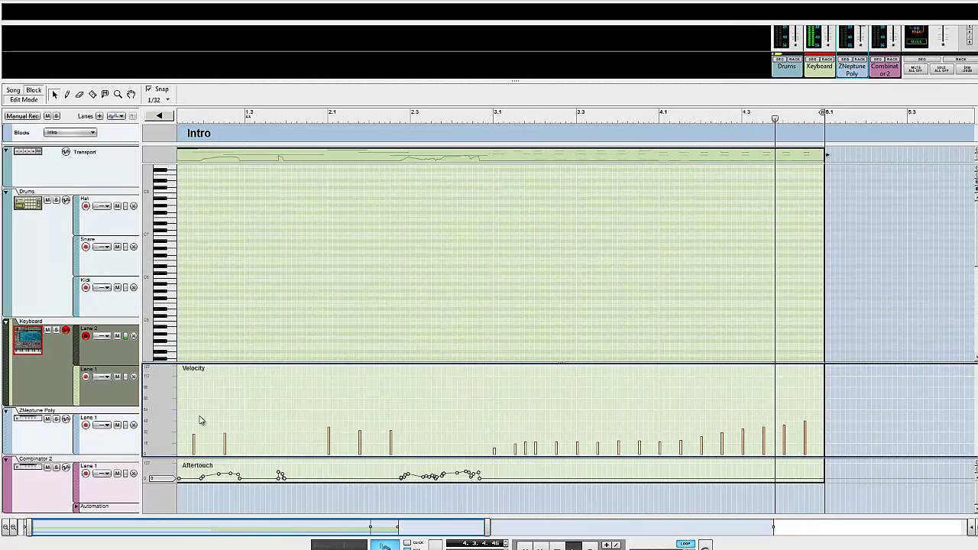
{"action": "left_click", "coordinate": [118, 392]}
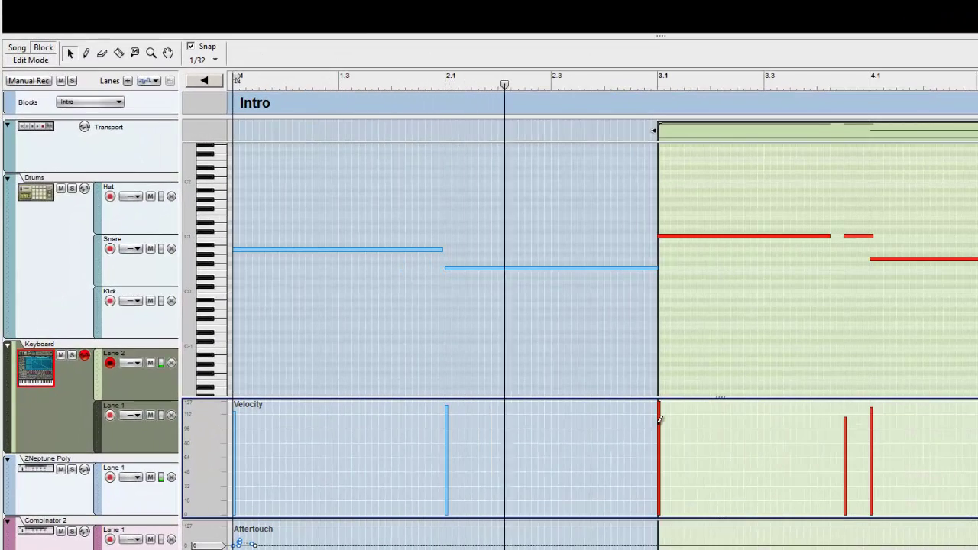
{"action": "left_click_drag", "start_coordinate": [659, 410], "coordinate": [662, 430]}
{"action": "mouse_move", "coordinate": [841, 427]}
{"action": "left_mouse_down"}
{"action": "mouse_move", "coordinate": [858, 421]}
{"action": "mouse_move", "coordinate": [883, 433]}
{"action": "left_mouse_up"}
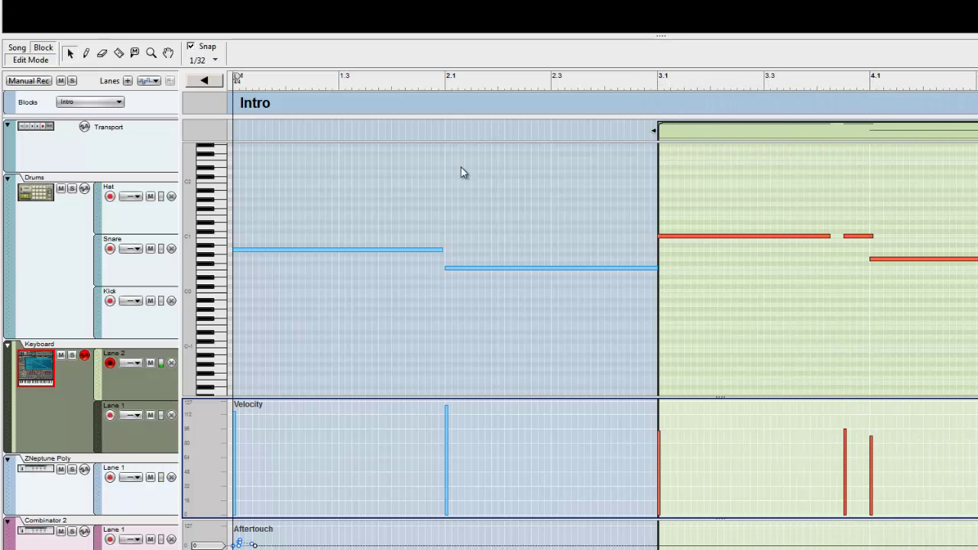
Leave clip editing for the Intro block and switch the sequencer to the Song arrangement
{"action": "left_click", "coordinate": [459, 133]}
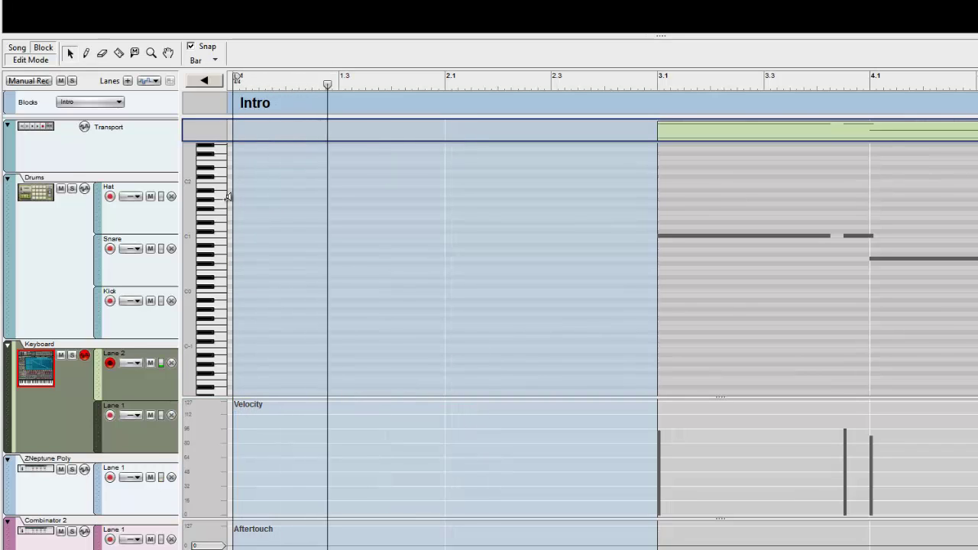
{"action": "key", "text": "ctrl+e"}
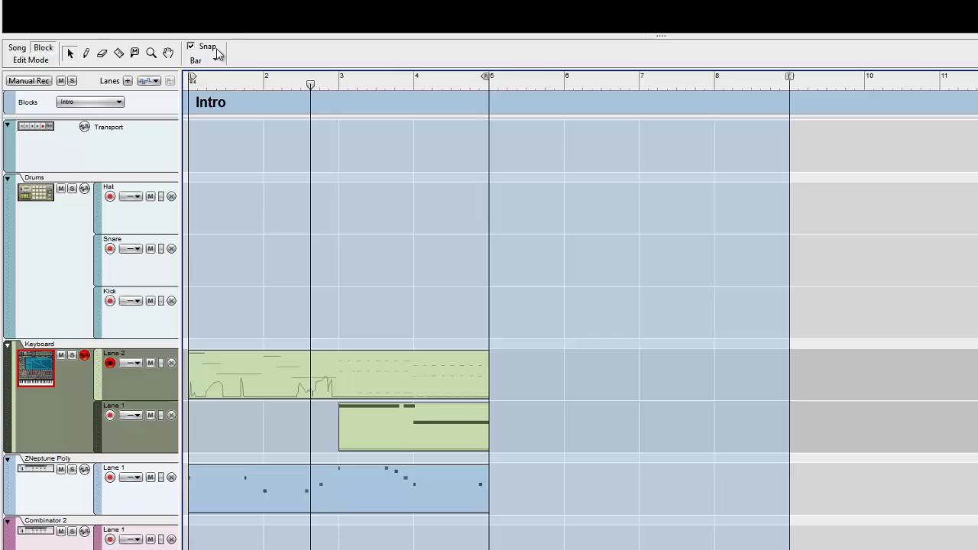
{"action": "left_click", "coordinate": [74, 101]}
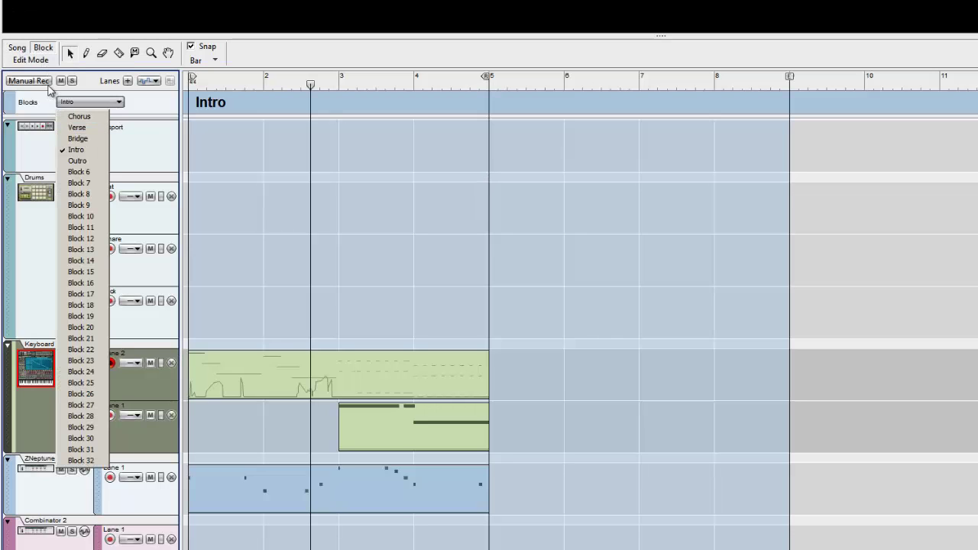
{"action": "left_click", "coordinate": [26, 99]}
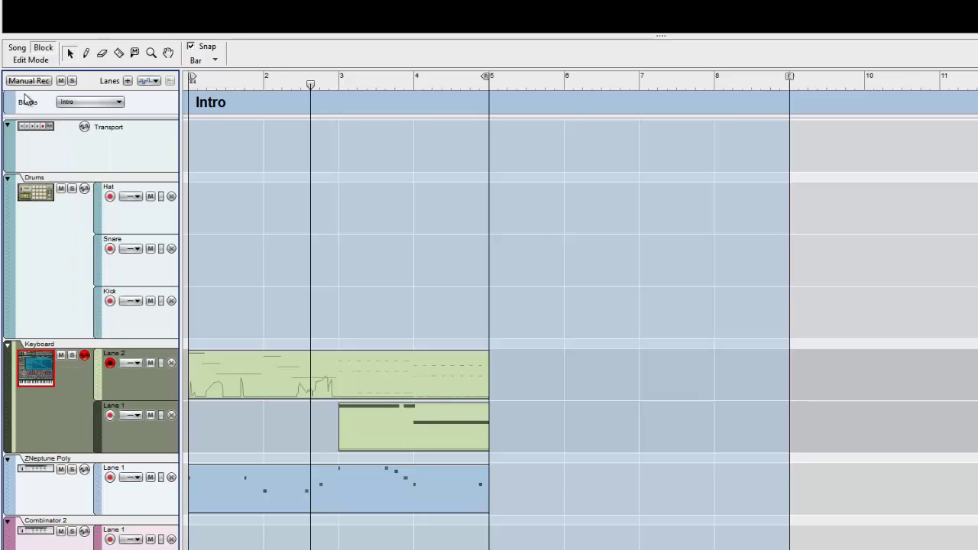
{"action": "left_click", "coordinate": [18, 48]}
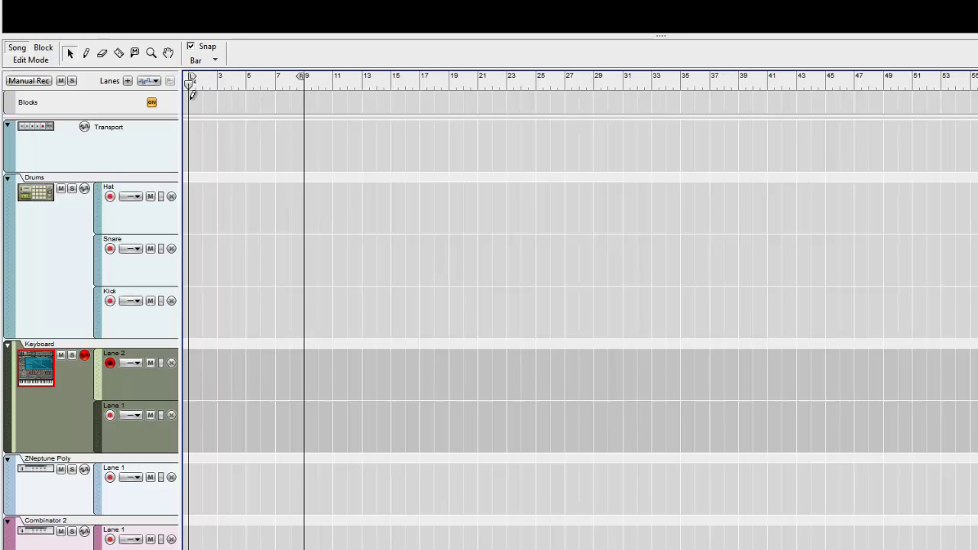
Draw a Chorus block in the song's Blocks track and make it 8 bars long, starting at bar 32
{"action": "left_click_drag", "start_coordinate": [192, 93], "coordinate": [761, 90]}
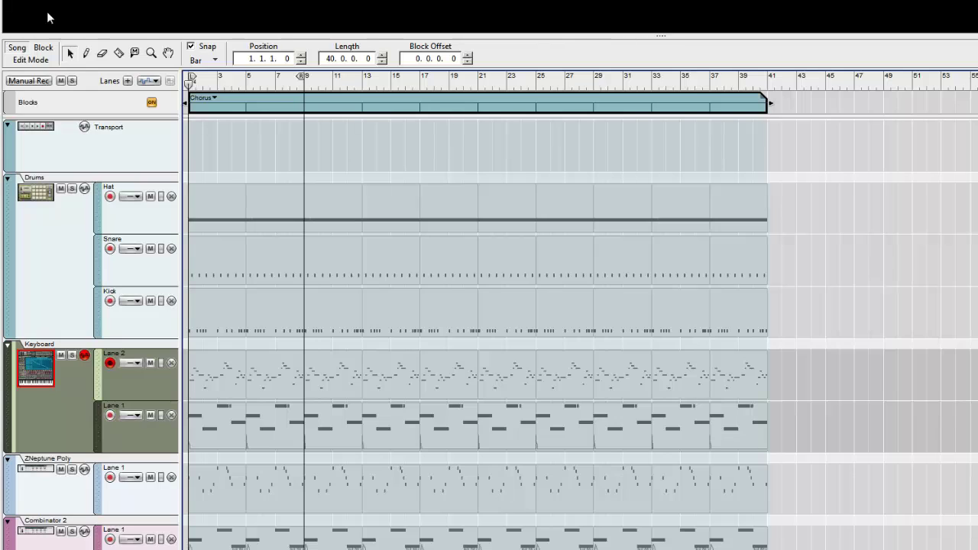
{"action": "left_click", "coordinate": [213, 98]}
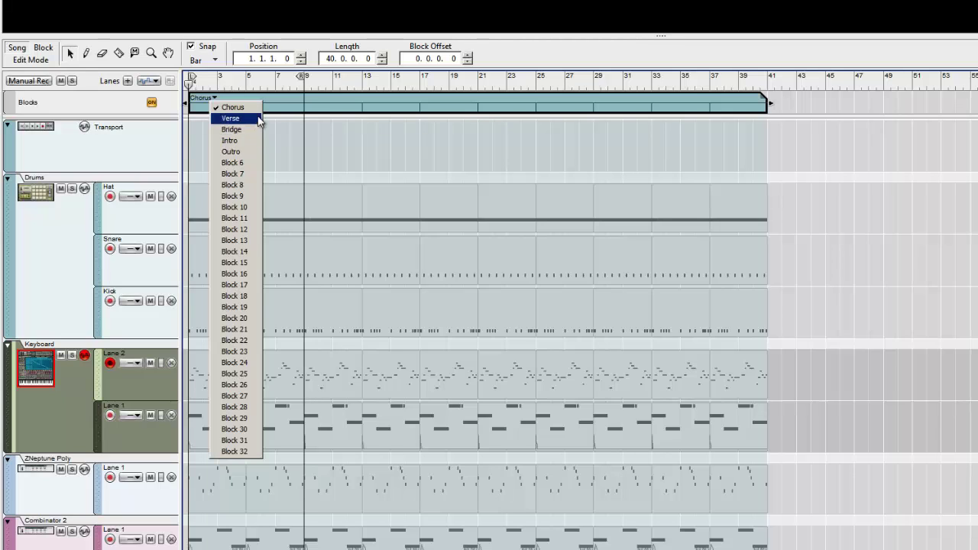
{"action": "left_click", "coordinate": [783, 107]}
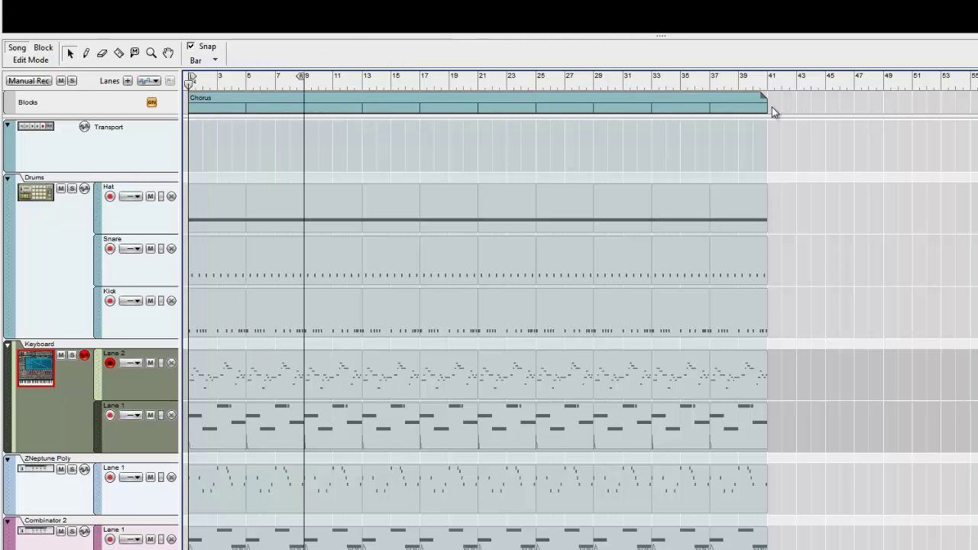
{"action": "left_click_drag", "start_coordinate": [754, 105], "coordinate": [691, 130]}
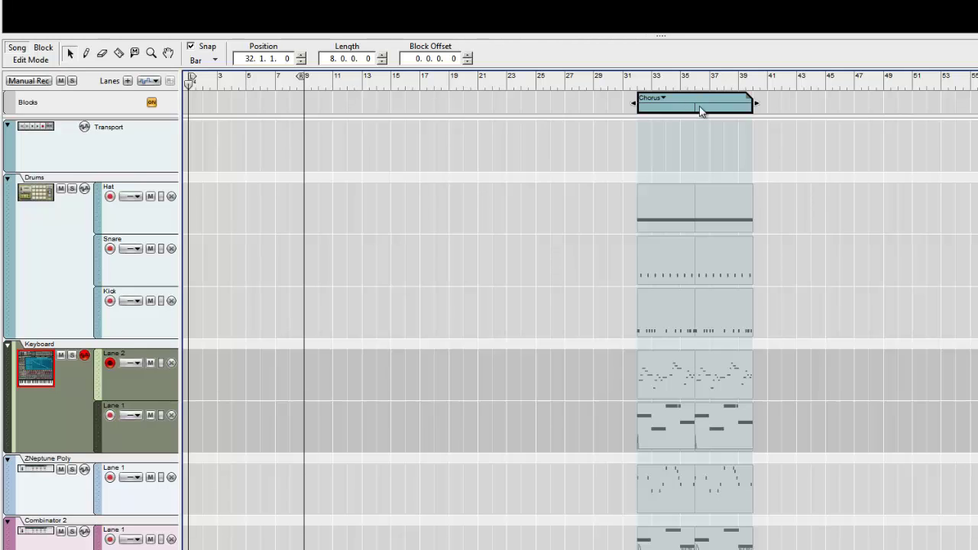
Add a 24-bar Verse block starting at bar 8, directly before the Chorus block
{"action": "left_click_drag", "start_coordinate": [671, 108], "coordinate": [590, 109]}
{"action": "left_click", "coordinate": [448, 99]}
{"action": "left_click", "coordinate": [455, 116]}
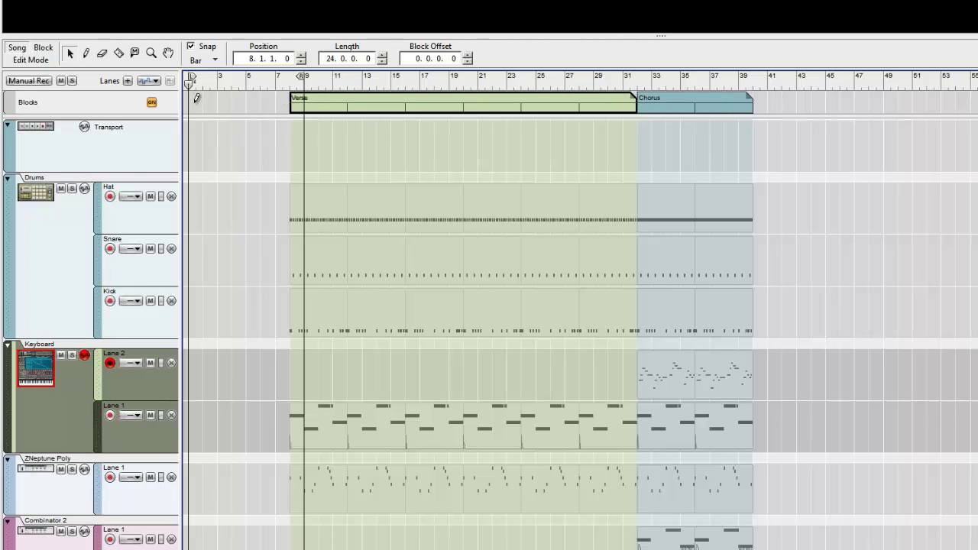
Draw a 4-bar block at bar 1 and assign it to Intro
{"action": "mouse_move", "coordinate": [196, 98]}
{"action": "left_mouse_down"}
{"action": "mouse_move", "coordinate": [284, 110]}
{"action": "mouse_move", "coordinate": [230, 101]}
{"action": "mouse_move", "coordinate": [254, 102]}
{"action": "mouse_move", "coordinate": [246, 102]}
{"action": "left_mouse_up"}
{"action": "key", "text": "ctrl+z"}
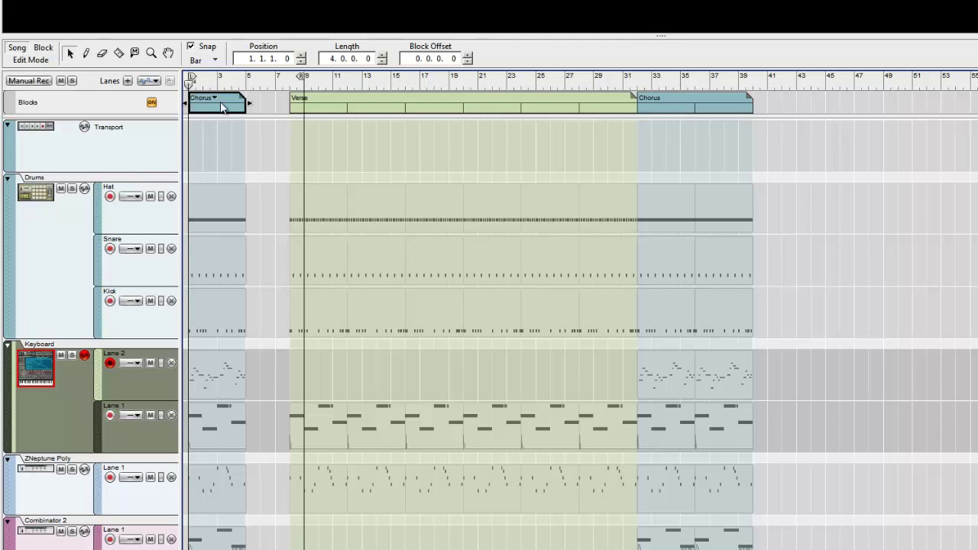
{"action": "left_click", "coordinate": [216, 98]}
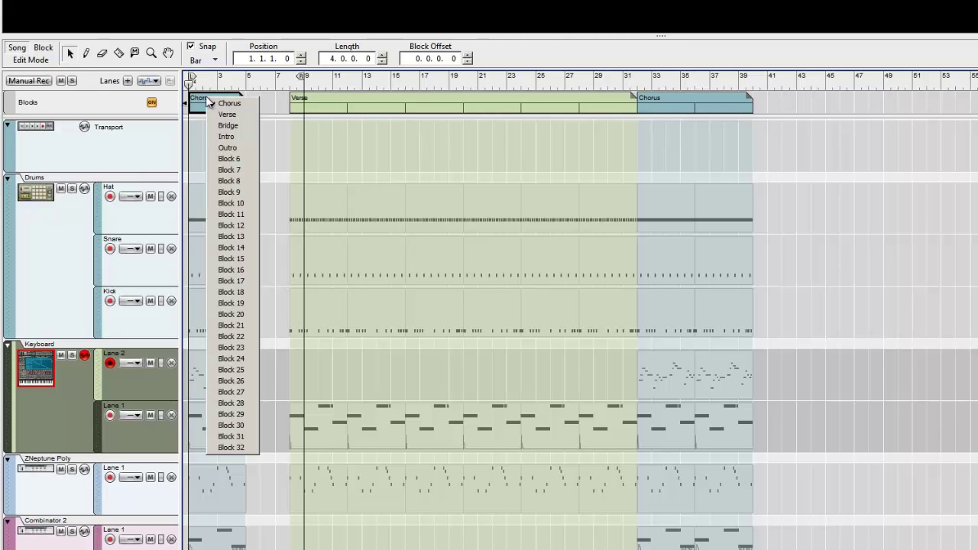
{"action": "left_click", "coordinate": [224, 140]}
Reorder the blocks so the Chorus starts at bar 5 after the Intro and the Verse follows at bar 13
{"action": "left_click_drag", "start_coordinate": [317, 98], "coordinate": [749, 80]}
{"action": "left_click_drag", "start_coordinate": [662, 103], "coordinate": [296, 108]}
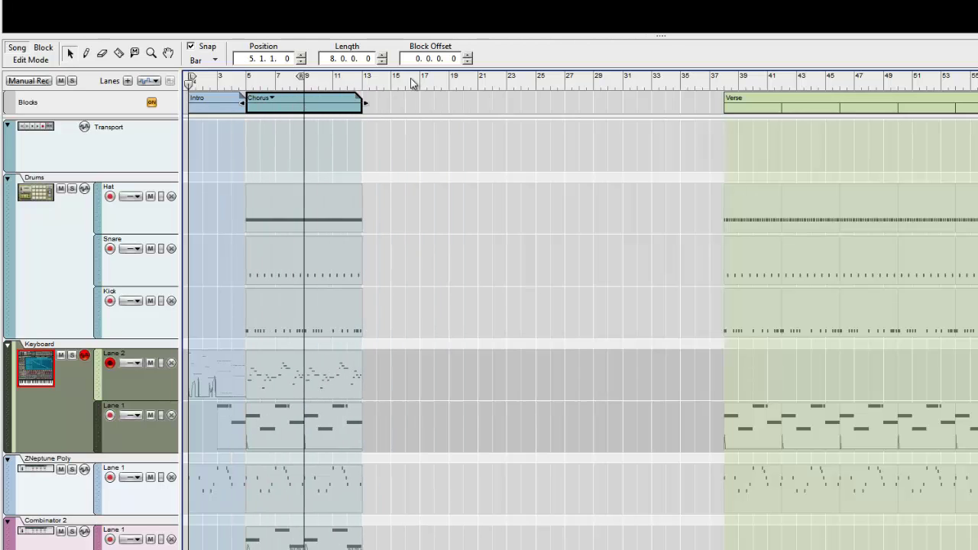
{"action": "left_click_drag", "start_coordinate": [787, 106], "coordinate": [426, 113]}
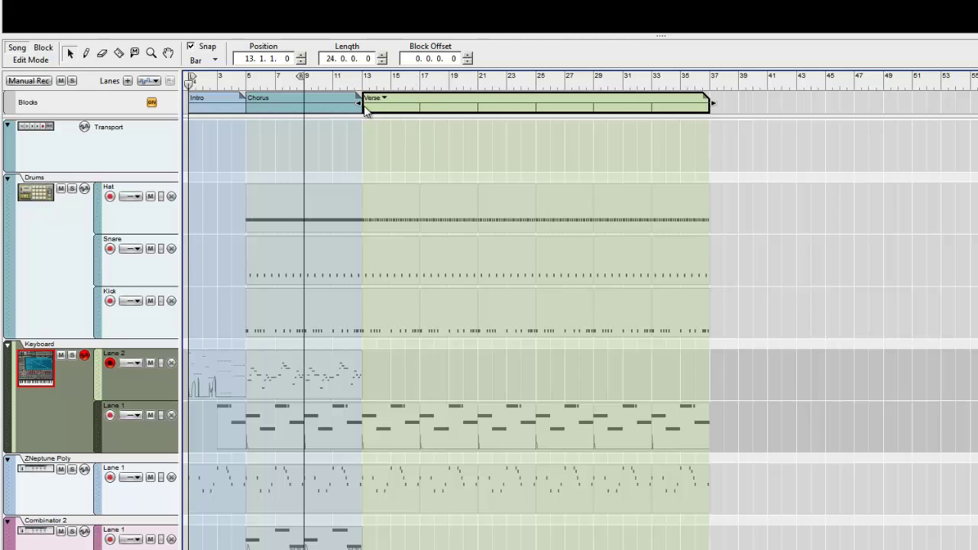
Duplicate the Chorus and Verse blocks together so the copies follow the first Verse from bar 37
{"action": "left_click", "coordinate": [311, 111]}
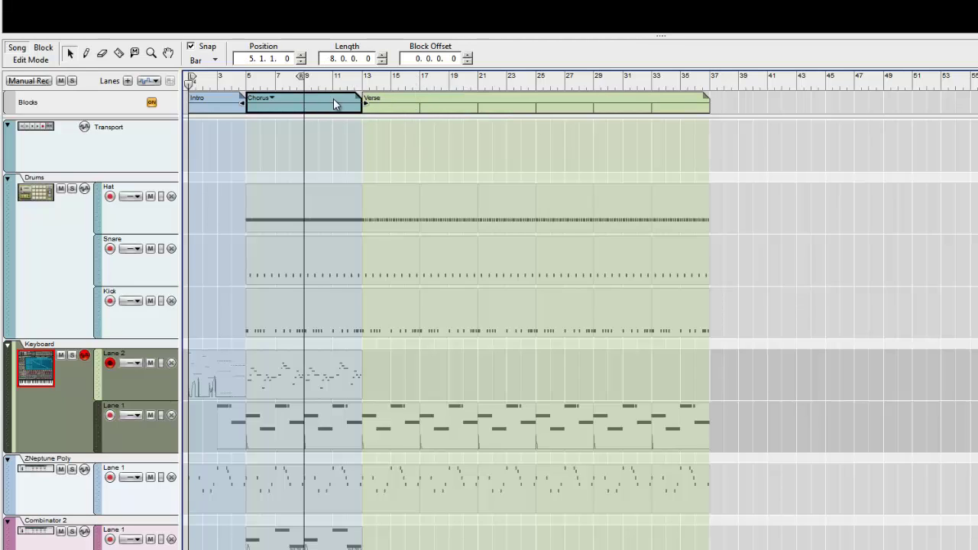
{"action": "left_click", "coordinate": [369, 98], "text": "shift"}
{"action": "left_click_drag", "start_coordinate": [301, 110], "coordinate": [757, 110]}
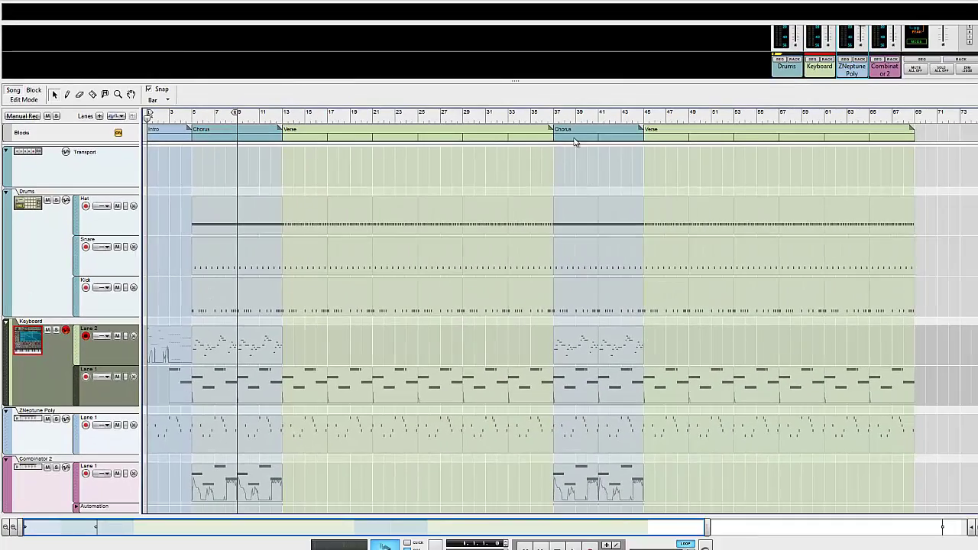
Copy the second Chorus block to bar 69 after the last Verse, and place the marker line just past its end
{"action": "left_click_drag", "start_coordinate": [628, 141], "coordinate": [955, 149]}
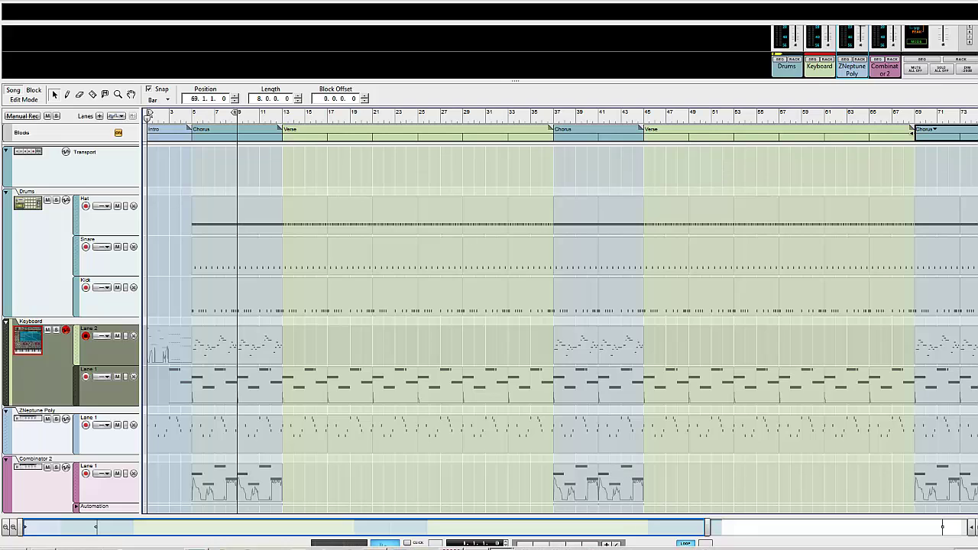
{"action": "left_click_drag", "start_coordinate": [708, 527], "coordinate": [789, 528]}
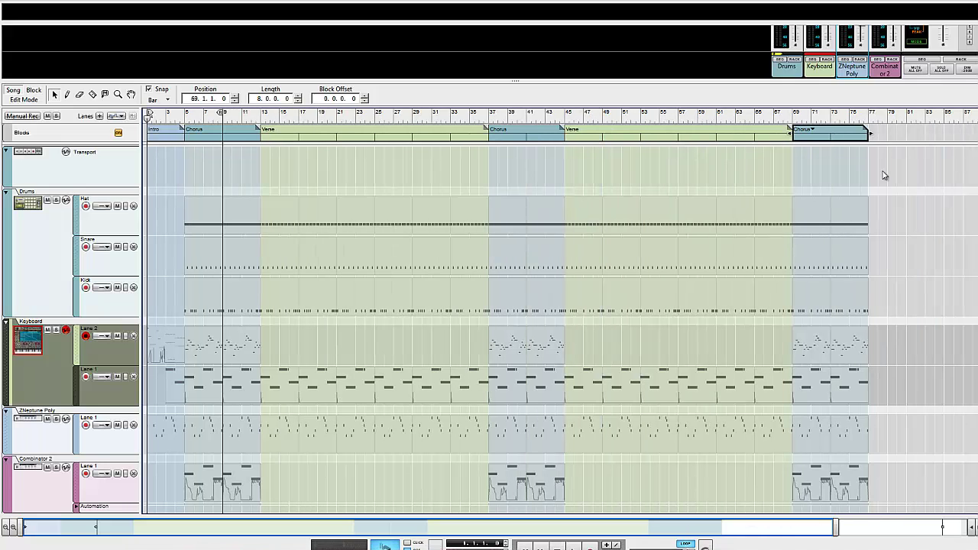
{"action": "left_click", "coordinate": [879, 116]}
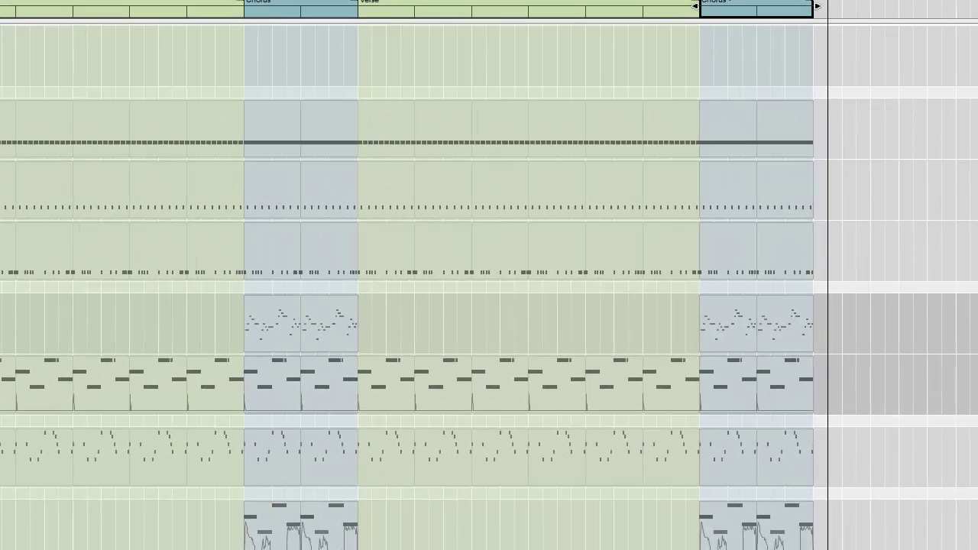
Start saving the song and browse to the root of MEDIA_DRIVE (D:)
{"action": "key", "text": "ctrl+s"}
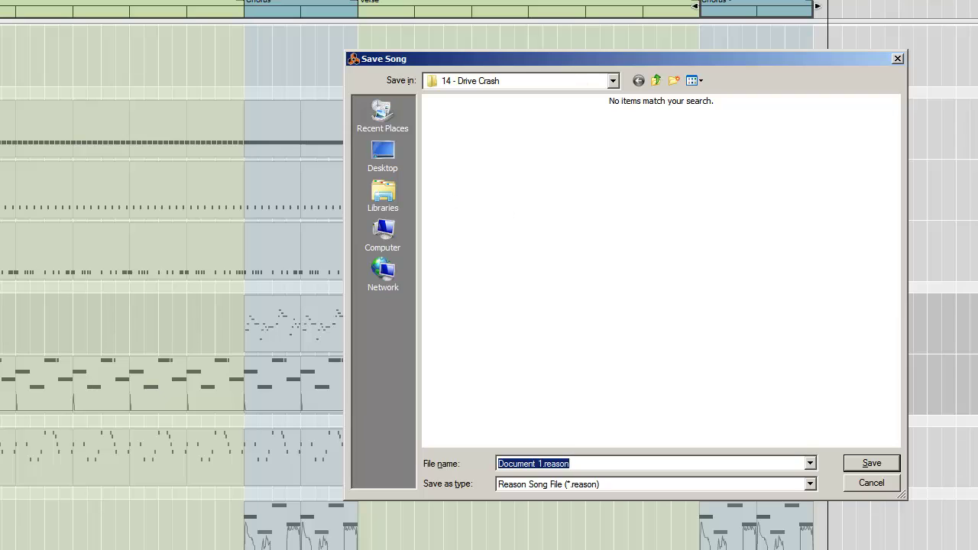
{"action": "left_click", "coordinate": [540, 156]}
{"action": "key", "text": "BackSpace"}
{"action": "key", "text": "BackSpace"}
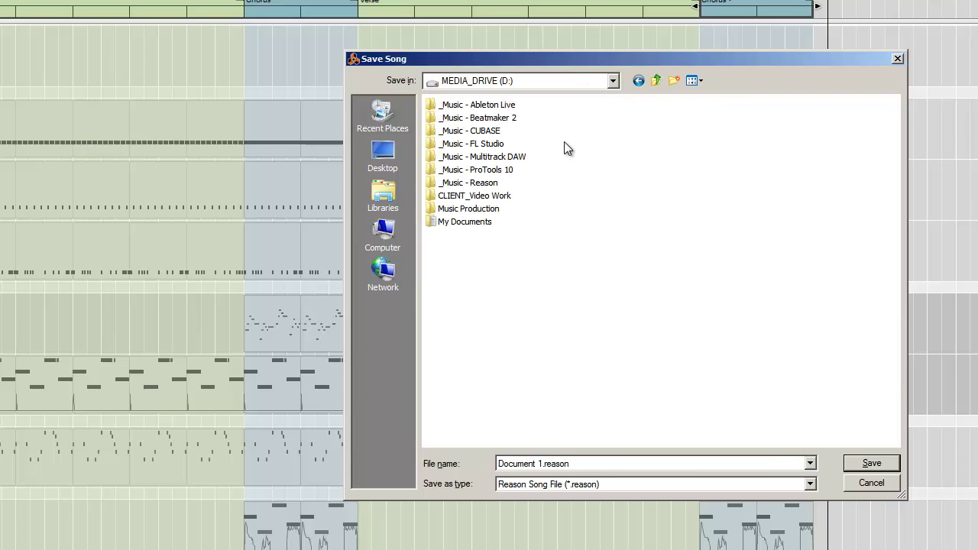
{"action": "double_click", "coordinate": [489, 184]}
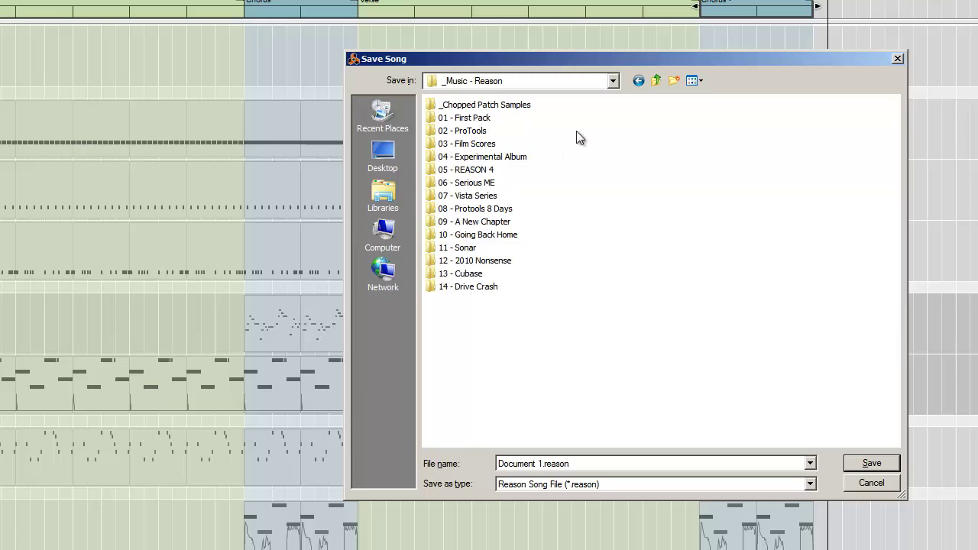
{"action": "key", "text": "BackSpace"}
Create a folder named "_Music - Reason 6" on the drive and open it
{"action": "left_click", "coordinate": [667, 85]}
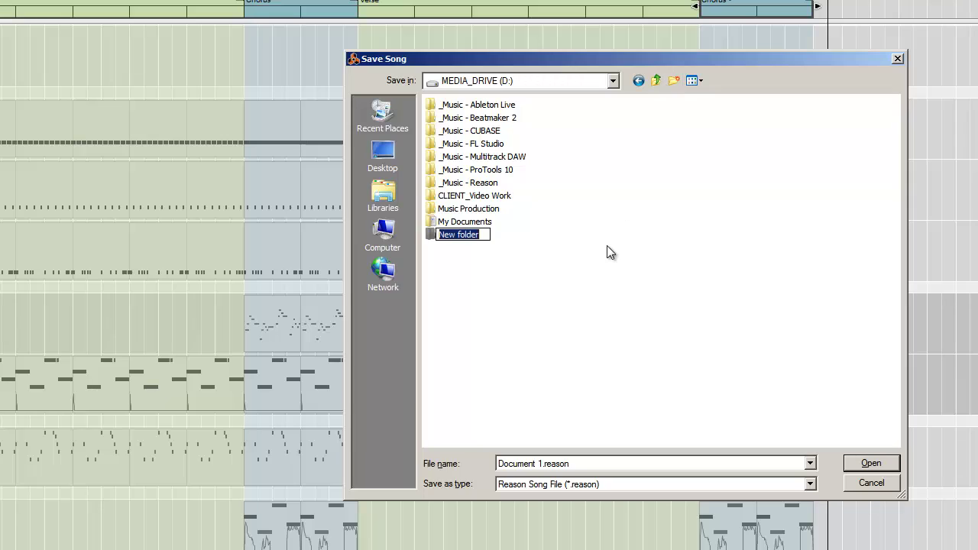
{"action": "type", "text": "_Music - Reasin"}
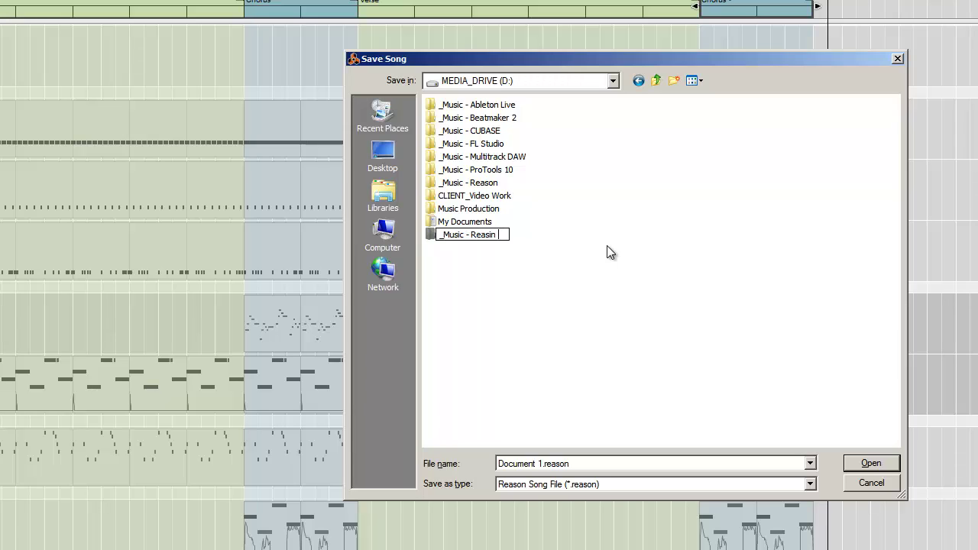
{"action": "key", "text": "BackSpace"}
{"action": "key", "text": "BackSpace"}
{"action": "key", "text": "BackSpace"}
{"action": "type", "text": "on 6"}
{"action": "key", "text": "Return"}
{"action": "key", "text": "Return"}
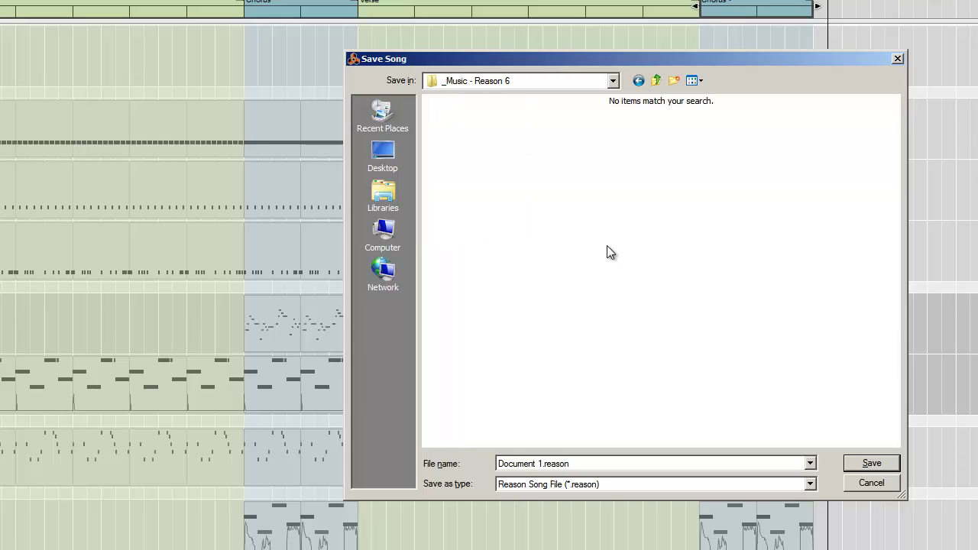
Create a subfolder named "01 - My first Batch" and open it as the save location
{"action": "left_click", "coordinate": [678, 82]}
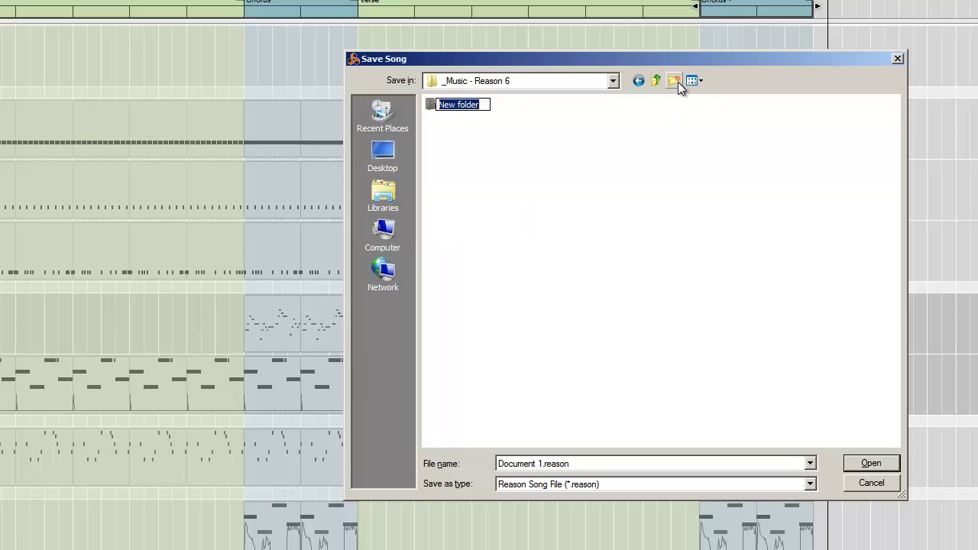
{"action": "type", "text": "01 - My first Batch"}
{"action": "key", "text": "Return"}
{"action": "key", "text": "Return"}
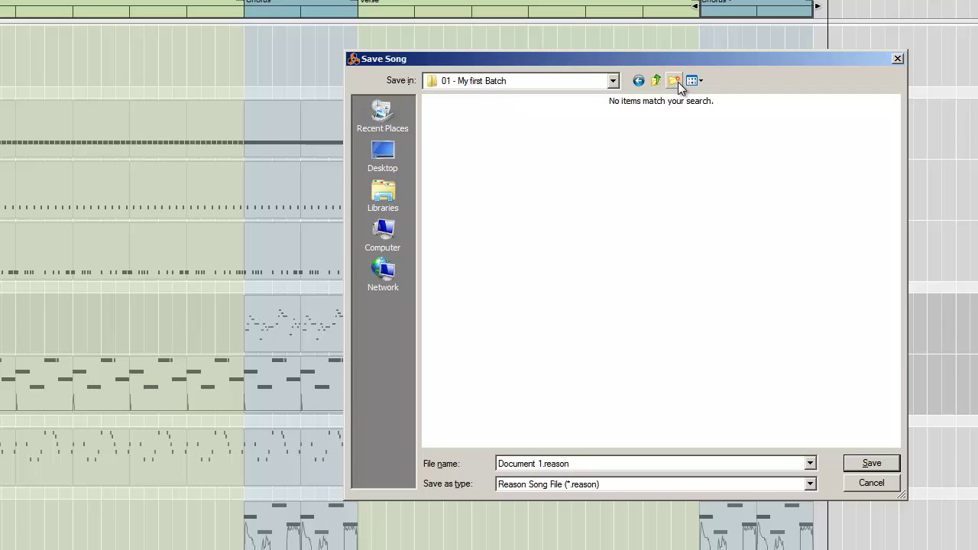
Name the song file and save it in the "01 - My first Batch" folder
{"action": "left_click", "coordinate": [584, 464]}
{"action": "type", "text": "0"}
{"action": "type", "text": "otrial"}
{"action": "key", "text": "Return"}
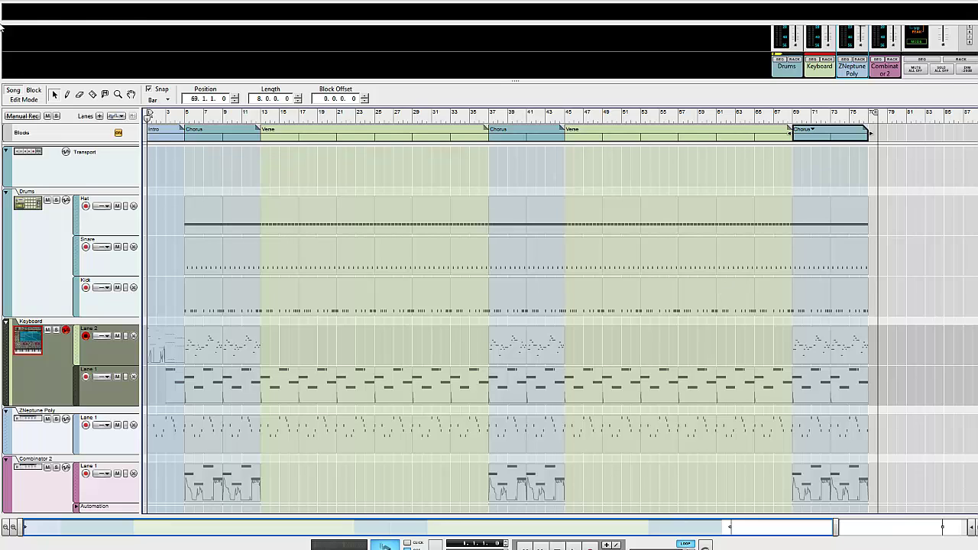
{"action": "left_click", "coordinate": [13, 1]}
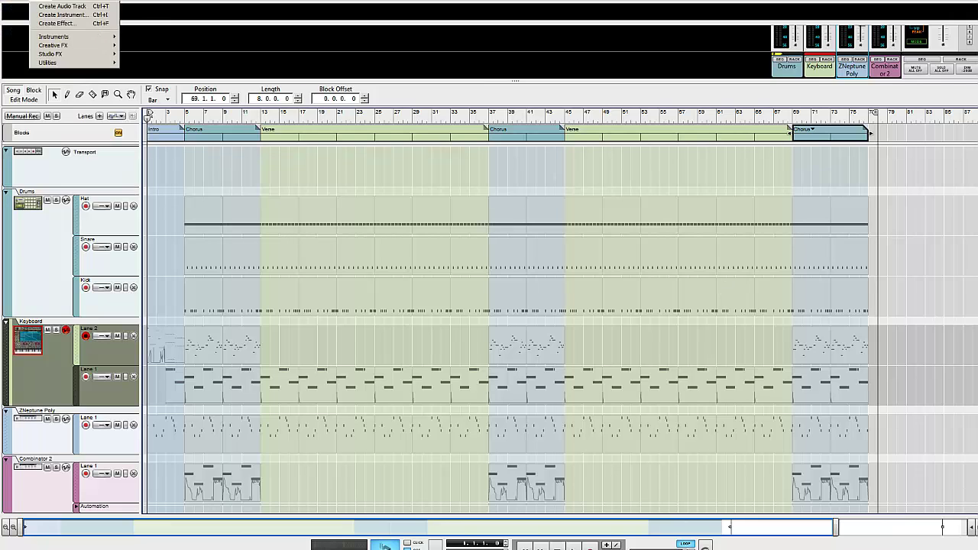
{"action": "left_click", "coordinate": [284, 23]}
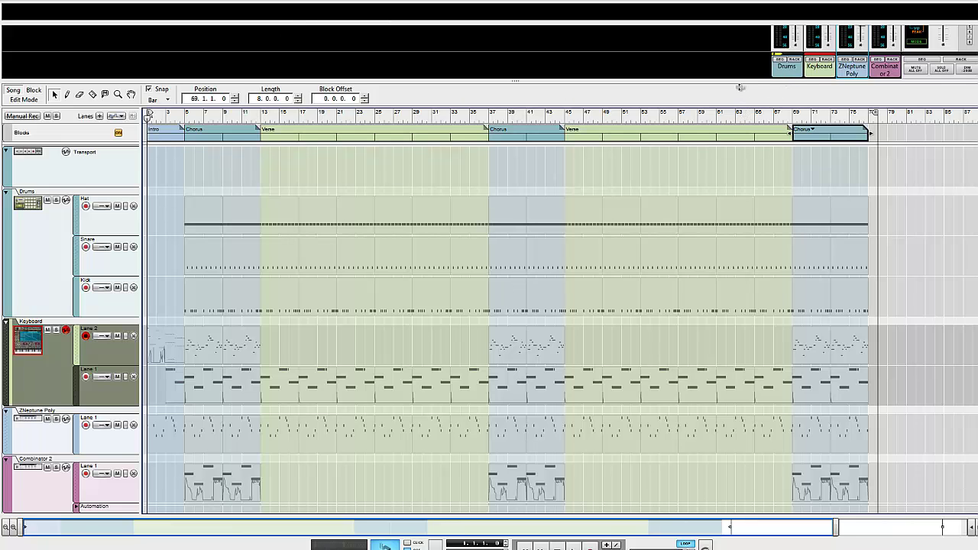
Play the opening of the song with the mixer area temporarily enlarged to watch the channel levels
{"action": "left_click_drag", "start_coordinate": [740, 87], "coordinate": [726, 257]}
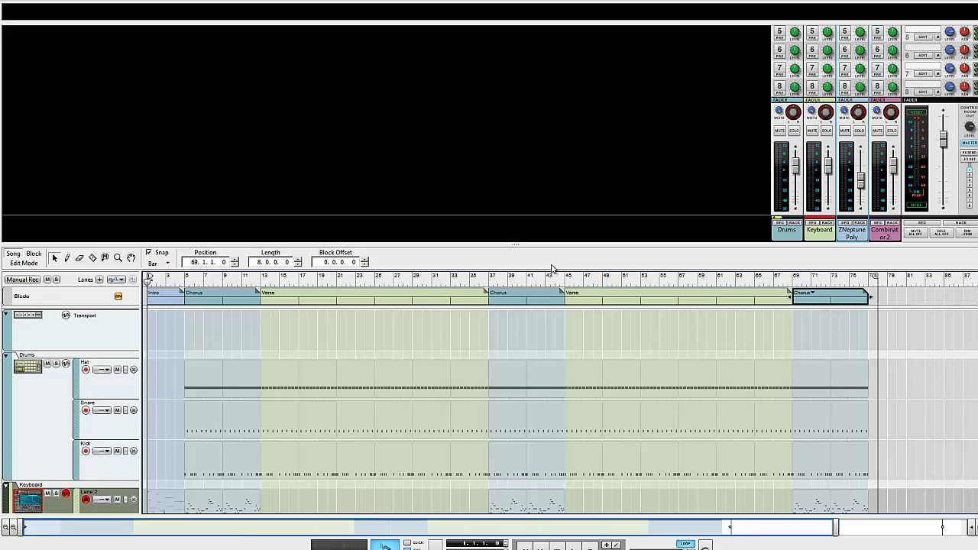
{"action": "key", "text": "space"}
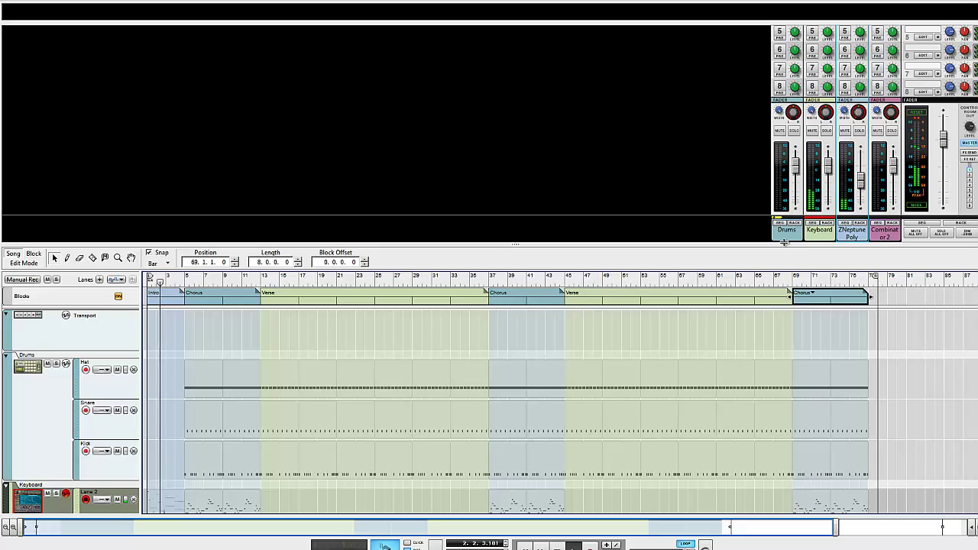
{"action": "left_click_drag", "start_coordinate": [784, 243], "coordinate": [784, 80]}
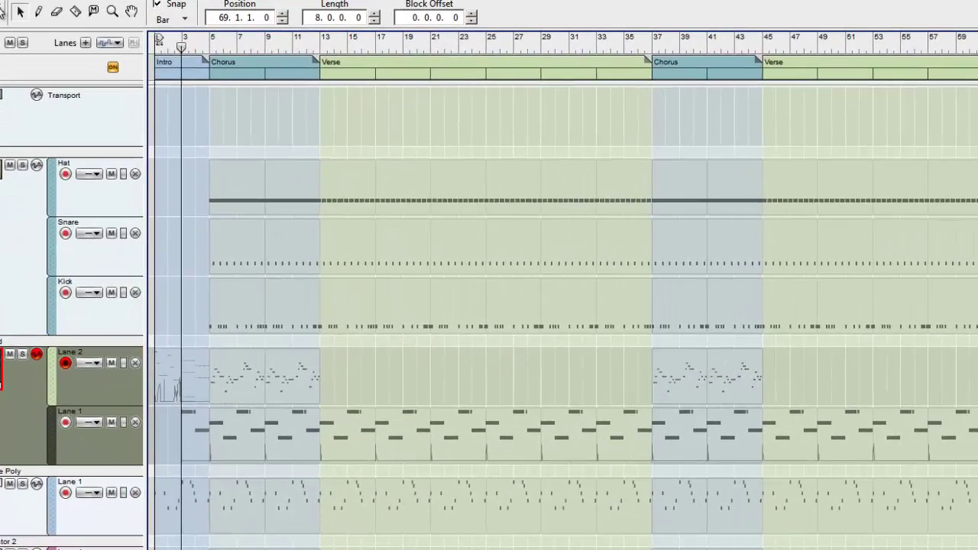
Open the Intro block's Keyboard Lane 2 clip and lower the first note's velocity to 32
{"action": "left_click", "coordinate": [35, 90]}
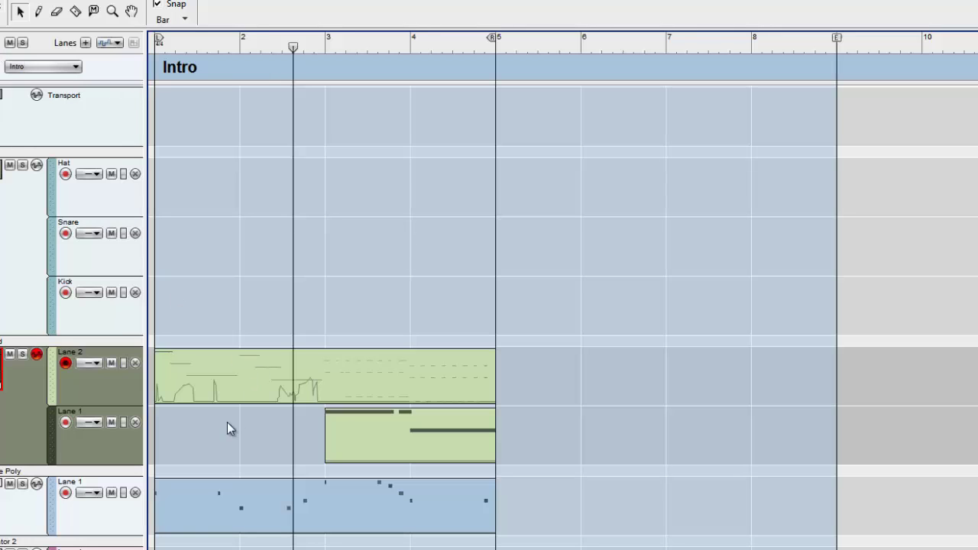
{"action": "left_click_drag", "start_coordinate": [349, 49], "coordinate": [42, 66]}
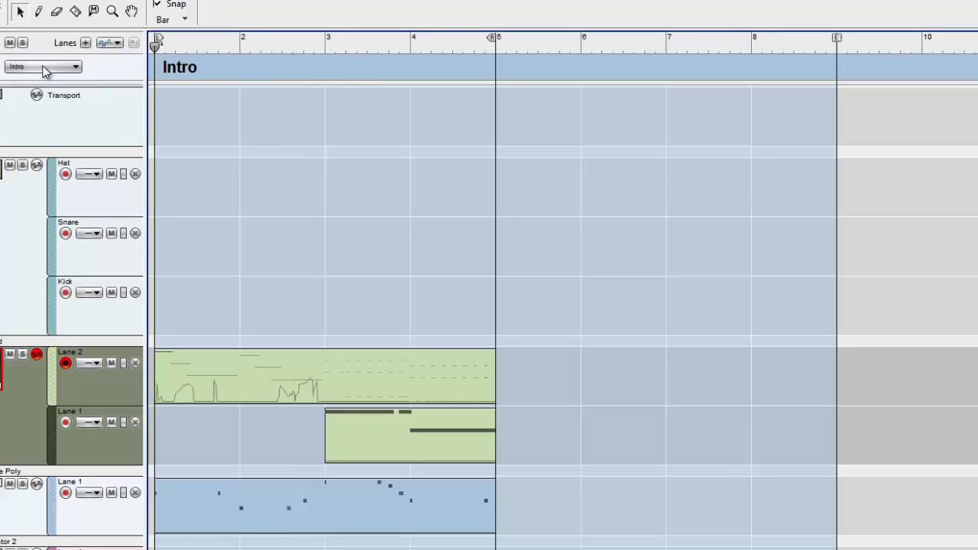
{"action": "left_click", "coordinate": [169, 360]}
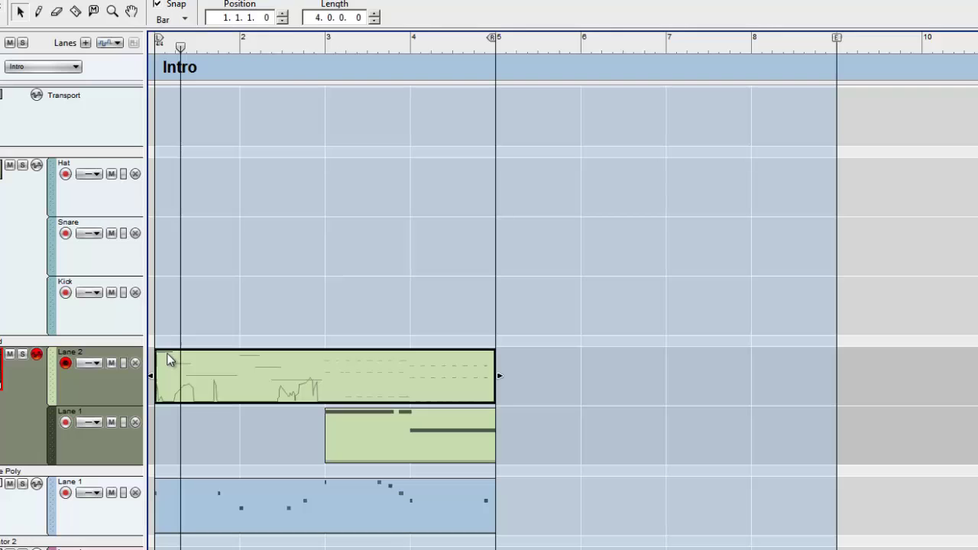
{"action": "double_click", "coordinate": [169, 360]}
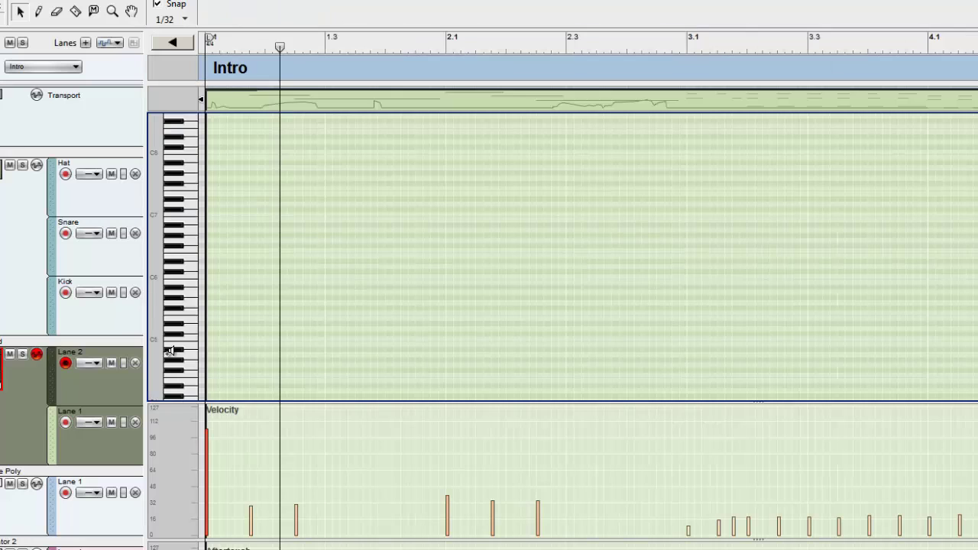
{"action": "left_click", "coordinate": [208, 457]}
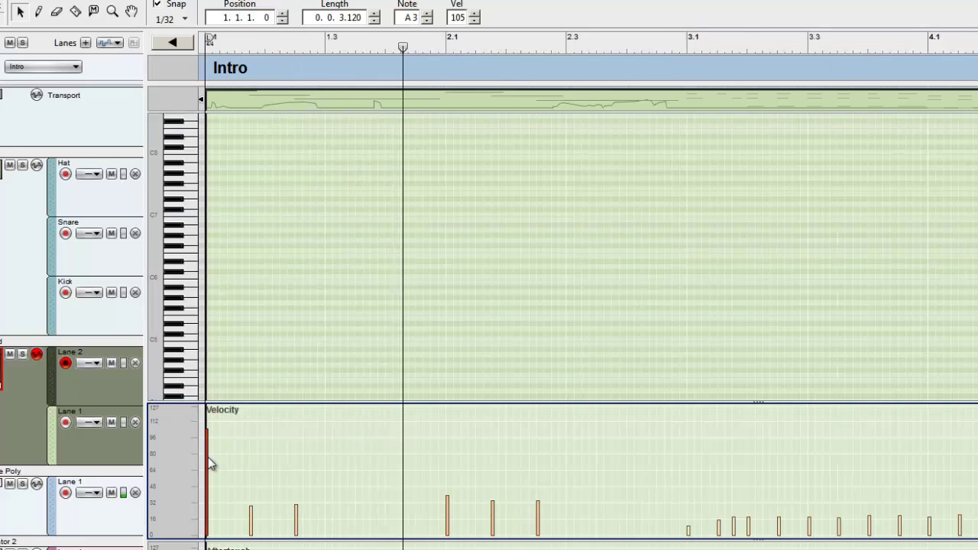
{"action": "left_click_drag", "start_coordinate": [209, 436], "coordinate": [210, 454]}
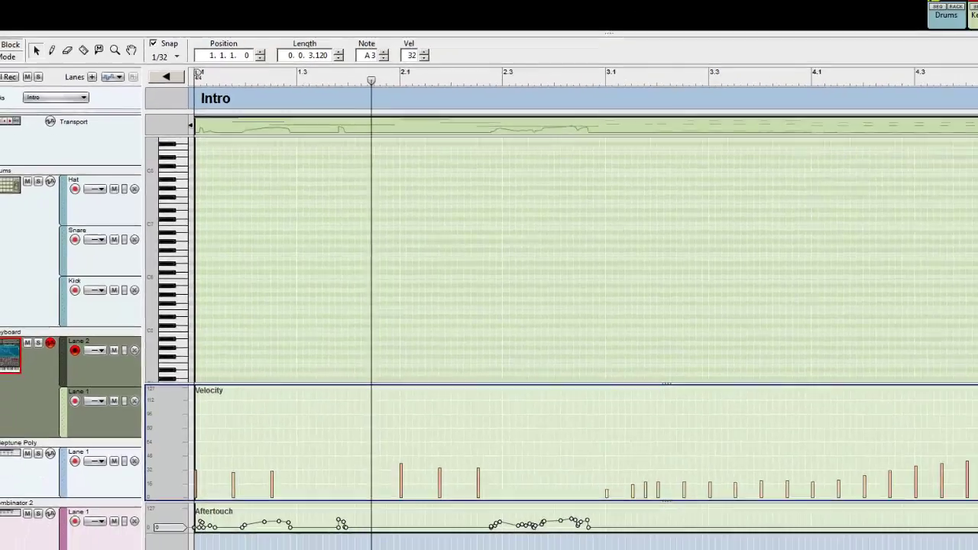
Close the clip, return to the full song arrangement and play it from the start
{"action": "left_click", "coordinate": [23, 99]}
{"action": "left_click", "coordinate": [23, 90]}
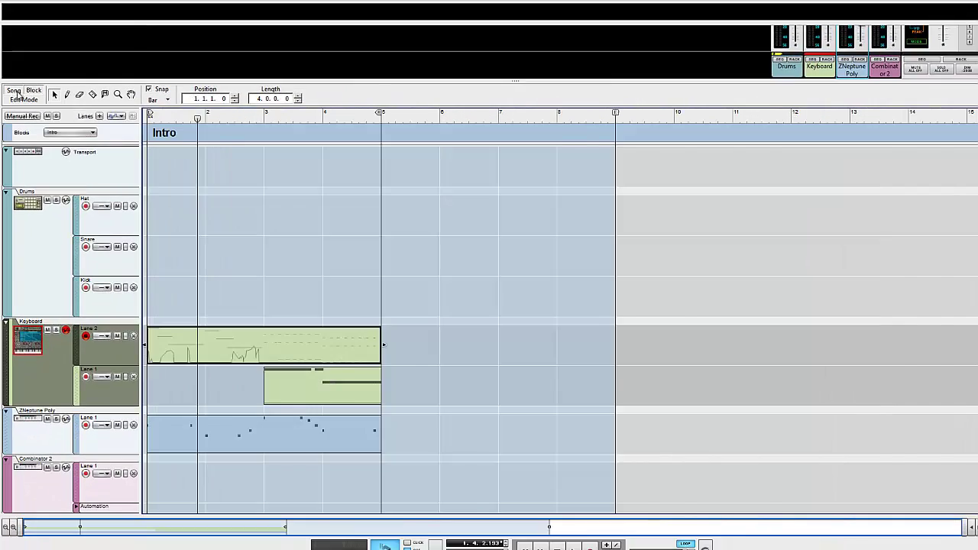
{"action": "left_click", "coordinate": [15, 91]}
{"action": "left_click_drag", "start_coordinate": [194, 117], "coordinate": [89, 120]}
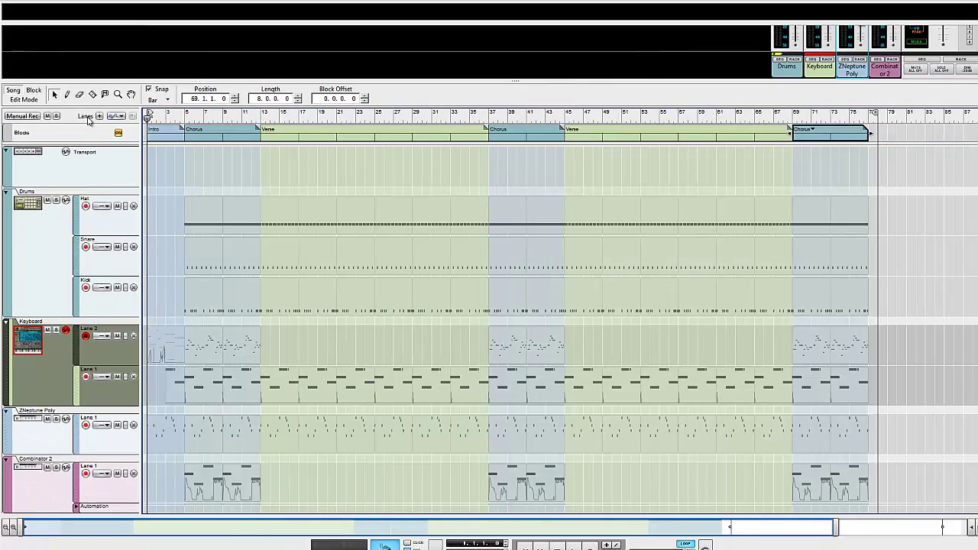
{"action": "key", "text": "space"}
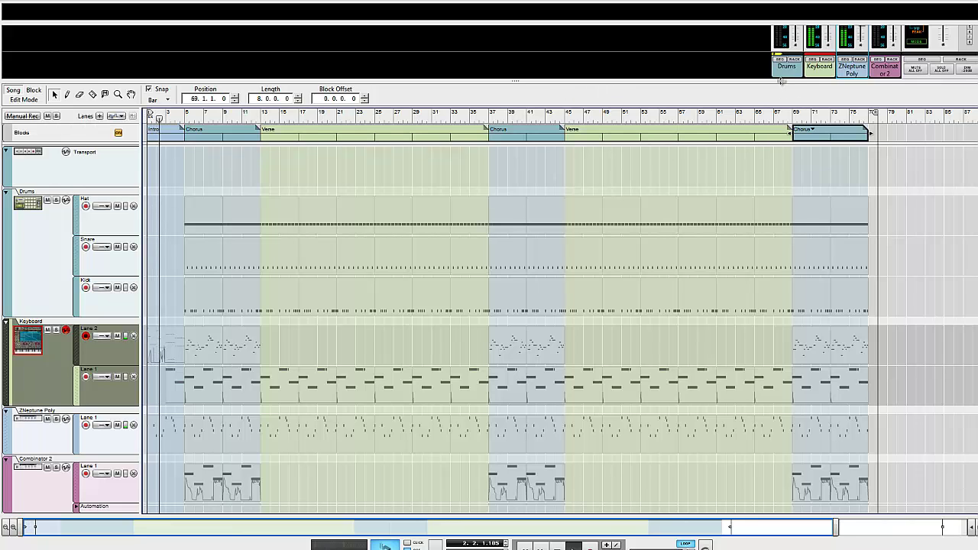
Show the mixer above the sequencer and lower the Combinator 2 channel level to about -12.52 dB
{"action": "key", "text": "F5"}
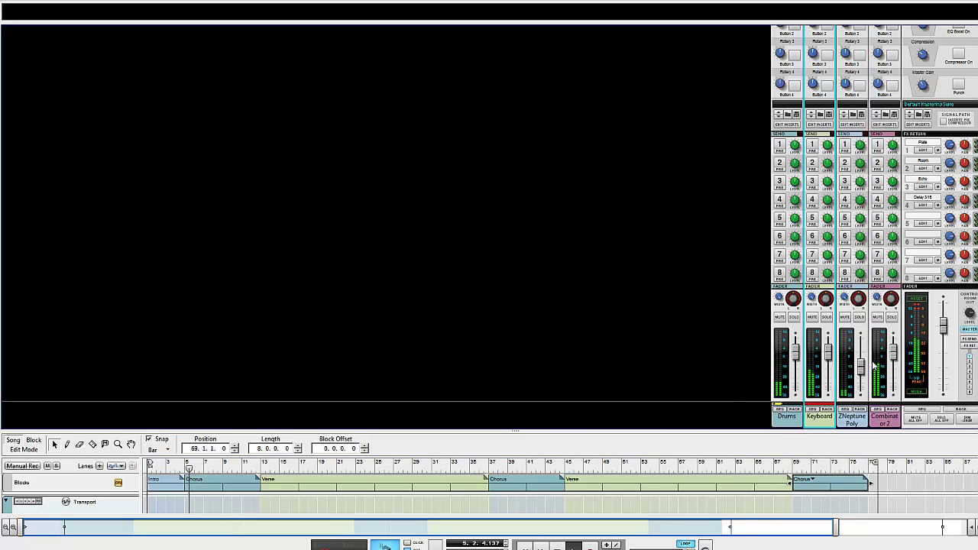
{"action": "left_click_drag", "start_coordinate": [775, 432], "coordinate": [757, 380]}
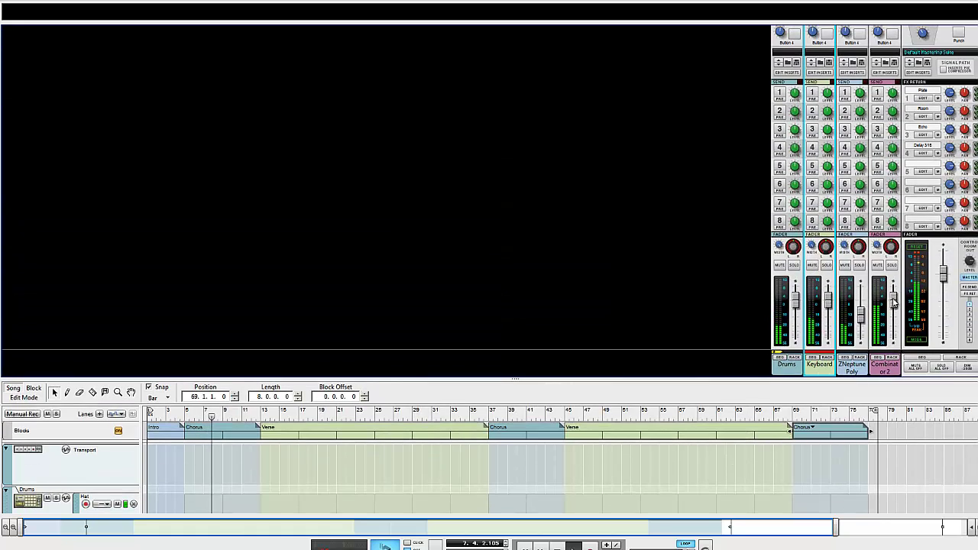
{"action": "left_click_drag", "start_coordinate": [893, 299], "coordinate": [893, 313]}
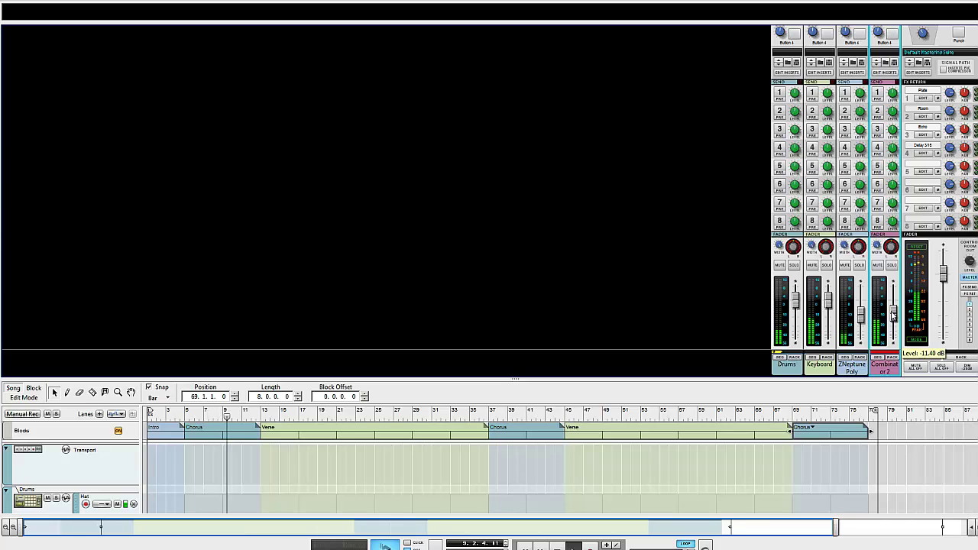
{"action": "left_click_drag", "start_coordinate": [893, 315], "coordinate": [893, 320]}
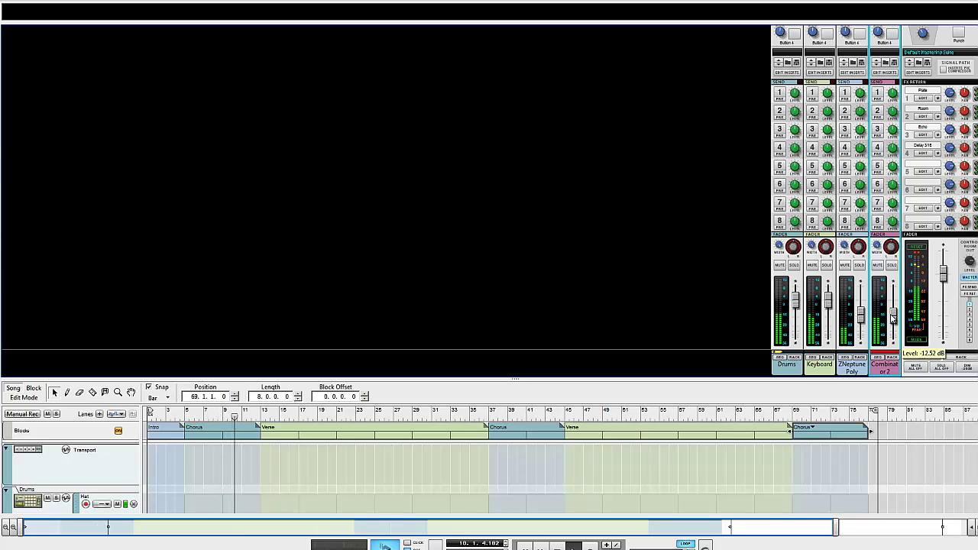
While playing the first Chorus, enable Combinator 2's low-pass filter at about 3.83 kHz and its high-pass filter, adjusting the high-pass frequency
{"action": "scroll", "coordinate": [904, 145], "scroll_direction": "up", "scroll_amount": 5}
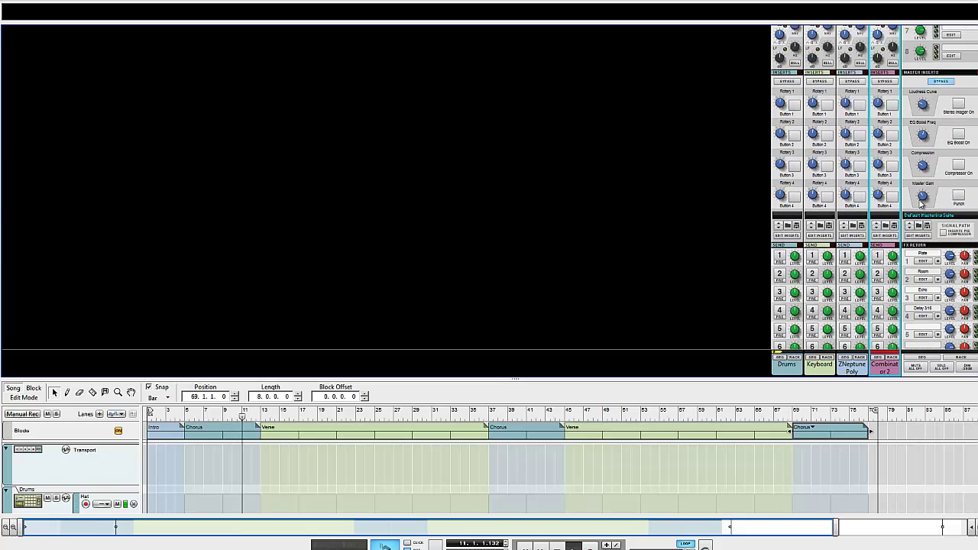
{"action": "scroll", "coordinate": [904, 146], "scroll_direction": "up", "scroll_amount": 8}
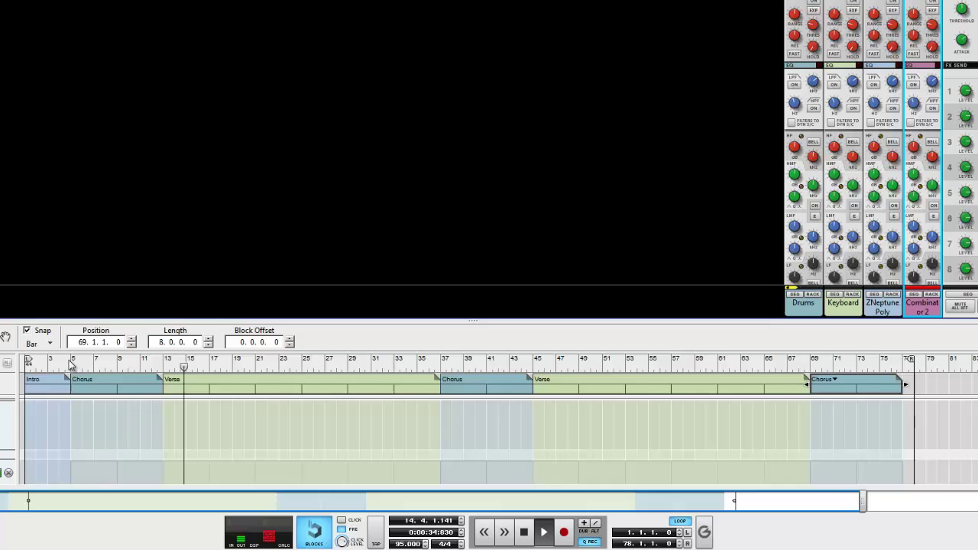
{"action": "left_click", "coordinate": [131, 390]}
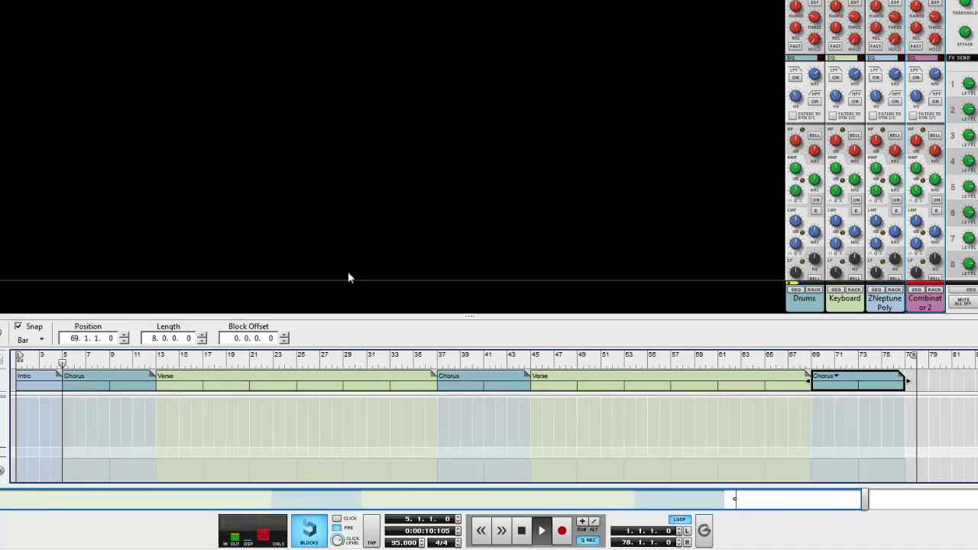
{"action": "mouse_move", "coordinate": [934, 84]}
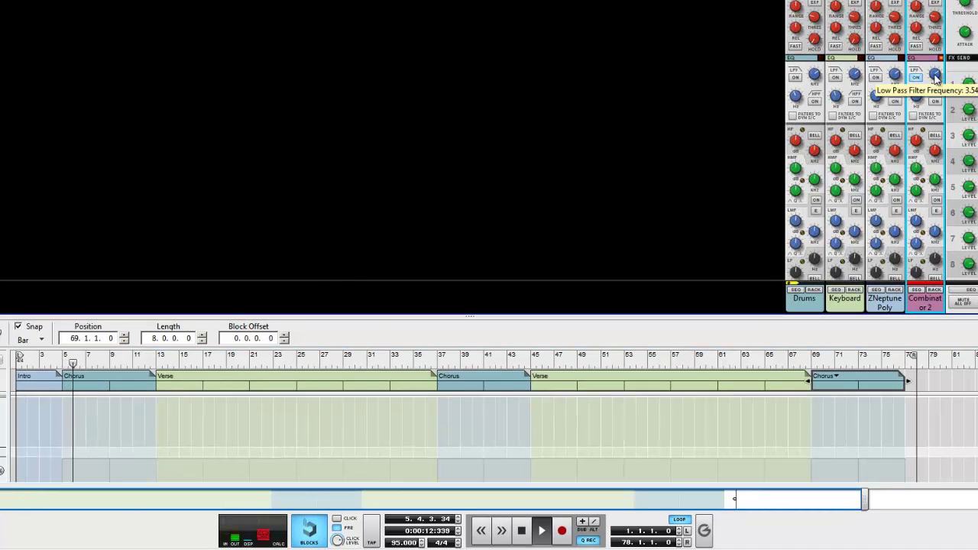
{"action": "left_click_drag", "start_coordinate": [935, 85], "coordinate": [935, 72]}
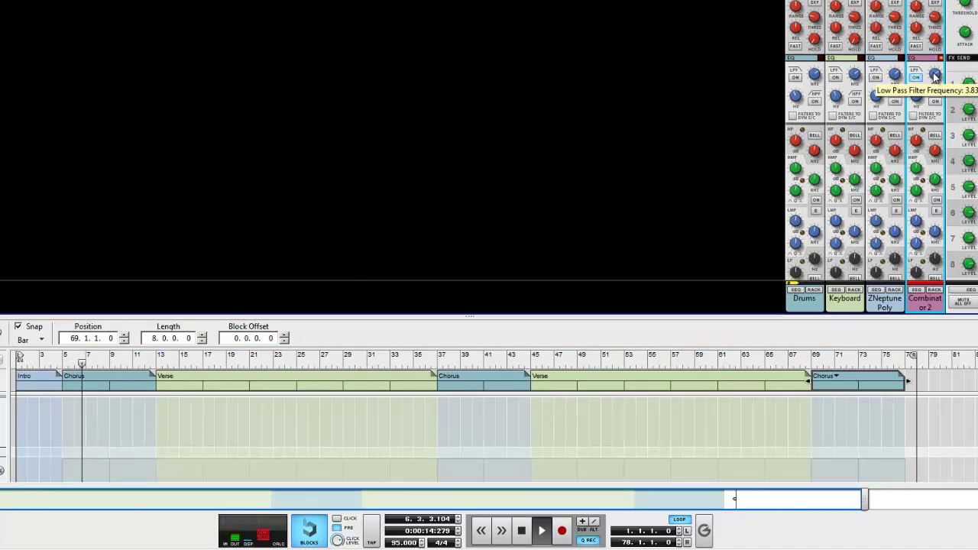
{"action": "left_click", "coordinate": [935, 101]}
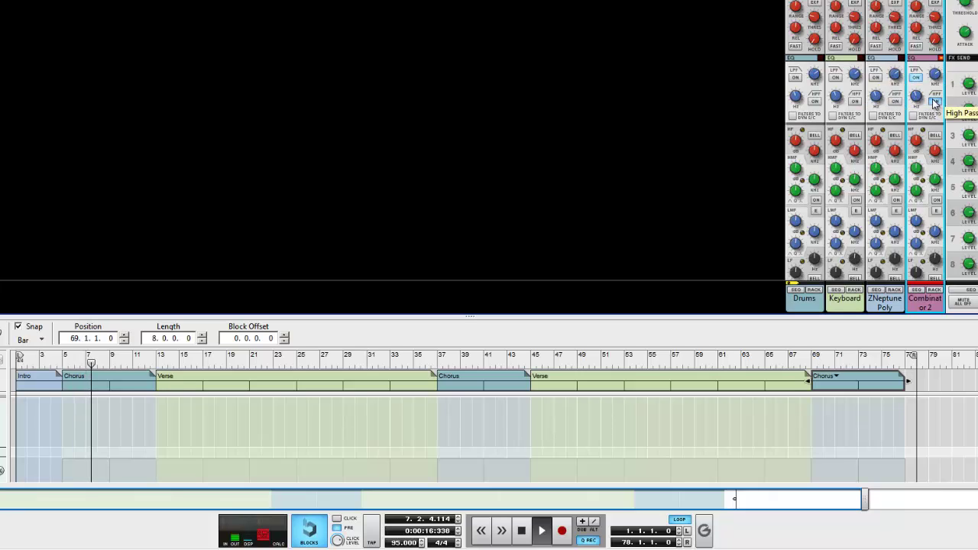
{"action": "left_click_drag", "start_coordinate": [917, 96], "coordinate": [908, 122]}
Raise the Combinator 2 channel fader slightly to rebalance it after filtering
{"action": "scroll", "coordinate": [812, 259], "scroll_direction": "down", "scroll_amount": 5}
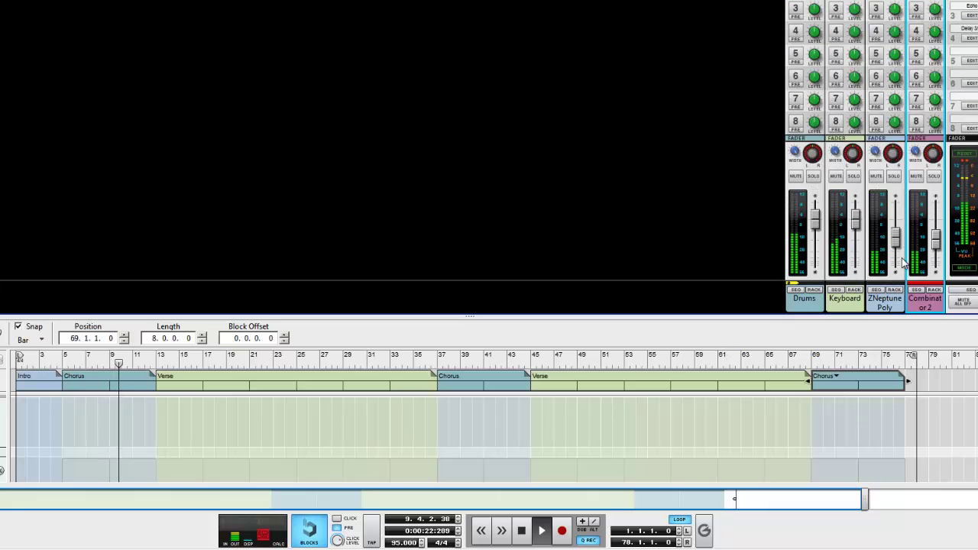
{"action": "mouse_move", "coordinate": [944, 238]}
{"action": "left_click_drag", "start_coordinate": [937, 239], "coordinate": [937, 233]}
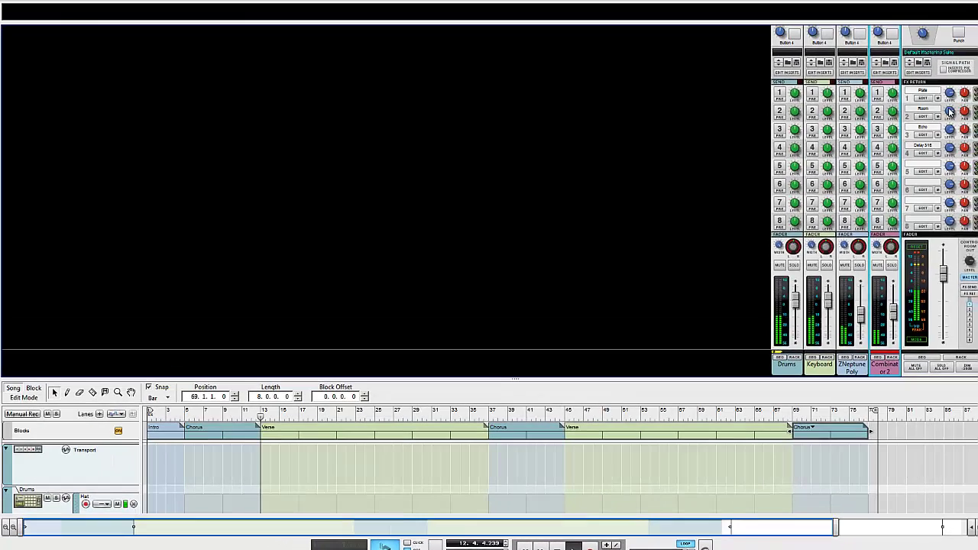
{"action": "scroll", "coordinate": [969, 84], "scroll_direction": "up", "scroll_amount": 5}
{"action": "left_click", "coordinate": [940, 177]}
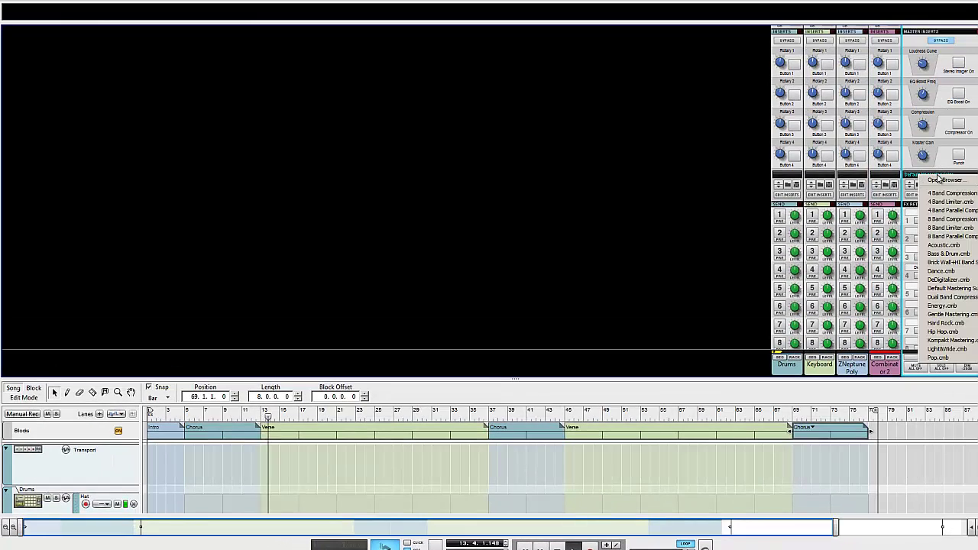
{"action": "left_click", "coordinate": [712, 136]}
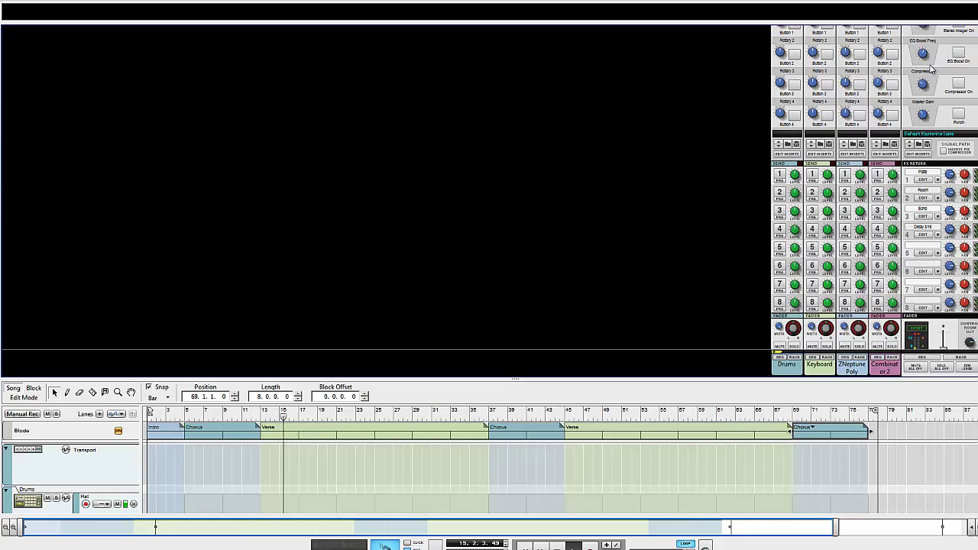
Load the Hip Hop mastering patch into the master inserts
{"action": "scroll", "coordinate": [947, 83], "scroll_direction": "up", "scroll_amount": 1}
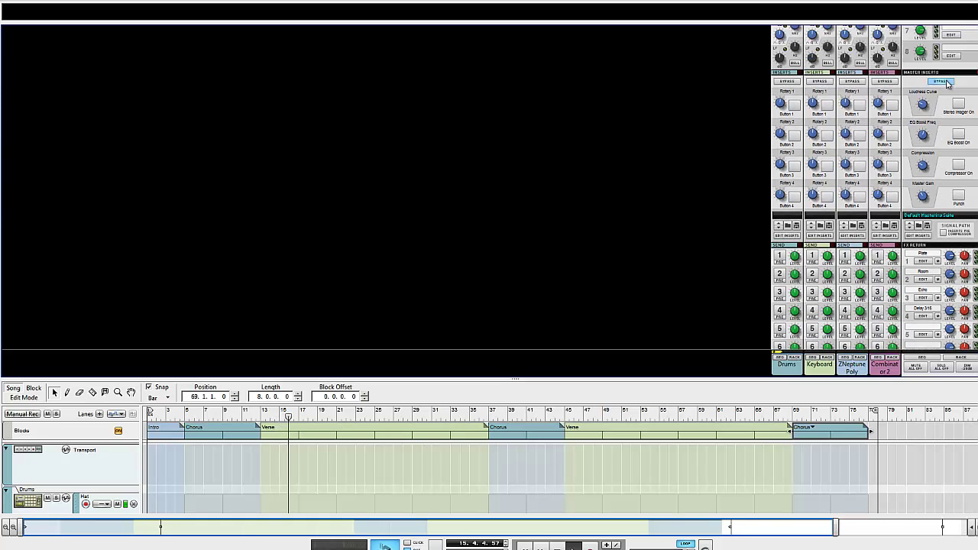
{"action": "left_click", "coordinate": [941, 217]}
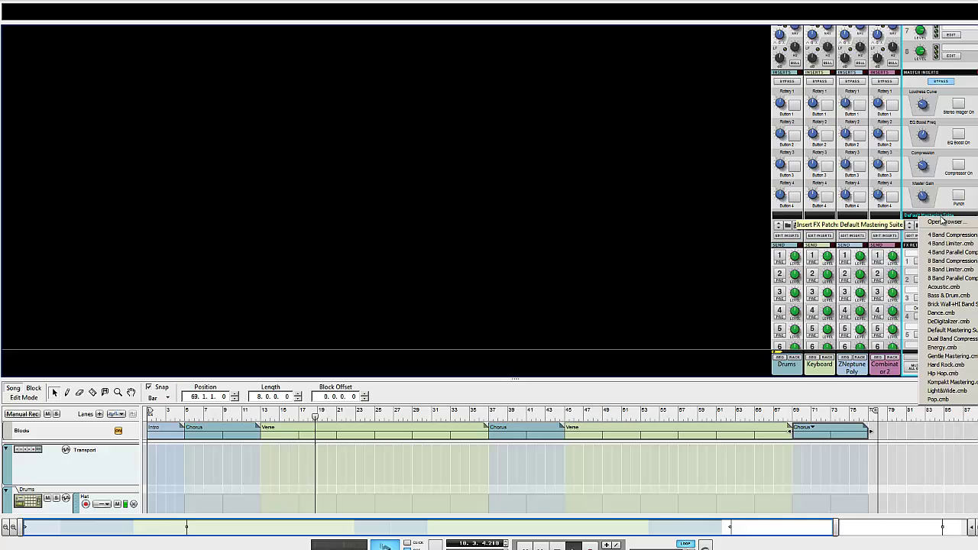
{"action": "left_click", "coordinate": [969, 378]}
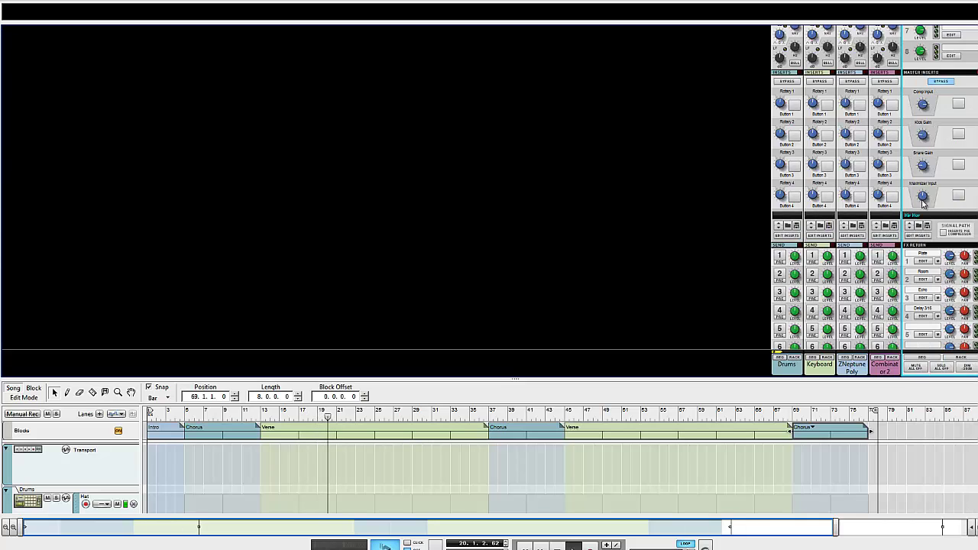
Switch on all four buttons of the Hip Hop master insert and turn off the master inserts' bypass
{"action": "left_click", "coordinate": [960, 110]}
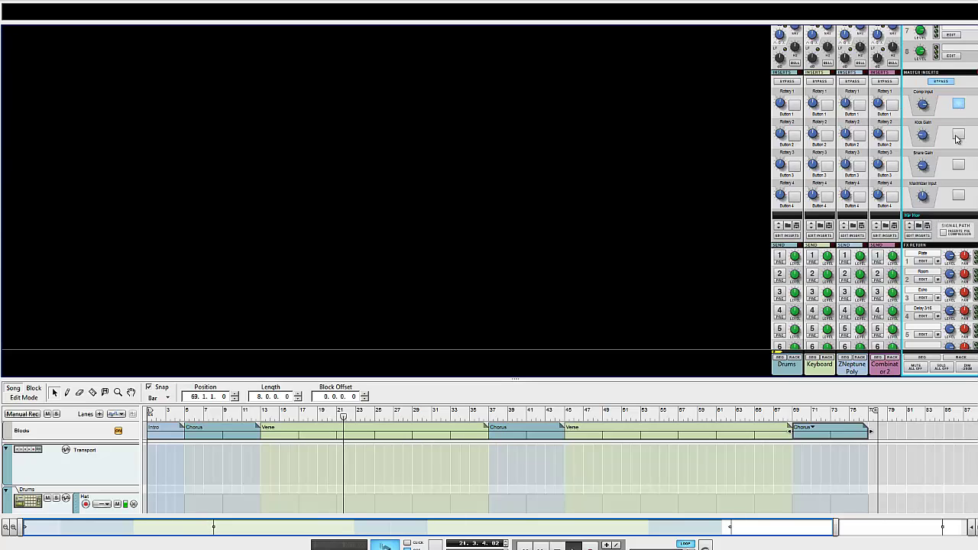
{"action": "left_click", "coordinate": [960, 136]}
{"action": "left_click", "coordinate": [960, 166]}
{"action": "left_click", "coordinate": [960, 195]}
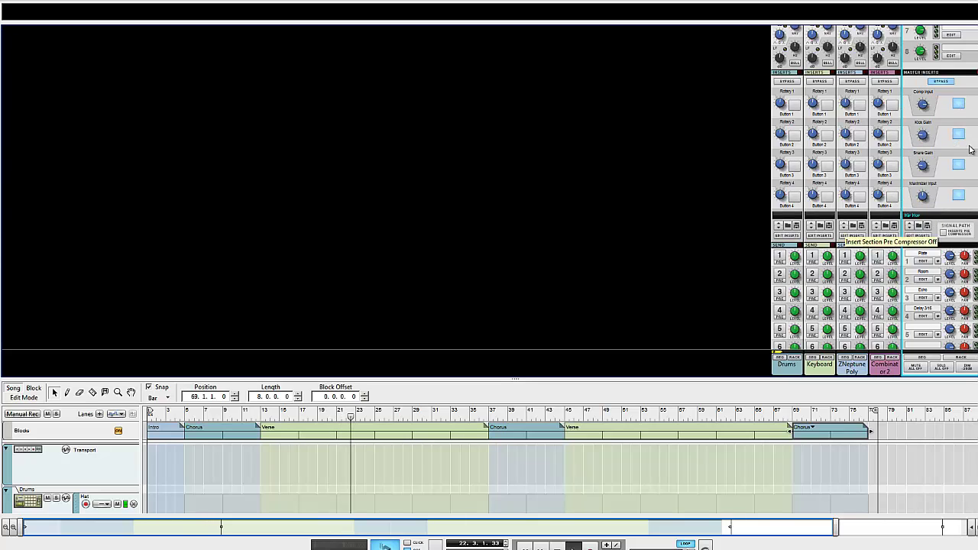
{"action": "left_click", "coordinate": [952, 82]}
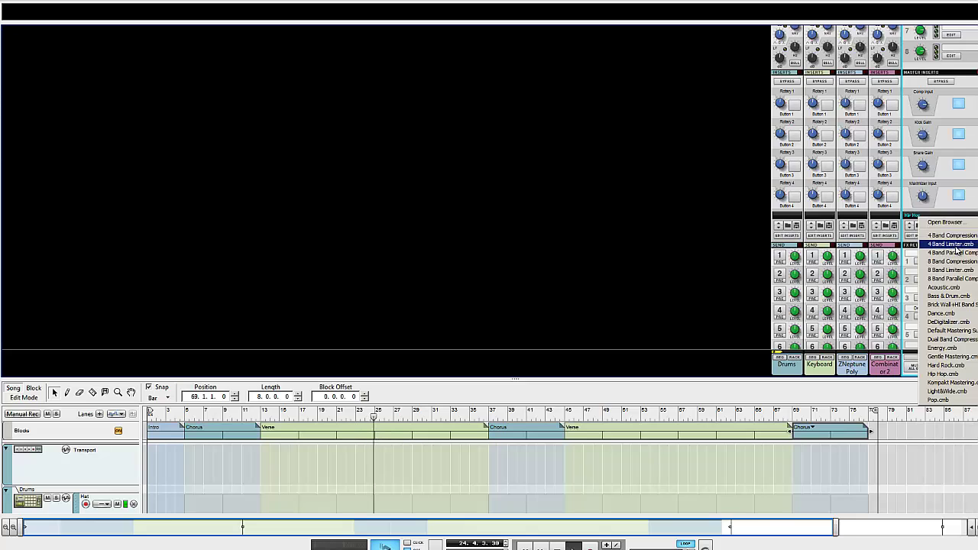
Audition the 4 Band Limiter and DeDigitalizer patches in the master inserts, and settle on the Kompakt Mastering patch
{"action": "left_click", "coordinate": [951, 243]}
{"action": "left_click", "coordinate": [944, 219]}
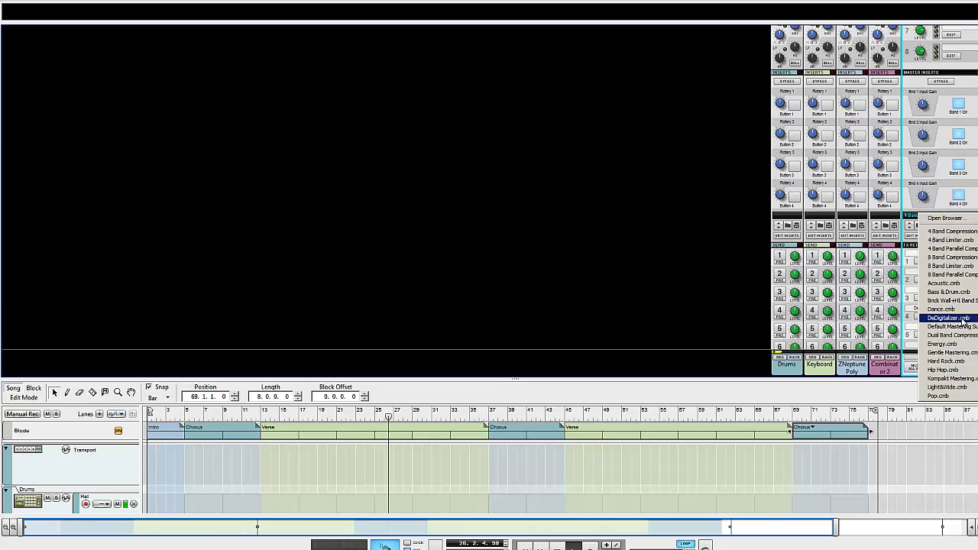
{"action": "left_click", "coordinate": [961, 318]}
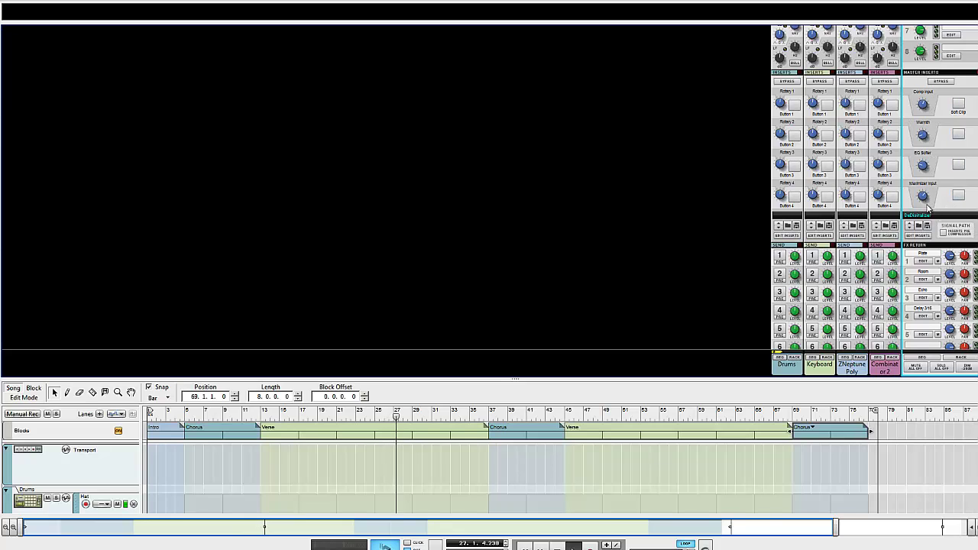
{"action": "left_click", "coordinate": [928, 218]}
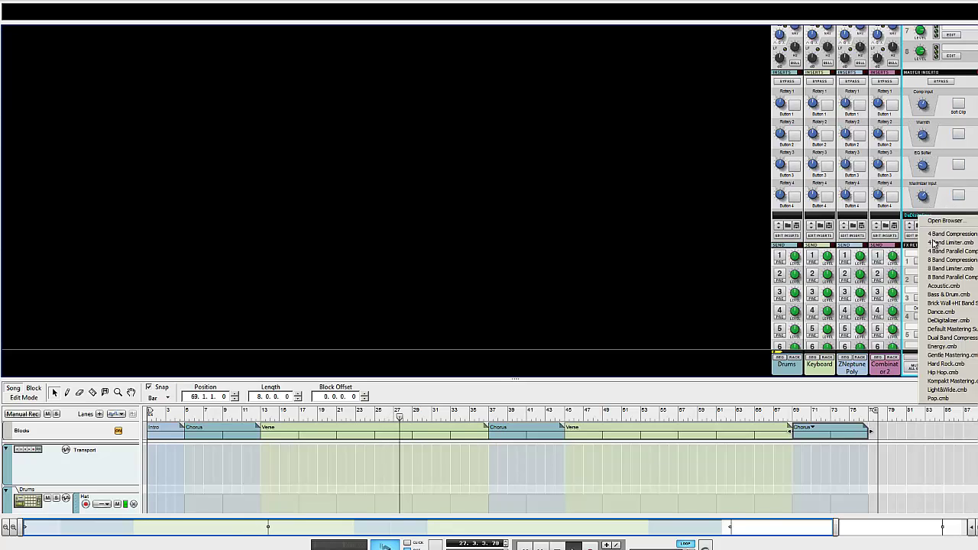
{"action": "left_click", "coordinate": [946, 390]}
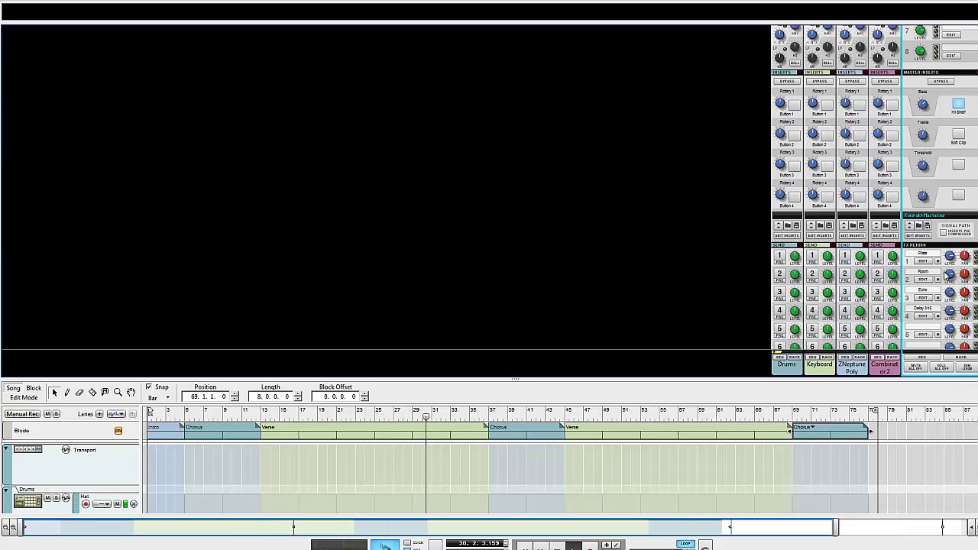
Collapse the mixer channels' input section and review the dynamics, EQ, inserts, sends and faders
{"action": "scroll", "coordinate": [874, 187], "scroll_direction": "up", "scroll_amount": 5}
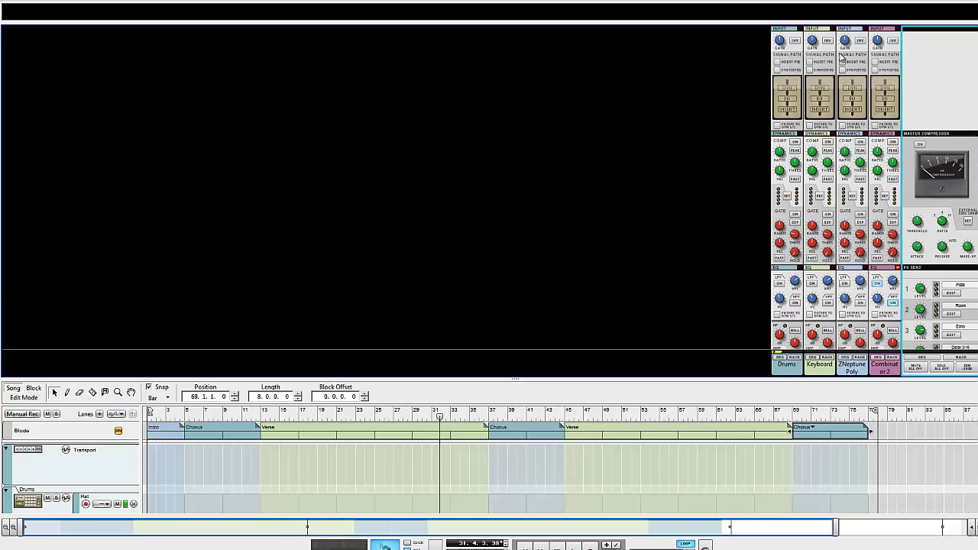
{"action": "left_click", "coordinate": [793, 31]}
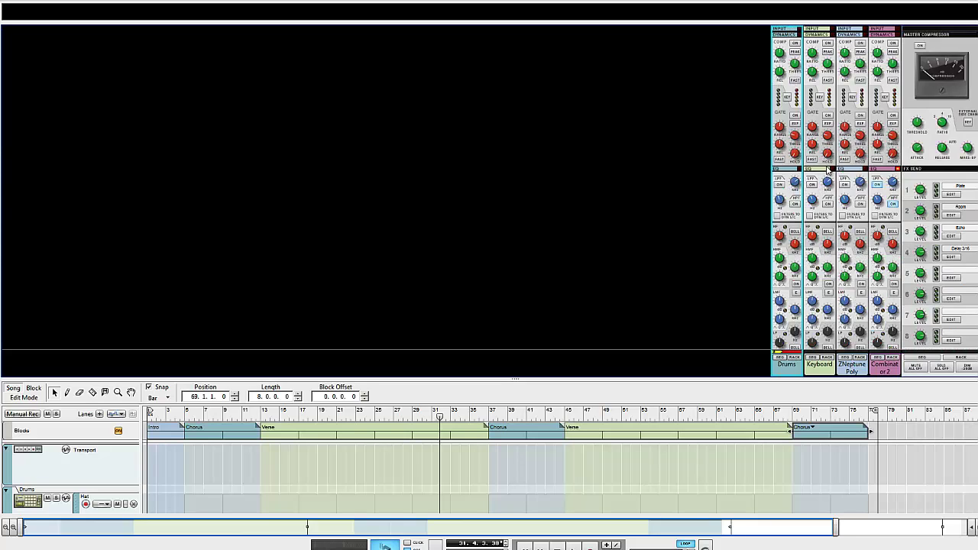
{"action": "scroll", "coordinate": [828, 170], "scroll_direction": "down", "scroll_amount": 5}
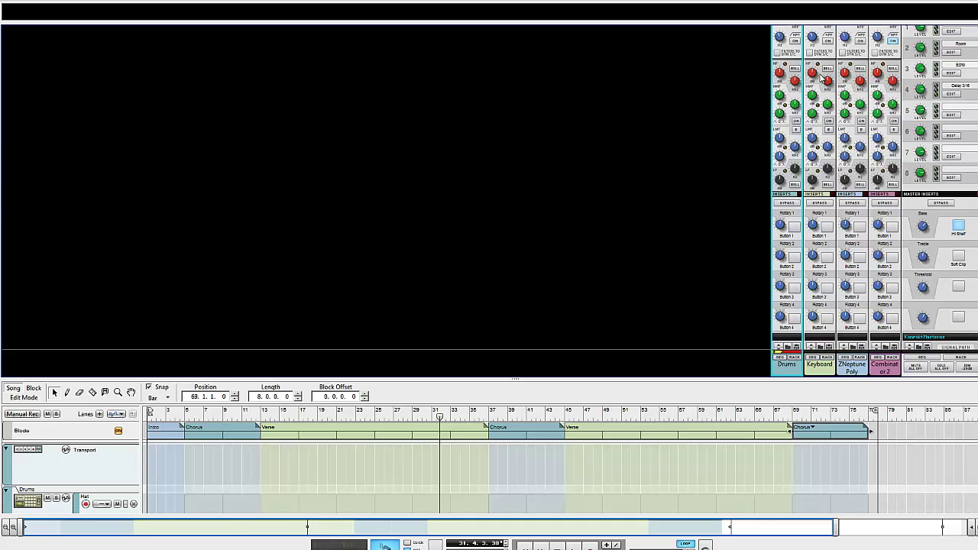
{"action": "scroll", "coordinate": [824, 183], "scroll_direction": "down", "scroll_amount": 5}
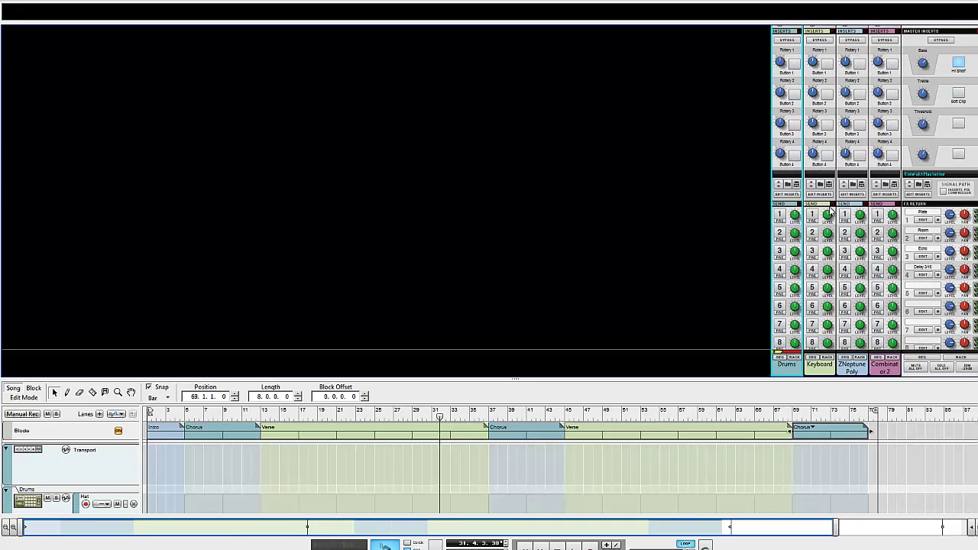
{"action": "scroll", "coordinate": [831, 211], "scroll_direction": "down", "scroll_amount": 4}
{"action": "mouse_move", "coordinate": [830, 211]}
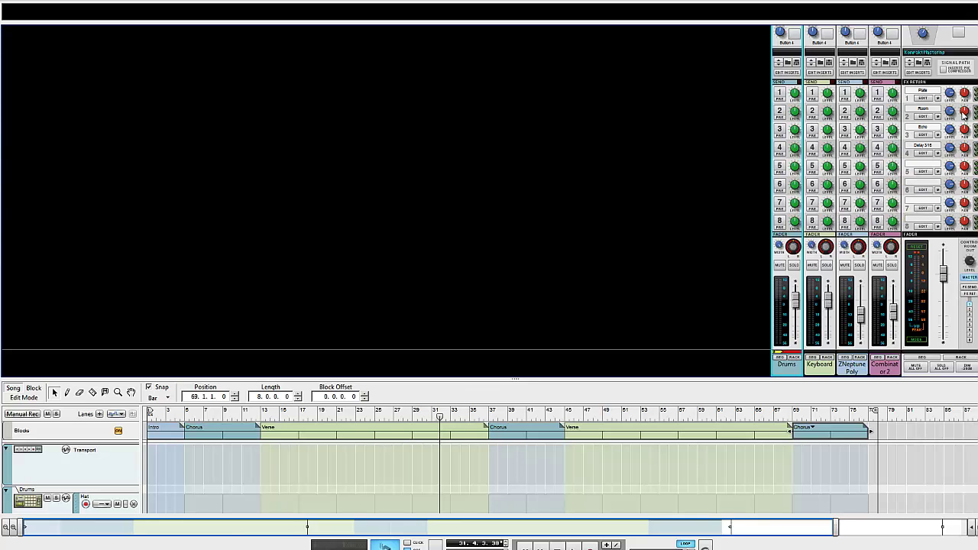
{"action": "mouse_move", "coordinate": [964, 113]}
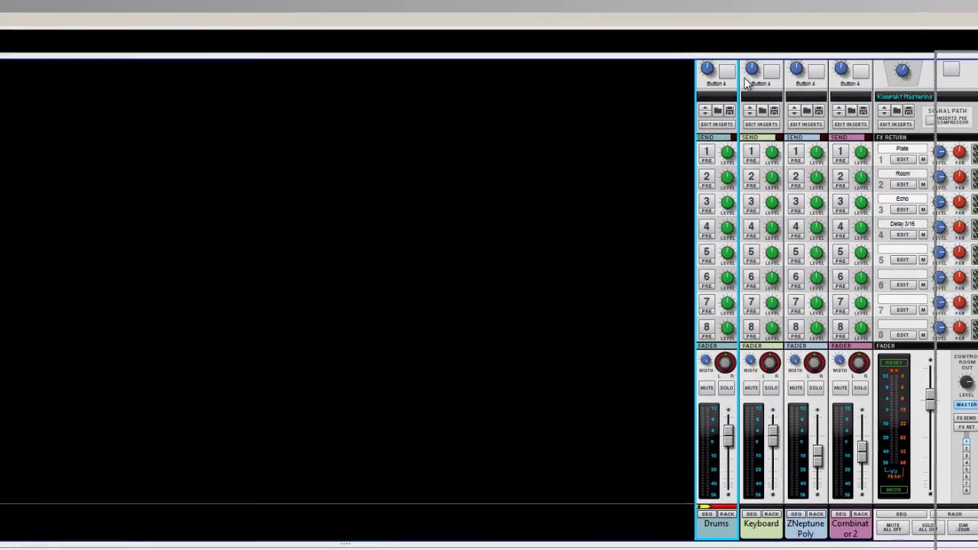
{"action": "left_click_drag", "start_coordinate": [2, 82], "coordinate": [314, 82]}
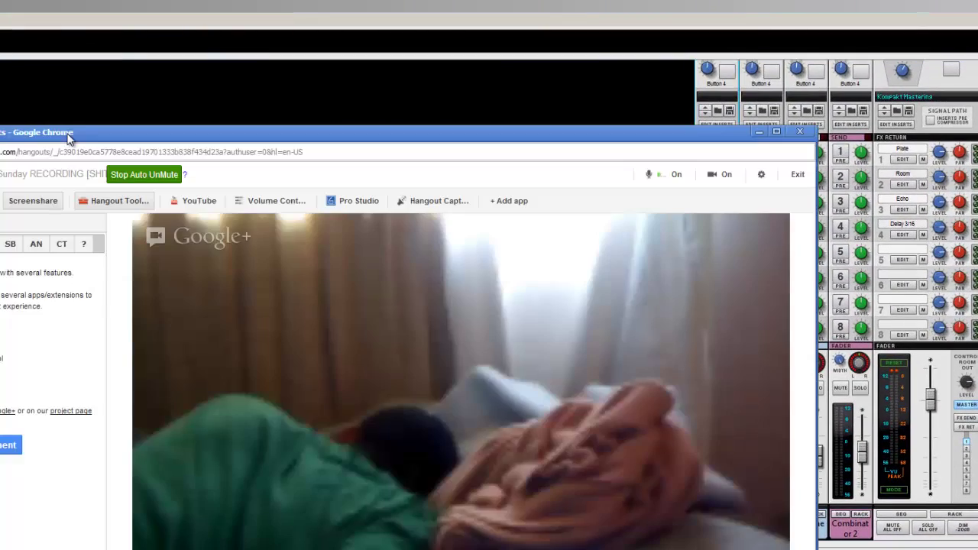
{"action": "left_click", "coordinate": [953, 74]}
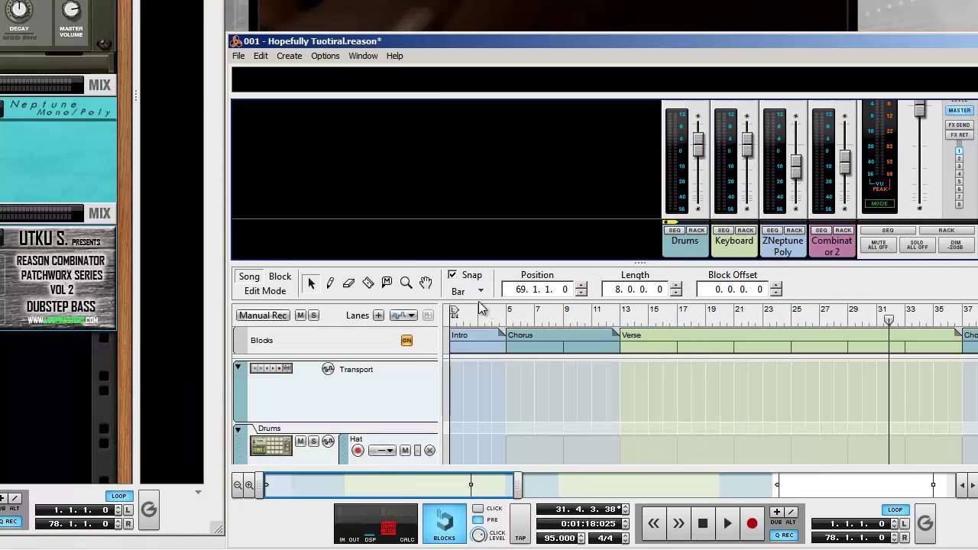
Play the song from the first Chorus and lower the Keyboard fader slightly and the Combinator 2 fader to -13.10 dB
{"action": "left_click", "coordinate": [524, 313]}
{"action": "key", "text": "space"}
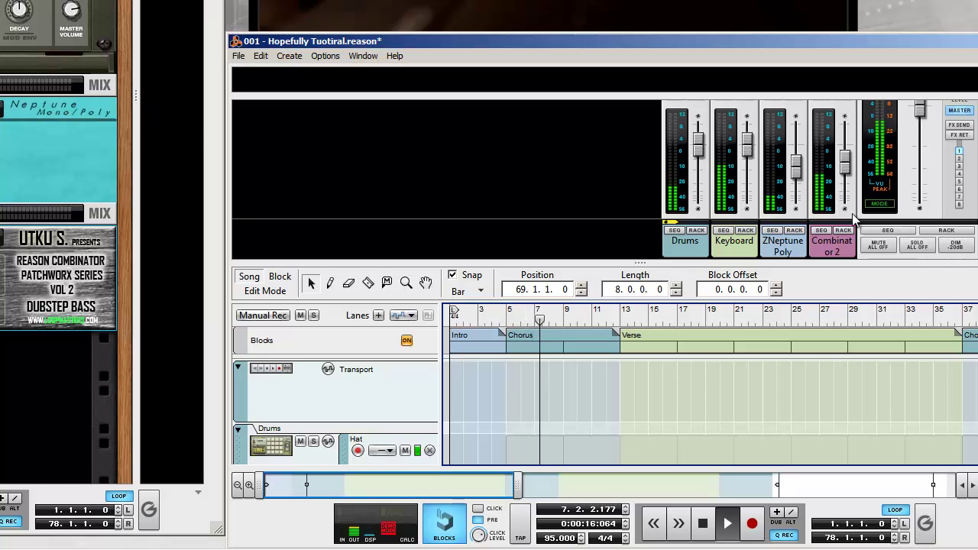
{"action": "left_click_drag", "start_coordinate": [845, 161], "coordinate": [845, 173]}
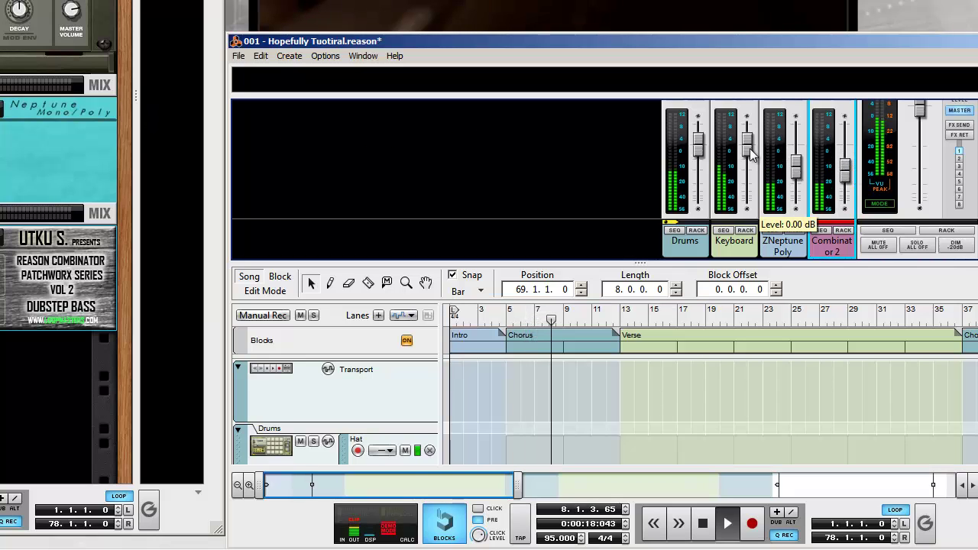
{"action": "left_click_drag", "start_coordinate": [748, 142], "coordinate": [748, 154]}
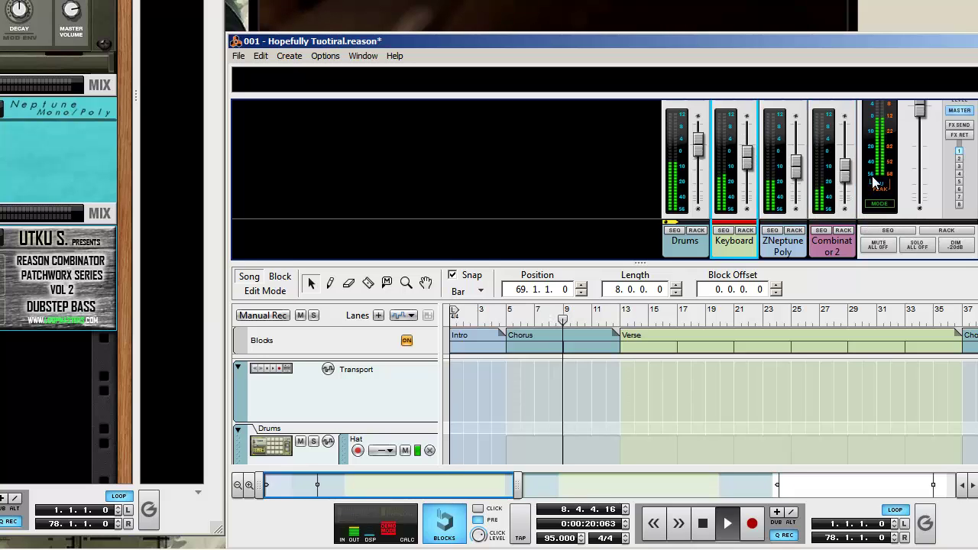
{"action": "left_click_drag", "start_coordinate": [845, 171], "coordinate": [845, 175]}
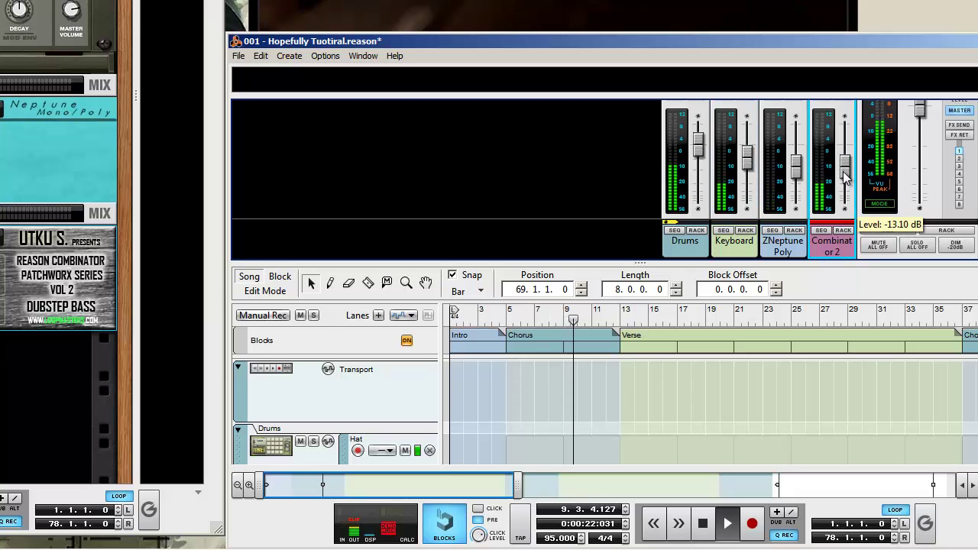
Check the pan settings of the Keyboard, ZNeptune Poly and Combinator 2 channels during playback
{"action": "scroll", "coordinate": [845, 176], "scroll_direction": "up", "scroll_amount": 3}
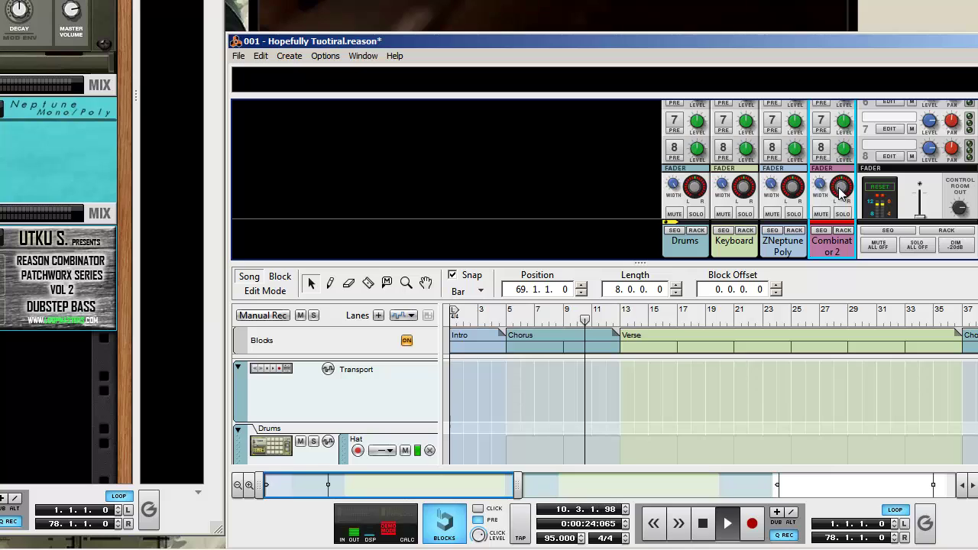
{"action": "left_click", "coordinate": [745, 189]}
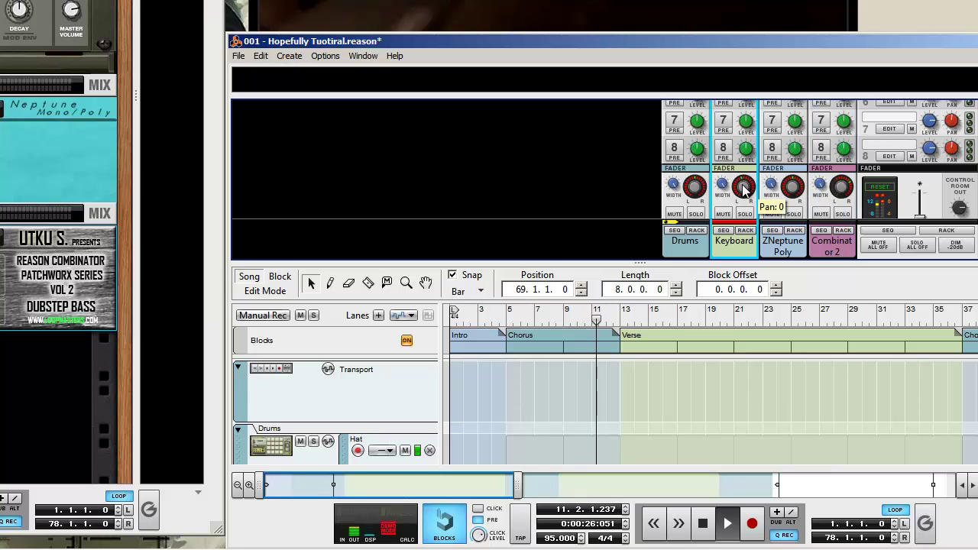
{"action": "left_click", "coordinate": [792, 198]}
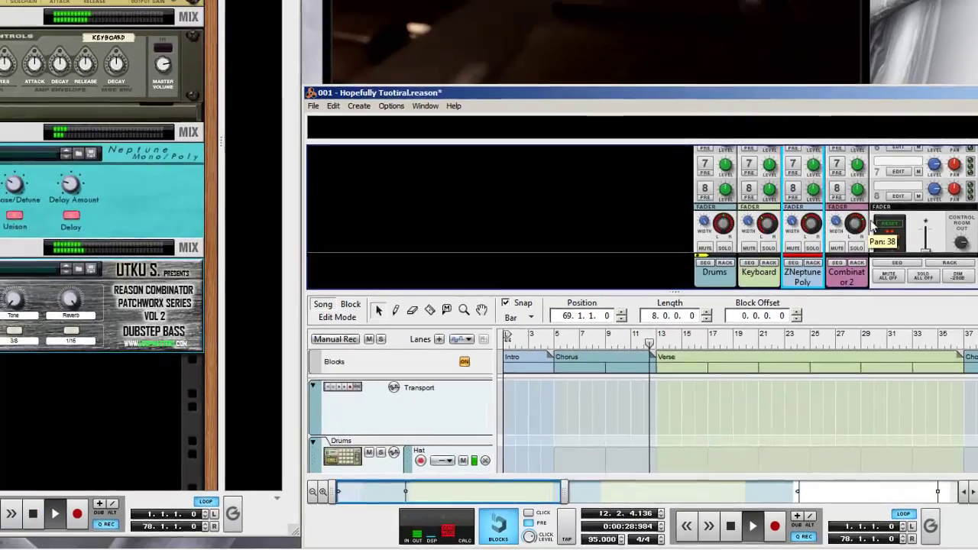
{"action": "scroll", "coordinate": [841, 176], "scroll_direction": "down", "scroll_amount": 3}
{"action": "left_click", "coordinate": [843, 171]}
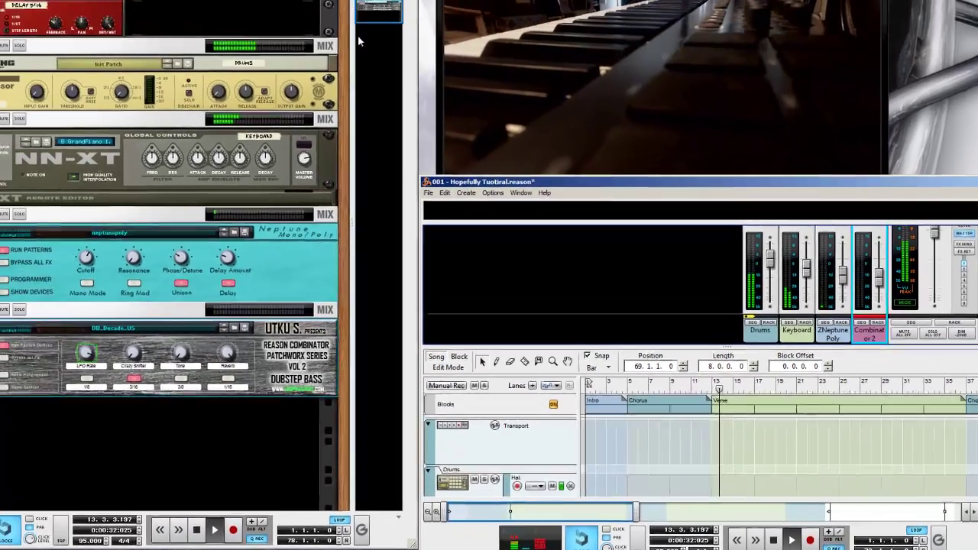
Select the Plate reverb in the rack and inspect the rear cabling between the send effects and the master section
{"action": "scroll", "coordinate": [83, 111], "scroll_direction": "up", "scroll_amount": 5}
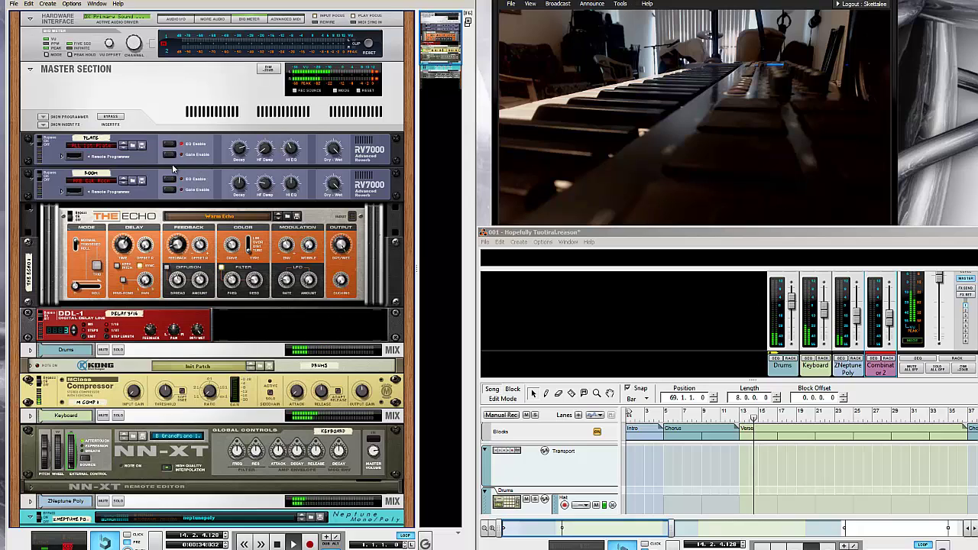
{"action": "left_click", "coordinate": [331, 149]}
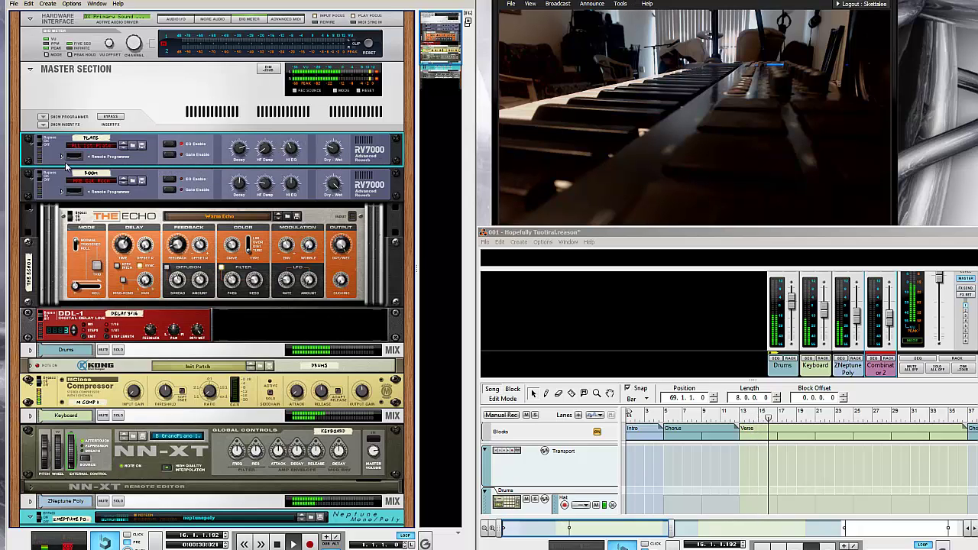
{"action": "key", "text": "Tab"}
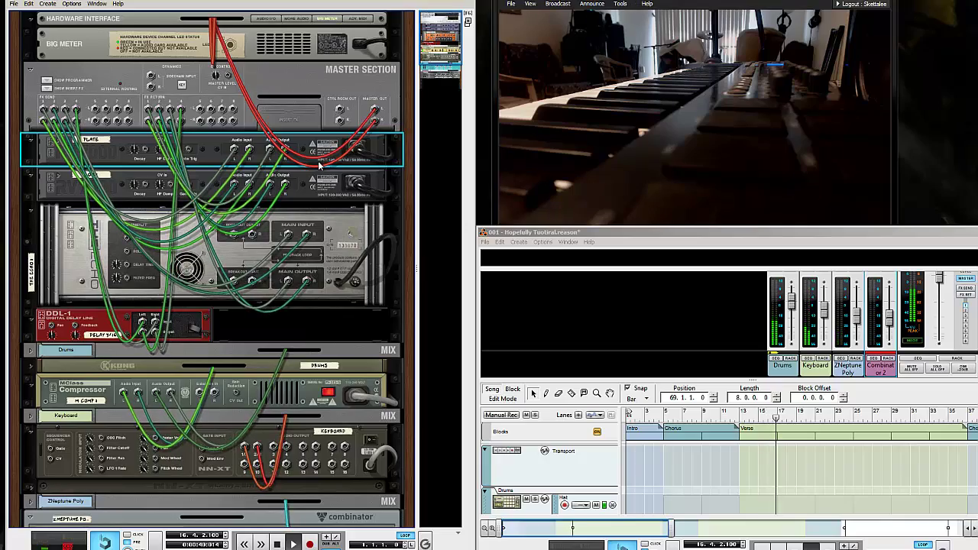
{"action": "key", "text": "Tab"}
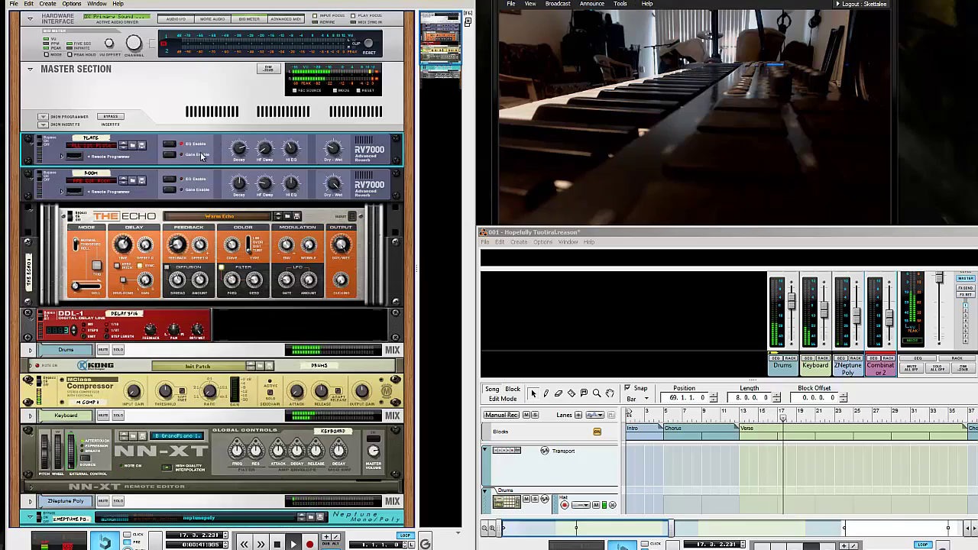
{"action": "key", "text": "Tab"}
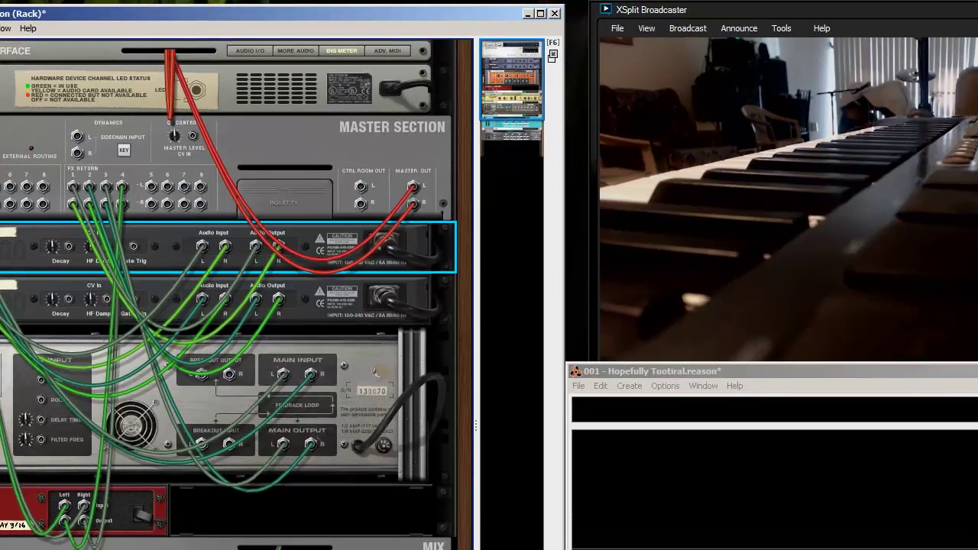
{"action": "key", "text": "Tab"}
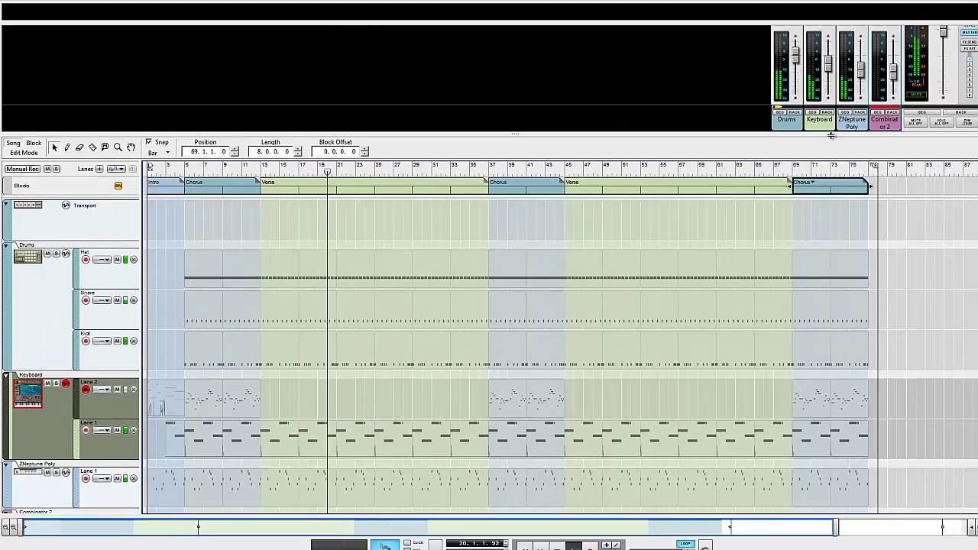
Enlarge the mixer area, solo the ZNeptune Poly channel, switch on its Plate reverb send and raise the send level
{"action": "left_click_drag", "start_coordinate": [832, 135], "coordinate": [804, 485]}
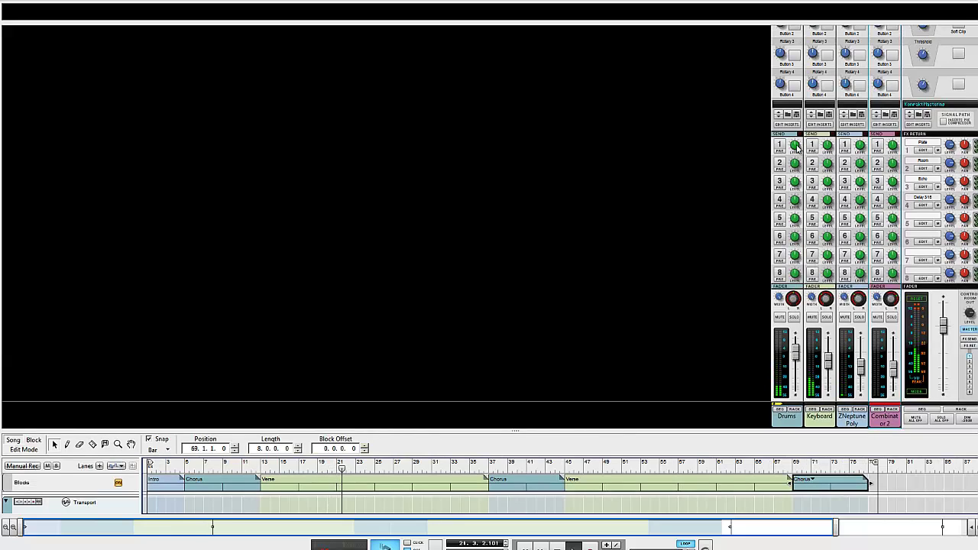
{"action": "left_click", "coordinate": [859, 316]}
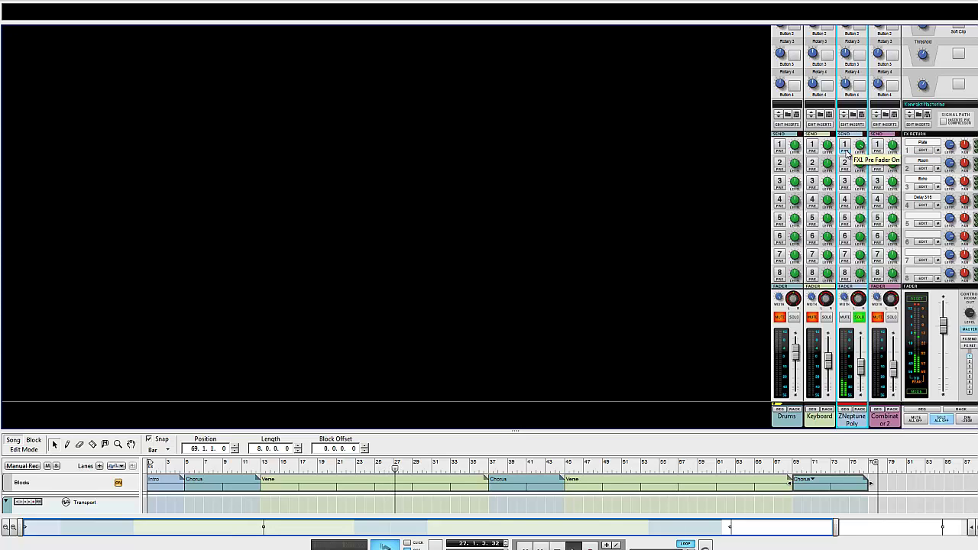
{"action": "left_click", "coordinate": [844, 147]}
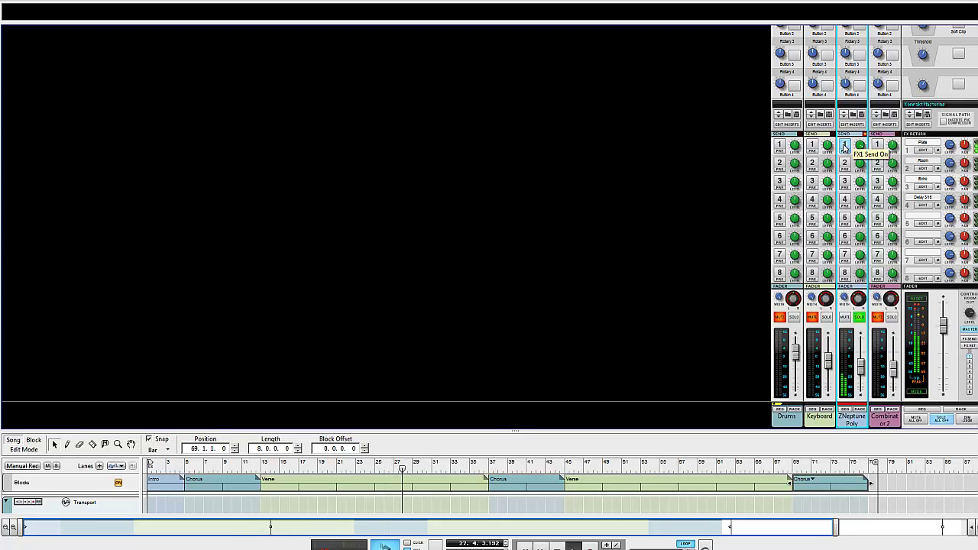
{"action": "left_click_drag", "start_coordinate": [861, 160], "coordinate": [862, 156]}
{"action": "left_click", "coordinate": [850, 146]}
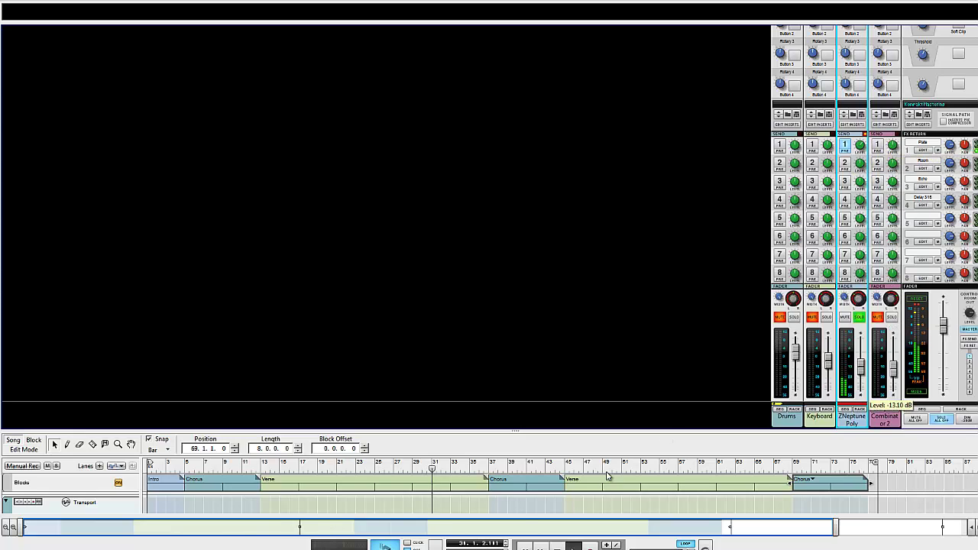
Move playback to the second Chorus at bar 37, solo the Combinator 2 channel and switch on its Plate reverb send
{"action": "left_click", "coordinate": [490, 464]}
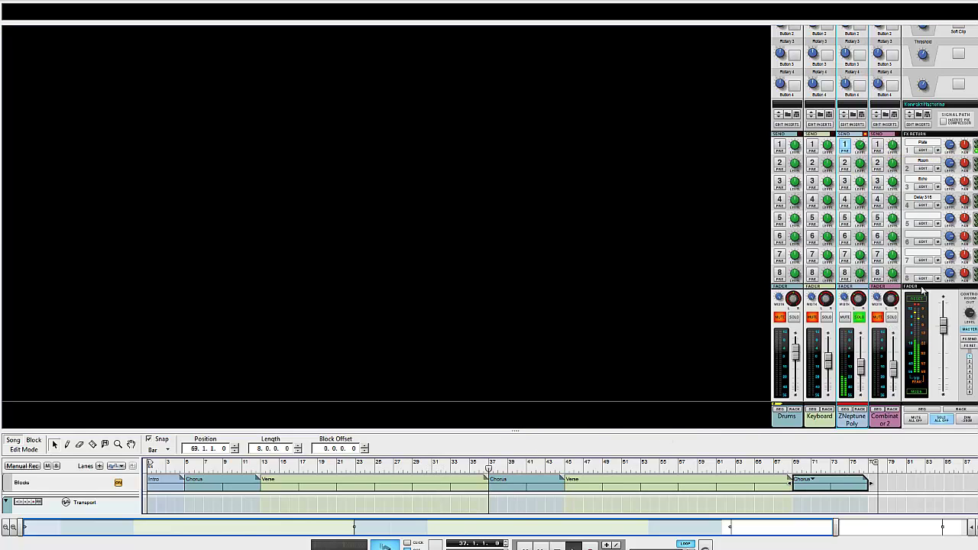
{"action": "left_click", "coordinate": [892, 317]}
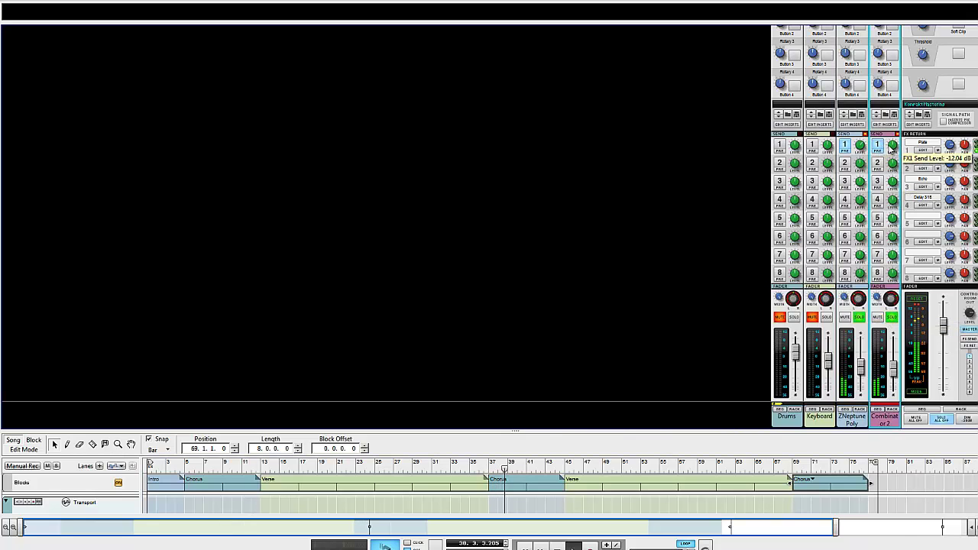
{"action": "left_click", "coordinate": [880, 146]}
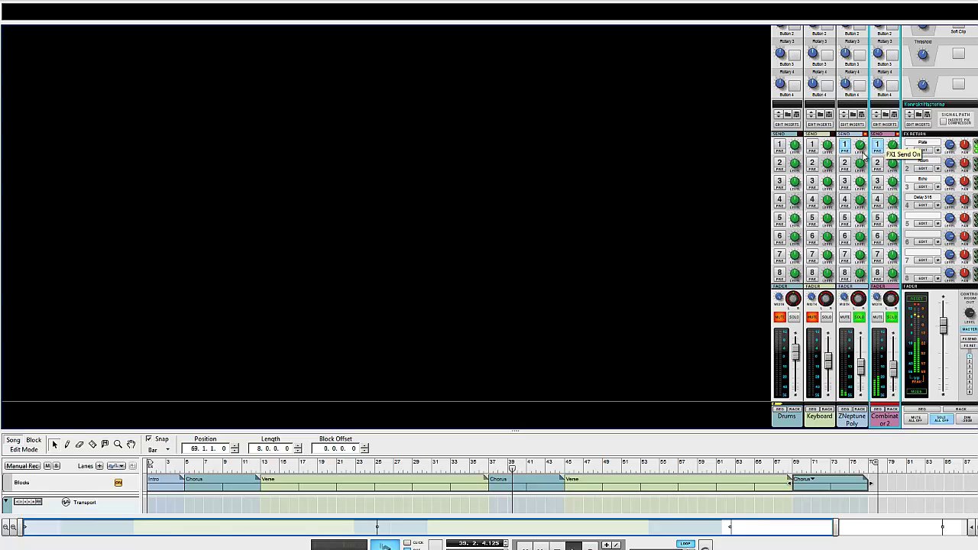
Solo the Keyboard channel, switch on its Plate reverb send and select the Combinator 2 channel
{"action": "left_click", "coordinate": [827, 319]}
{"action": "left_click", "coordinate": [814, 146]}
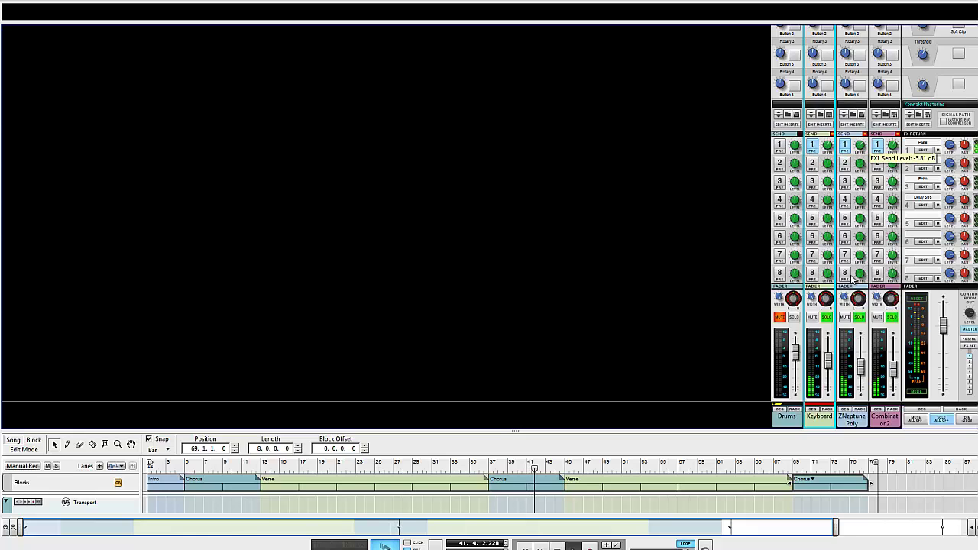
{"action": "left_click", "coordinate": [902, 375]}
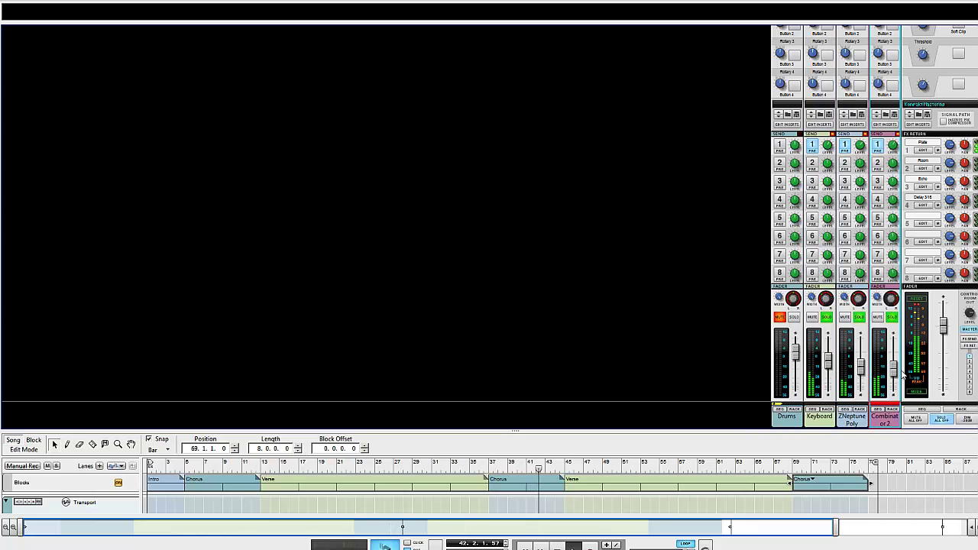
Take the other channels out of solo, solo the Drums channel and switch on its Delay 3/16 send and send 5
{"action": "left_click", "coordinate": [892, 317]}
{"action": "left_click", "coordinate": [861, 319]}
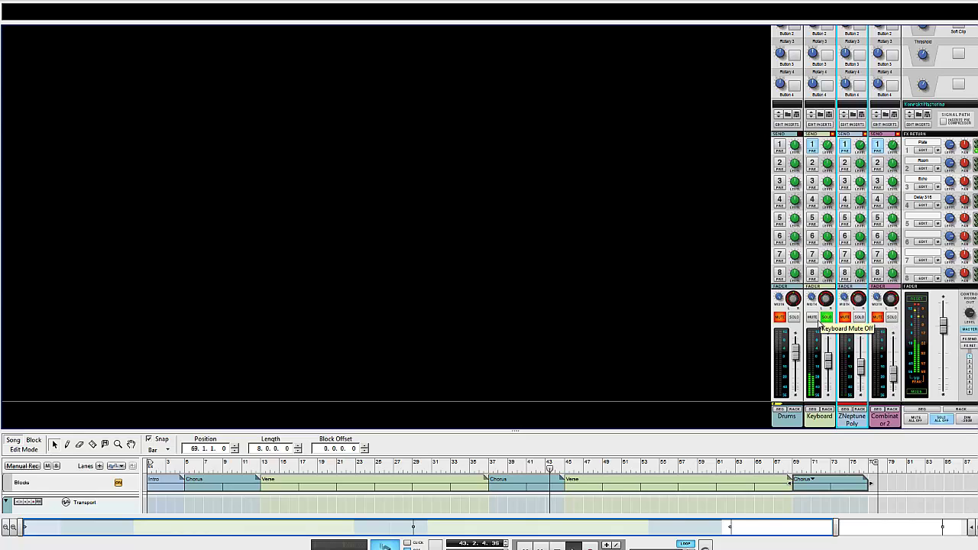
{"action": "left_click", "coordinate": [796, 318]}
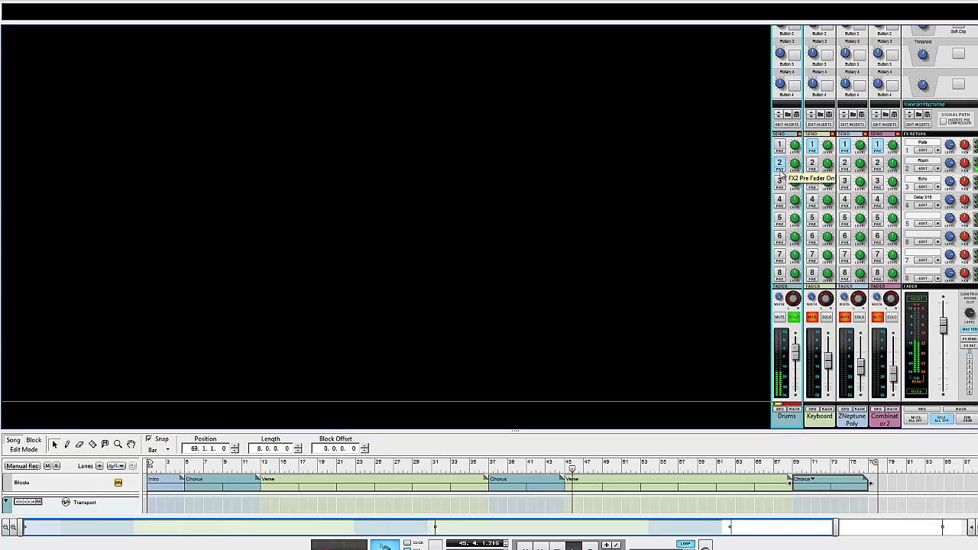
{"action": "left_click", "coordinate": [785, 173]}
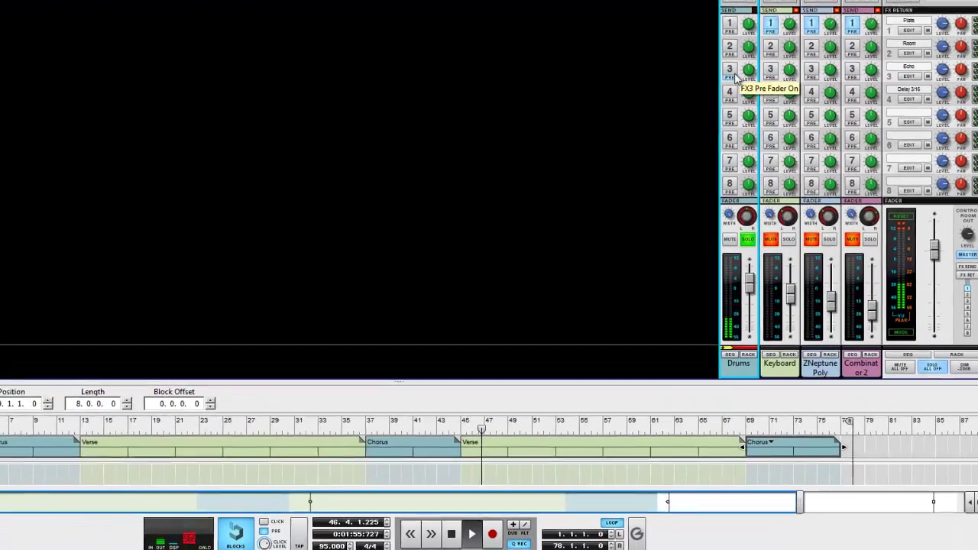
{"action": "left_click", "coordinate": [785, 185]}
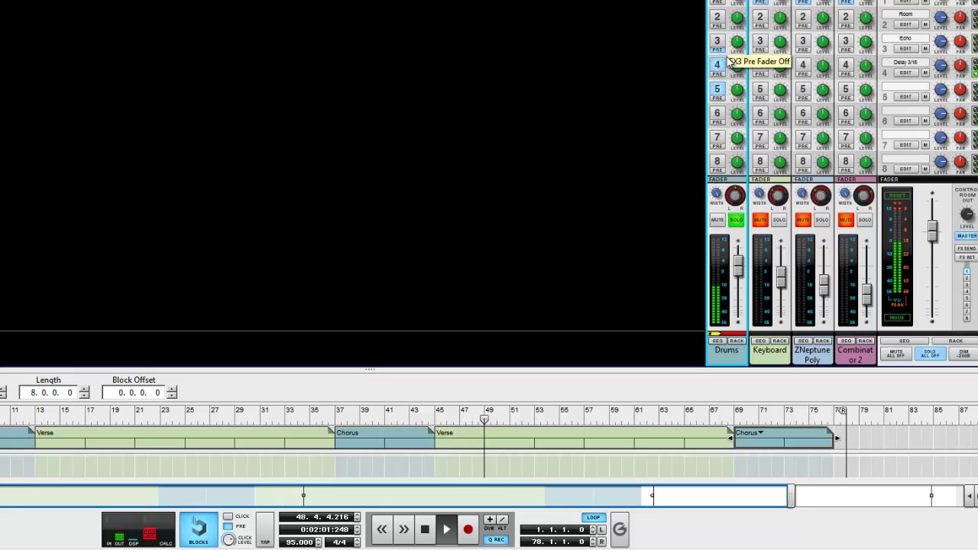
{"action": "left_click", "coordinate": [719, 66]}
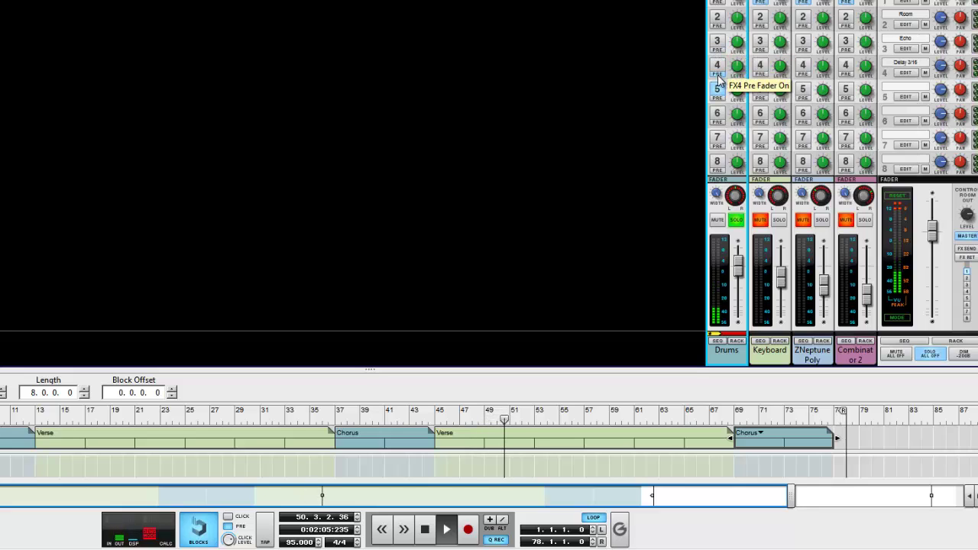
{"action": "left_click", "coordinate": [721, 67]}
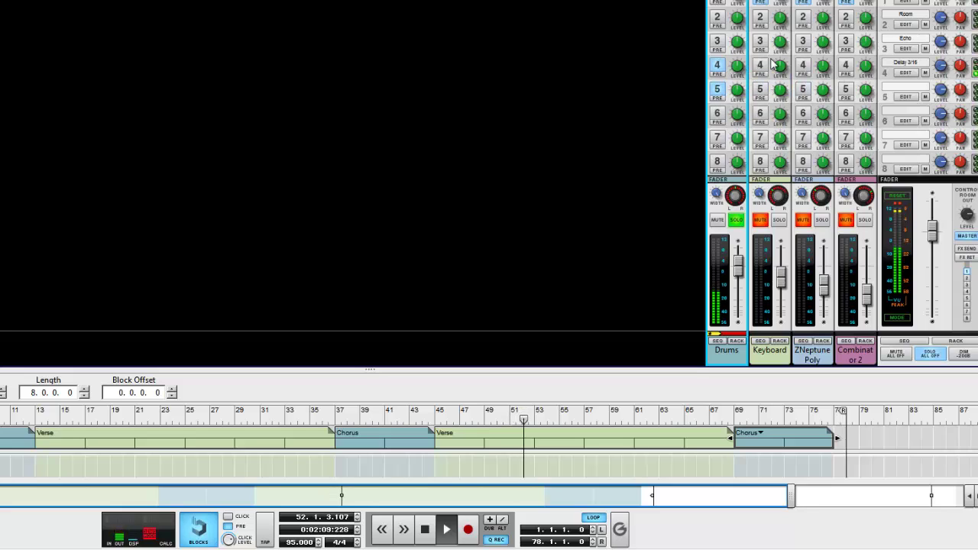
Add the Keyboard channel to the solo, switch on its Echo send and send 6, and raise the send 6 level
{"action": "left_click", "coordinate": [779, 221]}
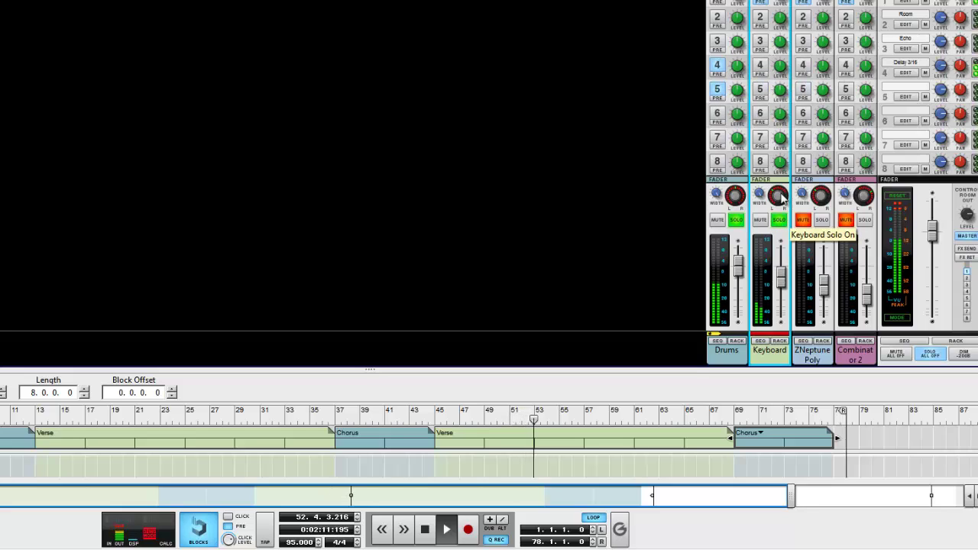
{"action": "left_click", "coordinate": [760, 41]}
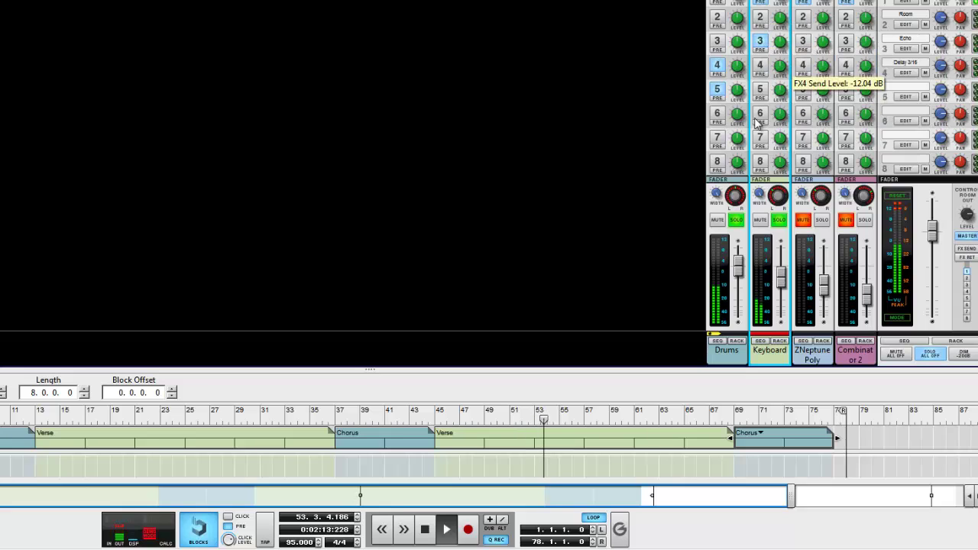
{"action": "left_click", "coordinate": [761, 66]}
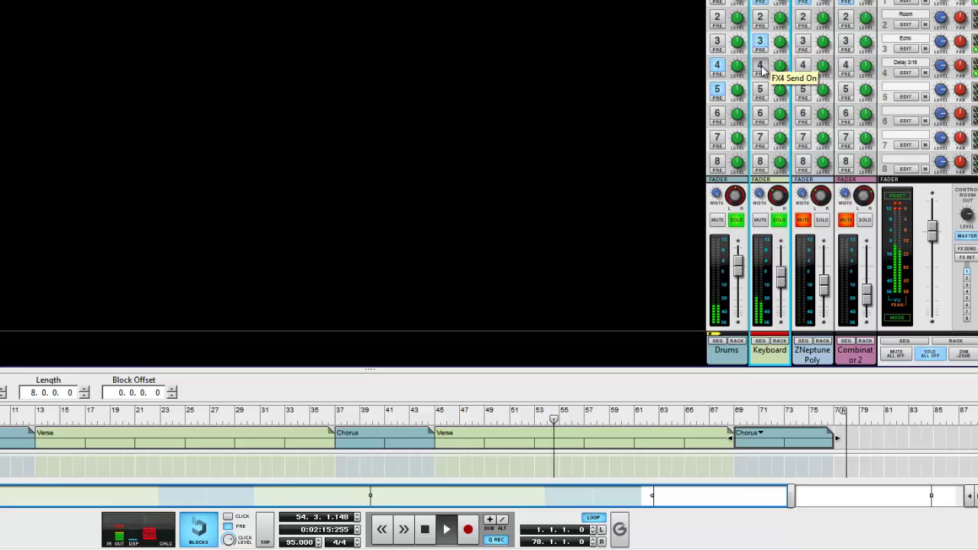
{"action": "left_click", "coordinate": [760, 114]}
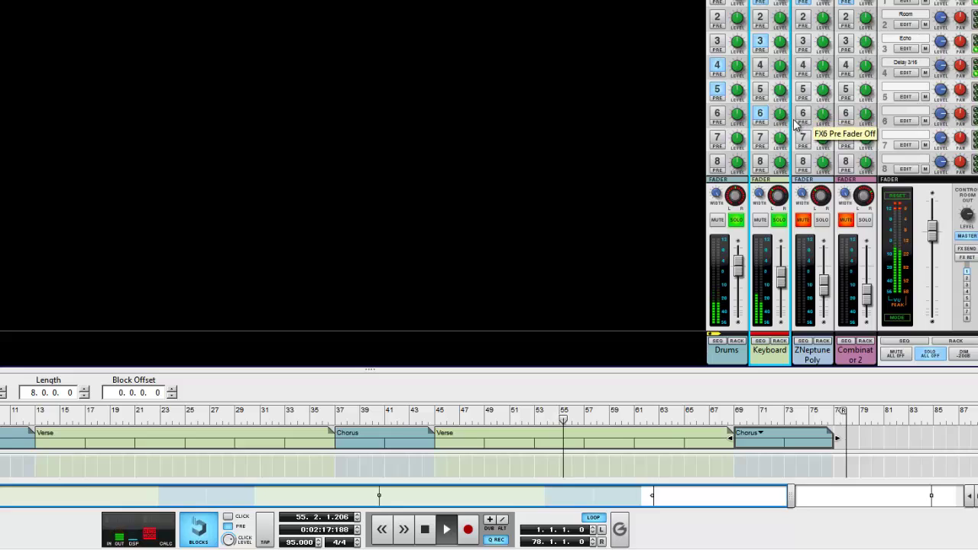
{"action": "left_click_drag", "start_coordinate": [781, 116], "coordinate": [783, 110]}
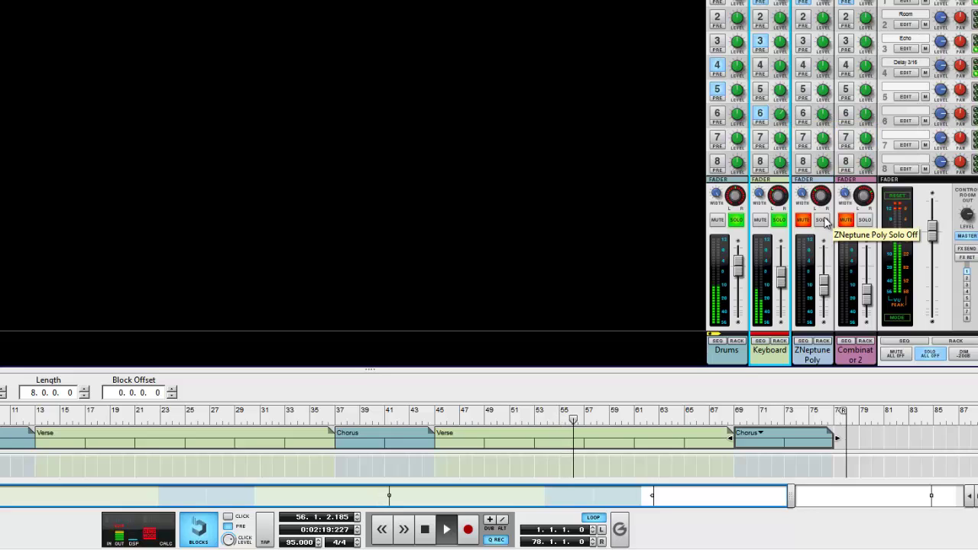
Add the ZNeptune Poly channel to the solo, switch on its sends 5 and 7, and raise the send 7 level
{"action": "left_click", "coordinate": [823, 221]}
{"action": "left_click", "coordinate": [802, 89]}
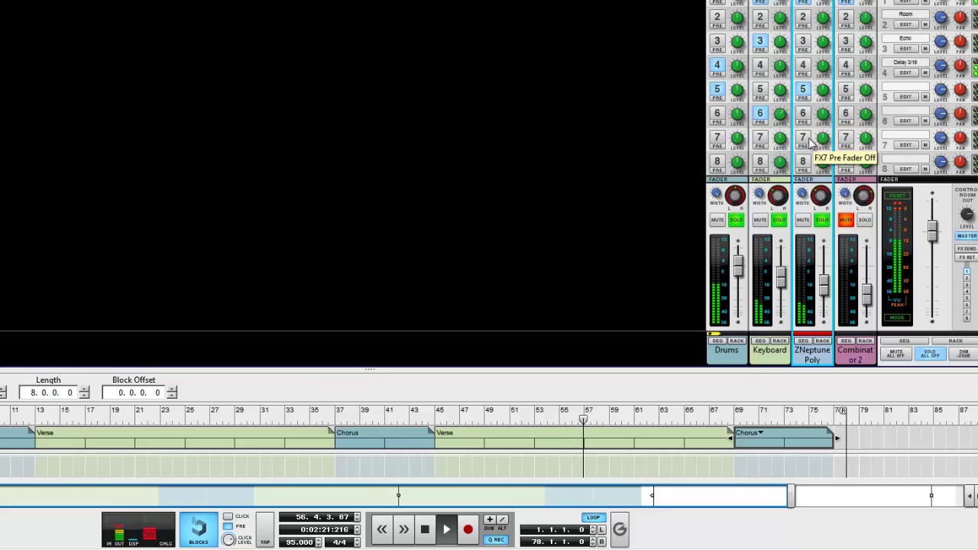
{"action": "left_click", "coordinate": [804, 138]}
{"action": "left_click_drag", "start_coordinate": [824, 139], "coordinate": [824, 133]}
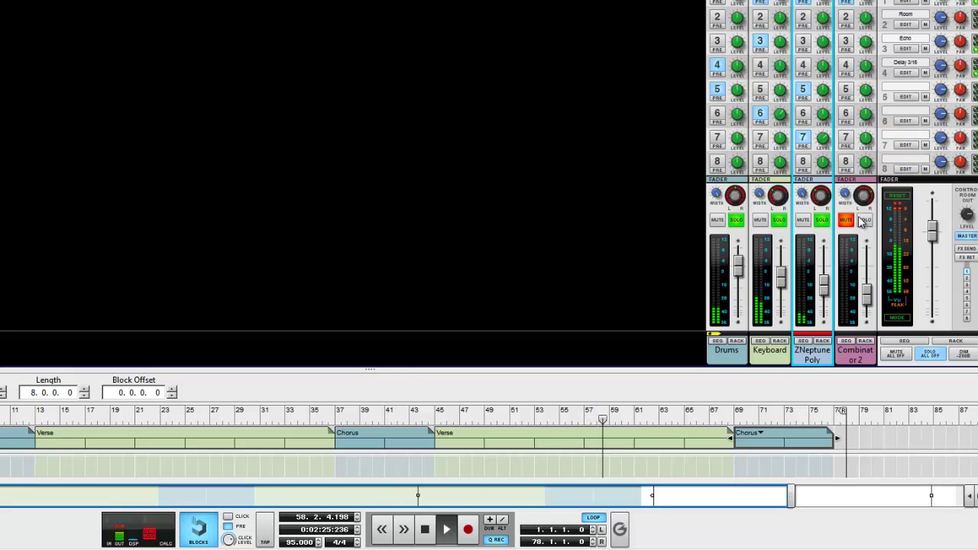
Solo the Combinator 2 channel briefly, and clear the solos and mutes on all four channels
{"action": "left_click", "coordinate": [861, 220]}
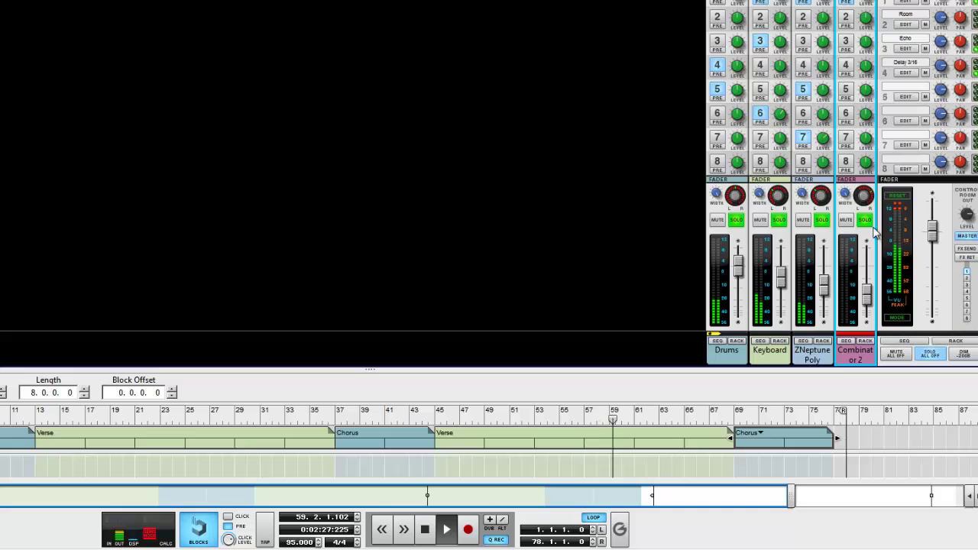
{"action": "left_click", "coordinate": [846, 220]}
{"action": "left_click", "coordinate": [821, 220]}
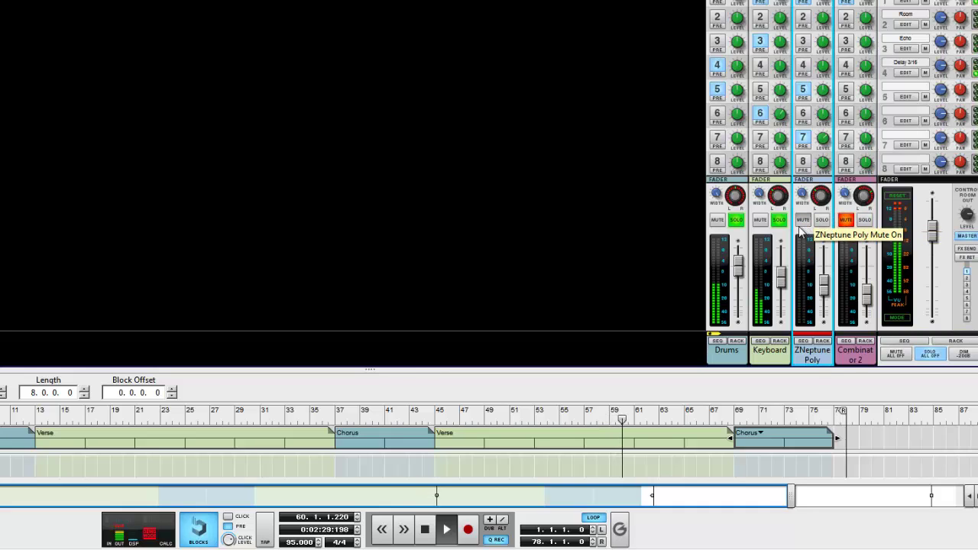
{"action": "left_click", "coordinate": [803, 221]}
{"action": "left_click", "coordinate": [718, 220]}
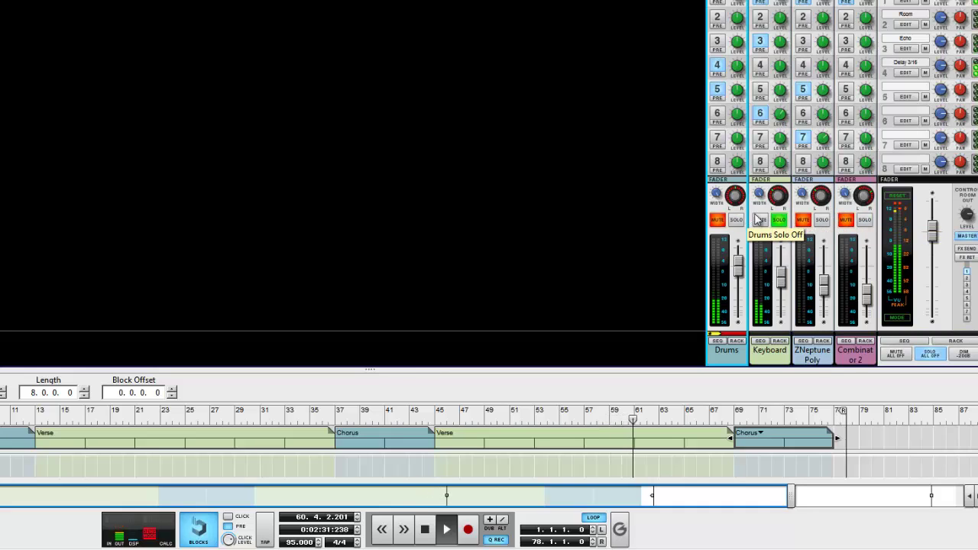
{"action": "left_click", "coordinate": [779, 220]}
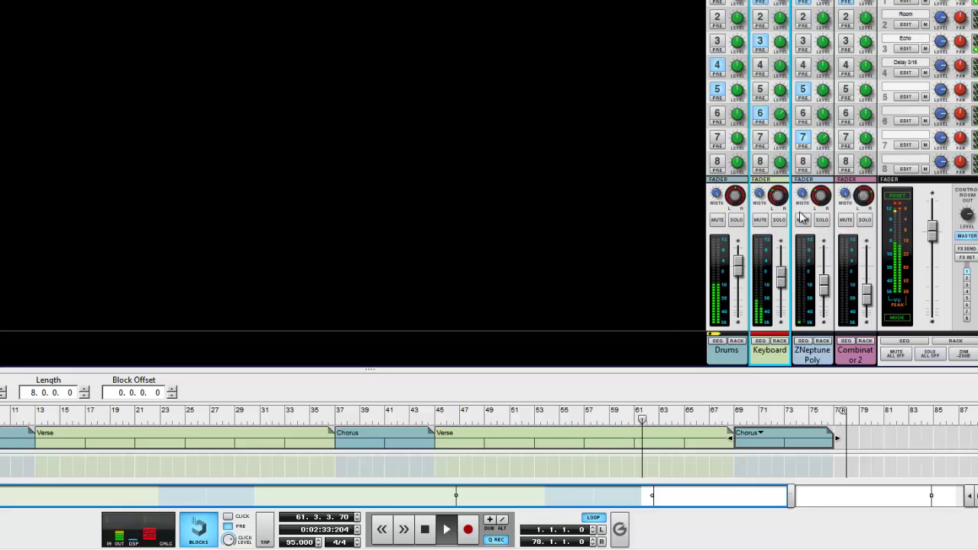
Move playback to the second Chorus at bar 37 and switch on the Combinator 2 channel's Delay 3/16 and Echo sends
{"action": "mouse_move", "coordinate": [645, 420]}
{"action": "left_mouse_down"}
{"action": "mouse_move", "coordinate": [334, 420]}
{"action": "mouse_move", "coordinate": [346, 422]}
{"action": "left_mouse_up"}
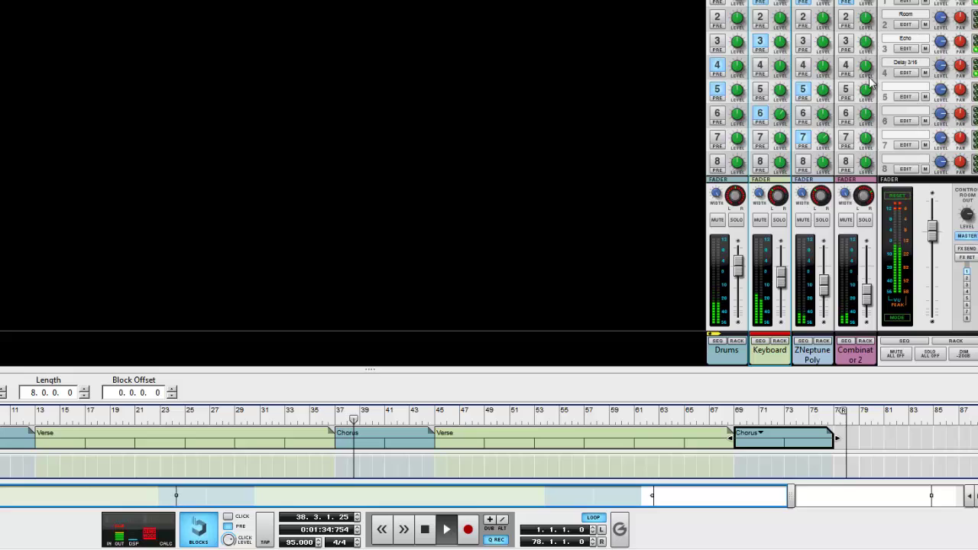
{"action": "left_click", "coordinate": [845, 66]}
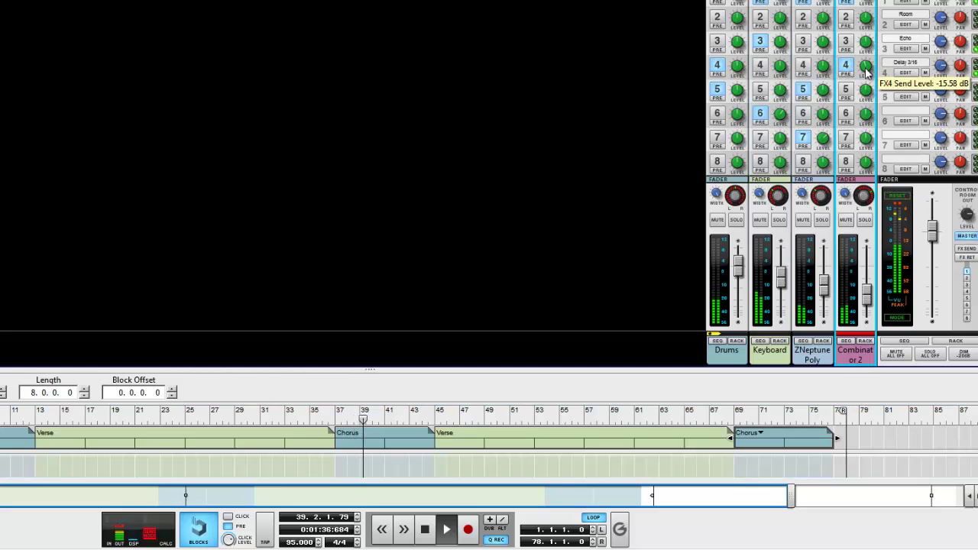
{"action": "left_click", "coordinate": [845, 41]}
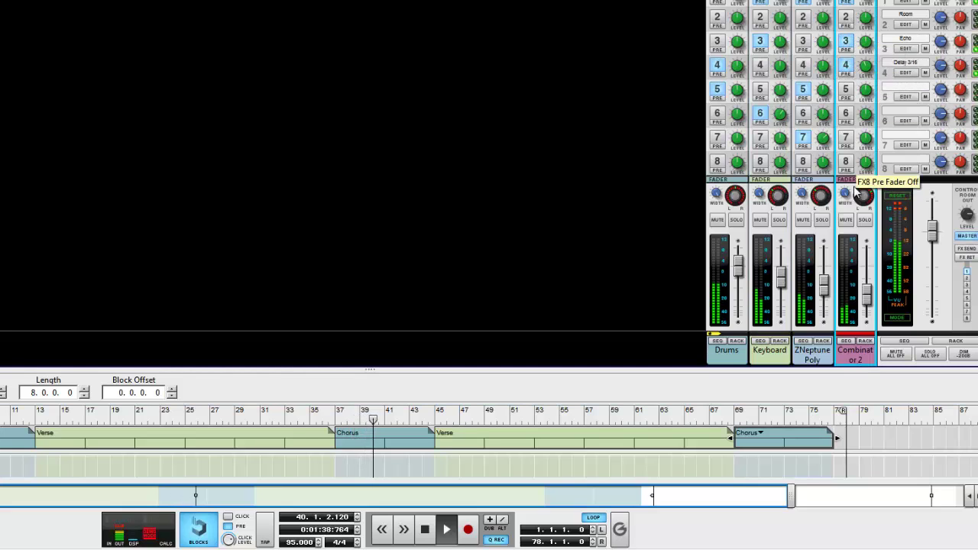
Lower the Combinator 2 channel's fader slightly and stop playback
{"action": "left_click_drag", "start_coordinate": [872, 303], "coordinate": [872, 310]}
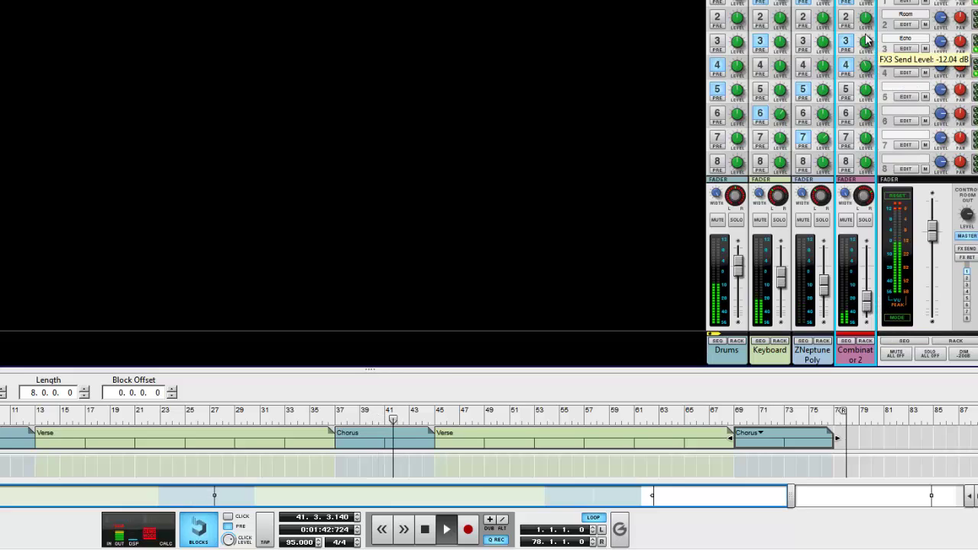
{"action": "left_click", "coordinate": [845, 65]}
{"action": "key", "text": "space"}
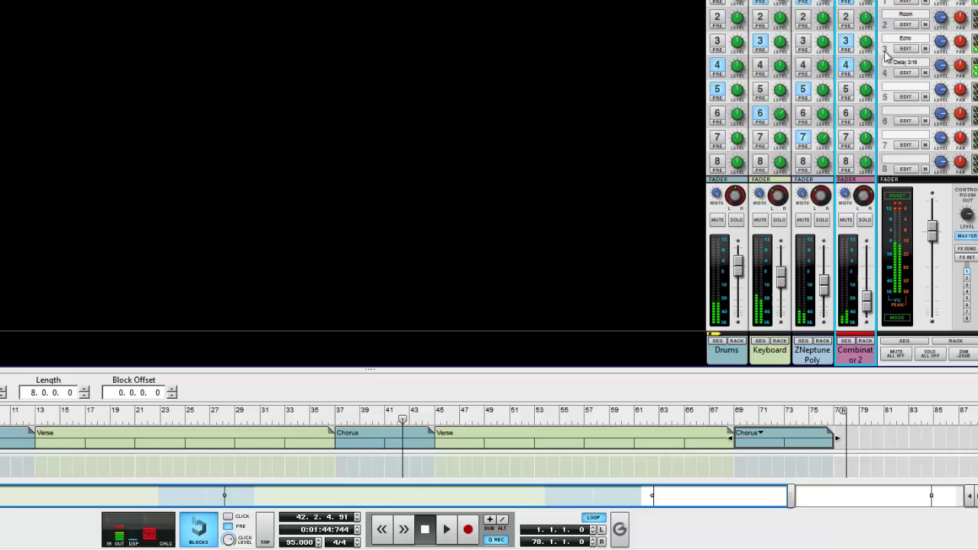
{"action": "left_click", "coordinate": [464, 124]}
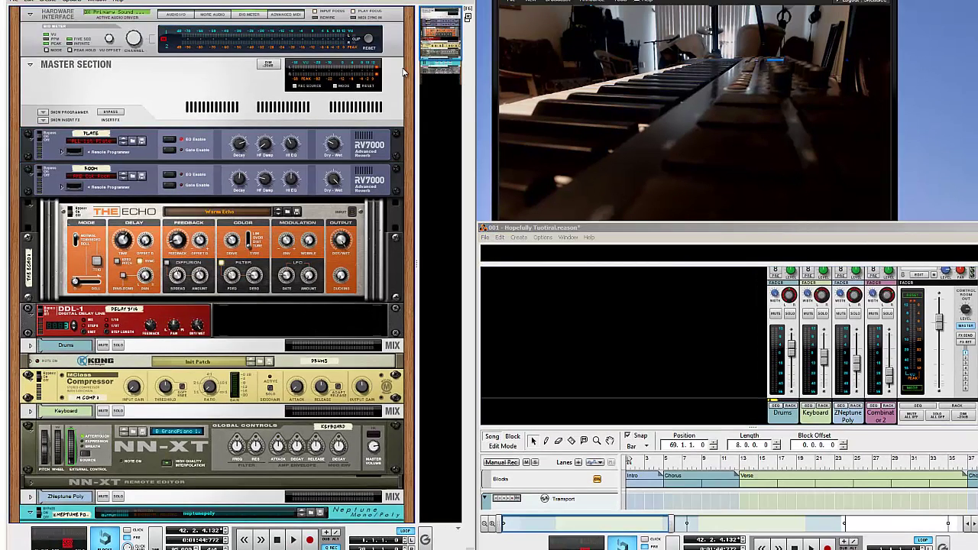
{"action": "left_click", "coordinate": [227, 88]}
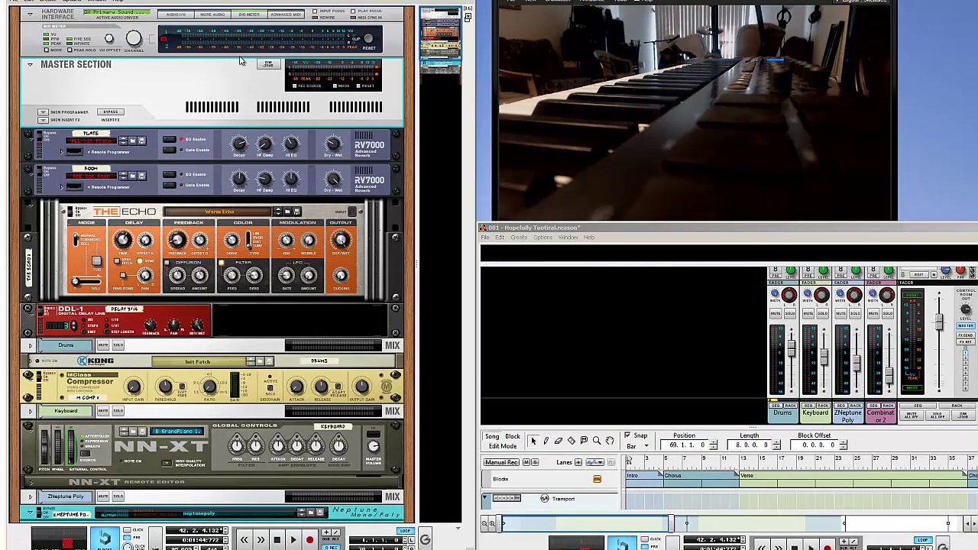
{"action": "left_click", "coordinate": [76, 1]}
{"action": "mouse_move", "coordinate": [57, 3]}
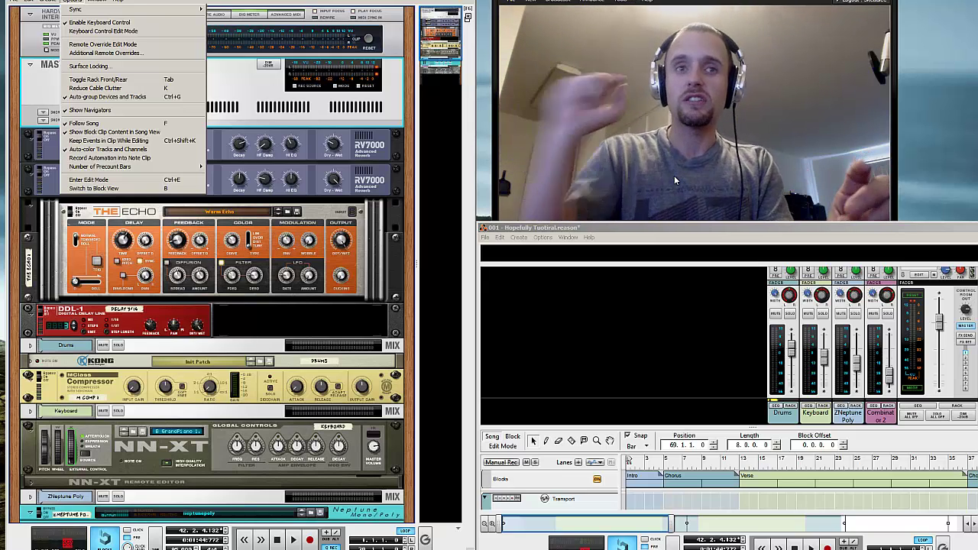
{"action": "left_click", "coordinate": [565, 221]}
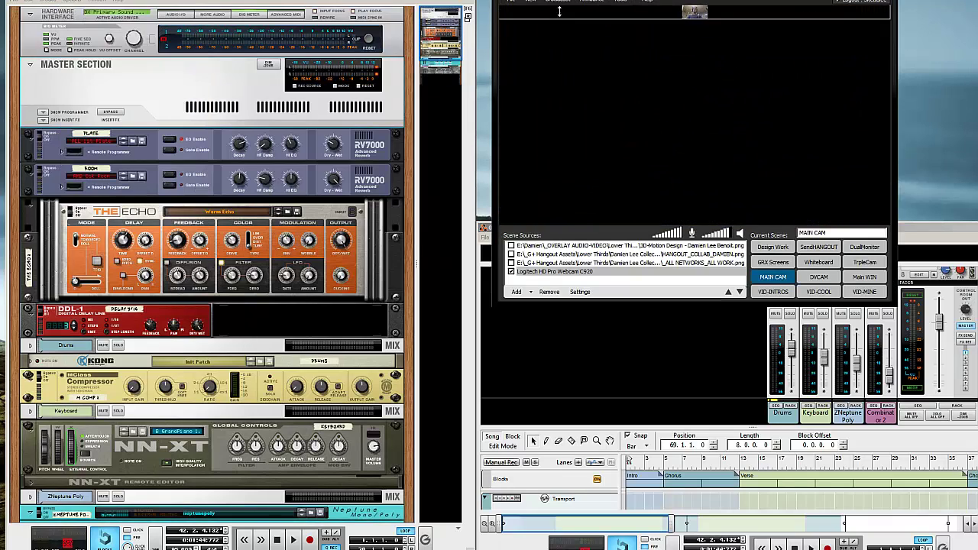
{"action": "left_click", "coordinate": [528, 343]}
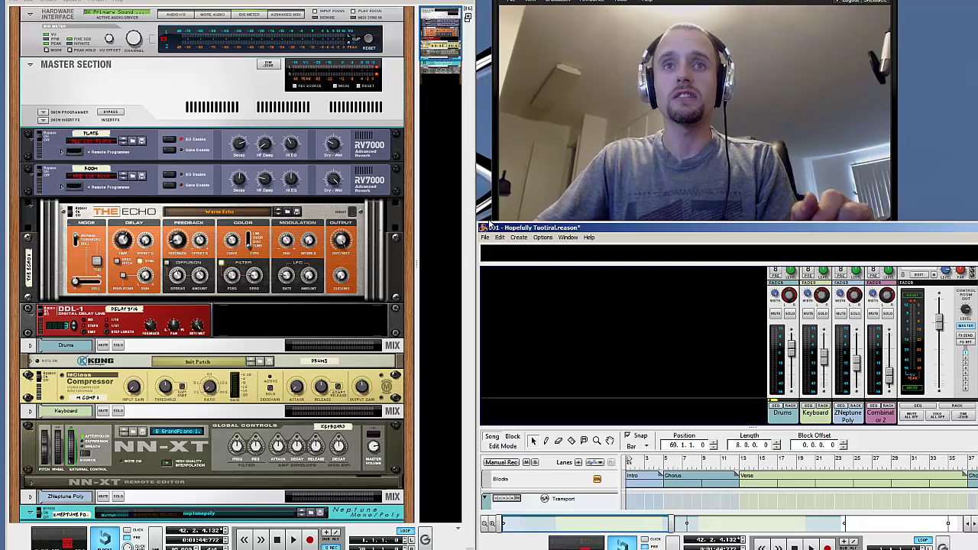
Enlarge the sequencer area by moving its window up and shrinking the mixer, and select the Intro block
{"action": "left_click_drag", "start_coordinate": [486, 7], "coordinate": [477, 3]}
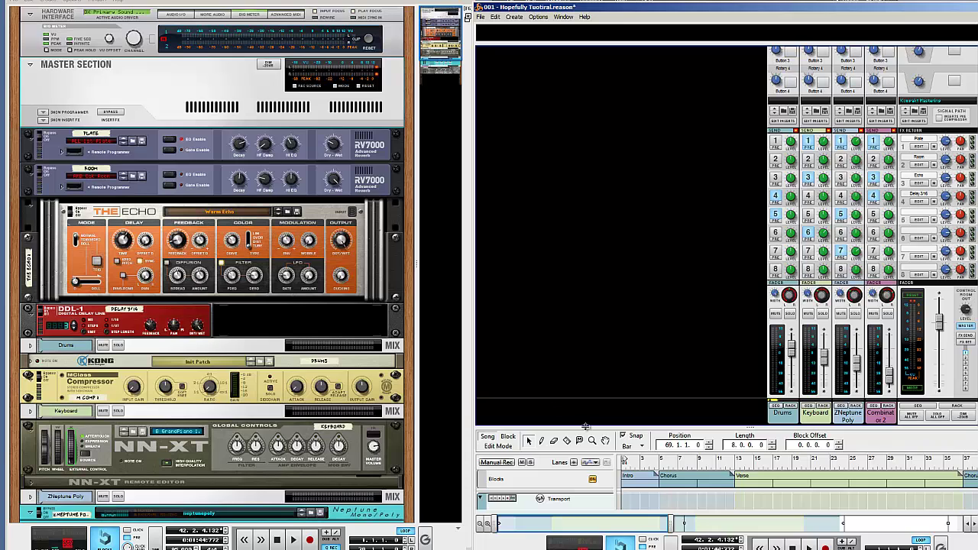
{"action": "left_click_drag", "start_coordinate": [586, 425], "coordinate": [550, 147]}
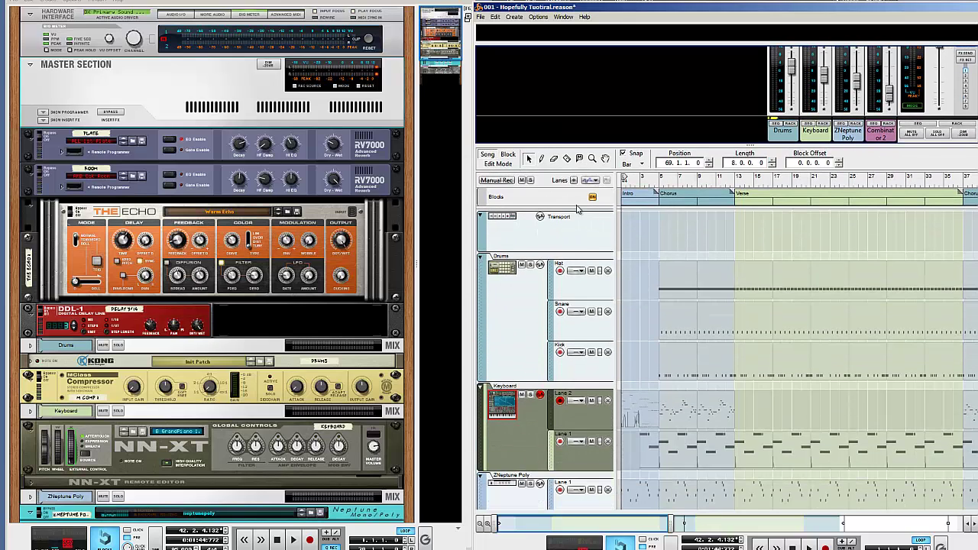
{"action": "left_click", "coordinate": [642, 195]}
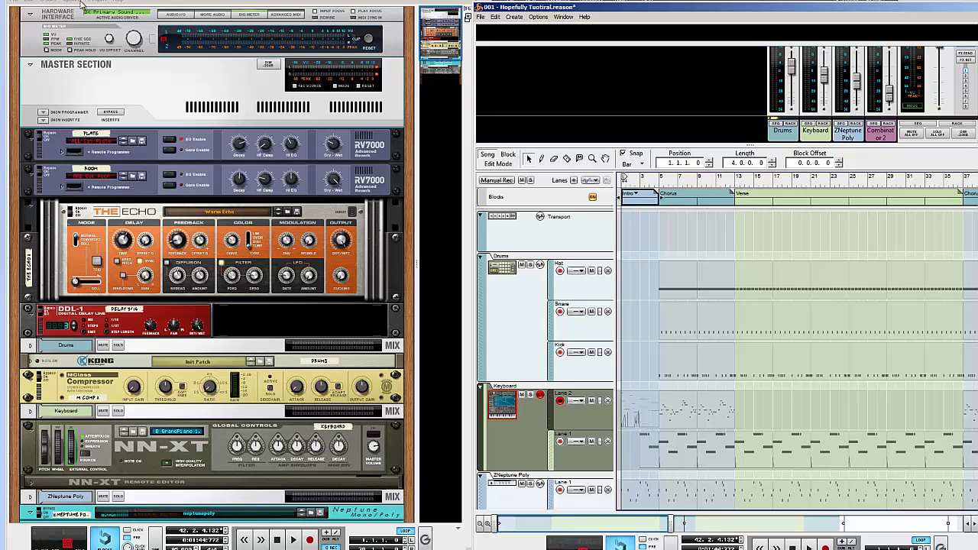
{"action": "left_click", "coordinate": [11, 3]}
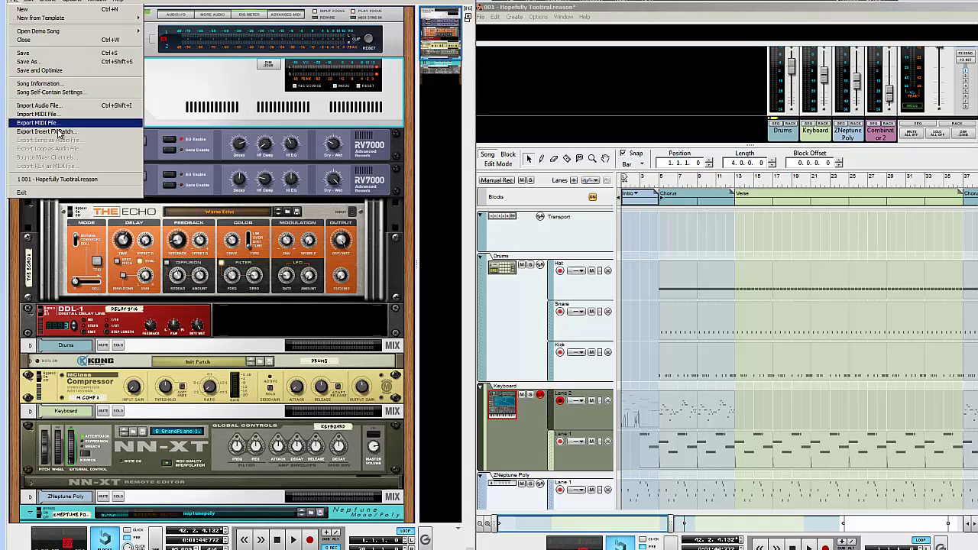
{"action": "mouse_move", "coordinate": [11, 2]}
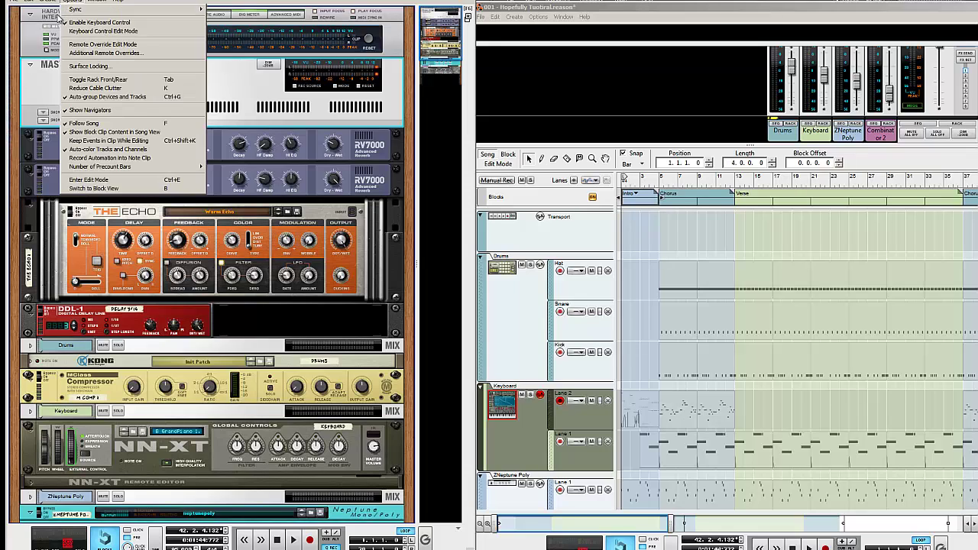
{"action": "mouse_move", "coordinate": [14, 20]}
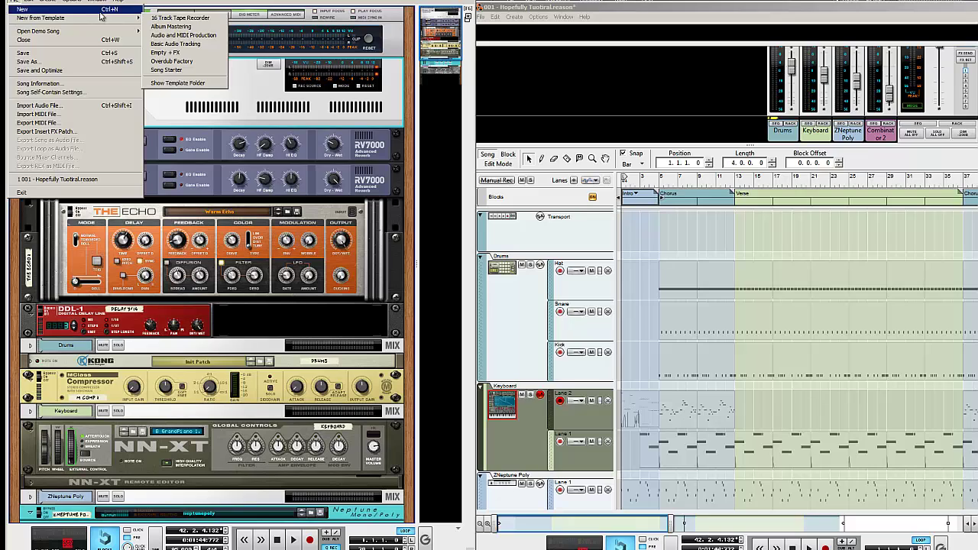
{"action": "mouse_move", "coordinate": [116, 22]}
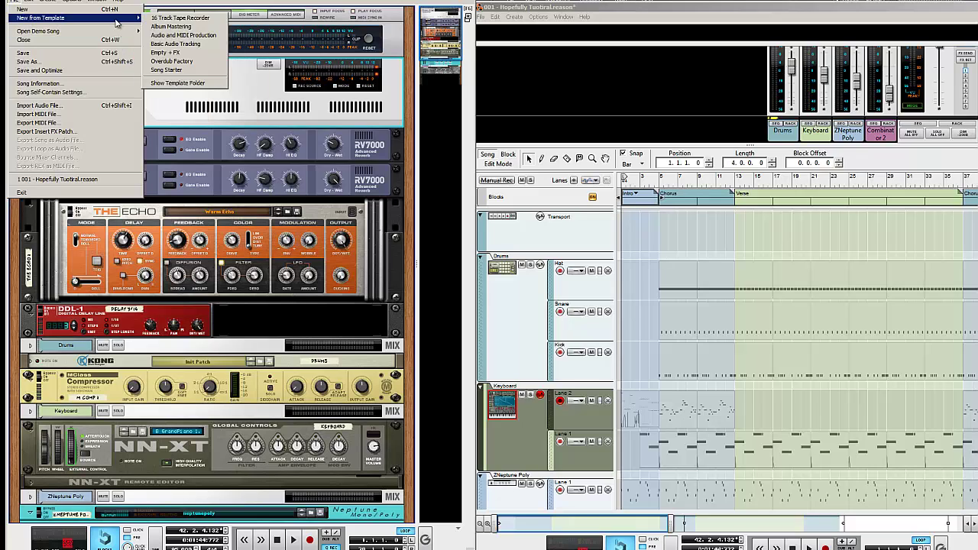
{"action": "left_click", "coordinate": [615, 94]}
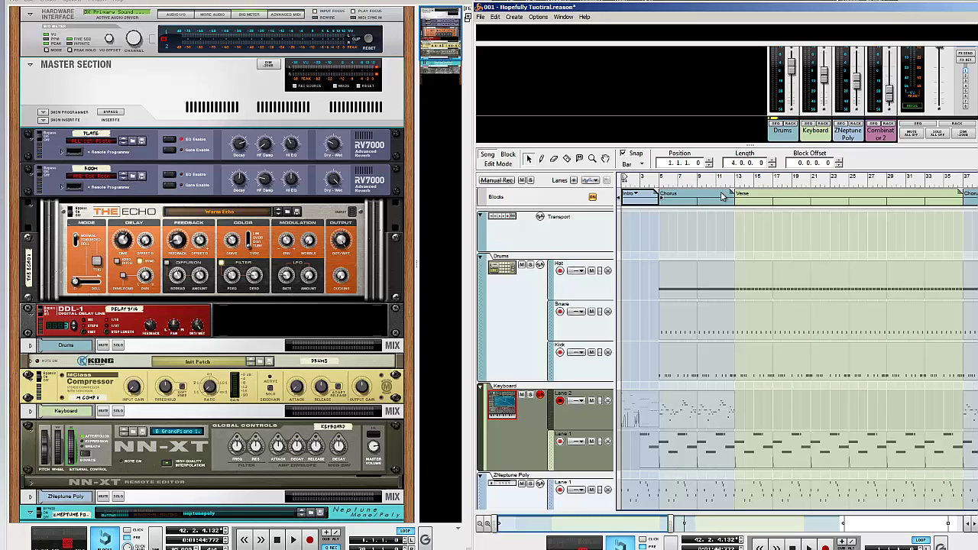
Delete every Intro, Verse and Chorus block from the song arrangement and return the playback position to the start
{"action": "left_click", "coordinate": [889, 205], "text": "shift"}
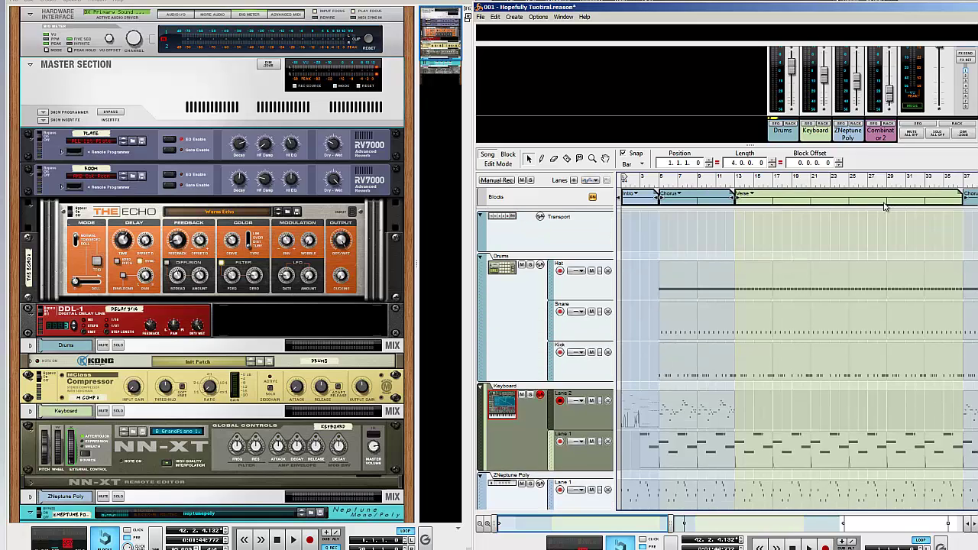
{"action": "key", "text": "Delete"}
{"action": "left_click", "coordinate": [976, 204]}
{"action": "key", "text": "Delete"}
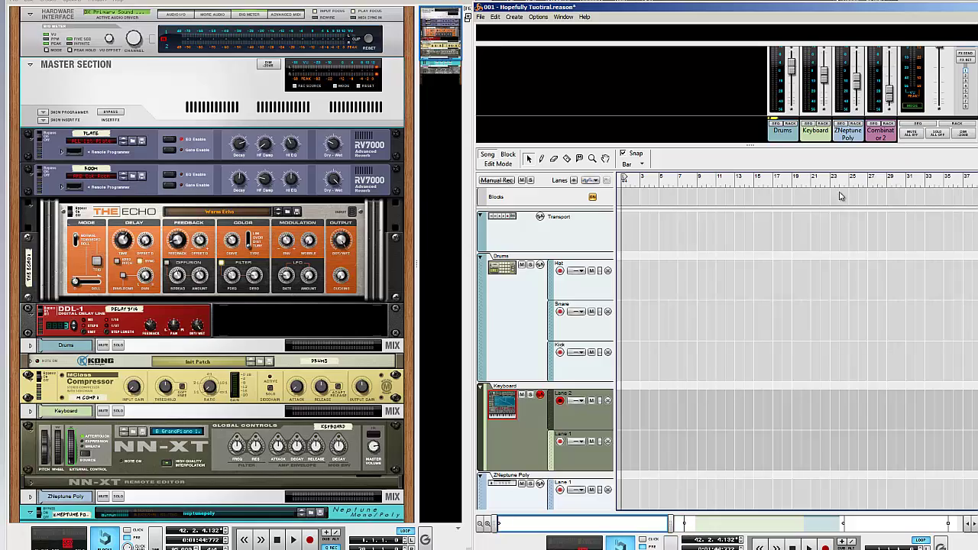
{"action": "left_click_drag", "start_coordinate": [669, 523], "coordinate": [955, 525]}
{"action": "left_click_drag", "start_coordinate": [908, 193], "coordinate": [765, 200]}
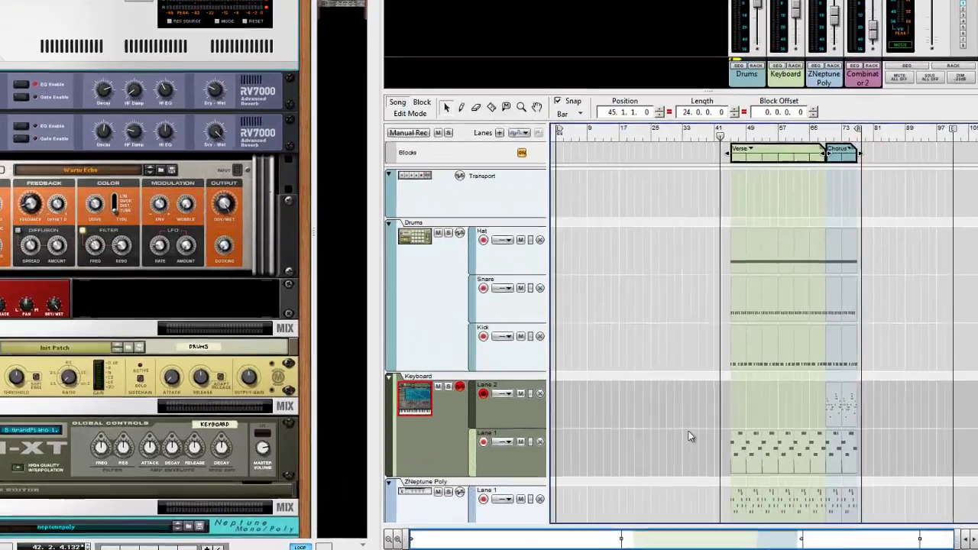
{"action": "key", "text": "Delete"}
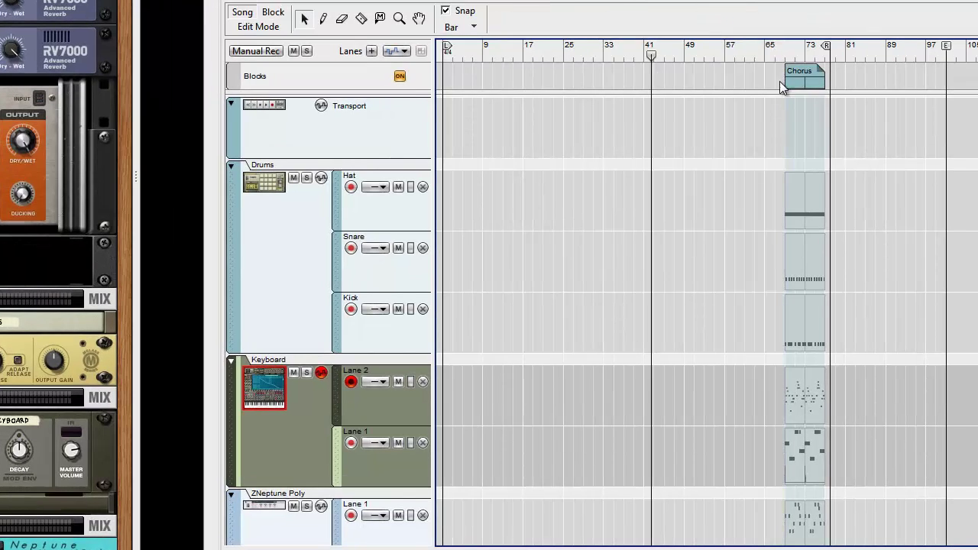
{"action": "left_click", "coordinate": [448, 53]}
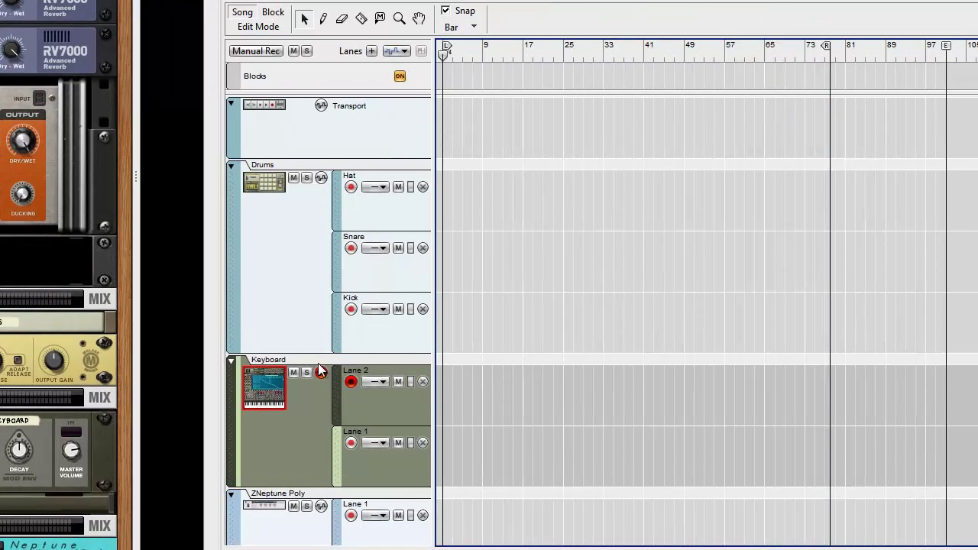
Fold the Drums track and delete Lane 2 of the Keyboard track together with its note data
{"action": "left_click", "coordinate": [246, 180]}
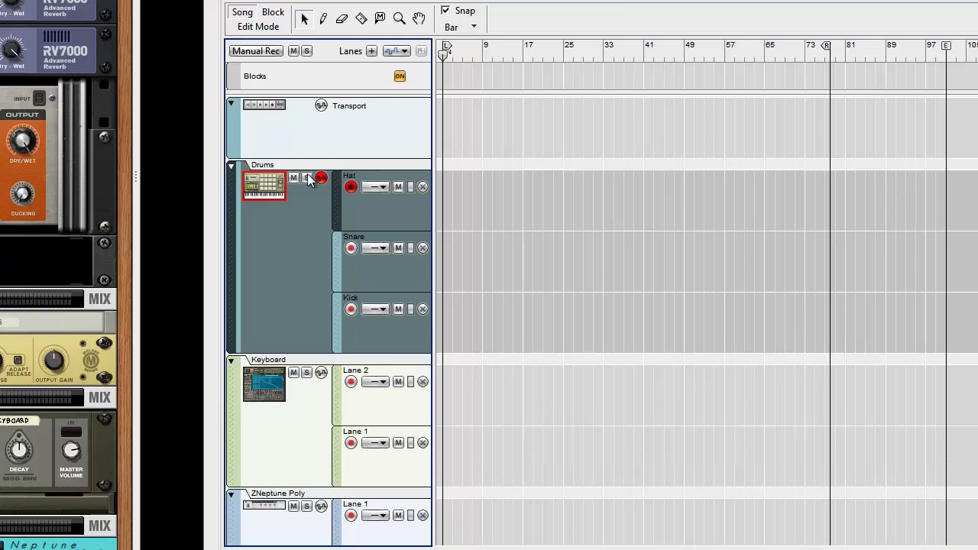
{"action": "left_click", "coordinate": [232, 167]}
{"action": "left_click", "coordinate": [358, 220]}
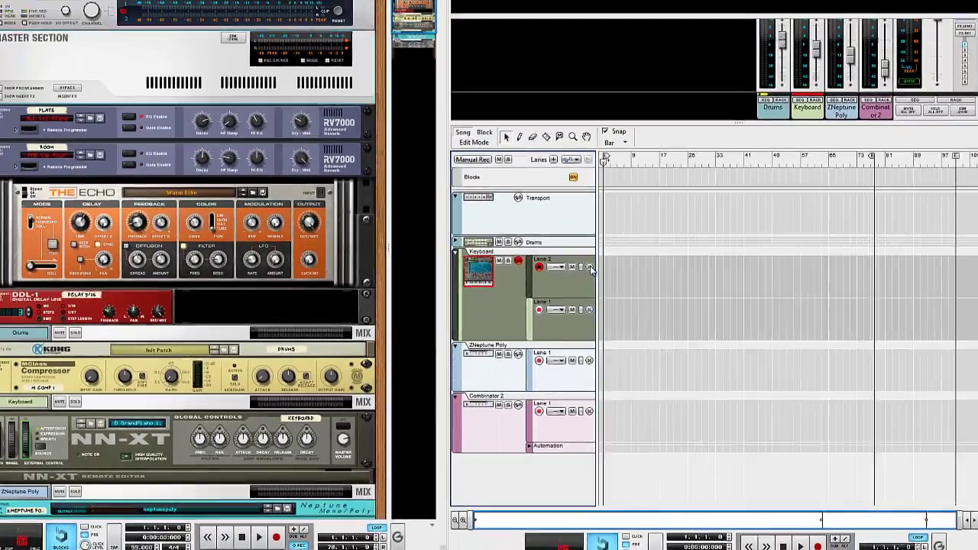
{"action": "left_click", "coordinate": [497, 231]}
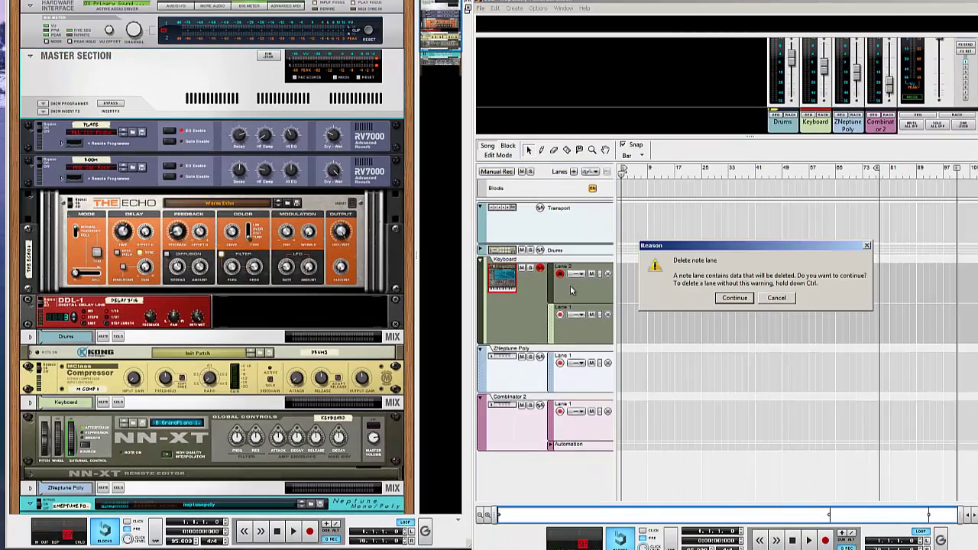
{"action": "left_click", "coordinate": [736, 298]}
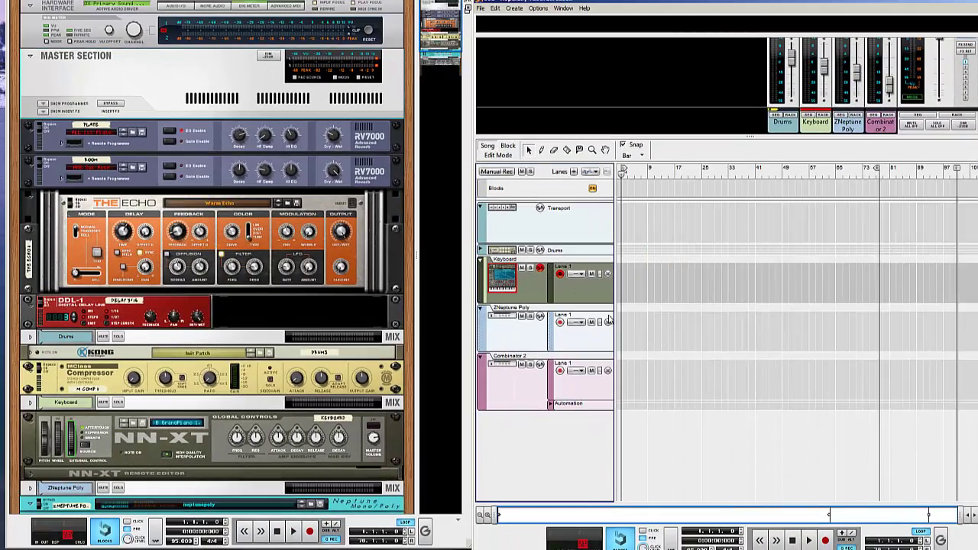
Delete the ZNeptune Poly and Combinator 2 tracks along with their devices
{"action": "left_click", "coordinate": [517, 338]}
{"action": "key", "text": "Delete"}
{"action": "key", "text": "Return"}
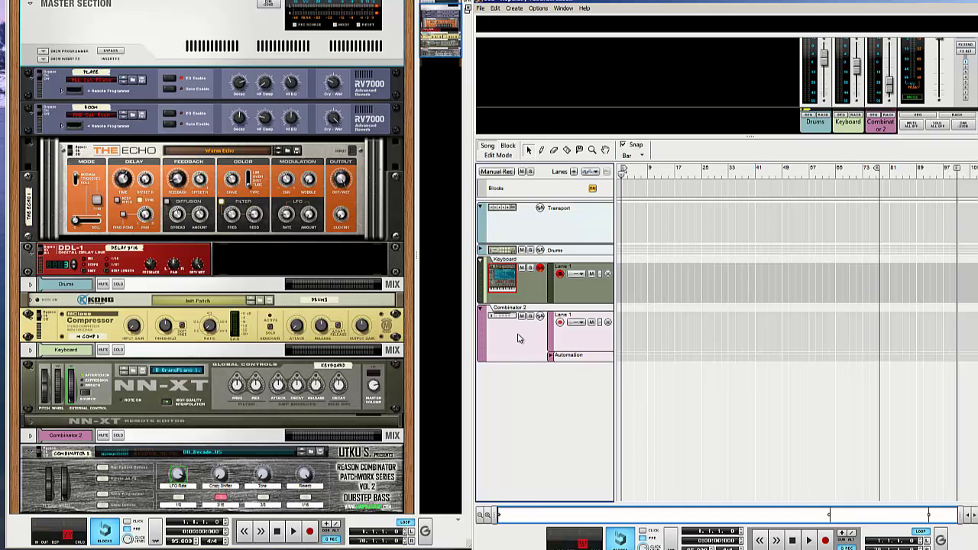
{"action": "left_click", "coordinate": [518, 338]}
{"action": "key", "text": "Delete"}
{"action": "key", "text": "Return"}
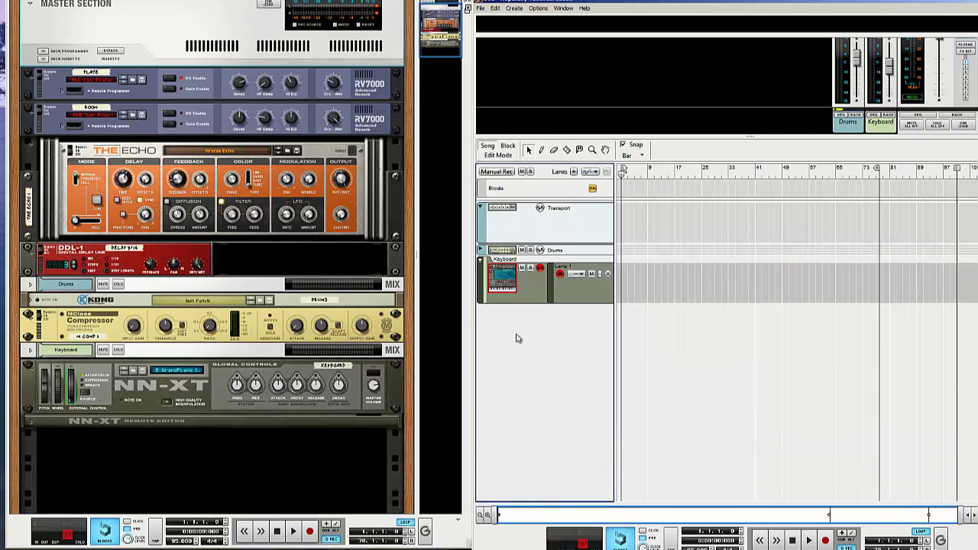
In block editing, clear the remaining clips from the Intro, Verse and Chorus blocks
{"action": "left_click", "coordinate": [508, 146]}
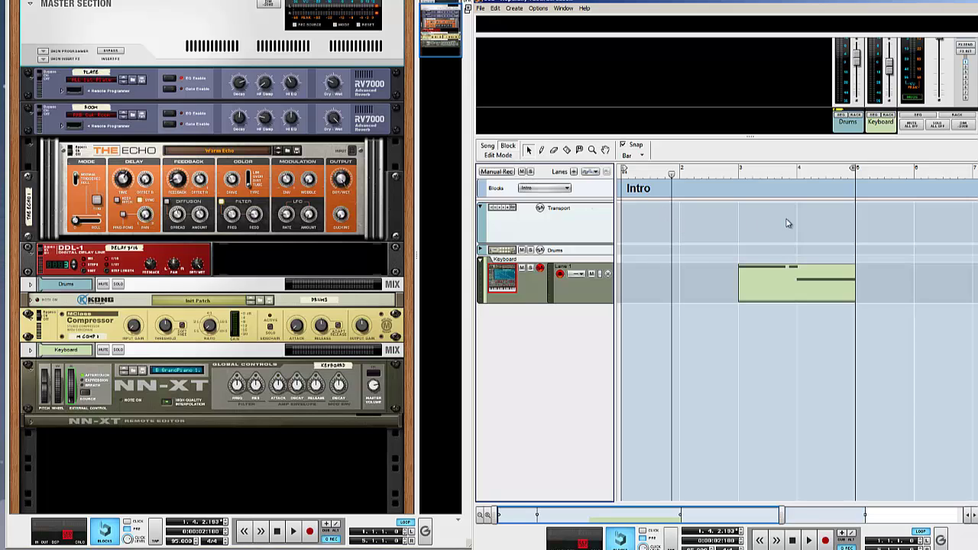
{"action": "left_click", "coordinate": [780, 282]}
{"action": "key", "text": "Delete"}
{"action": "left_click", "coordinate": [547, 191]}
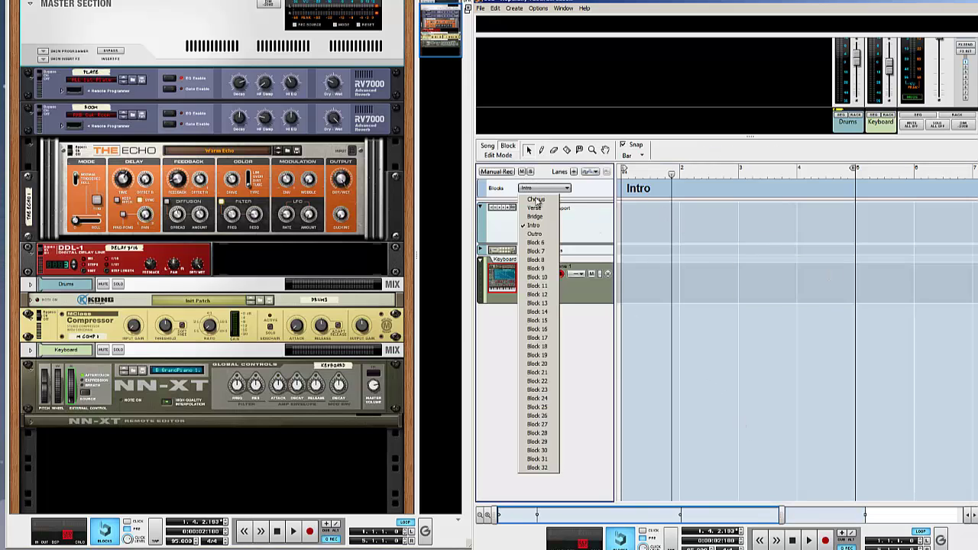
{"action": "left_click", "coordinate": [535, 218]}
{"action": "key", "text": "Delete"}
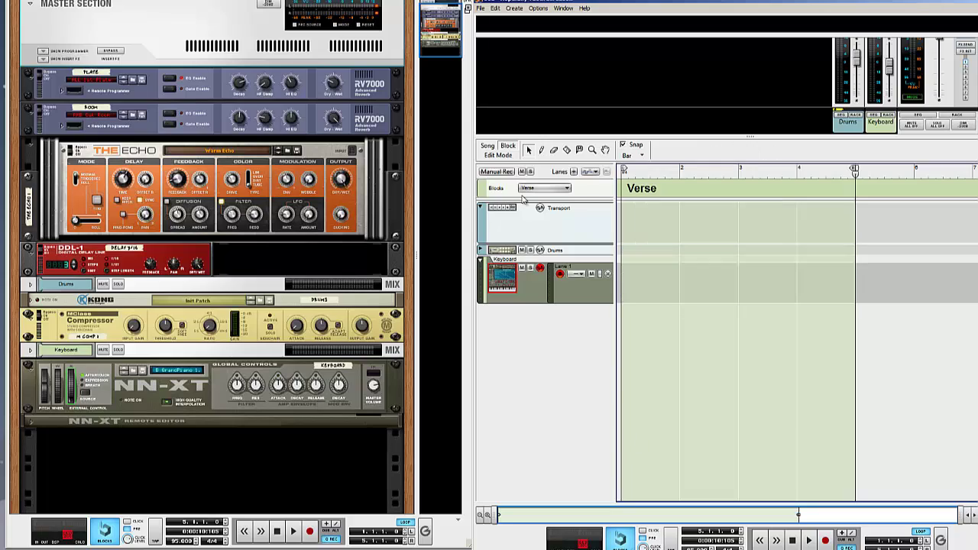
{"action": "left_click", "coordinate": [525, 188]}
{"action": "left_click", "coordinate": [536, 199]}
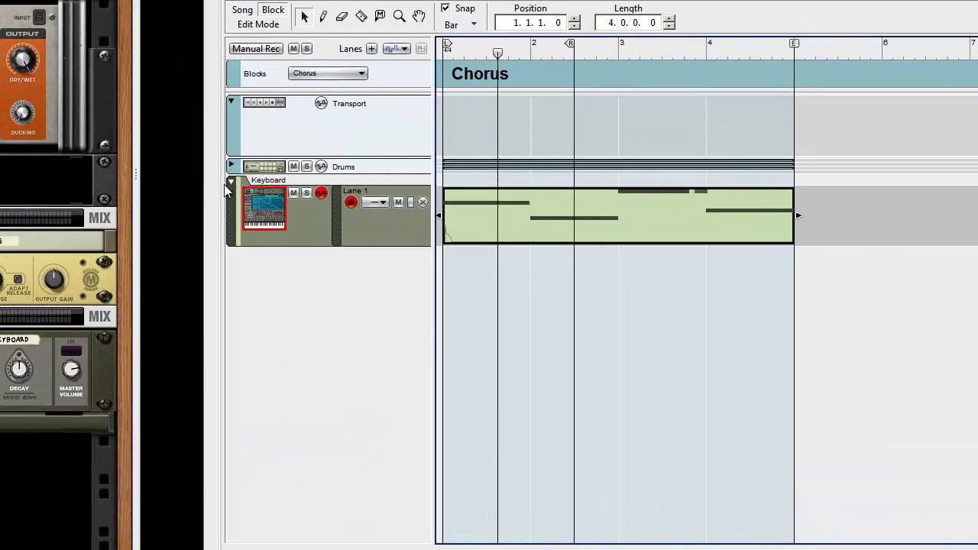
{"action": "key", "text": "Delete"}
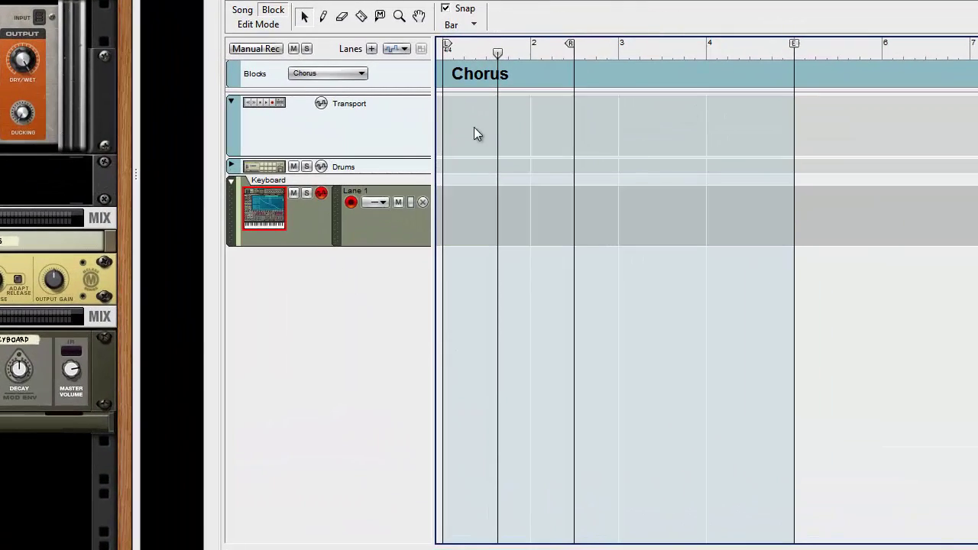
Unfold the Drums track and arm its Kick lane for recording
{"action": "left_click", "coordinate": [233, 166]}
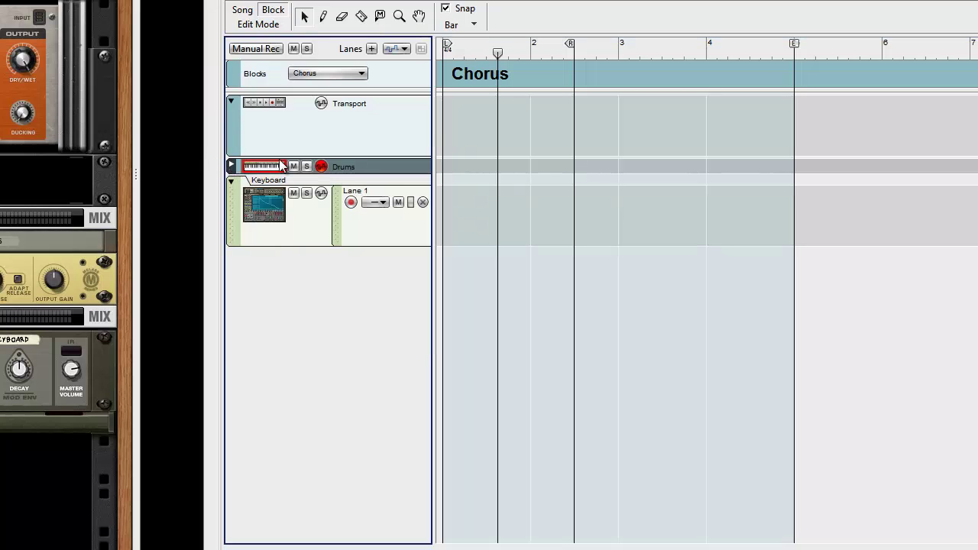
{"action": "left_click", "coordinate": [231, 166]}
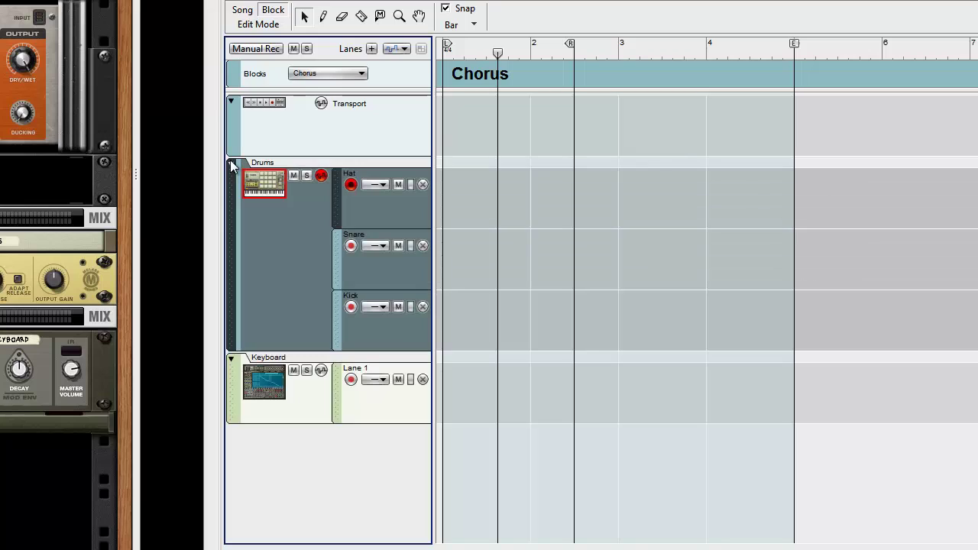
{"action": "left_click", "coordinate": [351, 306]}
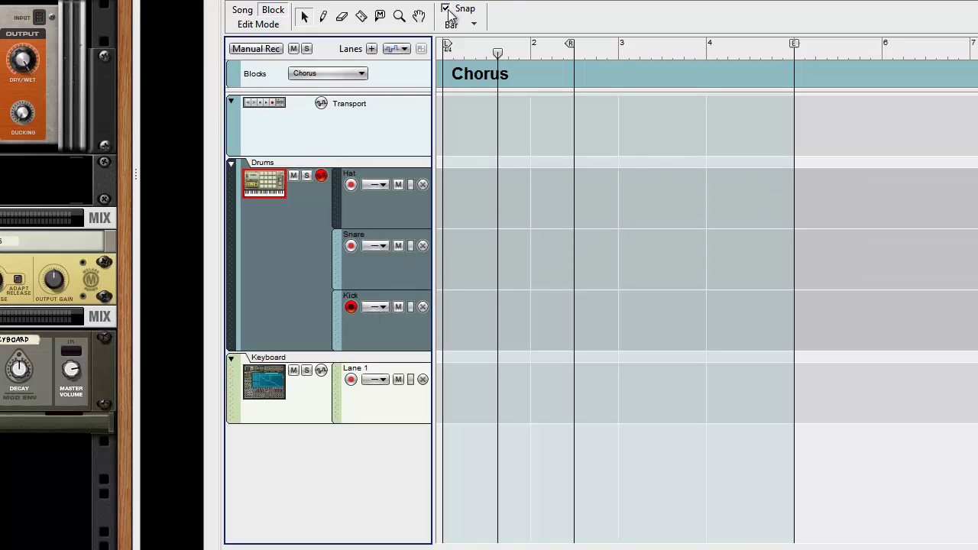
Return playback to bar 1 of the Chorus block and set the right loop locator at bar 5
{"action": "left_click_drag", "start_coordinate": [497, 54], "coordinate": [385, 59]}
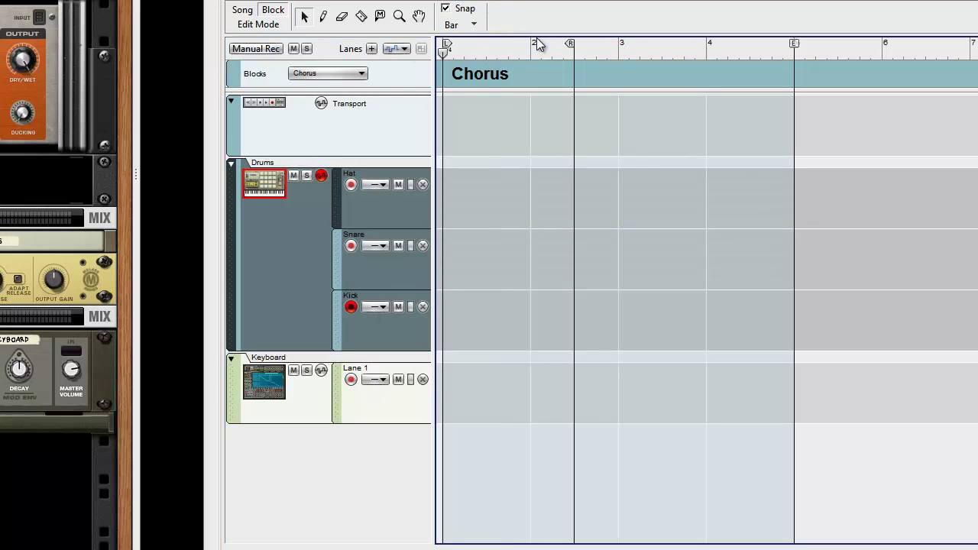
{"action": "left_click_drag", "start_coordinate": [577, 51], "coordinate": [793, 55]}
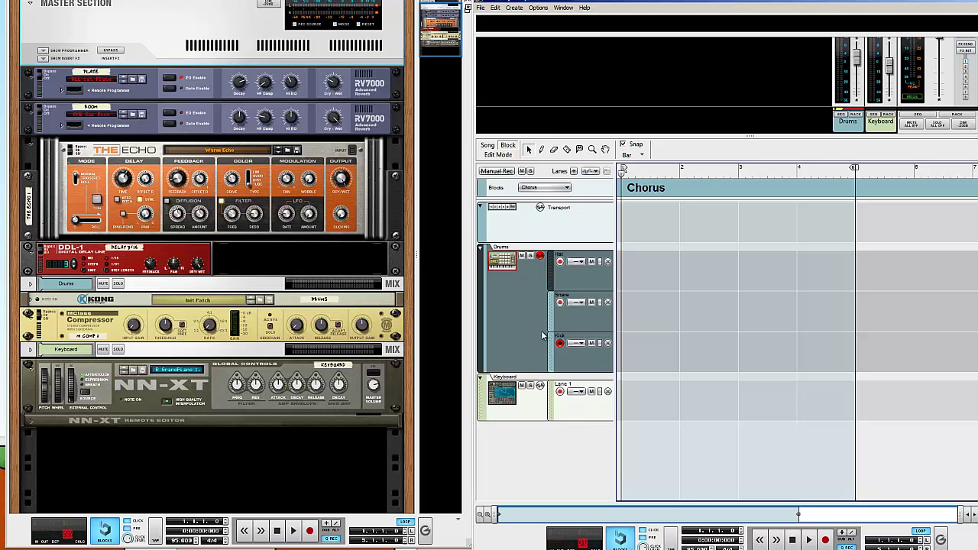
Save the stripped song as a new file named Starter Track in the C: drive's Program Files\Propellerhead\Reason6 folder
{"action": "left_click", "coordinate": [19, 2]}
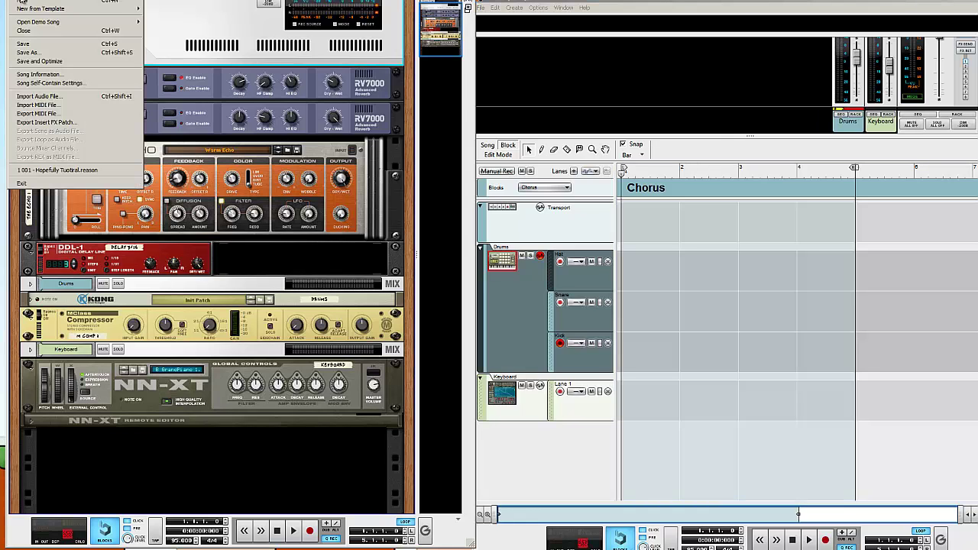
{"action": "left_click", "coordinate": [30, 47]}
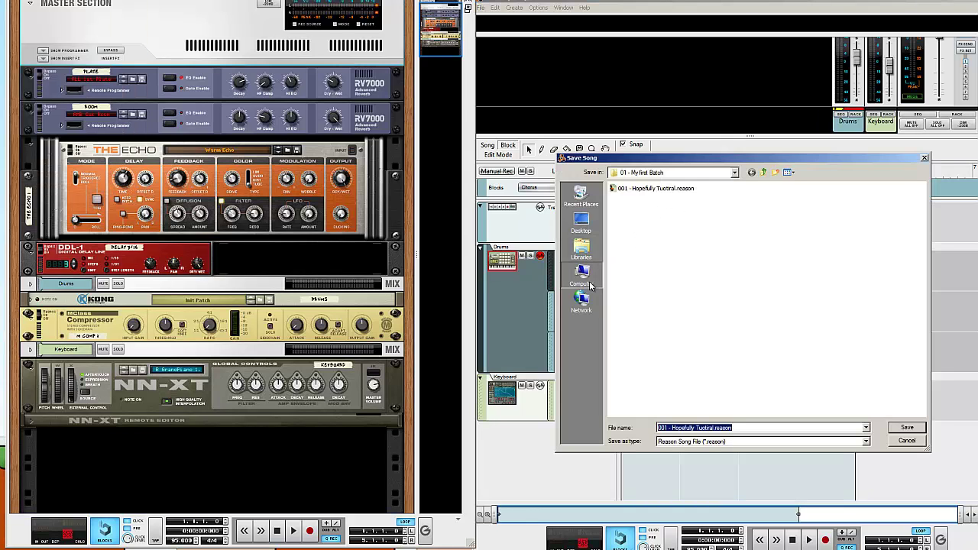
{"action": "left_click", "coordinate": [581, 275]}
{"action": "left_click", "coordinate": [652, 212]}
{"action": "double_click", "coordinate": [651, 212]}
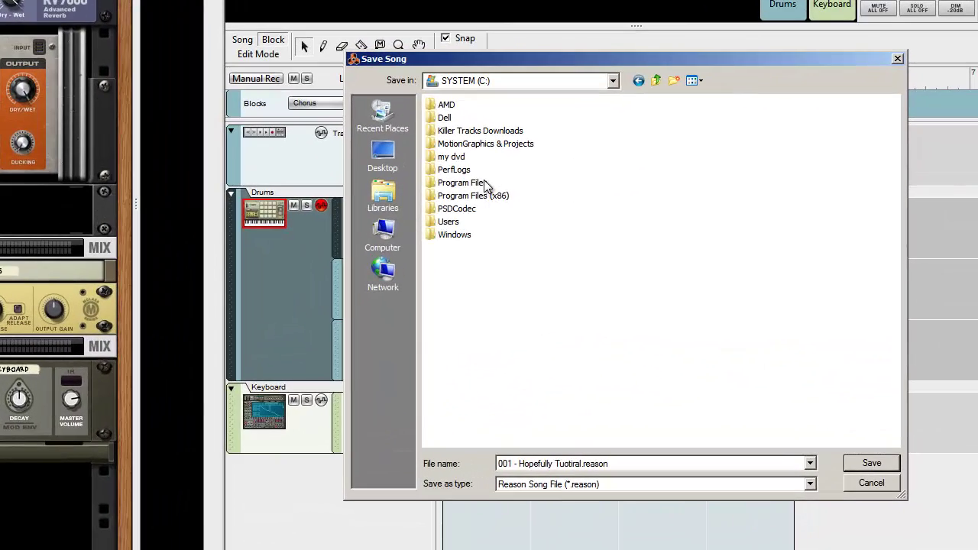
{"action": "double_click", "coordinate": [486, 185]}
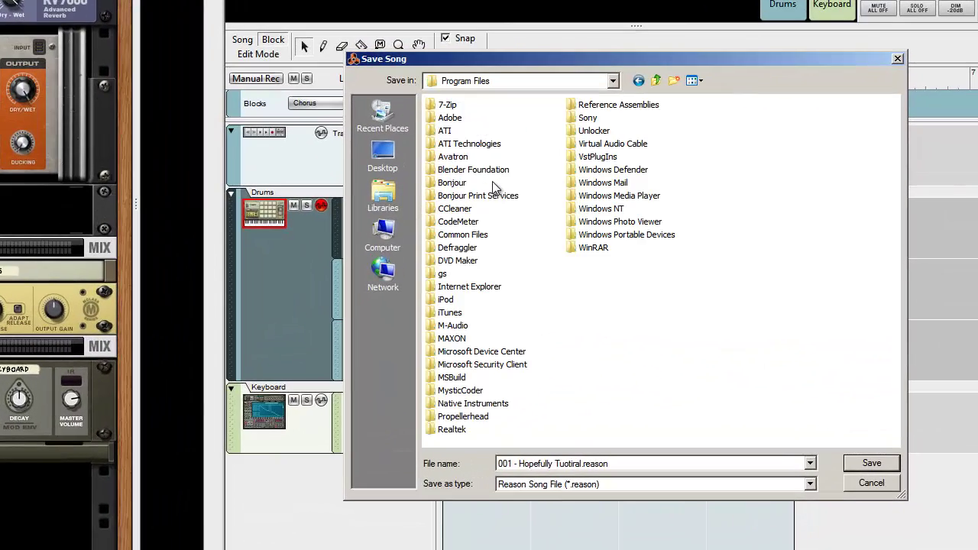
{"action": "key", "text": "p"}
{"action": "double_click", "coordinate": [475, 417]}
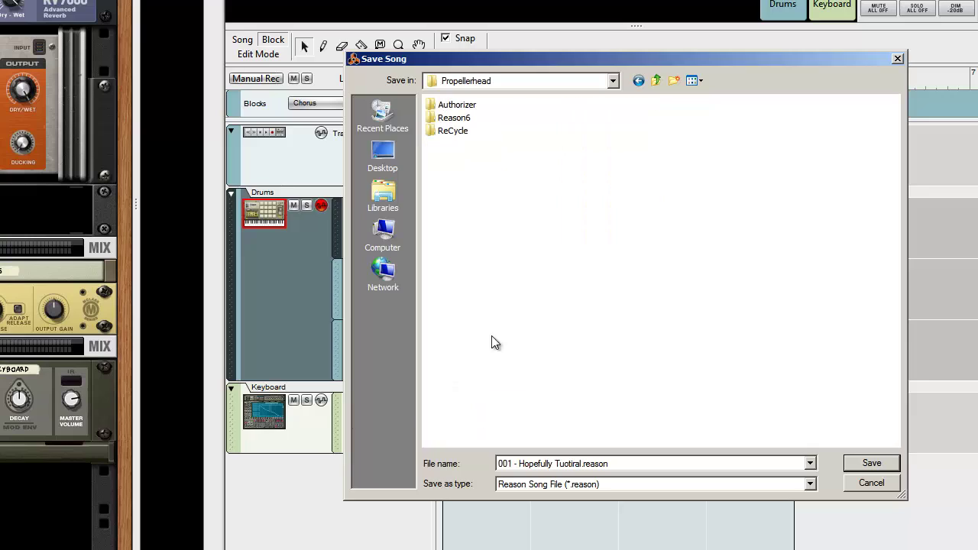
{"action": "double_click", "coordinate": [453, 118]}
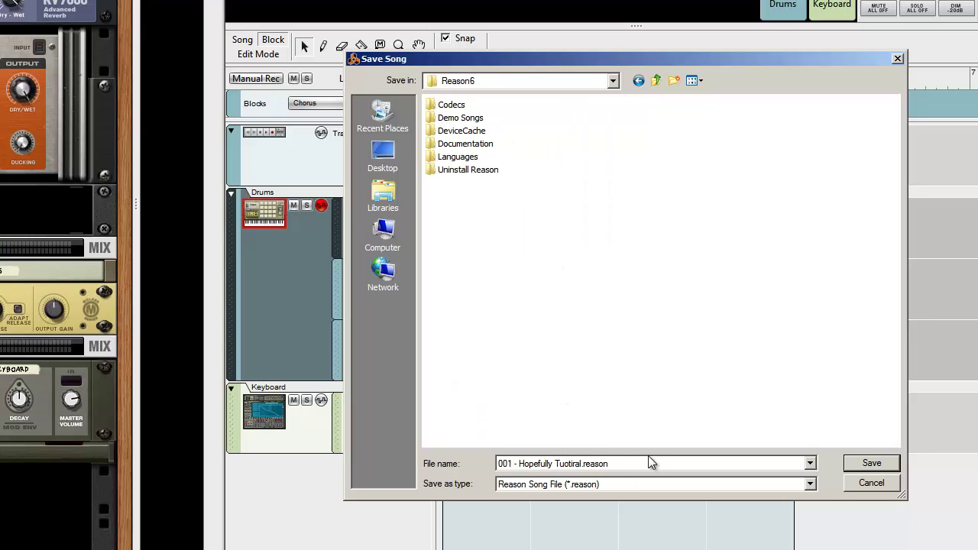
{"action": "key", "text": "ctrl+a"}
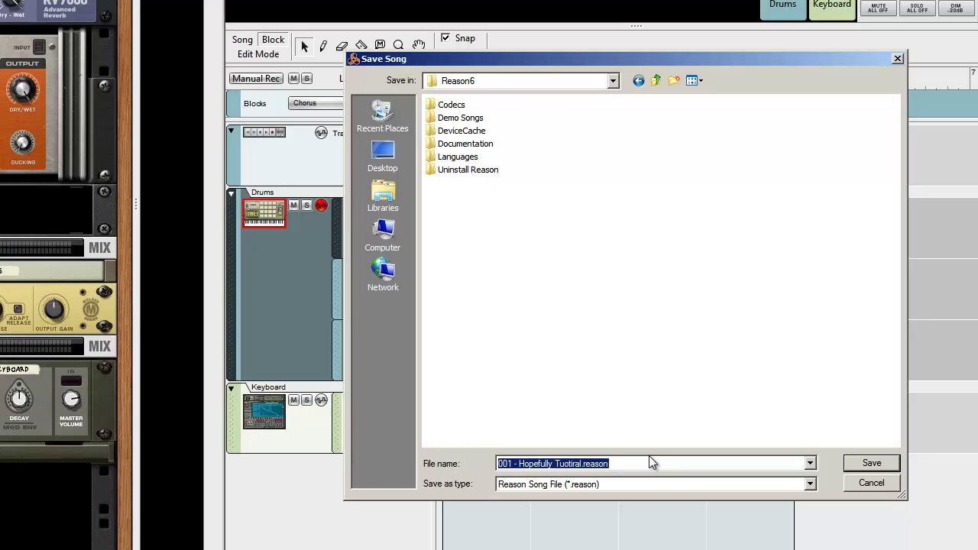
{"action": "type", "text": "Starter Track"}
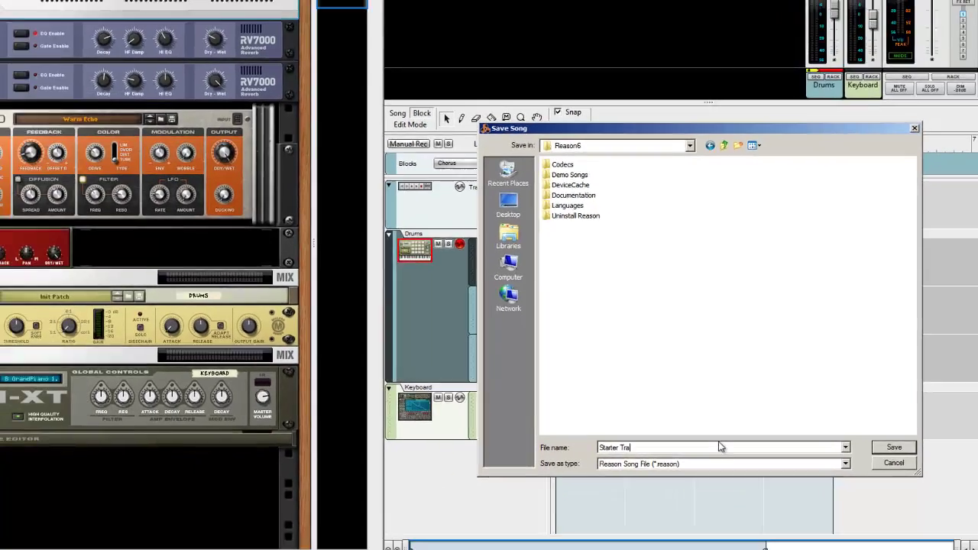
{"action": "key", "text": "Return"}
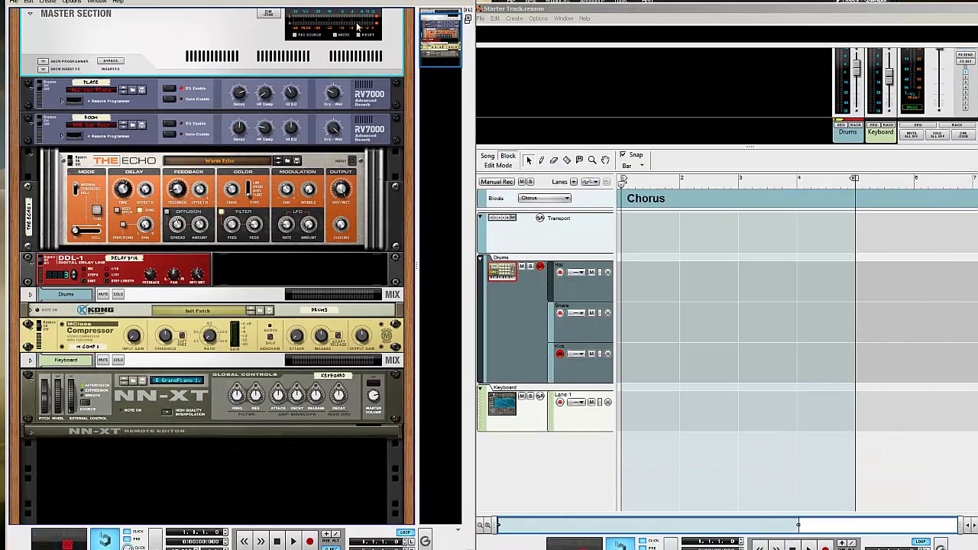
In the preferences, set the default song template to Starter Track.reason from the Reason Folder
{"action": "left_click", "coordinate": [14, 3]}
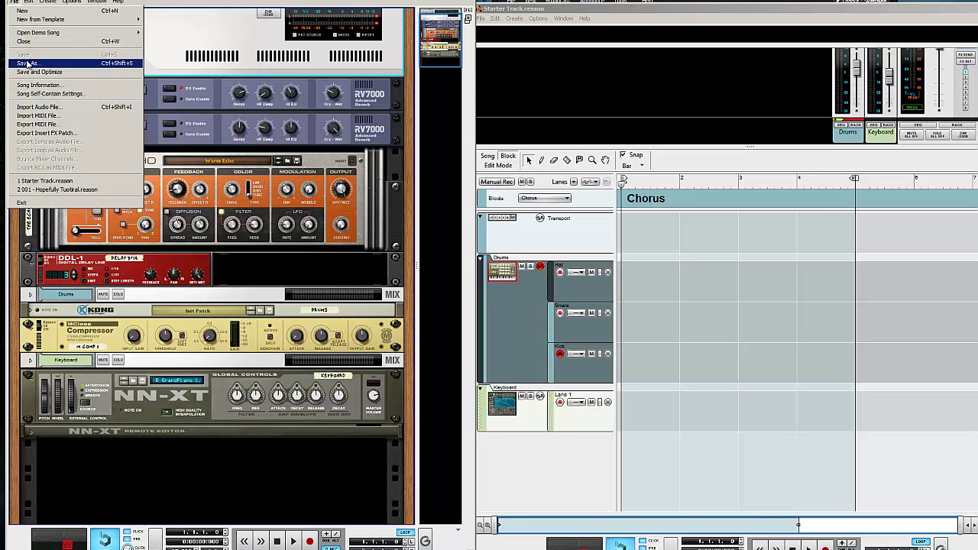
{"action": "mouse_move", "coordinate": [29, 2]}
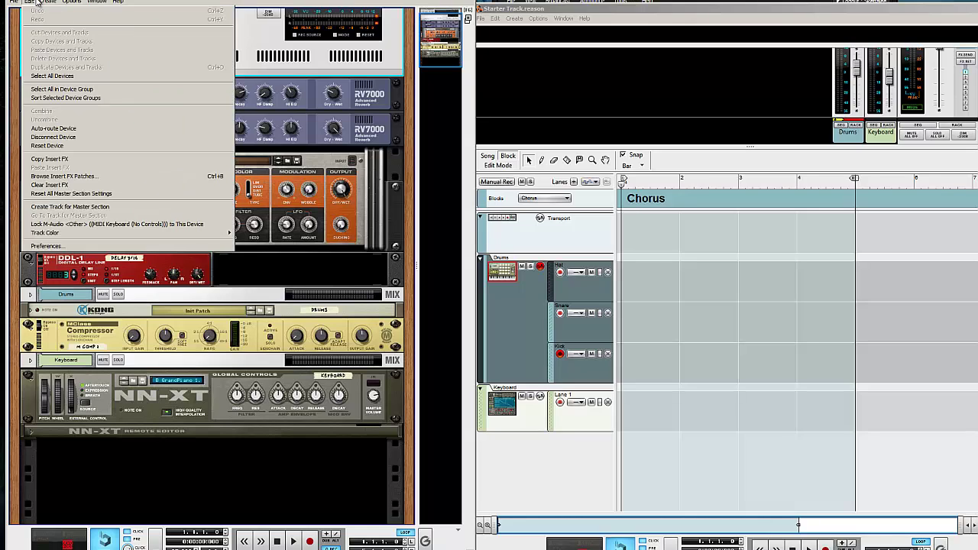
{"action": "left_click", "coordinate": [53, 246]}
{"action": "left_click", "coordinate": [125, 109]}
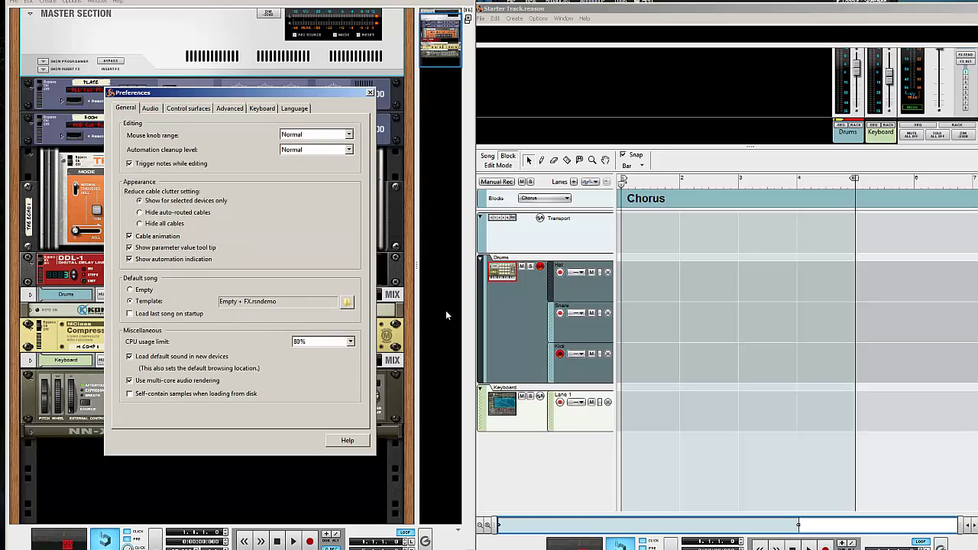
{"action": "left_click", "coordinate": [347, 303]}
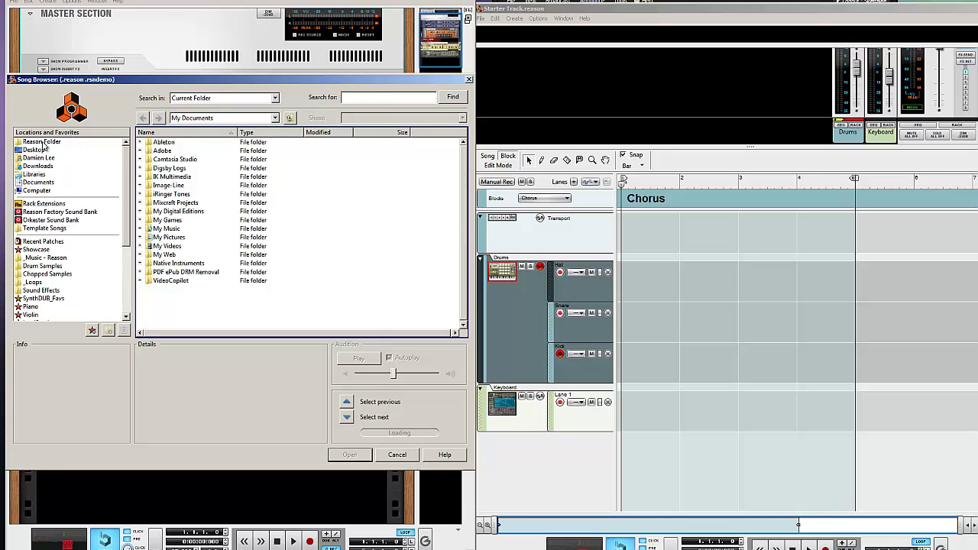
{"action": "left_click", "coordinate": [42, 143]}
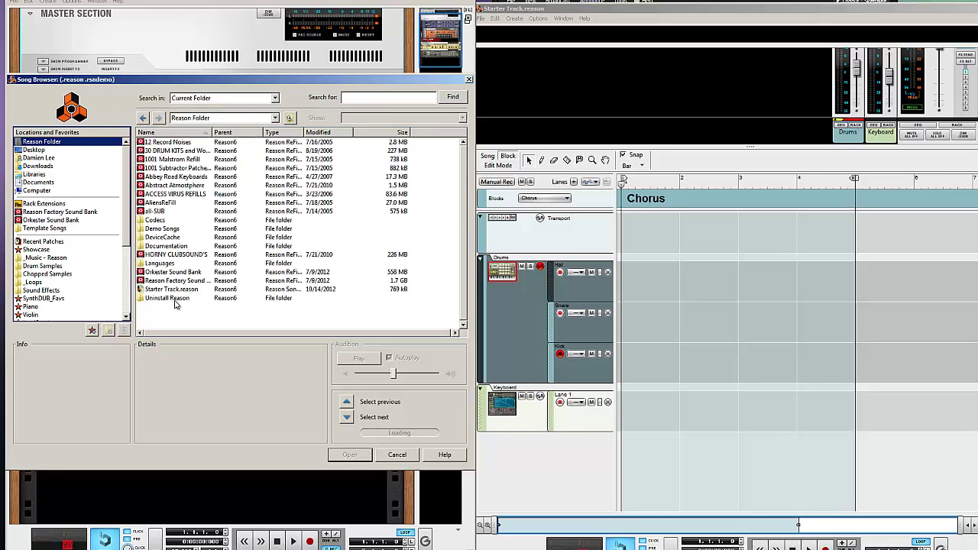
{"action": "key", "text": "Escape"}
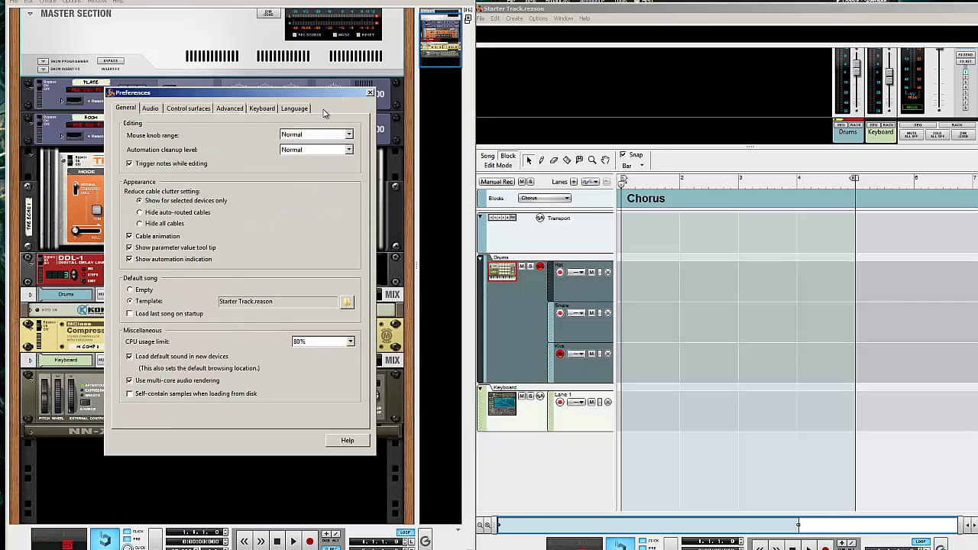
{"action": "left_click", "coordinate": [369, 93]}
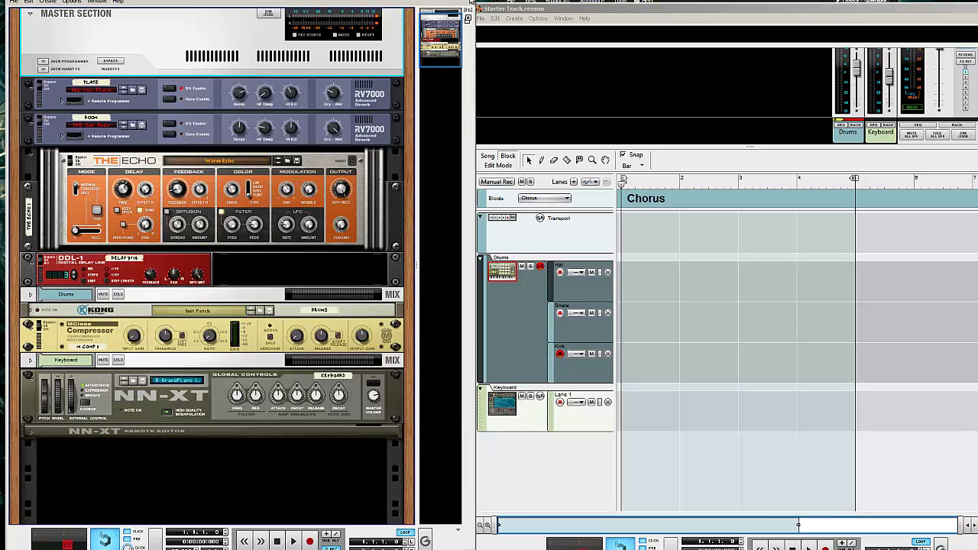
Close the song, restart Reason in demo mode and enlarge the rack area of the new document
{"action": "left_click", "coordinate": [470, 2]}
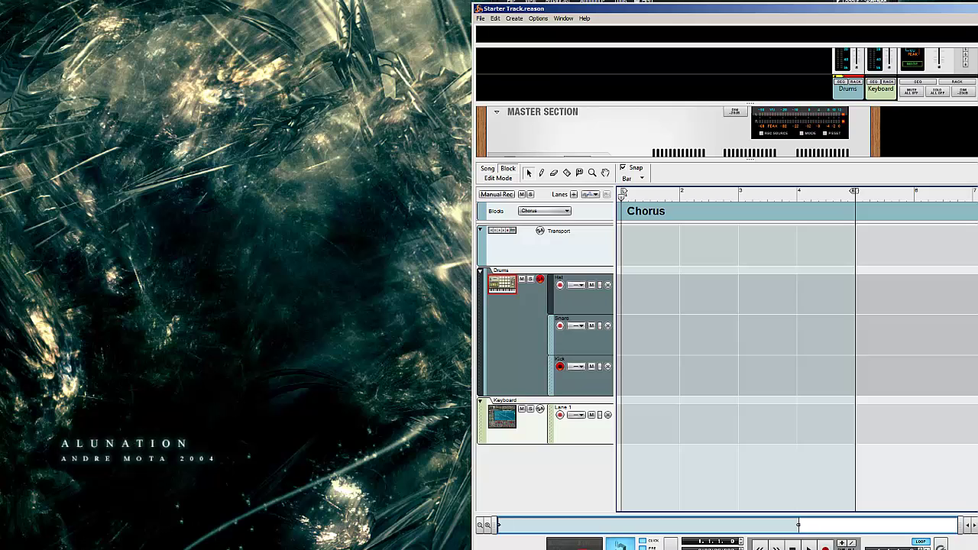
{"action": "key", "text": "alt+F4"}
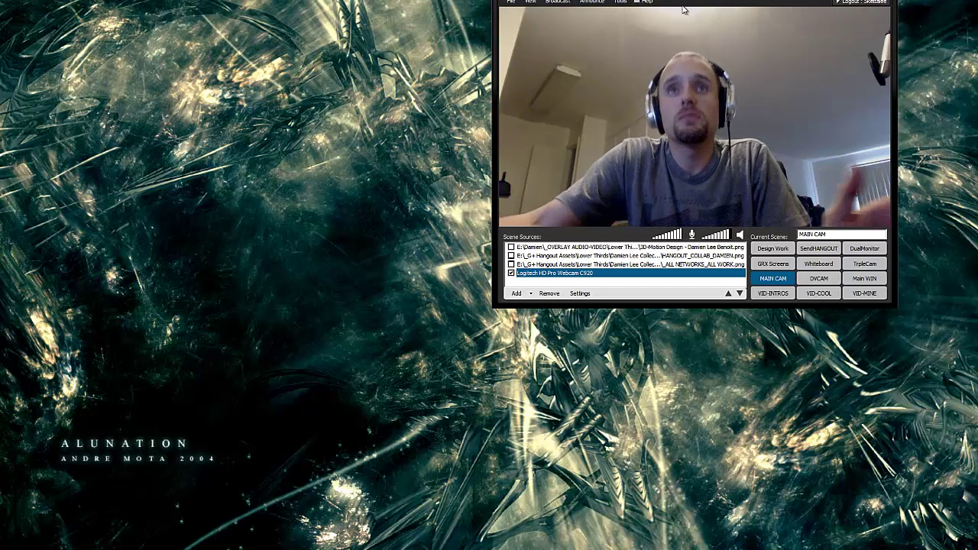
{"action": "left_click", "coordinate": [635, 26]}
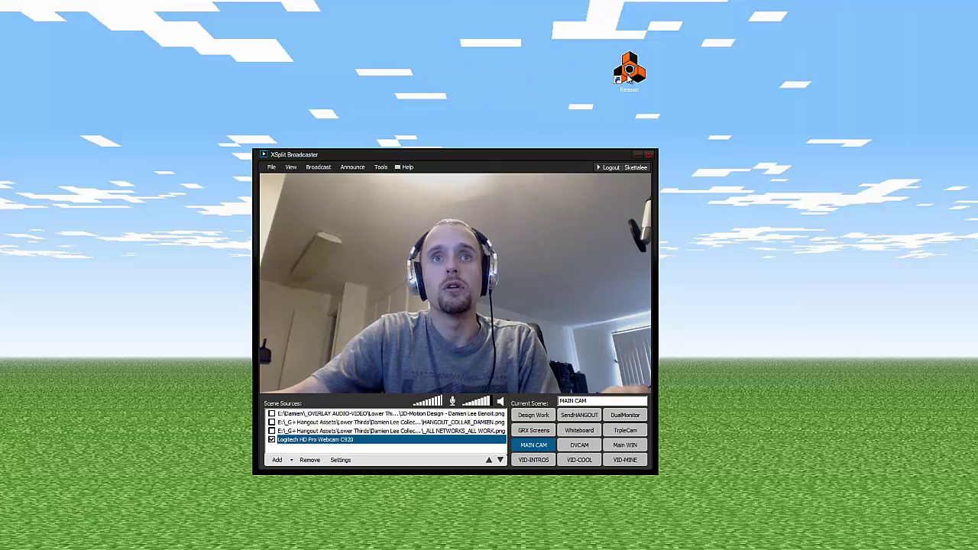
{"action": "left_click", "coordinate": [629, 79]}
{"action": "double_click", "coordinate": [629, 79]}
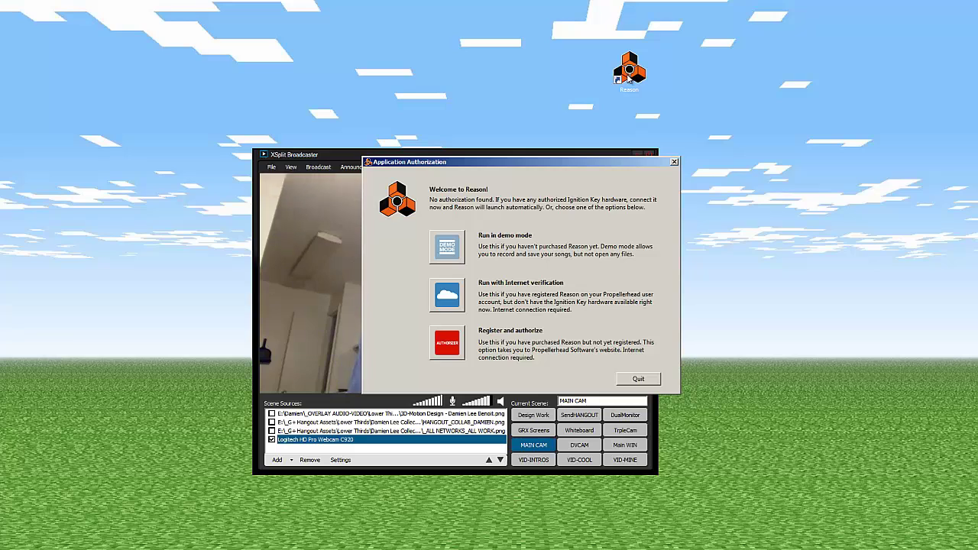
{"action": "left_click", "coordinate": [448, 247]}
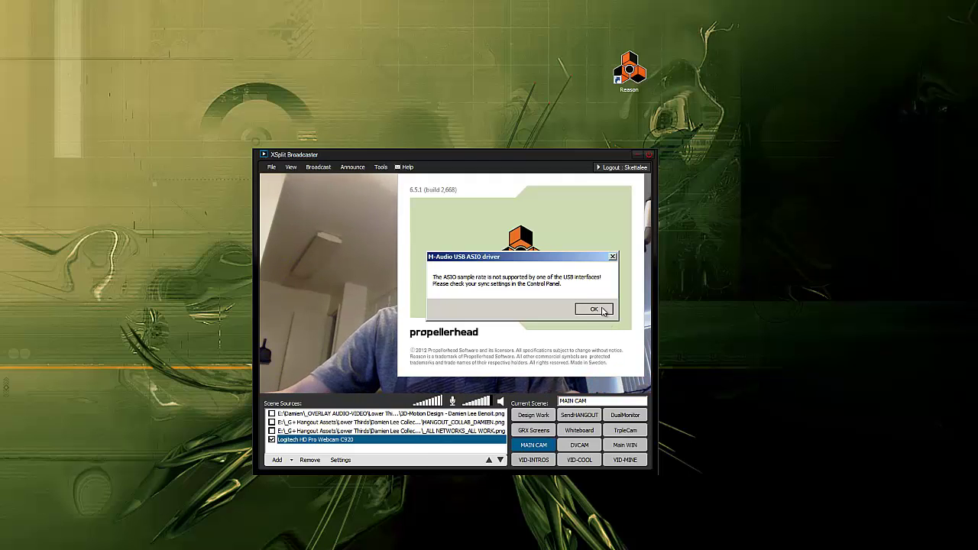
{"action": "left_click", "coordinate": [601, 310]}
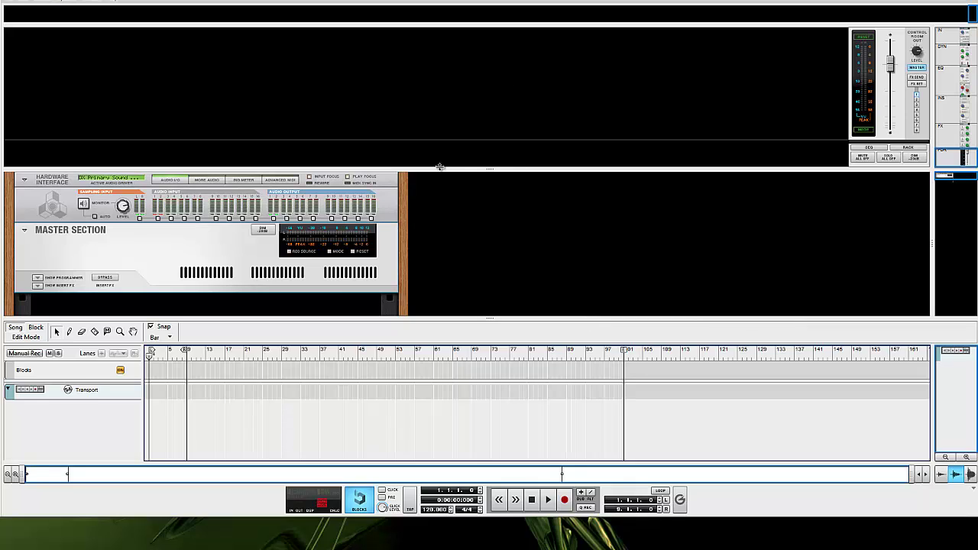
{"action": "left_click_drag", "start_coordinate": [439, 167], "coordinate": [435, 85]}
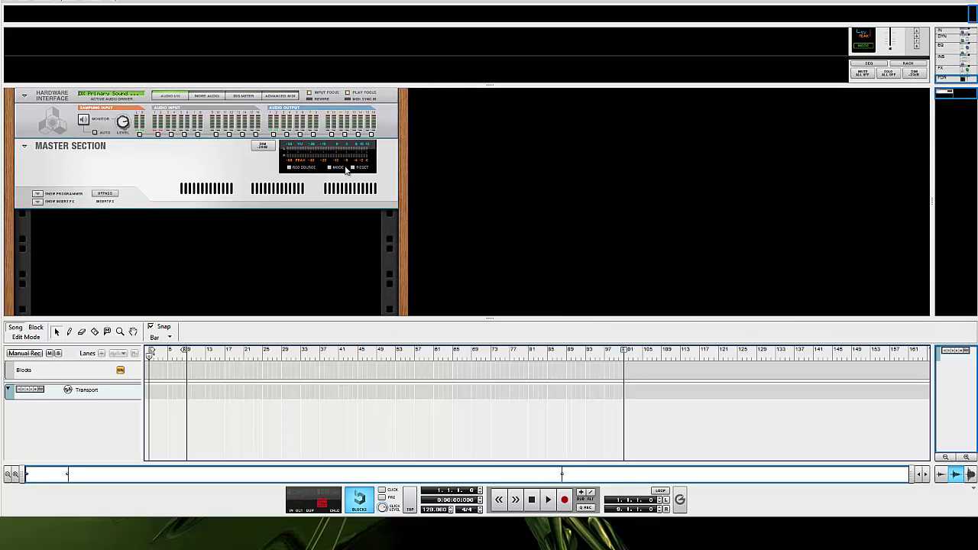
Check the default song template in the preferences and look through the audio, control surface, keyboard and language settings
{"action": "left_click", "coordinate": [34, 2]}
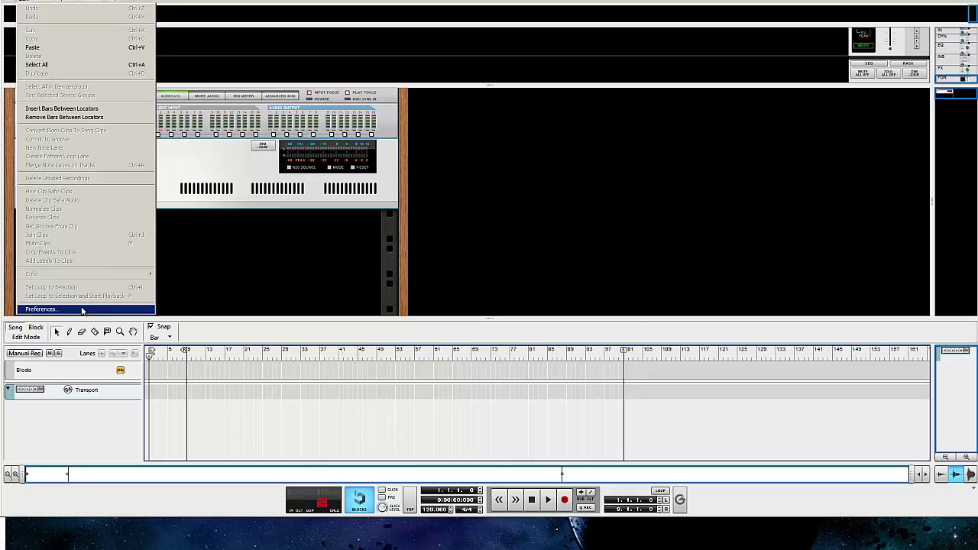
{"action": "left_click", "coordinate": [81, 309]}
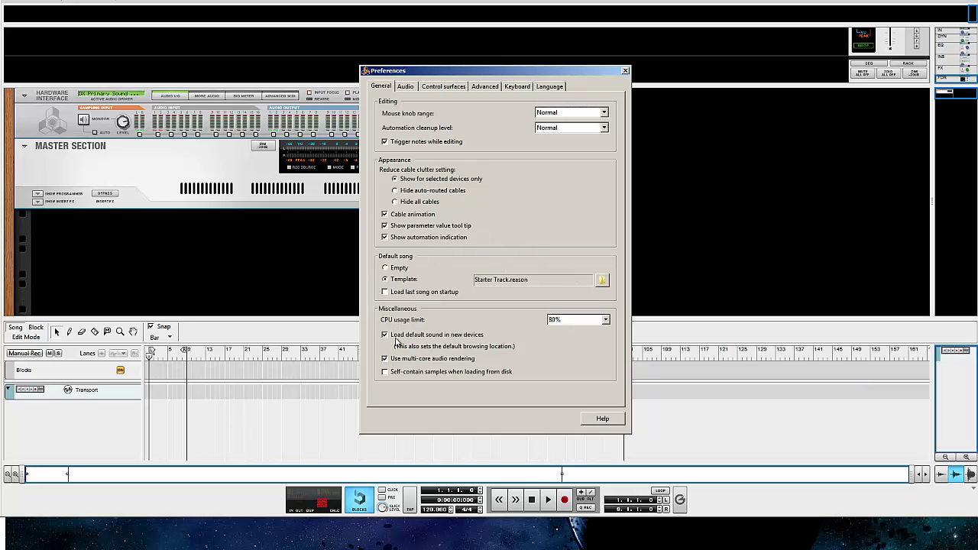
{"action": "left_click", "coordinate": [406, 86]}
{"action": "left_click", "coordinate": [445, 86]}
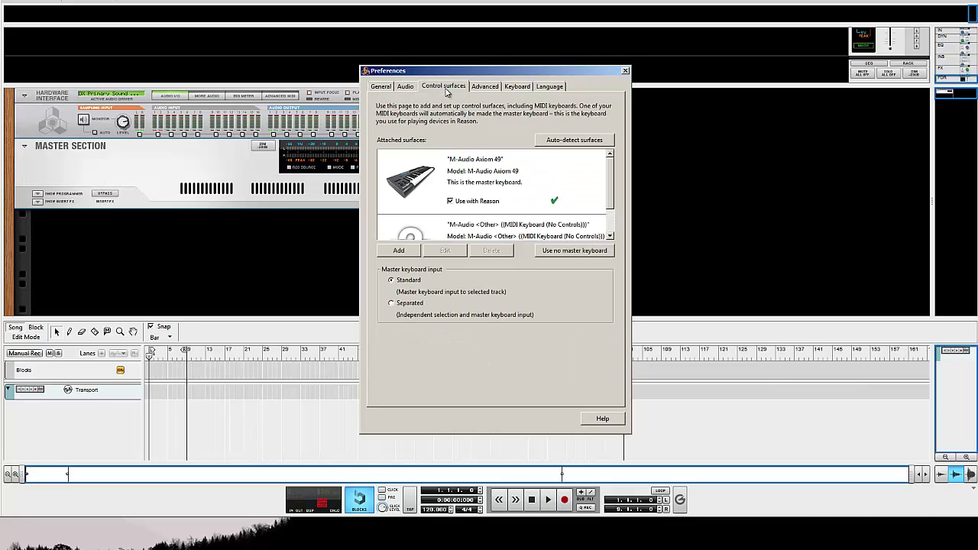
{"action": "left_click", "coordinate": [382, 87]}
{"action": "left_click", "coordinate": [405, 87]}
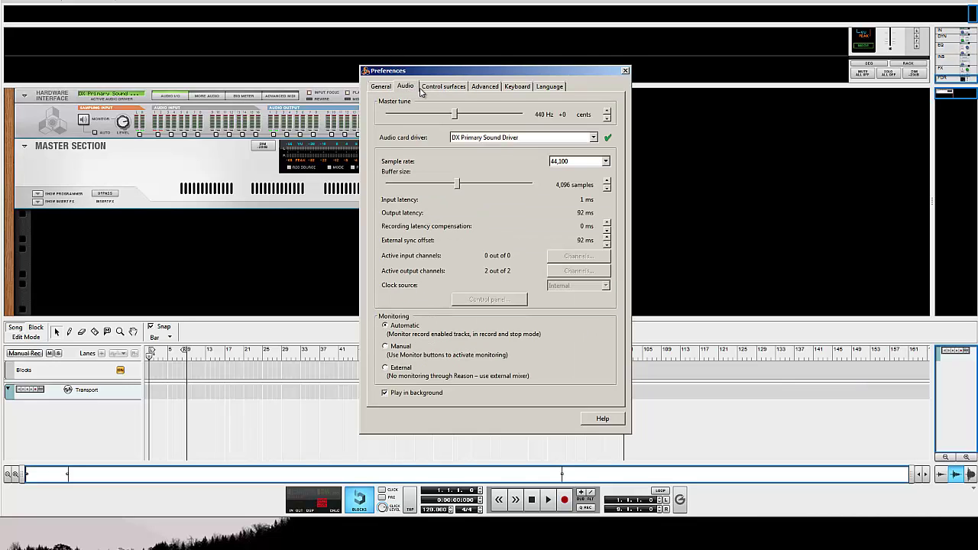
{"action": "left_click", "coordinate": [517, 87]}
{"action": "left_click", "coordinate": [544, 87]}
{"action": "left_click", "coordinate": [463, 87]}
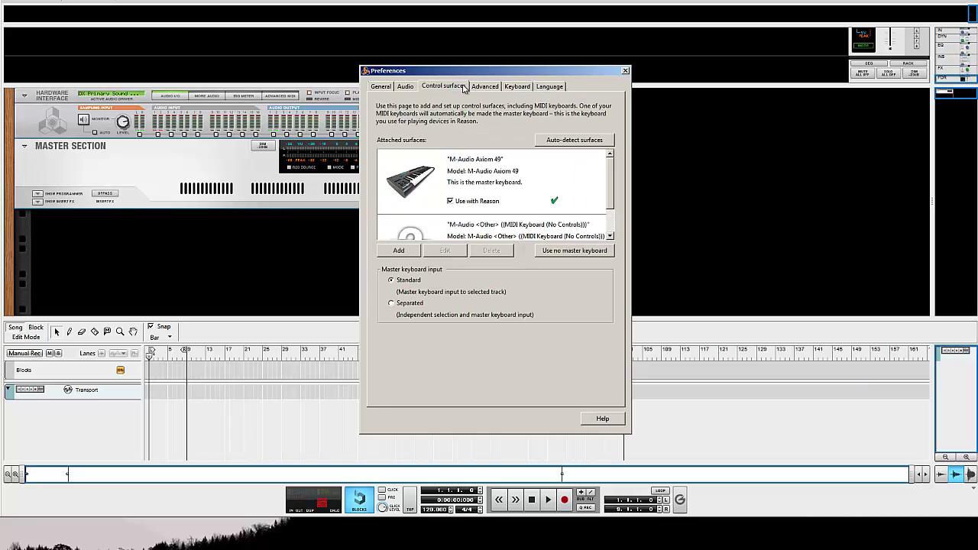
{"action": "left_click", "coordinate": [622, 71]}
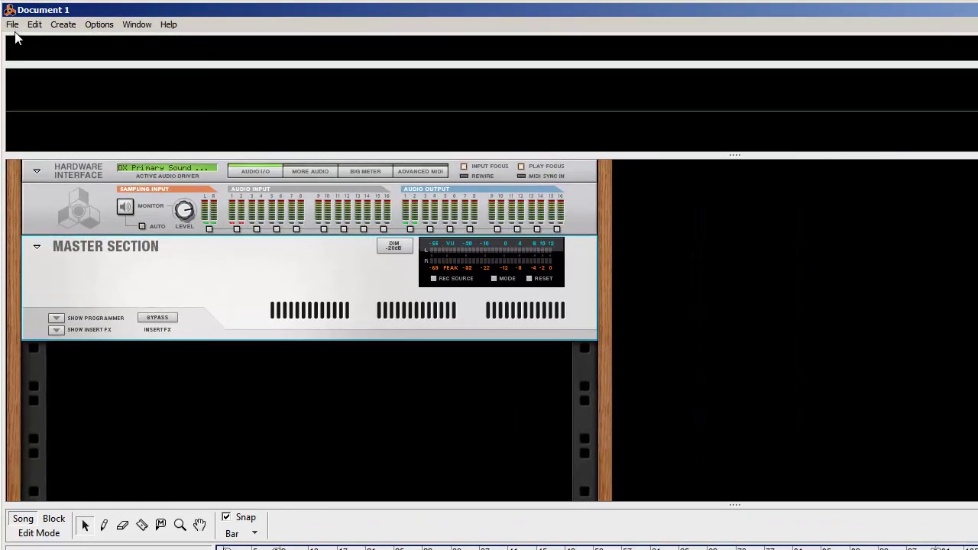
Try to open the recent song Starter Track.reason
{"action": "left_click", "coordinate": [10, 1]}
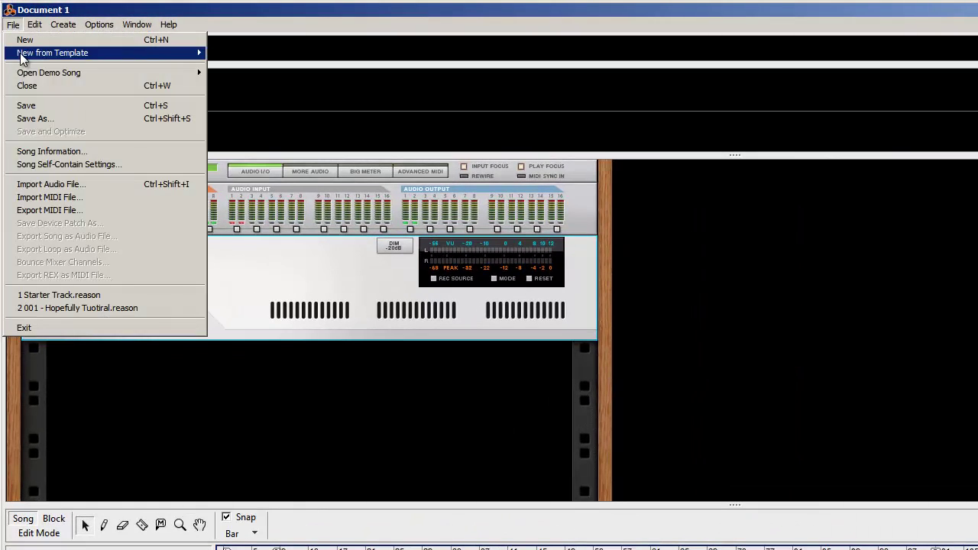
{"action": "left_click", "coordinate": [70, 295]}
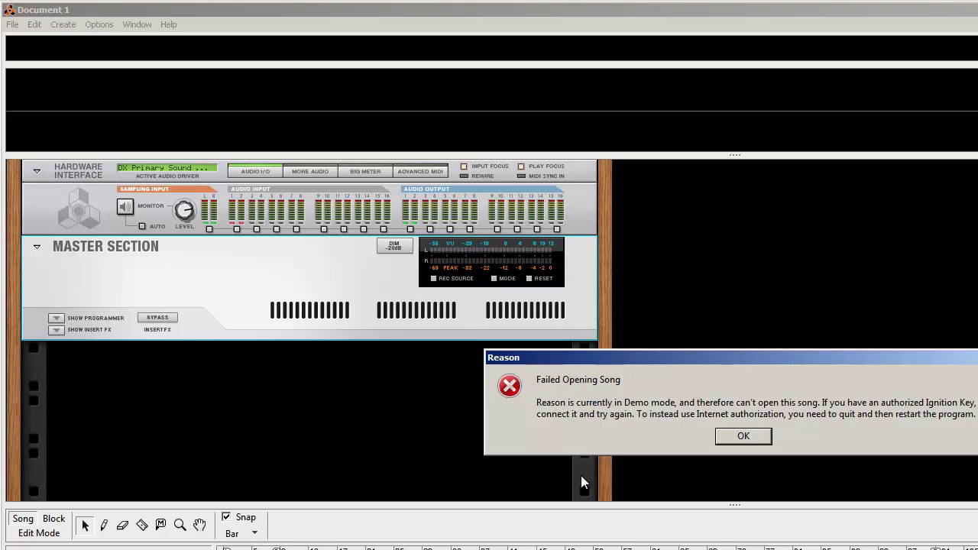
{"action": "left_click", "coordinate": [735, 435]}
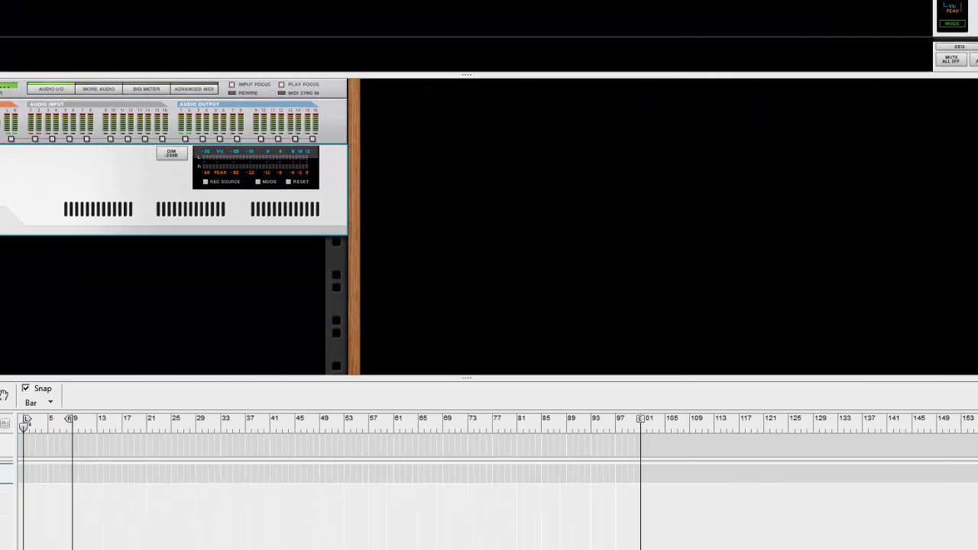
Switch to the Google+ Hangouts window, mute the participant in the middle thumbnail and show the group chat
{"action": "left_click_drag", "start_coordinate": [516, 0], "coordinate": [268, 11]}
{"action": "mouse_move", "coordinate": [505, 480]}
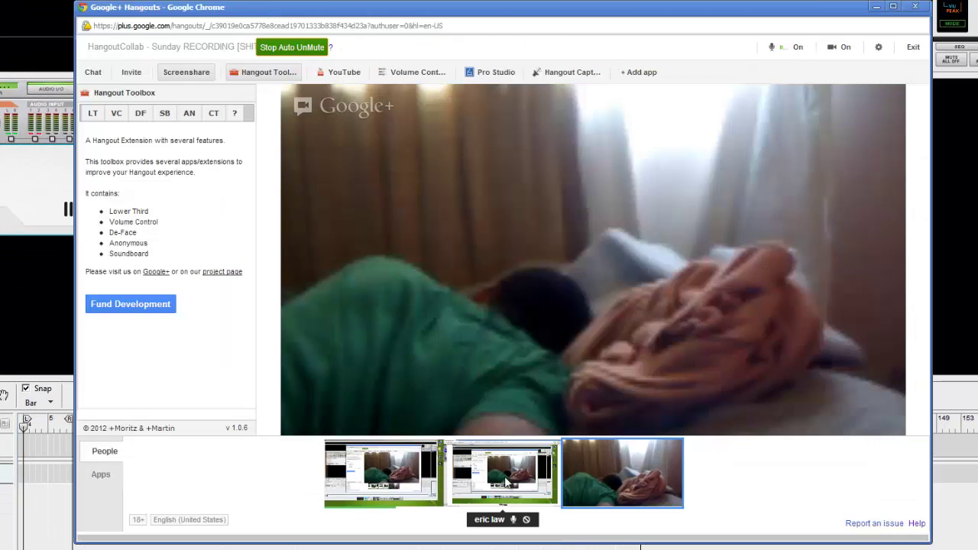
{"action": "left_click", "coordinate": [515, 523]}
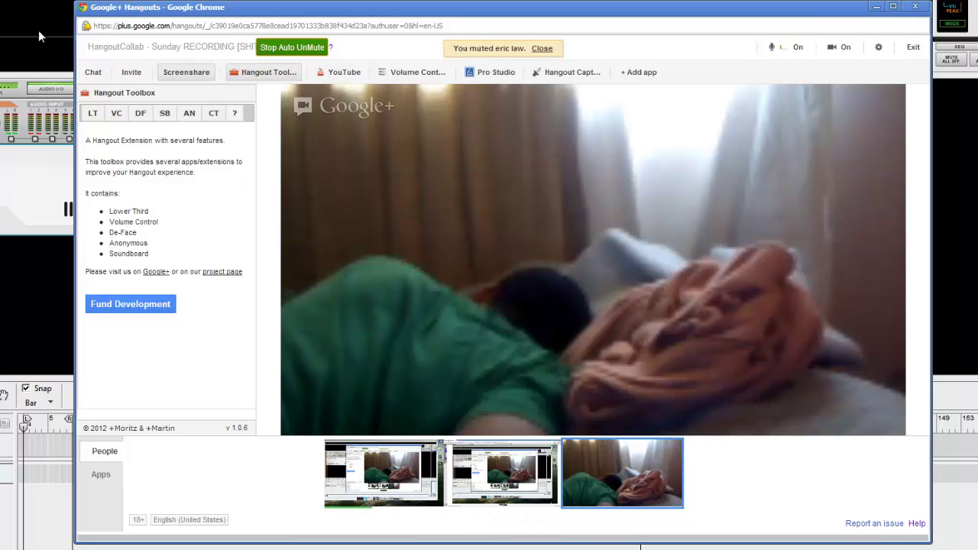
{"action": "left_click", "coordinate": [93, 71]}
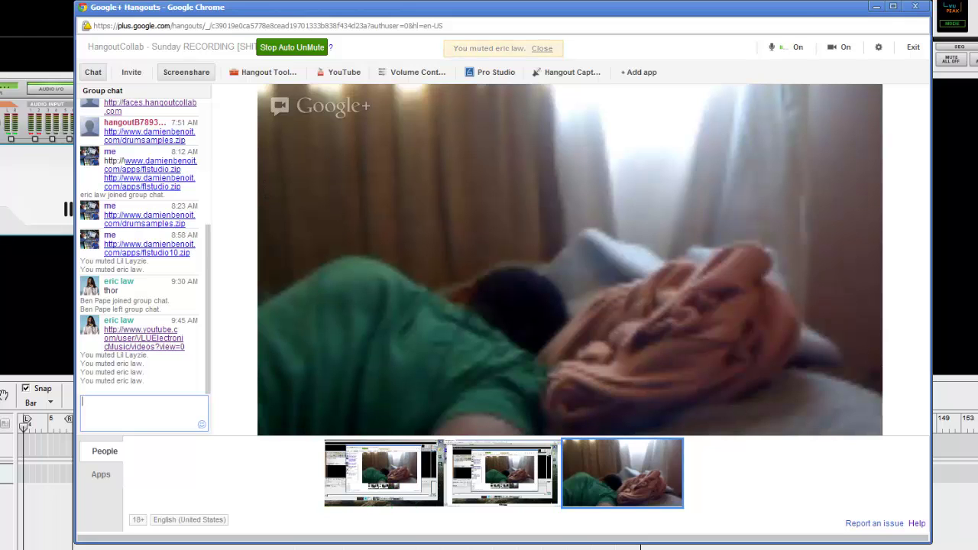
Clear the Hangouts and XSplit Broadcaster windows out of the way and return to the Reason document
{"action": "key", "text": "alt+Tab"}
{"action": "key", "text": "alt+Tab"}
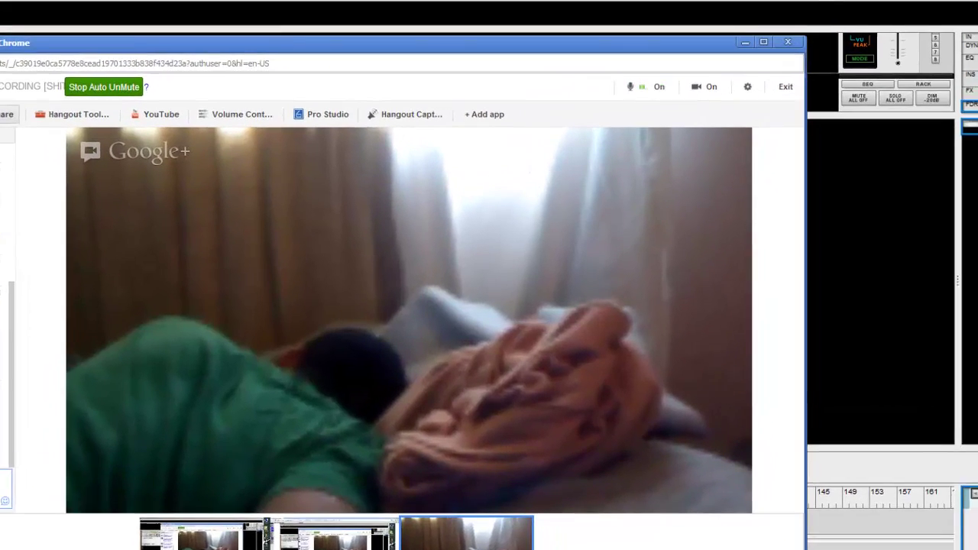
{"action": "key", "text": "alt+Tab"}
{"action": "left_click_drag", "start_coordinate": [260, 214], "coordinate": [636, 45]}
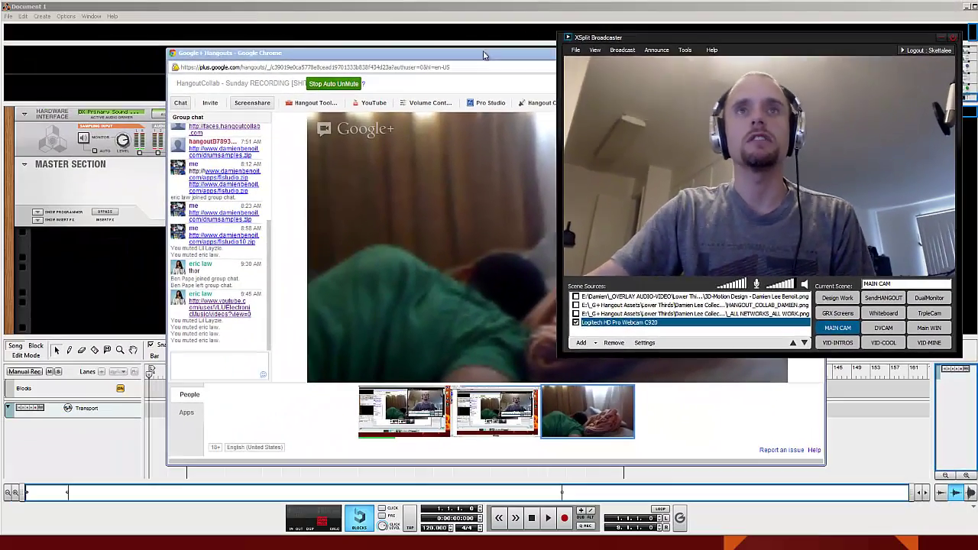
{"action": "left_click", "coordinate": [483, 55]}
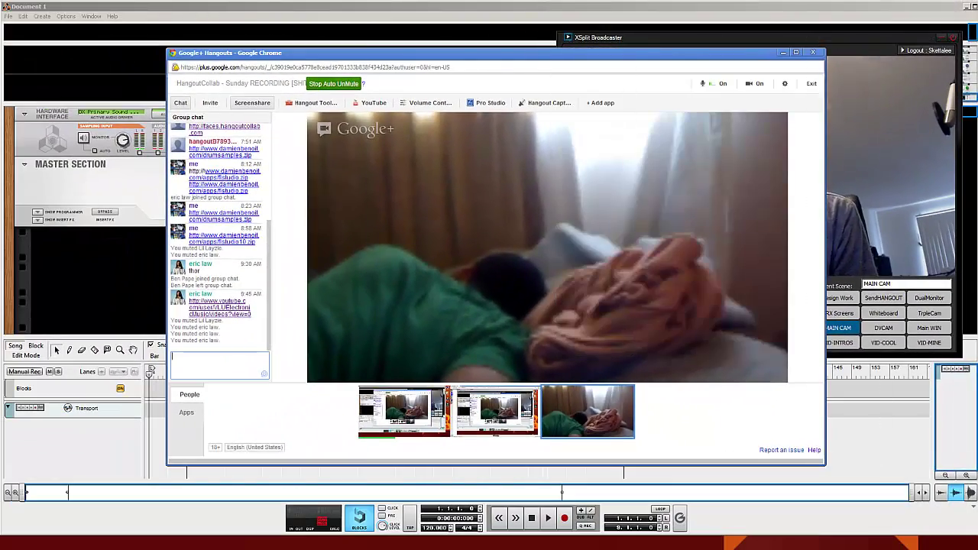
{"action": "left_click", "coordinate": [778, 53]}
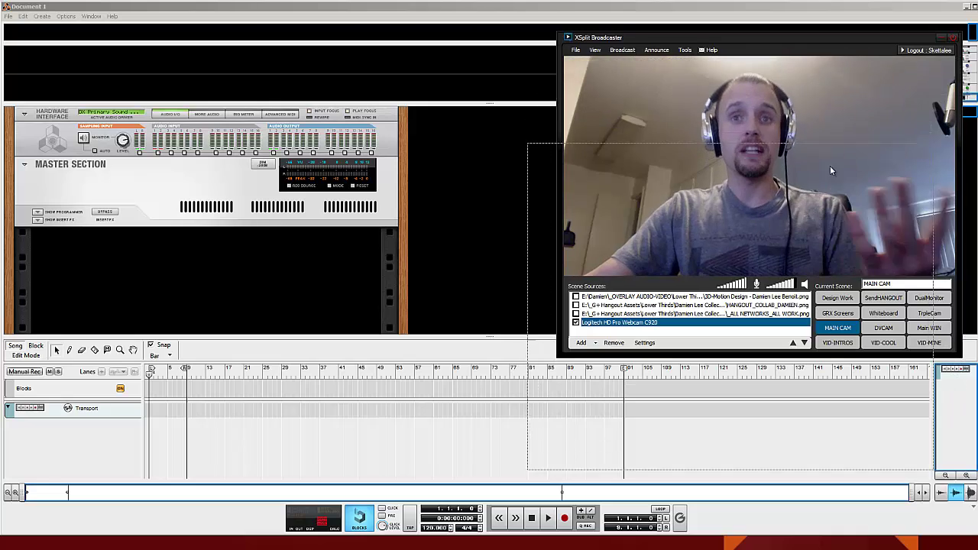
{"action": "left_click_drag", "start_coordinate": [886, 196], "coordinate": [914, 200]}
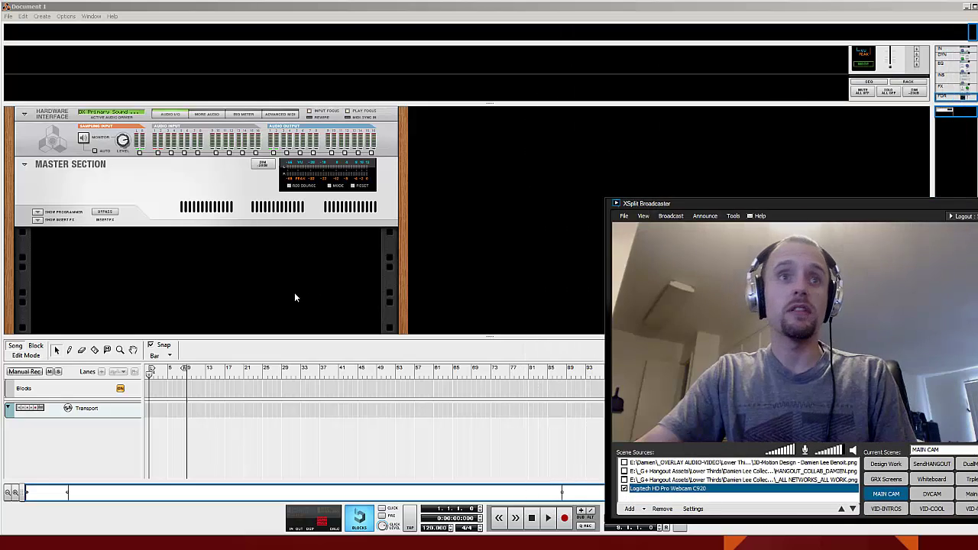
{"action": "left_click", "coordinate": [295, 293]}
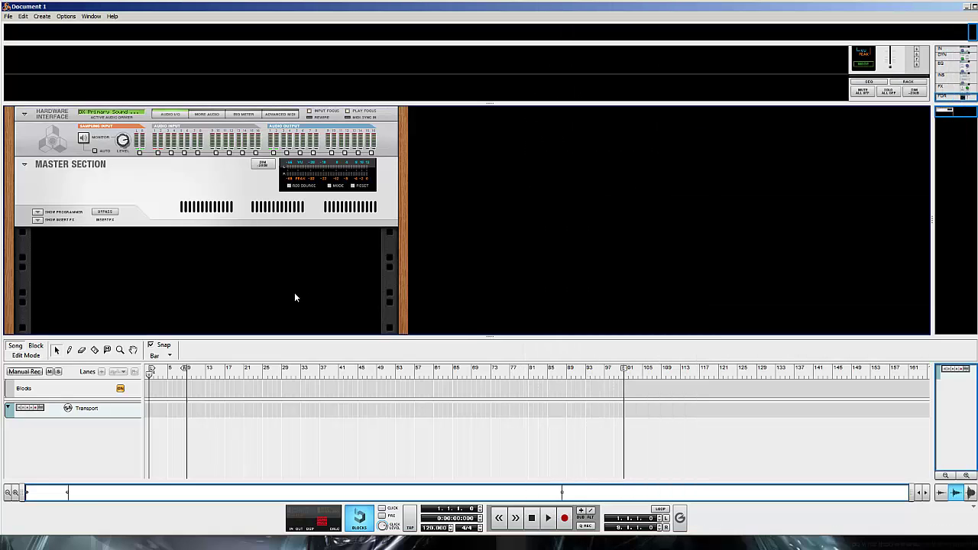
Add a Redrum Drum Computer to the empty rack and enlarge the rack area over the mixer
{"action": "right_click", "coordinate": [217, 264]}
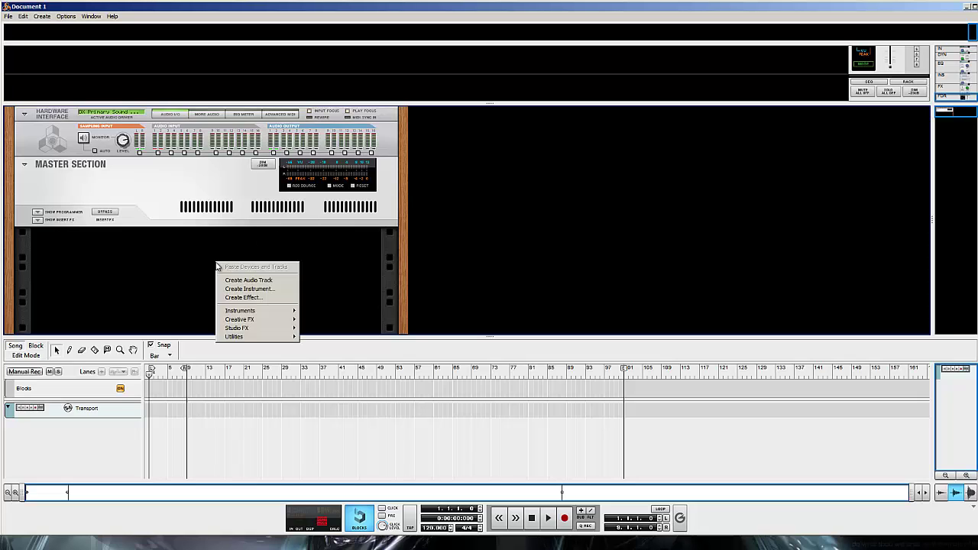
{"action": "mouse_move", "coordinate": [226, 312]}
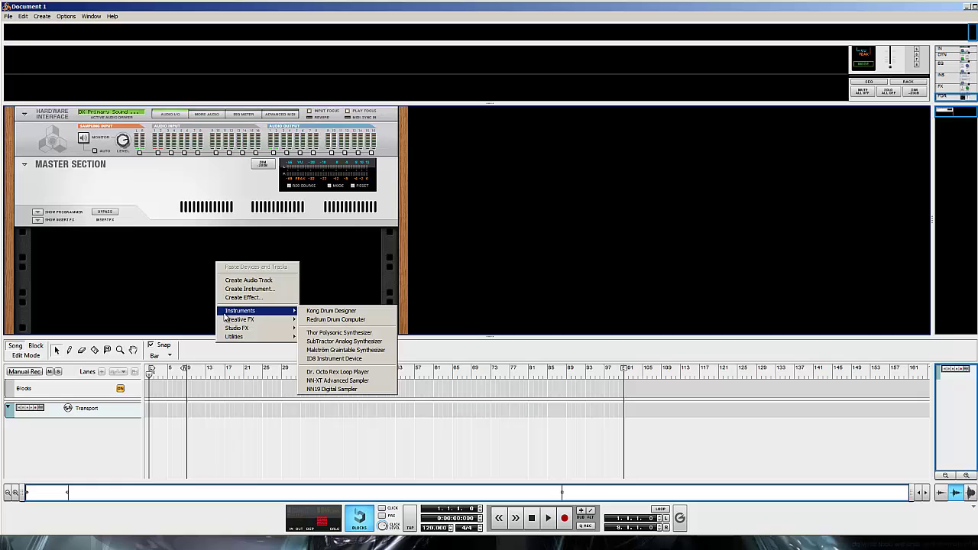
{"action": "right_click", "coordinate": [173, 260]}
{"action": "mouse_move", "coordinate": [222, 304]}
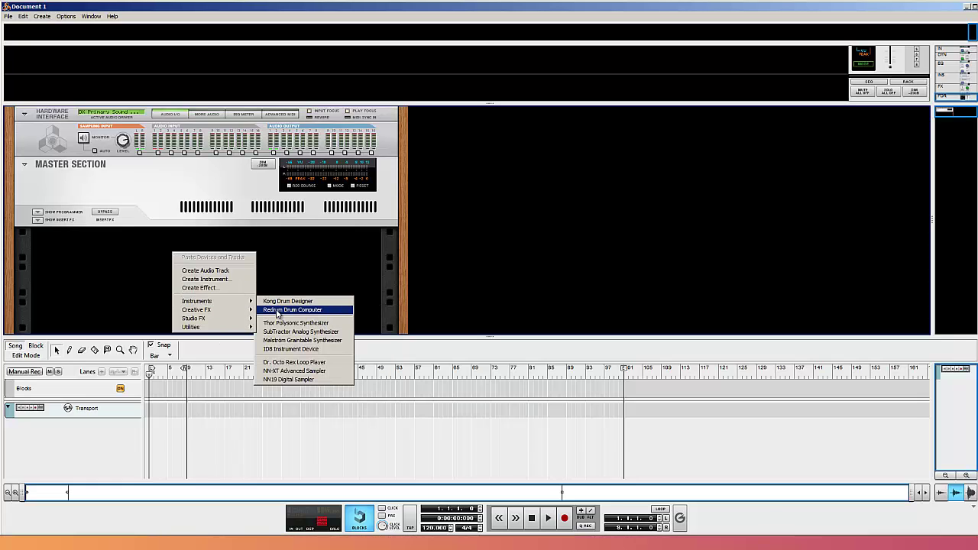
{"action": "left_click", "coordinate": [277, 310]}
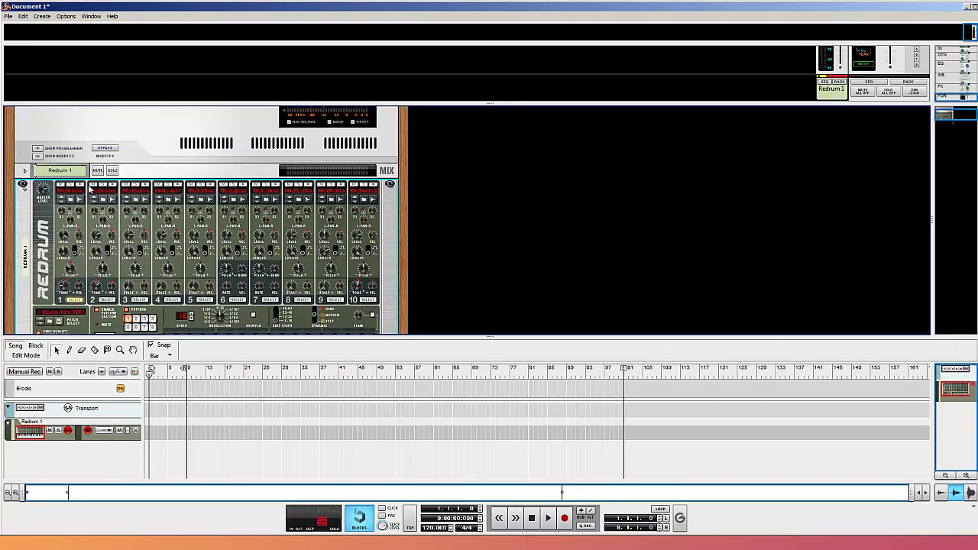
{"action": "scroll", "coordinate": [209, 181], "scroll_direction": "down", "scroll_amount": 3}
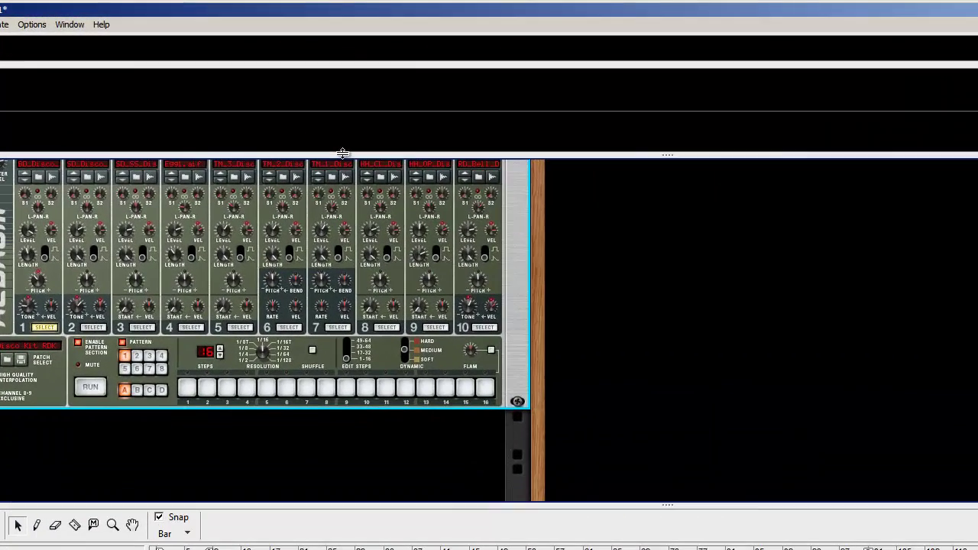
{"action": "left_click_drag", "start_coordinate": [342, 153], "coordinate": [328, 64]}
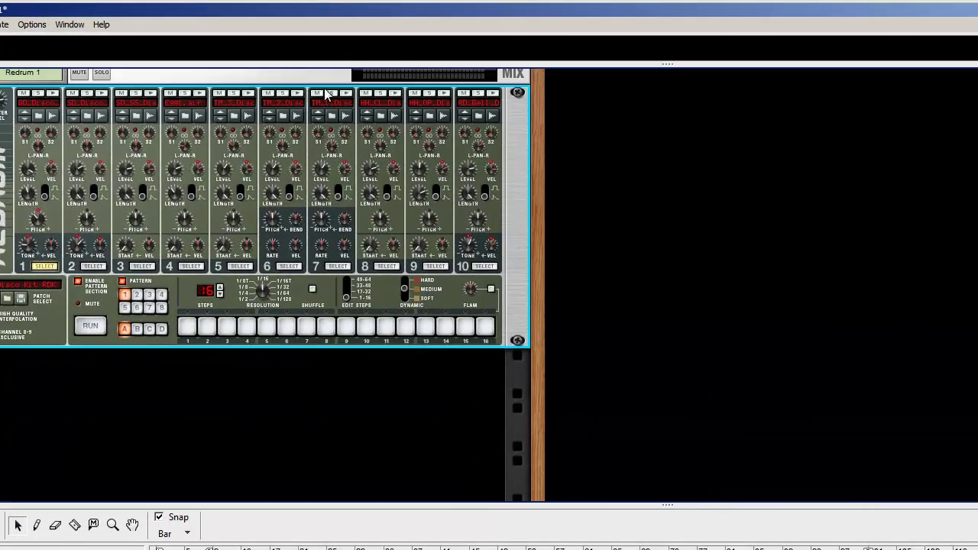
Audition Redrum drums 1 to 3 and look through the step patterns of several drum channels, ending on channel 1
{"action": "left_click", "coordinate": [186, 329]}
{"action": "left_click", "coordinate": [186, 328]}
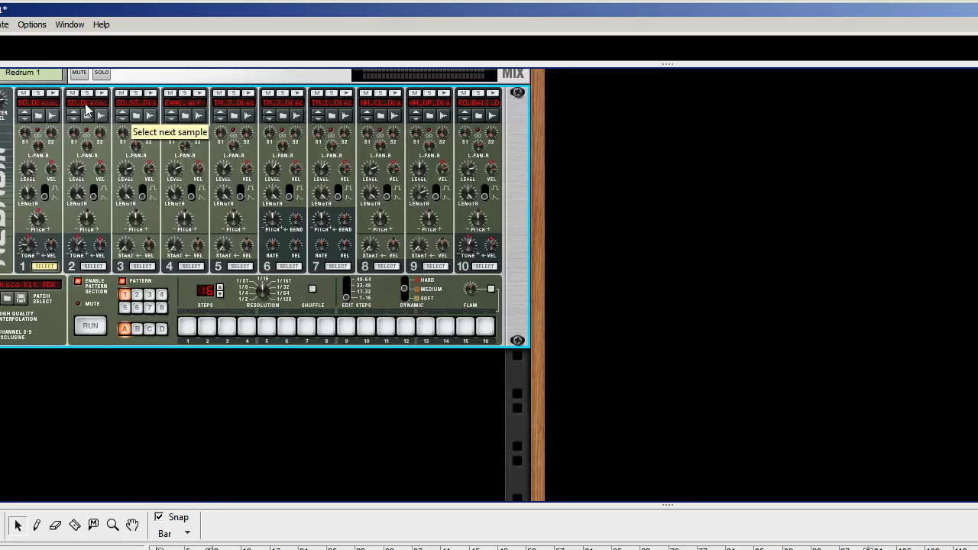
{"action": "left_click", "coordinate": [52, 93]}
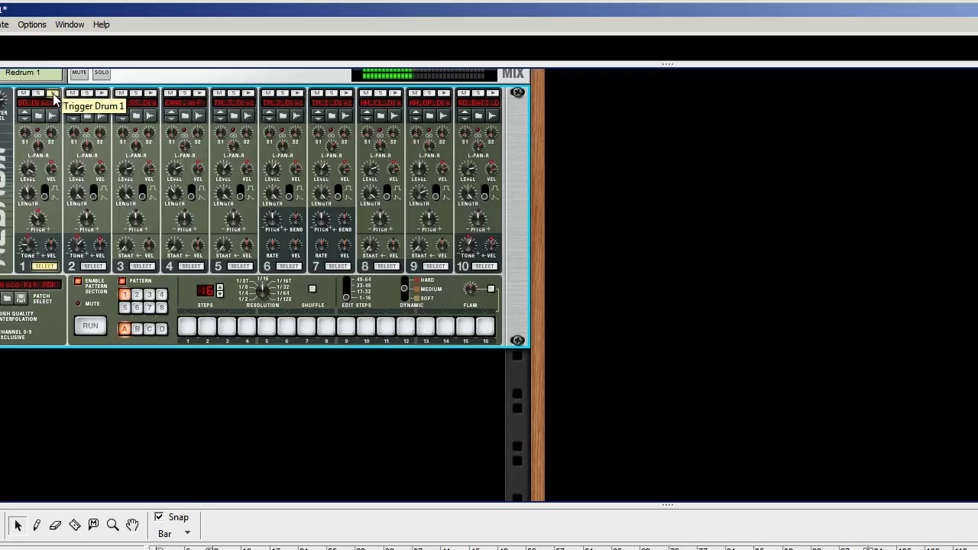
{"action": "left_click", "coordinate": [100, 93]}
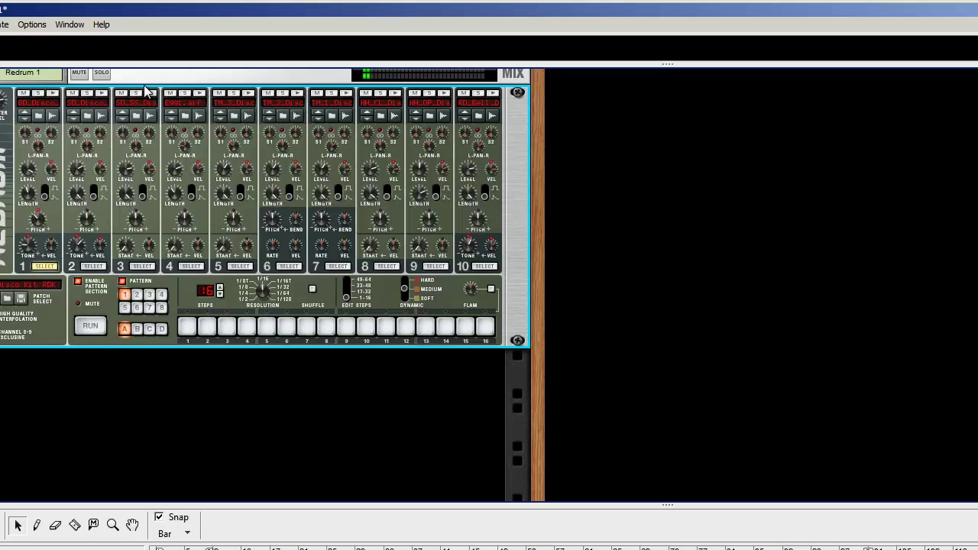
{"action": "left_click", "coordinate": [150, 93]}
{"action": "left_click", "coordinate": [92, 266]}
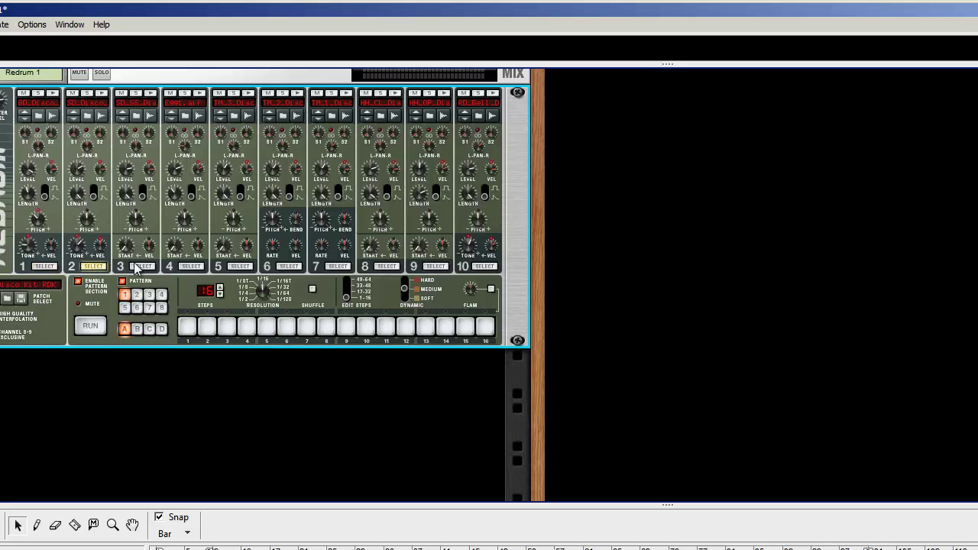
{"action": "left_click", "coordinate": [142, 266]}
{"action": "left_click", "coordinate": [239, 266]}
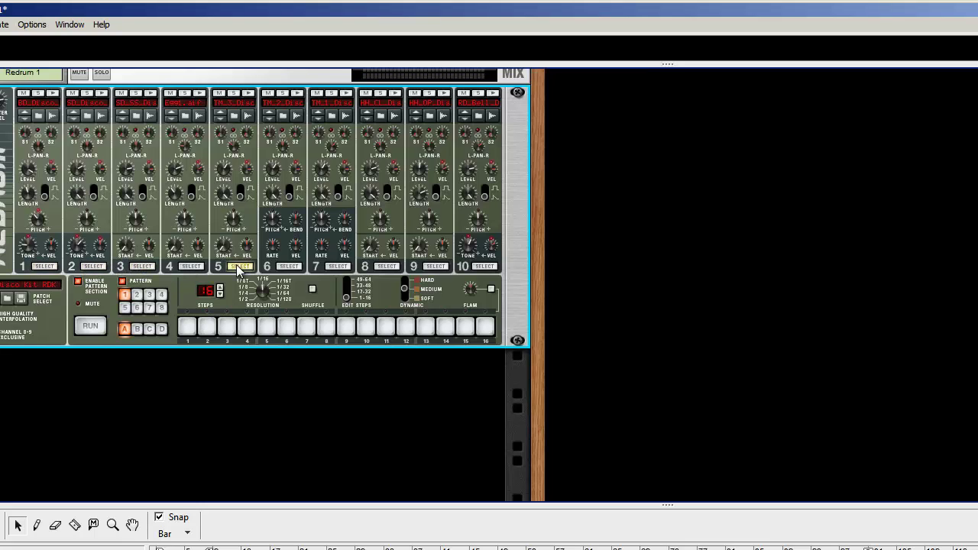
{"action": "left_click", "coordinate": [47, 266]}
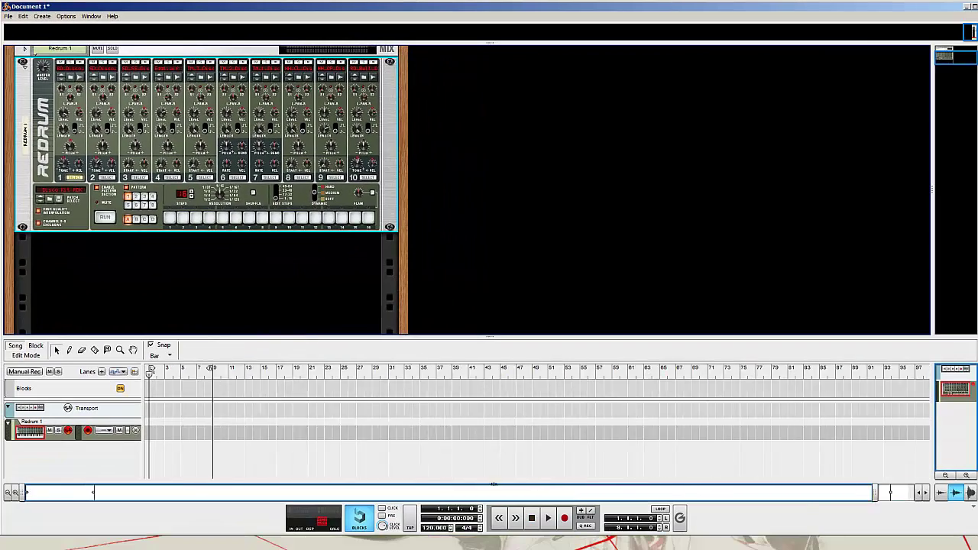
Move the right loop locator to bar 5 and turn on looping
{"action": "left_click_drag", "start_coordinate": [493, 484], "coordinate": [69, 509]}
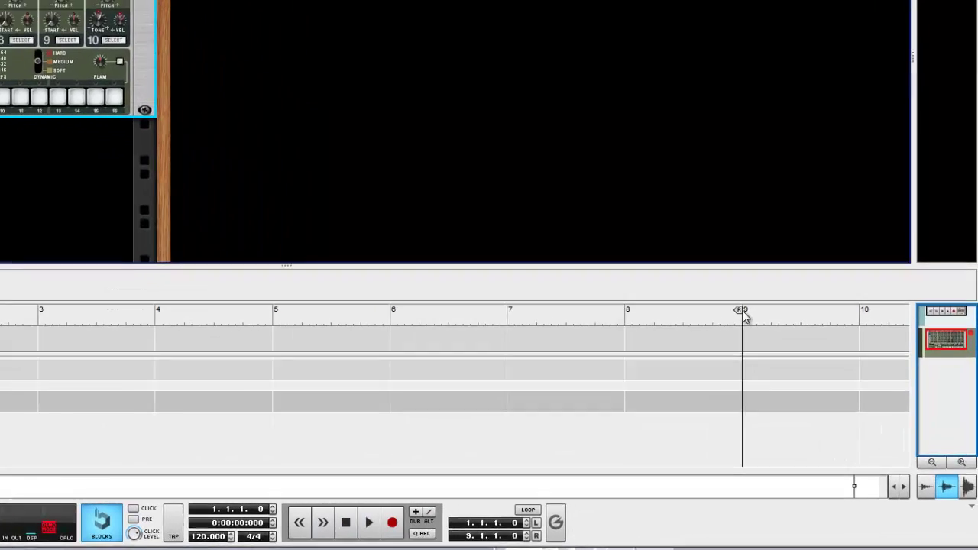
{"action": "left_click_drag", "start_coordinate": [745, 315], "coordinate": [273, 321]}
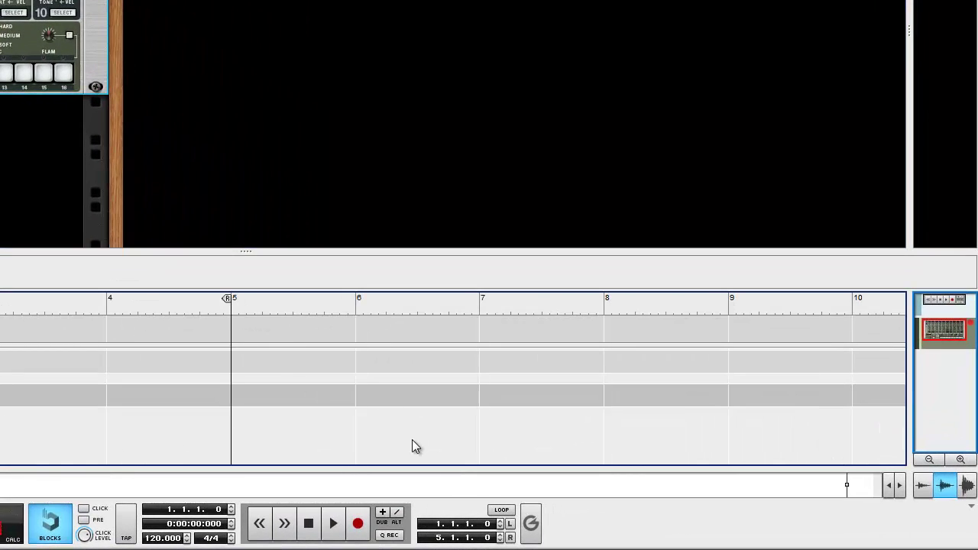
{"action": "left_click", "coordinate": [502, 510]}
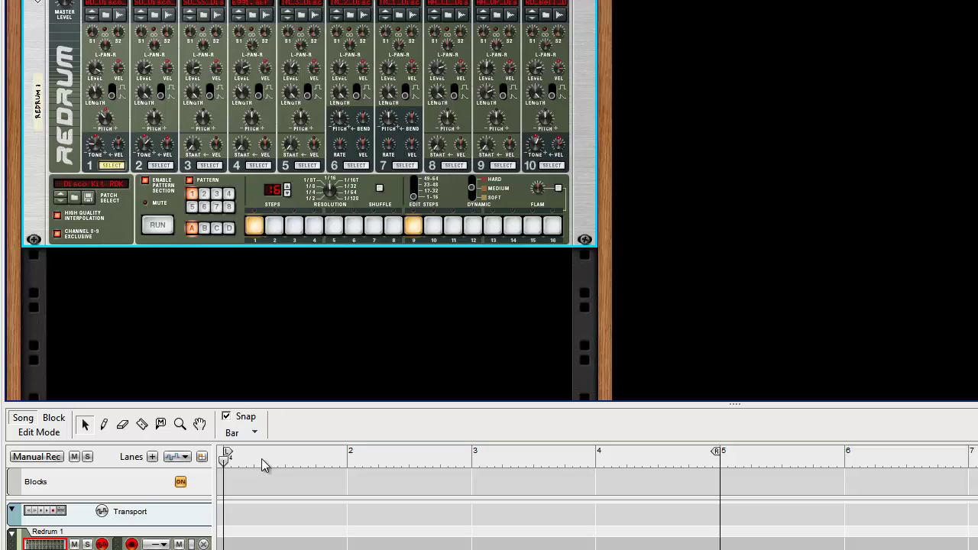
Listen to the kick pattern with Redrum running alone and with the song playing, and return the playhead to the start
{"action": "left_click", "coordinate": [156, 225]}
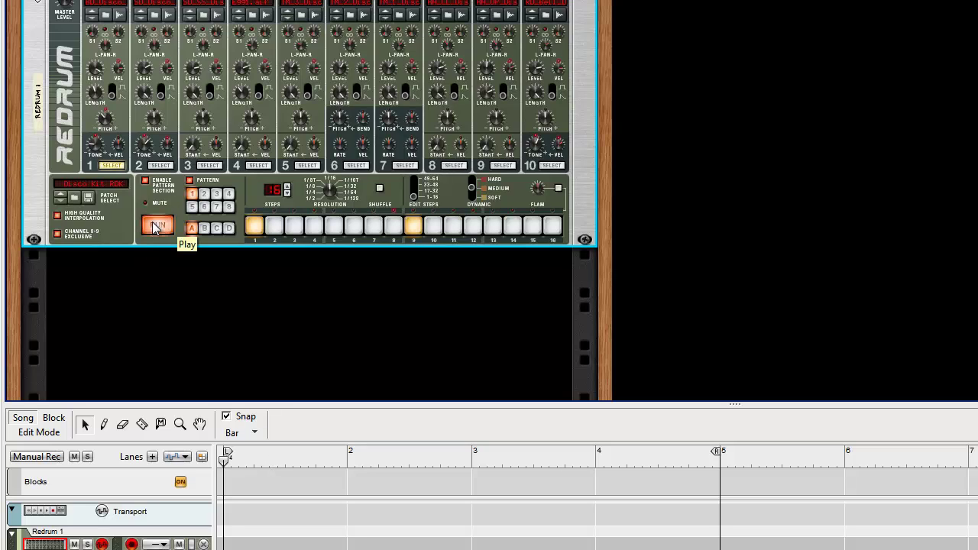
{"action": "left_click", "coordinate": [157, 226]}
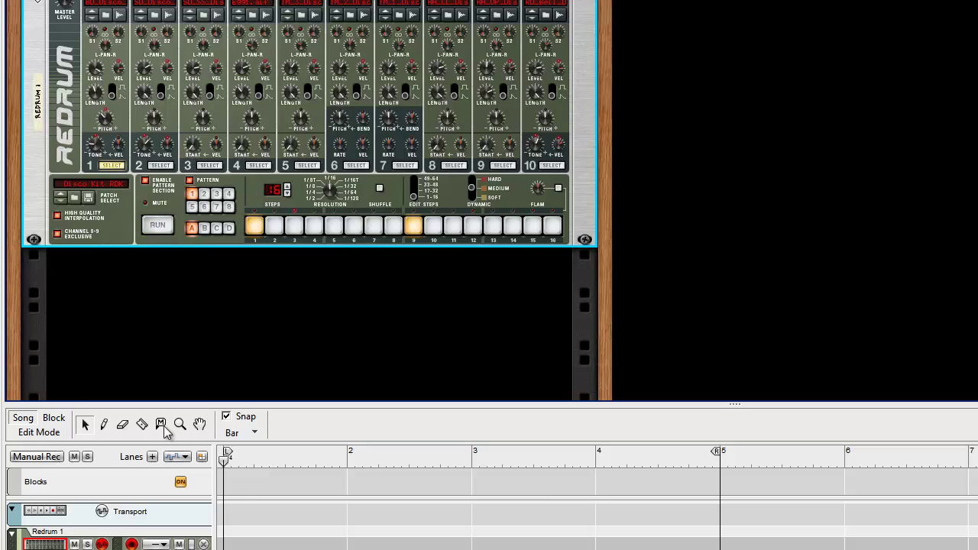
{"action": "left_click", "coordinate": [238, 466]}
{"action": "key", "text": "space"}
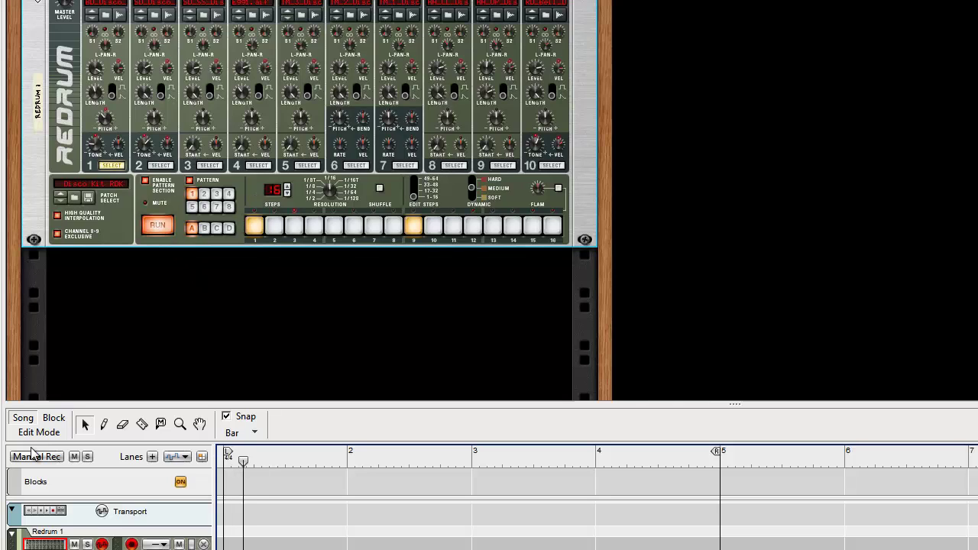
{"action": "key", "text": "space"}
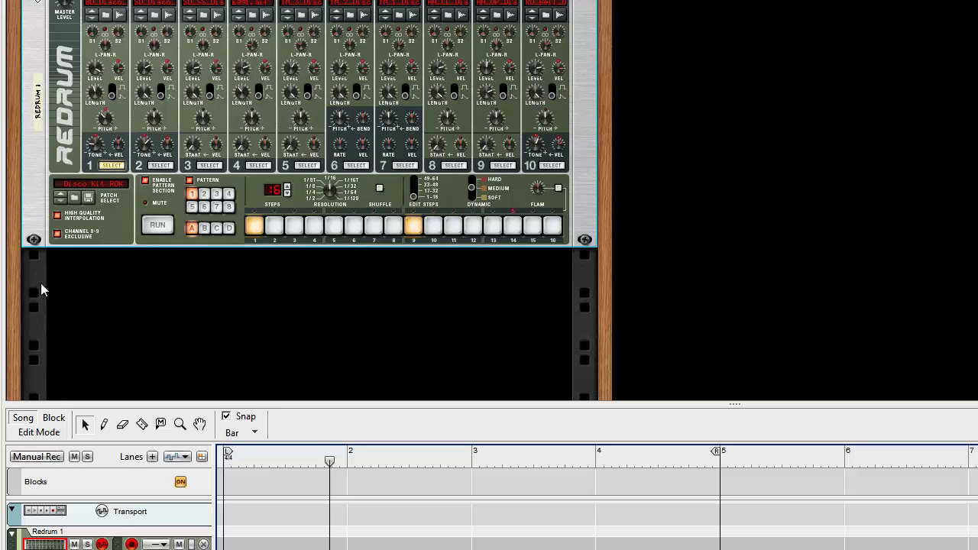
{"action": "left_click", "coordinate": [257, 453]}
Run the Redrum pattern and program drum 2 on steps 5 and 13
{"action": "left_click", "coordinate": [160, 226]}
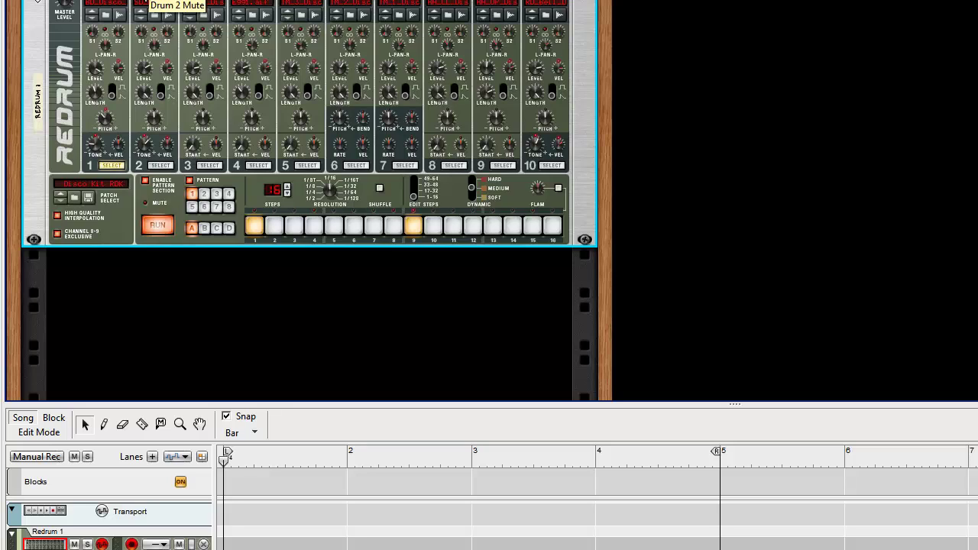
{"action": "left_click", "coordinate": [168, 166]}
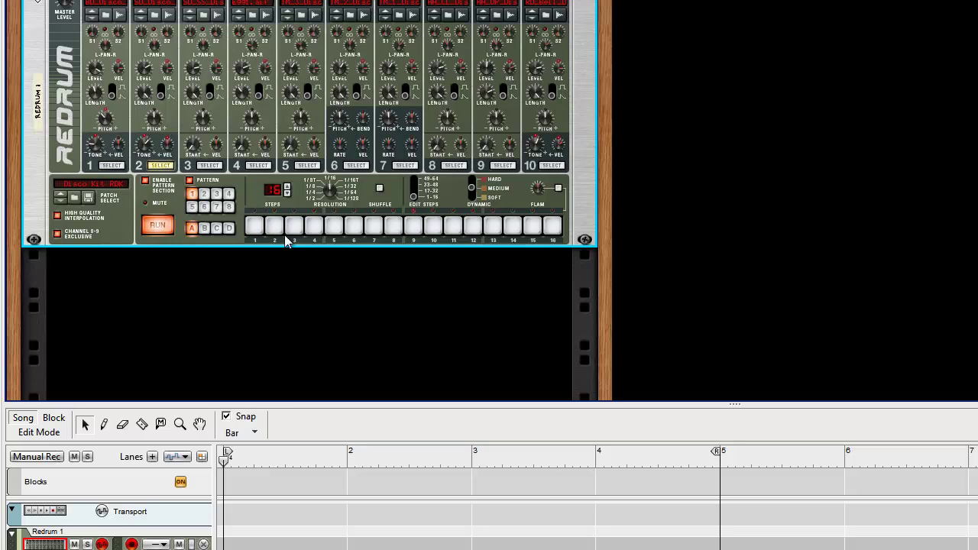
{"action": "left_click", "coordinate": [493, 225]}
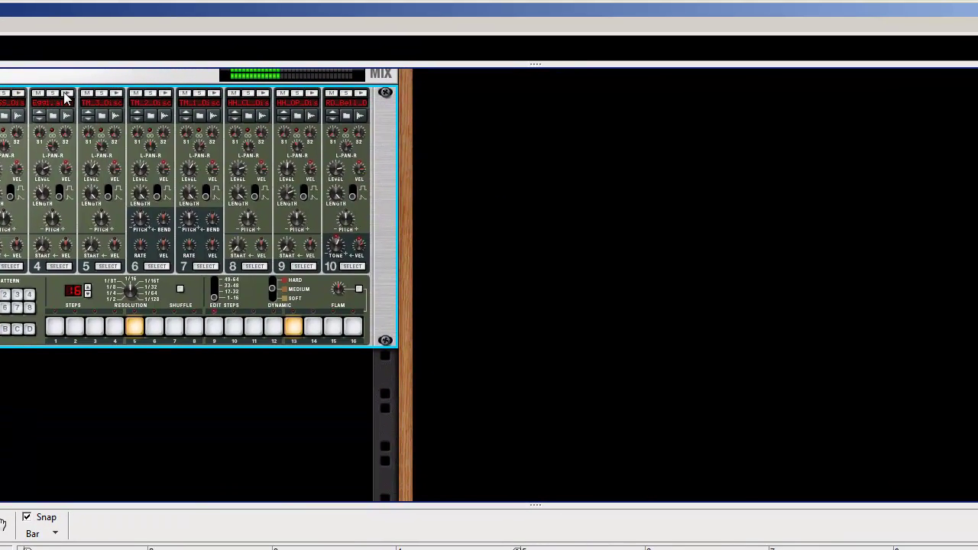
Select drum 4 and try filling all 16 pattern steps in one sweep and clearing them again
{"action": "left_click", "coordinate": [58, 266]}
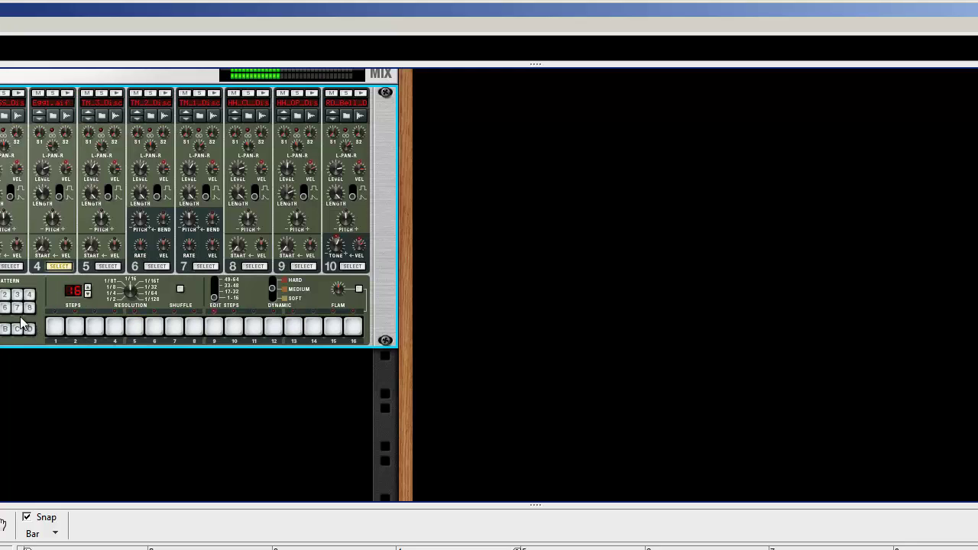
{"action": "left_click_drag", "start_coordinate": [55, 328], "coordinate": [566, 343]}
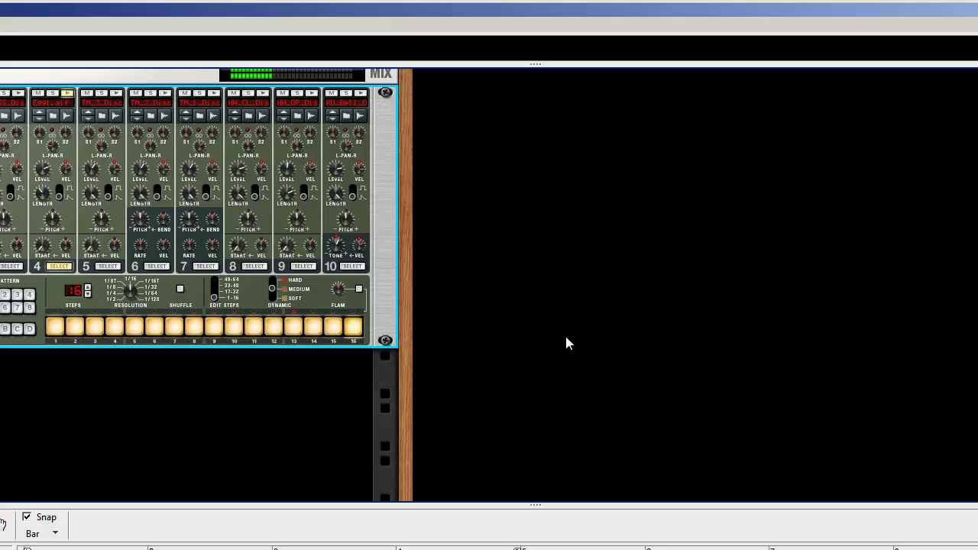
{"action": "left_click", "coordinate": [56, 329]}
{"action": "left_click_drag", "start_coordinate": [56, 328], "coordinate": [174, 329]}
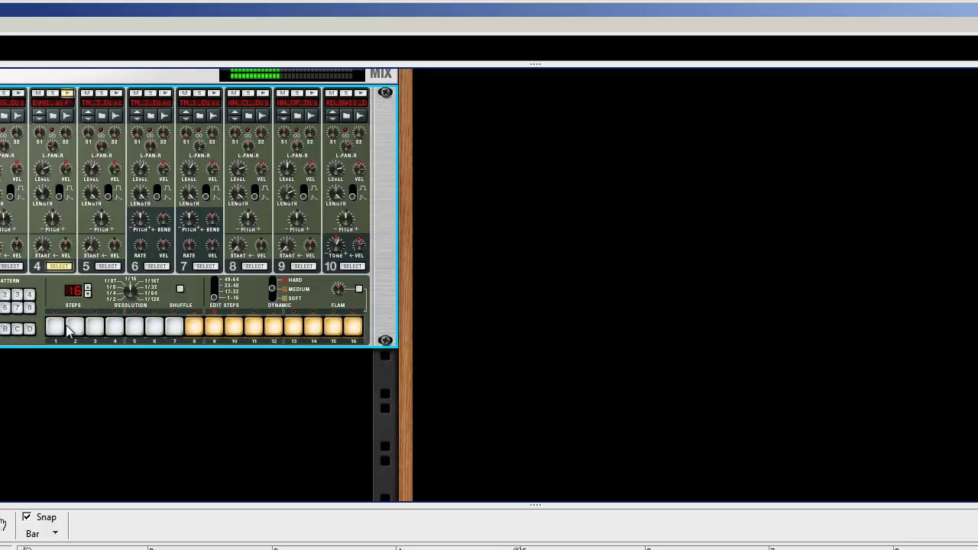
{"action": "right_click", "coordinate": [239, 334]}
{"action": "left_click", "coordinate": [158, 327]}
{"action": "left_click_drag", "start_coordinate": [95, 329], "coordinate": [365, 336]}
{"action": "left_click_drag", "start_coordinate": [114, 331], "coordinate": [94, 332]}
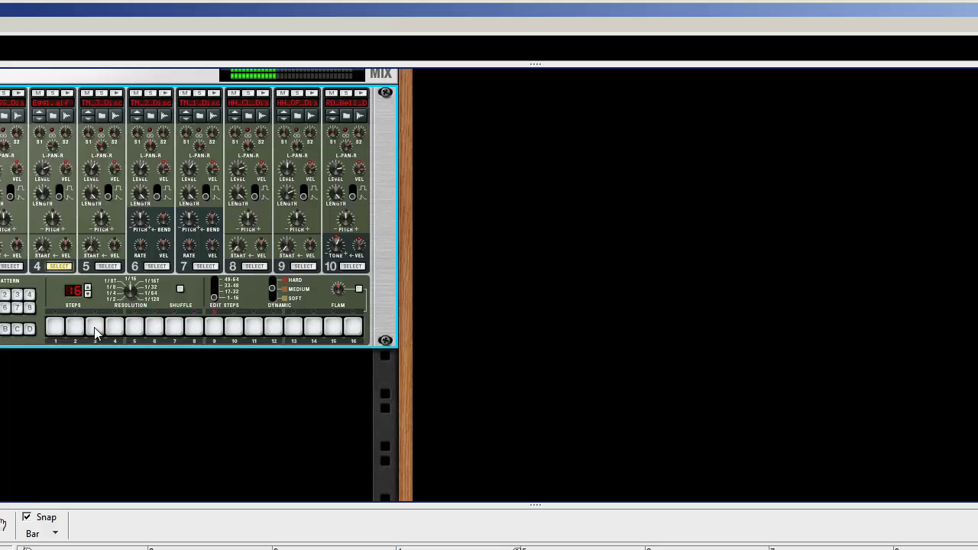
Fill all 16 steps of drum 4 with hard hits and replace them with soft hits
{"action": "left_click", "coordinate": [274, 281]}
{"action": "left_click_drag", "start_coordinate": [50, 330], "coordinate": [465, 328]}
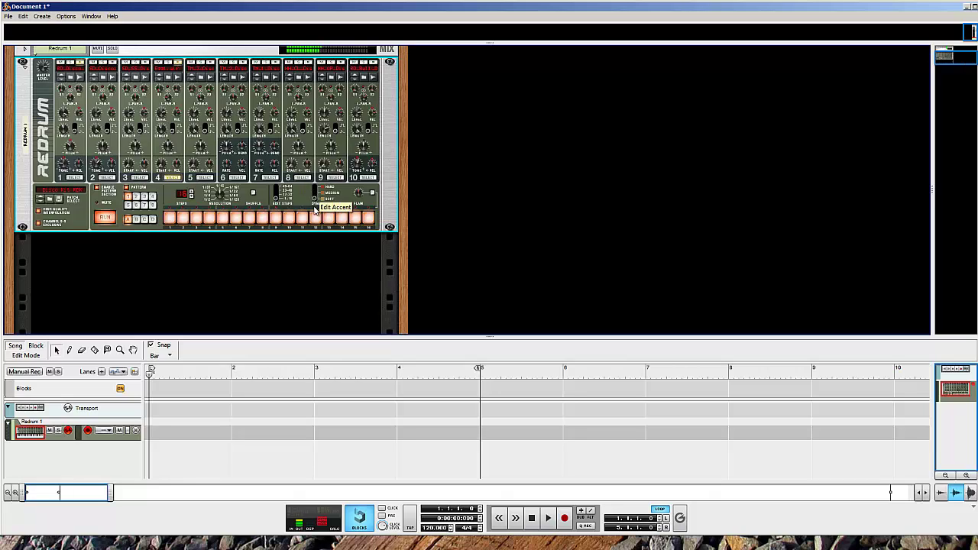
{"action": "left_click_drag", "start_coordinate": [176, 220], "coordinate": [461, 216]}
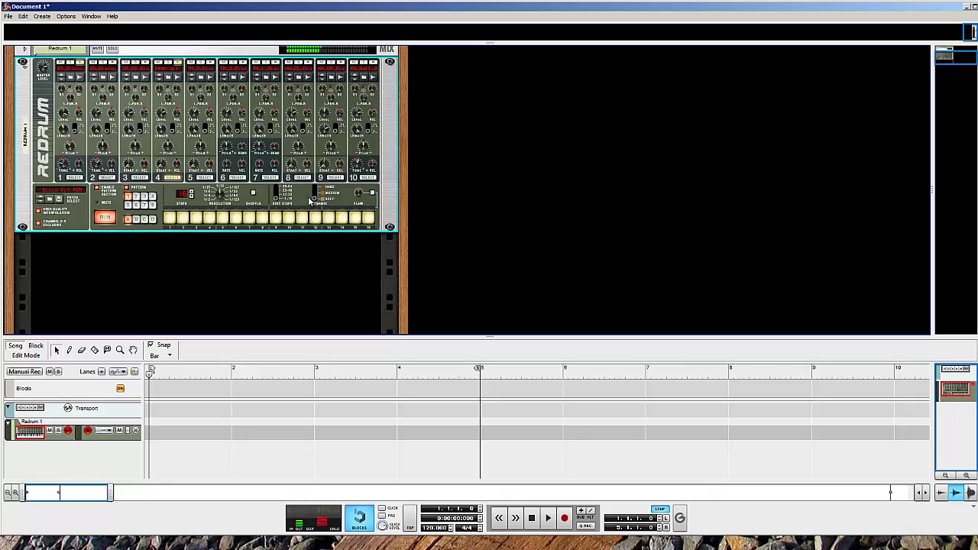
Accent steps 3, 6, 9, 12 and 15 of drum 4 with the hard dynamic
{"action": "left_click", "coordinate": [314, 191]}
{"action": "left_click", "coordinate": [195, 218]}
{"action": "left_click", "coordinate": [236, 220]}
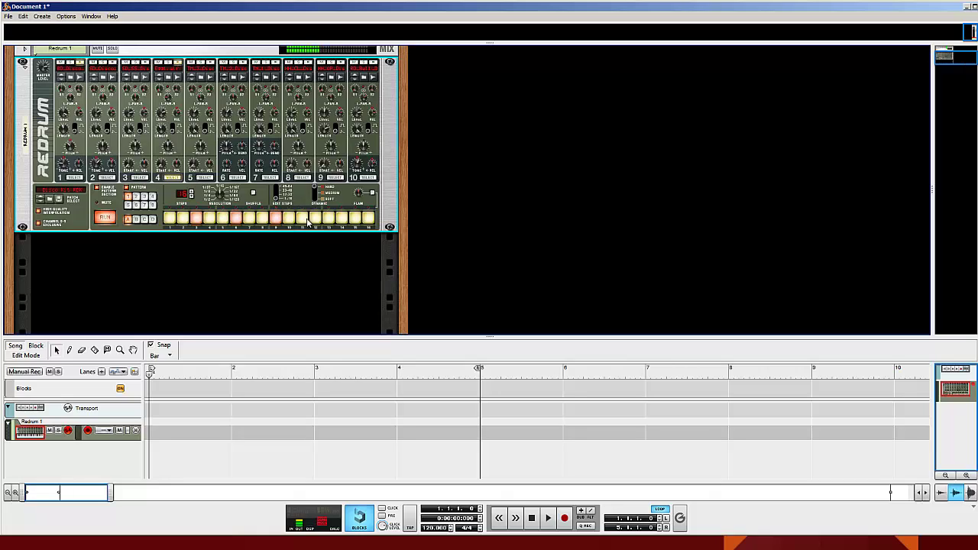
{"action": "left_click", "coordinate": [316, 219]}
{"action": "left_click", "coordinate": [354, 220]}
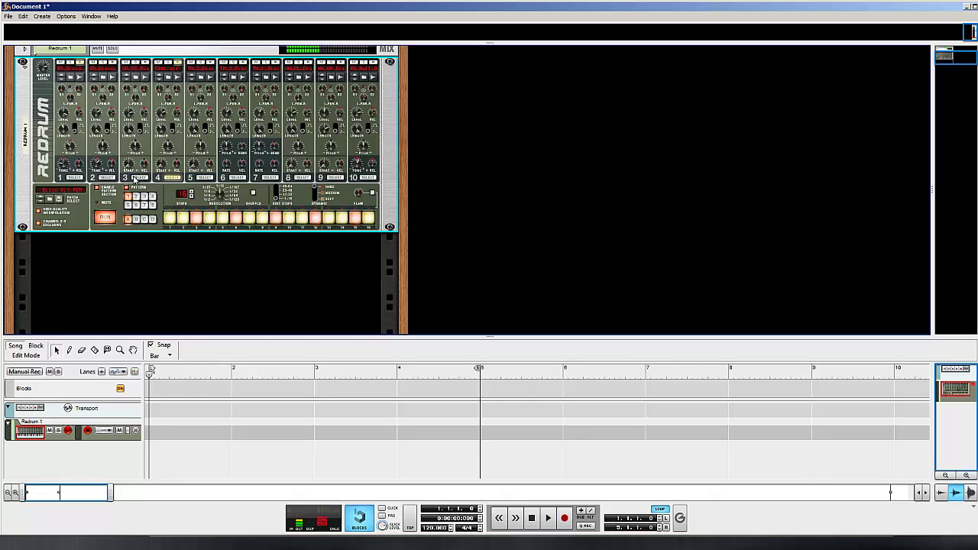
Set steps 1 and 9 of drum 1 to hard and add soft hits on steps 7, 8 and 14
{"action": "left_click", "coordinate": [74, 178]}
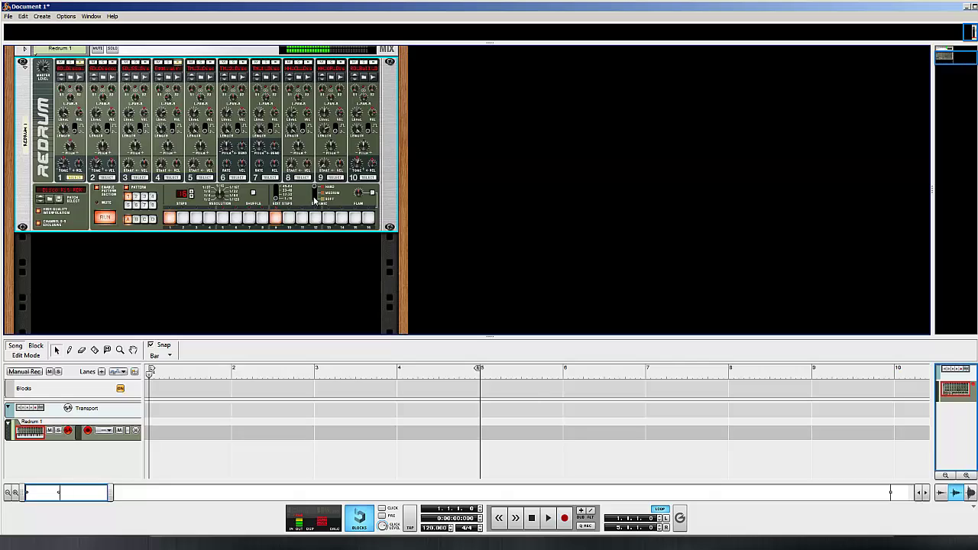
{"action": "left_click", "coordinate": [263, 219]}
{"action": "left_click", "coordinate": [341, 219]}
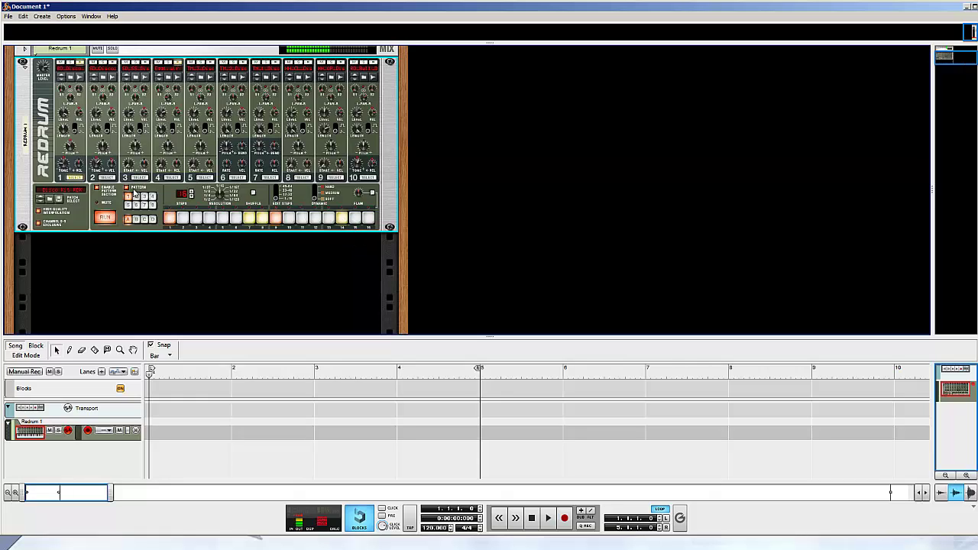
Change steps 5 and 13 of drum 2 to hard hits, keeping only those two steps, and stop the playback
{"action": "left_click", "coordinate": [108, 178]}
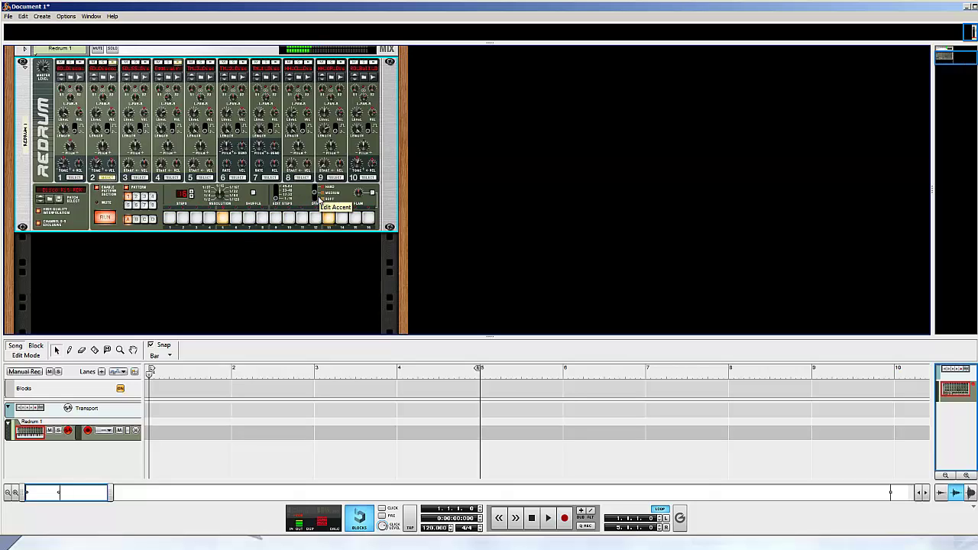
{"action": "left_click", "coordinate": [223, 219]}
{"action": "left_click", "coordinate": [236, 219]}
{"action": "left_click", "coordinate": [223, 218]}
{"action": "left_click", "coordinate": [248, 219]}
{"action": "left_click", "coordinate": [236, 218]}
{"action": "left_click", "coordinate": [249, 219]}
{"action": "left_click", "coordinate": [329, 219]}
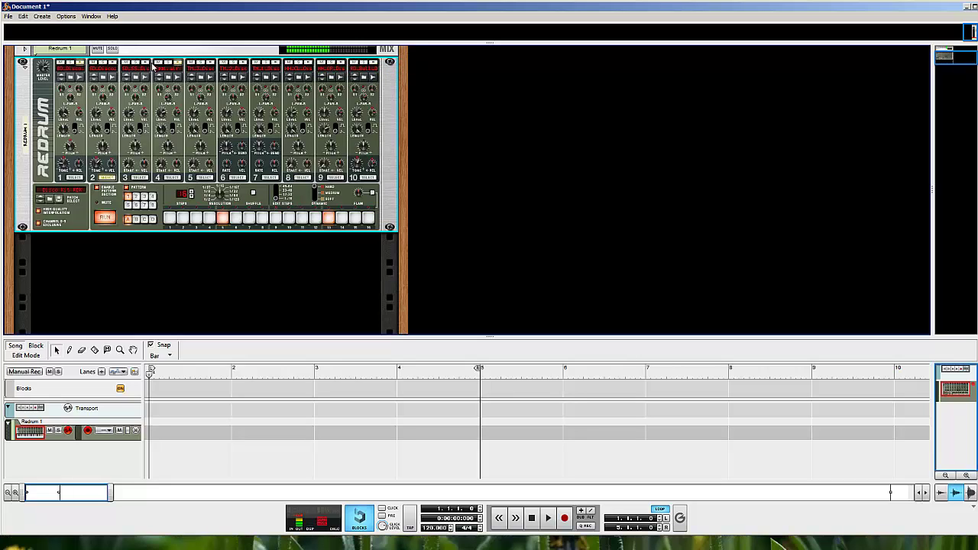
{"action": "key", "text": "space"}
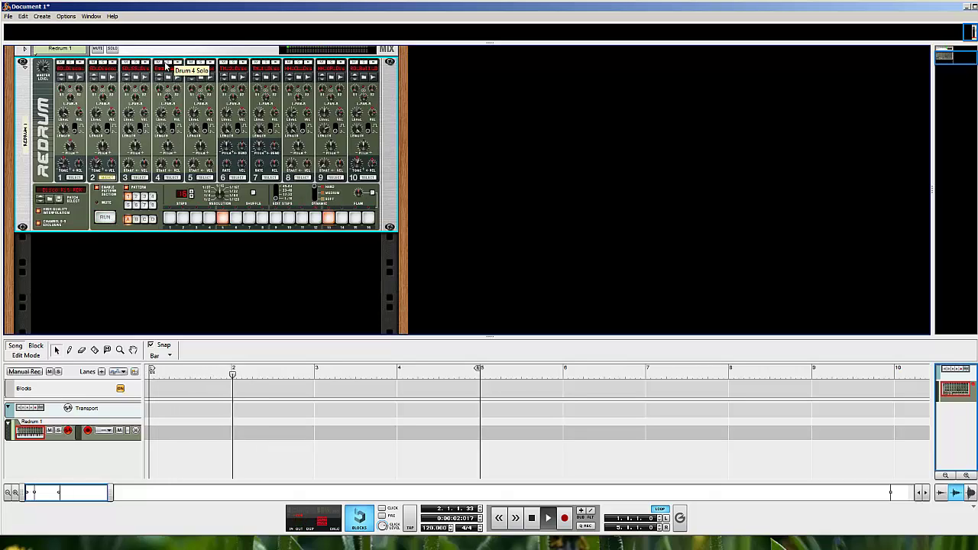
Stop the playback and audition several Disco samples for drum 3, including HH_CL_Disco_M, RD_Disco, SD_Disco_S3 and CR_Disco
{"action": "key", "text": "space"}
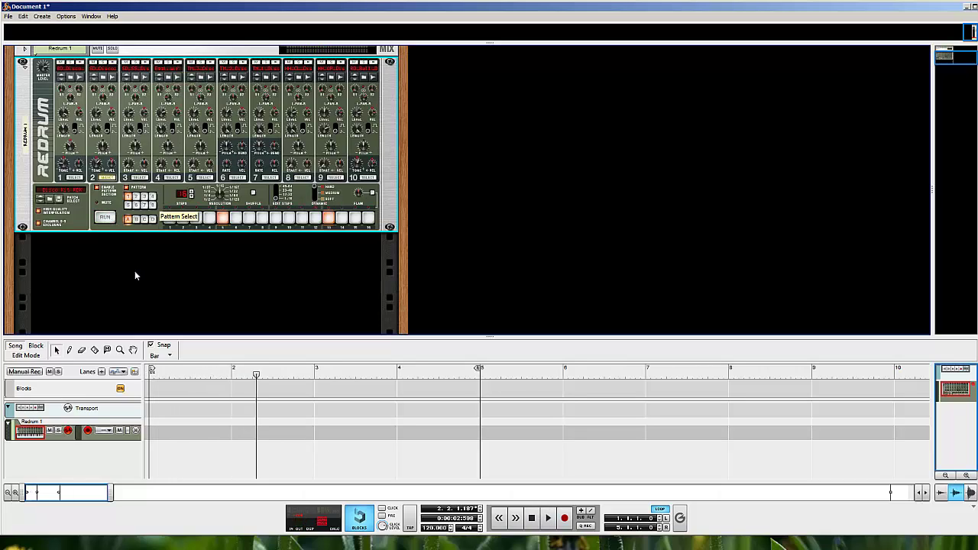
{"action": "left_click", "coordinate": [136, 78]}
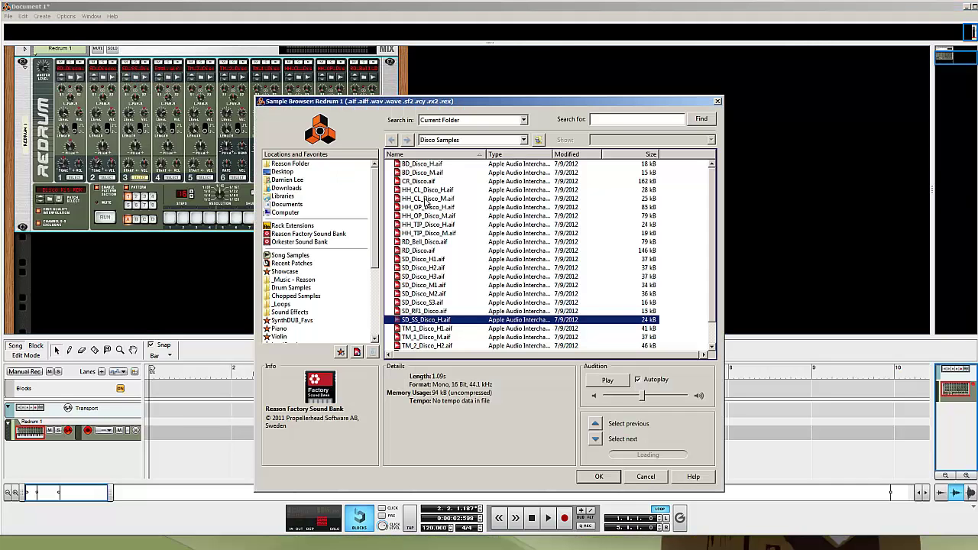
{"action": "left_click", "coordinate": [425, 199]}
{"action": "left_click", "coordinate": [420, 251]}
{"action": "left_click", "coordinate": [423, 303]}
{"action": "left_click", "coordinate": [420, 182]}
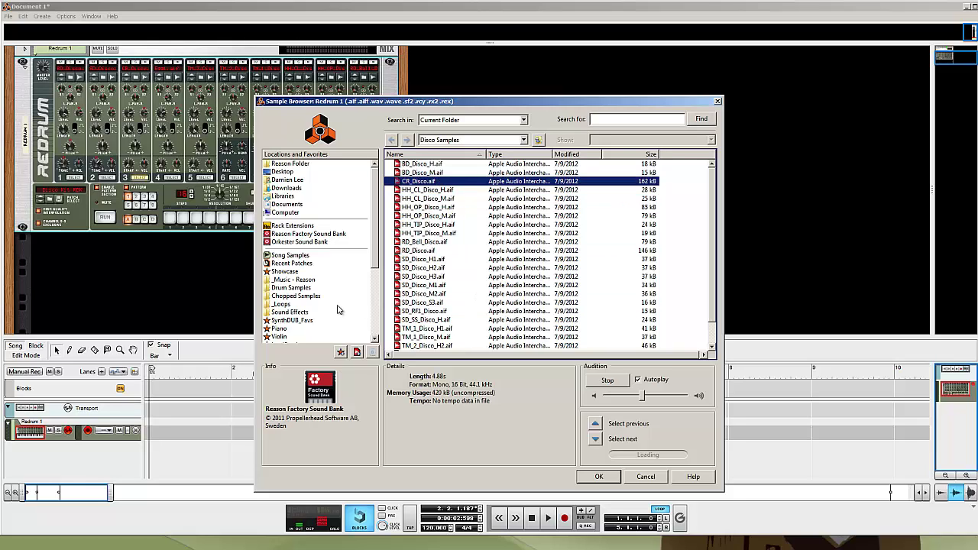
Load the clap sample BnceKL02.wav from the Claps folder of Drum Samples into drum 3
{"action": "left_click", "coordinate": [308, 288]}
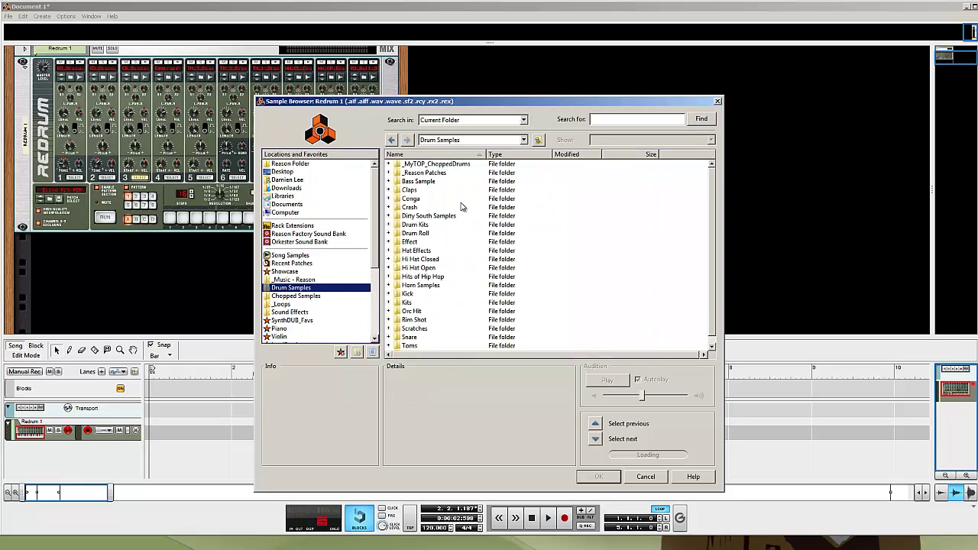
{"action": "double_click", "coordinate": [414, 192]}
{"action": "left_click", "coordinate": [426, 207]}
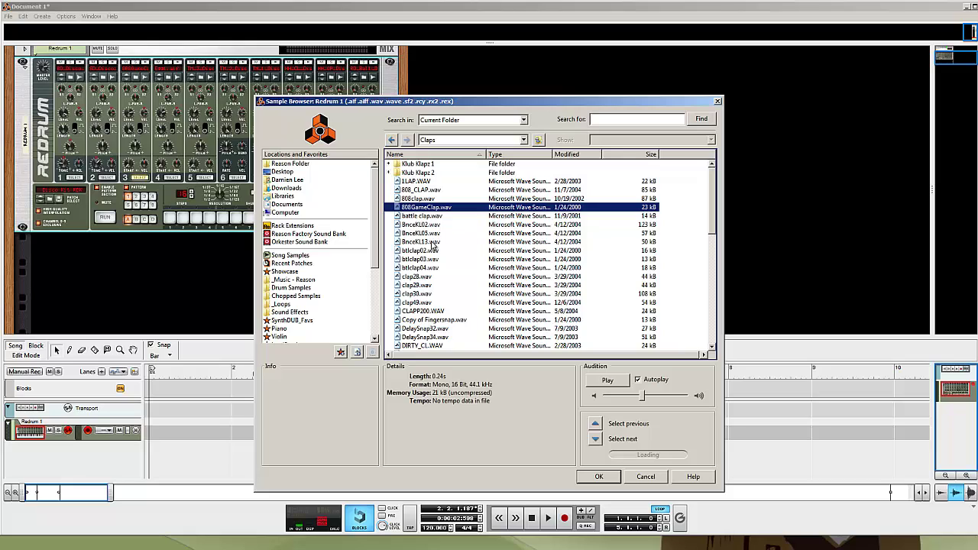
{"action": "key", "text": "Down"}
{"action": "key", "text": "Down"}
{"action": "double_click", "coordinate": [426, 226]}
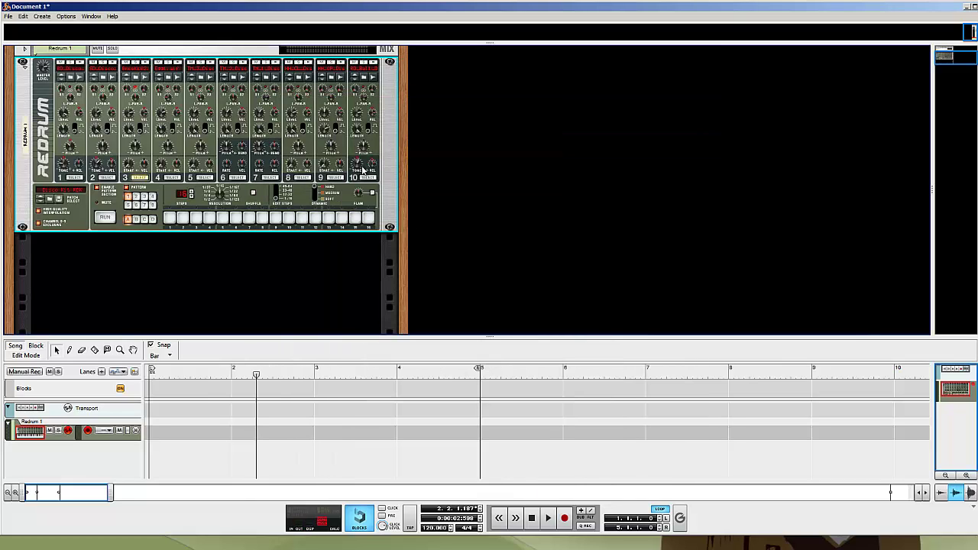
Run the pattern and program drum 3 hits on steps 5 and 13, trying extra hits on steps 4, 12 and 14
{"action": "left_click", "coordinate": [105, 218]}
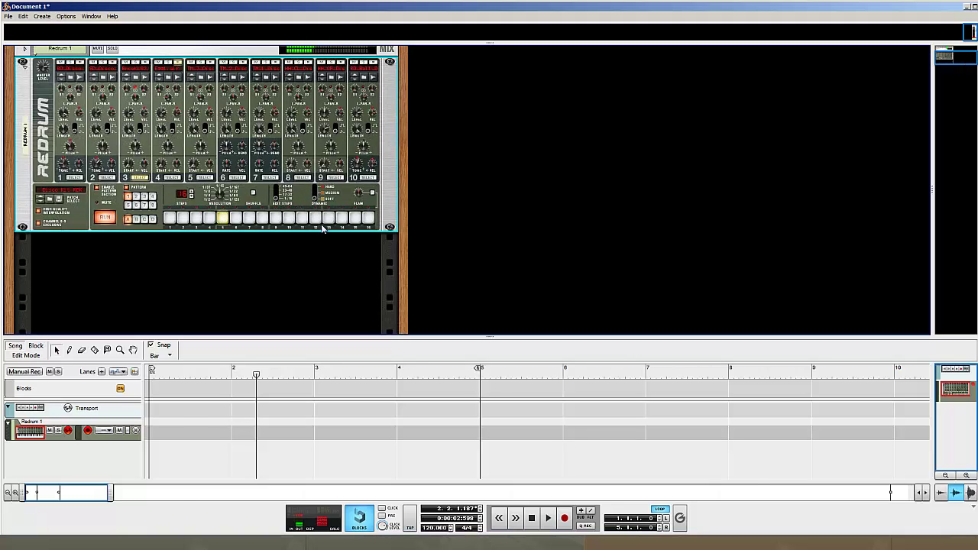
{"action": "left_click", "coordinate": [329, 218]}
{"action": "left_click", "coordinate": [213, 220]}
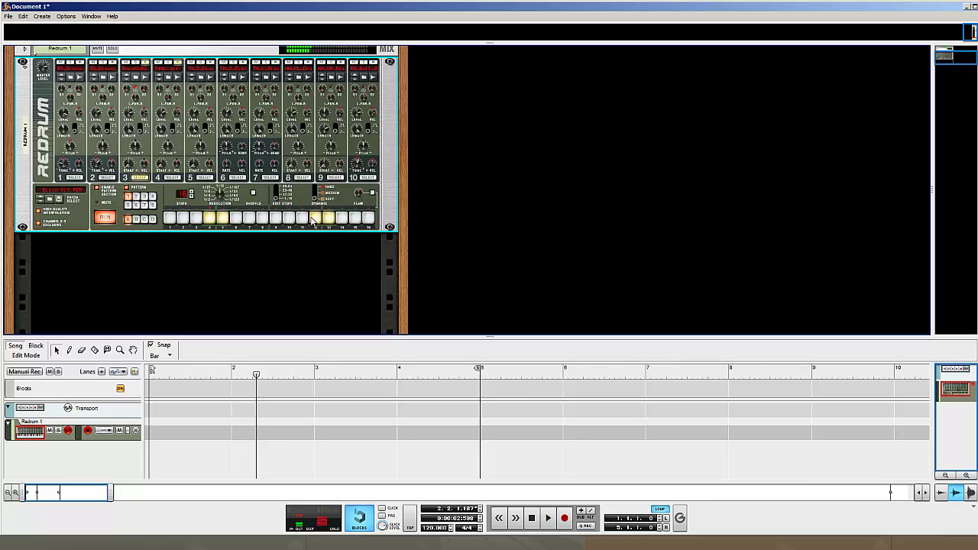
{"action": "left_click", "coordinate": [308, 220]}
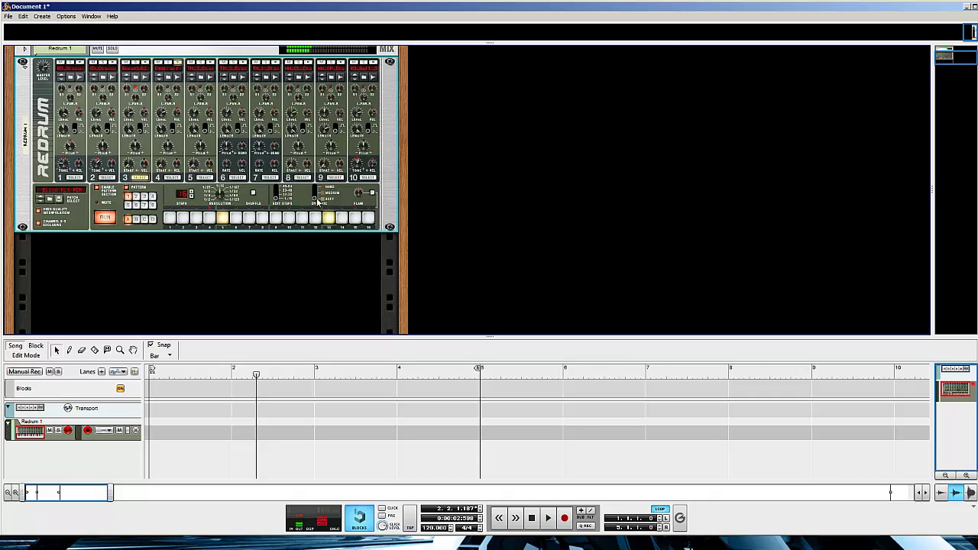
{"action": "left_click", "coordinate": [340, 220]}
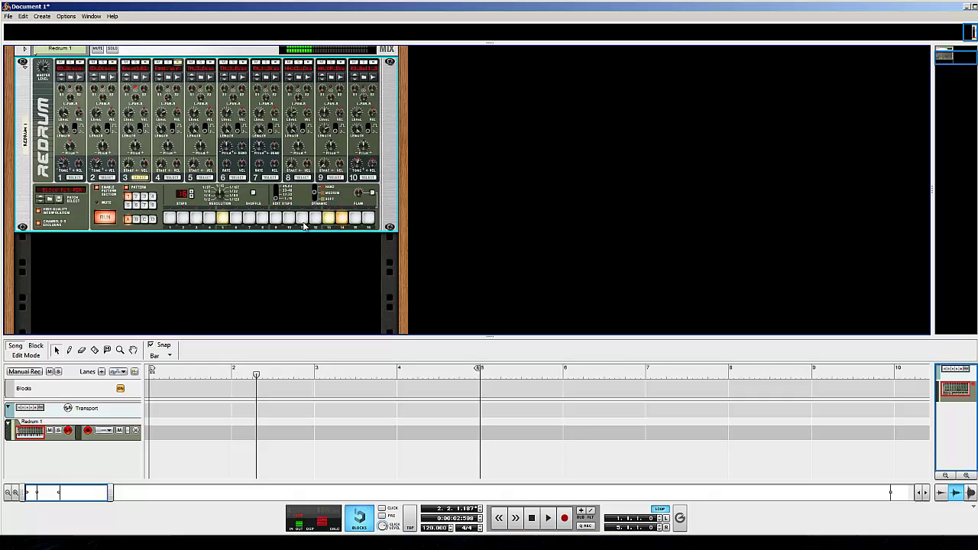
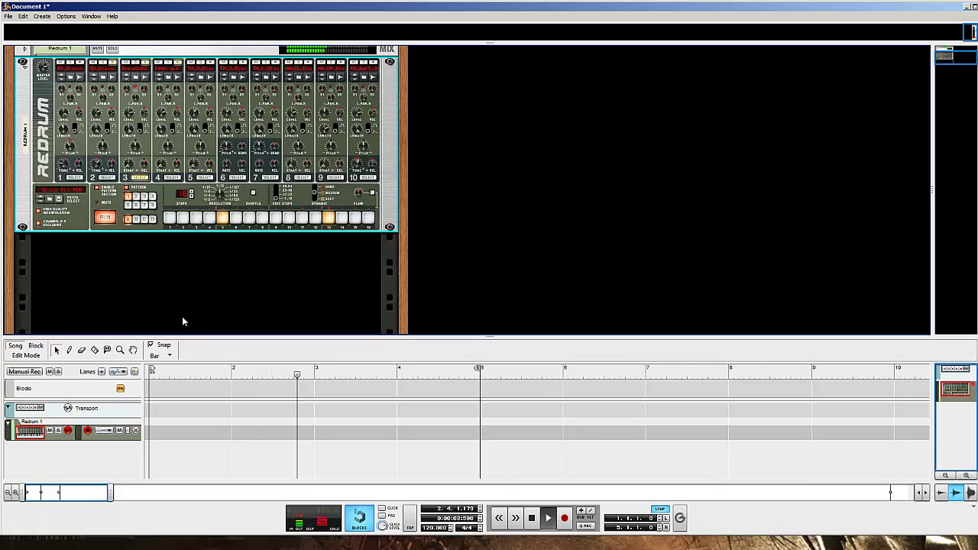
Restart the playback, raise drum 1's length to 127, and try out its pitch and tone settings
{"action": "key", "text": "space"}
{"action": "key", "text": "space"}
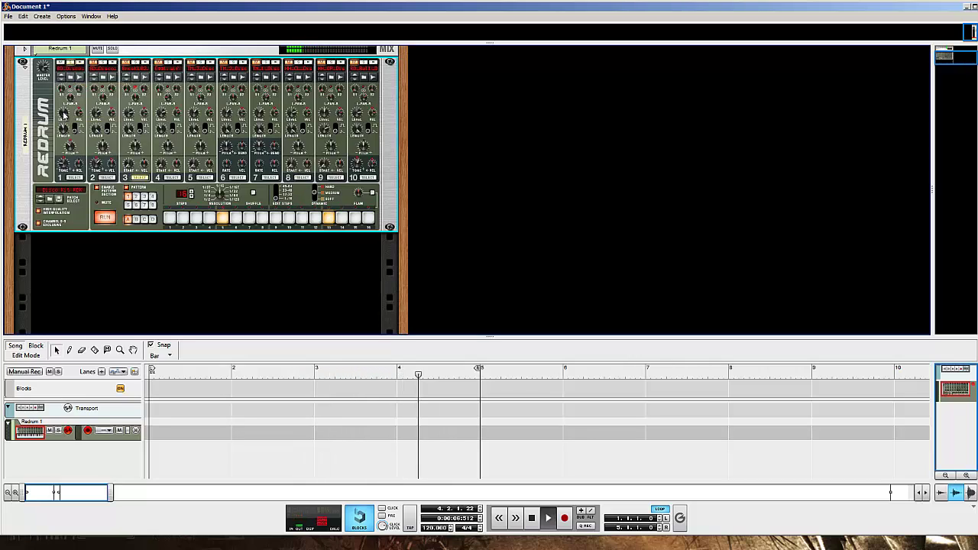
{"action": "mouse_move", "coordinate": [66, 138]}
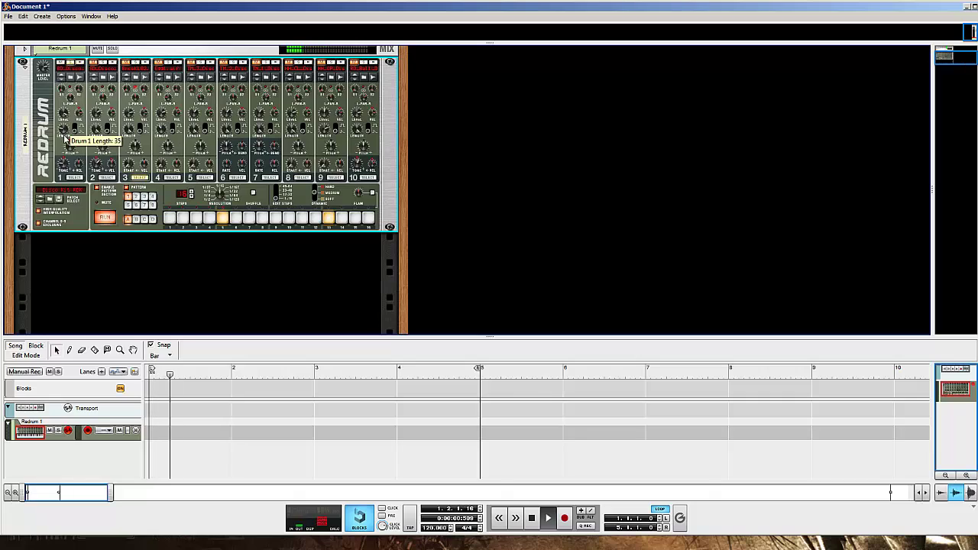
{"action": "left_click_drag", "start_coordinate": [64, 141], "coordinate": [67, 113]}
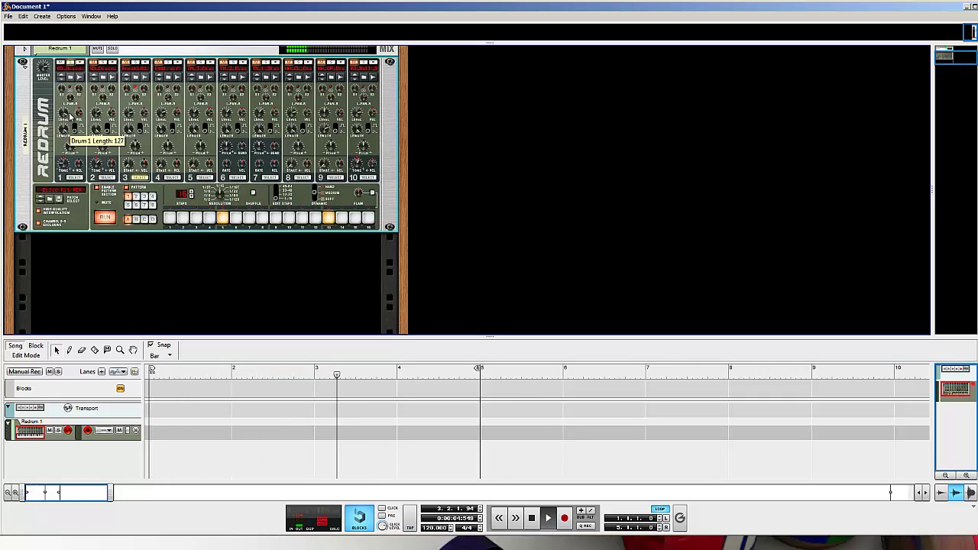
{"action": "mouse_move", "coordinate": [68, 147]}
{"action": "left_click_drag", "start_coordinate": [69, 147], "coordinate": [73, 130]}
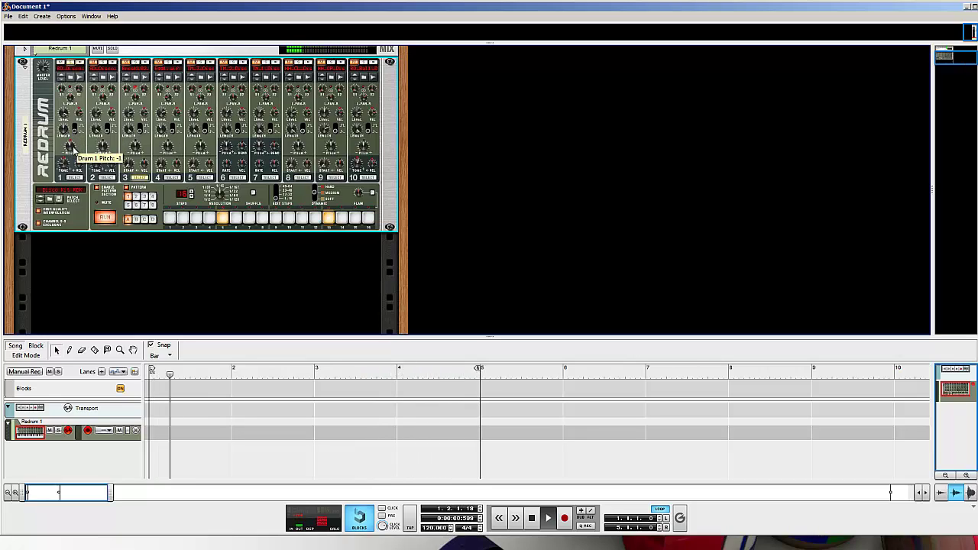
{"action": "mouse_move", "coordinate": [63, 168]}
{"action": "mouse_move", "coordinate": [63, 168]}
{"action": "left_mouse_down"}
{"action": "mouse_move", "coordinate": [61, 145]}
{"action": "mouse_move", "coordinate": [63, 172]}
{"action": "left_mouse_up"}
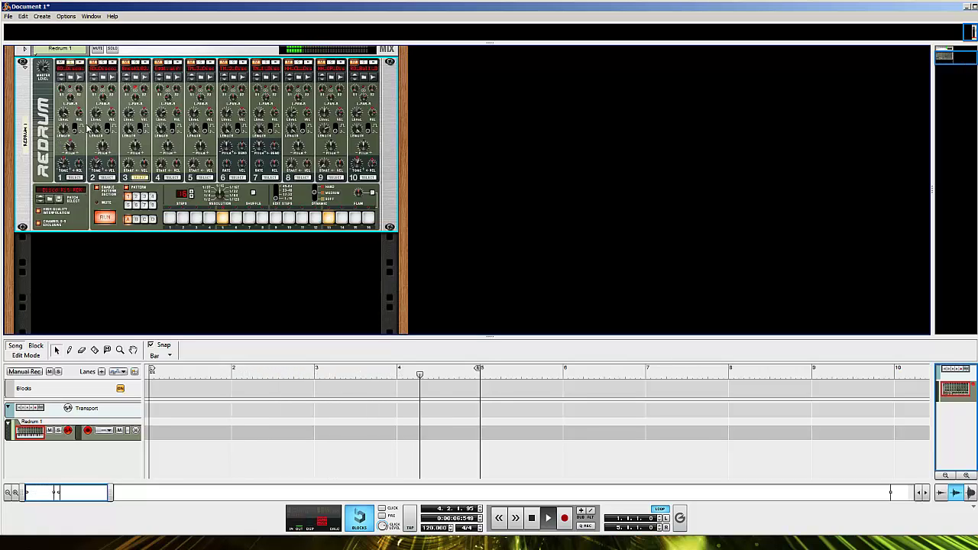
Record a sample for drum 1, select everything after its first second in the sample editor, and cancel the edit
{"action": "mouse_move", "coordinate": [75, 132]}
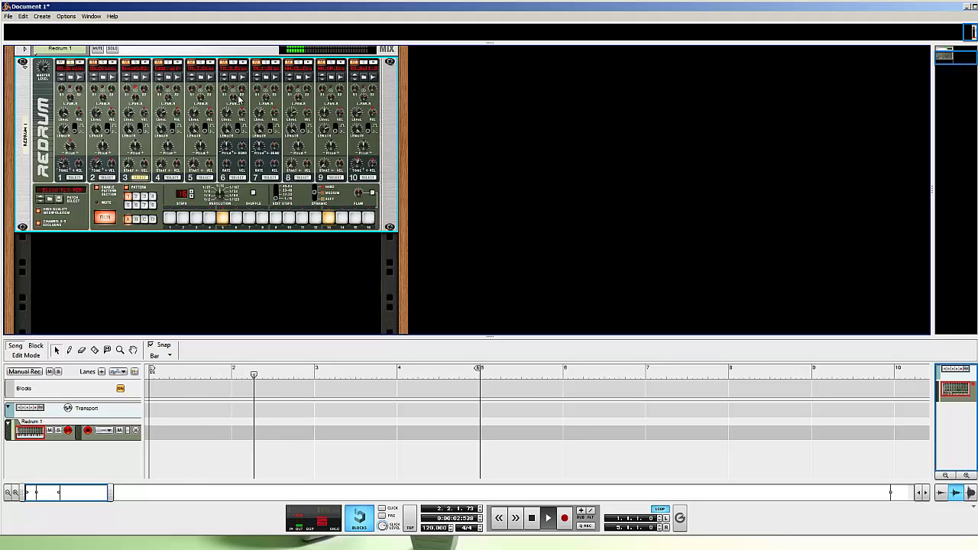
{"action": "left_click", "coordinate": [79, 77]}
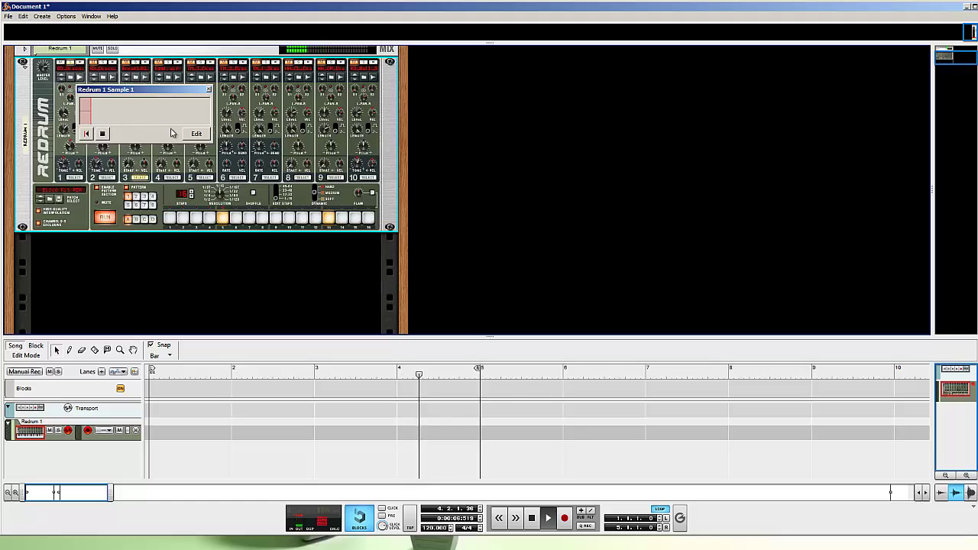
{"action": "left_click", "coordinate": [198, 135]}
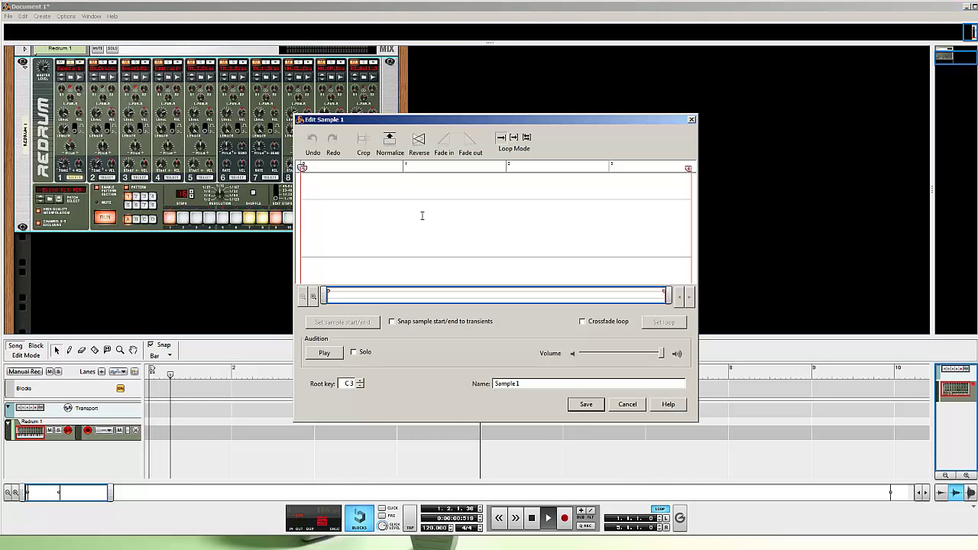
{"action": "left_click_drag", "start_coordinate": [407, 204], "coordinate": [764, 207]}
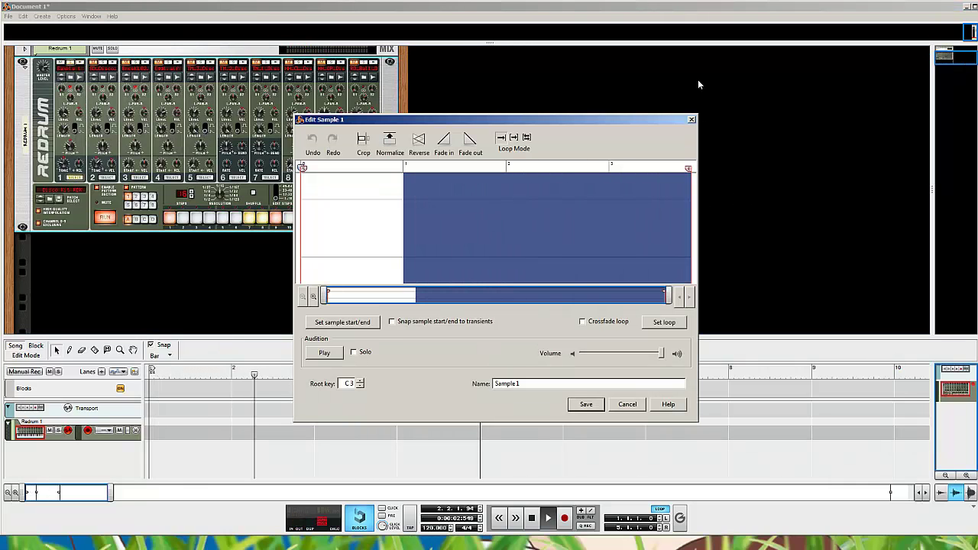
{"action": "left_click", "coordinate": [628, 404]}
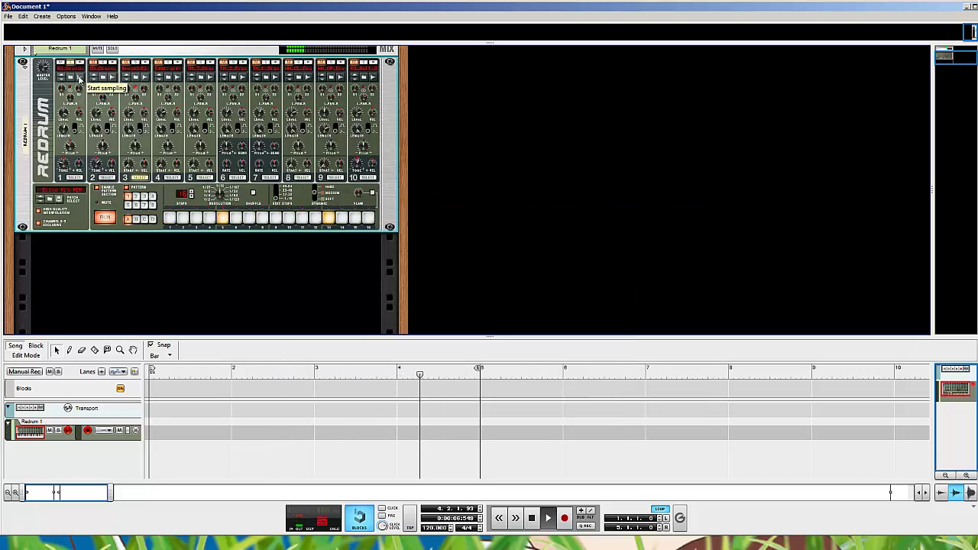
Try the Redrum pattern's shuffle on and off, and open the ReGroove Mixer with the pattern playing
{"action": "left_click", "coordinate": [252, 194]}
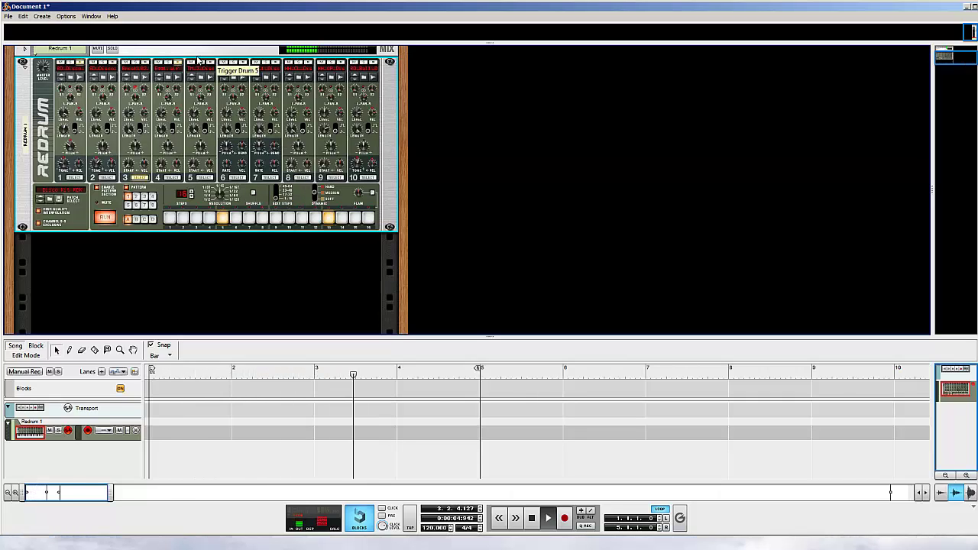
{"action": "left_click", "coordinate": [254, 194]}
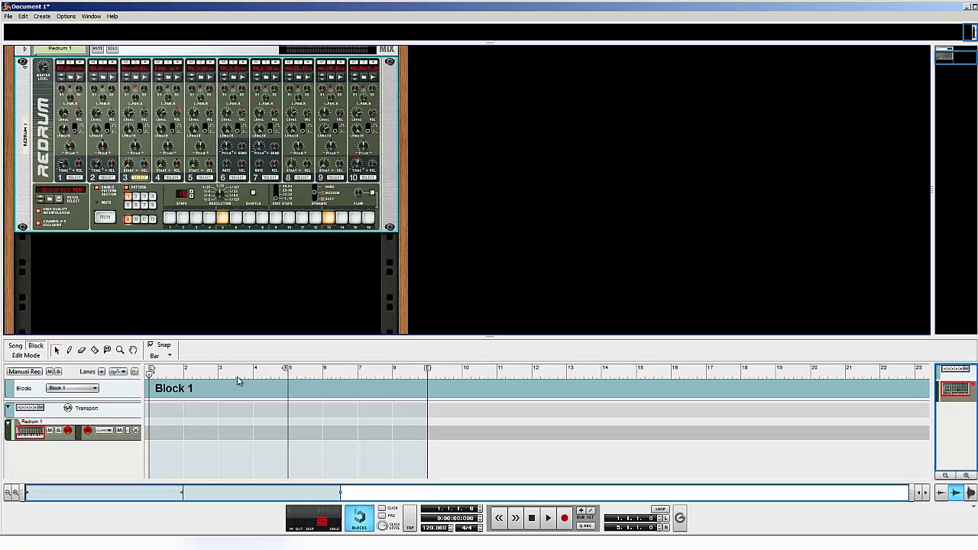
{"action": "left_click", "coordinate": [680, 519]}
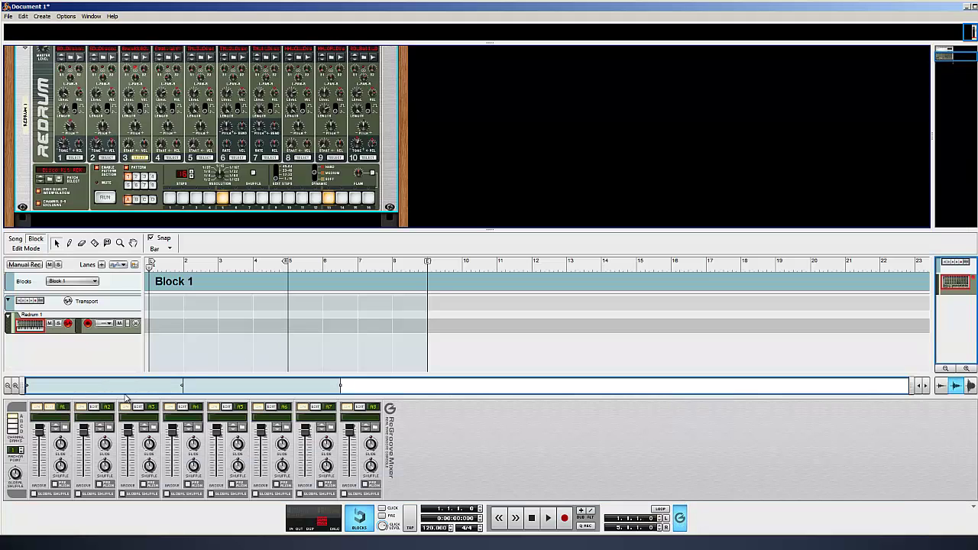
{"action": "key", "text": "space"}
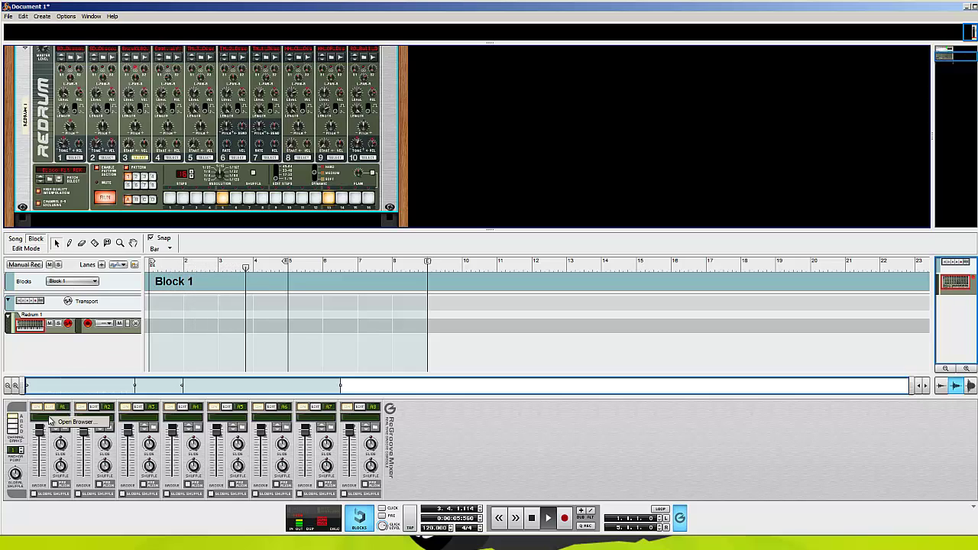
Load the 56% Shuffle groove into ReGroove channel A1 from the Reason Factory Sound Bank's MPC-60 ReGroove patches
{"action": "left_click", "coordinate": [51, 421]}
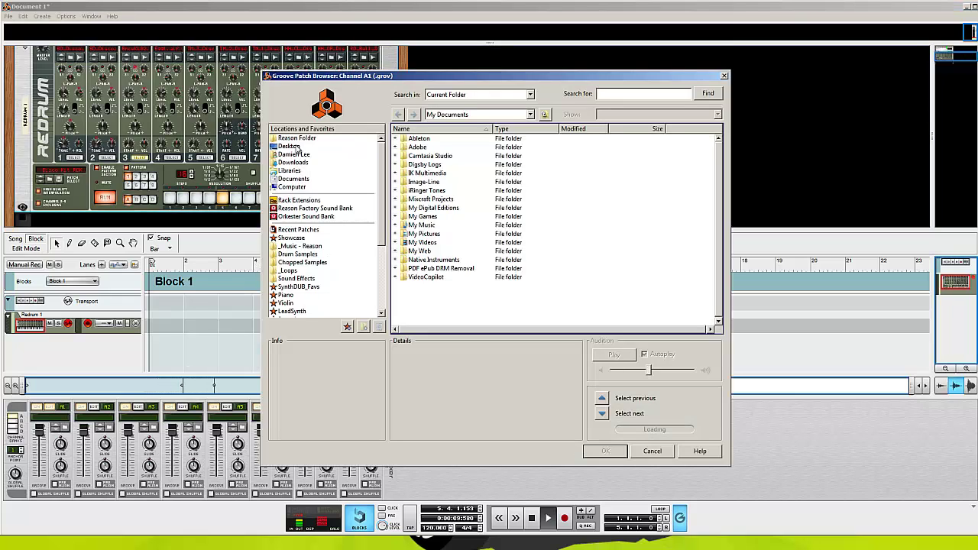
{"action": "left_click", "coordinate": [295, 138]}
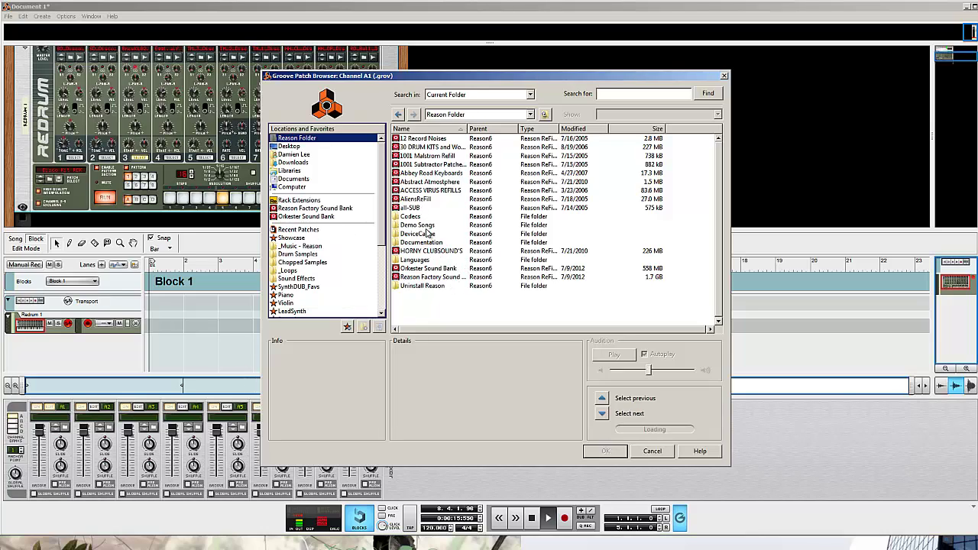
{"action": "left_click", "coordinate": [425, 217]}
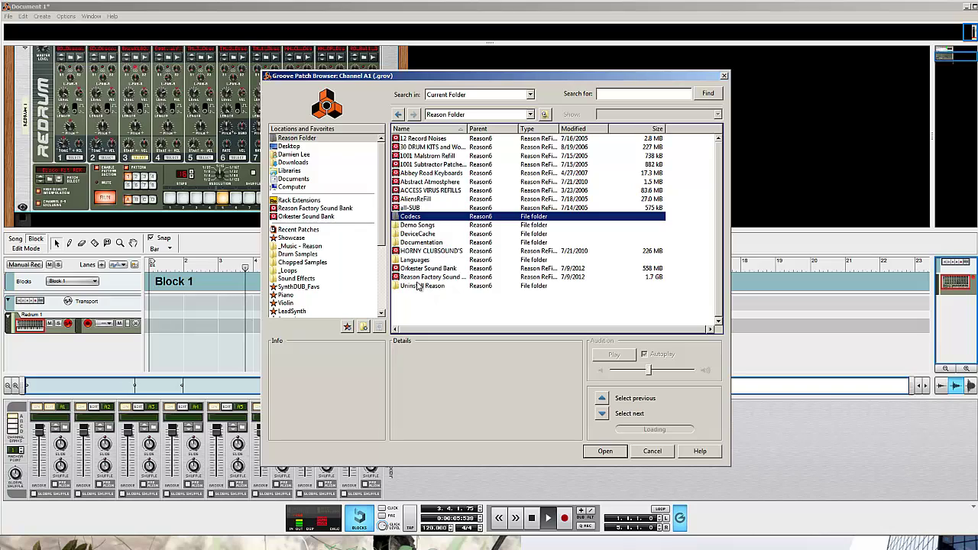
{"action": "double_click", "coordinate": [432, 242]}
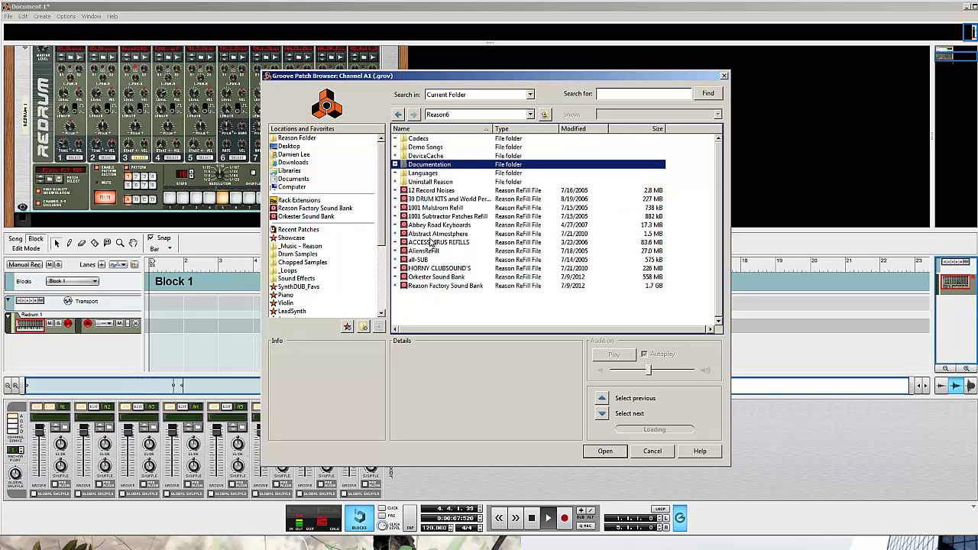
{"action": "double_click", "coordinate": [433, 286]}
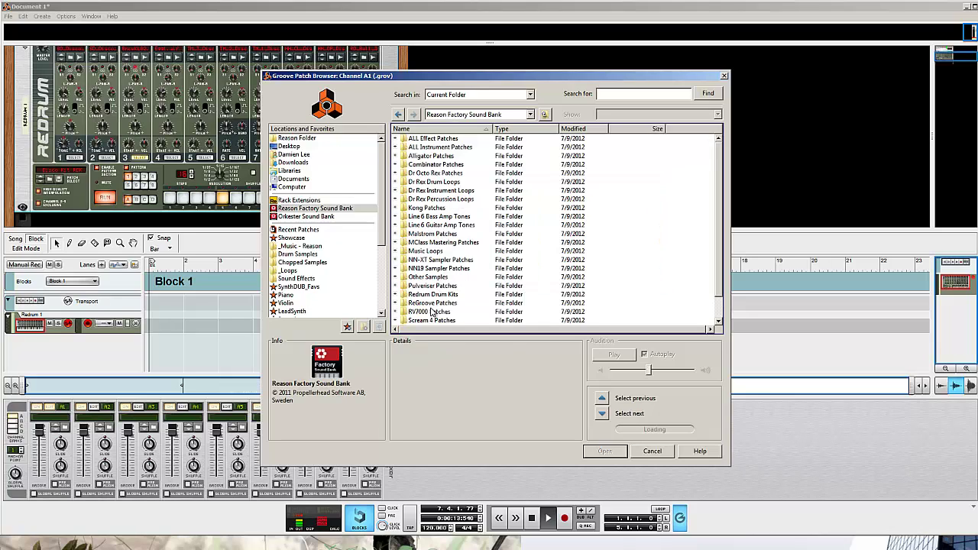
{"action": "double_click", "coordinate": [432, 305]}
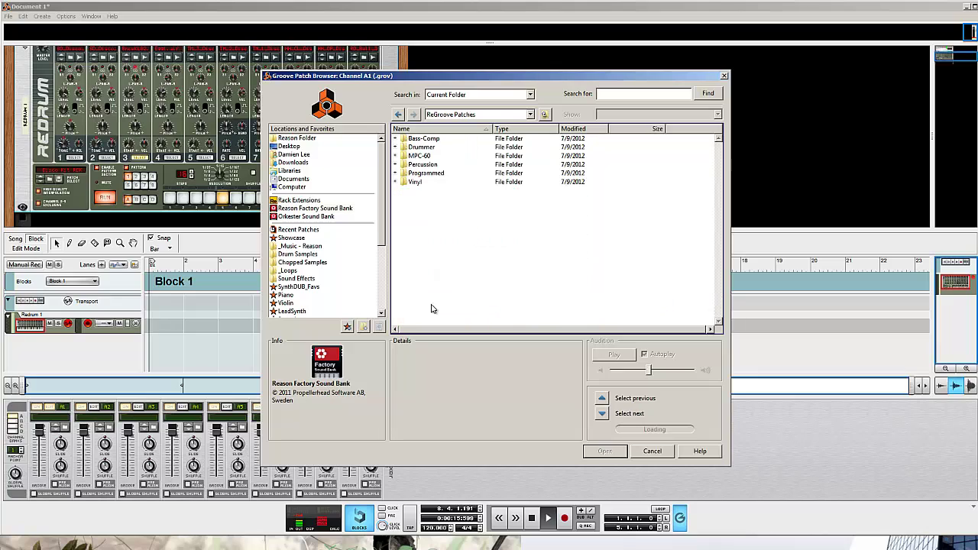
{"action": "double_click", "coordinate": [420, 156]}
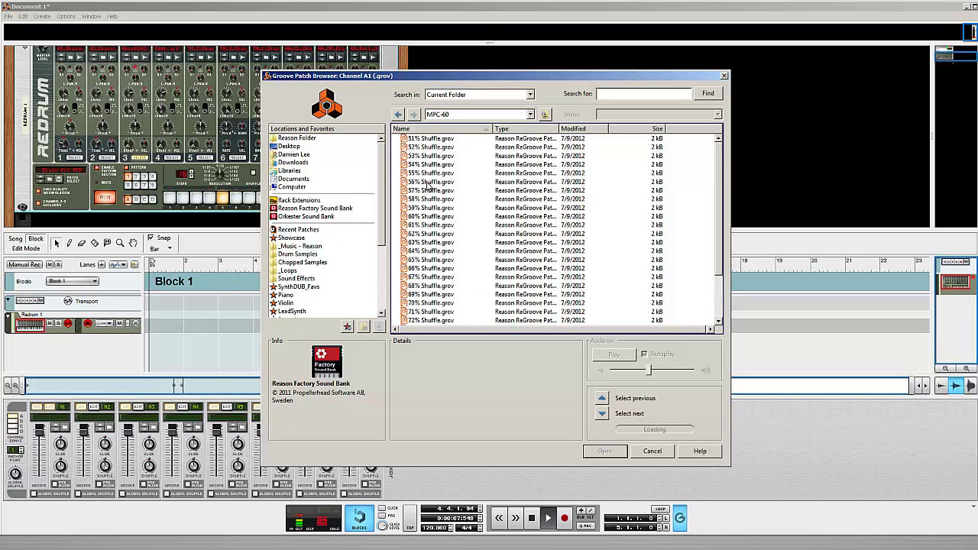
{"action": "double_click", "coordinate": [426, 181]}
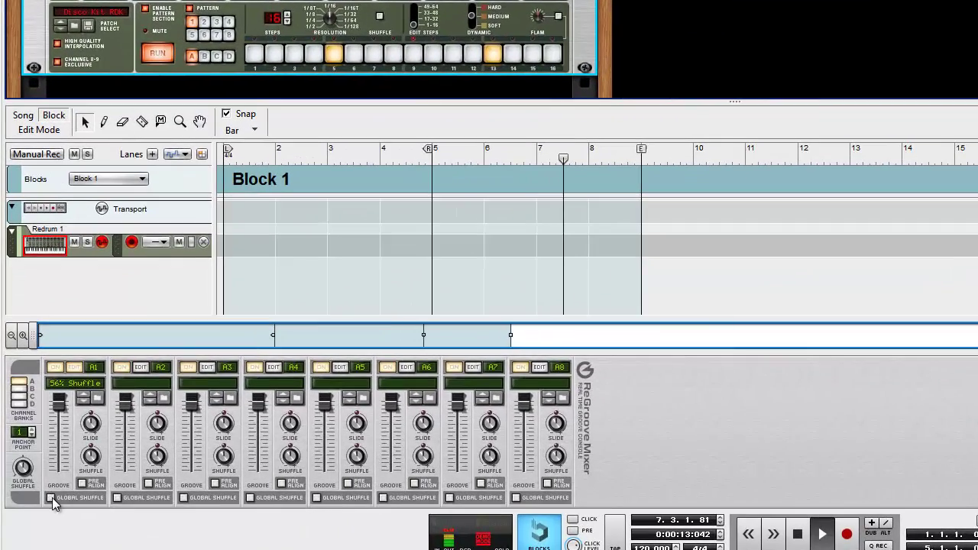
Enable global shuffle on ReGroove channel A1 and set the global shuffle amount to 75%
{"action": "left_click", "coordinate": [52, 498]}
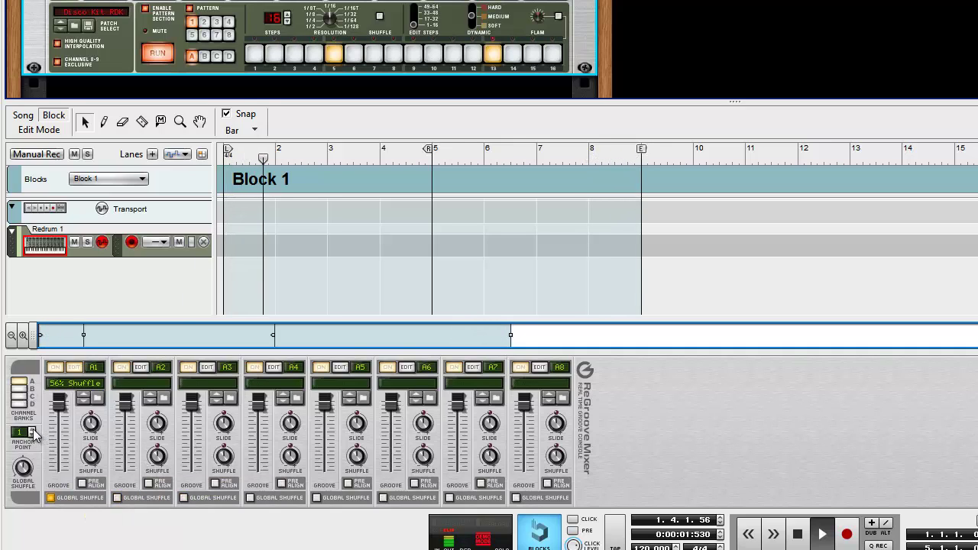
{"action": "left_click_drag", "start_coordinate": [22, 463], "coordinate": [22, 453]}
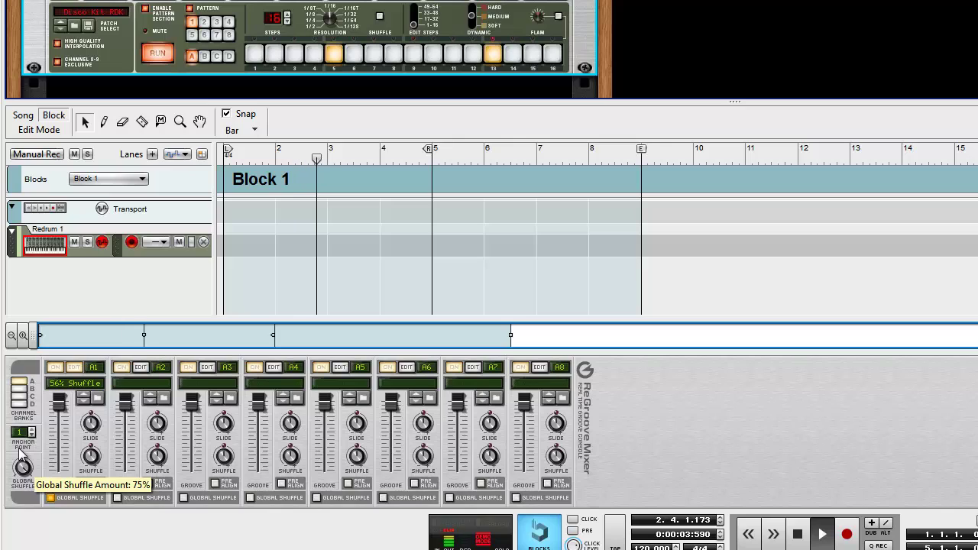
Restart the drum pattern's playback and copy the Redrum pattern to its sequencer track
{"action": "key", "text": "space"}
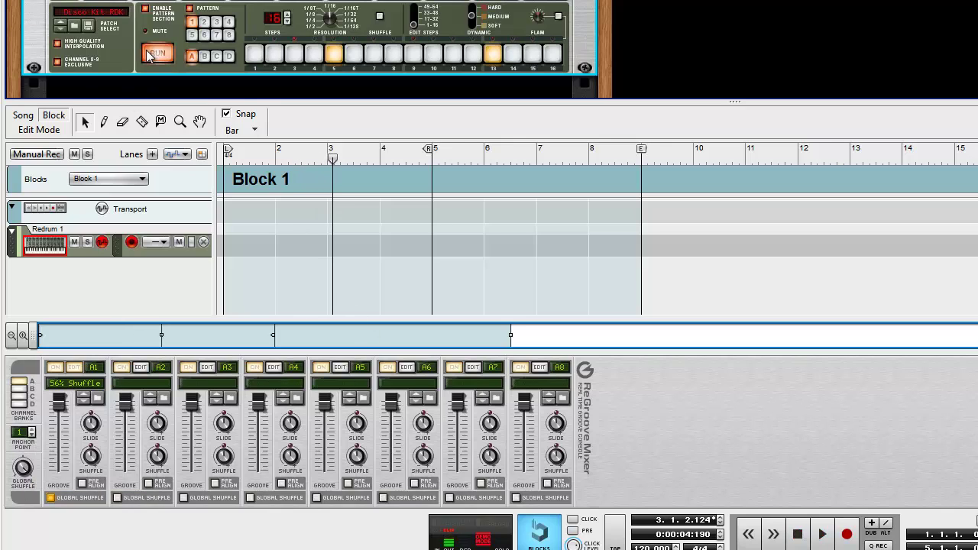
{"action": "key", "text": "space"}
{"action": "right_click", "coordinate": [129, 56]}
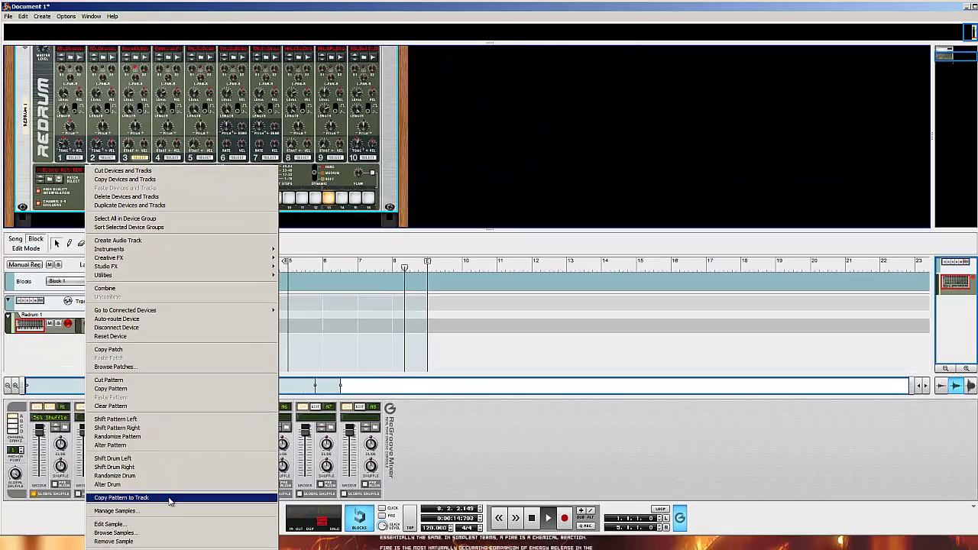
{"action": "left_click", "coordinate": [170, 498]}
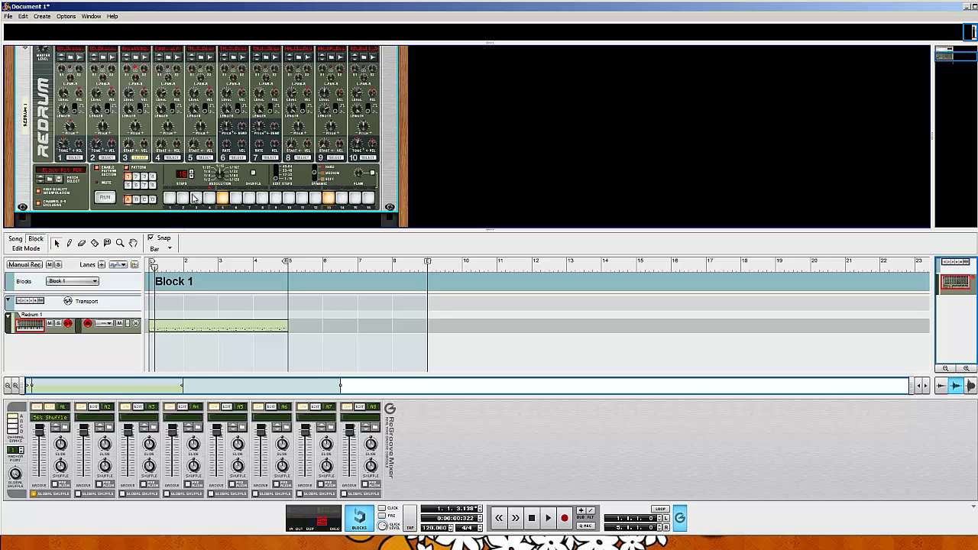
Turn off Redrum's pattern section and play the copied clip from the start of Block 1
{"action": "key", "text": "space"}
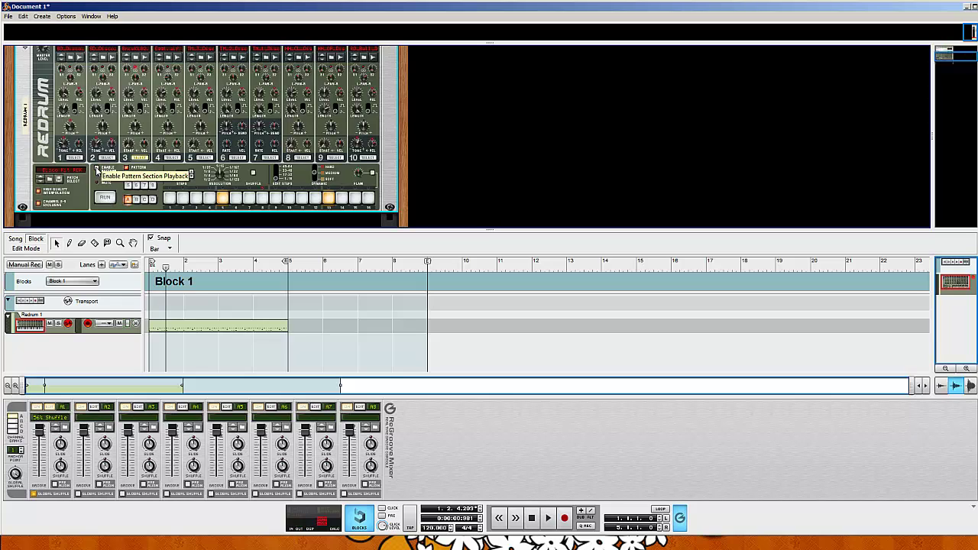
{"action": "left_click", "coordinate": [156, 264]}
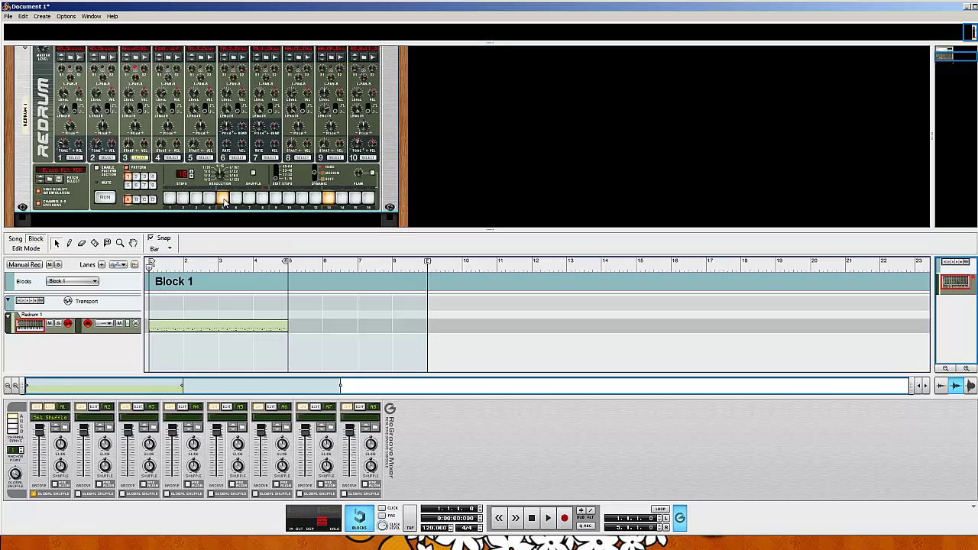
{"action": "key", "text": "space"}
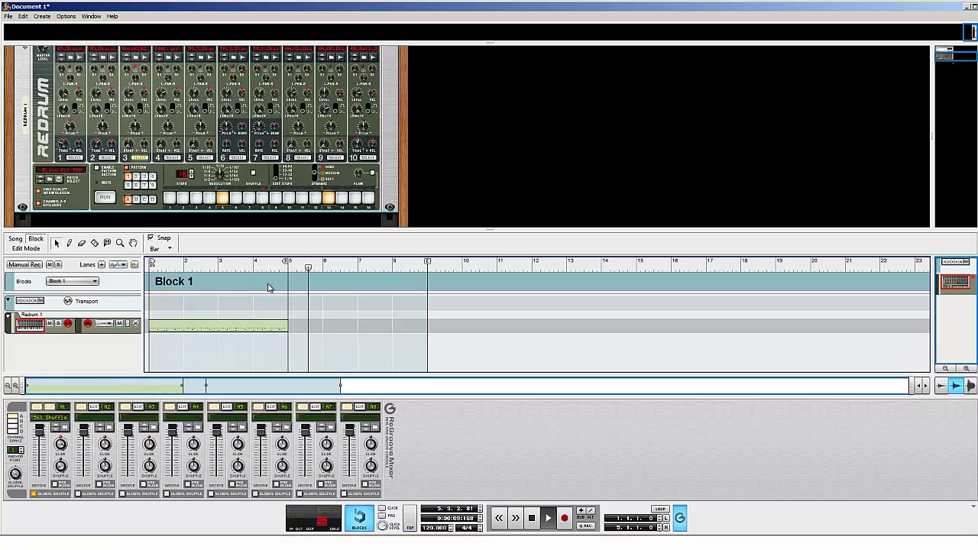
{"action": "key", "text": "space"}
Move the end marker of Block 1 to bar 5 and play the block with looping on
{"action": "left_click_drag", "start_coordinate": [293, 269], "coordinate": [284, 273]}
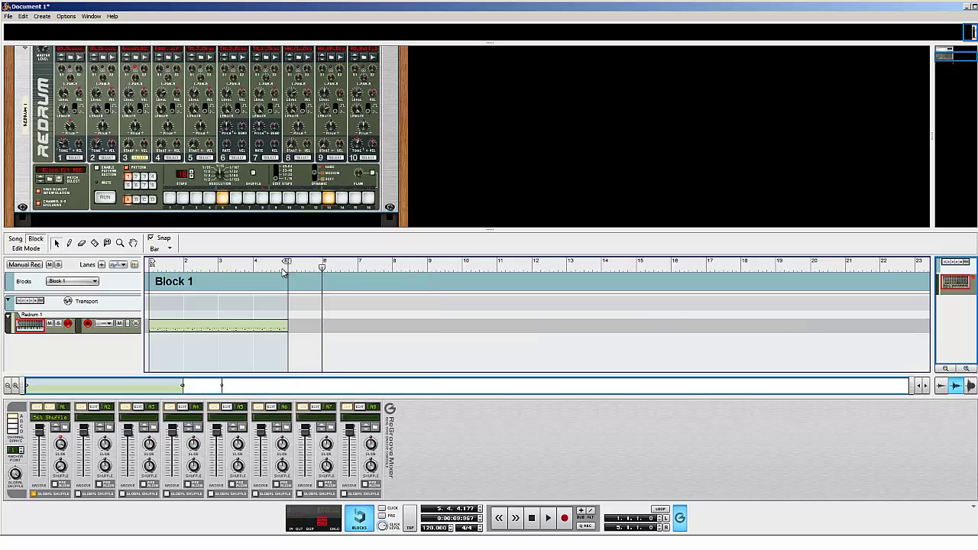
{"action": "key", "text": "space"}
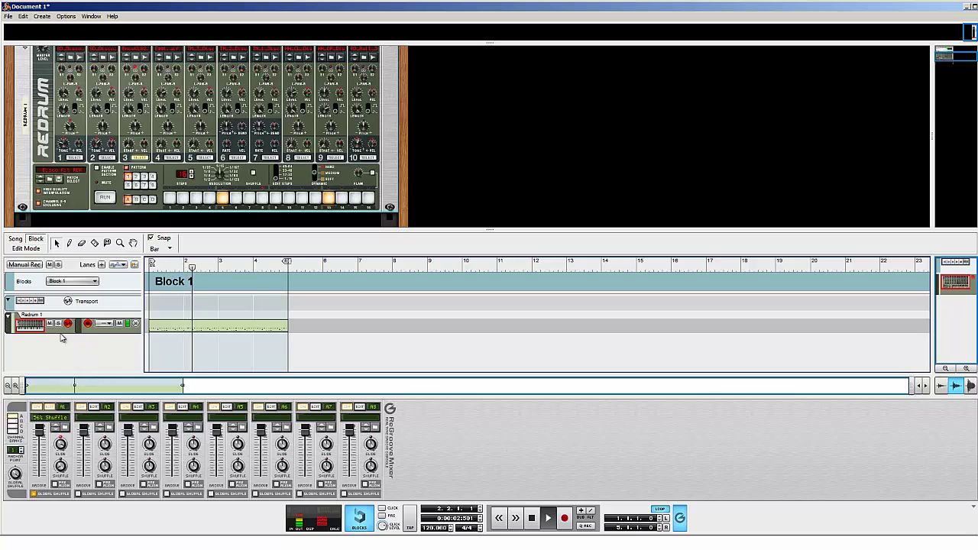
{"action": "left_click", "coordinate": [109, 344]}
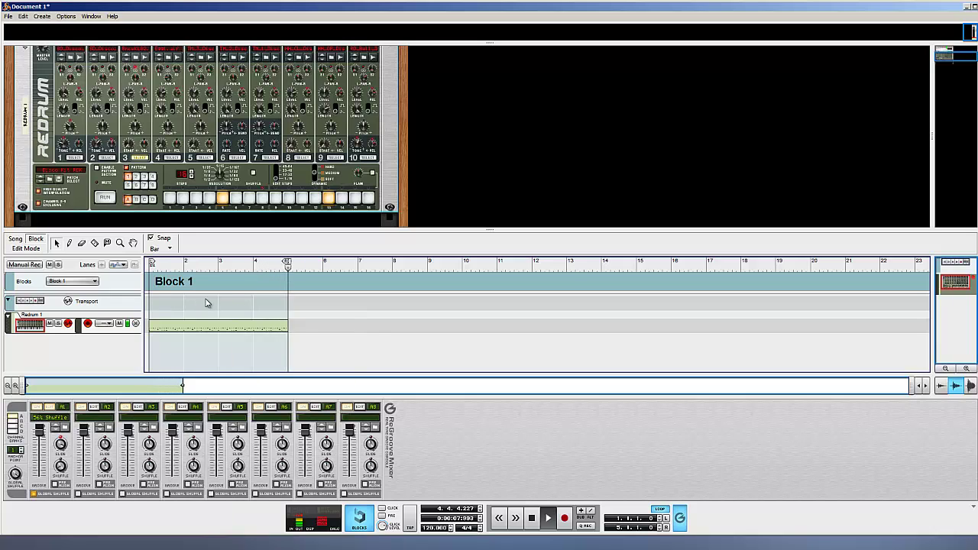
Try getting the groove from the Redrum clip into ReGroove channel A1, and return the channel to 56% Shuffle
{"action": "right_click", "coordinate": [232, 302]}
{"action": "left_click", "coordinate": [194, 365]}
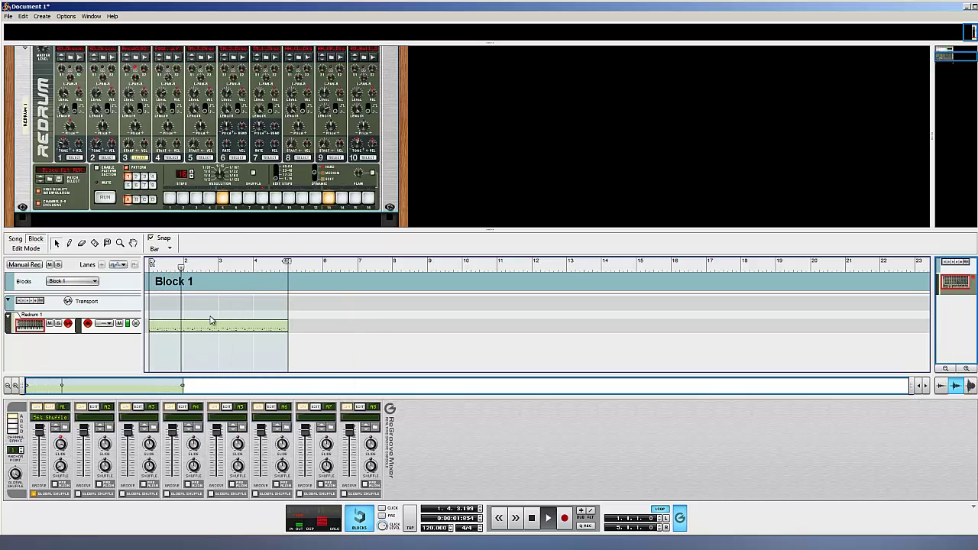
{"action": "left_click", "coordinate": [196, 328]}
{"action": "right_click", "coordinate": [196, 331]}
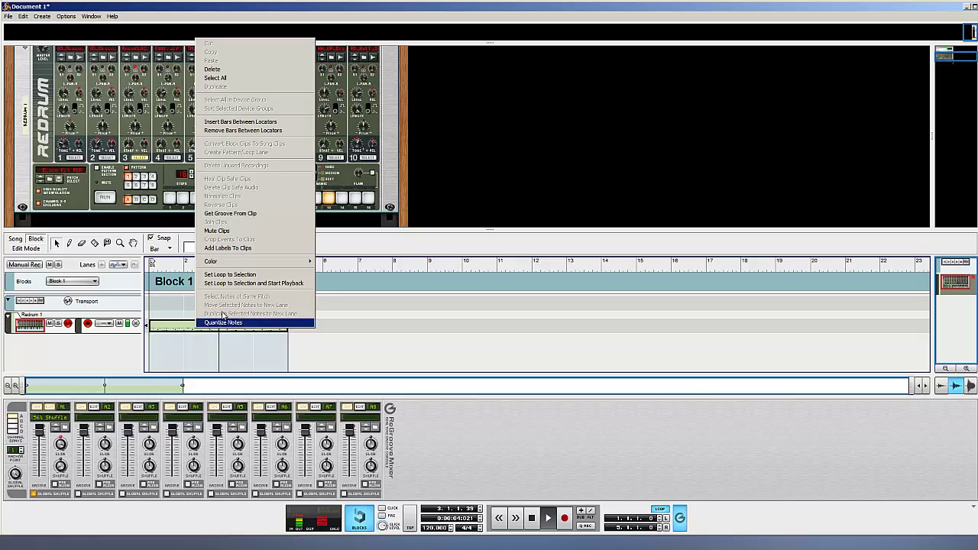
{"action": "left_click", "coordinate": [256, 215]}
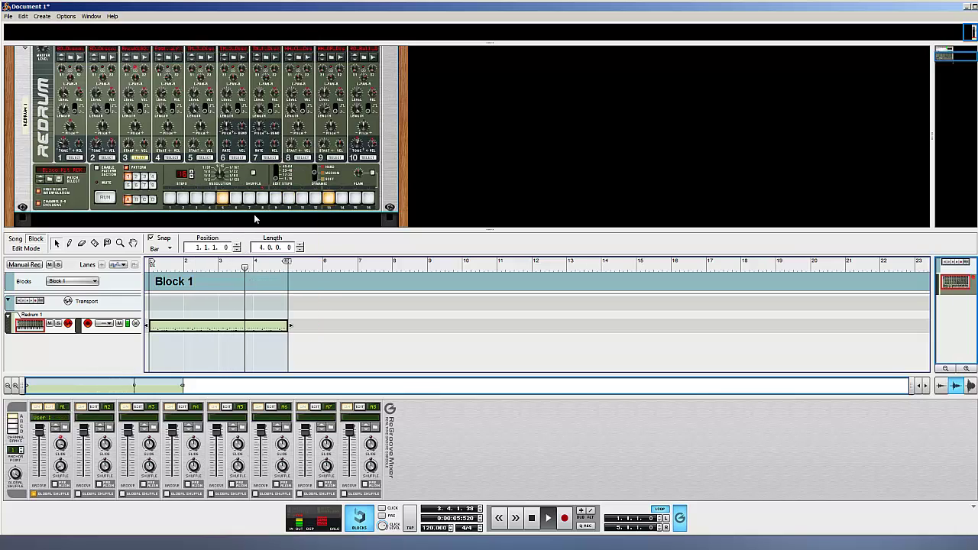
{"action": "right_click", "coordinate": [186, 324]}
{"action": "left_click", "coordinate": [174, 330]}
{"action": "right_click", "coordinate": [175, 330]}
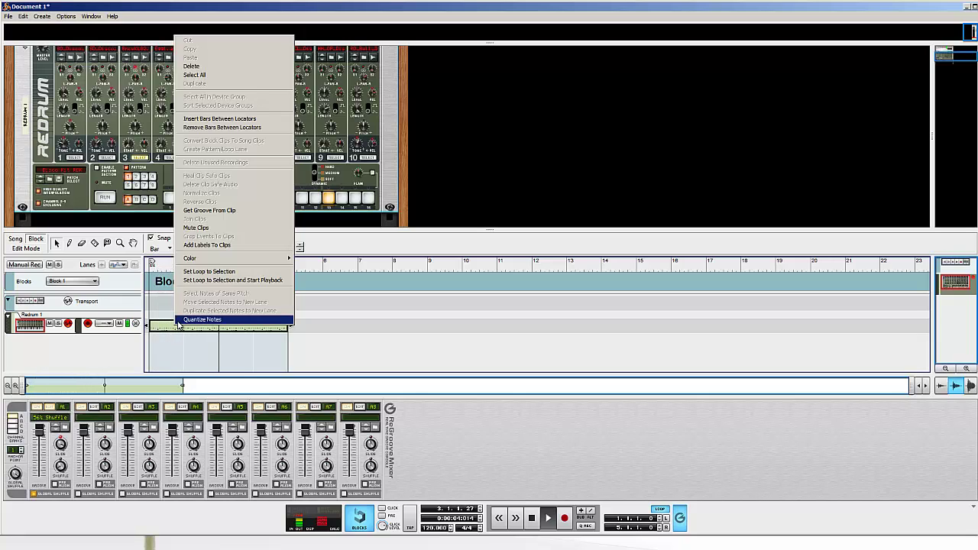
{"action": "left_click", "coordinate": [252, 350]}
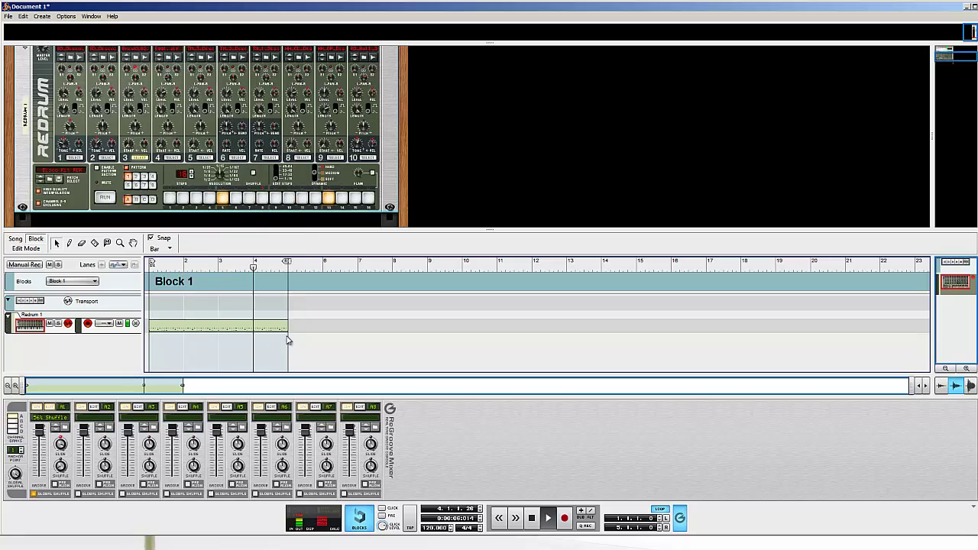
Create a SubTractor Analog Synthesizer in the empty rack space below the Redrum
{"action": "scroll", "coordinate": [393, 164], "scroll_direction": "down", "scroll_amount": 3}
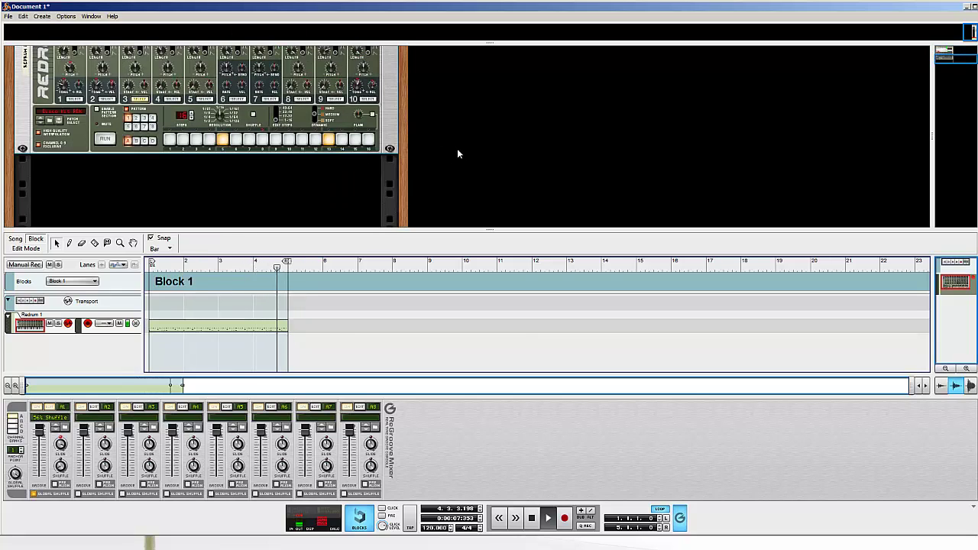
{"action": "right_click", "coordinate": [243, 149]}
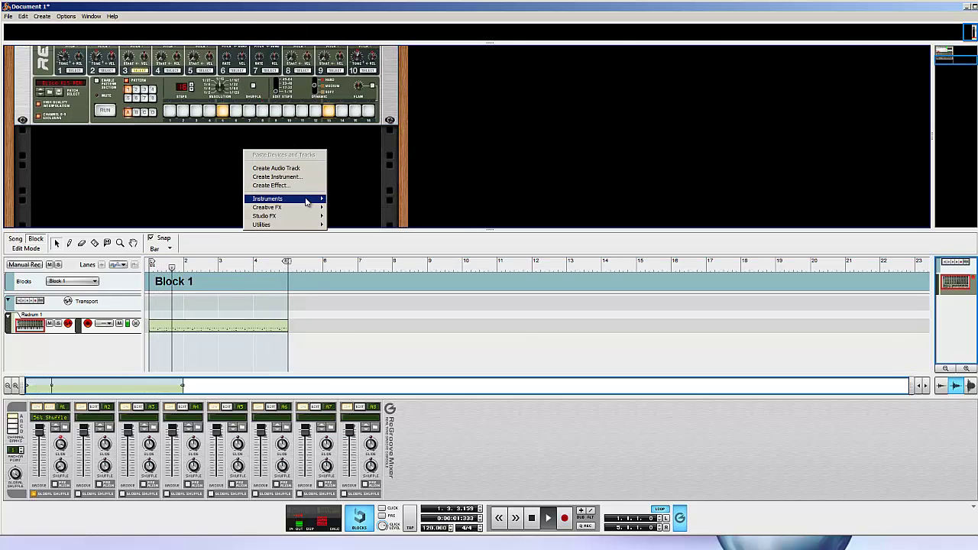
{"action": "mouse_move", "coordinate": [310, 199]}
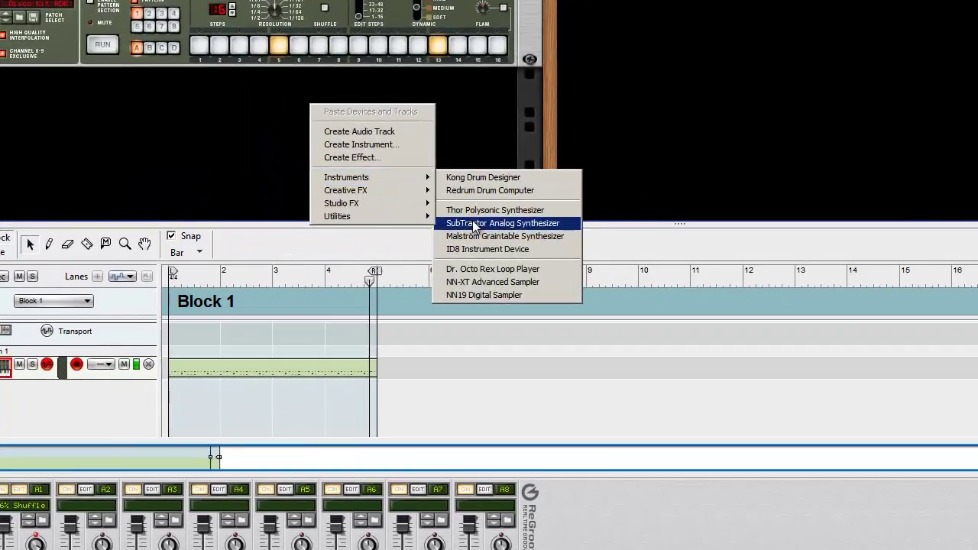
{"action": "left_click", "coordinate": [353, 229]}
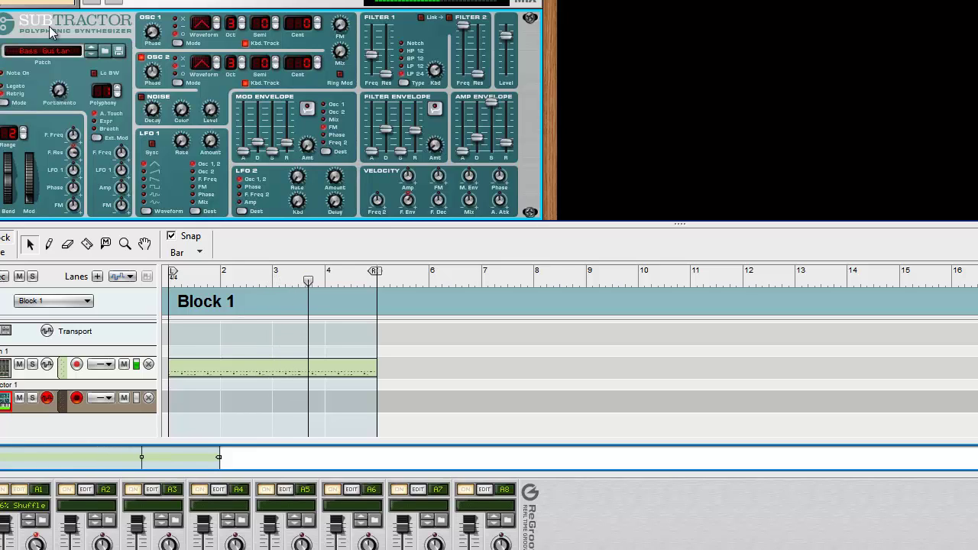
Try the Dead Soul and WarmPad patches on the SubTractor
{"action": "left_click", "coordinate": [52, 61]}
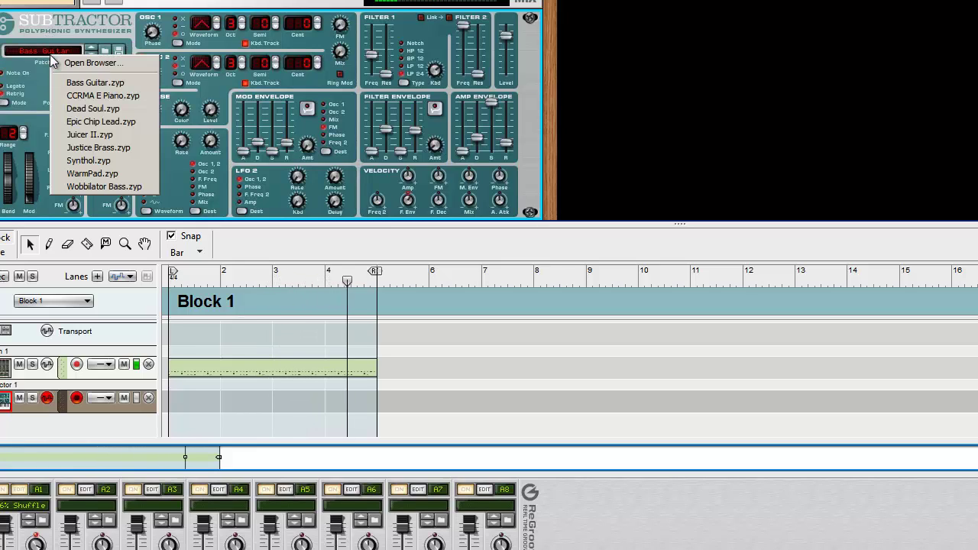
{"action": "left_click", "coordinate": [94, 117]}
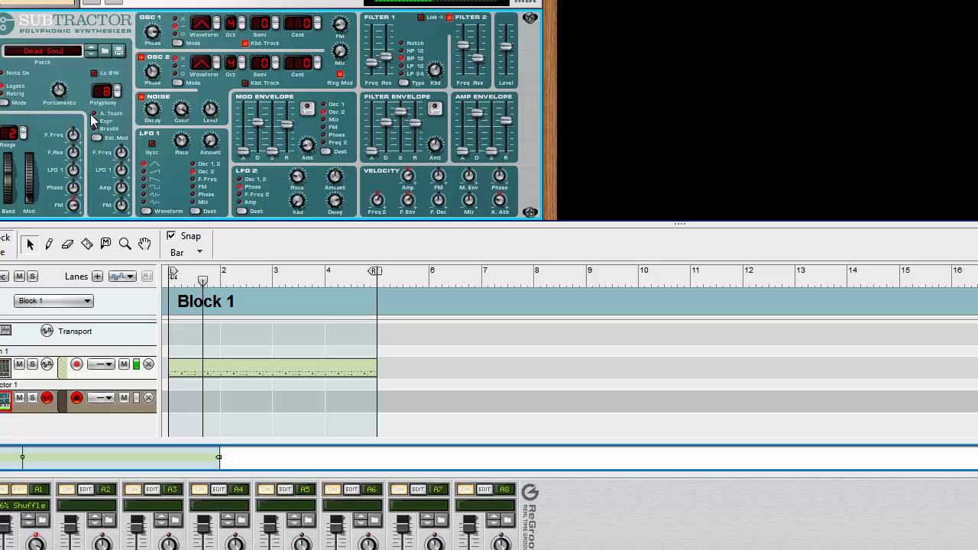
{"action": "left_click", "coordinate": [38, 61]}
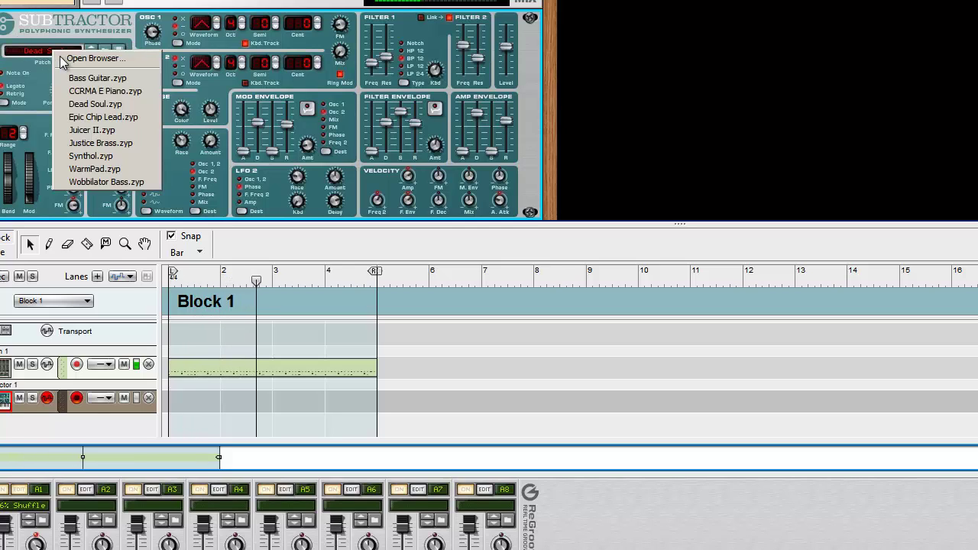
{"action": "left_click", "coordinate": [121, 169]}
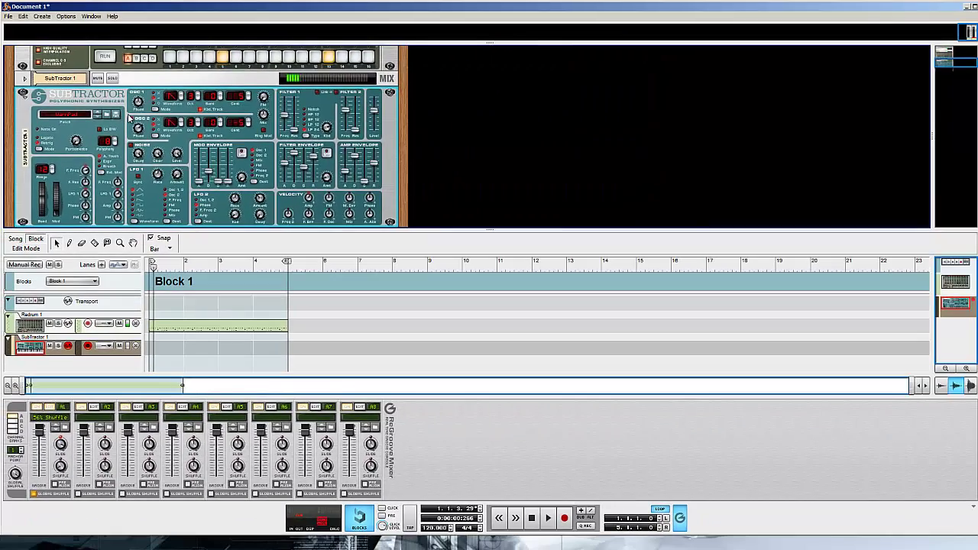
Reset the SubTractor, and adjust oscillator 1 to a phase difference of 127 and waveform 6
{"action": "scroll", "coordinate": [143, 93], "scroll_direction": "up", "scroll_amount": 2}
{"action": "right_click", "coordinate": [82, 96]}
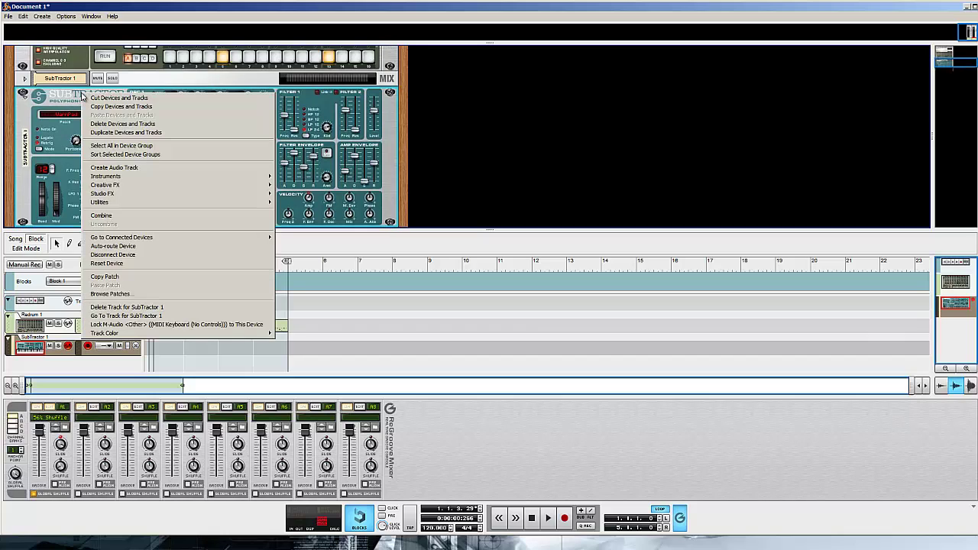
{"action": "left_click", "coordinate": [103, 263]}
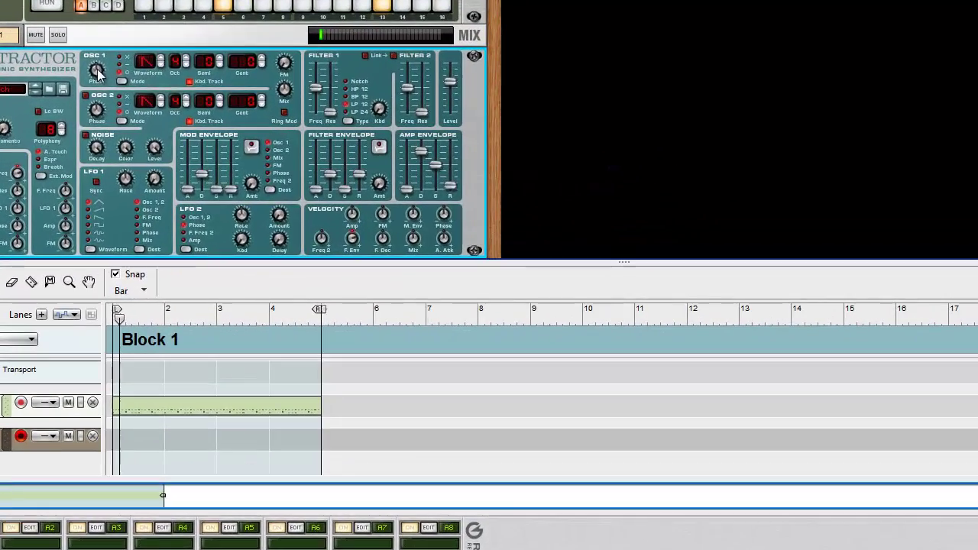
{"action": "left_click_drag", "start_coordinate": [97, 57], "coordinate": [97, 69]}
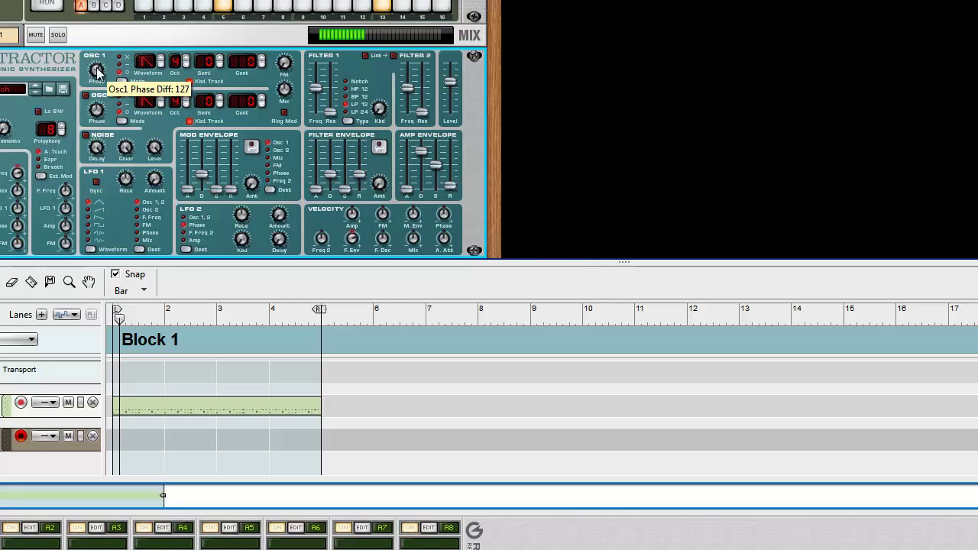
{"action": "left_click", "coordinate": [158, 59]}
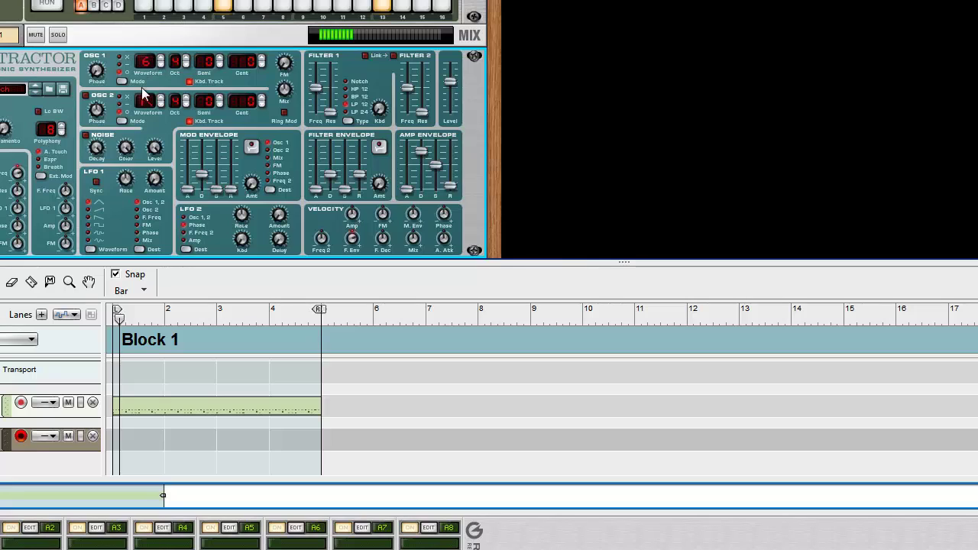
Switch on the SubTractor's oscillator 2 with a sine waveform, and switch on its noise generator
{"action": "left_click_drag", "start_coordinate": [103, 111], "coordinate": [95, 105]}
{"action": "left_click", "coordinate": [161, 105]}
{"action": "left_click", "coordinate": [159, 104]}
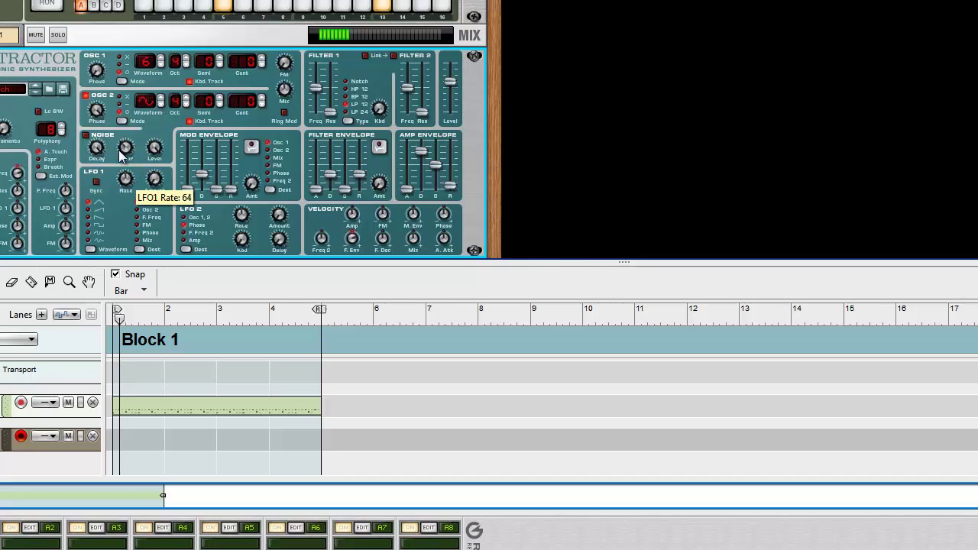
{"action": "left_click", "coordinate": [89, 135]}
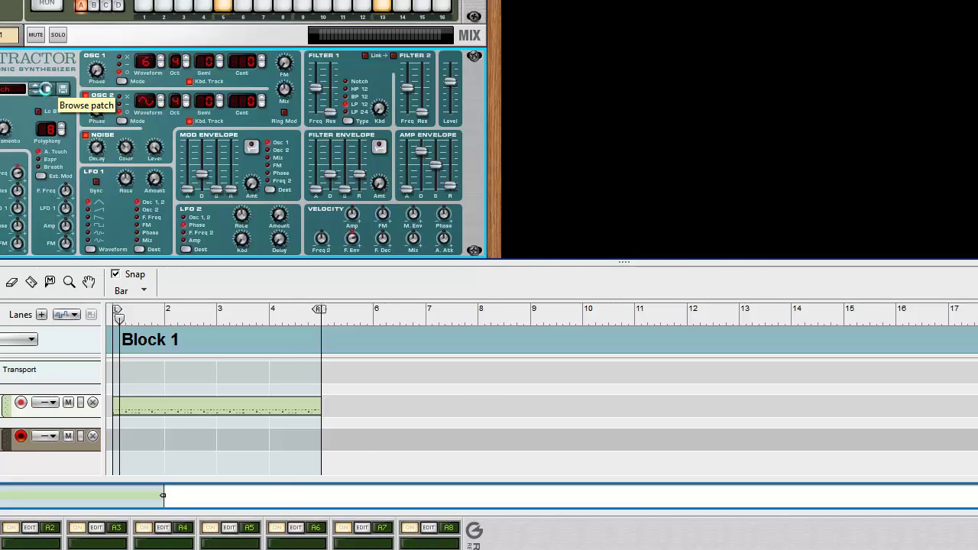
Browse the SubTractor's Bass patches and try BasicSquareBass, Ahab Bass and the Almost Top Gun patch
{"action": "left_click", "coordinate": [64, 90]}
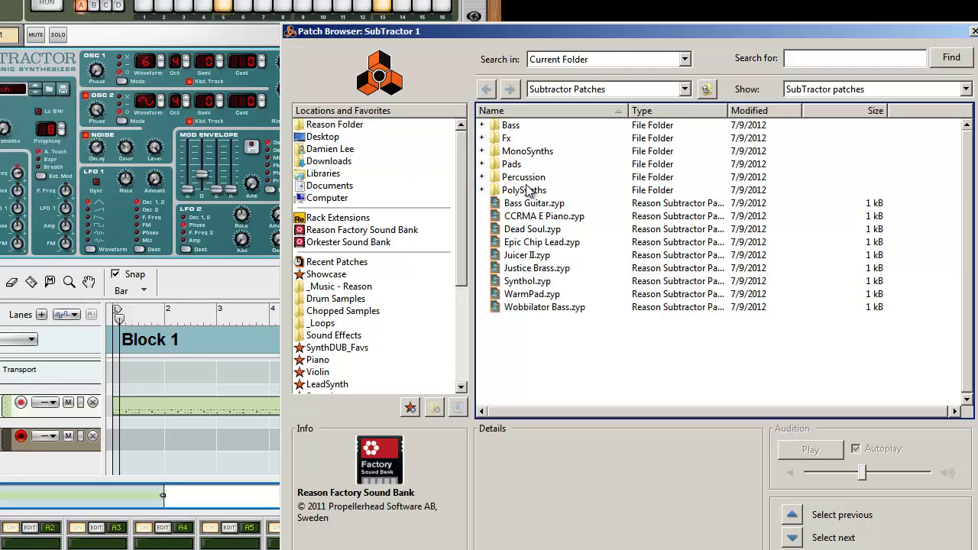
{"action": "double_click", "coordinate": [511, 127]}
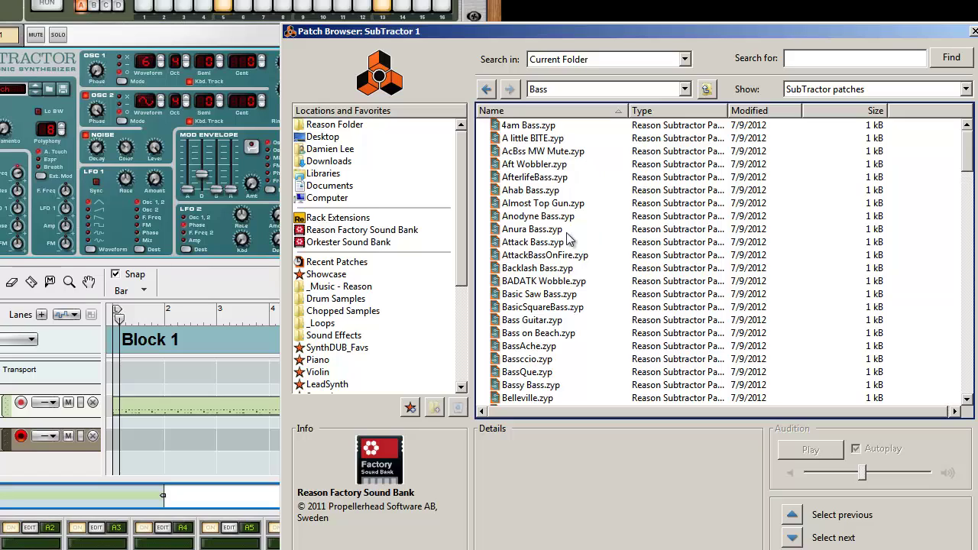
{"action": "left_click", "coordinate": [554, 307]}
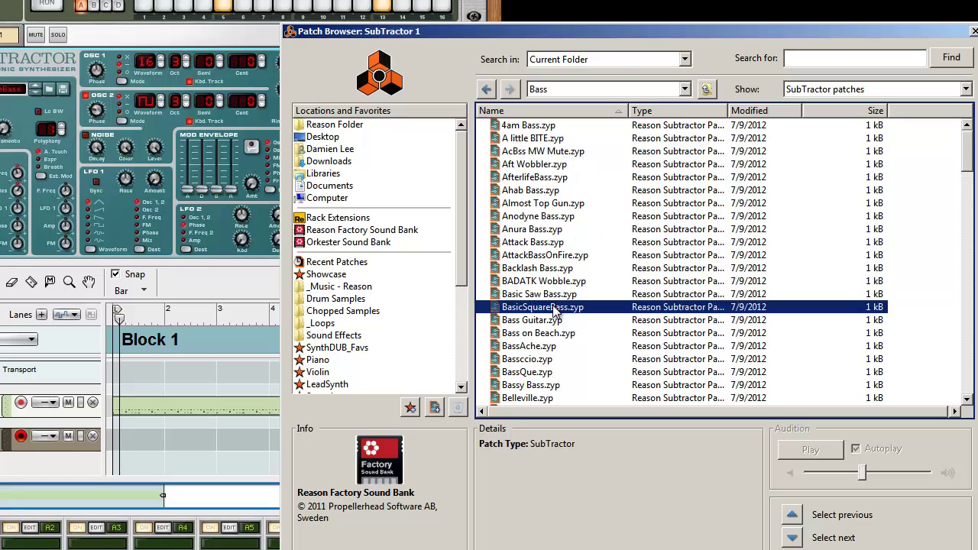
{"action": "left_click", "coordinate": [554, 191]}
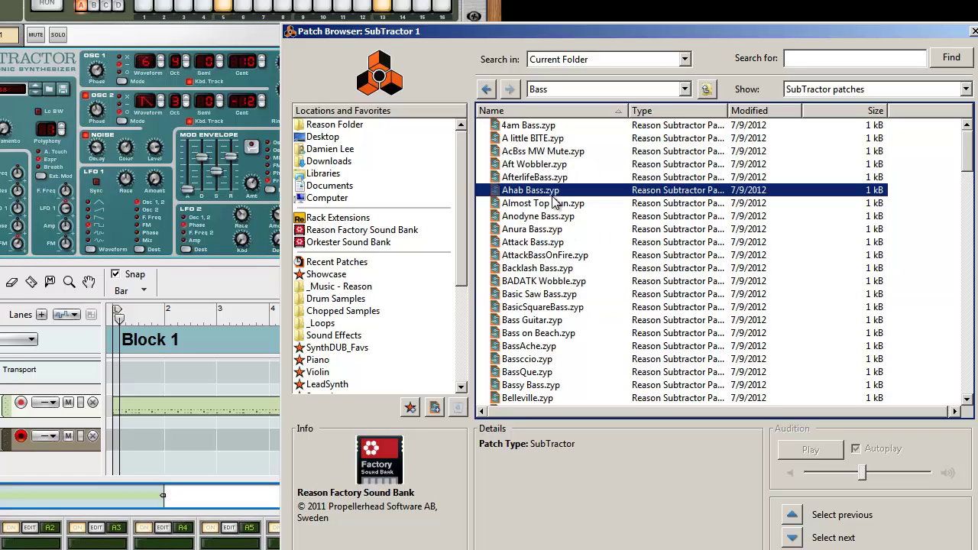
{"action": "left_click", "coordinate": [556, 202]}
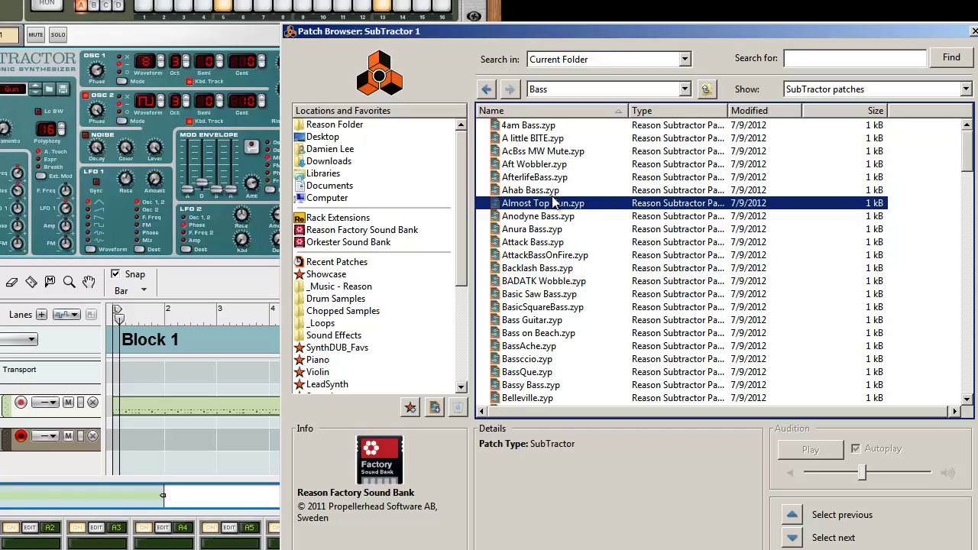
Audition the bass patches from Ahab Bass onward and load Backlash Bass.zyp into the SubTractor
{"action": "key", "text": "Up"}
{"action": "key", "text": "Down"}
{"action": "key", "text": "Down"}
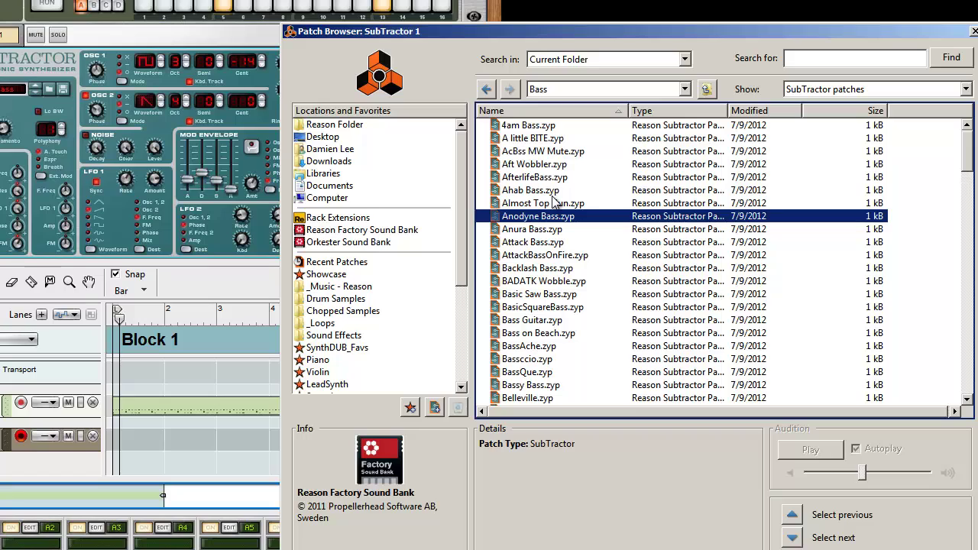
{"action": "key", "text": "Down"}
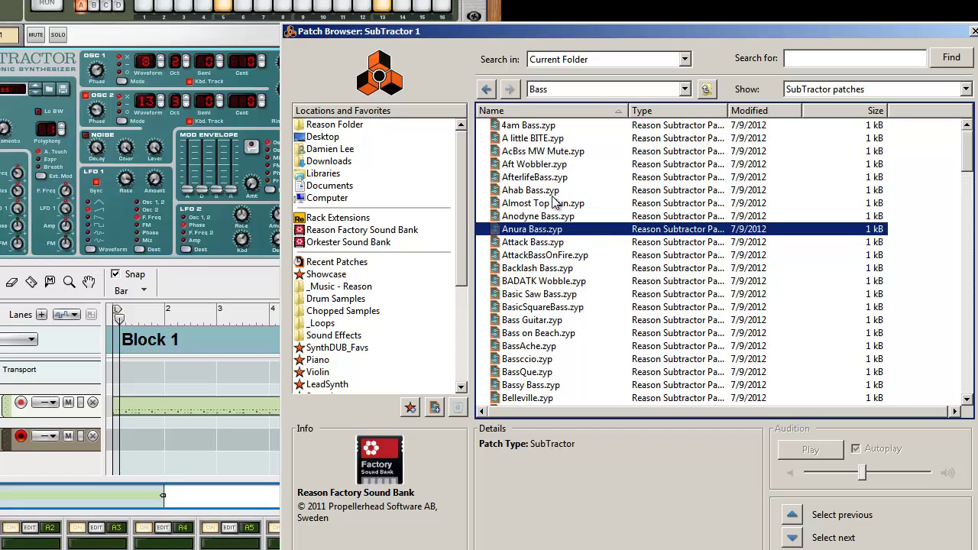
{"action": "key", "text": "Down"}
{"action": "key", "text": "Down"}
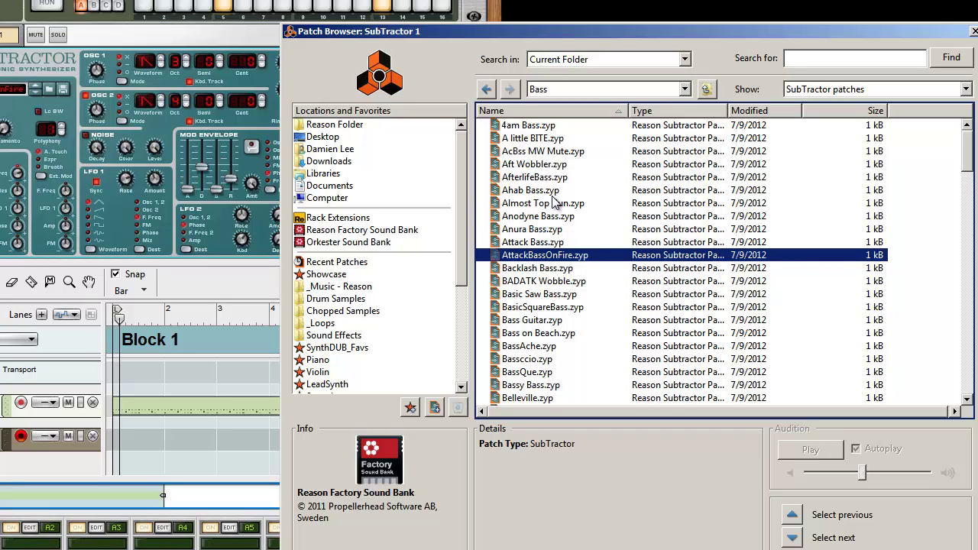
{"action": "key", "text": "Down"}
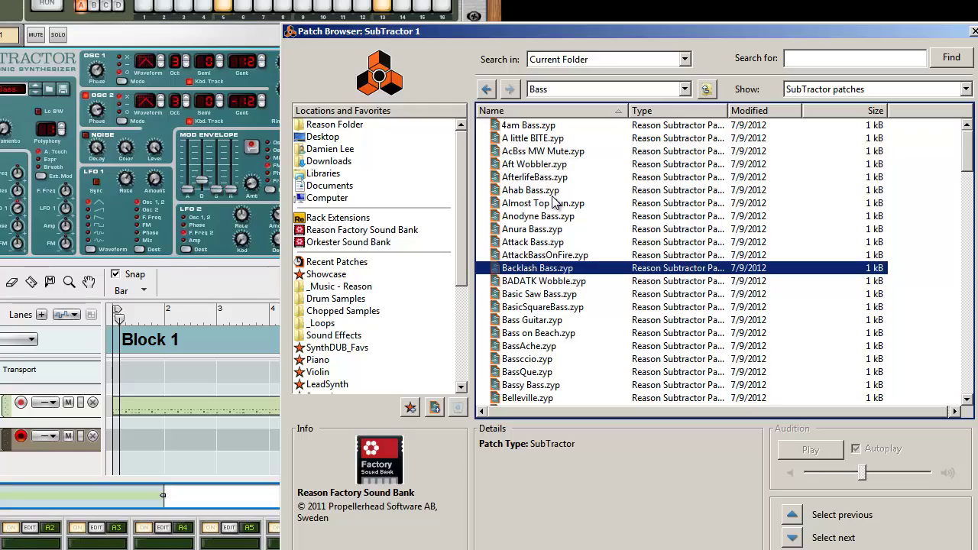
{"action": "key", "text": "Return"}
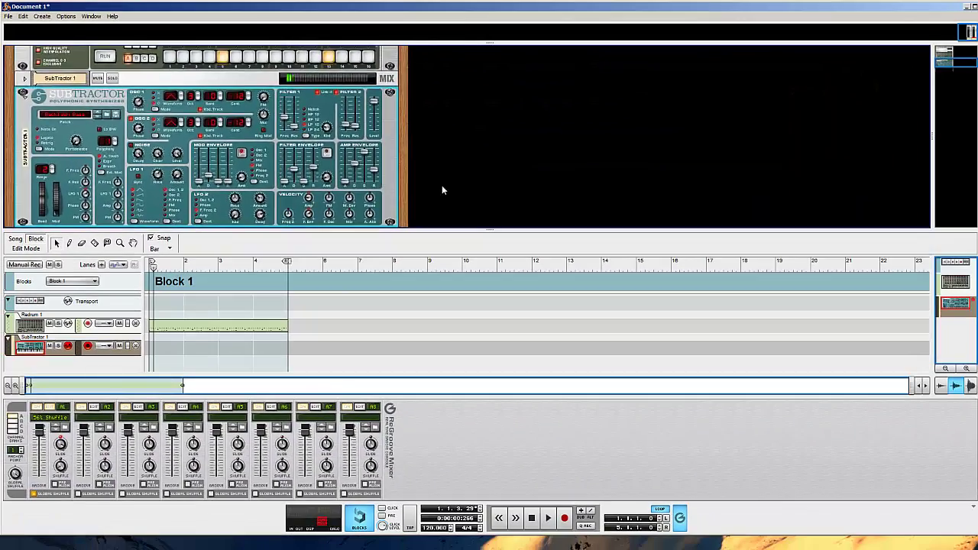
Record a bass part on the SubTractor track across the four-bar loop in Block 1, restarting the take from bar 1
{"action": "key", "text": "space"}
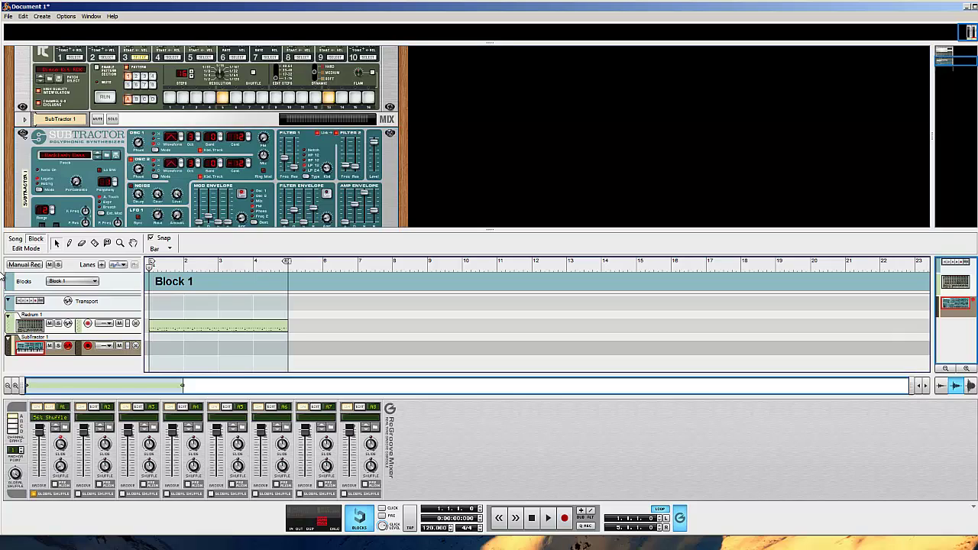
{"action": "key", "text": "space"}
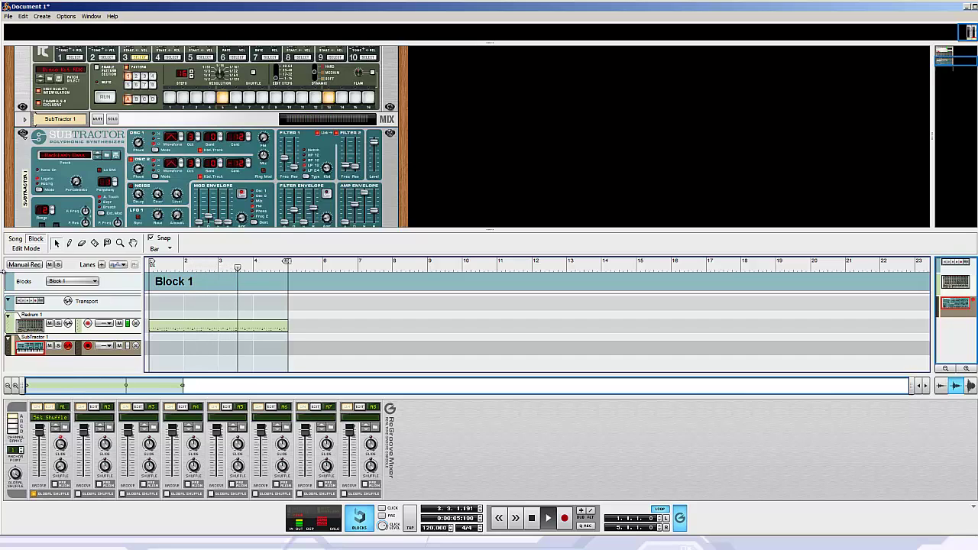
{"action": "key", "text": "ctrl+Return"}
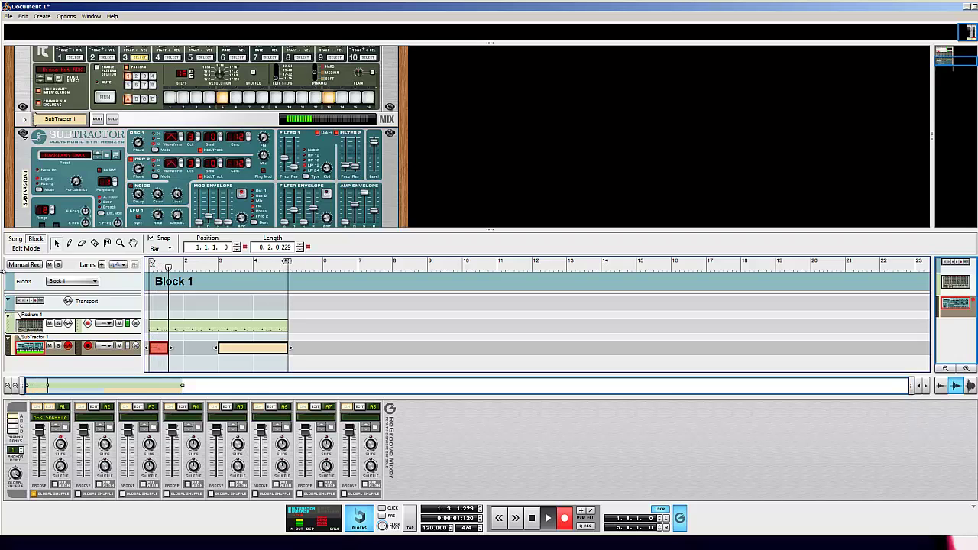
{"action": "key", "text": "space"}
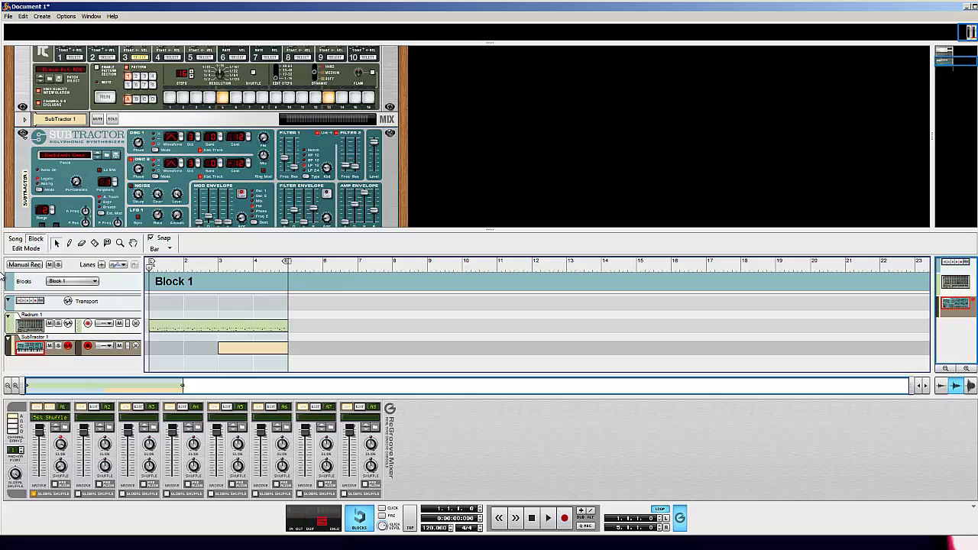
{"action": "key", "text": "ctrl+Return"}
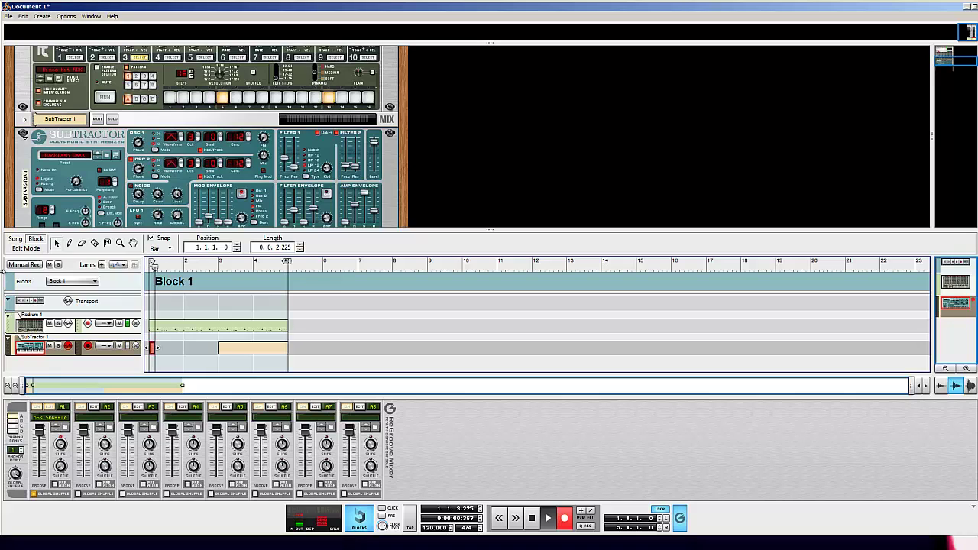
{"action": "key", "text": "space"}
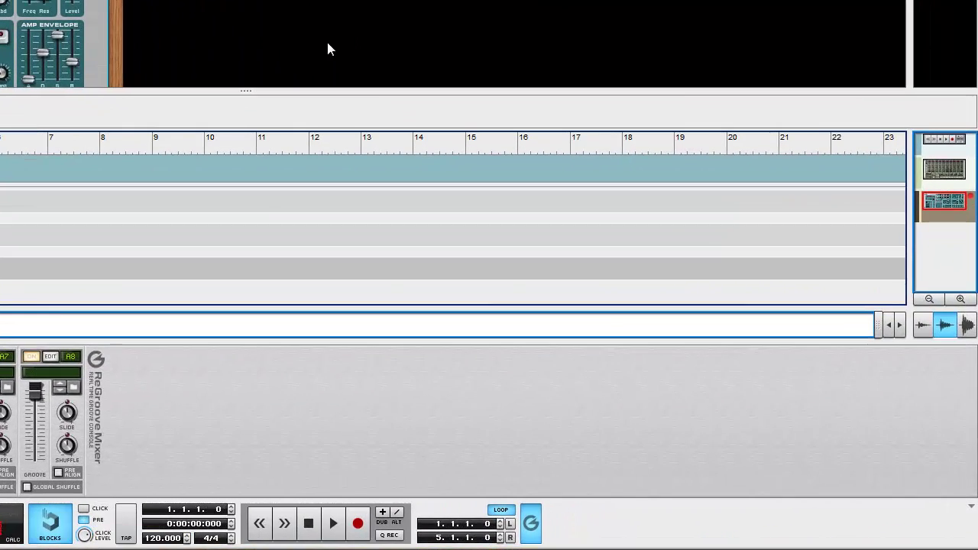
{"action": "key", "text": "ctrl+Return"}
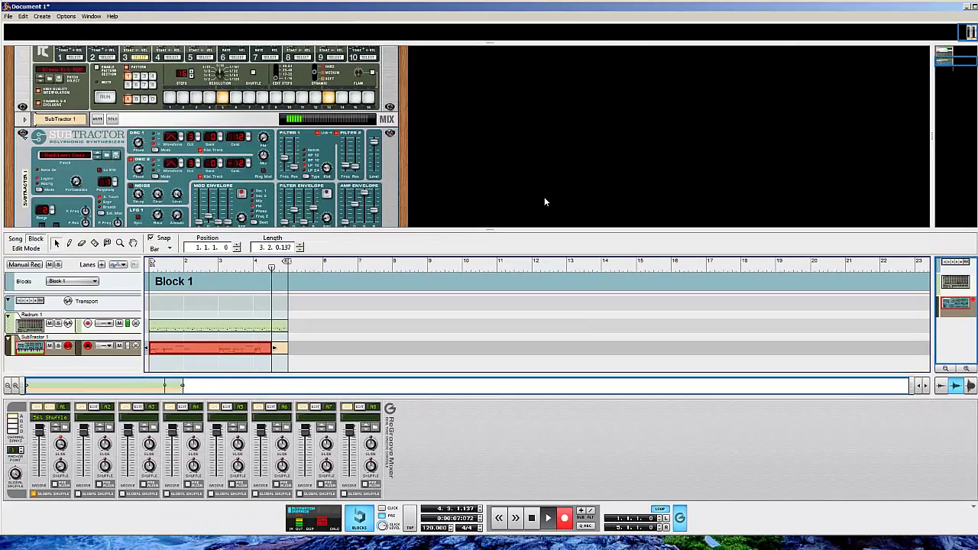
Create a Malström Graintable Synthesizer in the empty rack space below the SubTractor
{"action": "scroll", "coordinate": [544, 199], "scroll_direction": "down", "scroll_amount": 5}
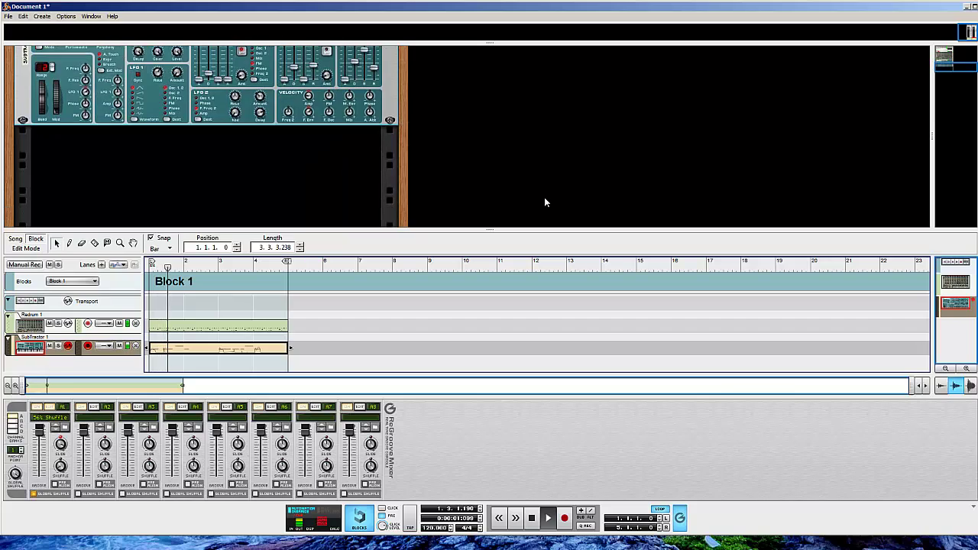
{"action": "right_click", "coordinate": [237, 142]}
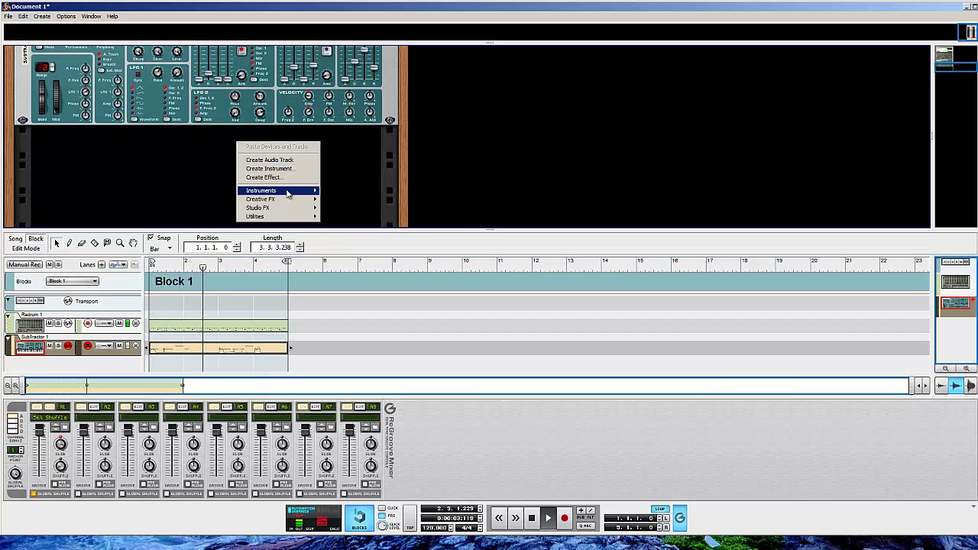
{"action": "mouse_move", "coordinate": [306, 190]}
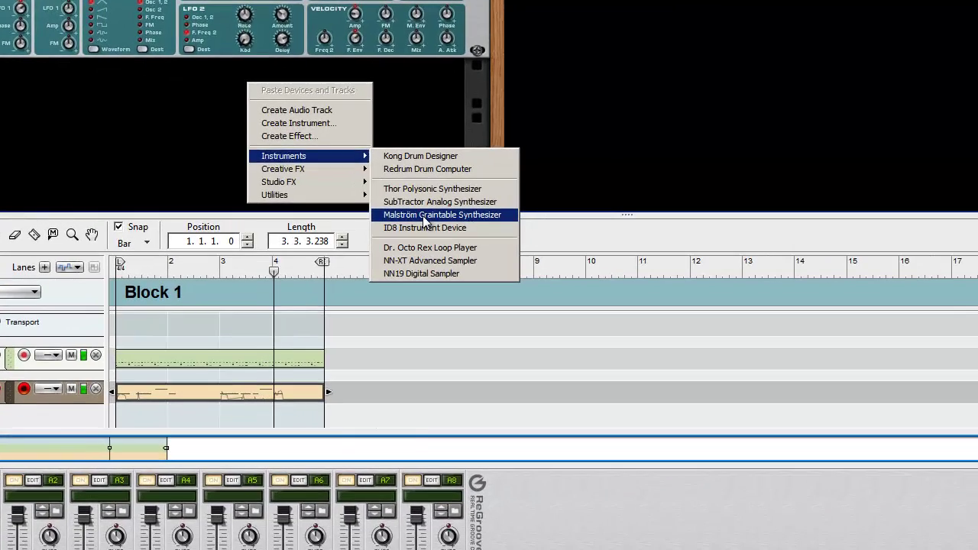
{"action": "left_click", "coordinate": [359, 229]}
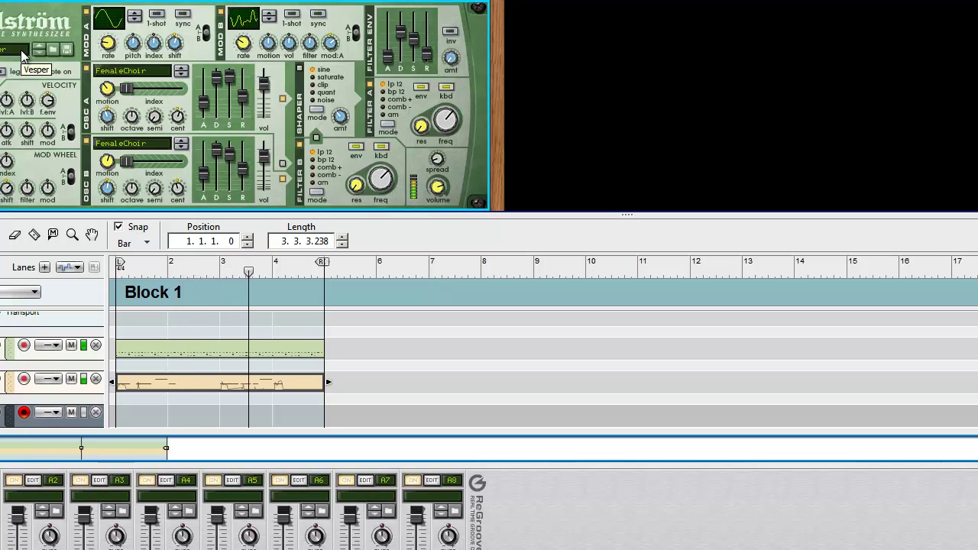
Browse the Malström patches and audition Chip Arpeggio and the patches from LittleJohnnyLead to Vesper over the playing loop
{"action": "left_click", "coordinate": [50, 49]}
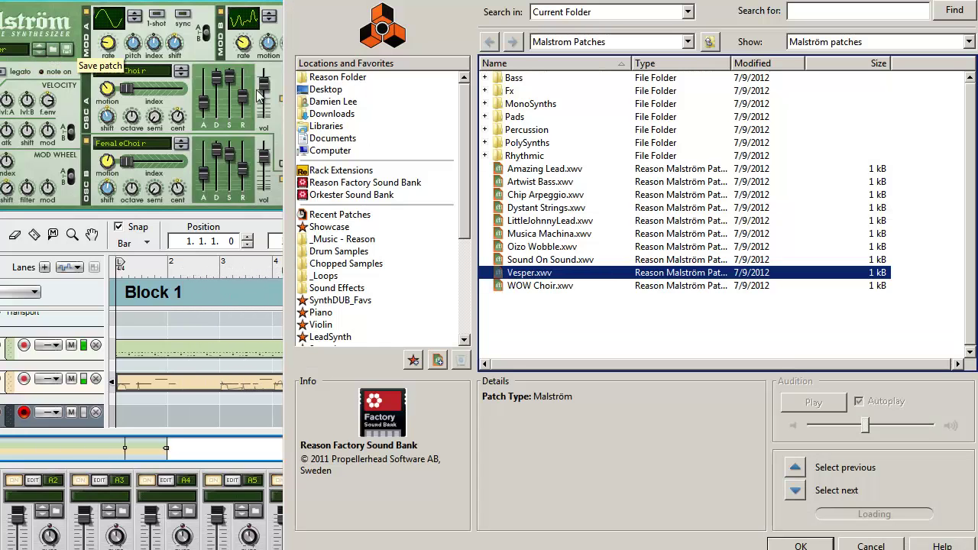
{"action": "left_click", "coordinate": [516, 199]}
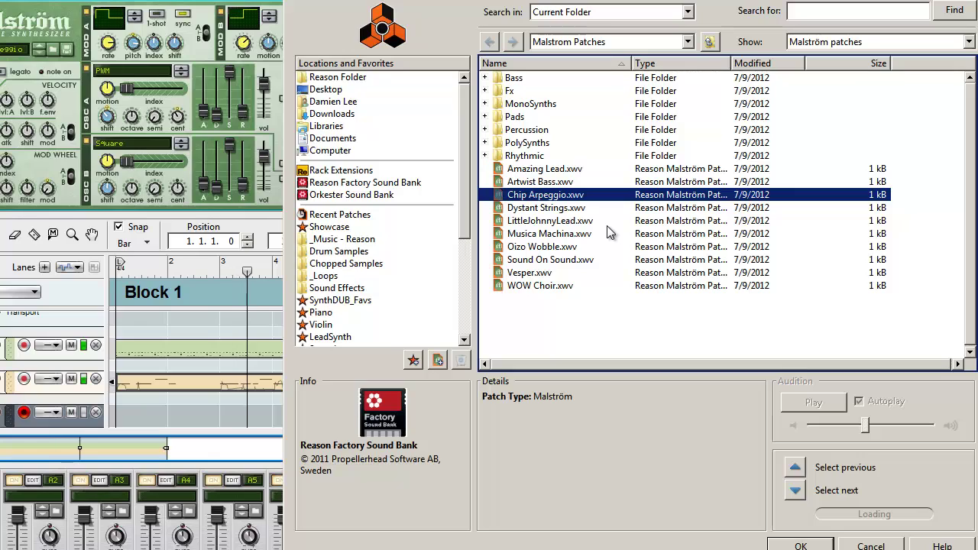
{"action": "left_click", "coordinate": [572, 222]}
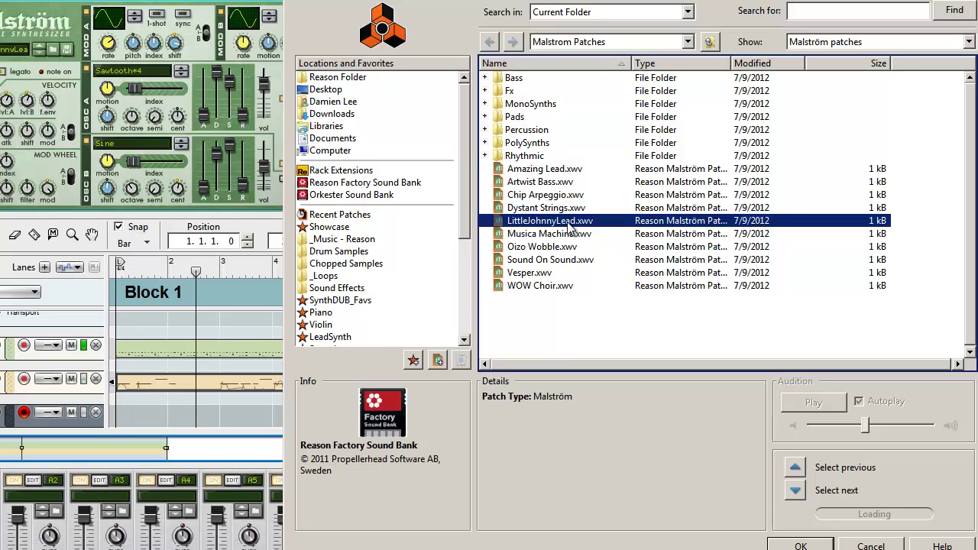
{"action": "key", "text": "Down"}
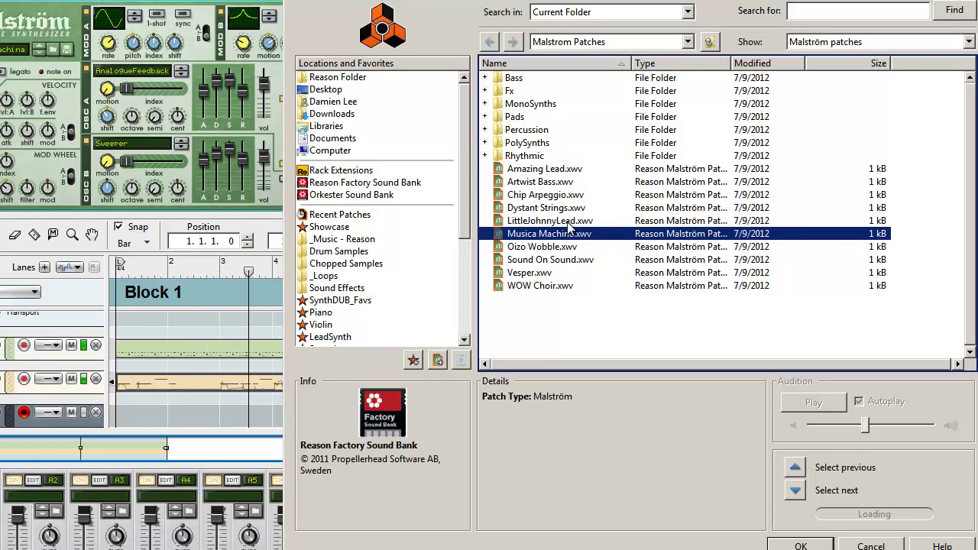
{"action": "key", "text": "Down"}
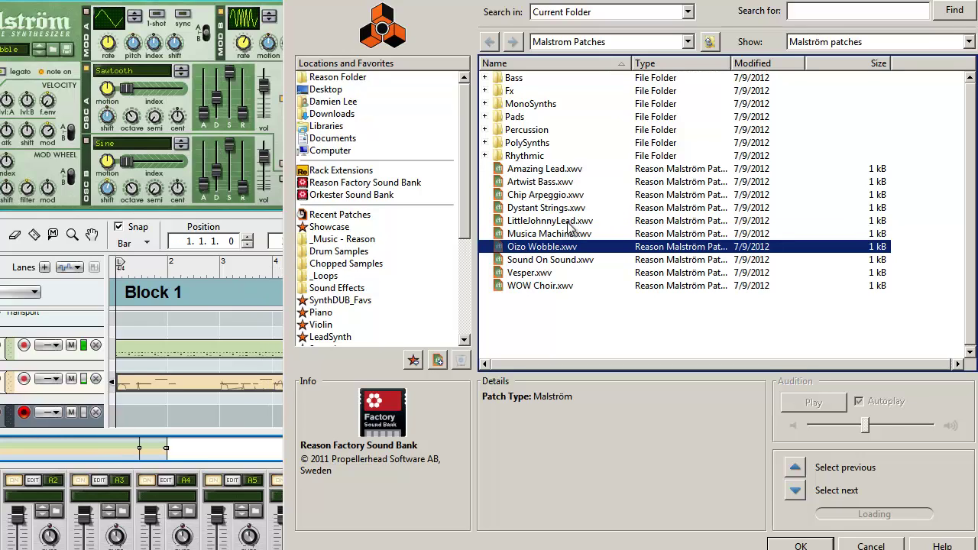
{"action": "key", "text": "Down"}
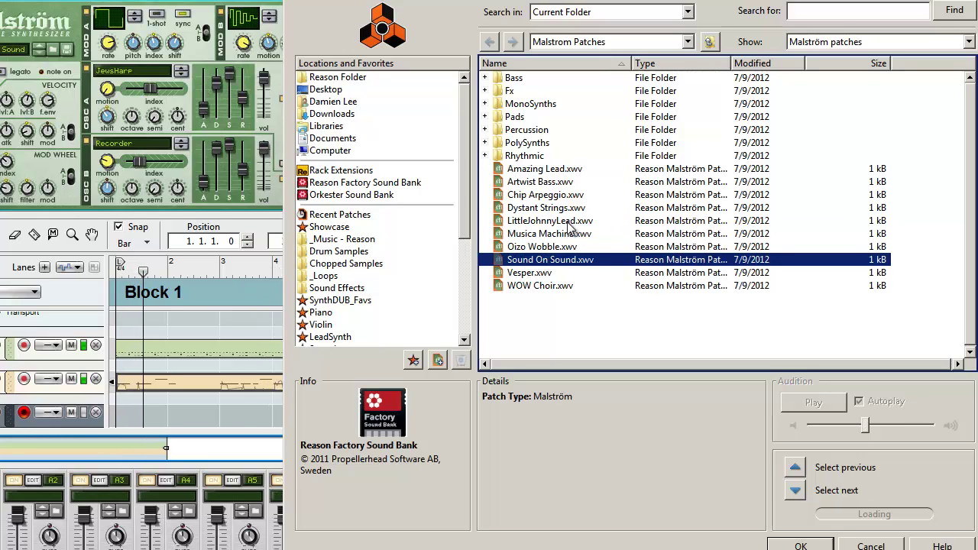
{"action": "key", "text": "Down"}
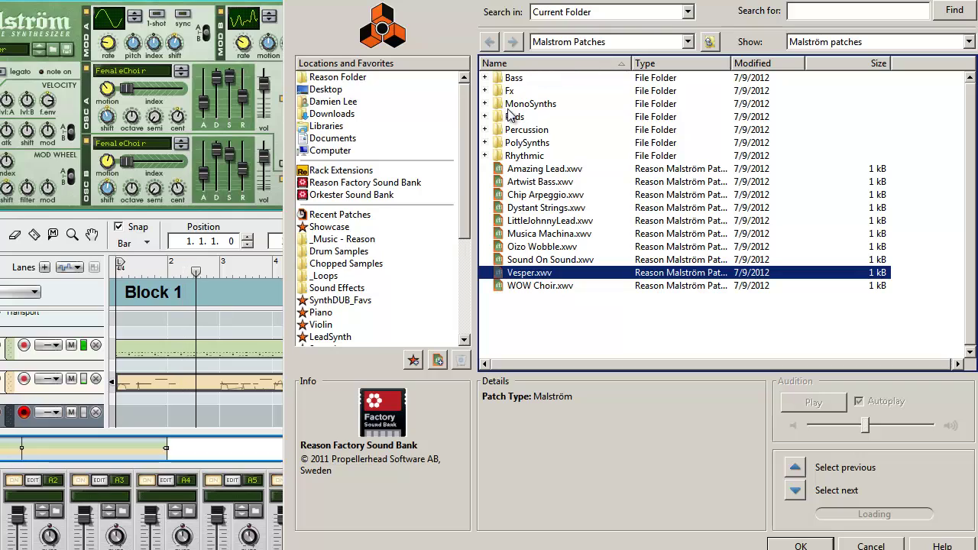
Try Malström MonoSynths patches including Android Vox, Downshift, EMKA, Harsh Acid and Juicy Trance Saw, and return to the parent patch folder
{"action": "double_click", "coordinate": [530, 103]}
{"action": "left_click", "coordinate": [537, 156]}
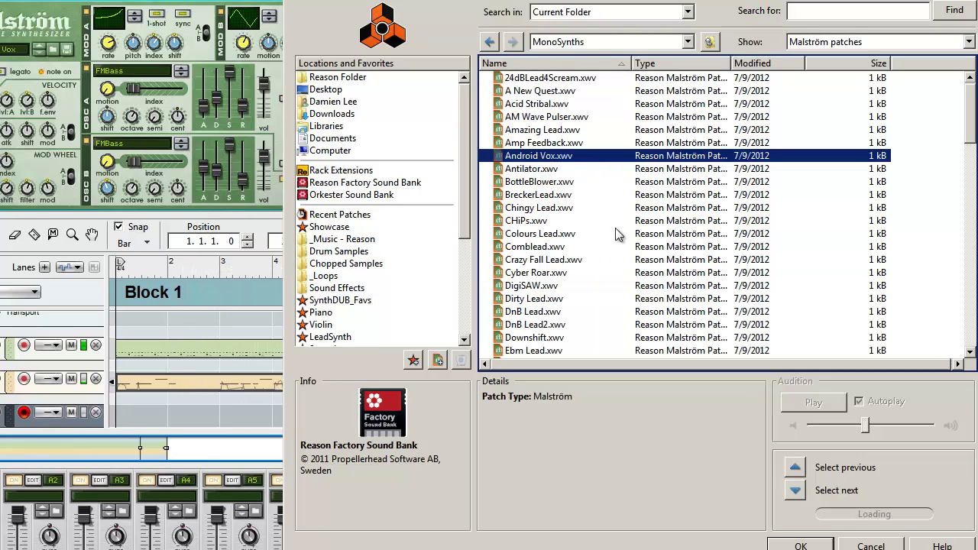
{"action": "left_click", "coordinate": [568, 337]}
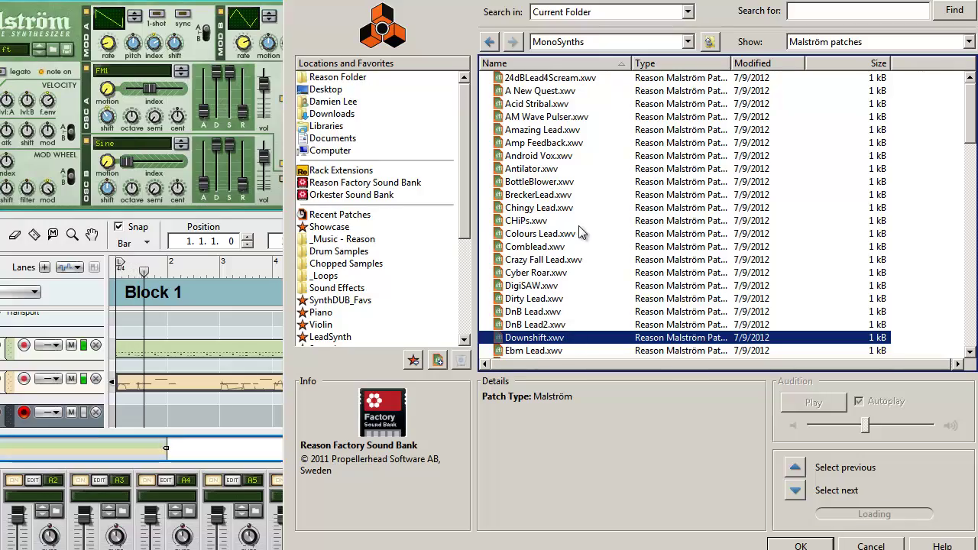
{"action": "key", "text": "Down"}
{"action": "key", "text": "Down"}
{"action": "key", "text": "Down"}
{"action": "key", "text": "Down"}
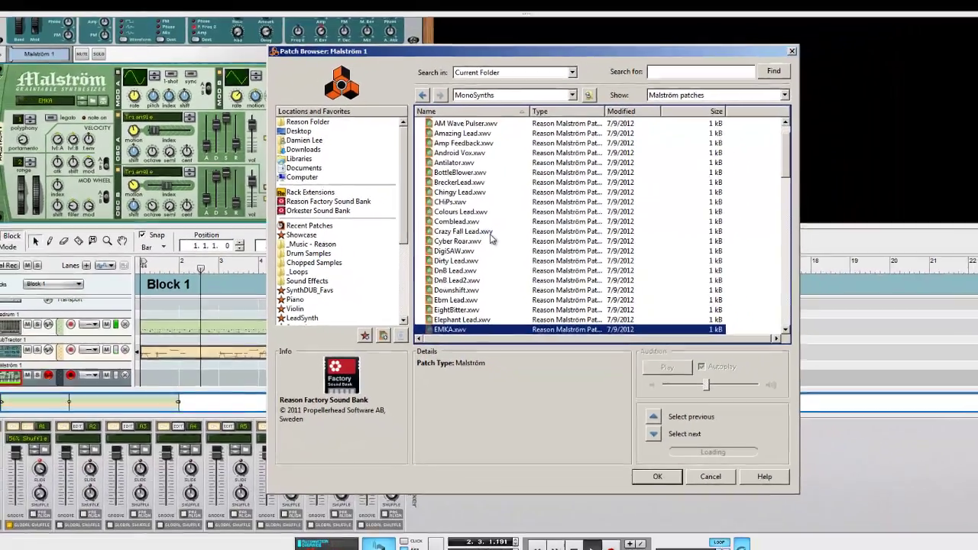
{"action": "scroll", "coordinate": [490, 238], "scroll_direction": "down", "scroll_amount": 9}
{"action": "left_click", "coordinate": [434, 171]}
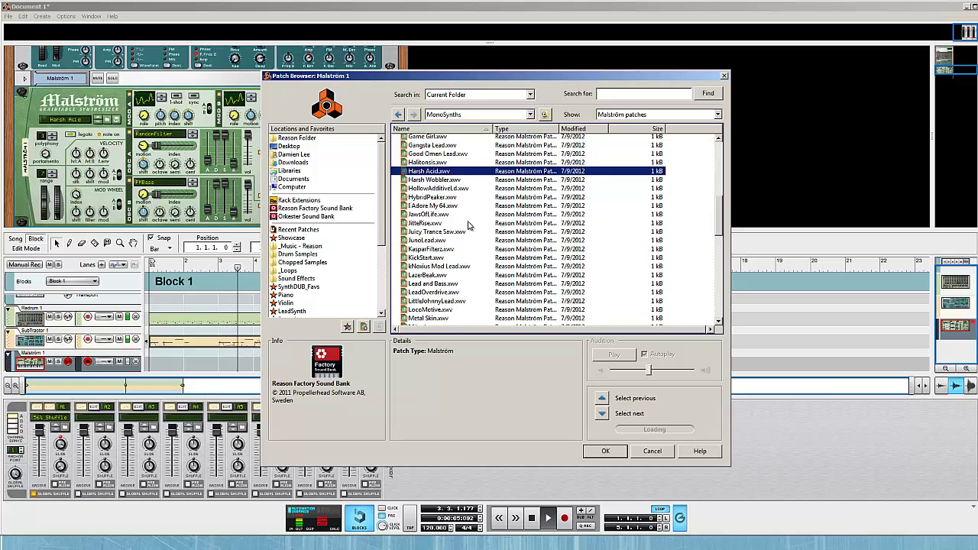
{"action": "left_click", "coordinate": [431, 231]}
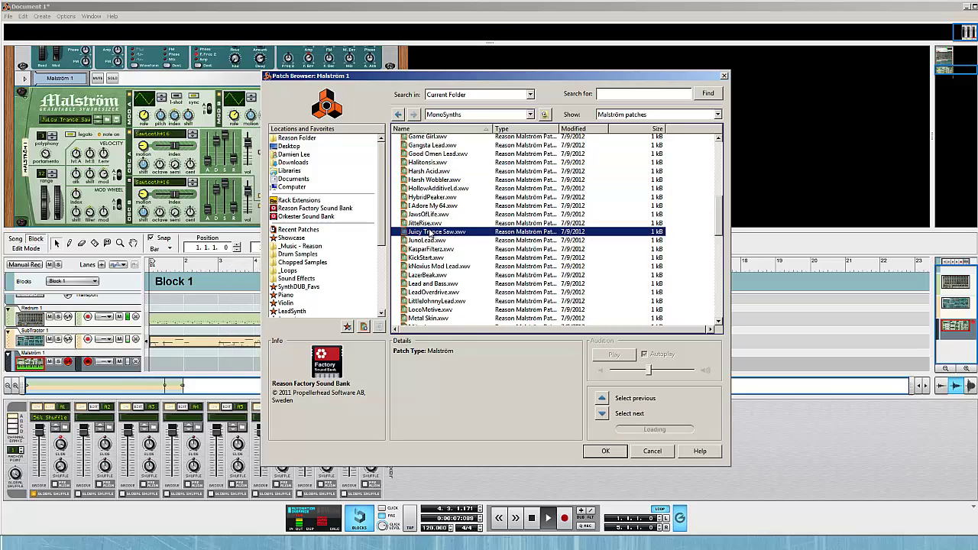
{"action": "key", "text": "BackSpace"}
Load the LittleJohnnyLead patch into the Malström and record a lead part on its track across the four-bar loop in Block 1
{"action": "left_click", "coordinate": [433, 243]}
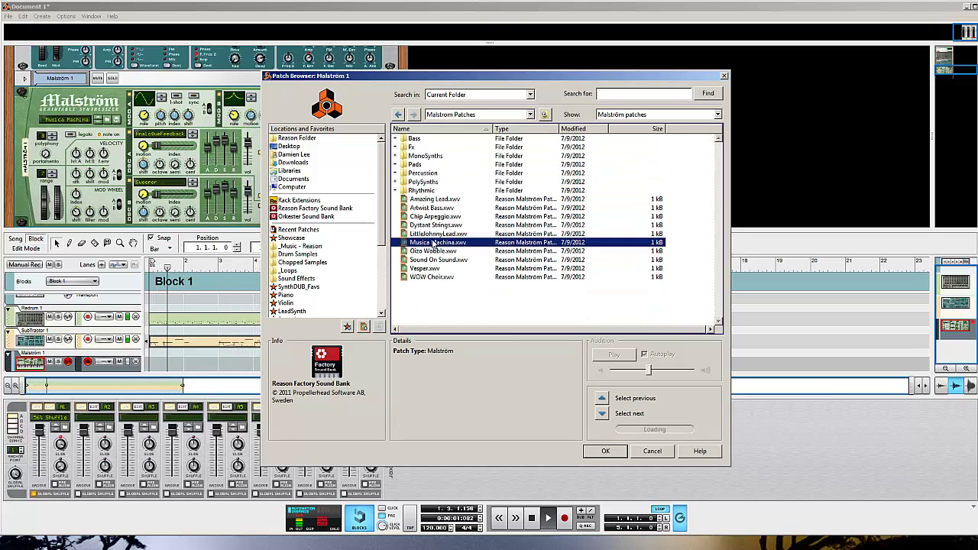
{"action": "left_click", "coordinate": [434, 225]}
{"action": "left_click", "coordinate": [434, 235]}
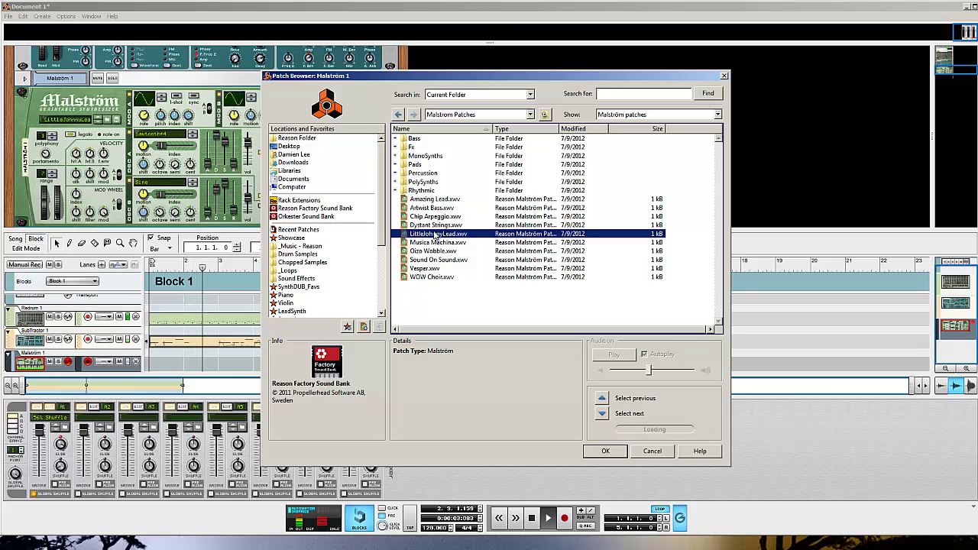
{"action": "double_click", "coordinate": [434, 234]}
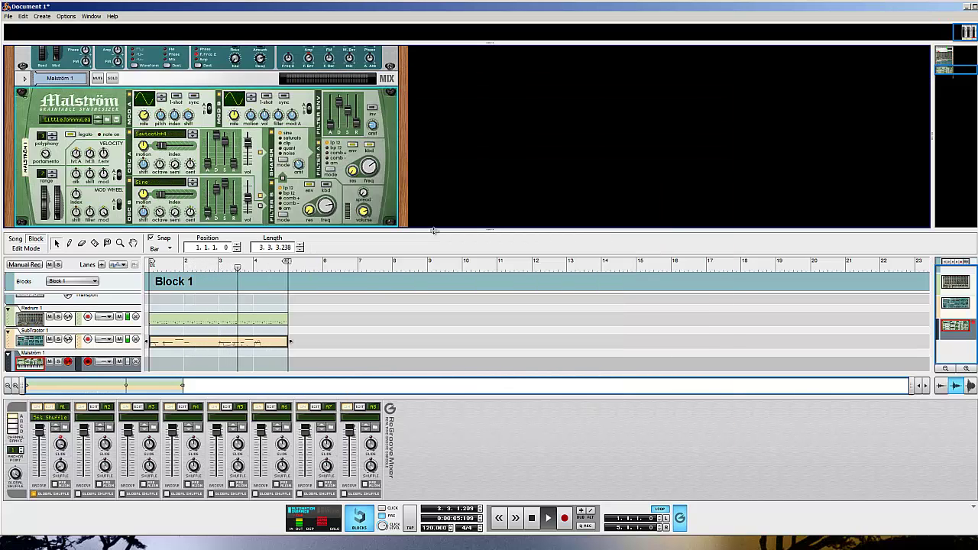
{"action": "key", "text": "ctrl+Return"}
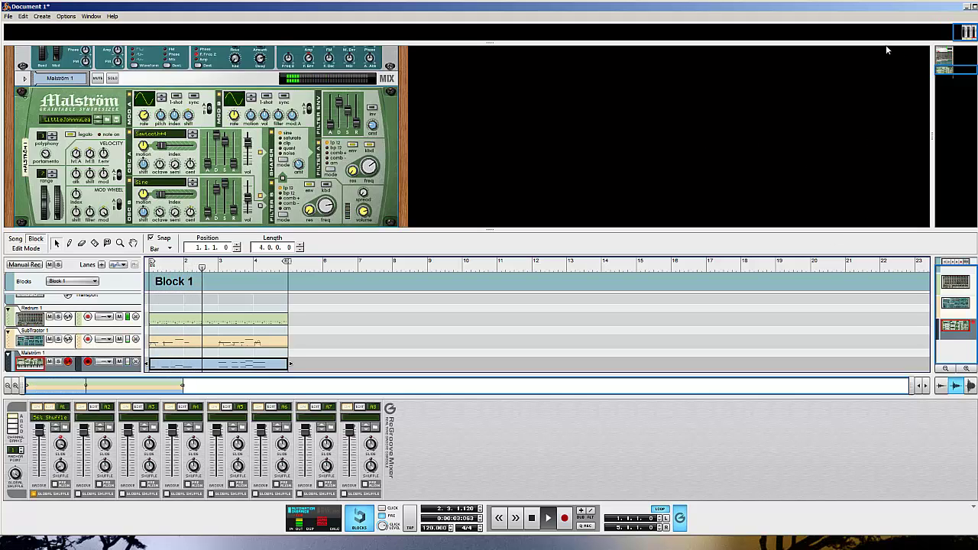
Lower the Malström channel's fader in the main mixer to about -10.32 dB
{"action": "key", "text": "F5"}
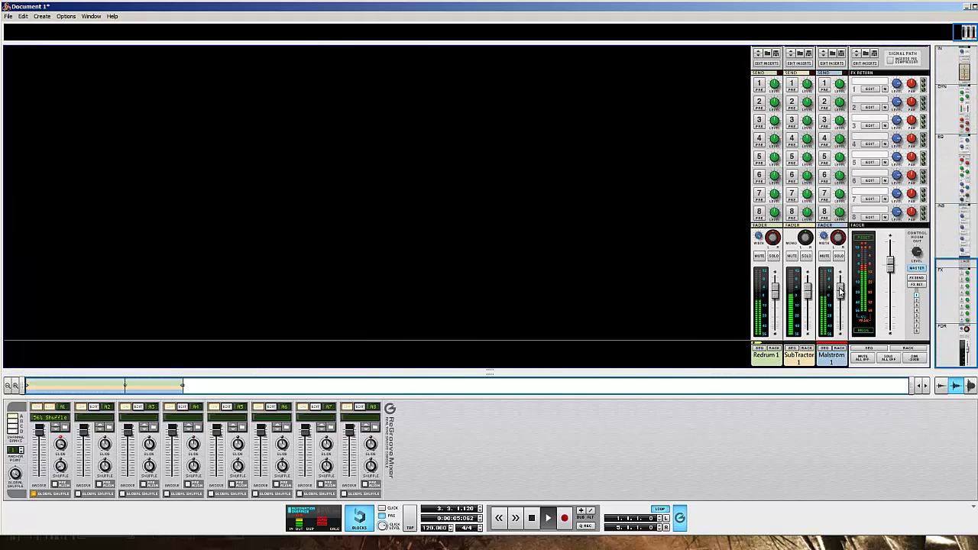
{"action": "left_click_drag", "start_coordinate": [840, 294], "coordinate": [846, 301]}
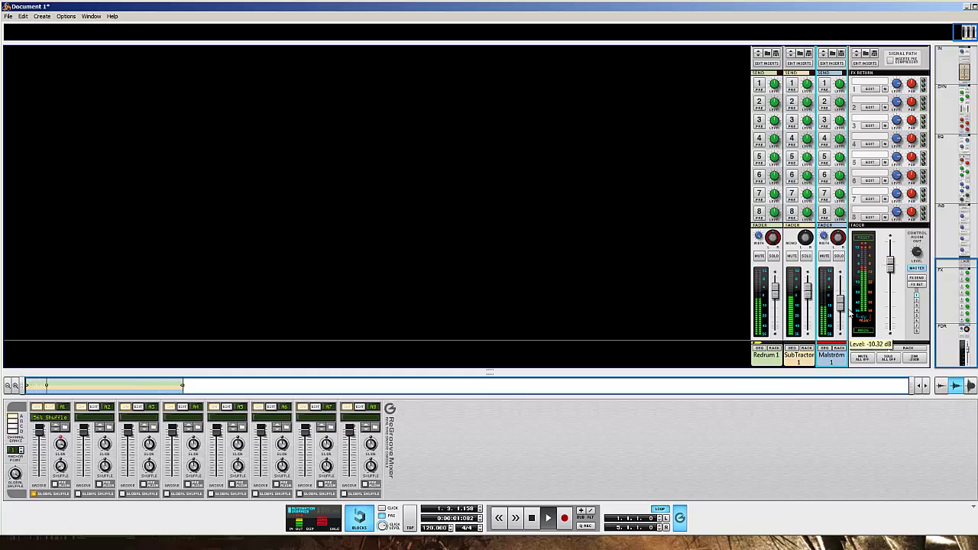
Solo the Malström channel, enable its compressor with a ratio of about 30.5:1 and an adjusted threshold, and unsolo the channel
{"action": "scroll", "coordinate": [840, 290], "scroll_direction": "up", "scroll_amount": 8}
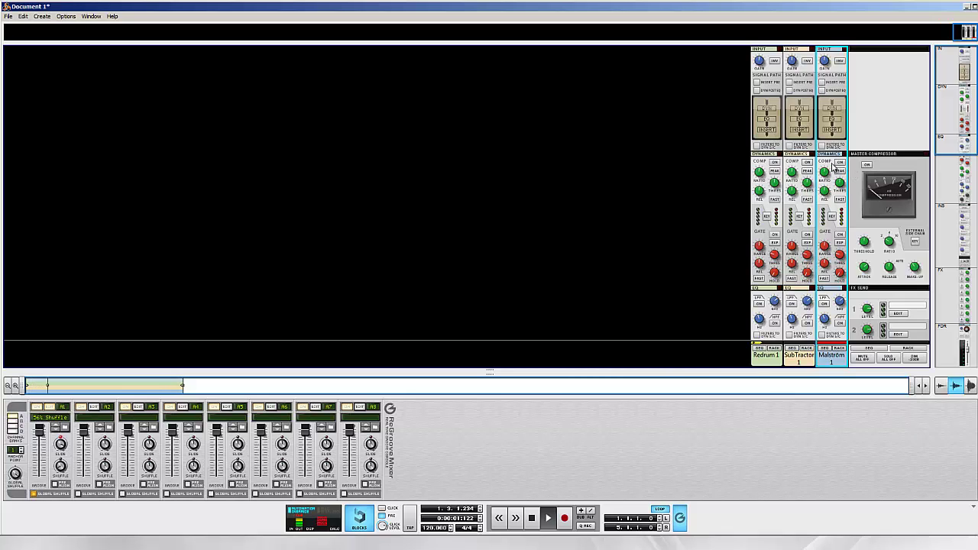
{"action": "mouse_move", "coordinate": [824, 174]}
{"action": "scroll", "coordinate": [840, 328], "scroll_direction": "down", "scroll_amount": 5}
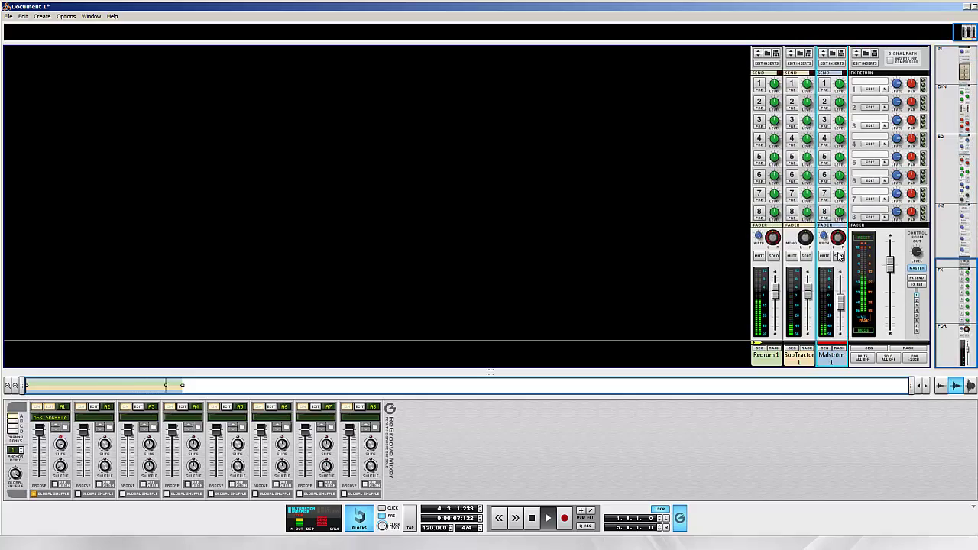
{"action": "scroll", "coordinate": [839, 256], "scroll_direction": "up", "scroll_amount": 5}
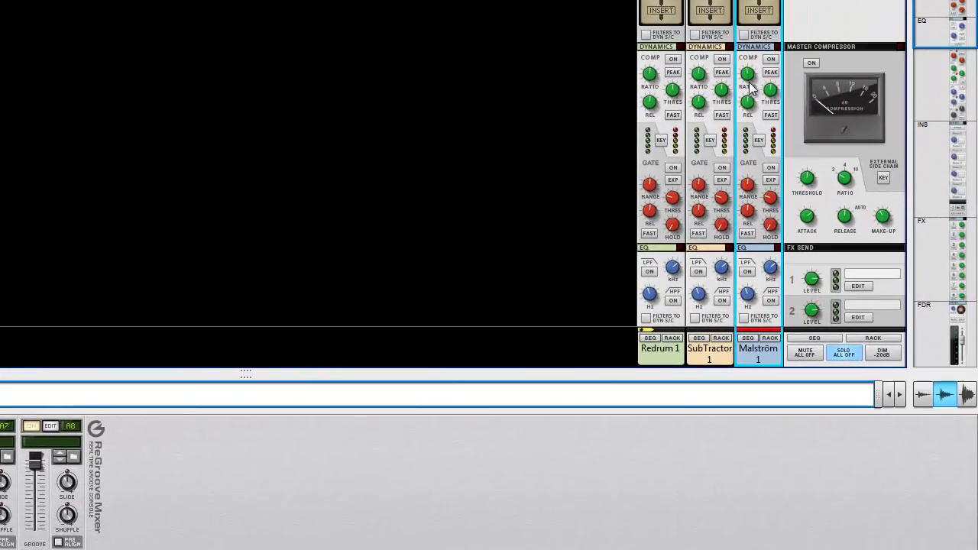
{"action": "left_click_drag", "start_coordinate": [751, 87], "coordinate": [751, 113]}
{"action": "left_click_drag", "start_coordinate": [754, 60], "coordinate": [754, 58]}
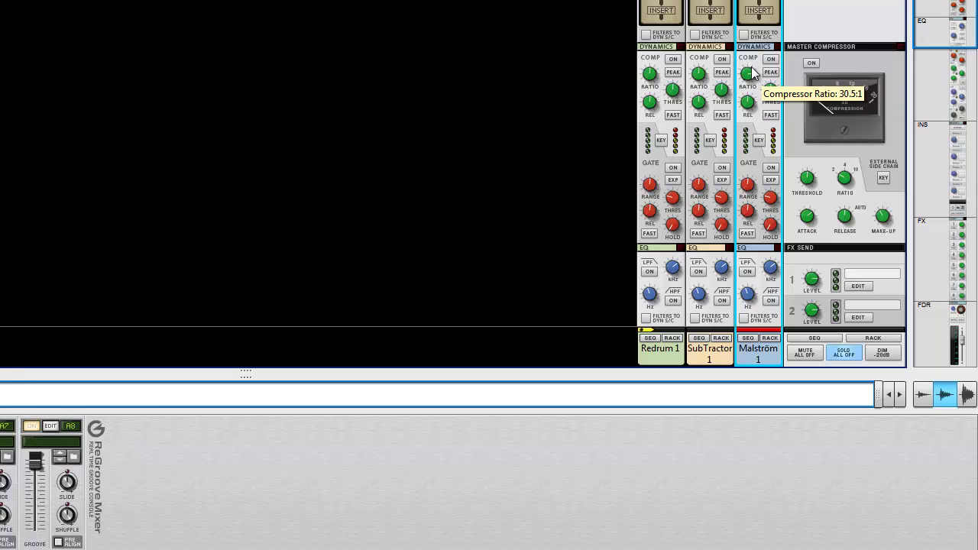
{"action": "left_click_drag", "start_coordinate": [770, 90], "coordinate": [754, 111]}
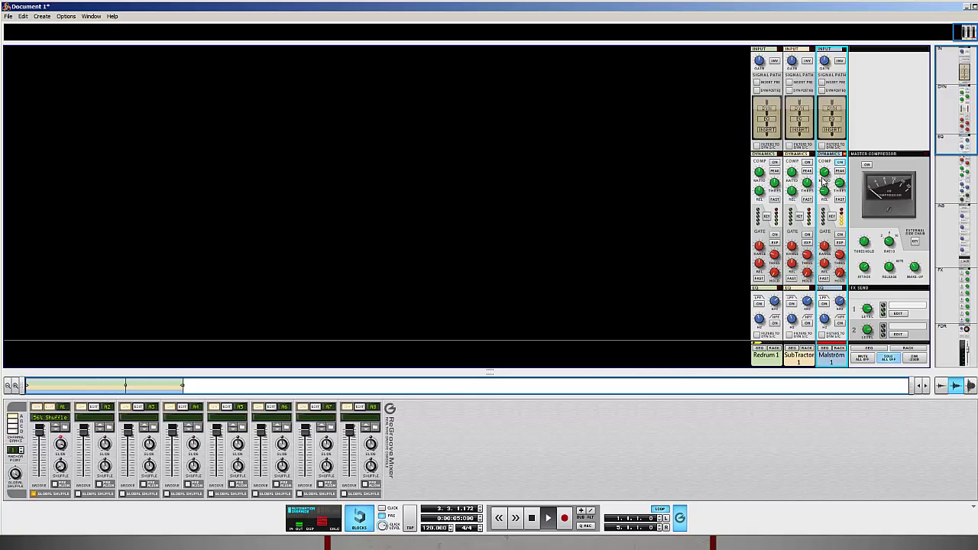
{"action": "scroll", "coordinate": [832, 172], "scroll_direction": "down", "scroll_amount": 10}
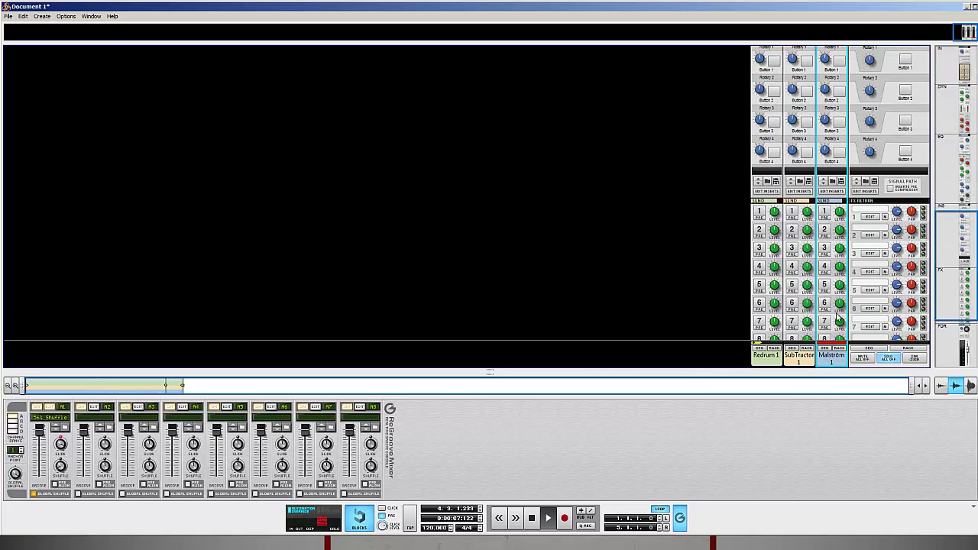
{"action": "left_click", "coordinate": [841, 257]}
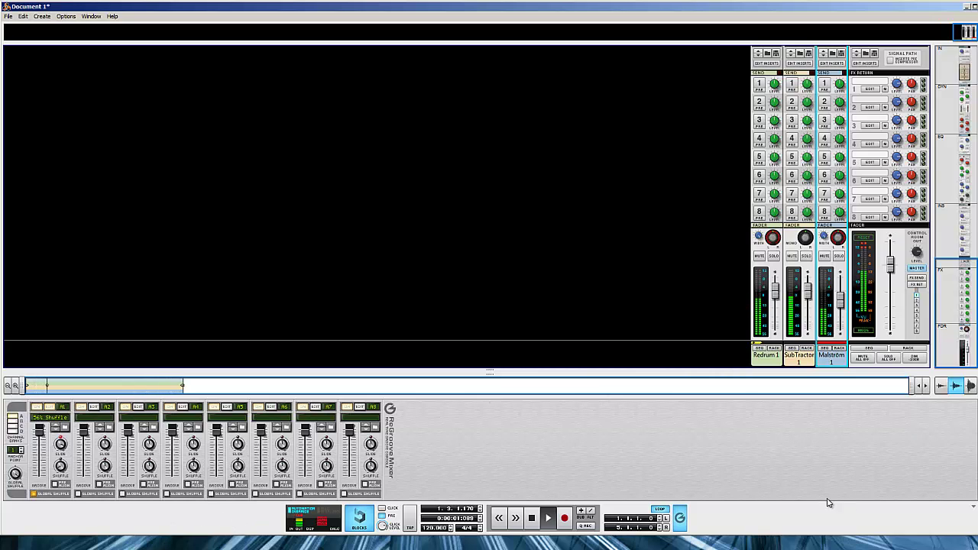
Hide the ReGroove Mixer and create a Thor Polysonic Synthesizer below the Malström, with its programmer shown
{"action": "left_click", "coordinate": [680, 518]}
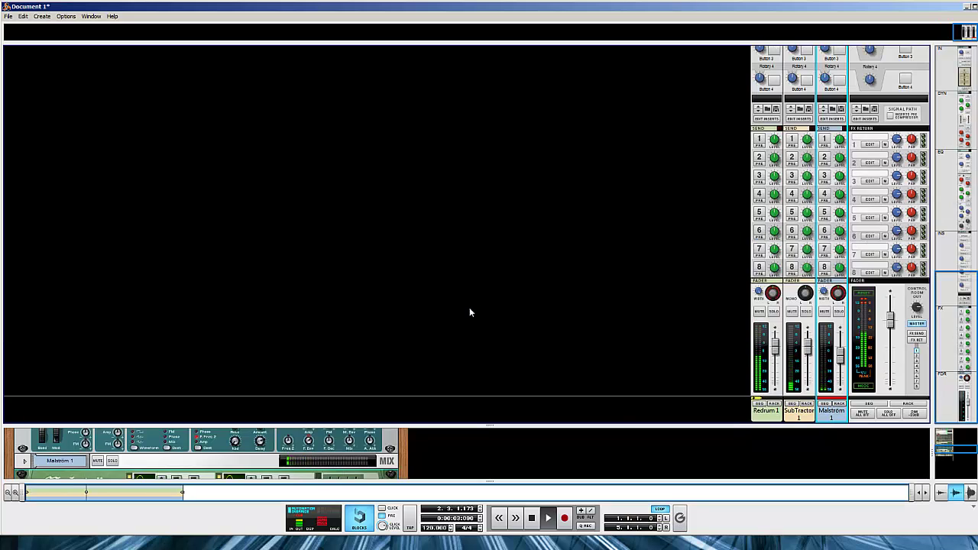
{"action": "left_click_drag", "start_coordinate": [412, 425], "coordinate": [409, 30]}
{"action": "right_click", "coordinate": [147, 413]}
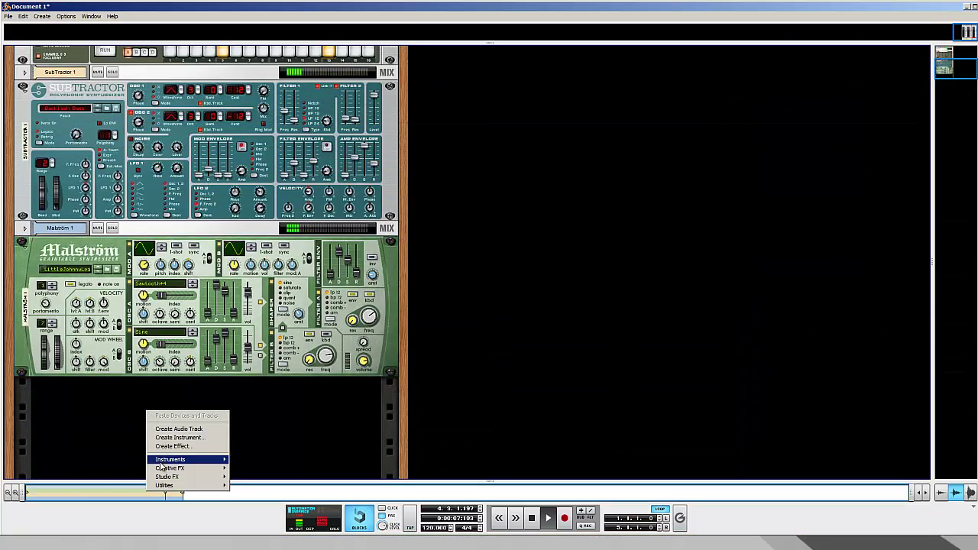
{"action": "mouse_move", "coordinate": [173, 461]}
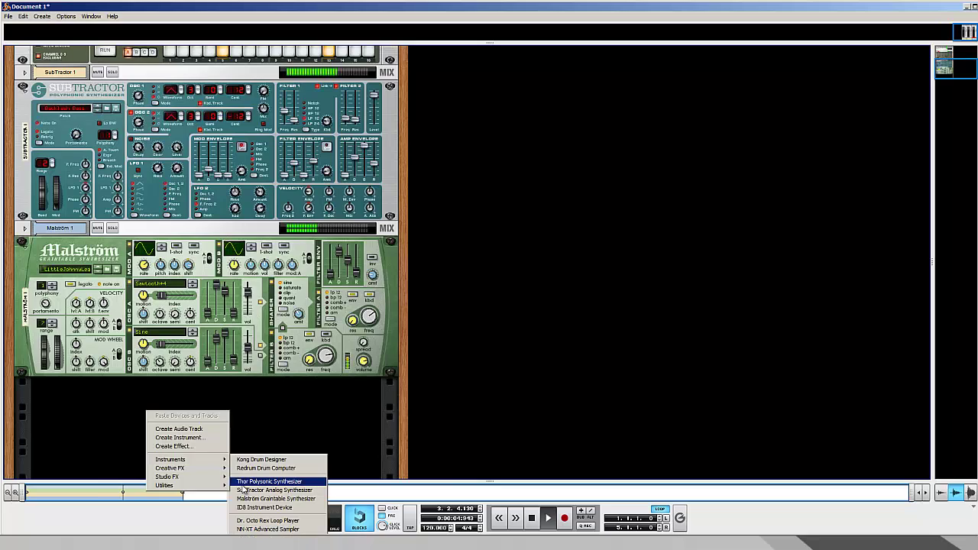
{"action": "left_click", "coordinate": [241, 483]}
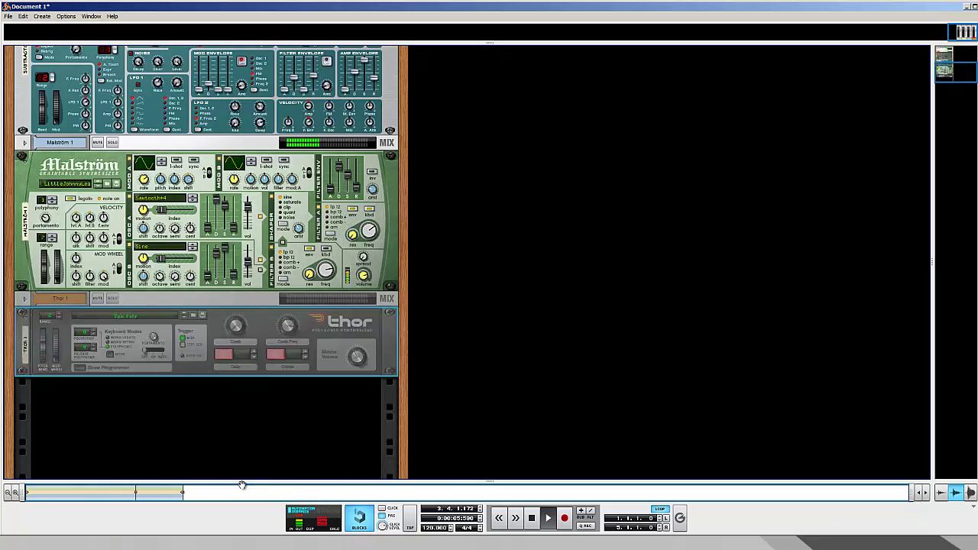
{"action": "left_click", "coordinate": [79, 368]}
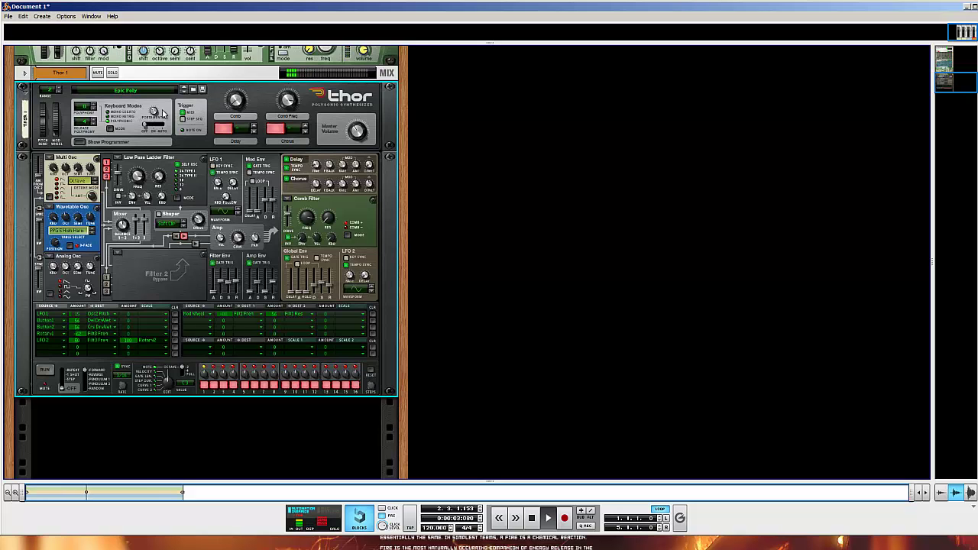
Load the Gangsta Lead 3 patch into Thor and record a part on its track across the four-bar loop in Block 1
{"action": "left_click", "coordinate": [137, 91]}
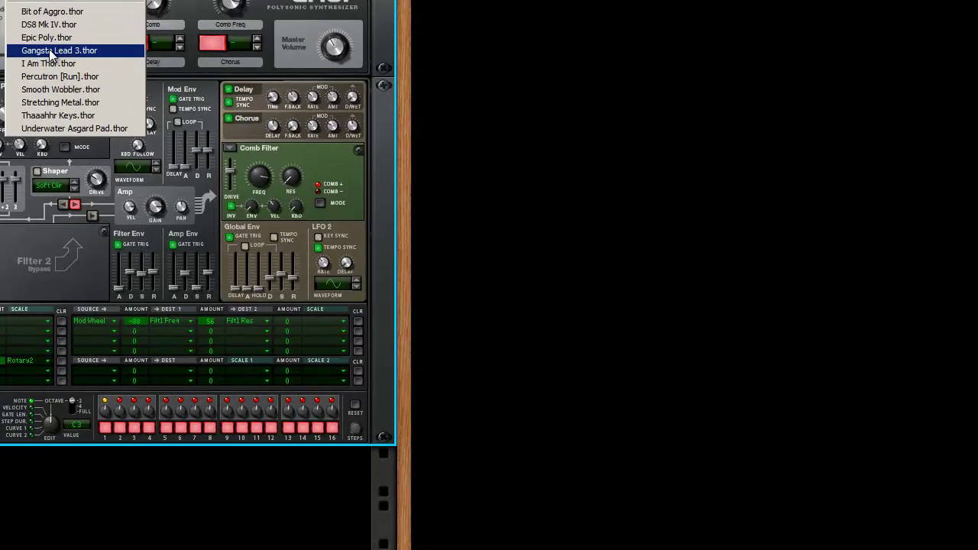
{"action": "left_click", "coordinate": [173, 133]}
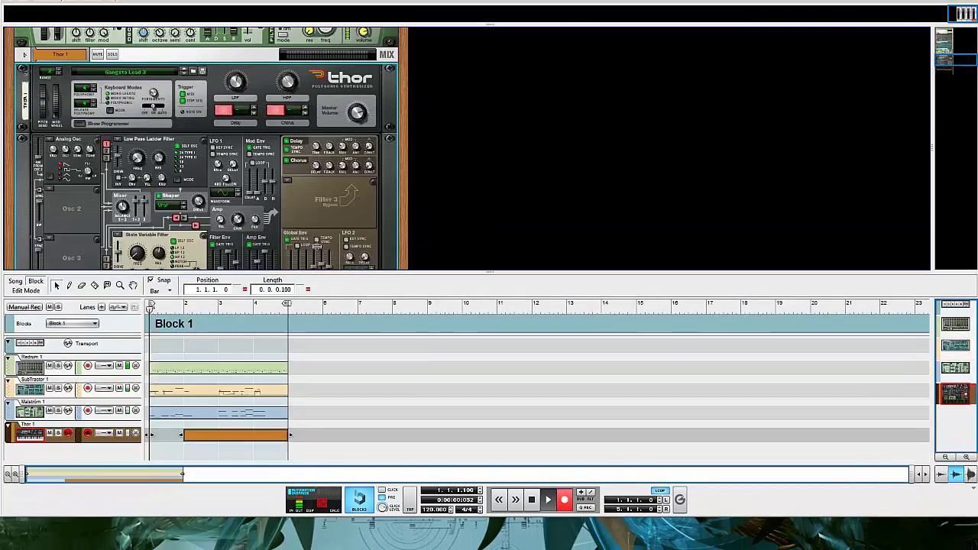
{"action": "left_click_drag", "start_coordinate": [311, 276], "coordinate": [314, 207]}
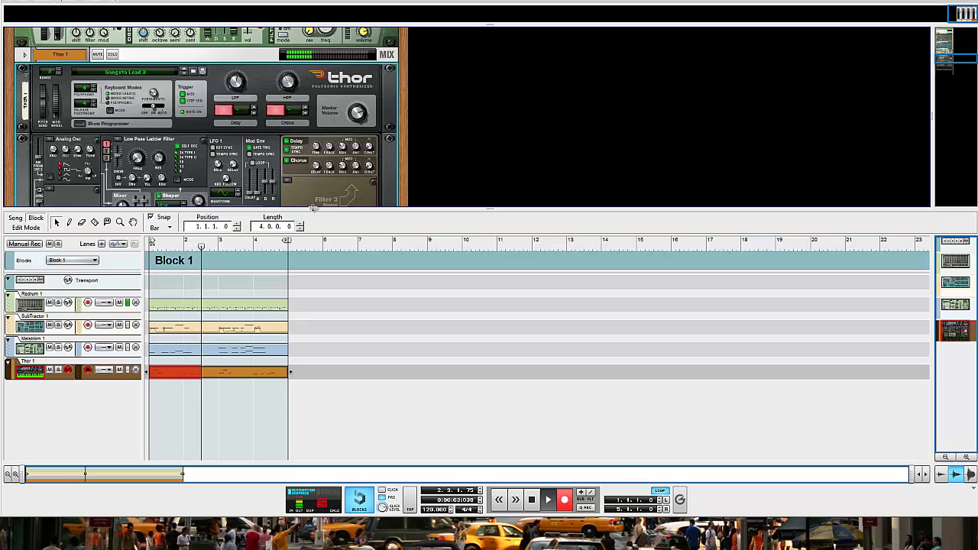
{"action": "key", "text": "KP_Multiply"}
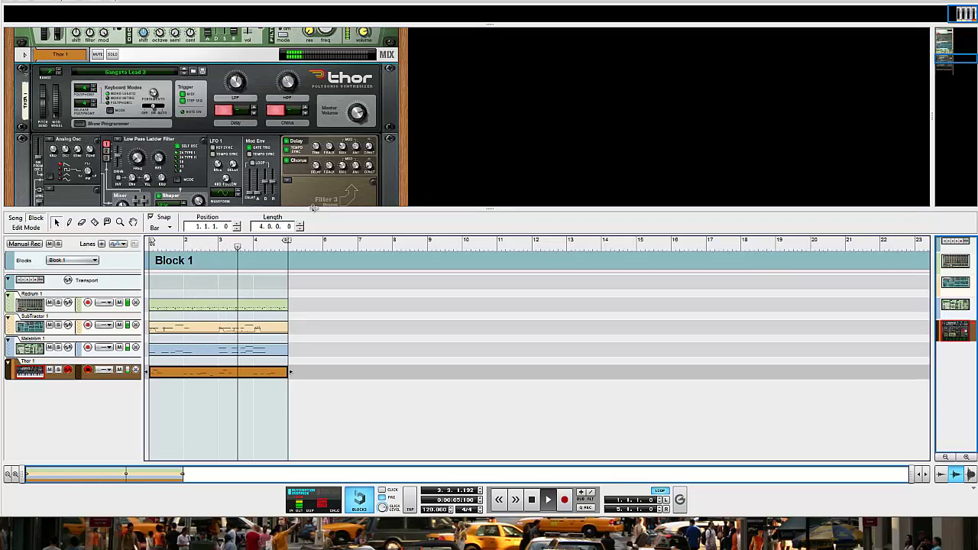
{"action": "right_click", "coordinate": [229, 373]}
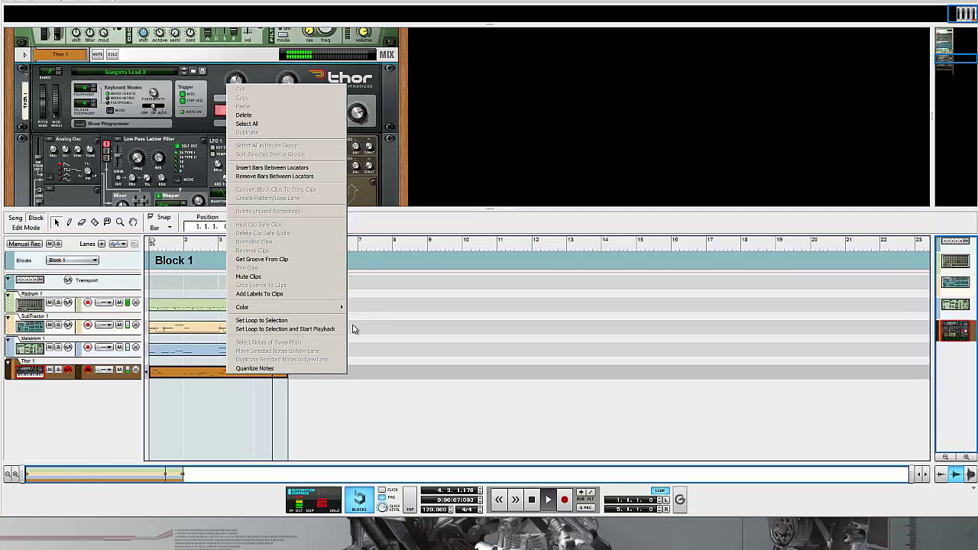
{"action": "left_click", "coordinate": [479, 293]}
Lower the Thor channel's fader in the main mixer to about -10.85 dB and switch on the channel's gate
{"action": "scroll", "coordinate": [741, 38], "scroll_direction": "up", "scroll_amount": 10}
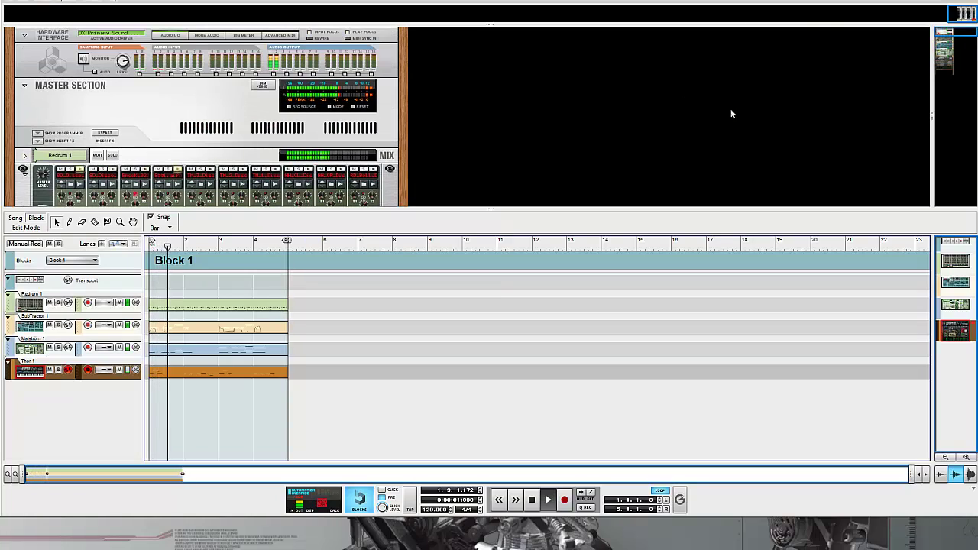
{"action": "key", "text": "F5"}
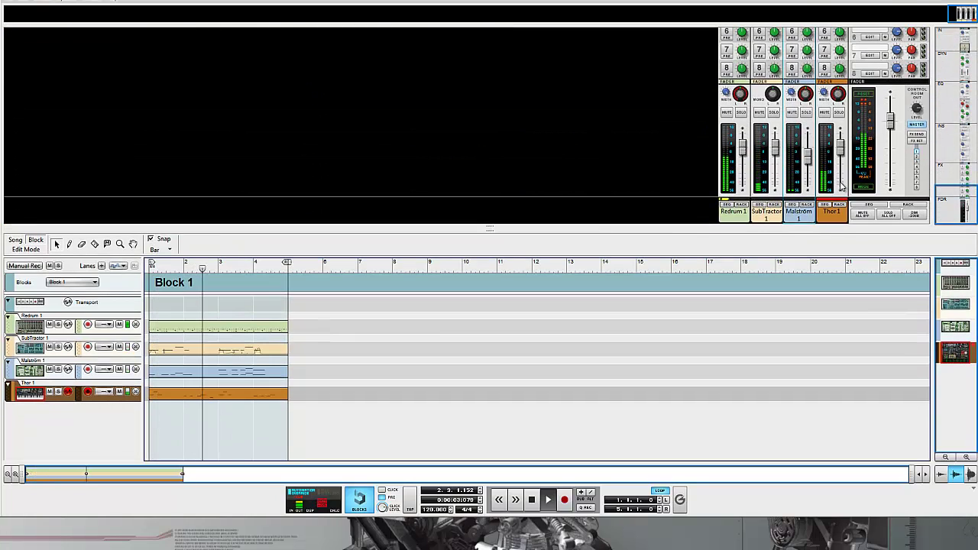
{"action": "left_click_drag", "start_coordinate": [846, 150], "coordinate": [846, 163]}
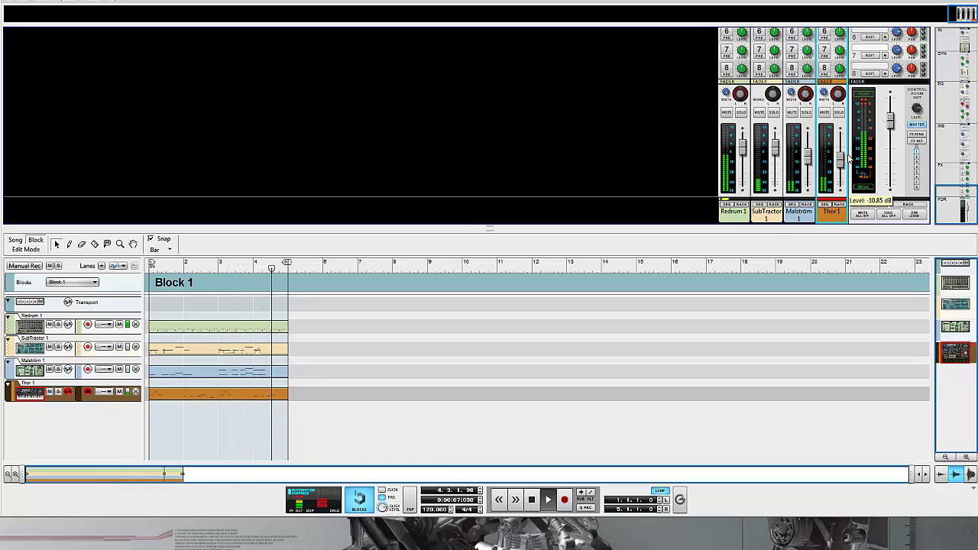
{"action": "scroll", "coordinate": [850, 122], "scroll_direction": "up", "scroll_amount": 8}
{"action": "scroll", "coordinate": [849, 99], "scroll_direction": "down", "scroll_amount": 4}
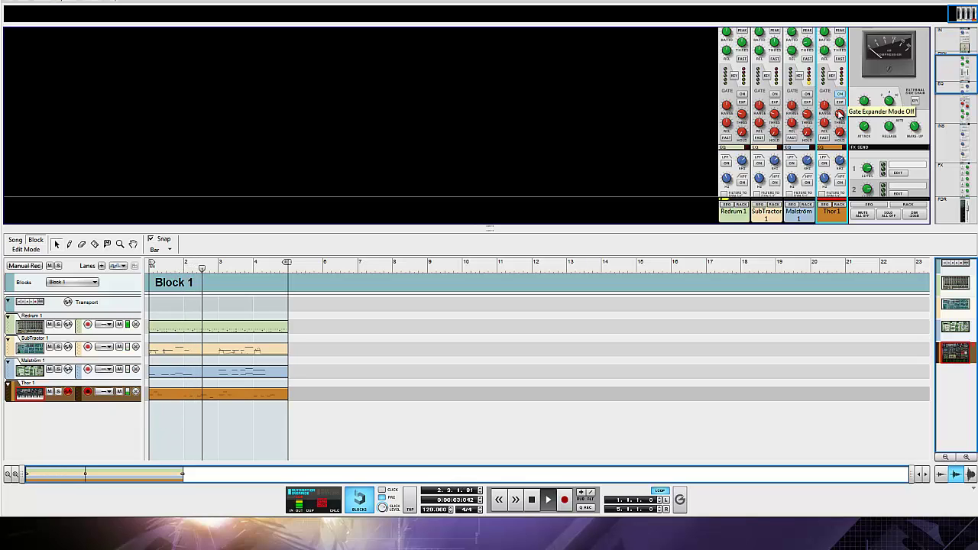
Solo the Thor channel and enable its low-pass filter at about 1.21 kHz
{"action": "scroll", "coordinate": [841, 115], "scroll_direction": "down", "scroll_amount": 5}
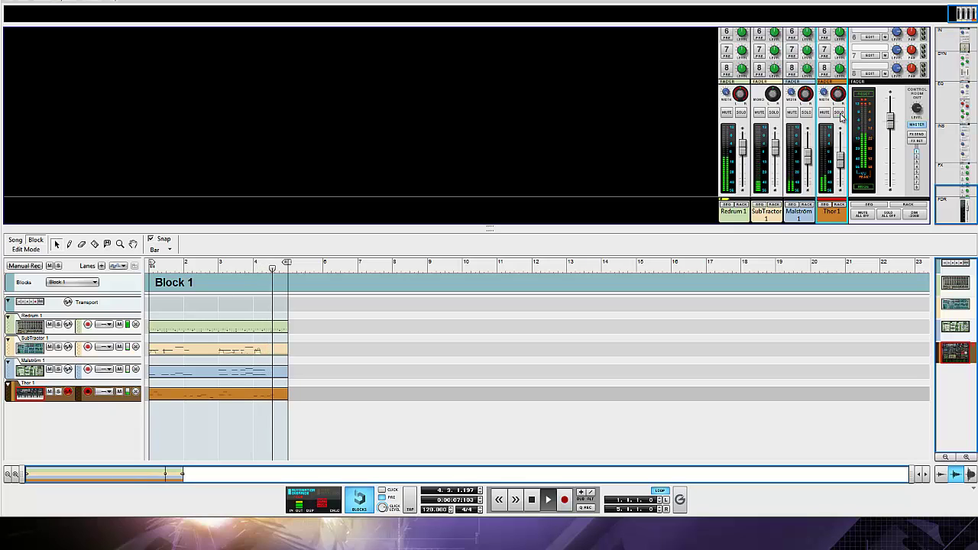
{"action": "scroll", "coordinate": [841, 126], "scroll_direction": "up", "scroll_amount": 5}
{"action": "scroll", "coordinate": [841, 134], "scroll_direction": "up", "scroll_amount": 2}
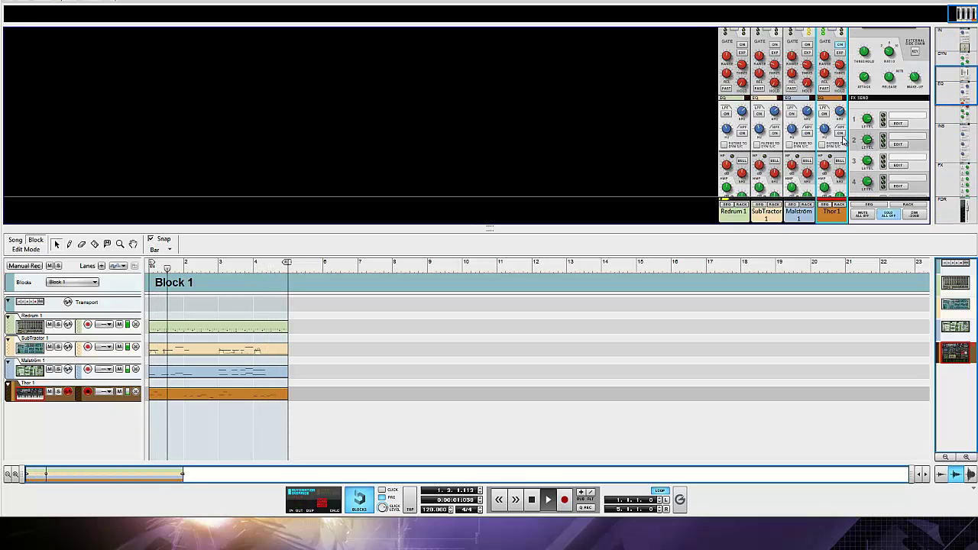
{"action": "scroll", "coordinate": [848, 111], "scroll_direction": "up", "scroll_amount": 2}
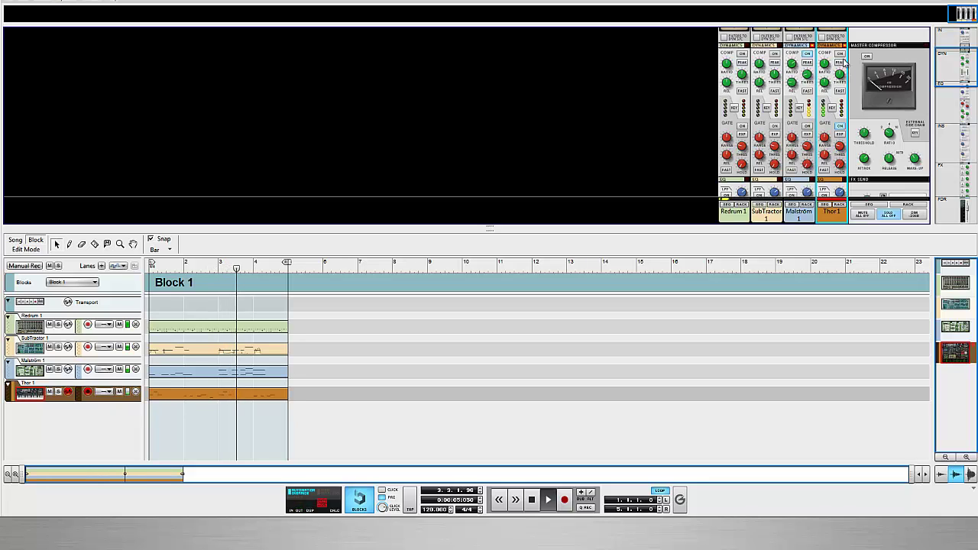
{"action": "scroll", "coordinate": [847, 132], "scroll_direction": "down", "scroll_amount": 2}
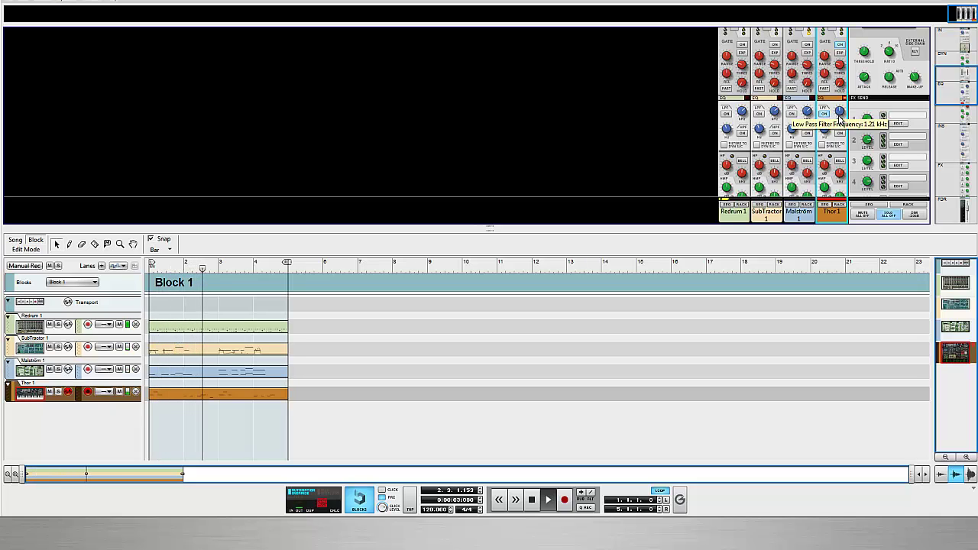
{"action": "scroll", "coordinate": [855, 122], "scroll_direction": "down", "scroll_amount": 2}
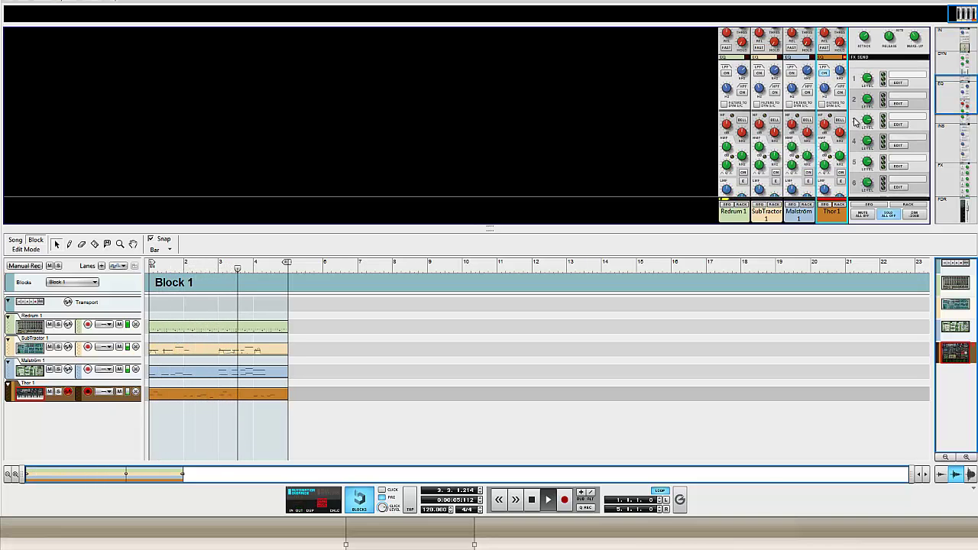
Adjust the Thor channel's gate release and turn on the gate's fast attack
{"action": "scroll", "coordinate": [854, 123], "scroll_direction": "up", "scroll_amount": 4}
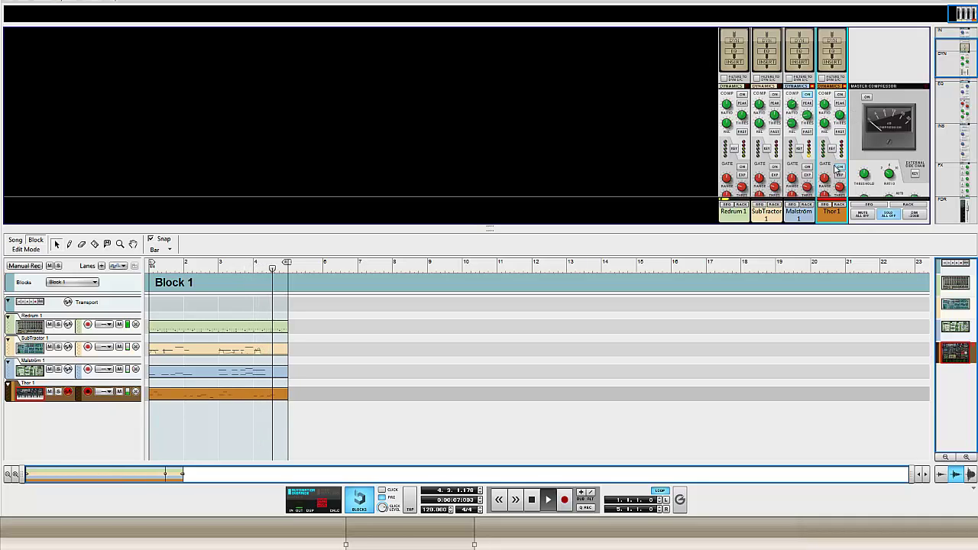
{"action": "scroll", "coordinate": [839, 170], "scroll_direction": "down", "scroll_amount": 1}
{"action": "mouse_move", "coordinate": [842, 143]}
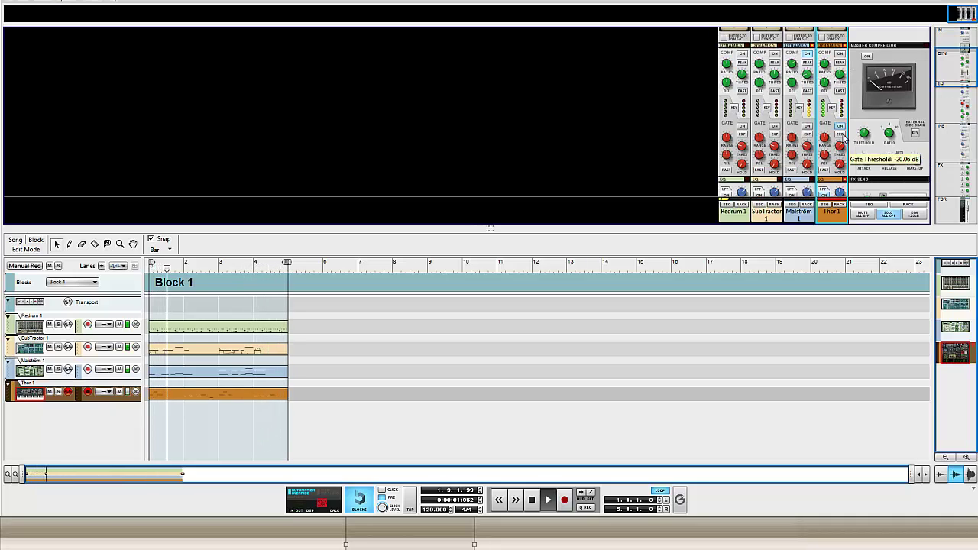
{"action": "mouse_move", "coordinate": [845, 157]}
{"action": "left_mouse_down"}
{"action": "mouse_move", "coordinate": [843, 148]}
{"action": "mouse_move", "coordinate": [828, 160]}
{"action": "left_mouse_up"}
{"action": "mouse_move", "coordinate": [826, 166]}
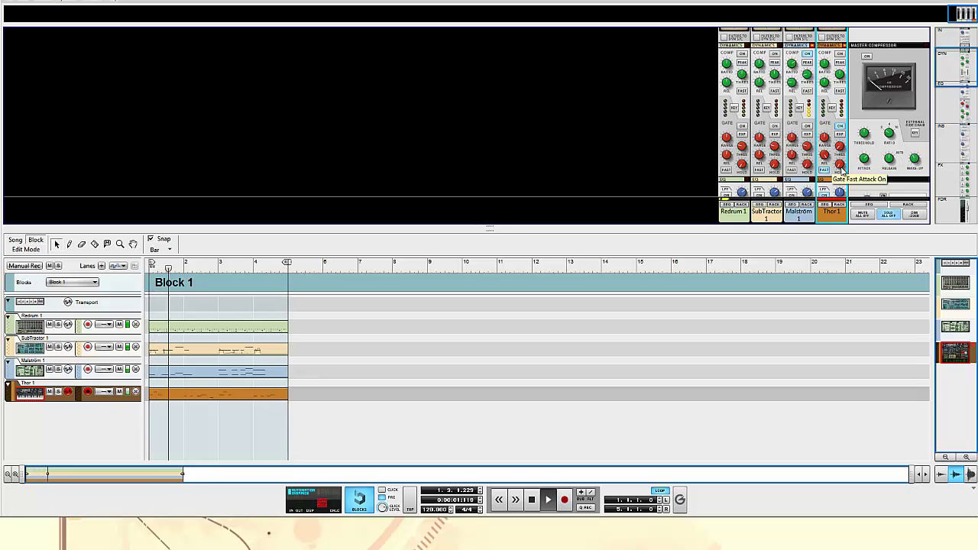
Fine-tune the Thor channel's gate and compressor in the main mixer and turn off the channel's solo
{"action": "mouse_move", "coordinate": [841, 145]}
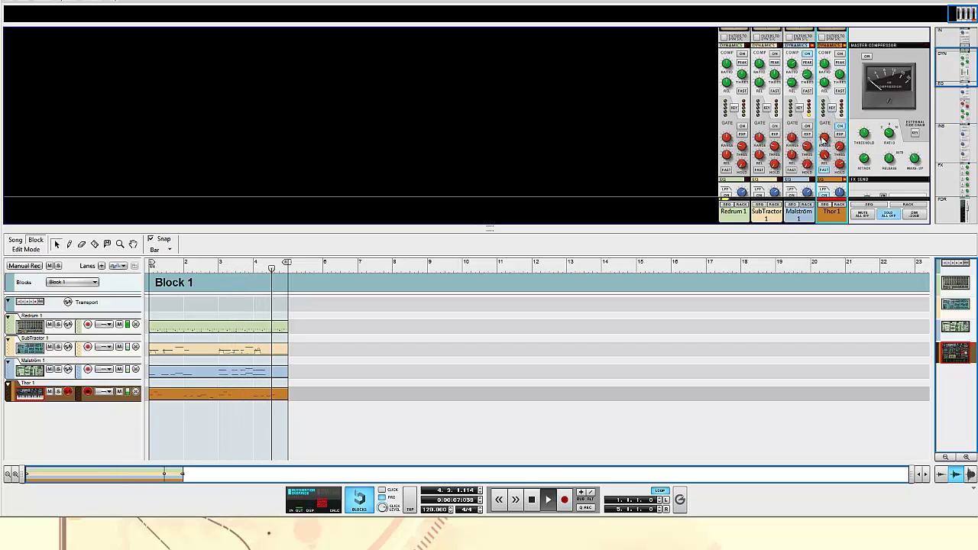
{"action": "mouse_move", "coordinate": [828, 124]}
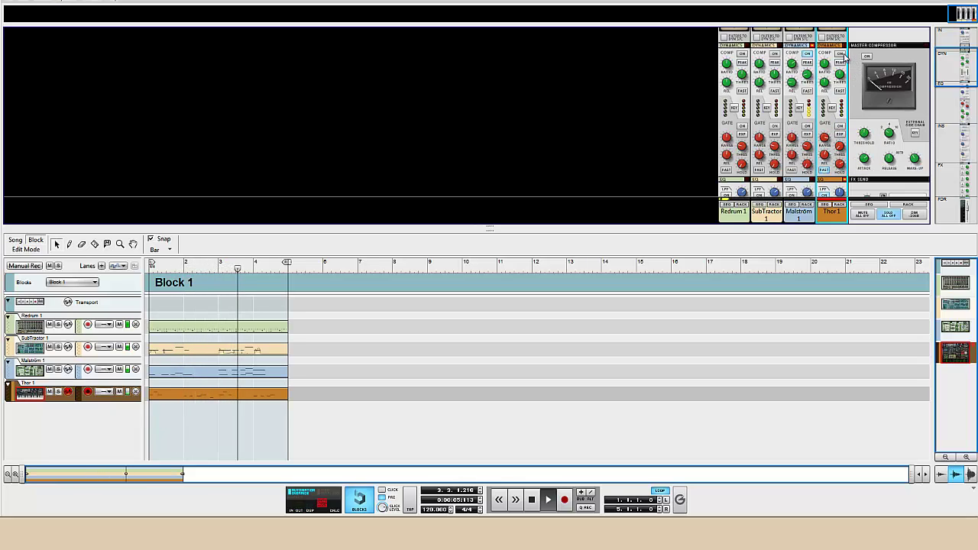
{"action": "mouse_move", "coordinate": [823, 99]}
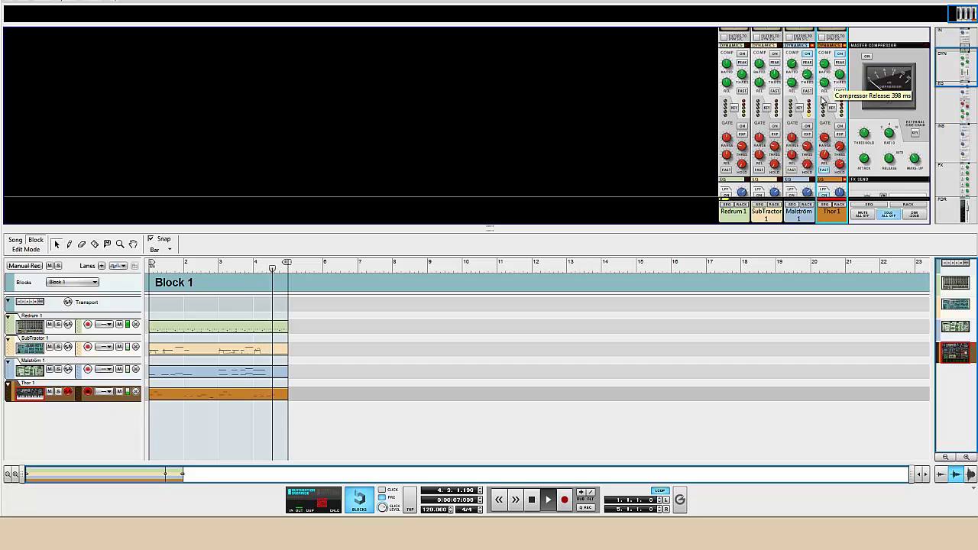
{"action": "scroll", "coordinate": [840, 99], "scroll_direction": "down", "scroll_amount": 3}
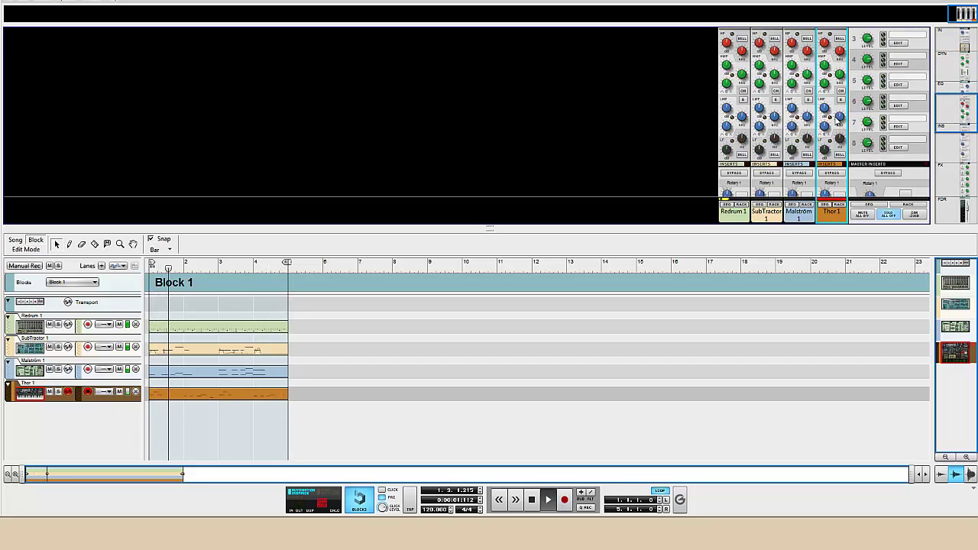
{"action": "scroll", "coordinate": [840, 186], "scroll_direction": "down", "scroll_amount": 3}
{"action": "scroll", "coordinate": [843, 183], "scroll_direction": "down", "scroll_amount": 3}
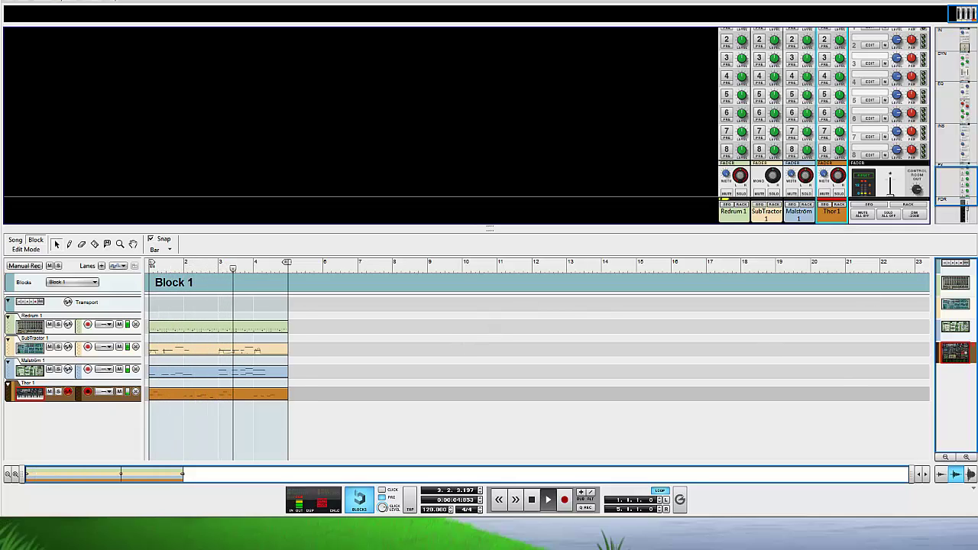
Switch to XSplit Broadcaster, minimize the Google+ Hangouts window and move the XSplit window to the middle of the screen
{"action": "key", "text": "alt+Tab"}
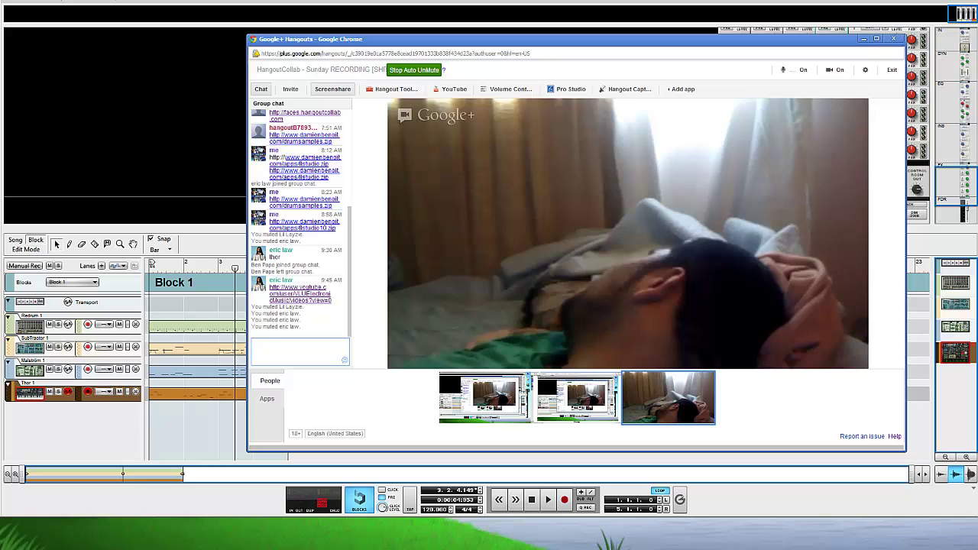
{"action": "key", "text": "alt+Tab"}
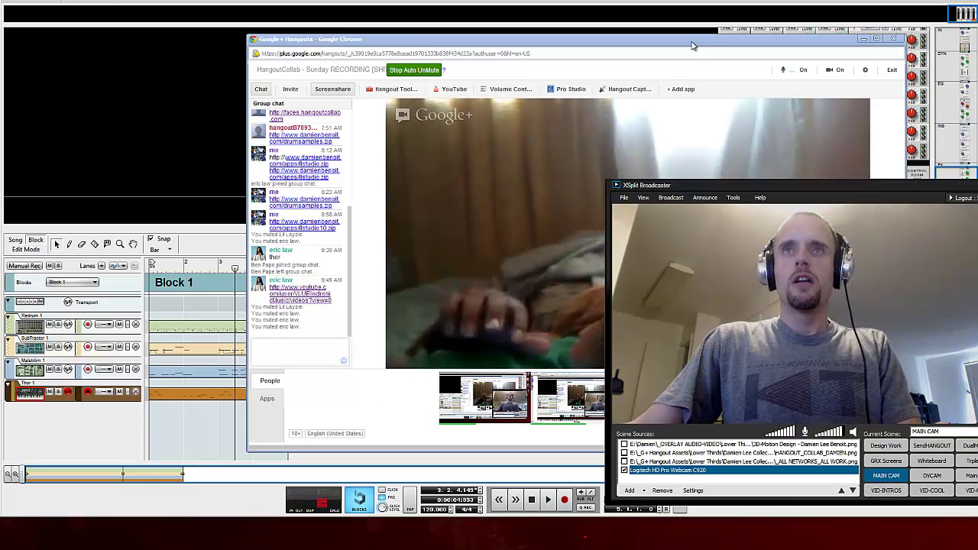
{"action": "left_click", "coordinate": [692, 46]}
{"action": "left_click", "coordinate": [863, 38]}
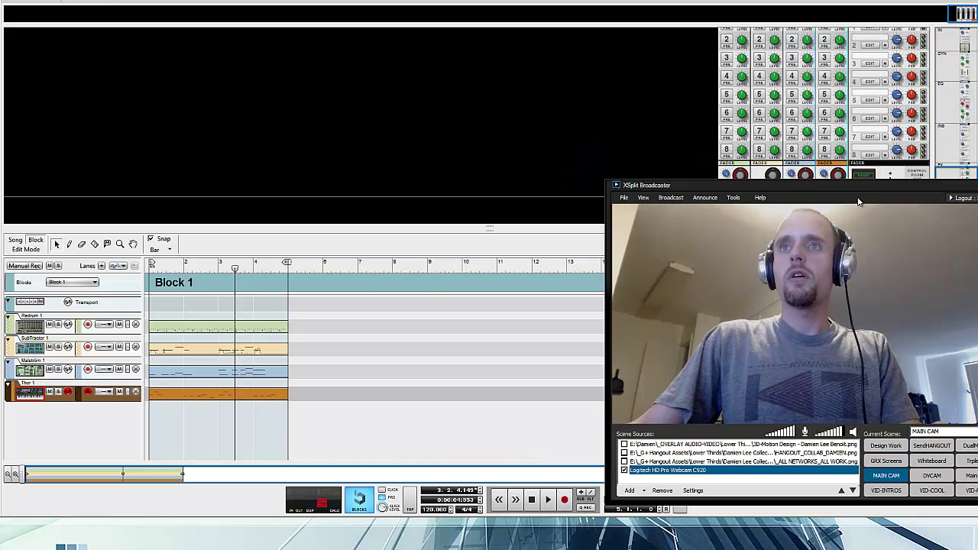
{"action": "left_click_drag", "start_coordinate": [859, 185], "coordinate": [690, 112]}
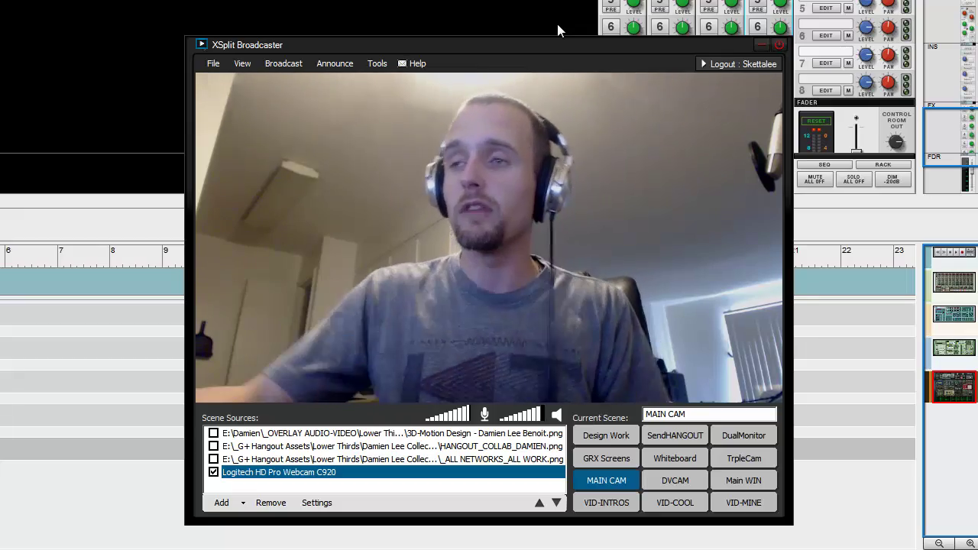
{"action": "left_click", "coordinate": [513, 102]}
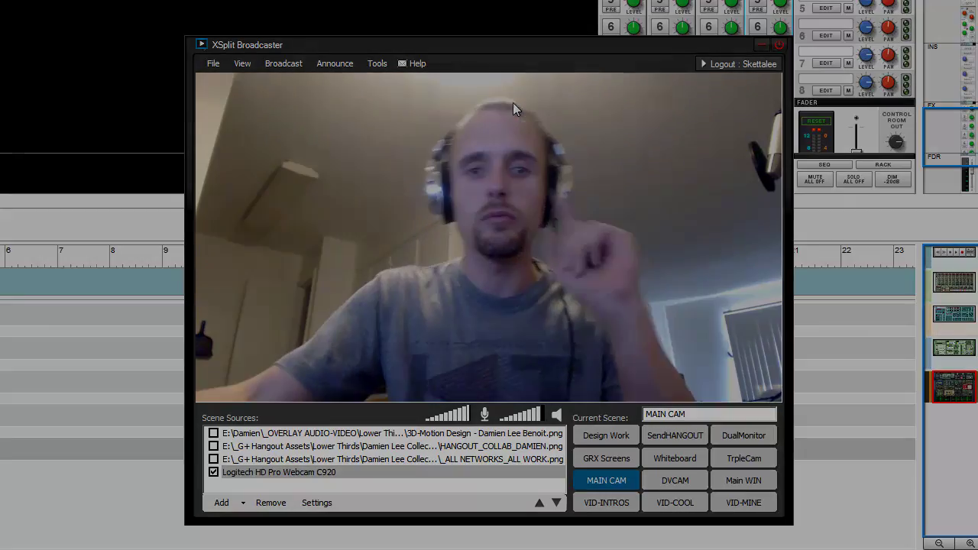